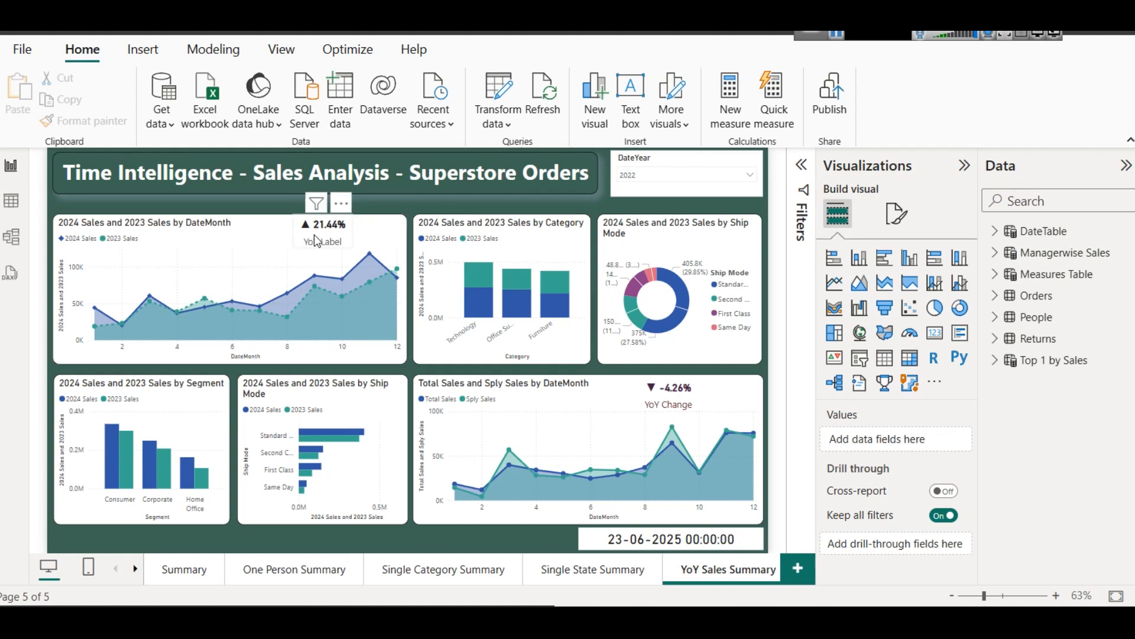
# Compare the year-over-year sales chart by switching the DateYear slicer through 2023, 2024, 2022, 2021 and back to 2023.
pyautogui.click(677, 181)
pyautogui.click(632, 228)
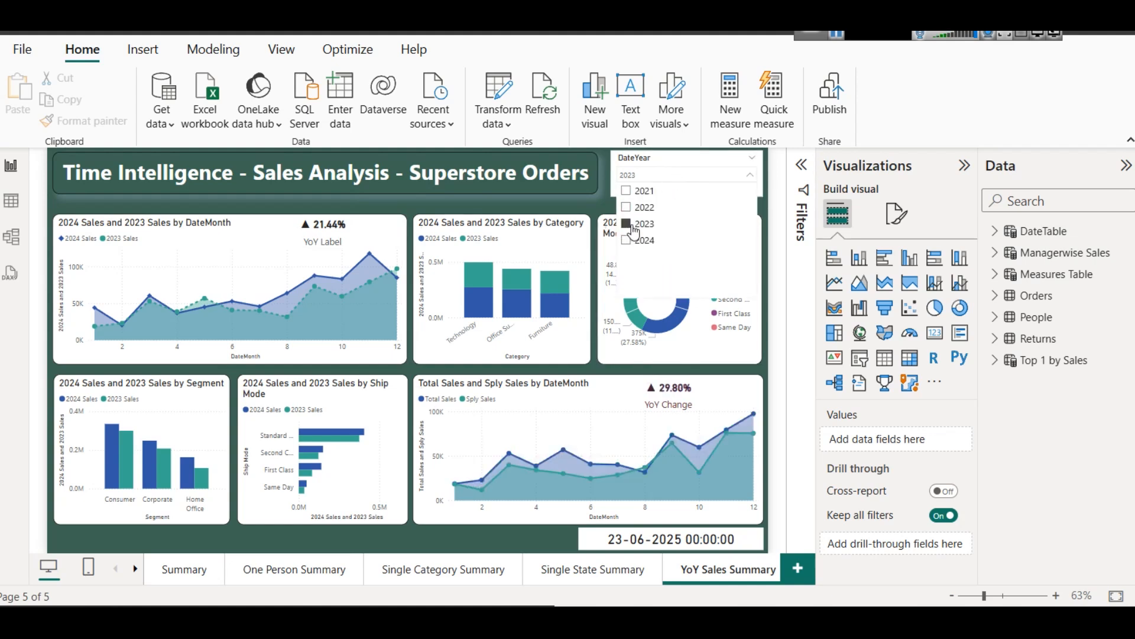
pyautogui.moveTo(230, 263)
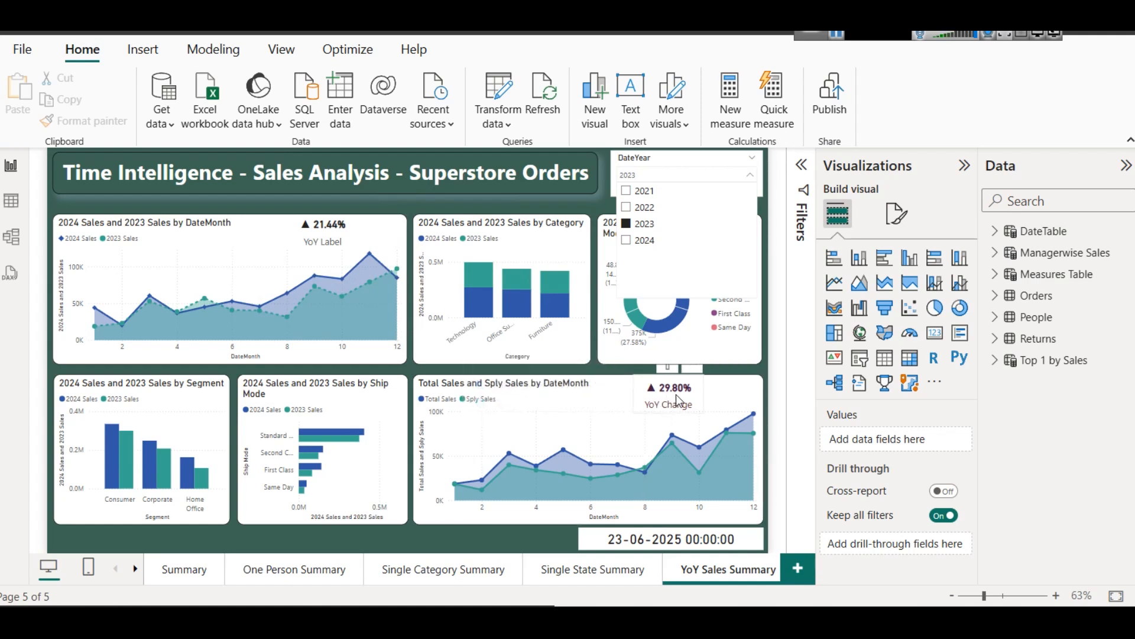
pyautogui.click(654, 239)
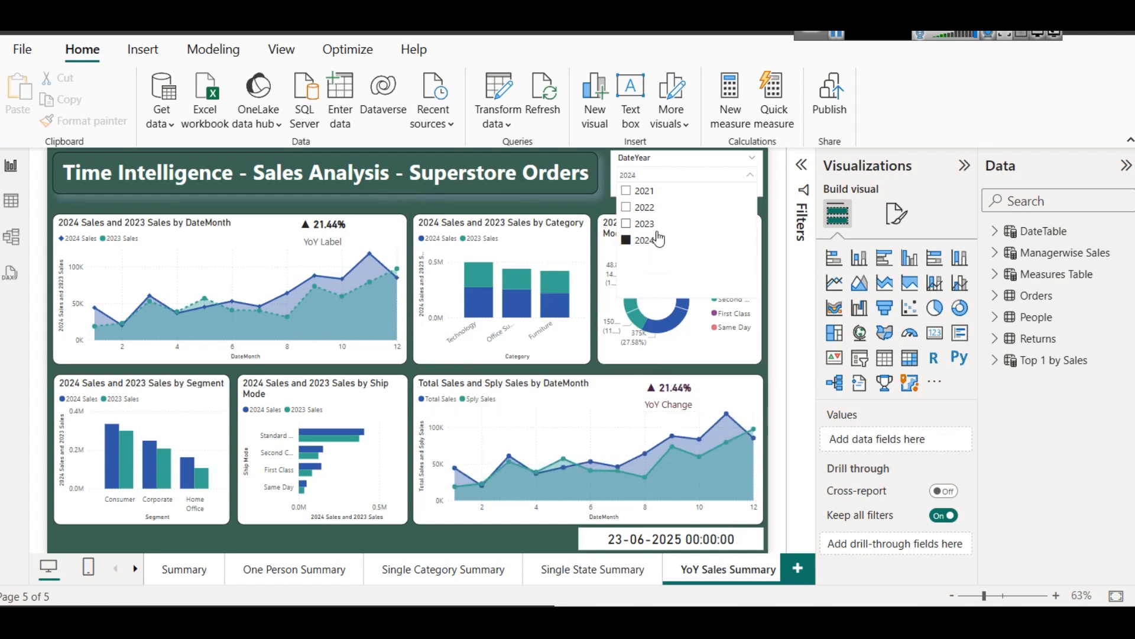
pyautogui.click(647, 208)
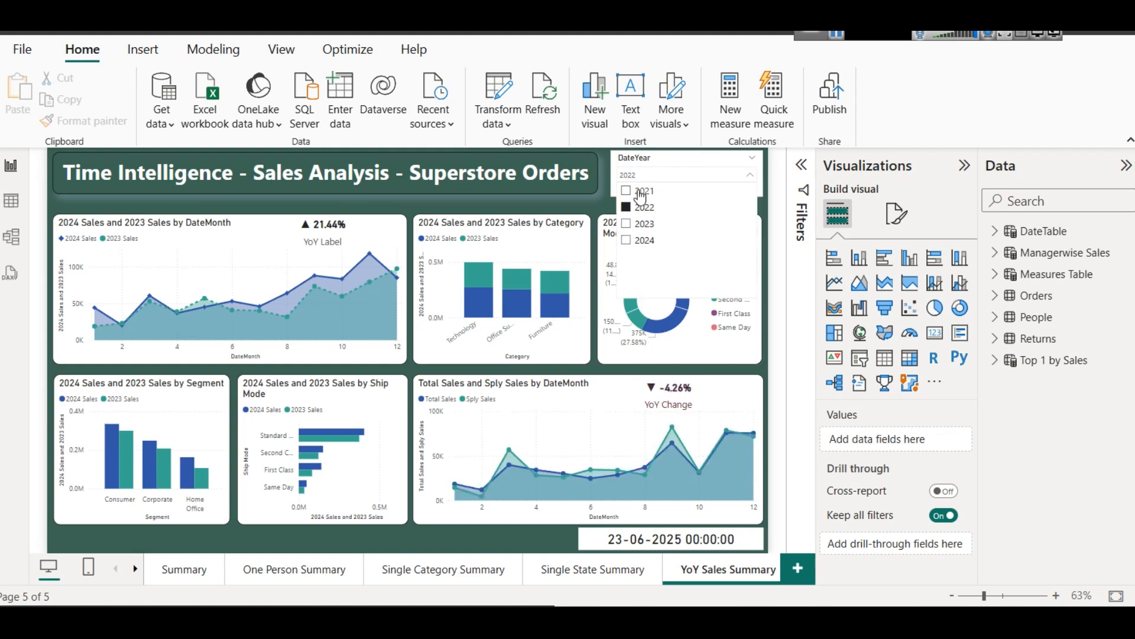
pyautogui.click(640, 193)
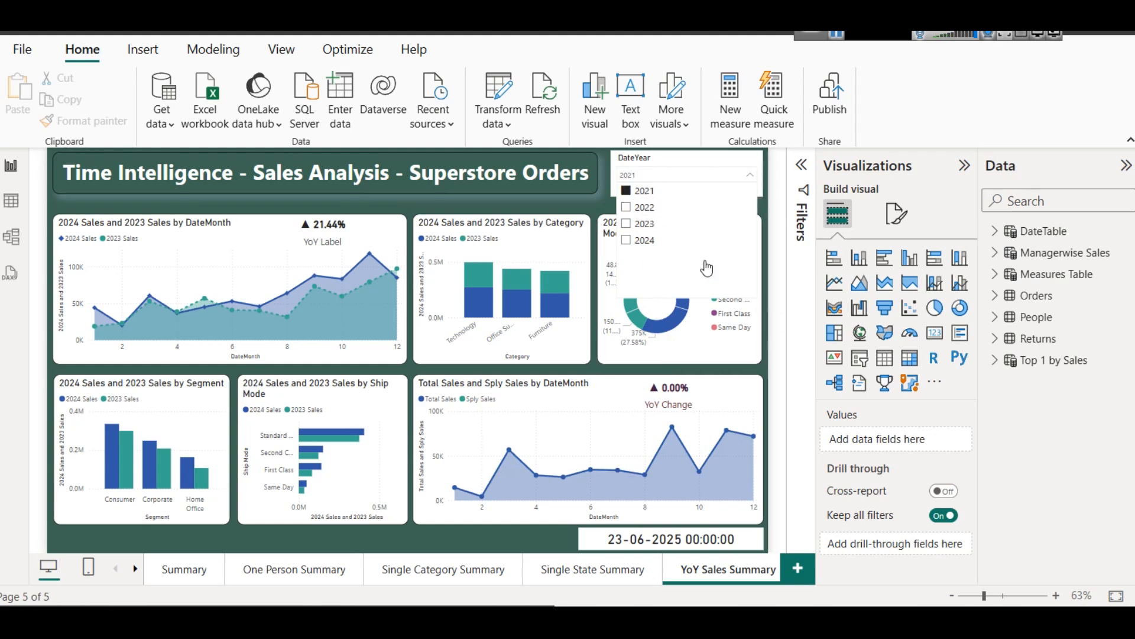
pyautogui.click(644, 224)
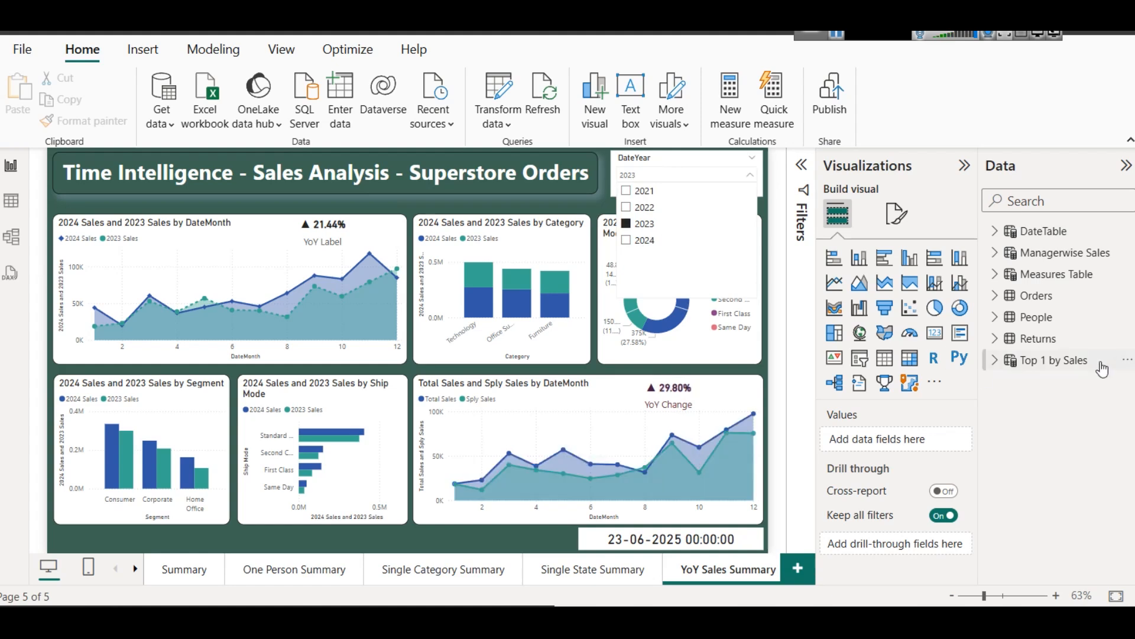
# View the formula behind DateTable and expand the Measures Table to see its measures.
pyautogui.click(1046, 232)
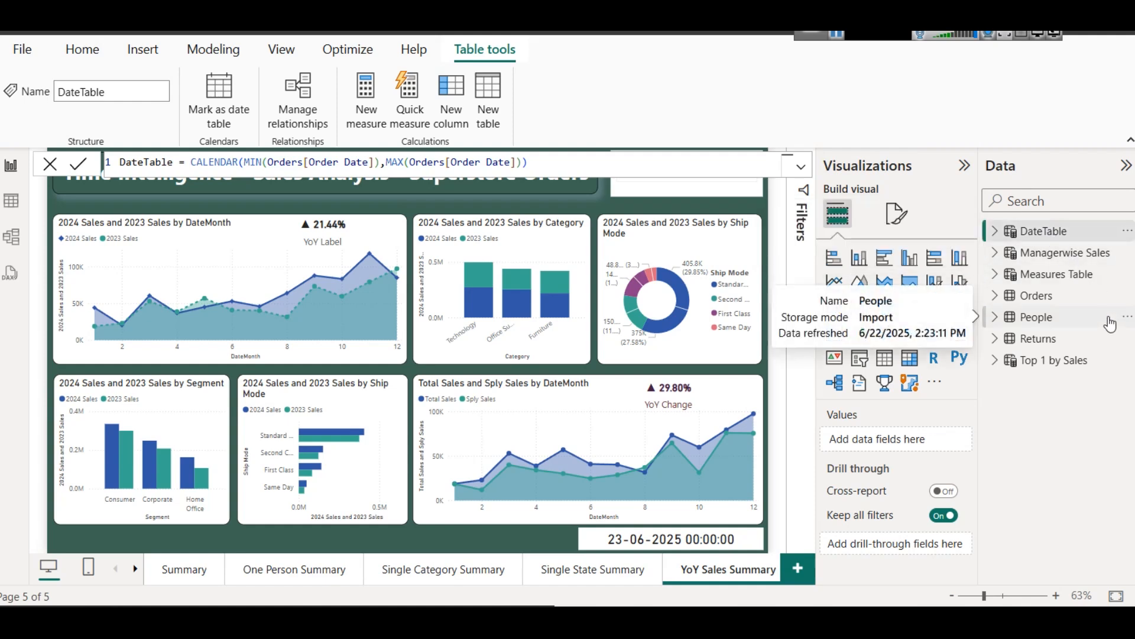
pyautogui.click(995, 275)
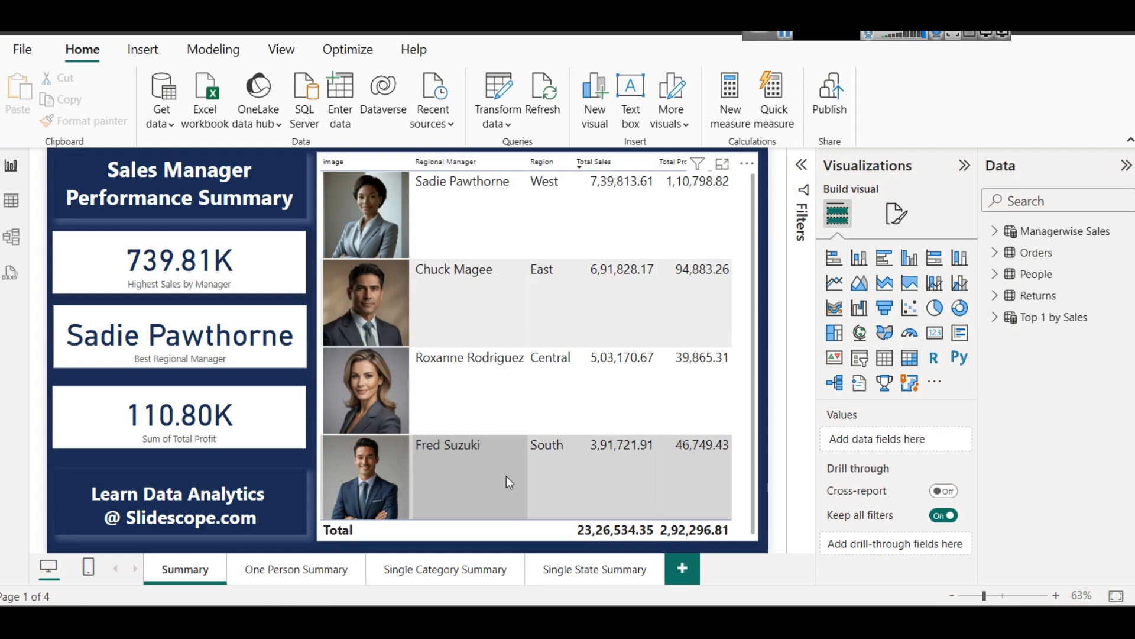
# Look over the One Person Summary and Single Category Summary pages, and examine all columns of the Orders table in Table view.
pyautogui.click(277, 566)
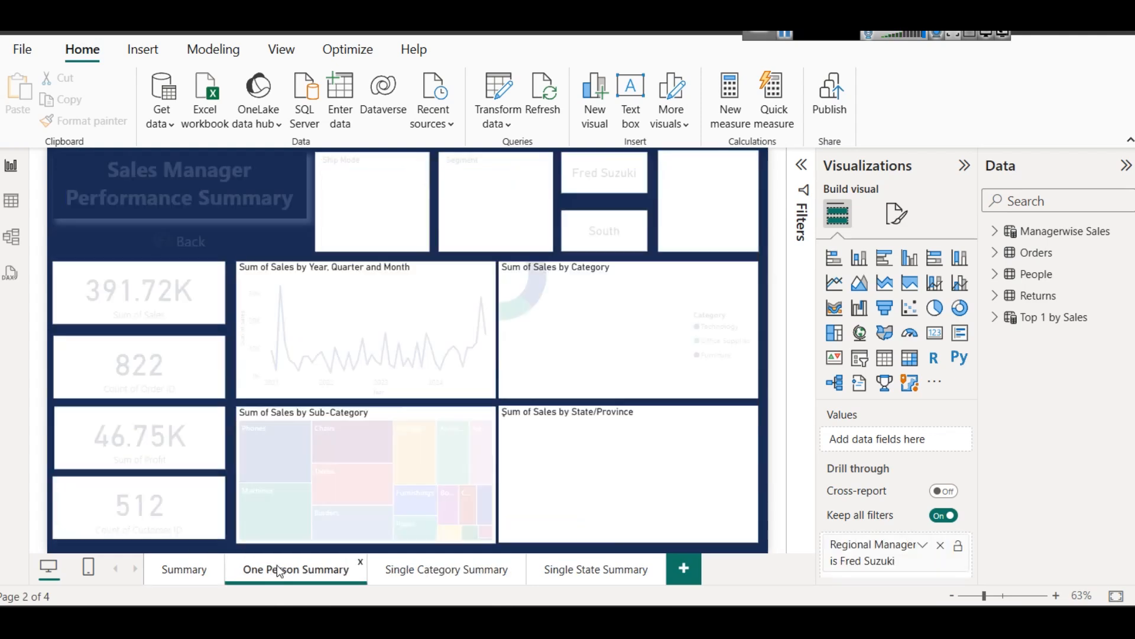
pyautogui.click(477, 570)
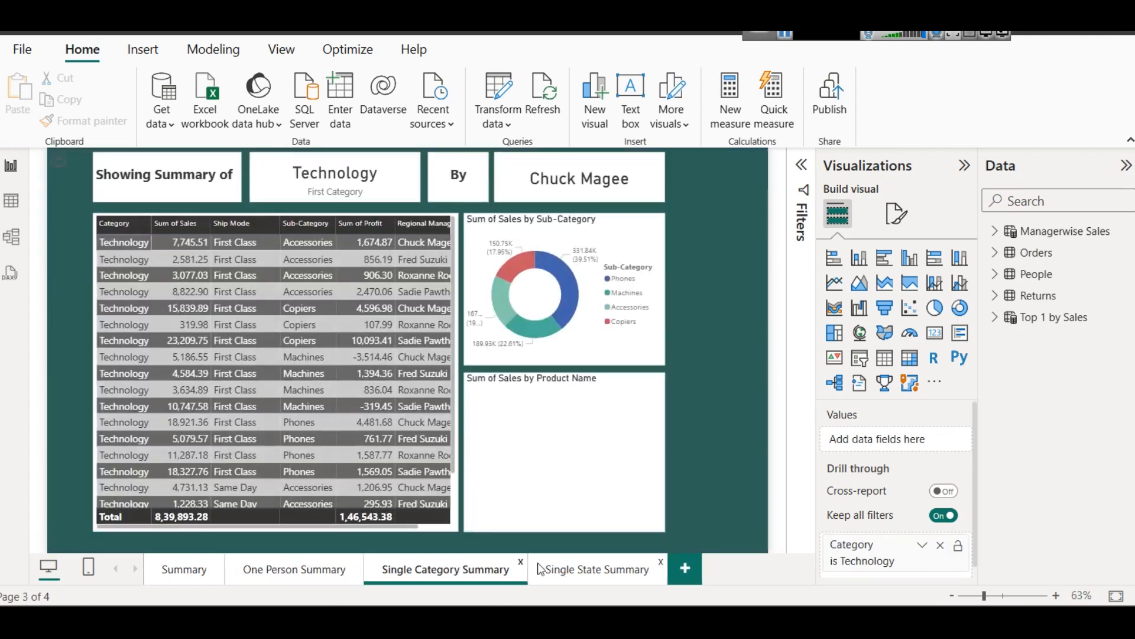
pyautogui.click(11, 207)
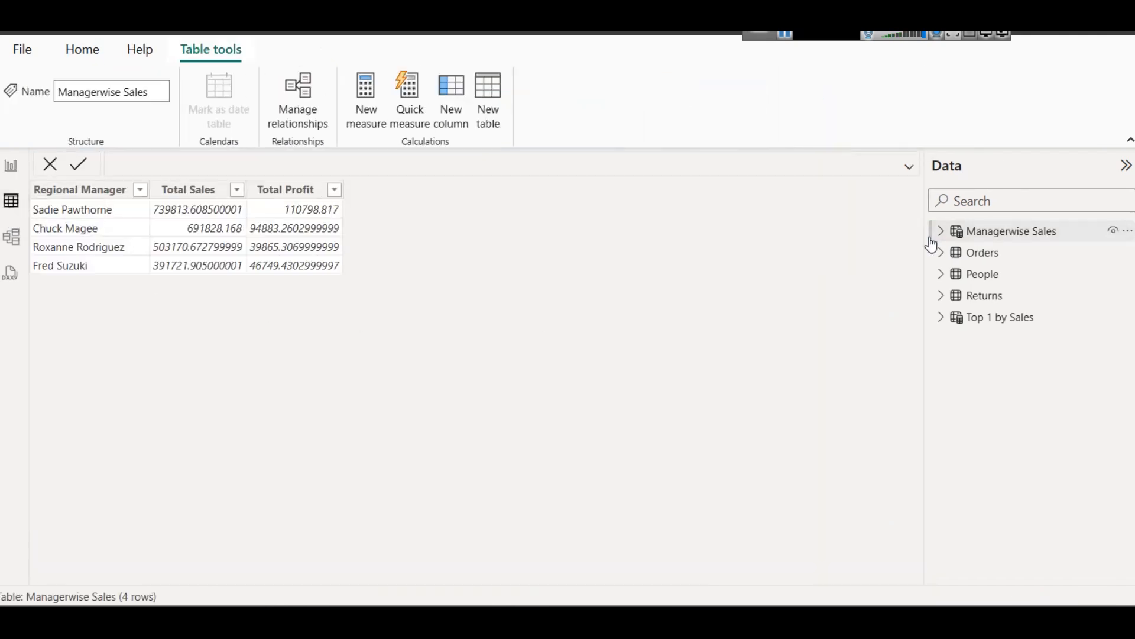
pyautogui.click(983, 254)
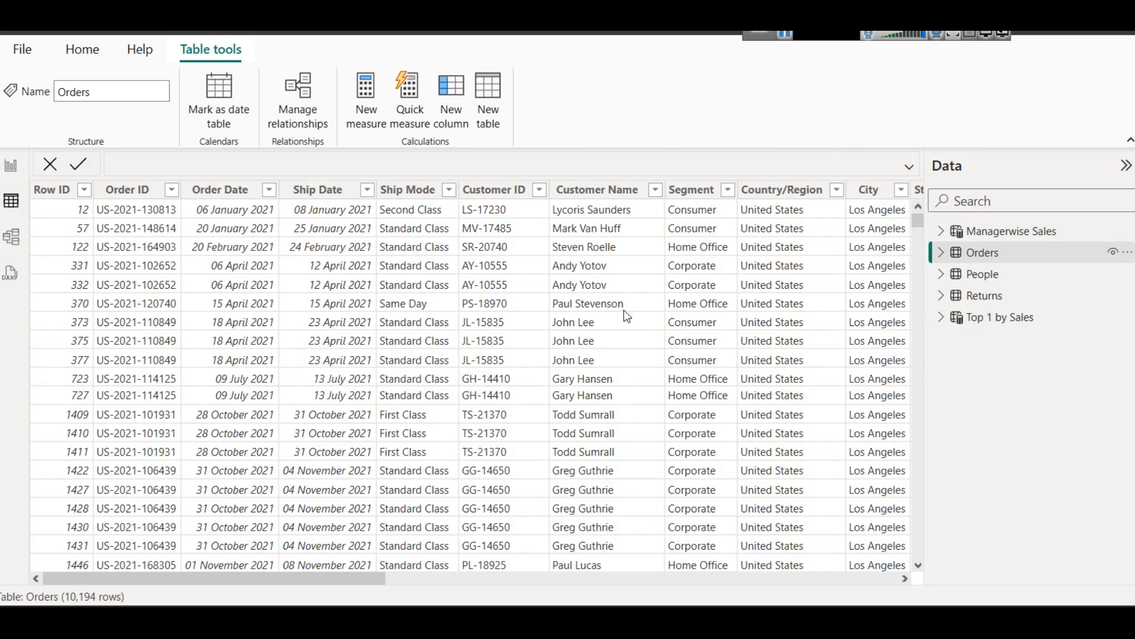
pyautogui.moveTo(334, 581); pyautogui.dragTo(847, 581)
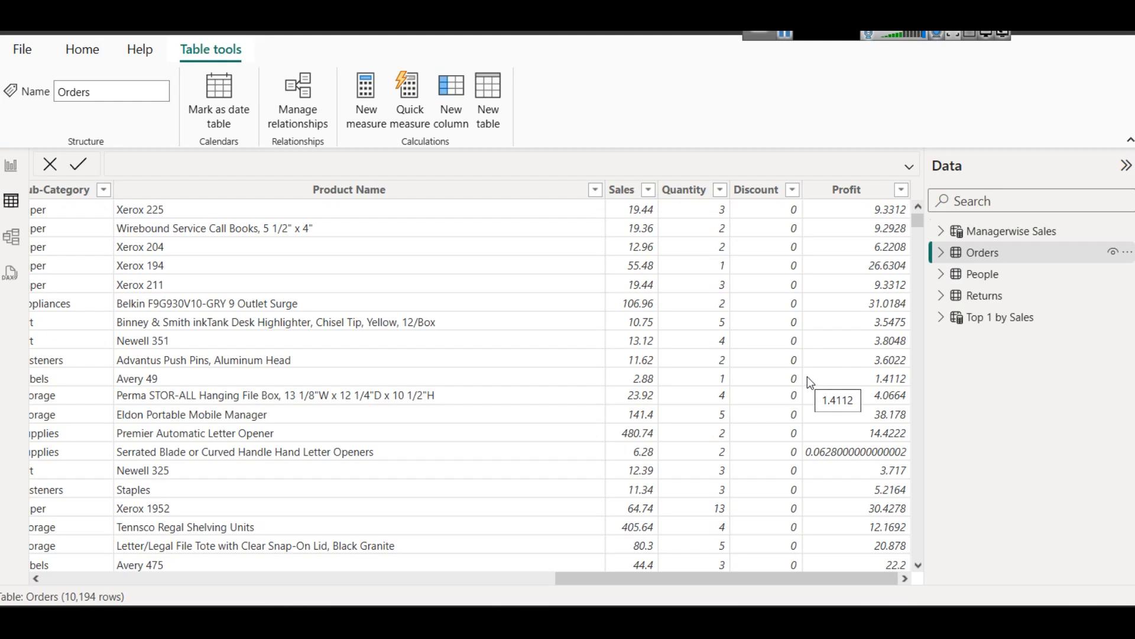
pyautogui.moveTo(787, 578); pyautogui.dragTo(273, 579)
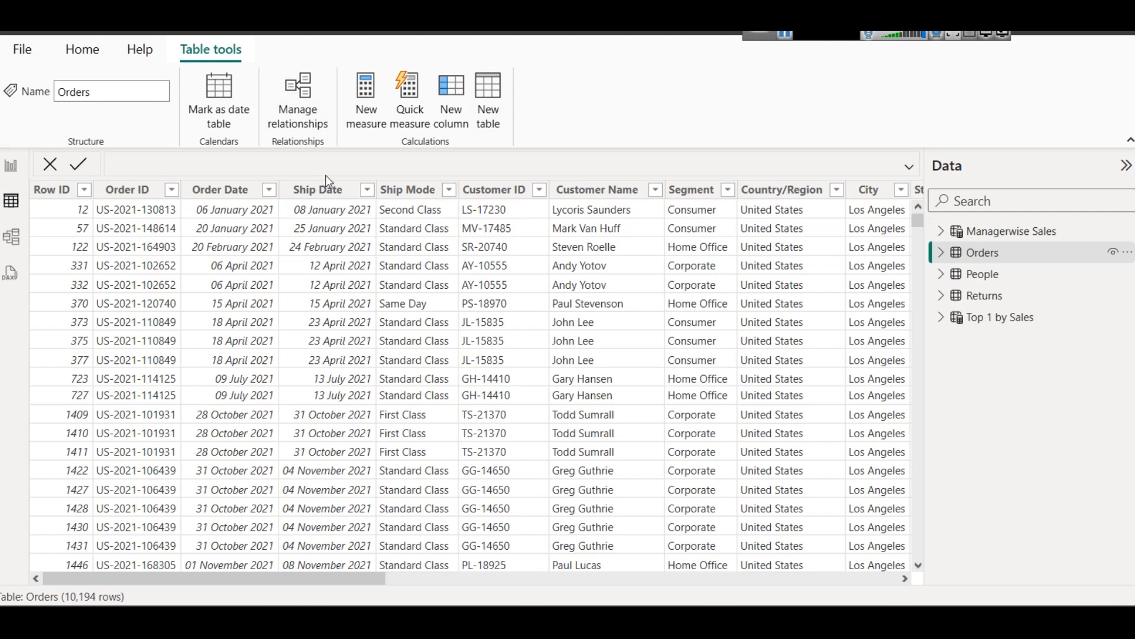
# Create a calculated table named DateTable with the formula CALENDAR() and commit it.
pyautogui.click(483, 90)
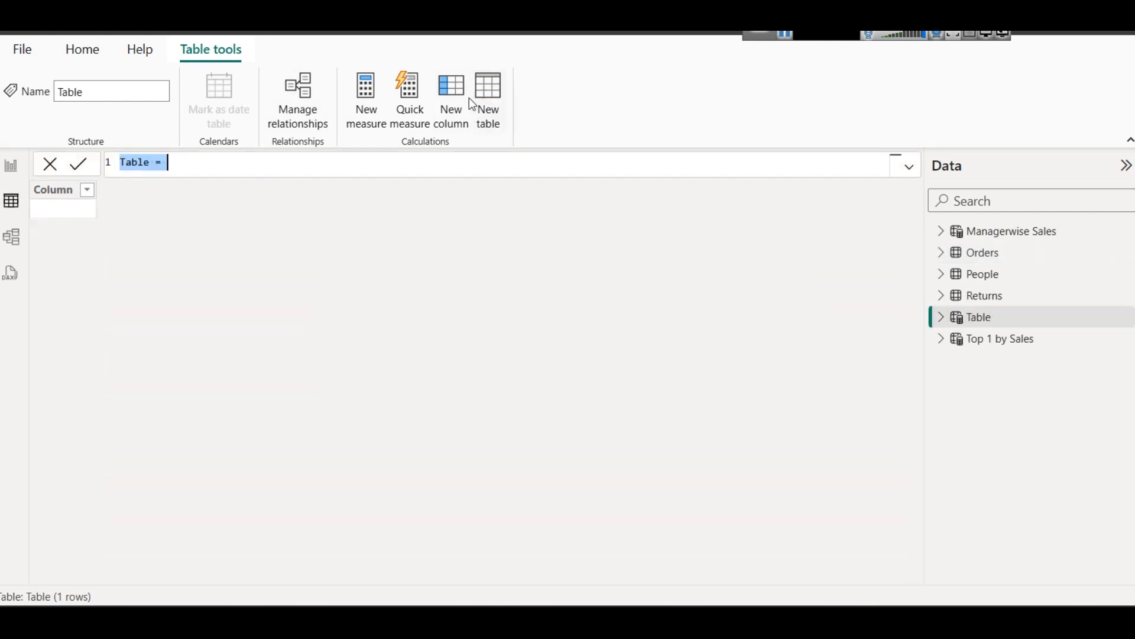
pyautogui.doubleClick(130, 161)
pyautogui.write('DateTable')
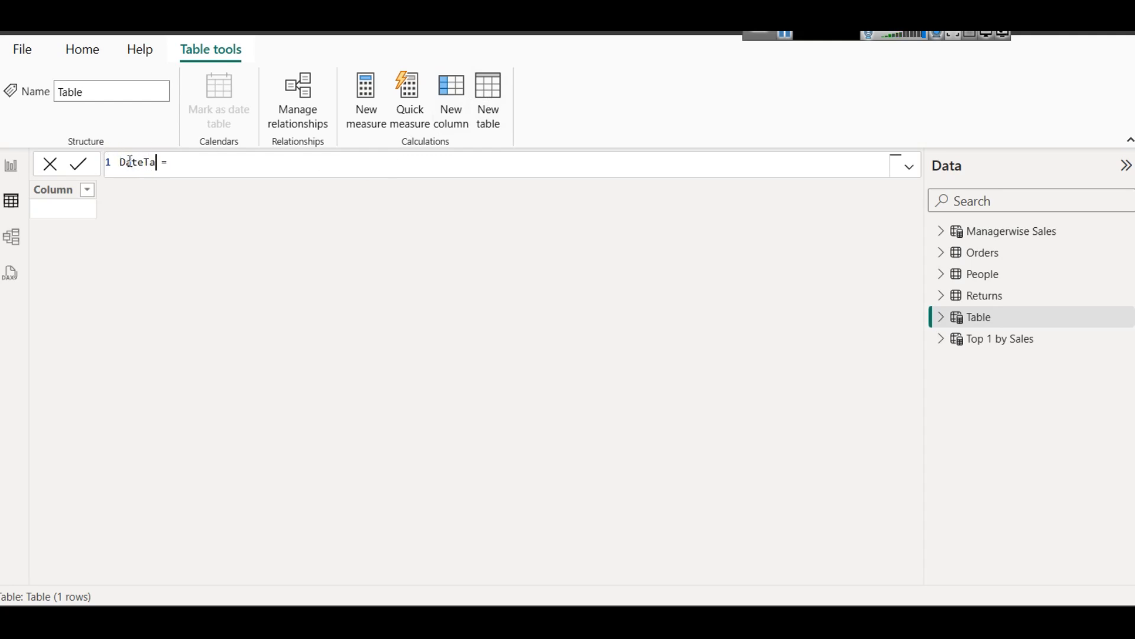
pyautogui.click(203, 168)
pyautogui.write('CAL')
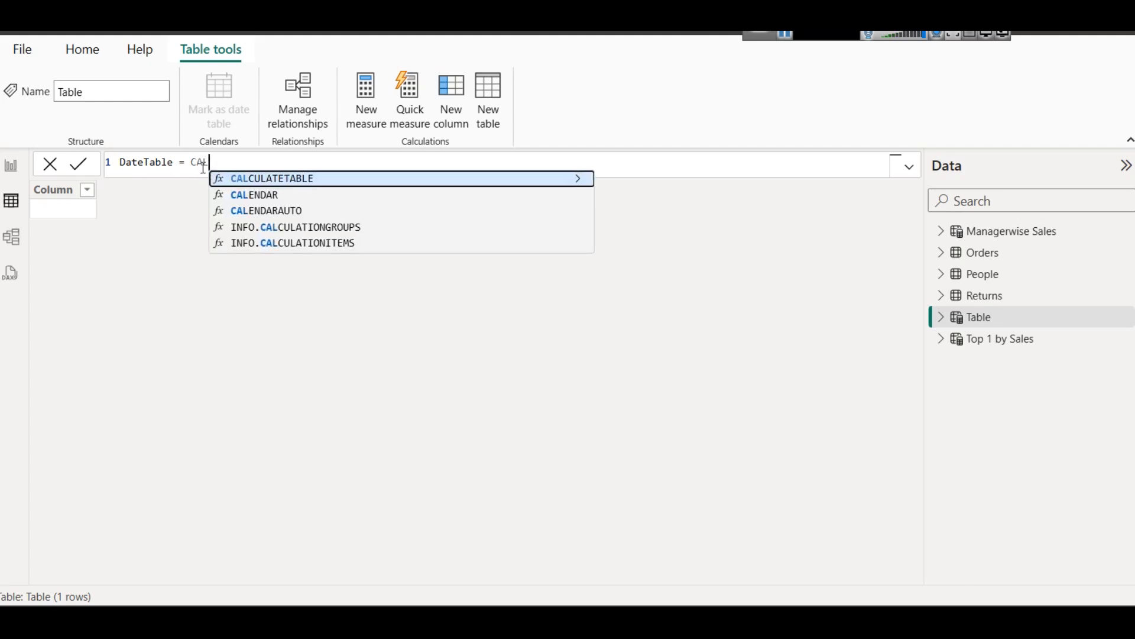
pyautogui.press('Down')
pyautogui.press('Tab')
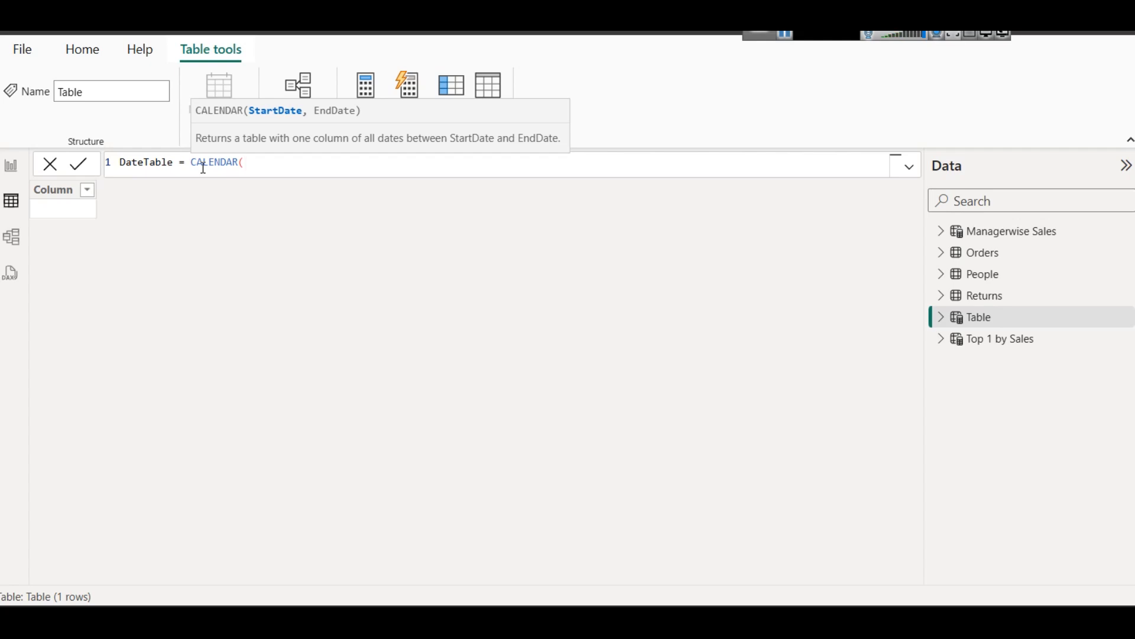
pyautogui.write(')')
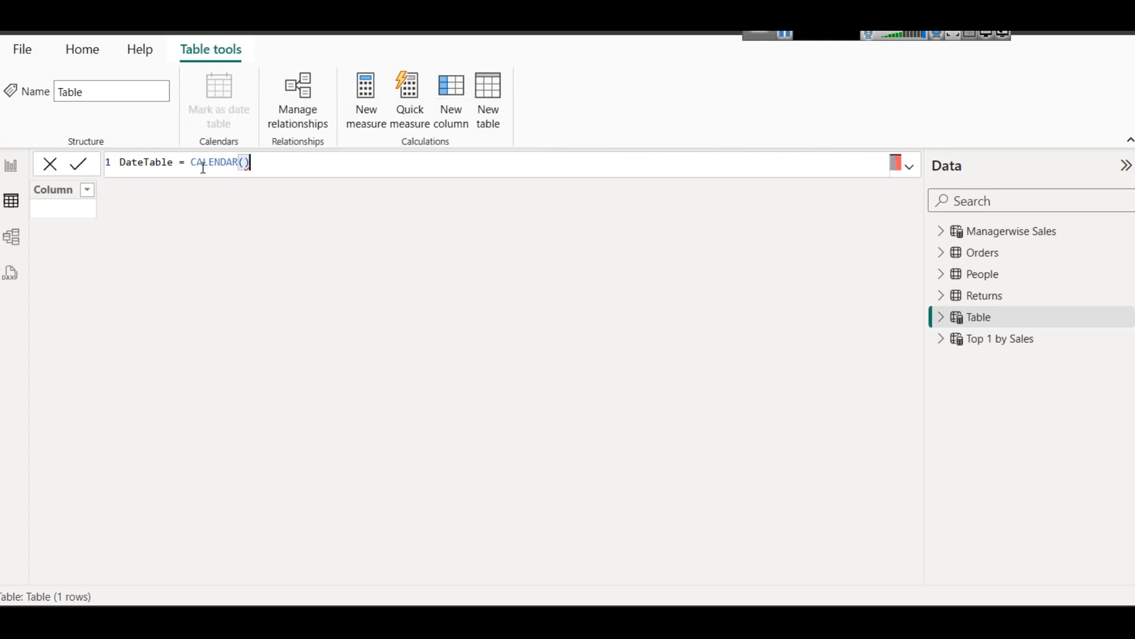
pyautogui.click(80, 165)
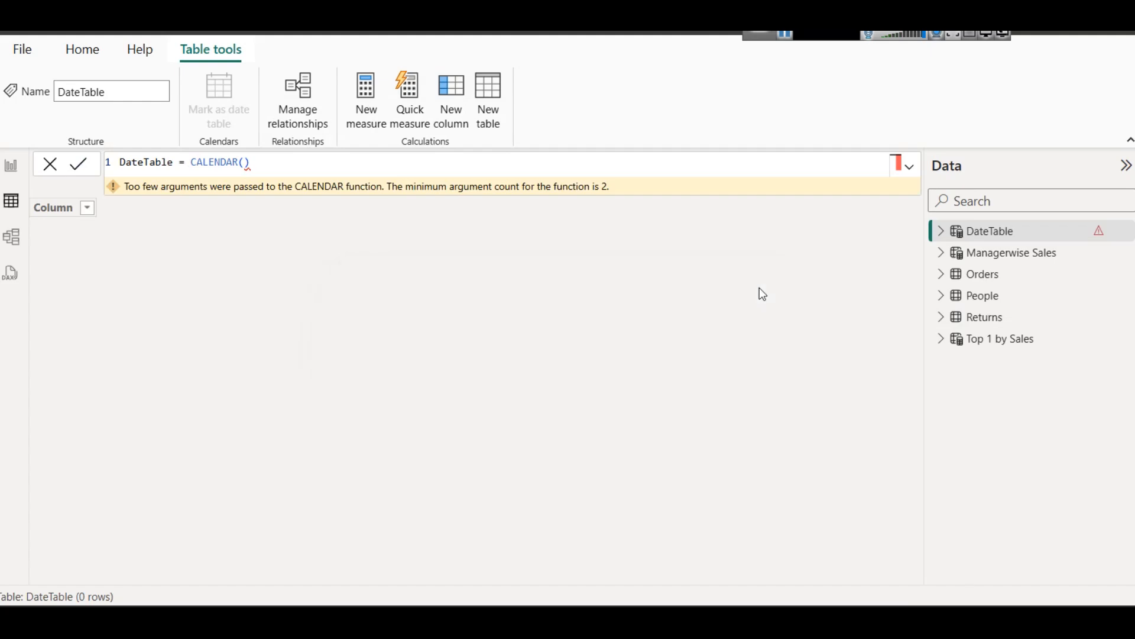
# Sort the Orders table by Order Date ascending and then descending to check the earliest and latest order dates.
pyautogui.click(964, 272)
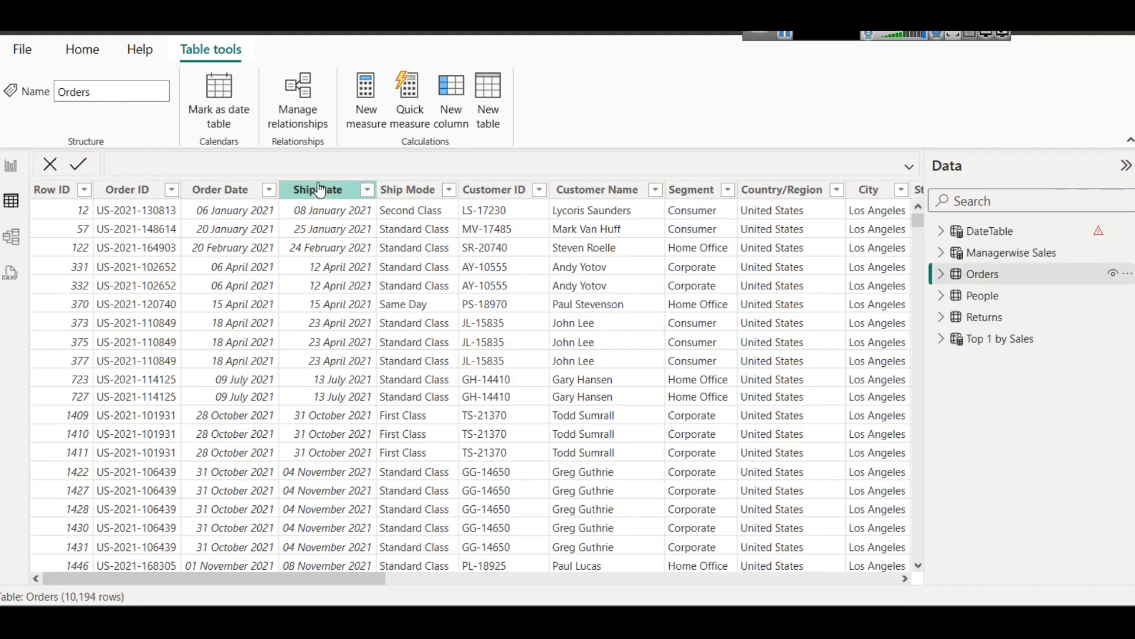
pyautogui.click(269, 191)
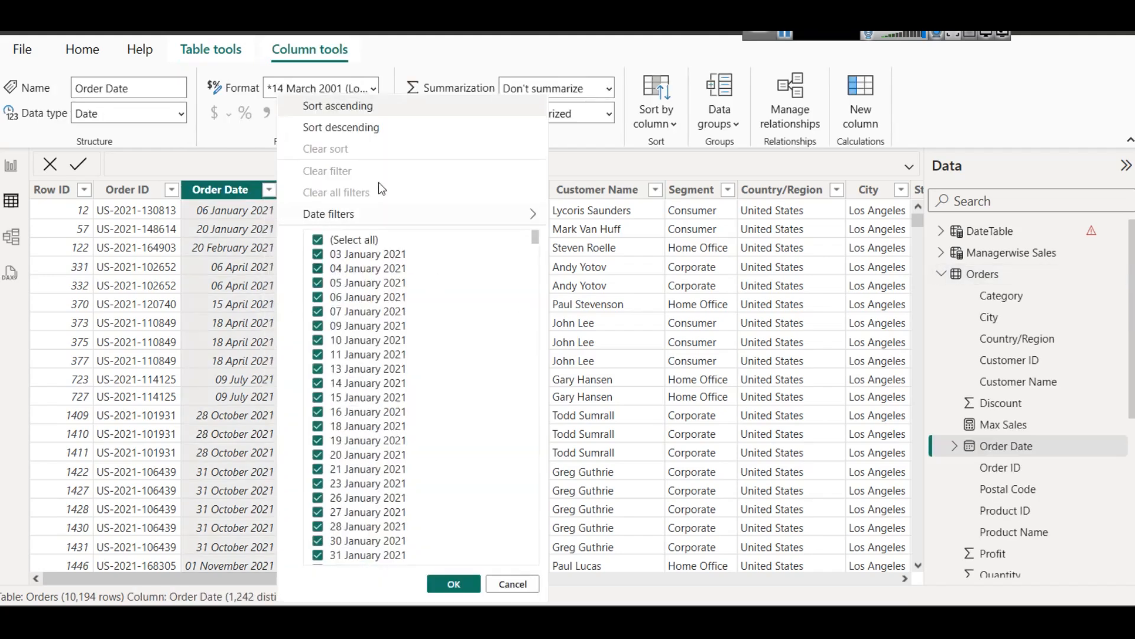
pyautogui.click(360, 107)
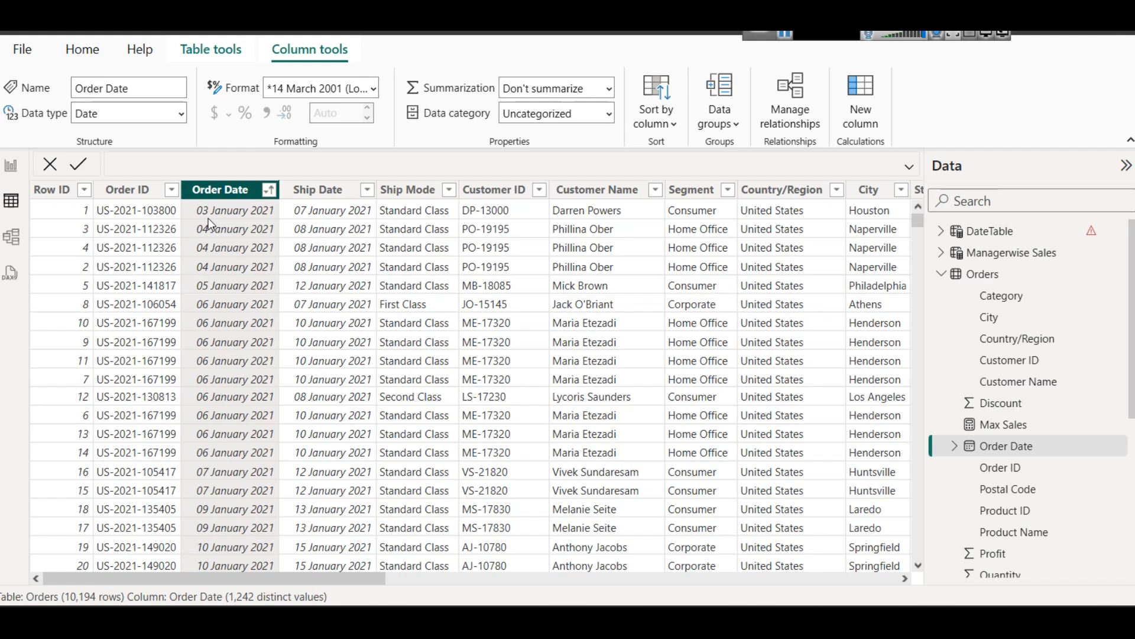
pyautogui.click(269, 191)
pyautogui.click(344, 131)
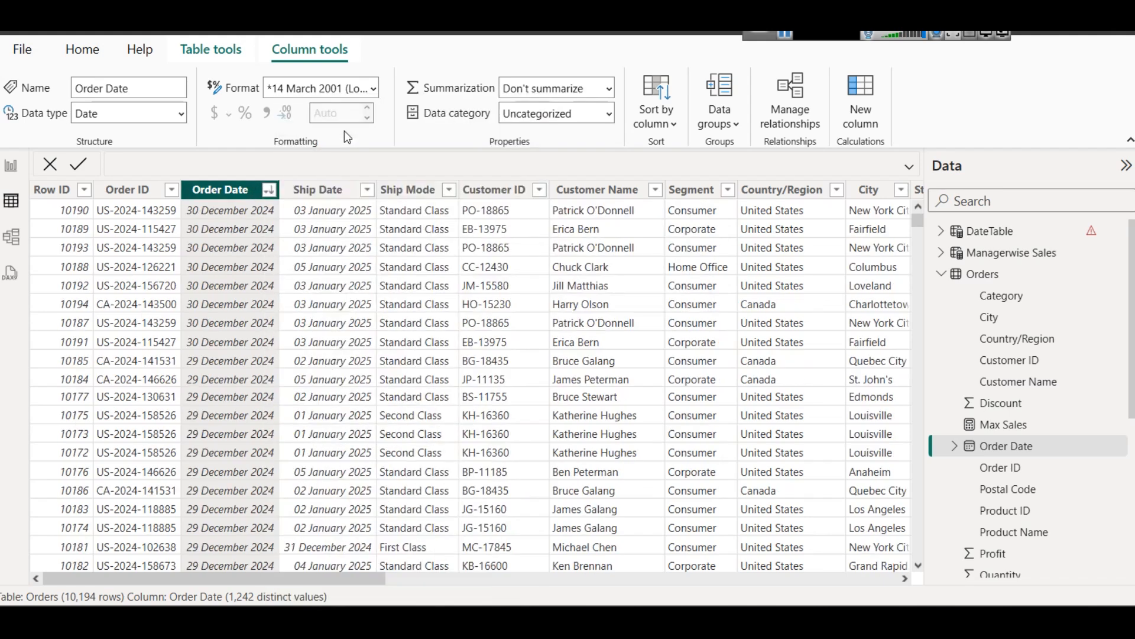
pyautogui.scroll(-15, 268, 308)
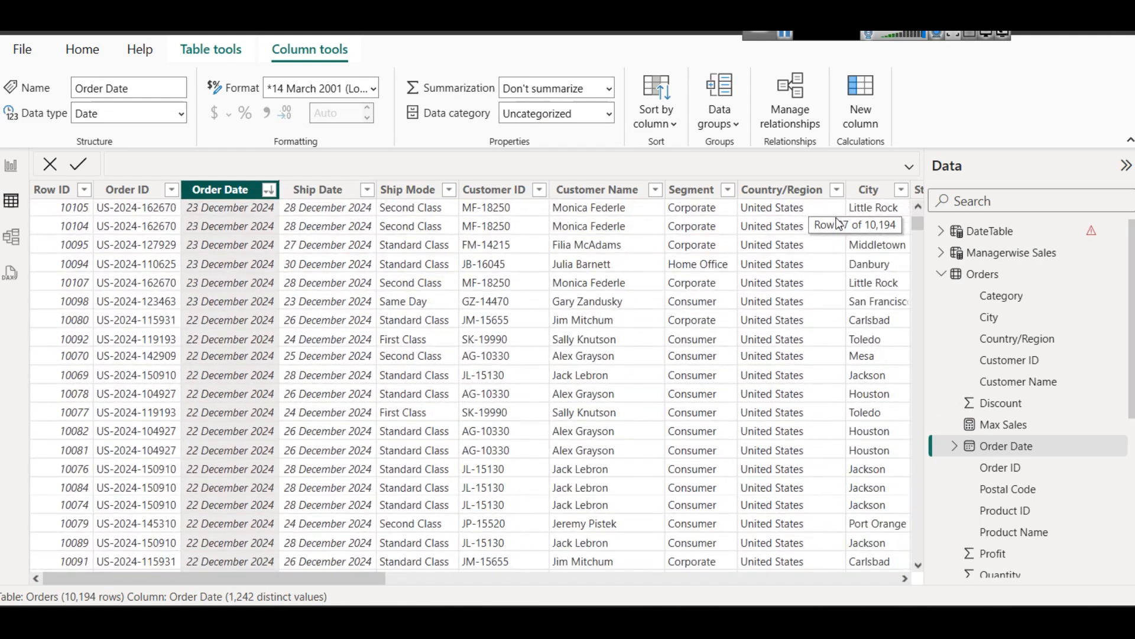
pyautogui.moveTo(918, 221); pyautogui.dragTo(915, 170)
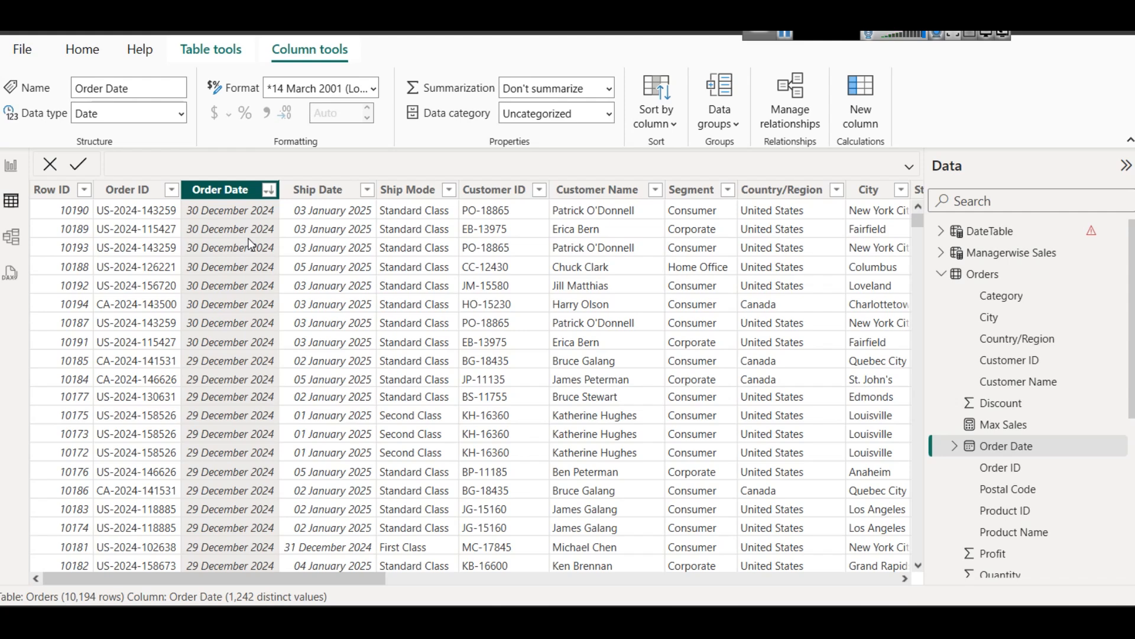
# Enter DATE(2021, 01, 03) as the start date in DateTable's CALENDAR formula.
pyautogui.click(992, 230)
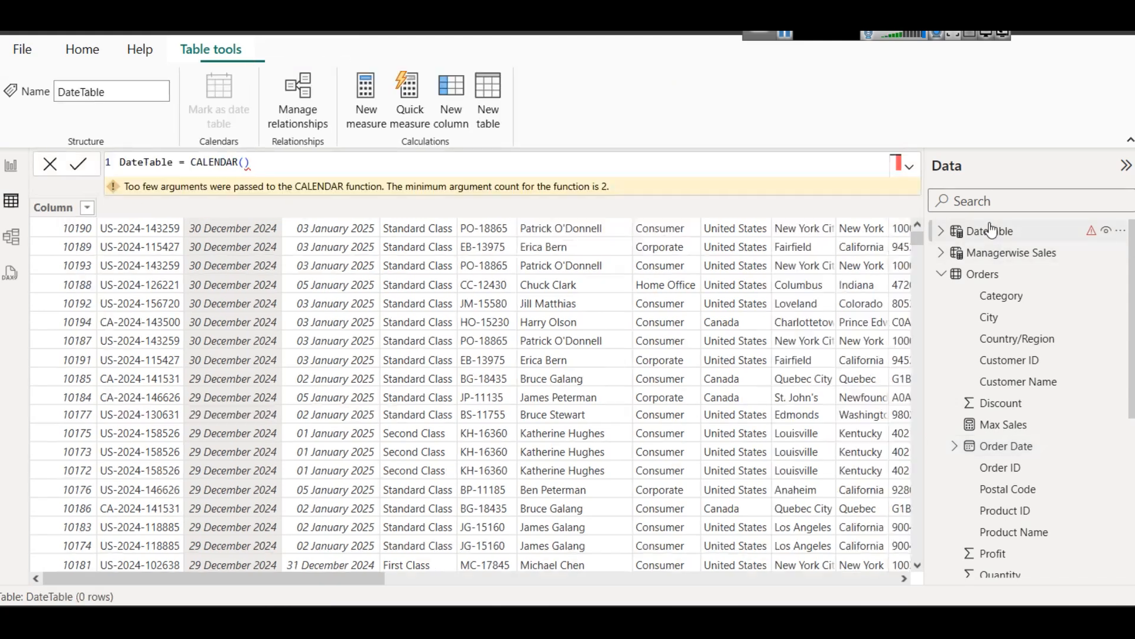
pyautogui.click(245, 162)
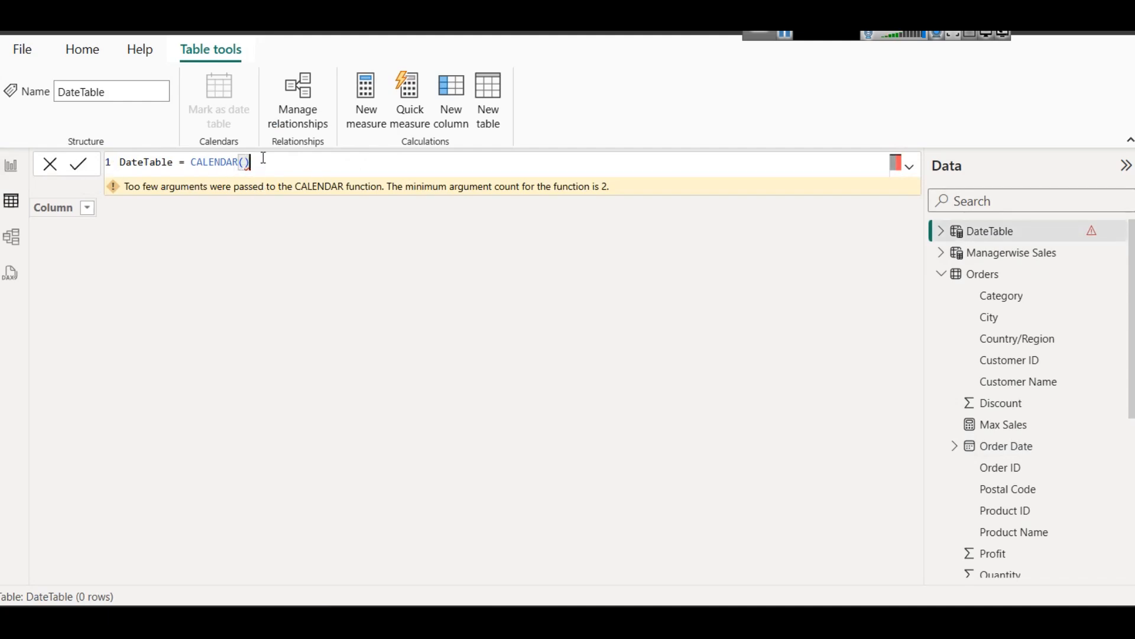
pyautogui.press('BackSpace')
pyautogui.press('BackSpace')
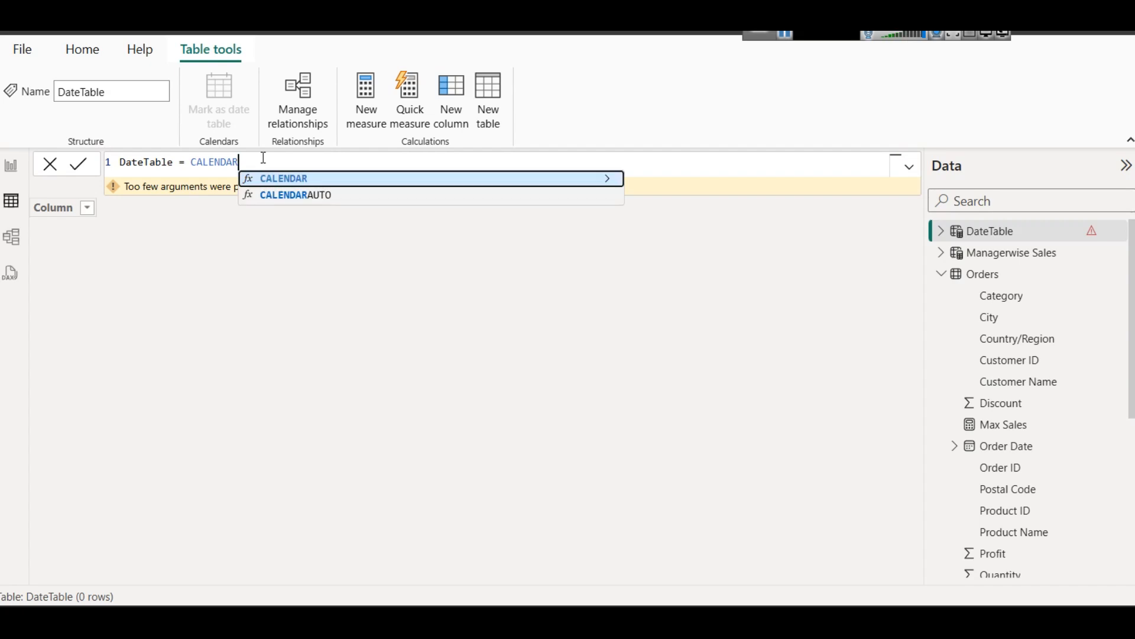
pyautogui.write('(')
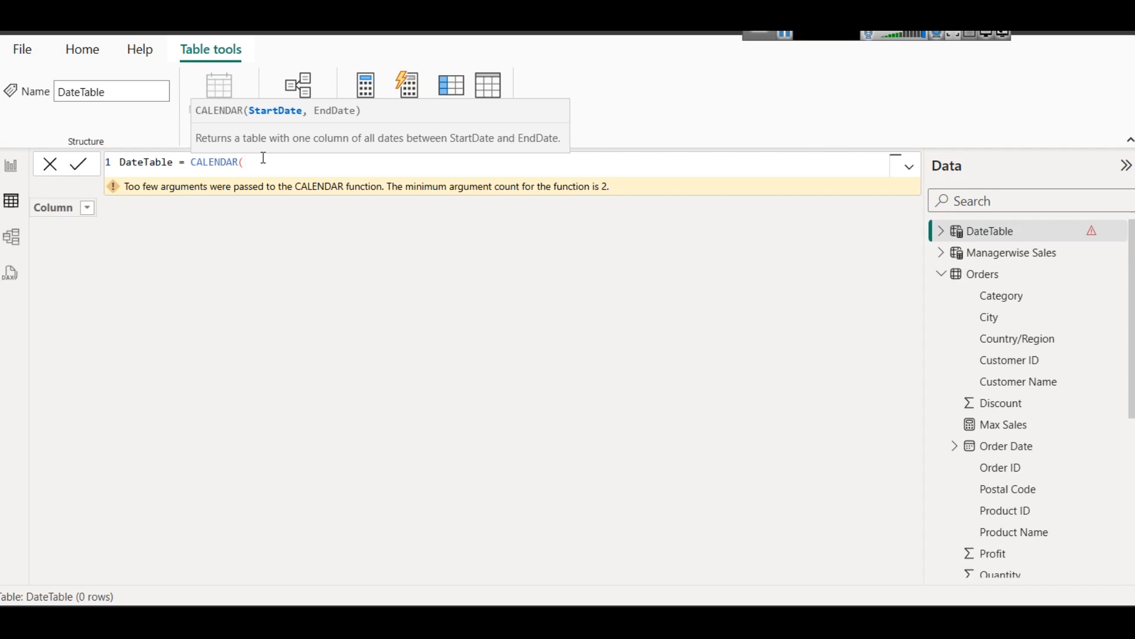
pyautogui.write('DAT')
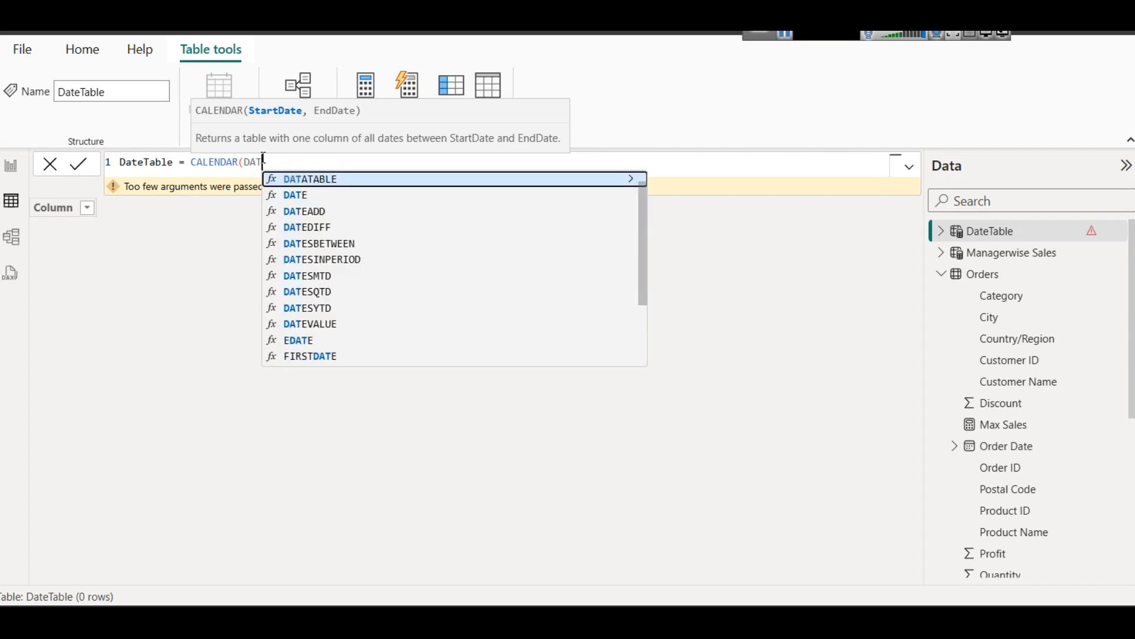
pyautogui.write('E(')
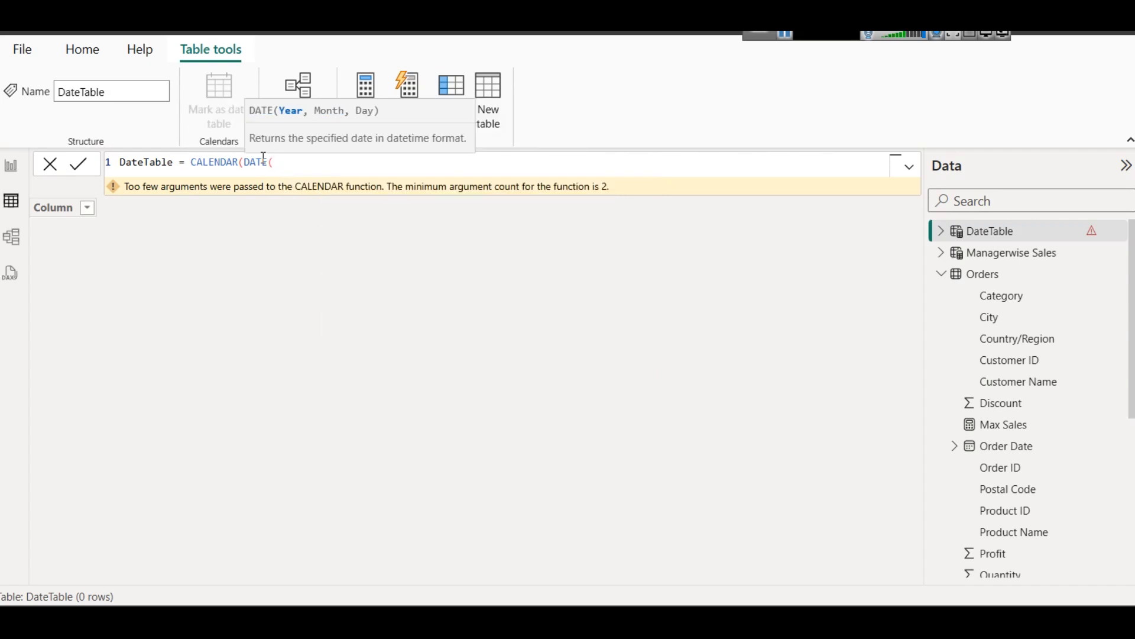
pyautogui.write('2021, 01')
pyautogui.press('BackSpace')
pyautogui.write(', 03)')
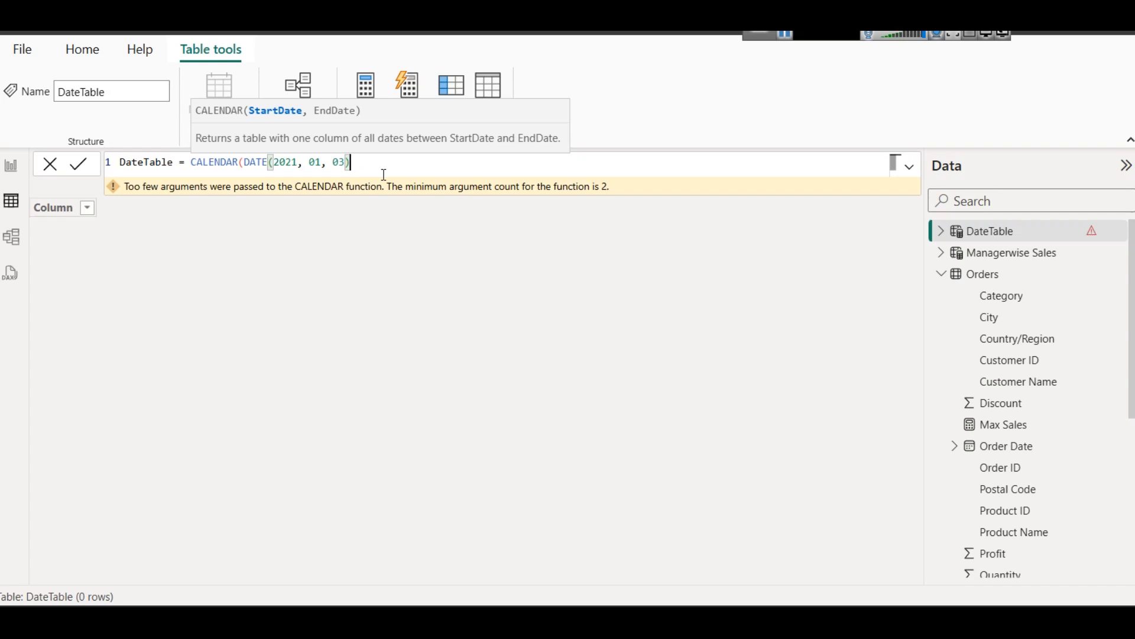
pyautogui.press('Escape')
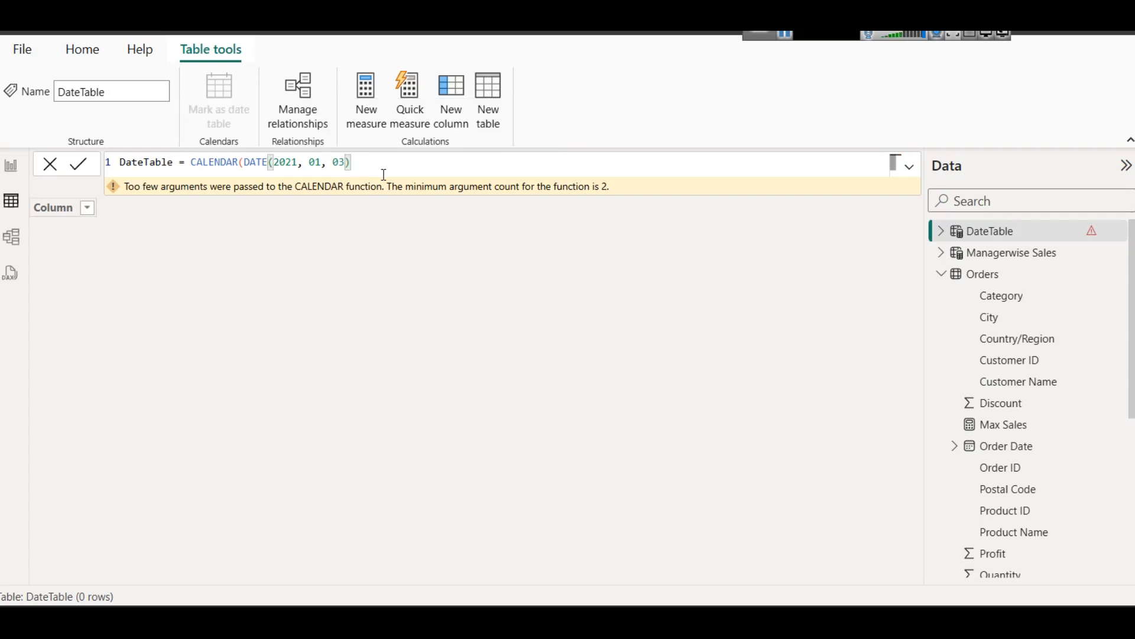
# Enter DATE(2024, 12, 30) as the end date in DateTable's CALENDAR formula and close the parentheses.
pyautogui.write(', DATE')
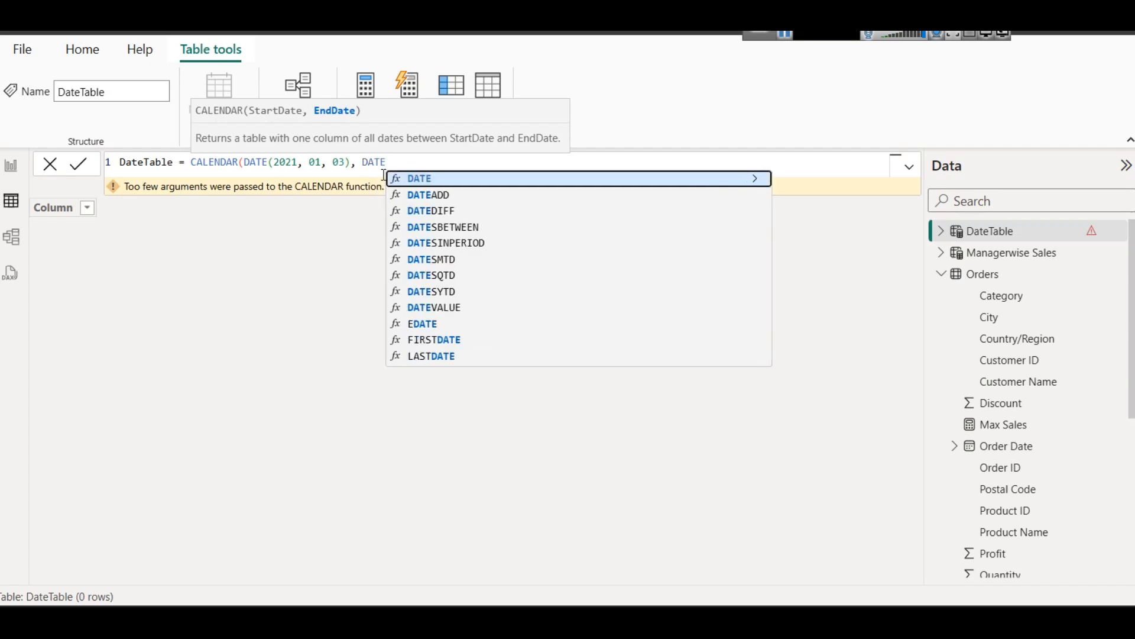
pyautogui.write('(2023')
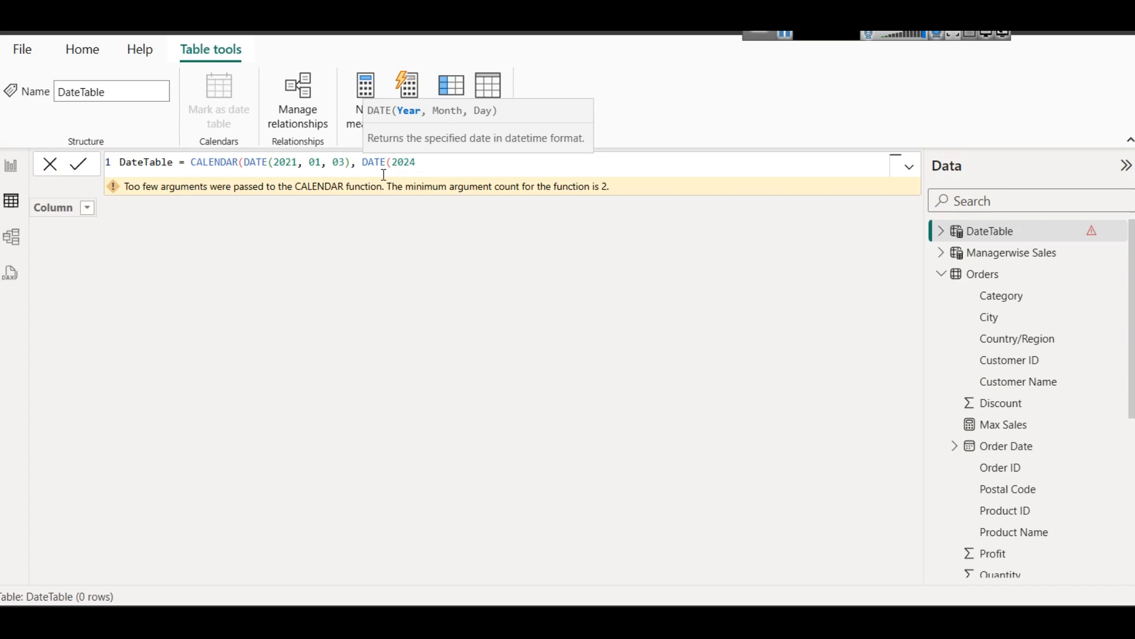
pyautogui.write(', 12, 30)')
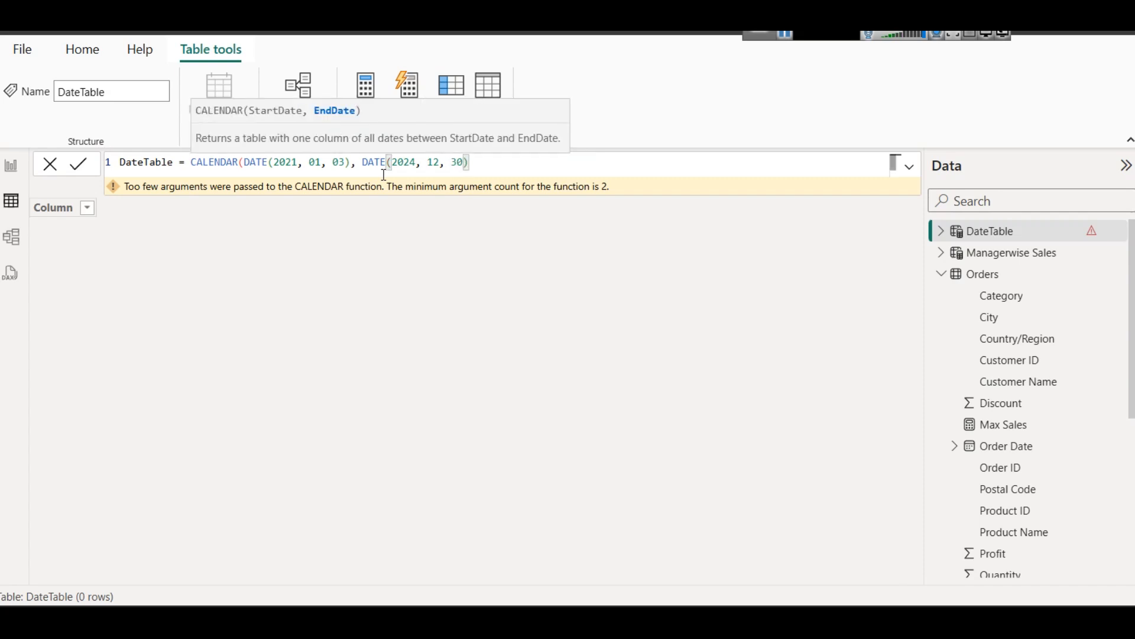
pyautogui.write(')')
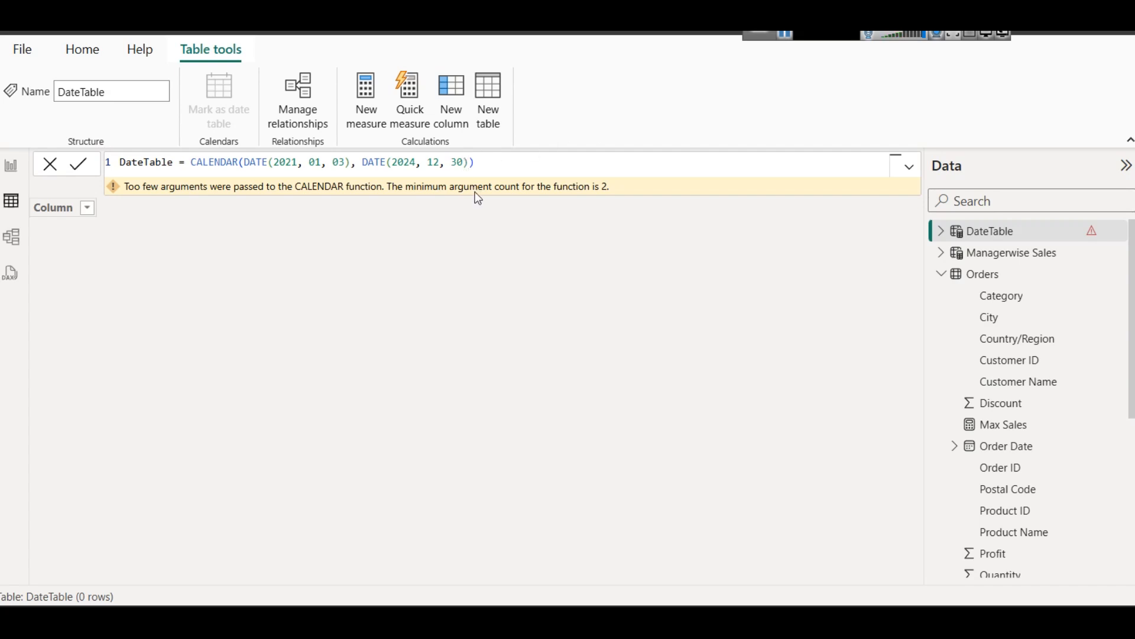
# Replace both fixed dates in the CALENDAR formula with MIN(Orders[Order Date]) as the start date.
pyautogui.moveTo(467, 161); pyautogui.dragTo(253, 170)
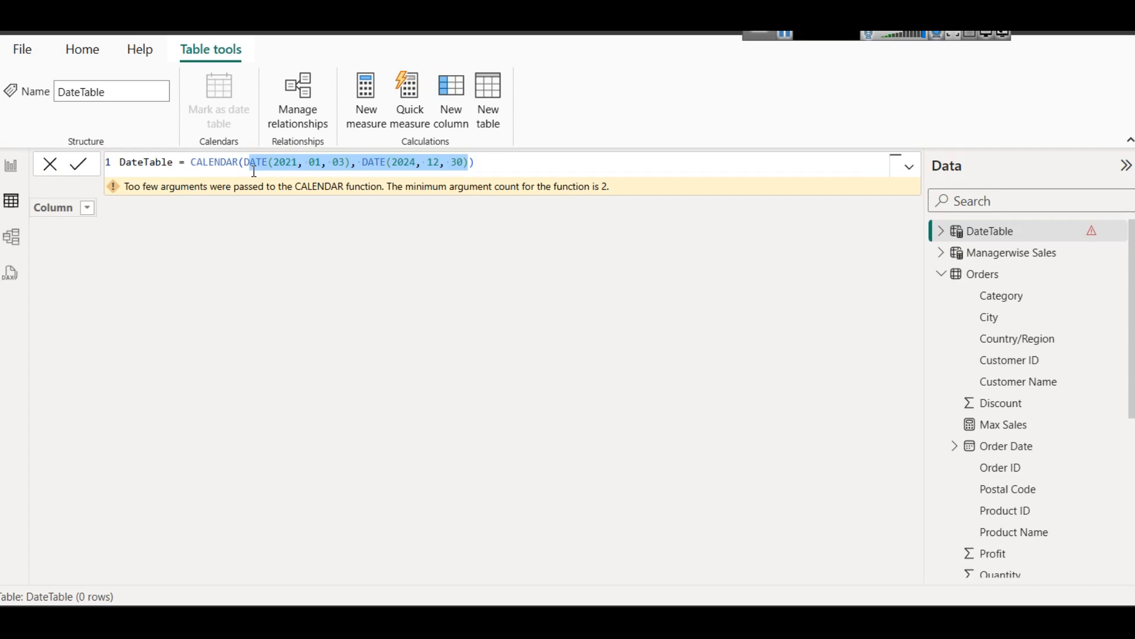
pyautogui.press('BackSpace')
pyautogui.press('Escape')
pyautogui.write('MIN')
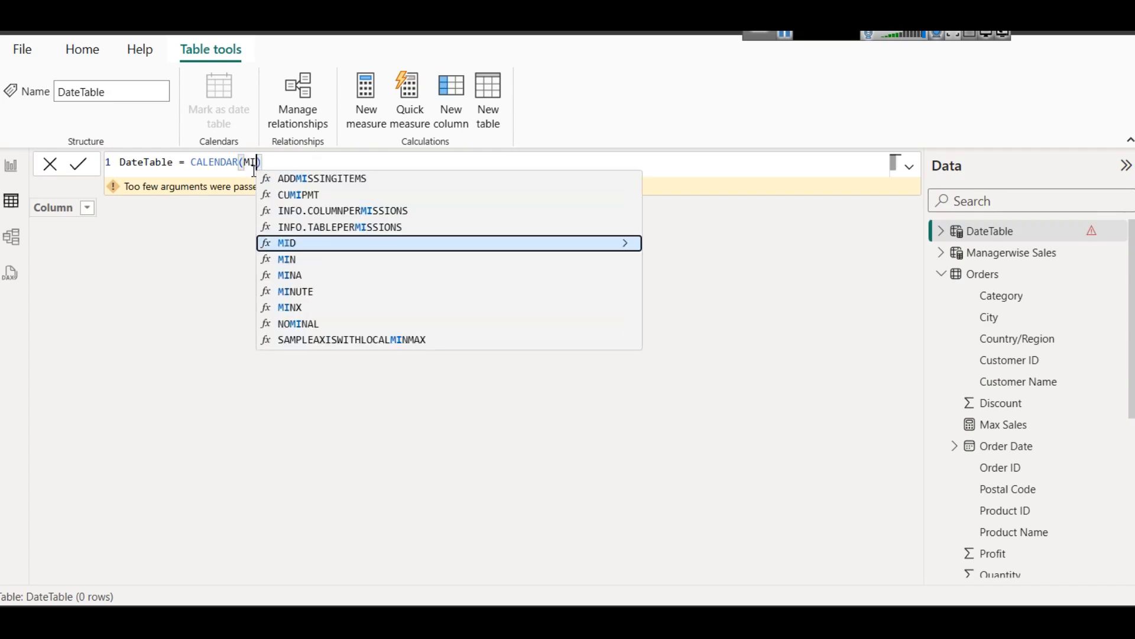
pyautogui.write('(')
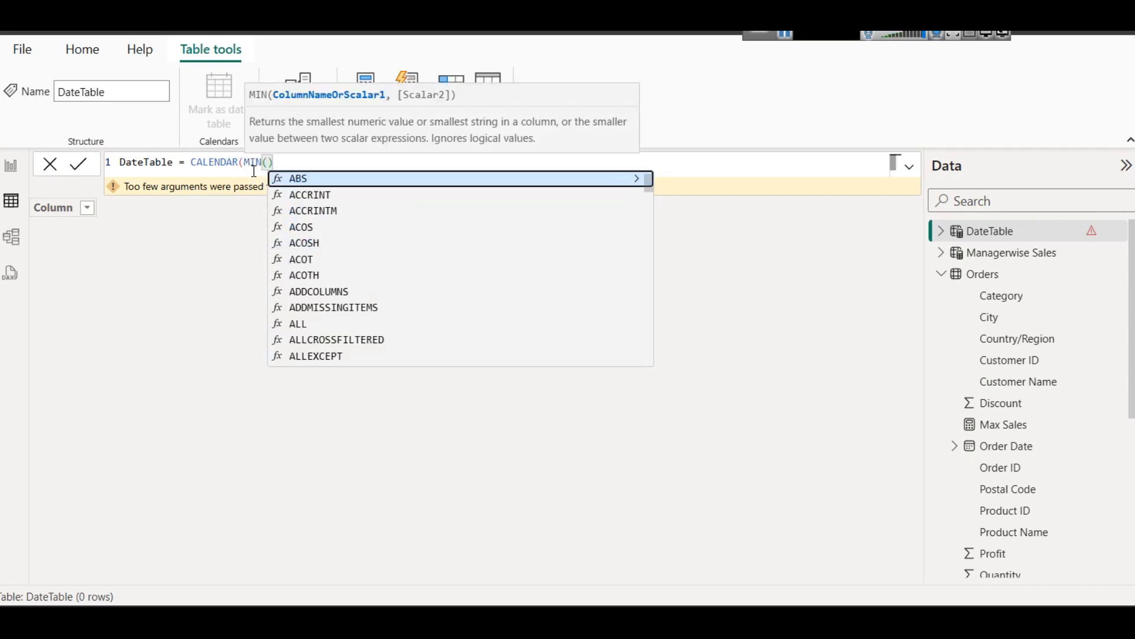
pyautogui.write(')')
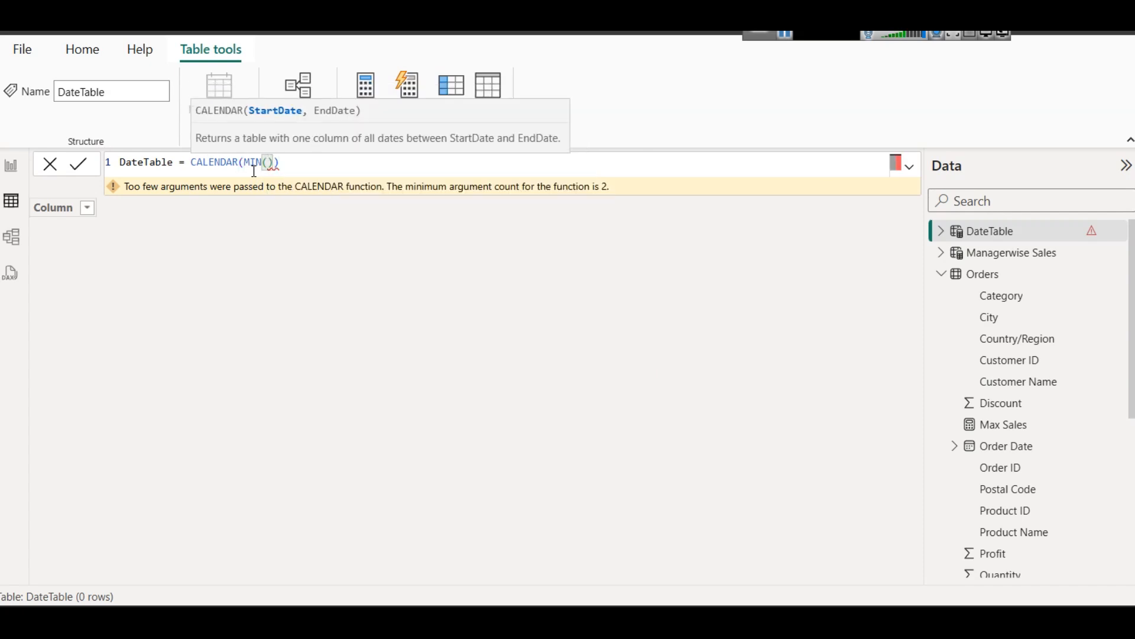
pyautogui.write('Ord')
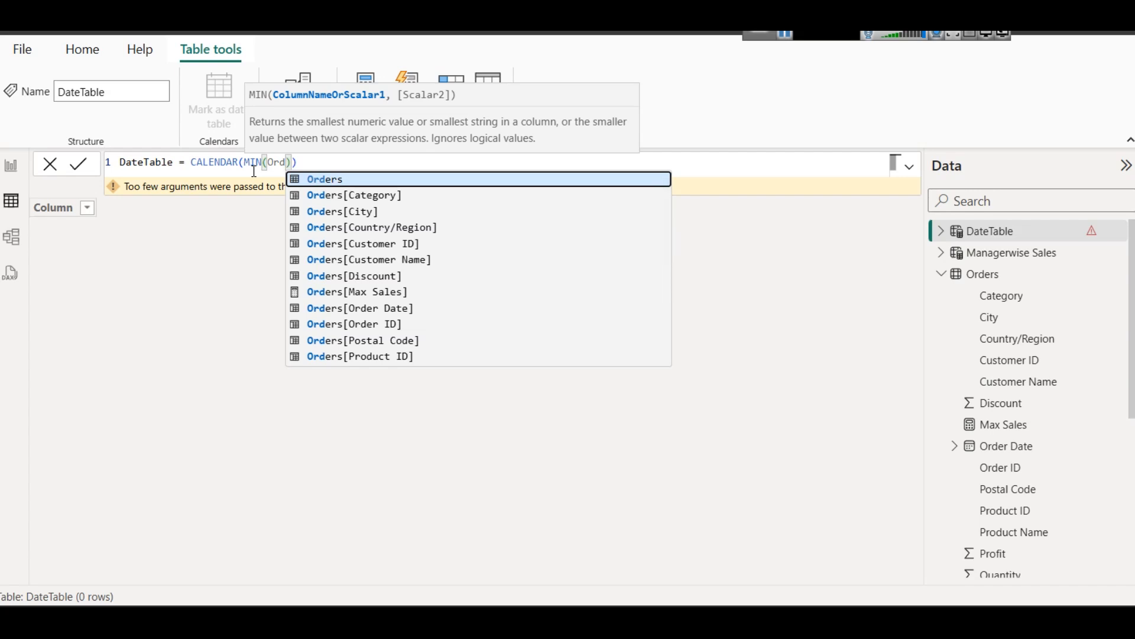
pyautogui.press('Down')
pyautogui.press('Down')
pyautogui.press('Down')
pyautogui.press('Down')
pyautogui.press('Down')
pyautogui.press('Down')
pyautogui.press('Down')
pyautogui.press('Down')
pyautogui.press('Down')
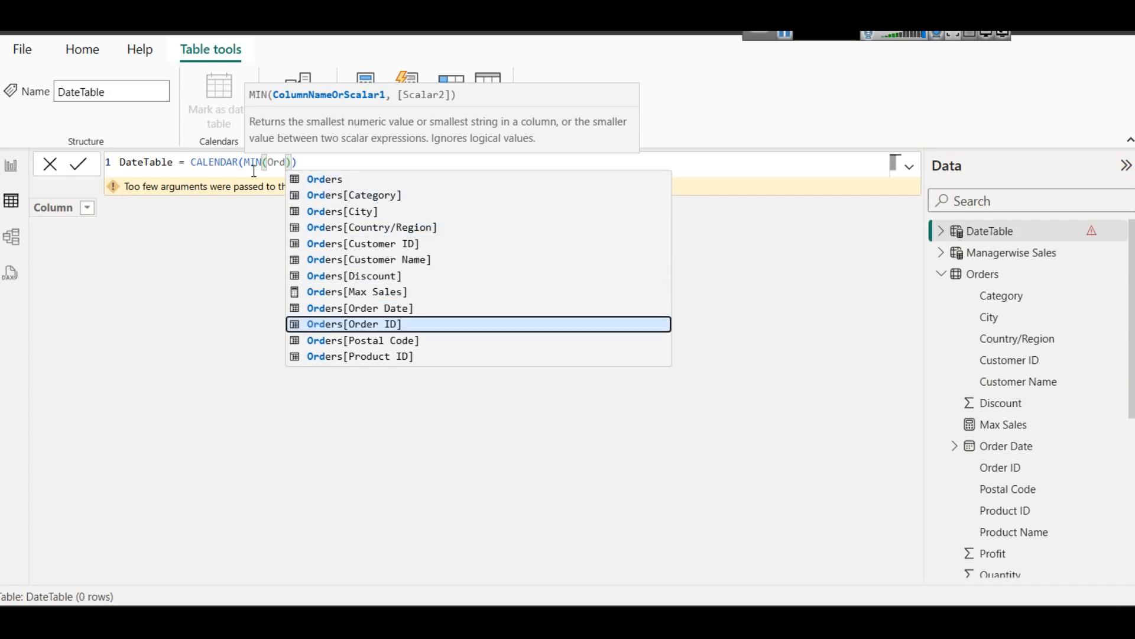
pyautogui.press('Up')
pyautogui.press('Tab')
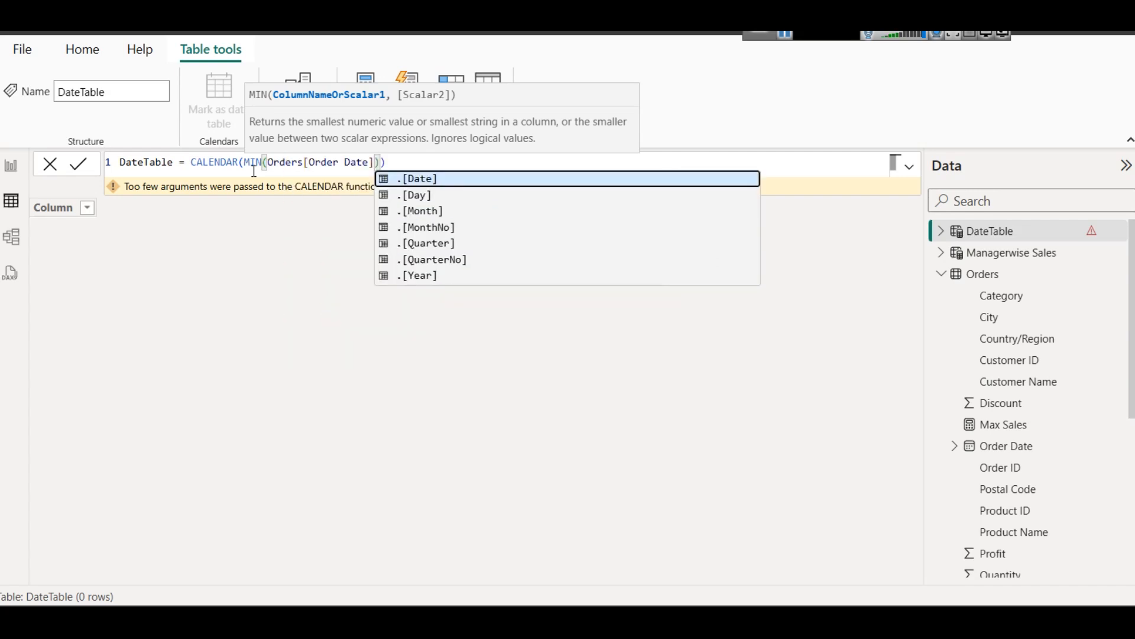
pyautogui.write(')')
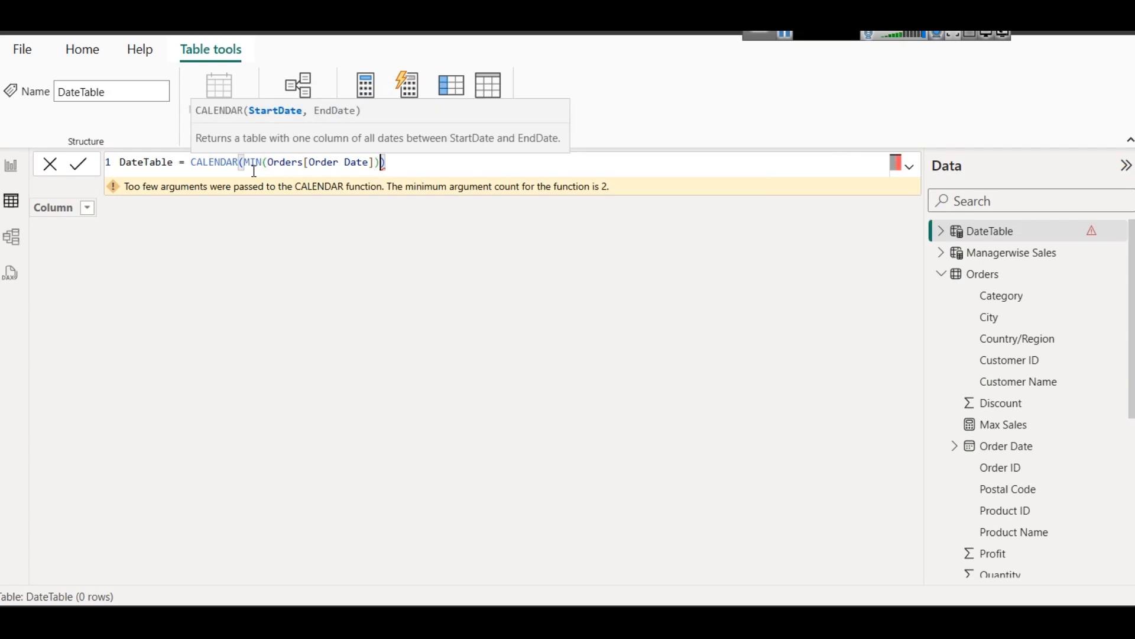
# Add MAX(Orders[Order Date]) as the end date by reusing a copy of the MIN expression, and commit DateTable's formula.
pyautogui.write(',')
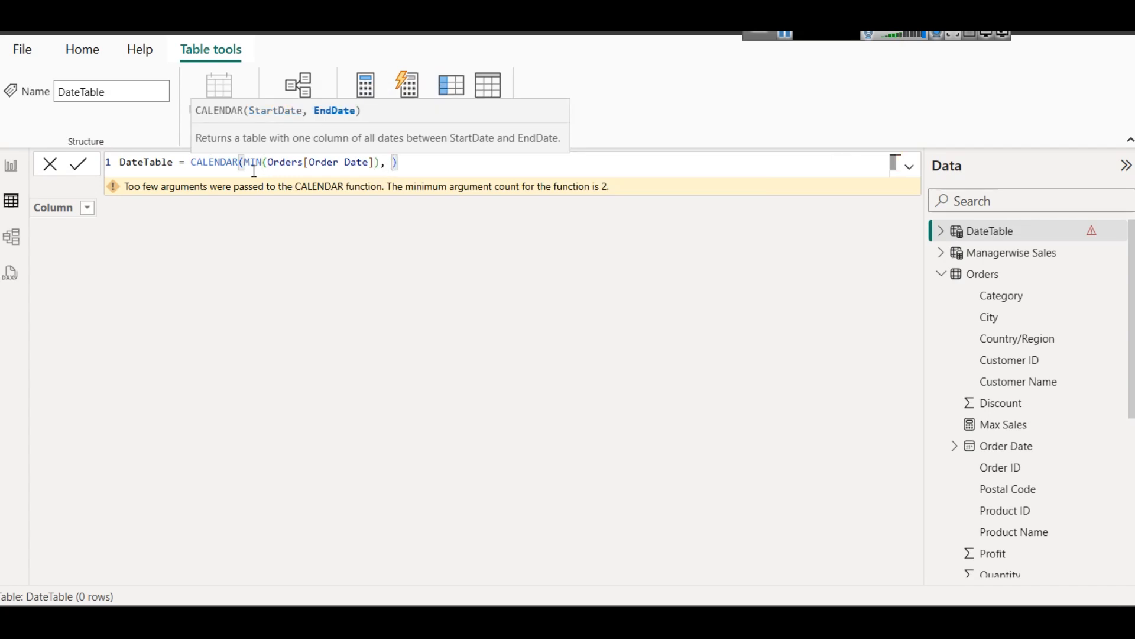
pyautogui.press('Left')
pyautogui.press('Left')
pyautogui.press('Left')
pyautogui.hotkey('shift', 'Left')
pyautogui.hotkey('shift', 'Left')
pyautogui.hotkey('shift', 'Left')
pyautogui.hotkey('shift', 'Left')
pyautogui.hotkey('shift', 'Left')
pyautogui.hotkey('shift', 'Left')
pyautogui.hotkey('shift', 'Left')
pyautogui.hotkey('shift', 'Left')
pyautogui.hotkey('shift', 'Left')
pyautogui.hotkey('shift', 'Left')
pyautogui.hotkey('shift', 'Left')
pyautogui.hotkey('shift', 'Left')
pyautogui.hotkey('shift', 'Left')
pyautogui.hotkey('shift', 'Left')
pyautogui.hotkey('shift', 'Left')
pyautogui.hotkey('shift', 'Left')
pyautogui.hotkey('shift', 'Left')
pyautogui.hotkey('shift', 'Left')
pyautogui.hotkey('shift', 'Left')
pyautogui.hotkey('shift', 'Left')
pyautogui.hotkey('shift', 'Right')
pyautogui.hotkey('ctrl', 'c')
pyautogui.press('Right')
pyautogui.press('Right')
pyautogui.hotkey('ctrl', 'v')
pyautogui.press('Left')
pyautogui.press('Left')
pyautogui.press('Left')
pyautogui.press('Left')
pyautogui.press('Left')
pyautogui.press('Left')
pyautogui.press('Left')
pyautogui.press('Left')
pyautogui.press('Left')
pyautogui.press('Left')
pyautogui.press('Left')
pyautogui.press('Left')
pyautogui.press('Left')
pyautogui.press('Left')
pyautogui.press('Left')
pyautogui.press('Left')
pyautogui.press('Left')
pyautogui.press('Left')
pyautogui.press('Left')
pyautogui.press('Left')
pyautogui.hotkey('shift', 'Left')
pyautogui.hotkey('shift', 'Left')
pyautogui.hotkey('shift', 'Left')
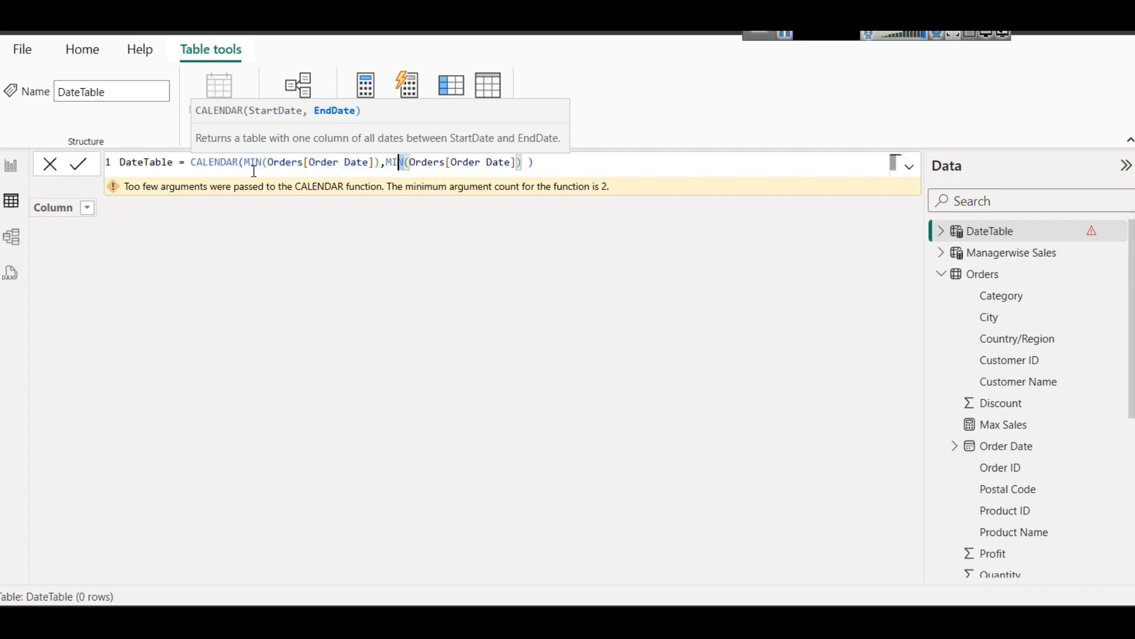
pyautogui.write('MAX')
pyautogui.press('Escape')
pyautogui.press('Right')
pyautogui.press('Right')
pyautogui.press('Right')
pyautogui.press('Right')
pyautogui.press('Right')
pyautogui.press('Right')
pyautogui.press('Right')
pyautogui.press('Right')
pyautogui.press('Right')
pyautogui.press('Right')
pyautogui.press('Right')
pyautogui.press('Right')
pyautogui.press('Right')
pyautogui.press('Right')
pyautogui.press('Right')
pyautogui.press('Right')
pyautogui.press('Right')
pyautogui.press('Right')
pyautogui.press('Right')
pyautogui.press('Delete')
pyautogui.click(83, 170)
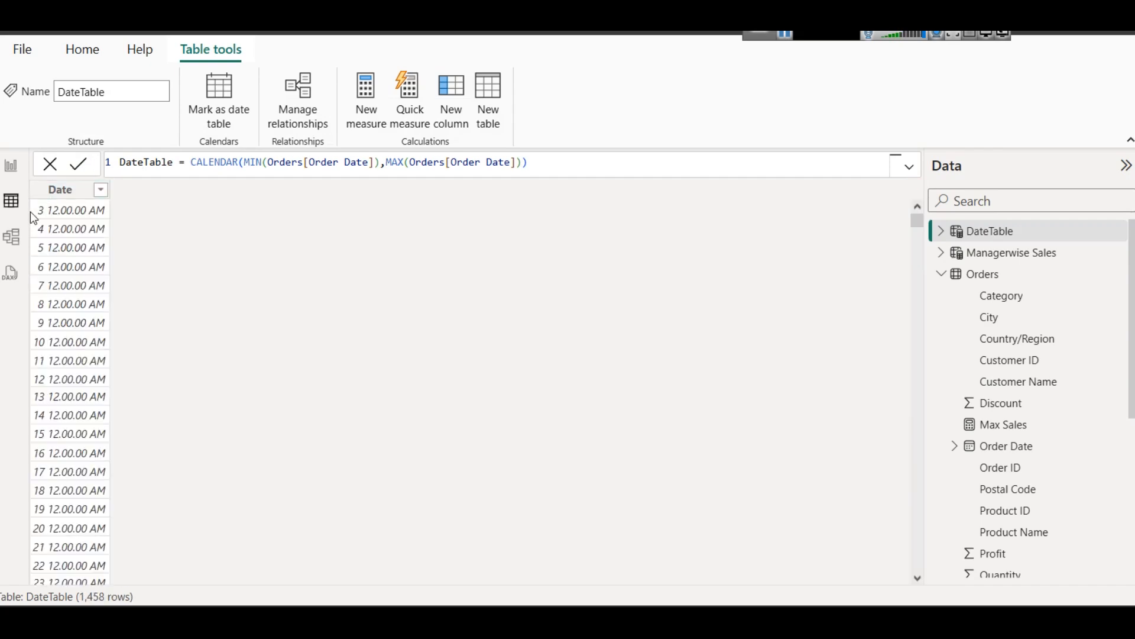
pyautogui.moveTo(917, 221)
pyautogui.mouseDown()
pyautogui.moveTo(948, 479)
pyautogui.moveTo(926, 601)
pyautogui.moveTo(917, 208)
pyautogui.mouseUp()
# Add a calculated column to DateTable and name it DateYear in its formula.
pyautogui.click(942, 231)
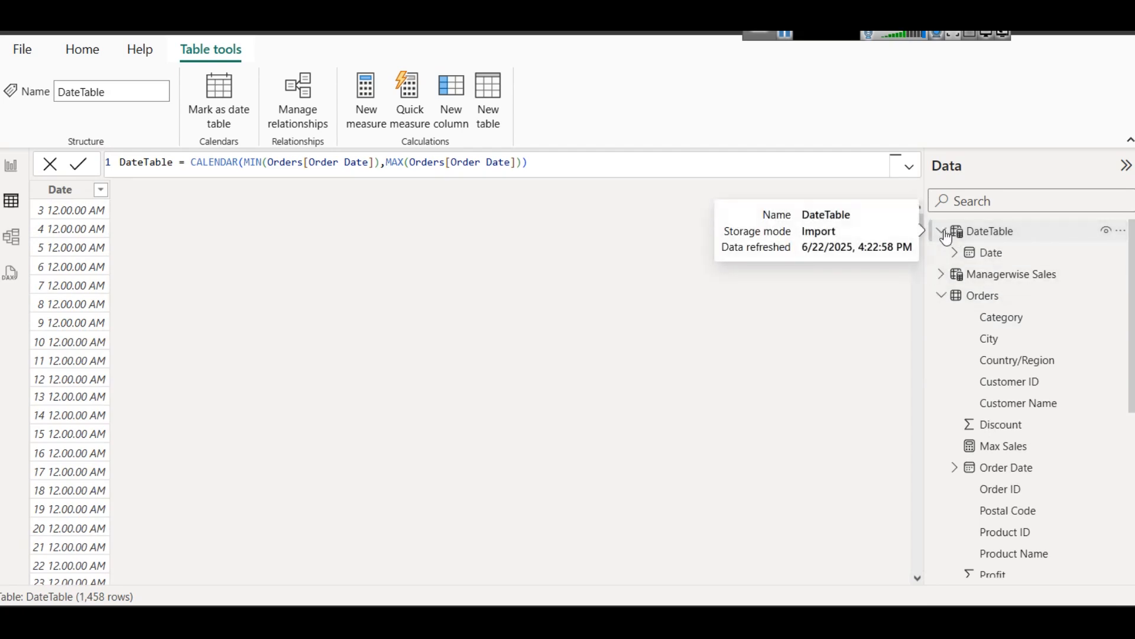
pyautogui.rightClick(976, 232)
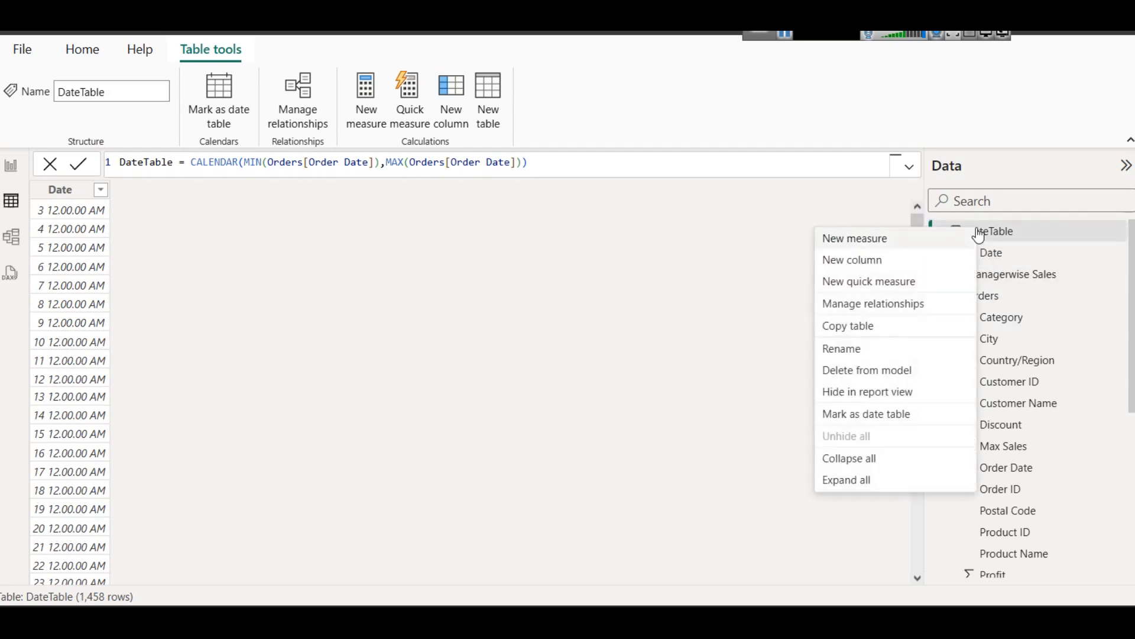
pyautogui.click(835, 265)
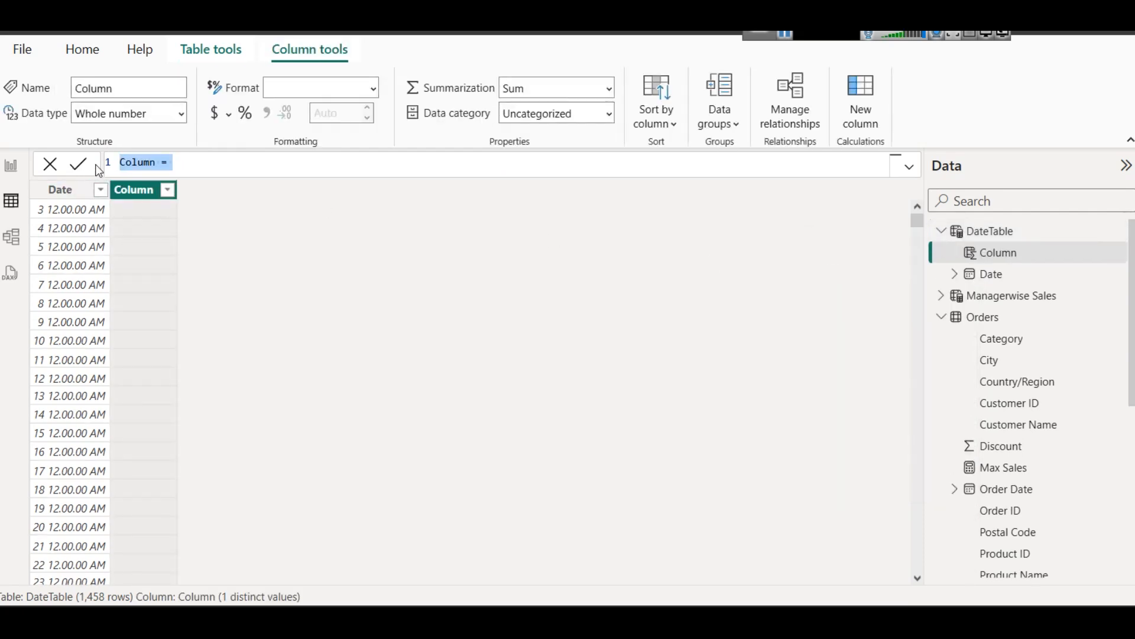
pyautogui.doubleClick(127, 162)
pyautogui.write('Year')
pyautogui.press('BackSpace')
pyautogui.press('BackSpace')
pyautogui.press('BackSpace')
pyautogui.write('ear')
pyautogui.press('Right')
pyautogui.press('Right')
pyautogui.press('Right')
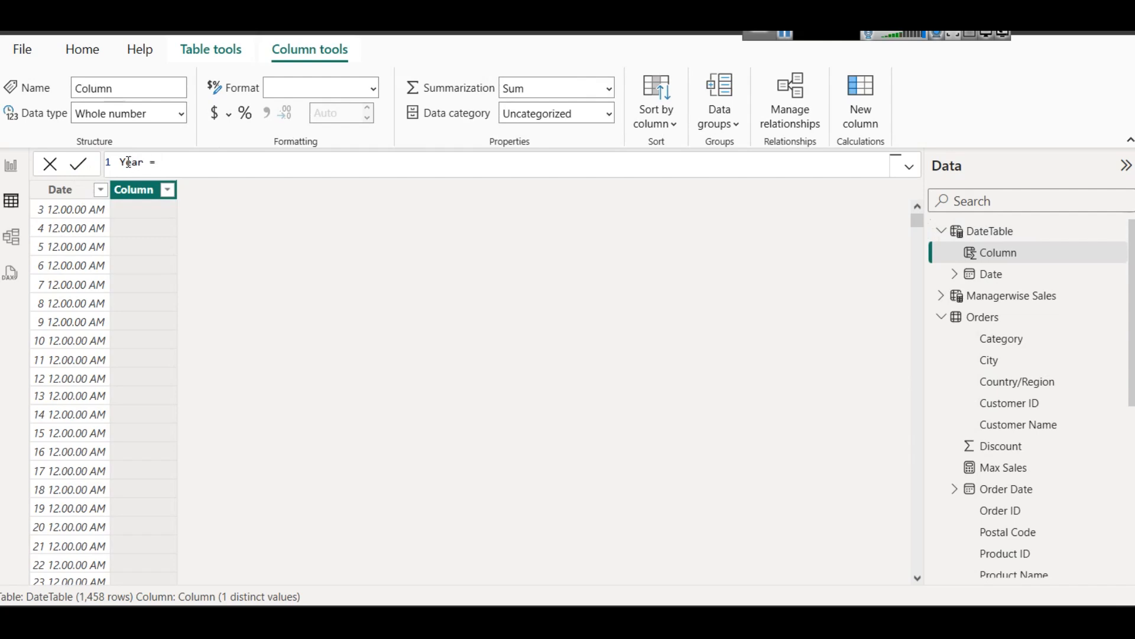
pyautogui.doubleClick(127, 162)
pyautogui.write('DateYEar')
pyautogui.press('Left')
pyautogui.press('Left')
pyautogui.press('Left')
pyautogui.press('BackSpace')
pyautogui.write('r')
pyautogui.press('BackSpace')
pyautogui.write('e')
pyautogui.press('Right')
pyautogui.press('Right')
pyautogui.press('Right')
pyautogui.press('Right')
pyautogui.press('Right')
# Define the DateYear column as YEAR(DateTable[Date]), commit it and check the resulting rows.
pyautogui.write('YEAR')
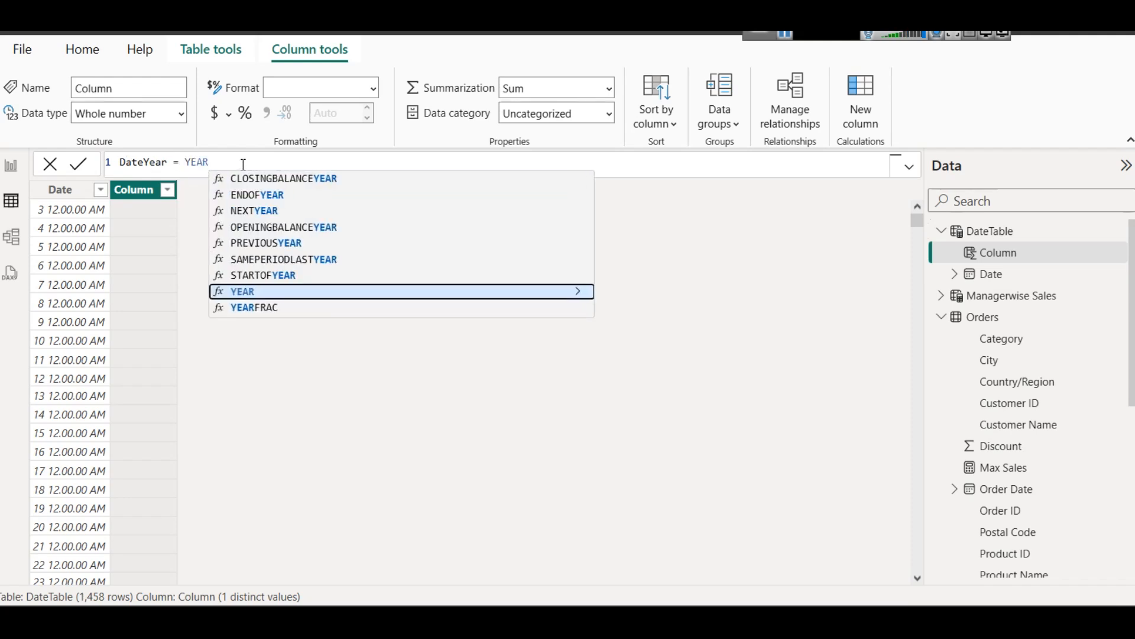
pyautogui.write('(')
pyautogui.write('Dat')
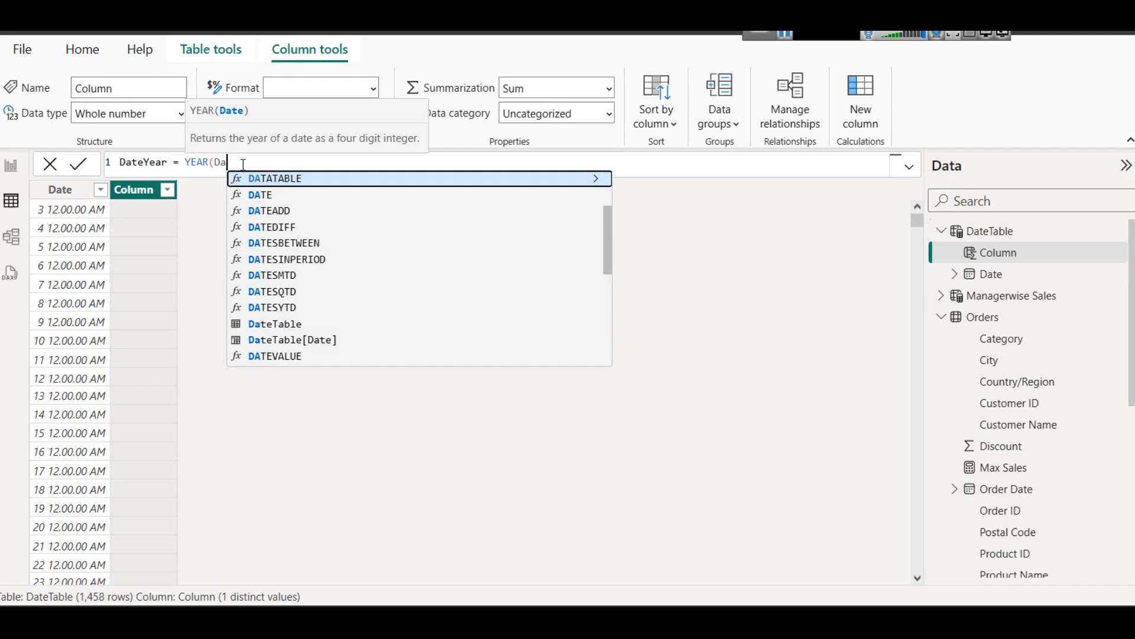
pyautogui.press('Down')
pyautogui.press('Down')
pyautogui.press('Down')
pyautogui.press('Down')
pyautogui.press('Down')
pyautogui.press('Down')
pyautogui.press('Down')
pyautogui.press('Down')
pyautogui.press('Down')
pyautogui.press('Down')
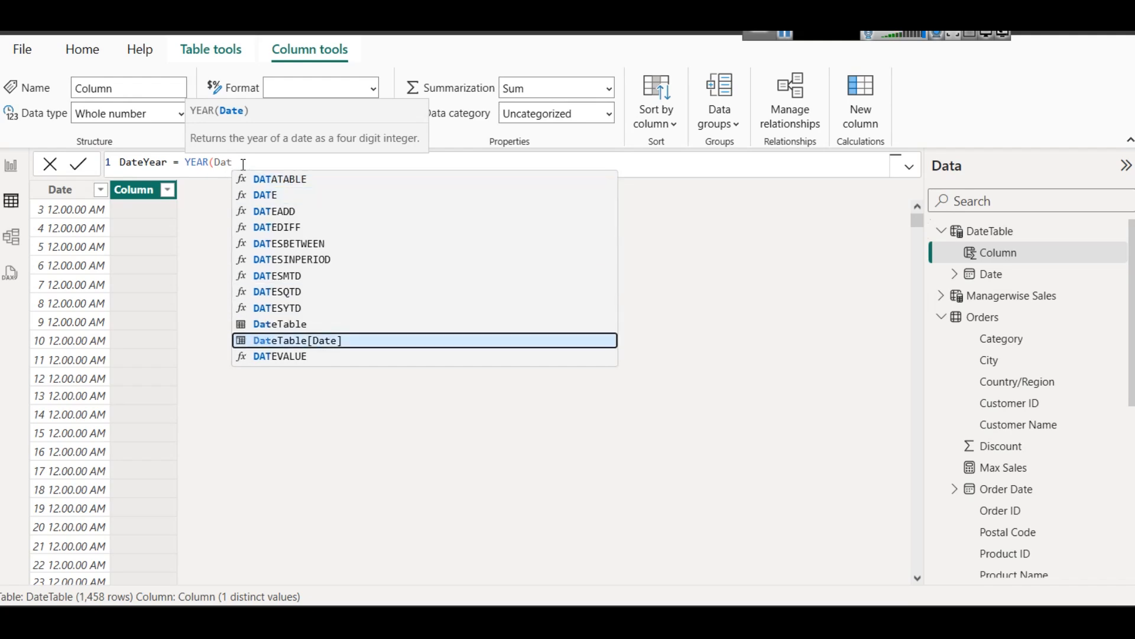
pyautogui.press('Tab')
pyautogui.write(')')
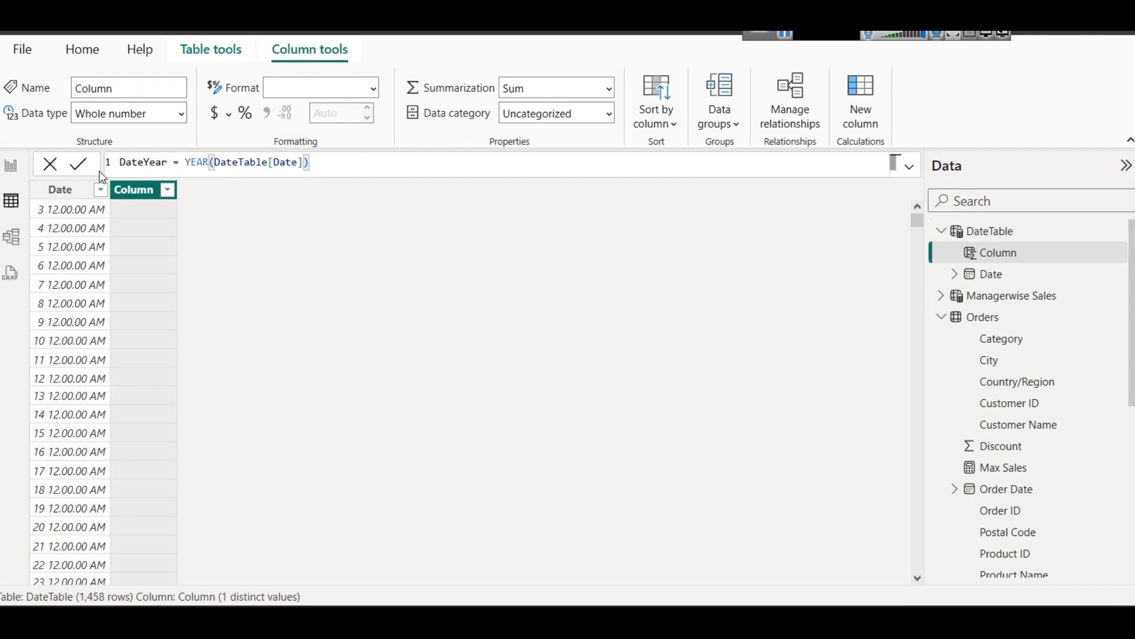
pyautogui.click(79, 164)
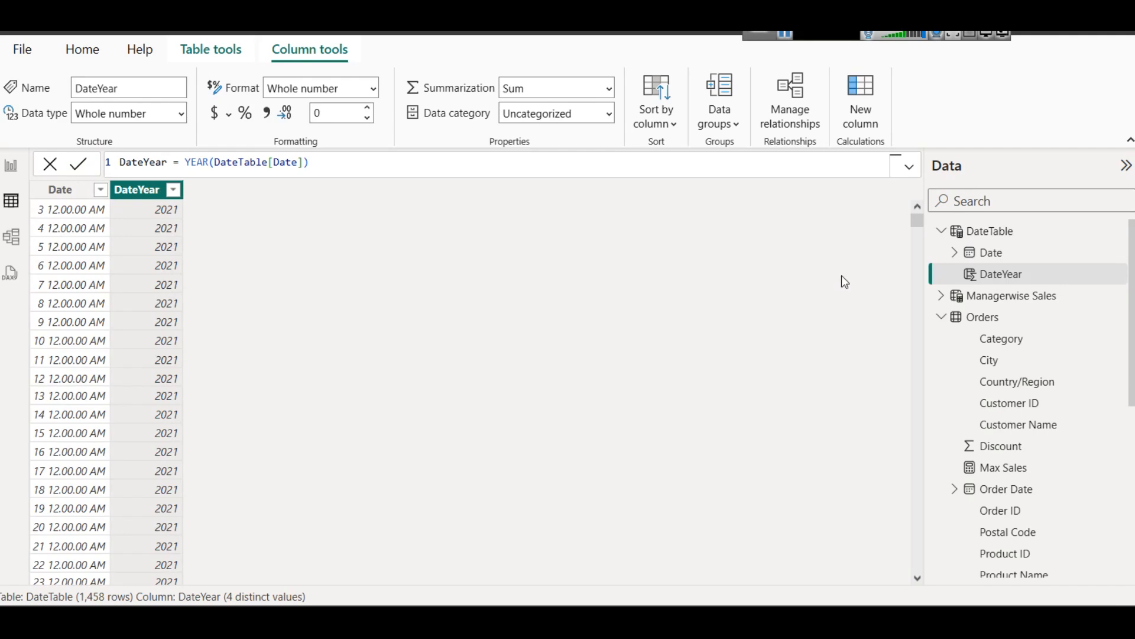
pyautogui.moveTo(918, 228); pyautogui.dragTo(562, 219)
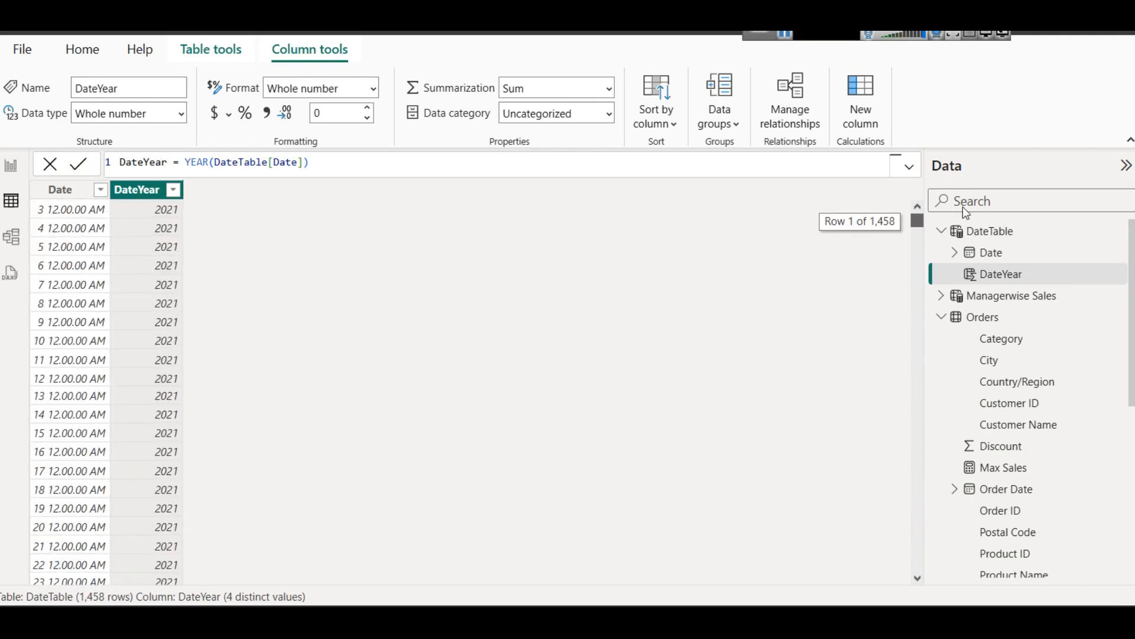
pyautogui.moveTo(491, 304); pyautogui.dragTo(252, 309)
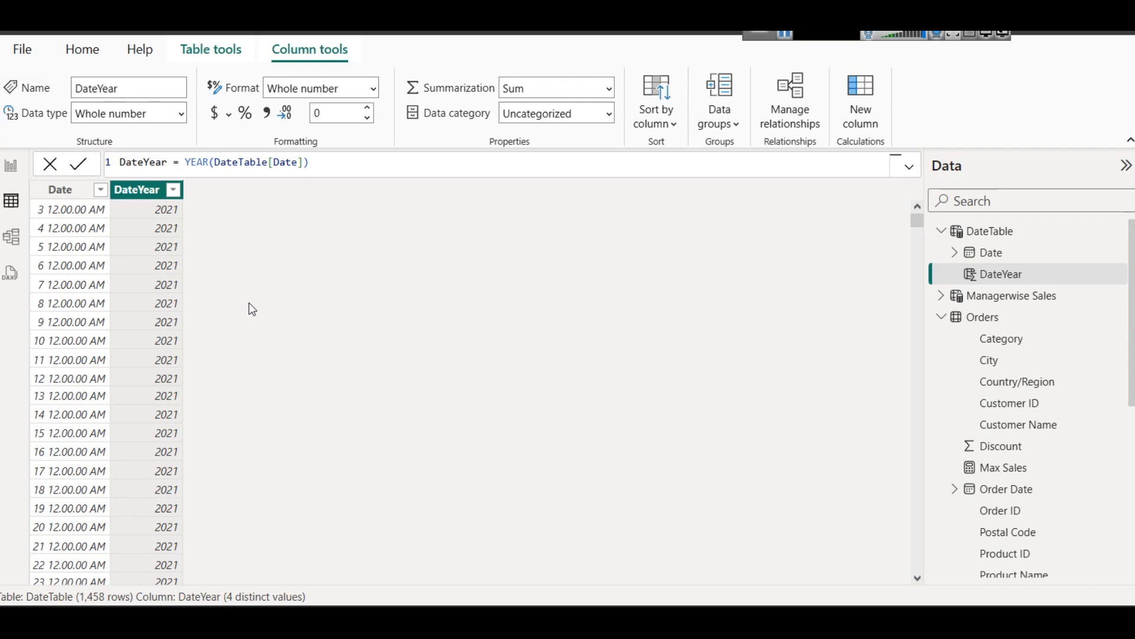
# Add another calculated column to DateTable and paste a copy of the DateYear formula into it.
pyautogui.click(335, 162)
pyautogui.rightClick(1005, 240)
pyautogui.click(879, 268)
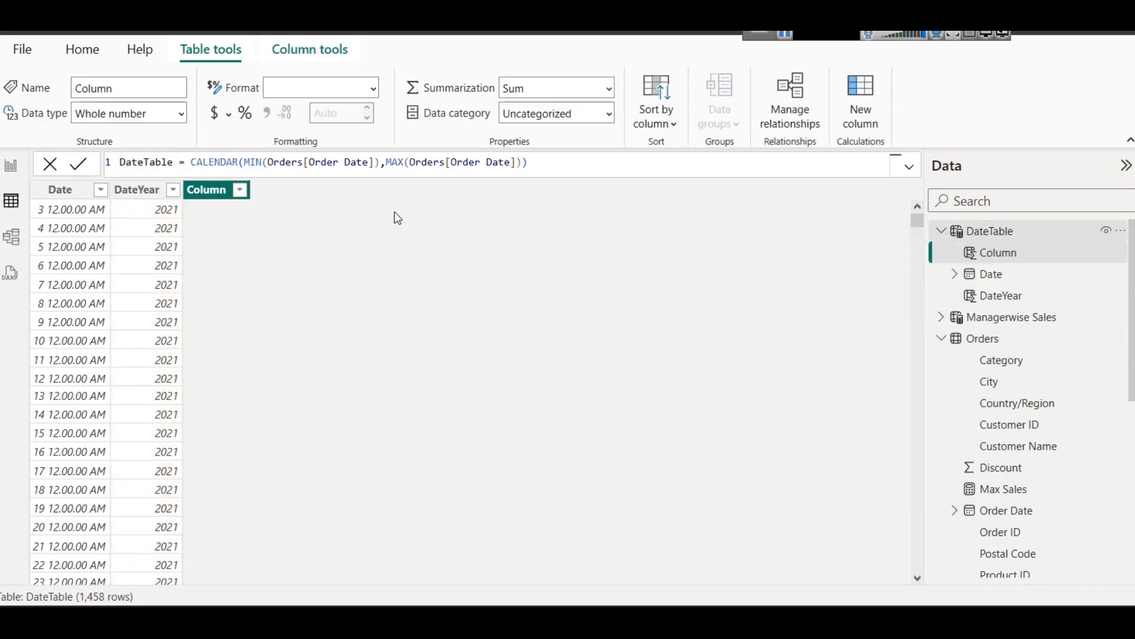
pyautogui.hotkey('ctrl', 'v')
# Rename the new column in its pasted formula from DateYear to DateMonth.
pyautogui.doubleClick(195, 163)
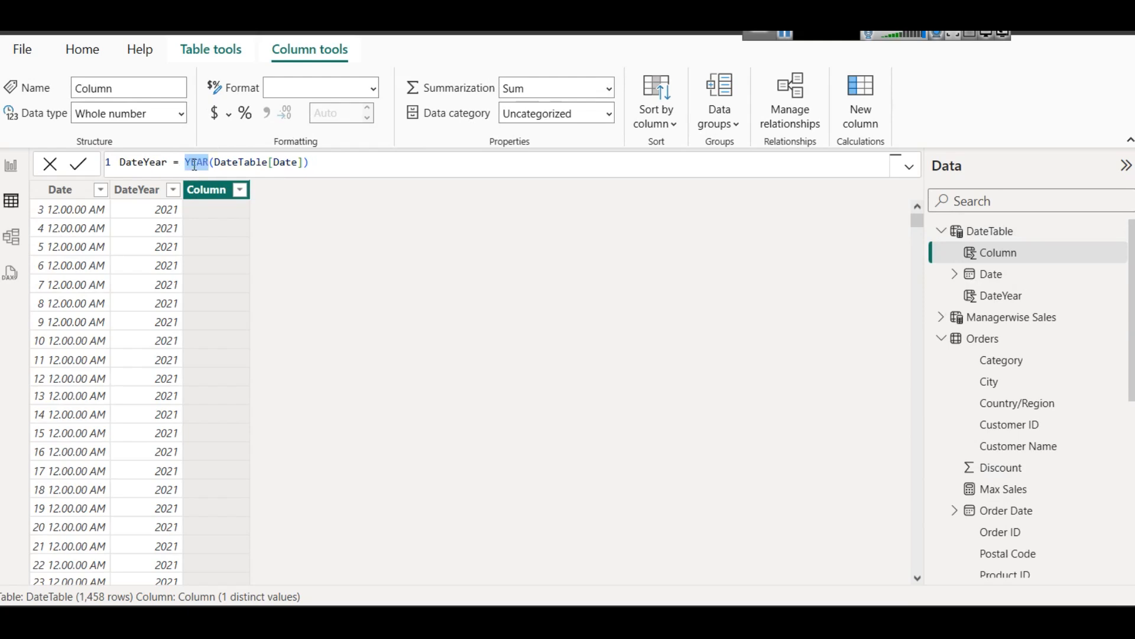
pyautogui.press('Left')
pyautogui.press('Left')
pyautogui.press('Left')
pyautogui.press('Left')
pyautogui.hotkey('shift', 'Left')
pyautogui.hotkey('shift', 'Left')
pyautogui.hotkey('shift', 'Left')
pyautogui.hotkey('shift', 'Left')
pyautogui.write('Monrh')
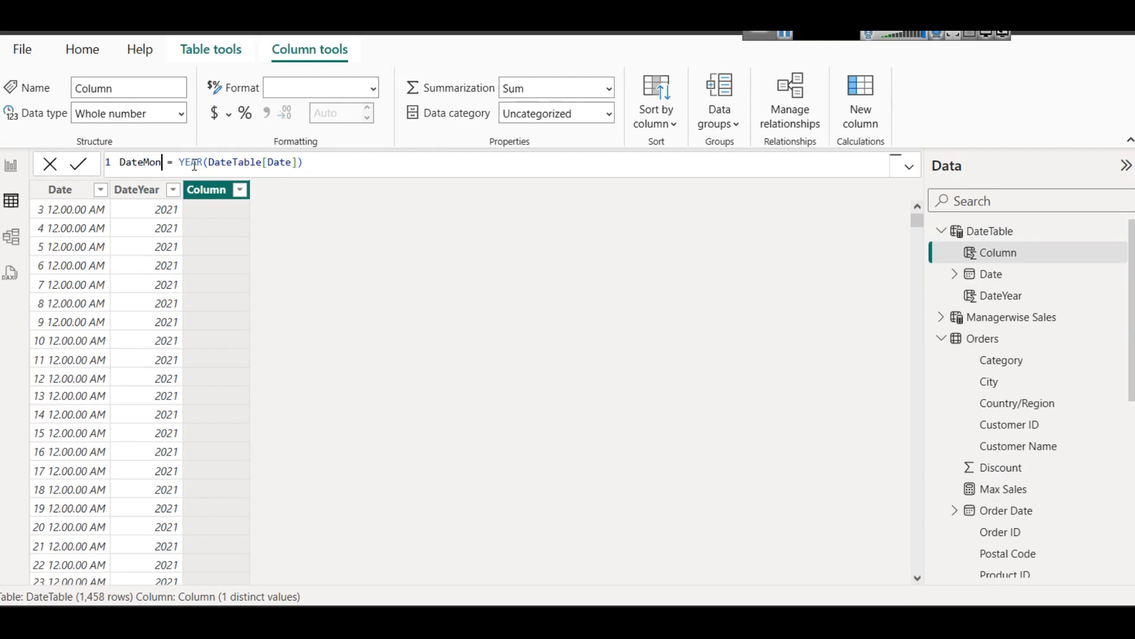
pyautogui.press('BackSpace')
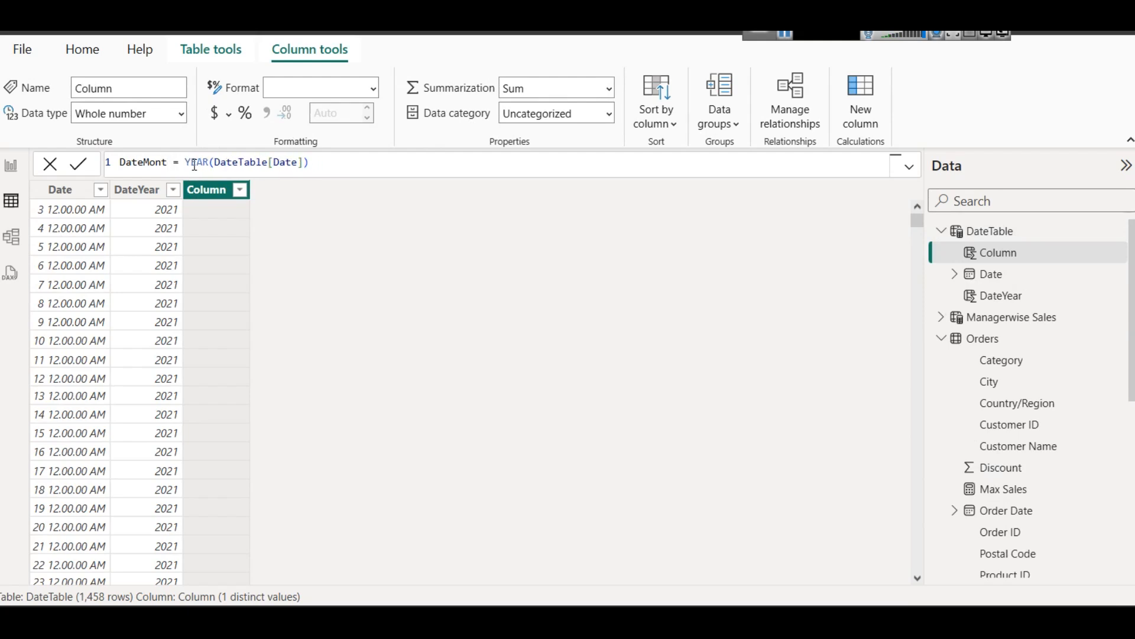
pyautogui.write('h')
# Replace the YEAR function with MONTH so DateMonth is MONTH(DateTable[Date]), commit it and check the resulting rows.
pyautogui.doubleClick(207, 163)
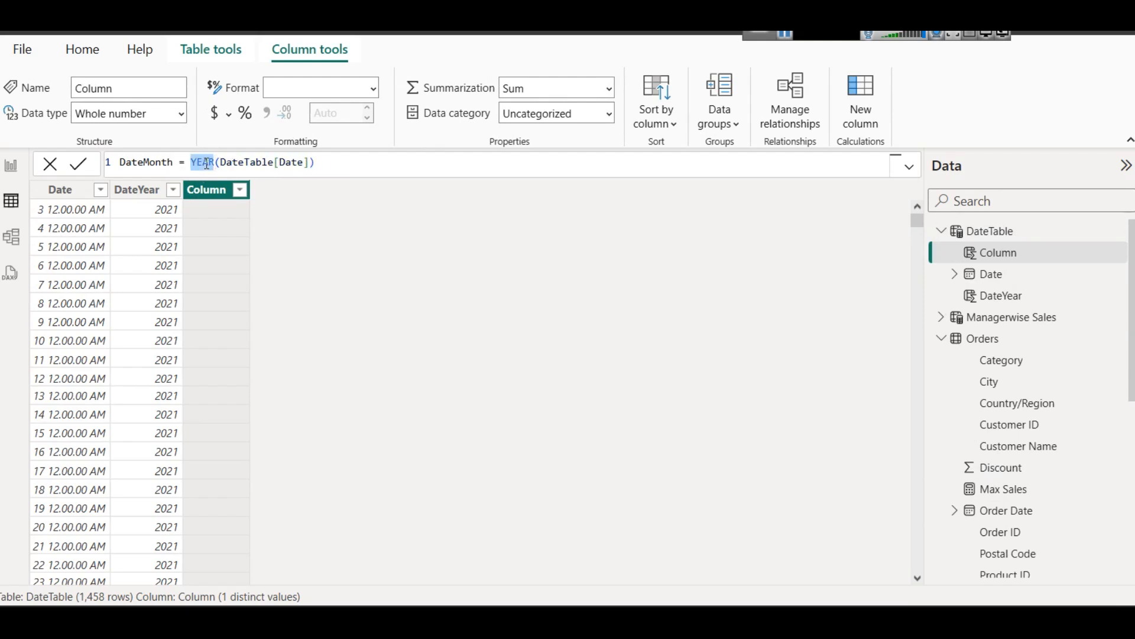
pyautogui.write('MONTH')
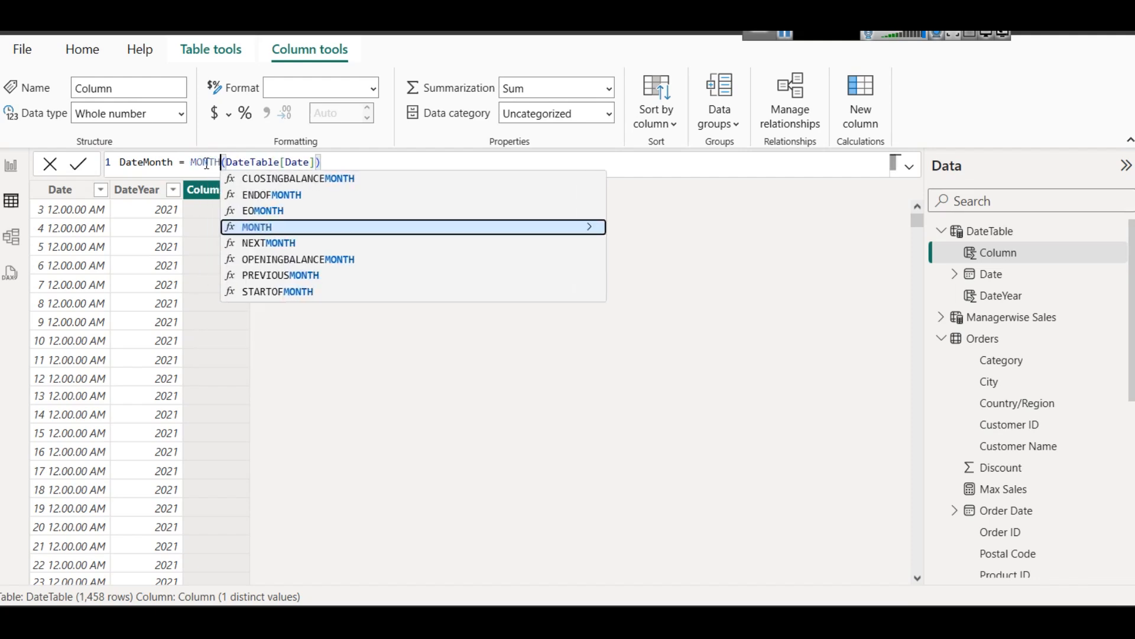
pyautogui.click(272, 228)
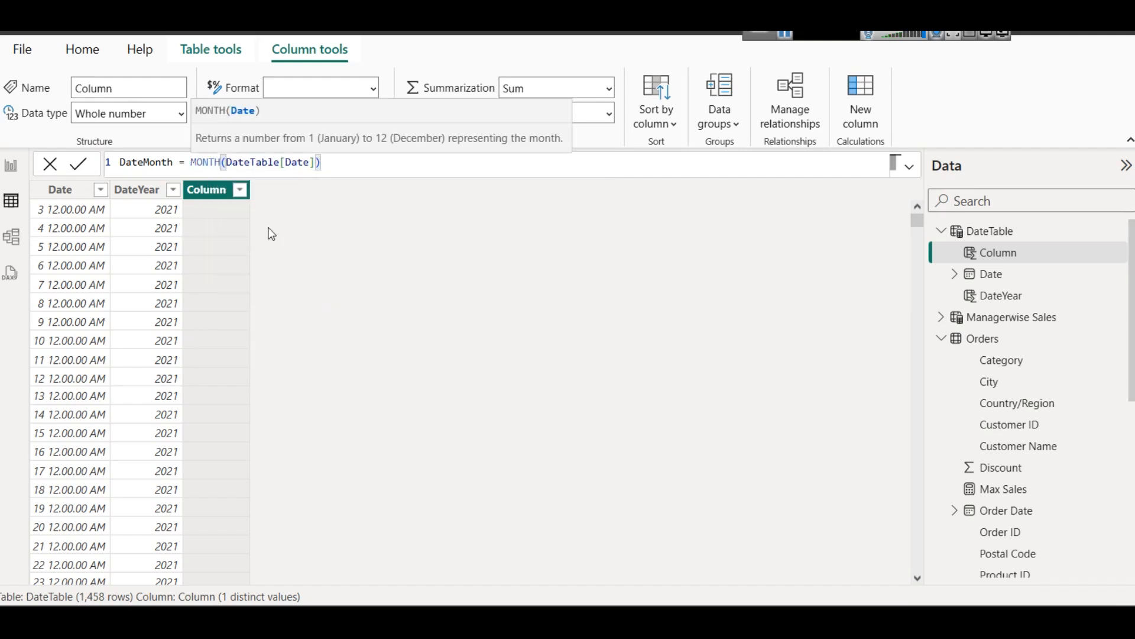
pyautogui.click(78, 164)
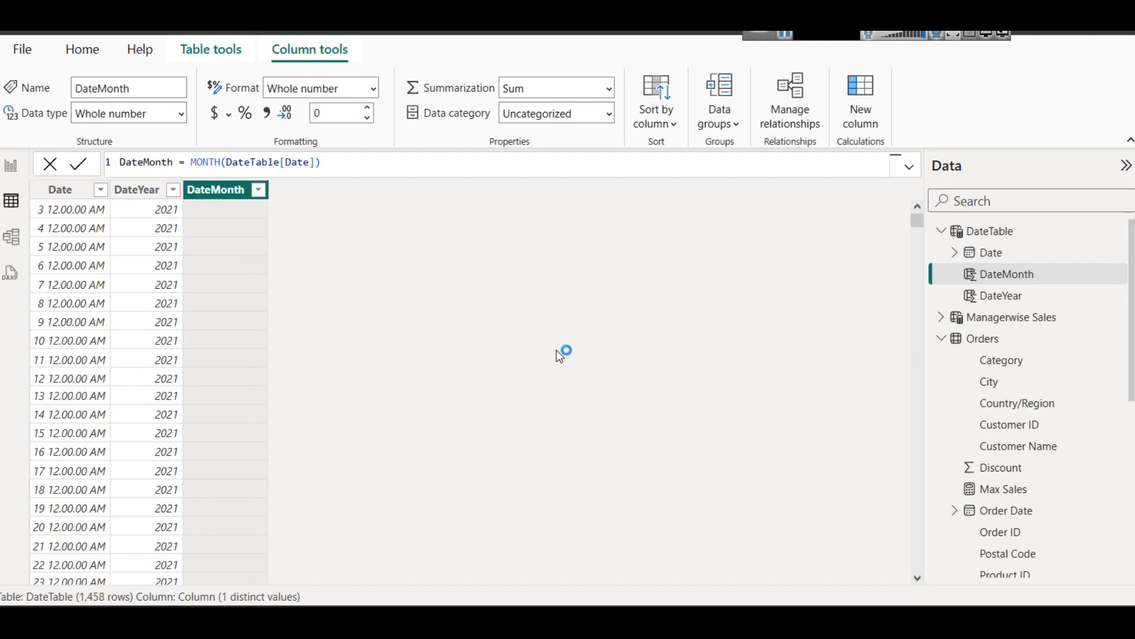
pyautogui.scroll(-1, 926, 248)
pyautogui.moveTo(923, 247); pyautogui.dragTo(959, 101)
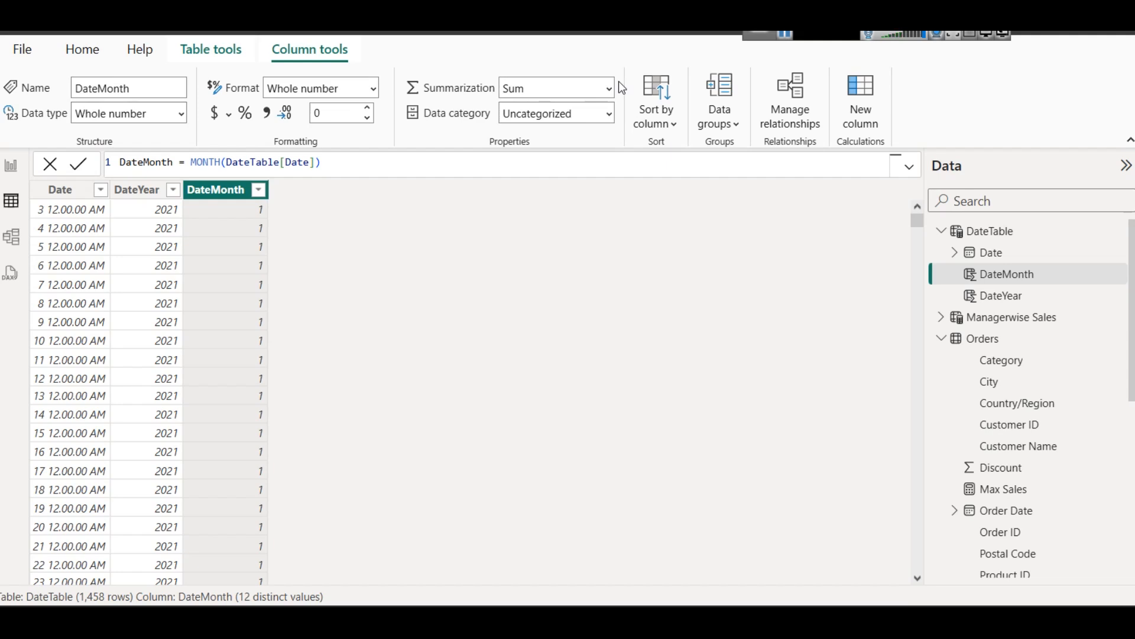
# Examine the date hierarchies under DateTable's Date and Orders' Order Date, and collapse the Orders table.
pyautogui.click(942, 232)
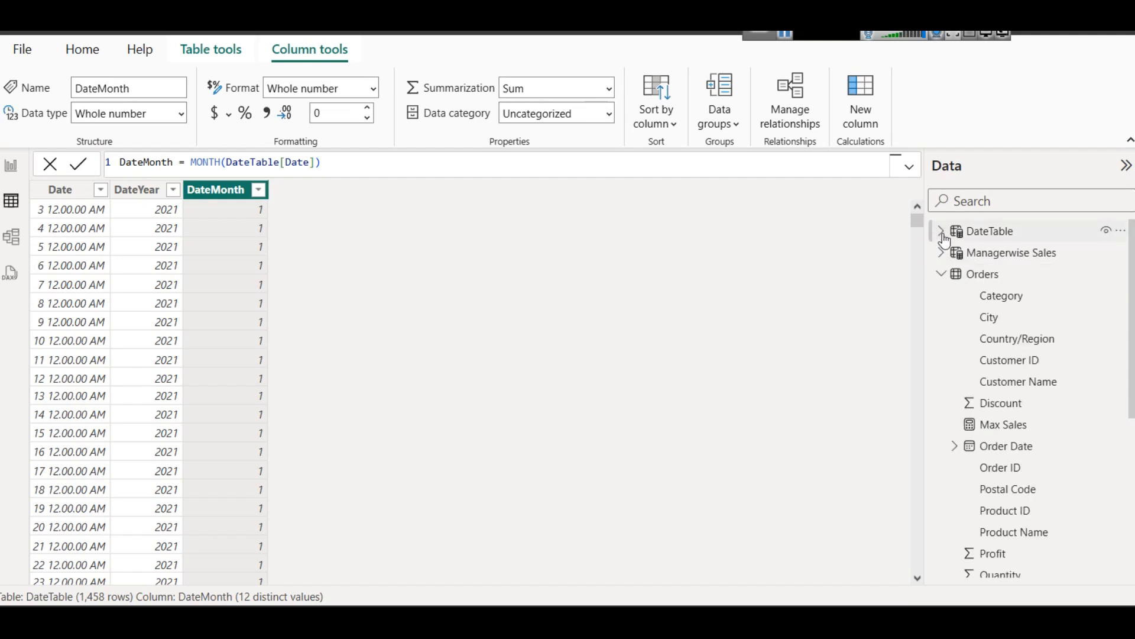
pyautogui.click(943, 237)
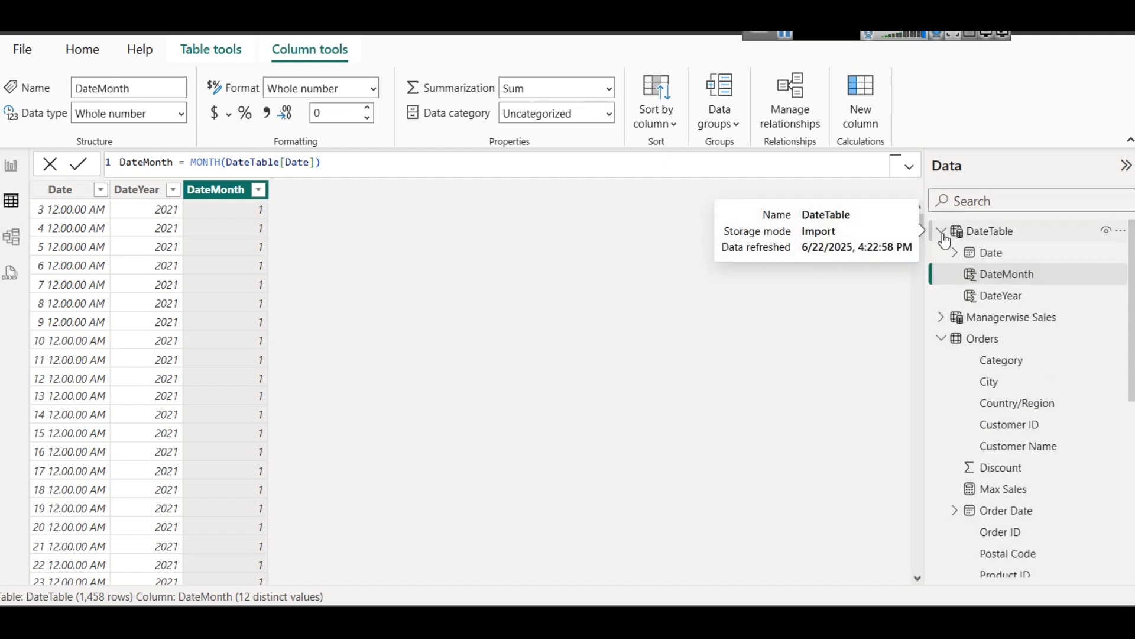
pyautogui.click(999, 231)
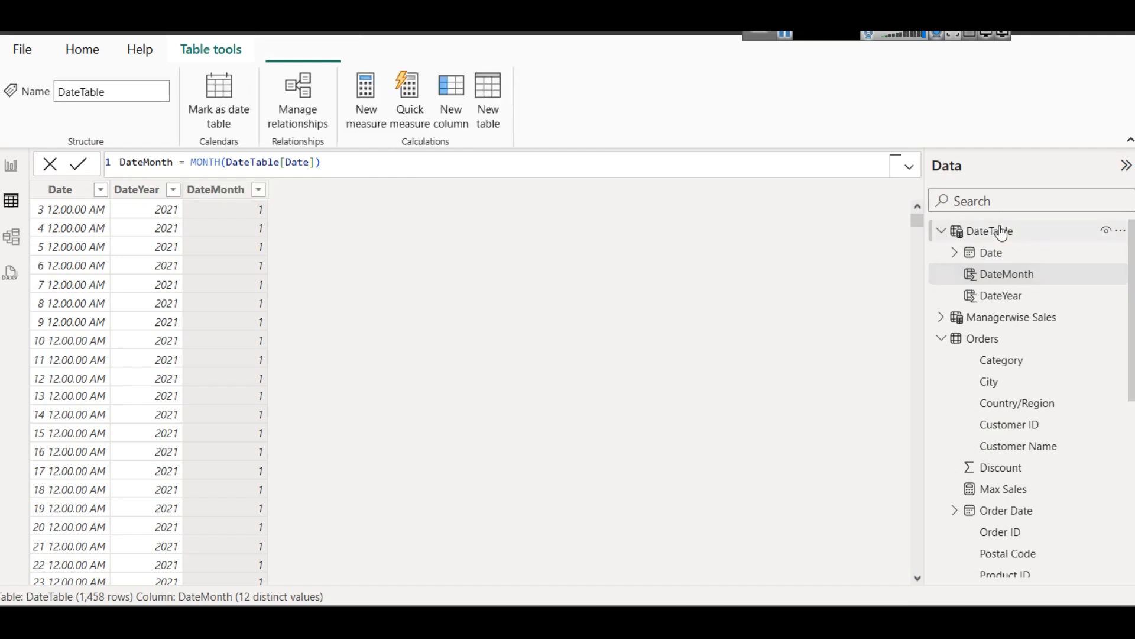
pyautogui.click(954, 258)
pyautogui.click(954, 260)
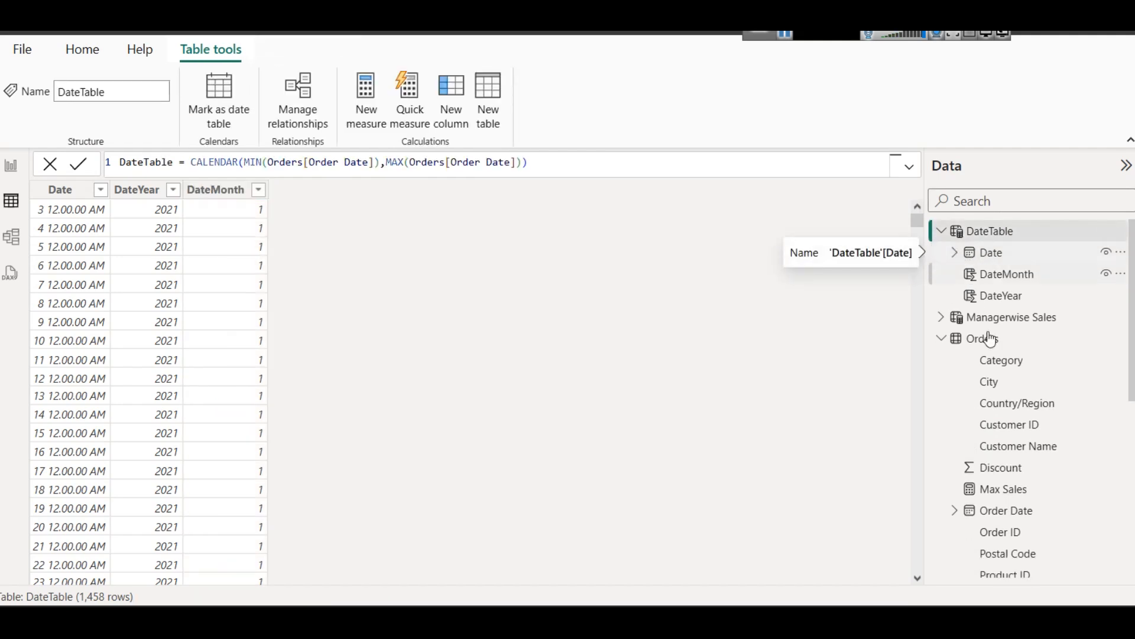
pyautogui.click(955, 513)
pyautogui.click(955, 512)
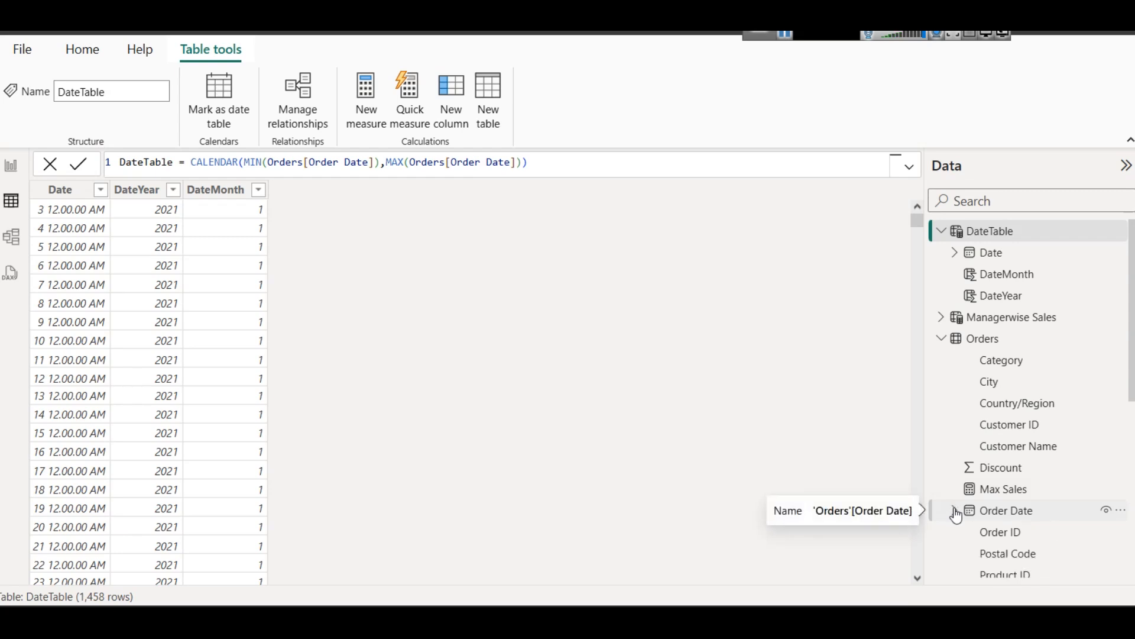
pyautogui.click(940, 340)
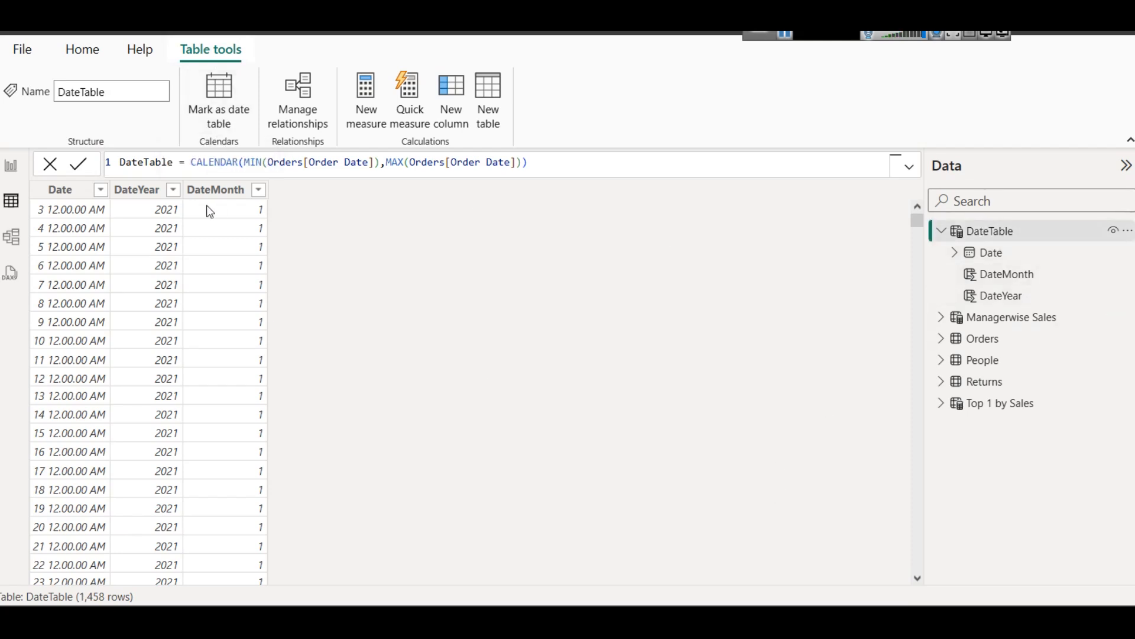
# In the report view, mark DateTable as a date table with Date as its date column, and save the setting.
pyautogui.click(10, 166)
pyautogui.click(1041, 232)
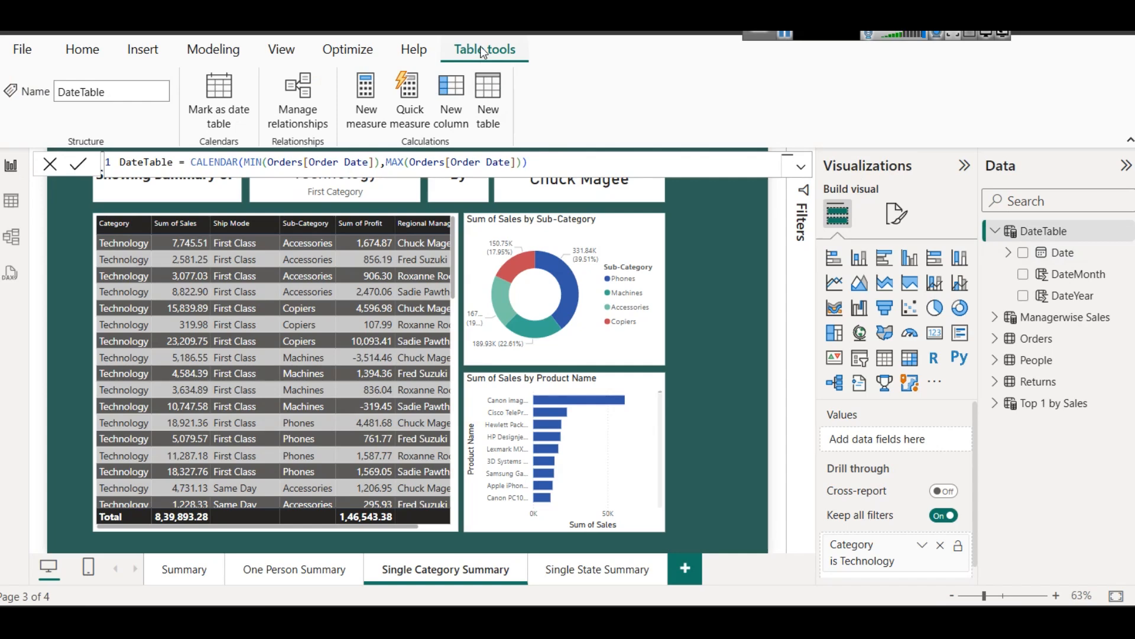
pyautogui.click(227, 116)
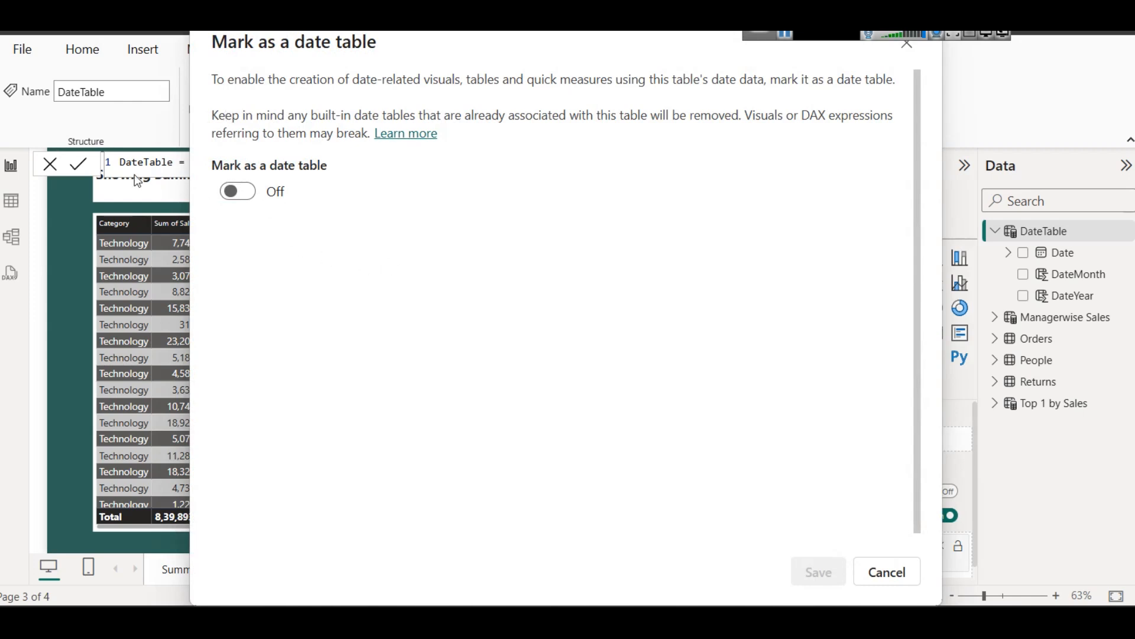
pyautogui.click(249, 192)
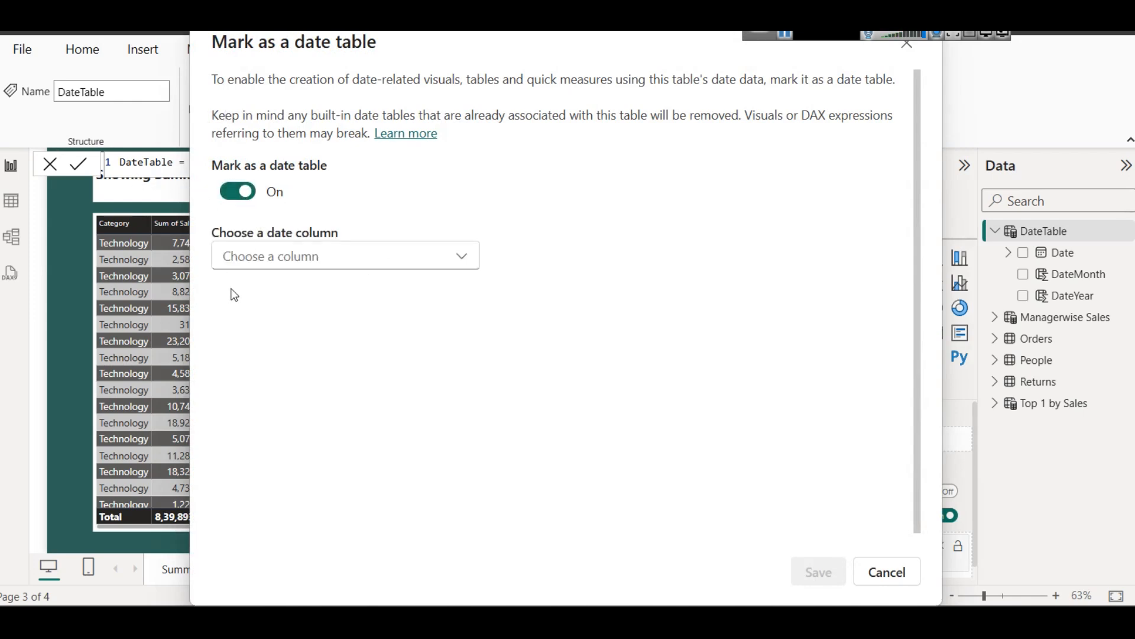
pyautogui.click(290, 268)
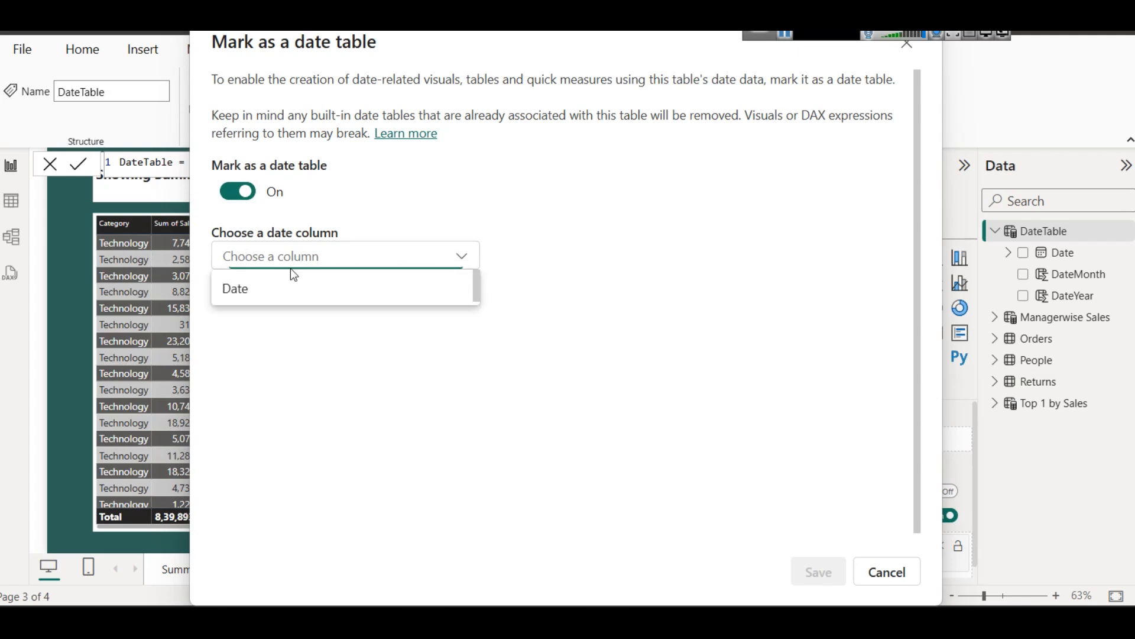
pyautogui.click(265, 295)
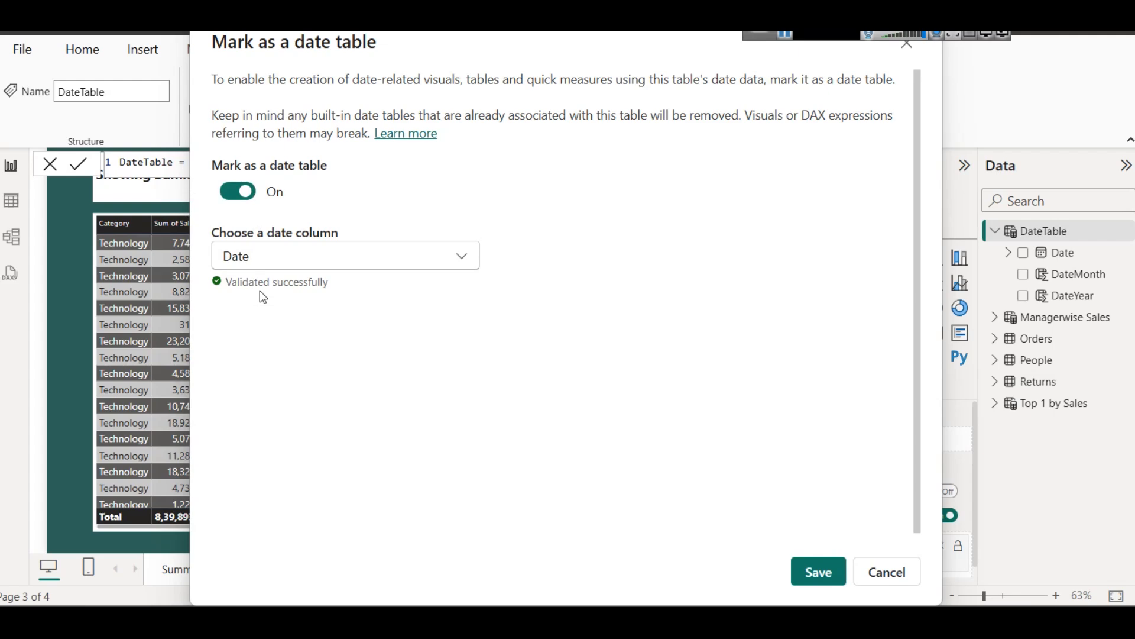
pyautogui.click(818, 568)
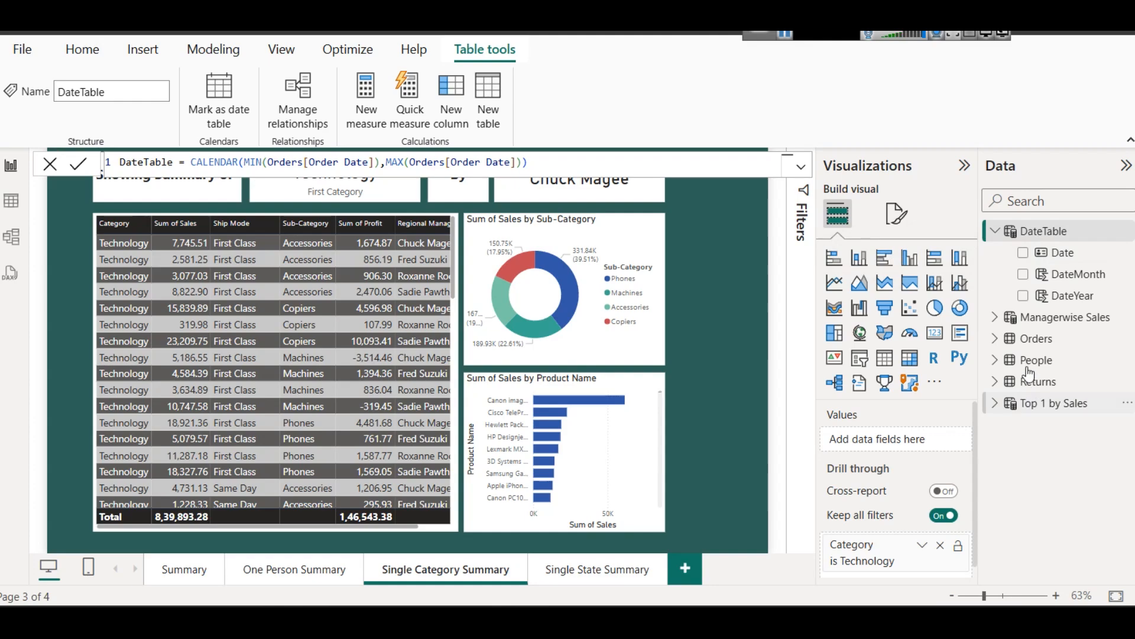
# Capture a screen snip of DateTable's field list and magnify it in Snipping Tool to examine the Date field's icon.
pyautogui.press('super+shift+s')
pyautogui.moveTo(997, 224); pyautogui.dragTo(1098, 279)
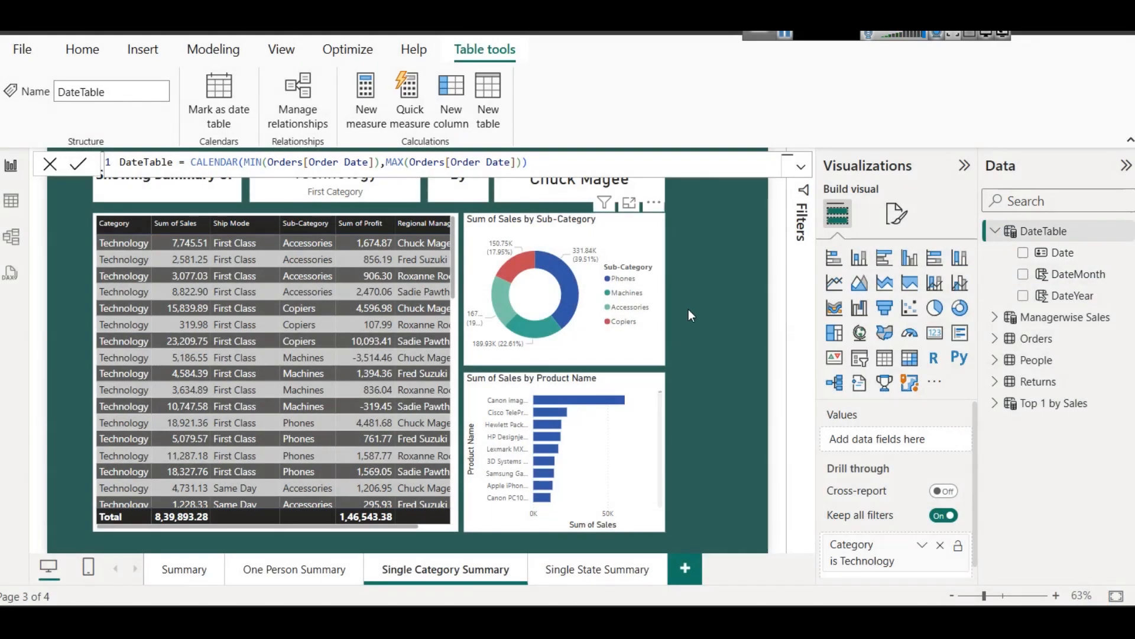
pyautogui.scroll(8, 438, 356)
pyautogui.scroll(-5, 527, 353)
pyautogui.scroll(3, 527, 353)
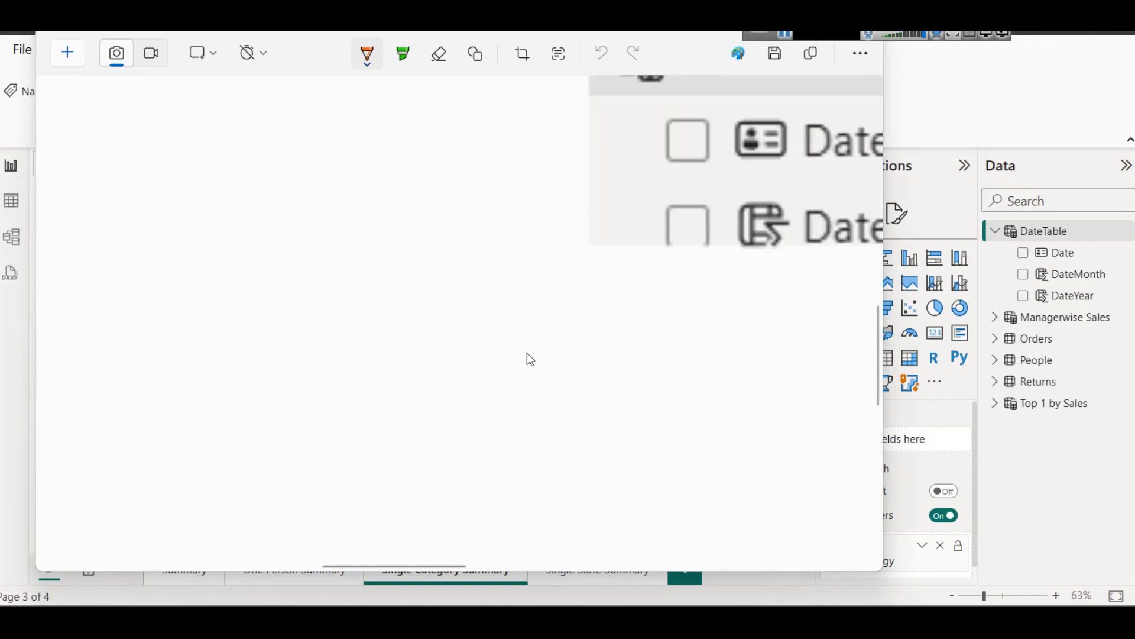
pyautogui.moveTo(430, 566); pyautogui.dragTo(504, 563)
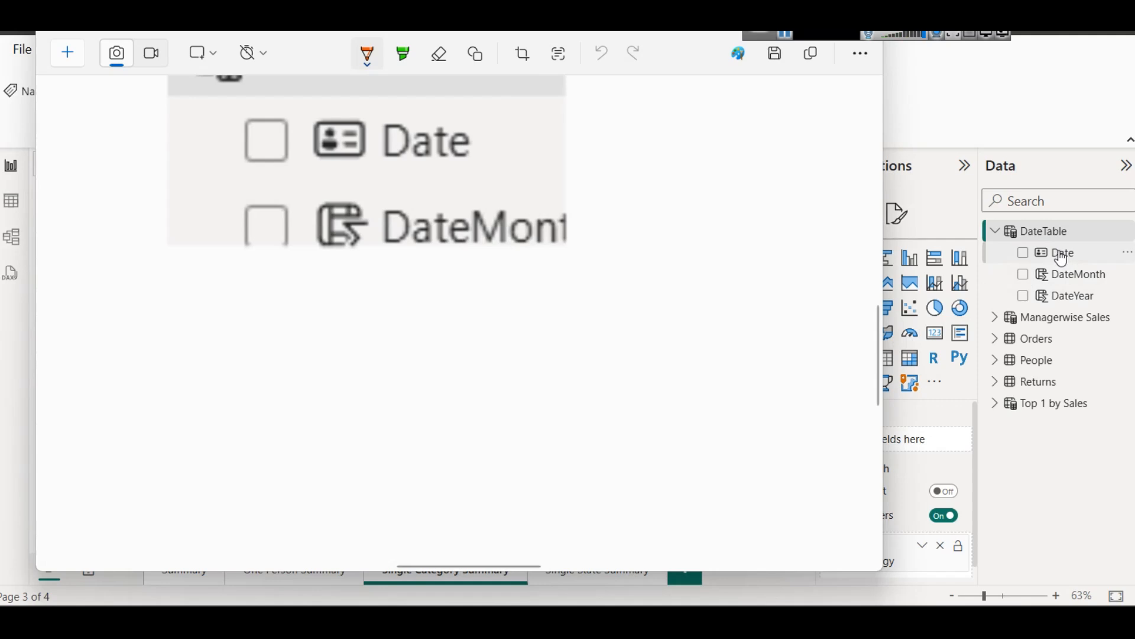
pyautogui.scroll(2, 391, 278)
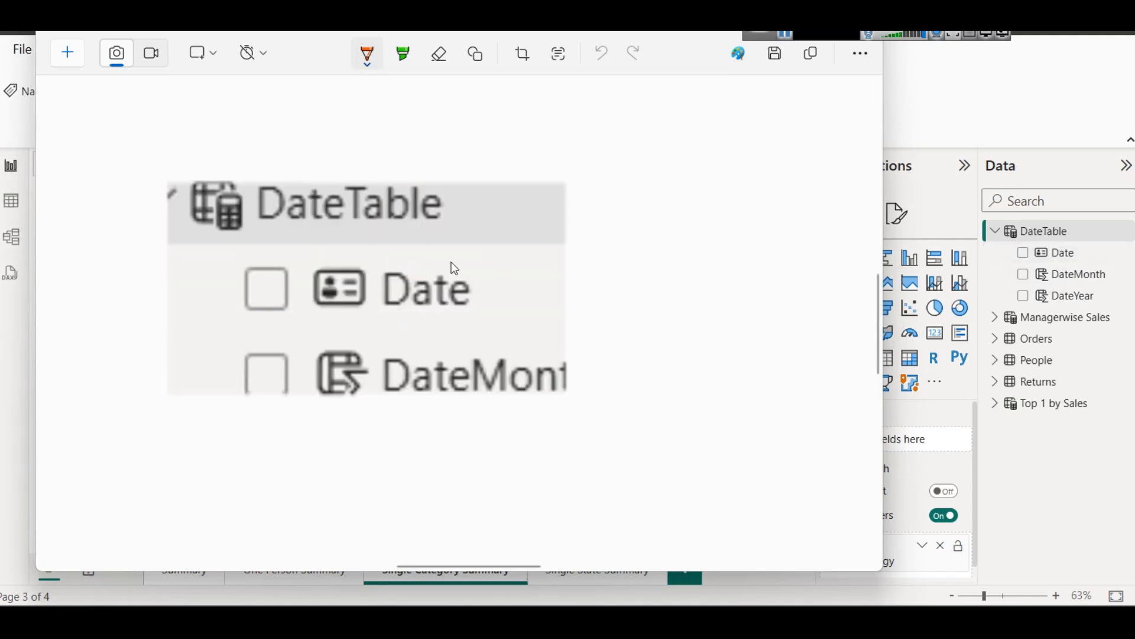
# Try orange pen marks around the Date field in the snip, and undo all of them.
pyautogui.moveTo(294, 269); pyautogui.dragTo(503, 260)
pyautogui.hotkey('ctrl', 'z')
pyautogui.click(361, 67)
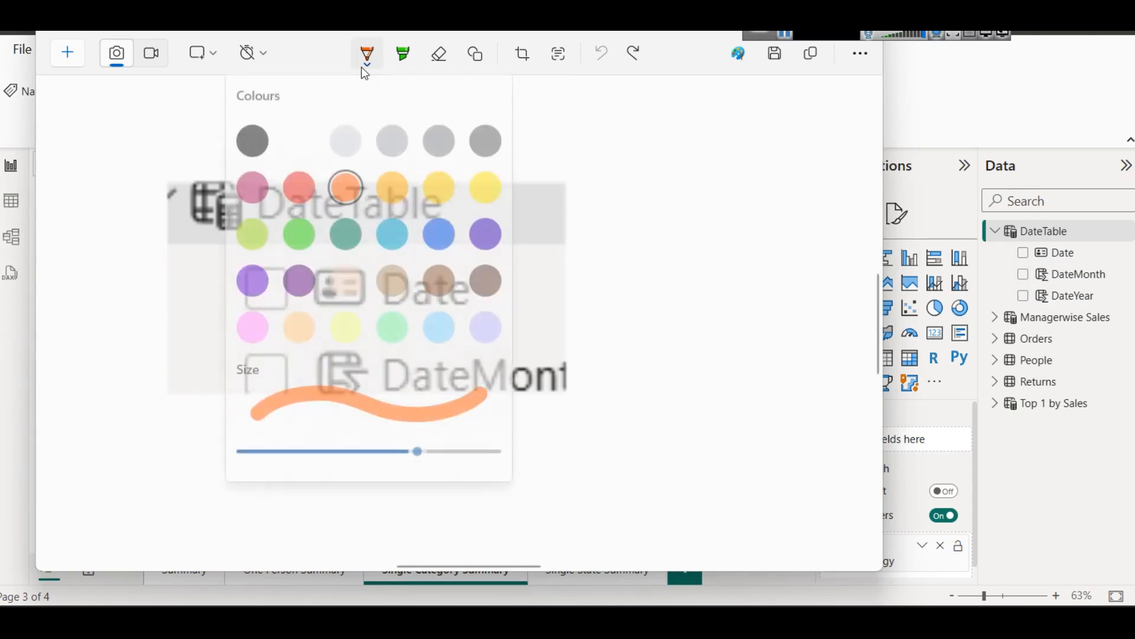
pyautogui.click(622, 342)
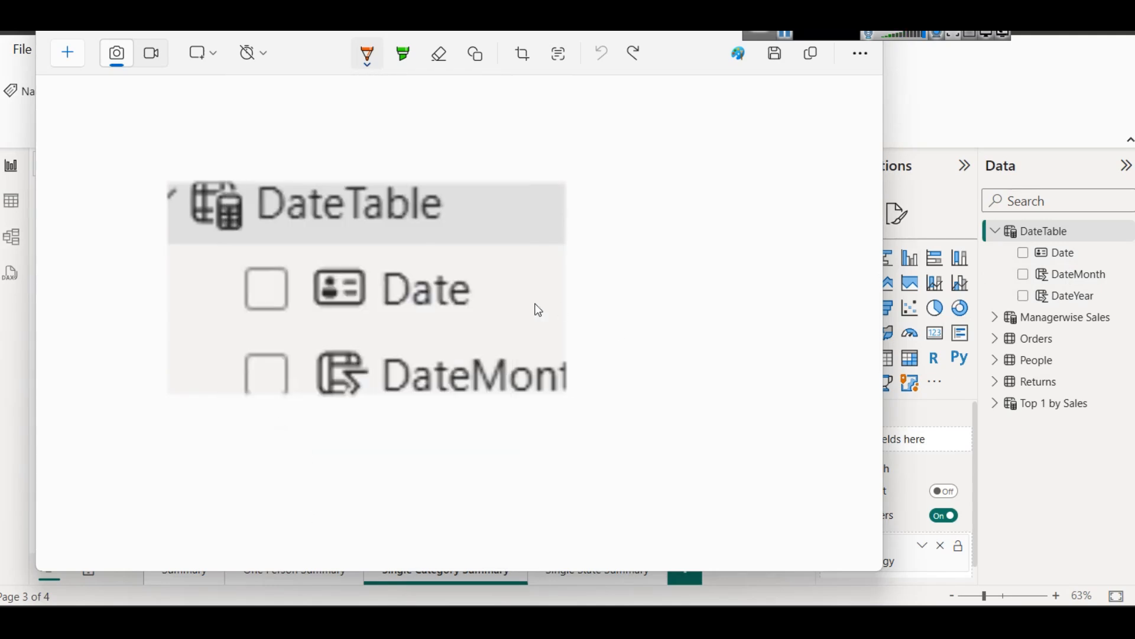
pyautogui.moveTo(453, 308); pyautogui.dragTo(582, 249)
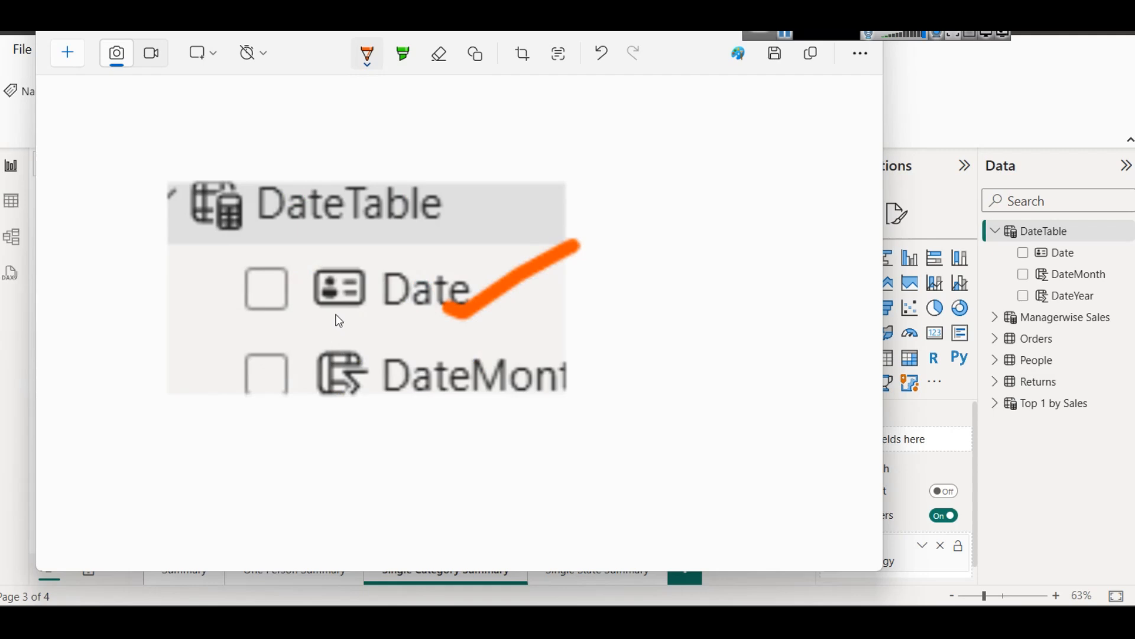
pyautogui.moveTo(296, 329); pyautogui.dragTo(479, 329)
pyautogui.moveTo(675, 222)
pyautogui.mouseDown()
pyautogui.moveTo(687, 259)
pyautogui.moveTo(755, 278)
pyautogui.moveTo(686, 247)
pyautogui.moveTo(883, 255)
pyautogui.mouseUp()
pyautogui.hotkey('ctrl', 'z')
pyautogui.hotkey('ctrl', 'z')
pyautogui.hotkey('ctrl', 'z')
pyautogui.hotkey('ctrl', 'z')
pyautogui.hotkey('ctrl', 'z')
pyautogui.hotkey('ctrl', 'z')
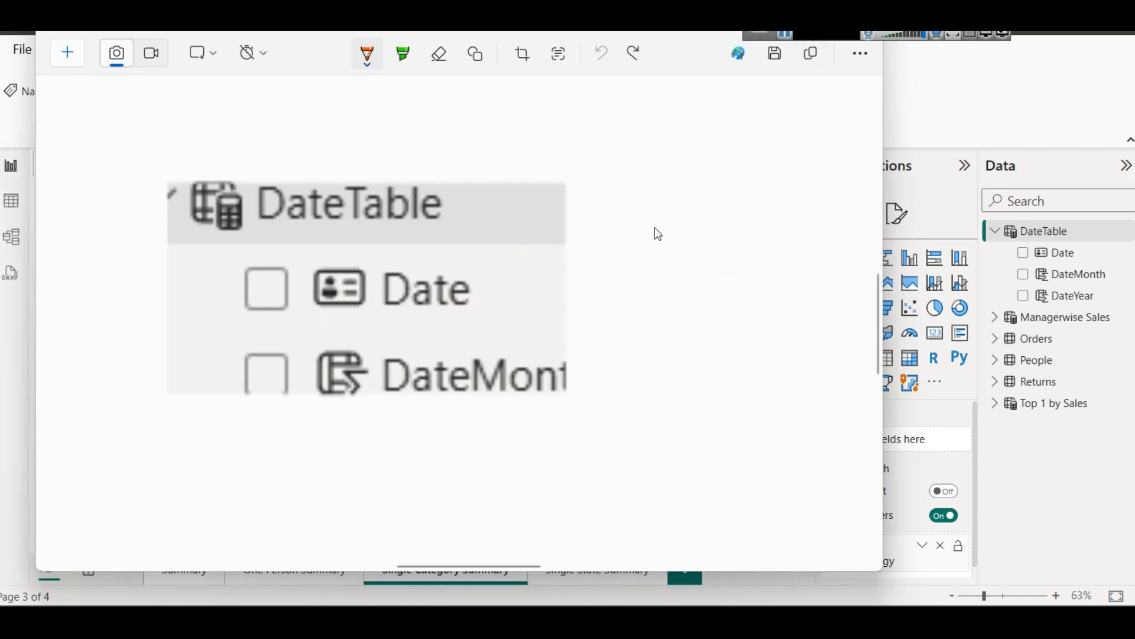
# Put Snipping Tool away and expand the Orders table to compare its Order Date field with DateTable's Date field.
pyautogui.moveTo(314, 32); pyautogui.dragTo(317, 122)
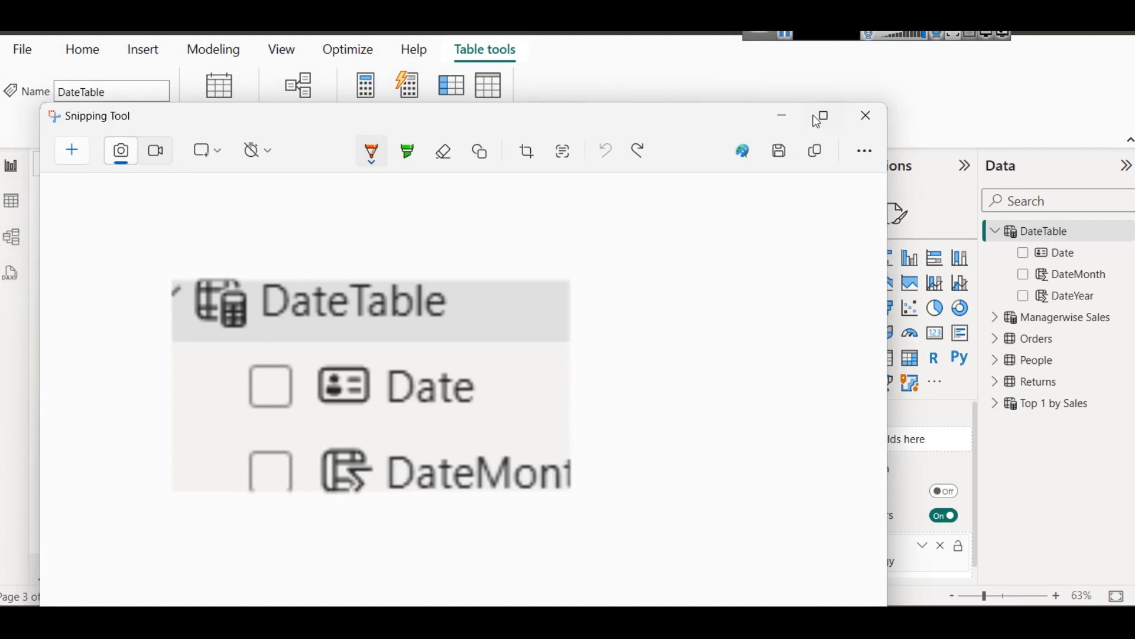
pyautogui.click(792, 115)
pyautogui.click(995, 339)
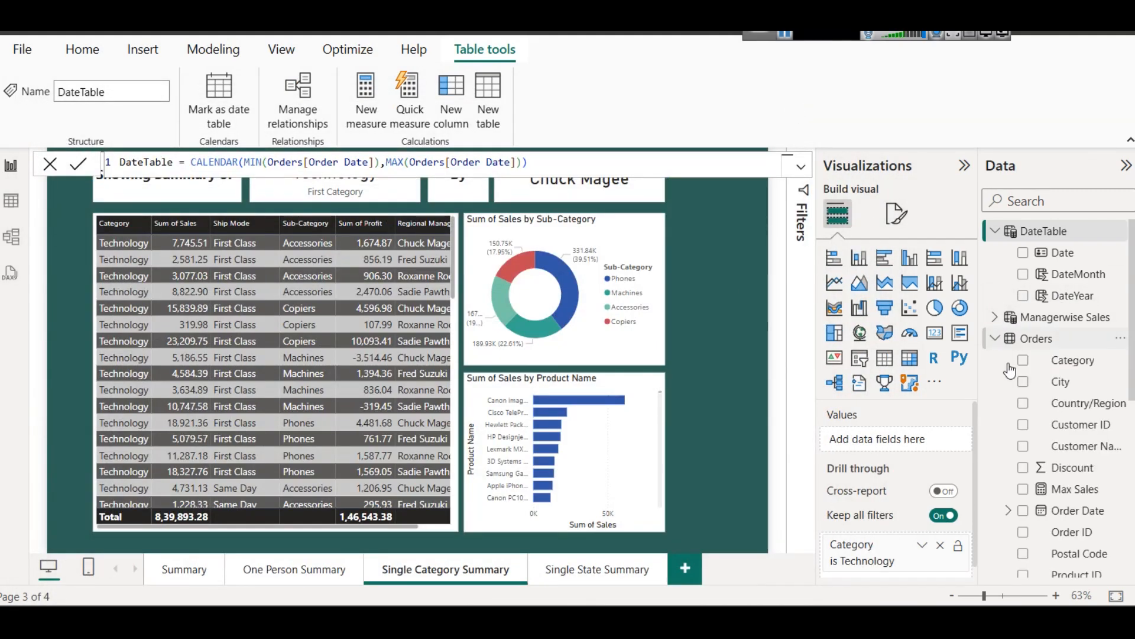
pyautogui.scroll(-3, 1029, 390)
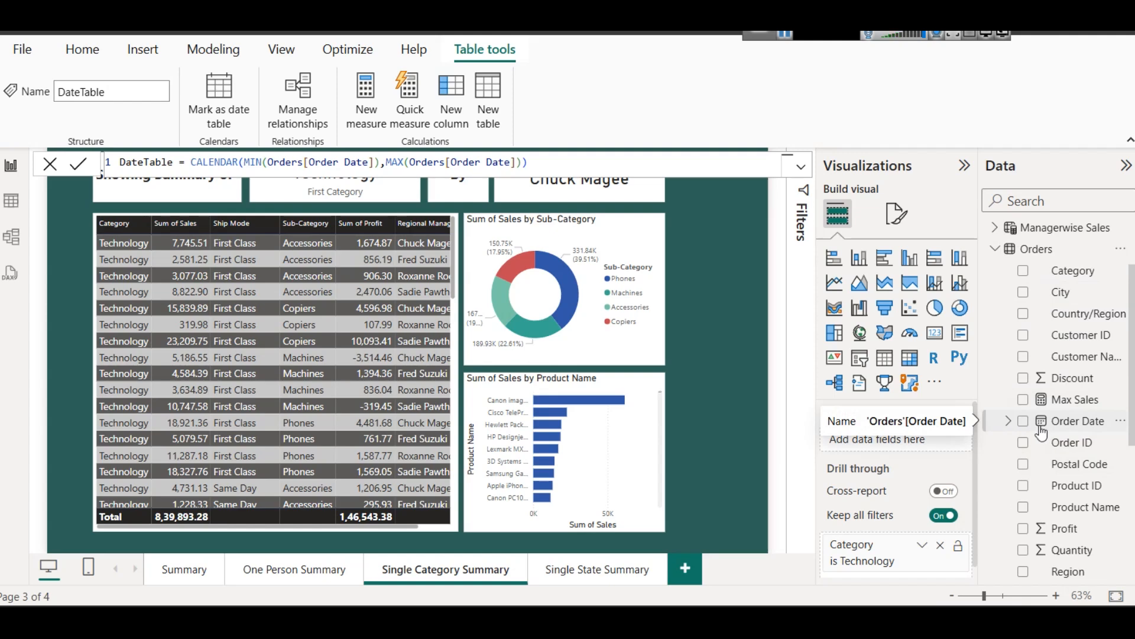
pyautogui.scroll(2, 1052, 331)
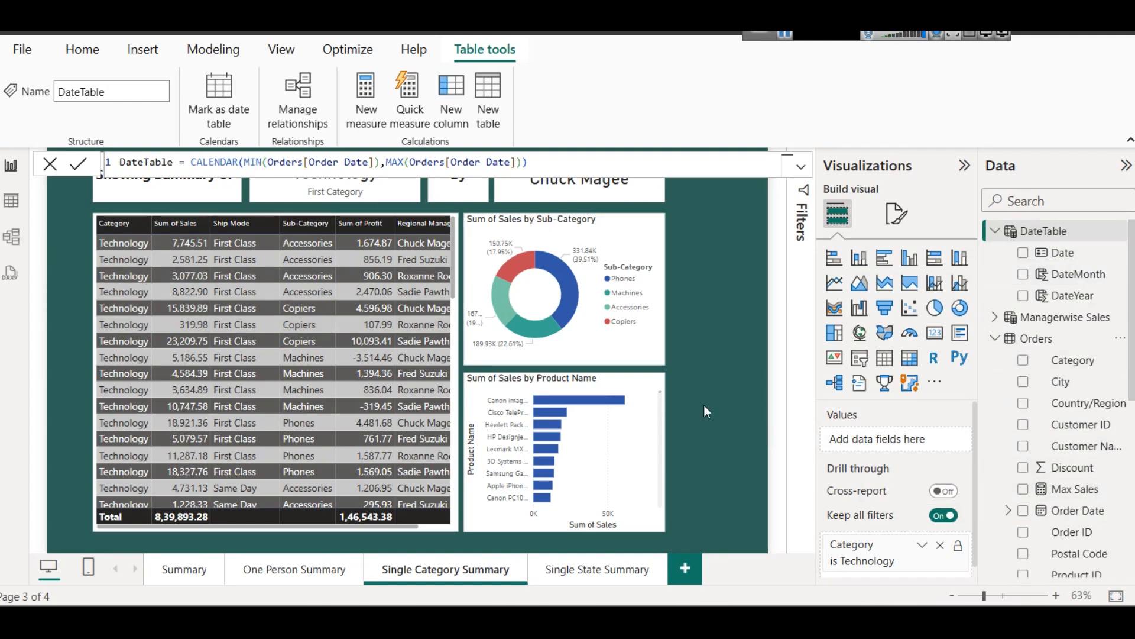
# Switch to the Superstore-2024 Power BI report and view its Summary page.
pyautogui.moveTo(735, 624)
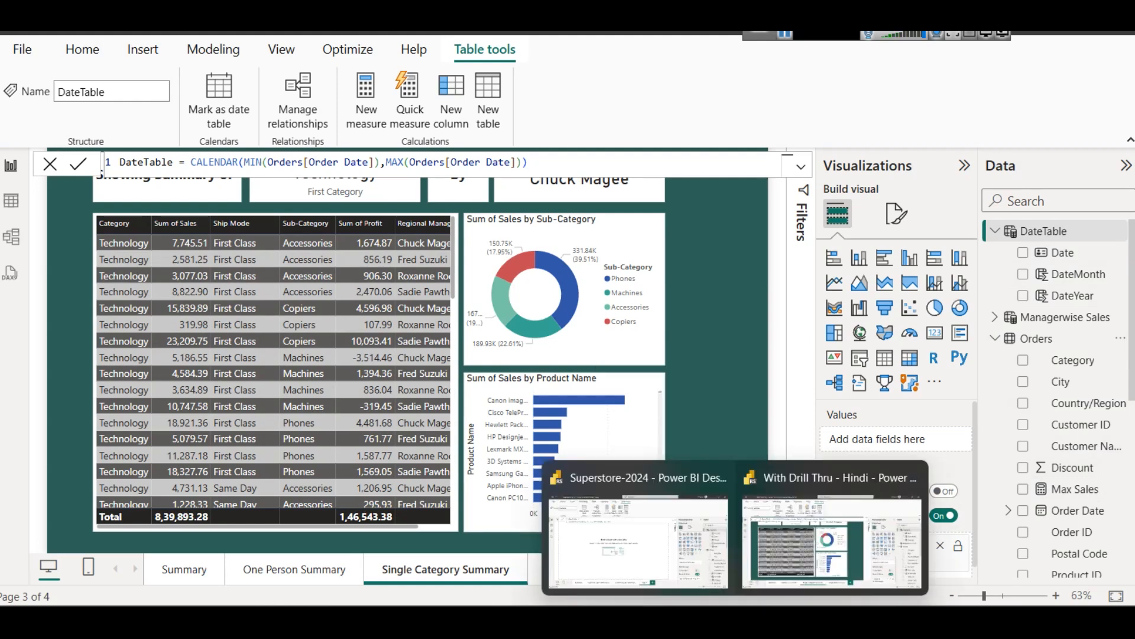
pyautogui.click(648, 545)
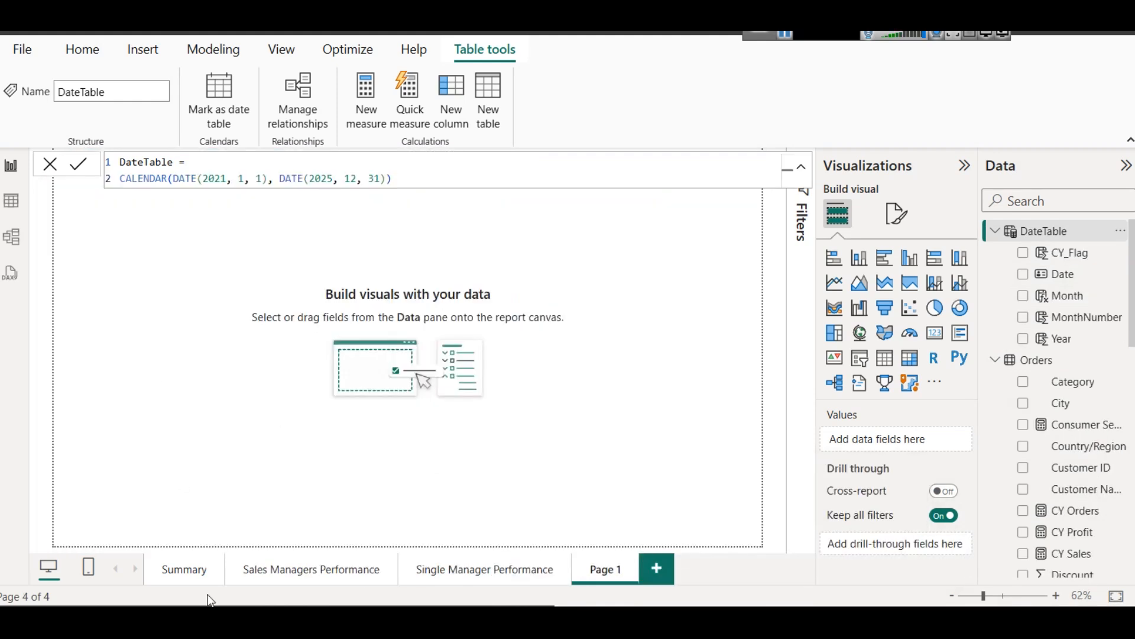
pyautogui.click(198, 579)
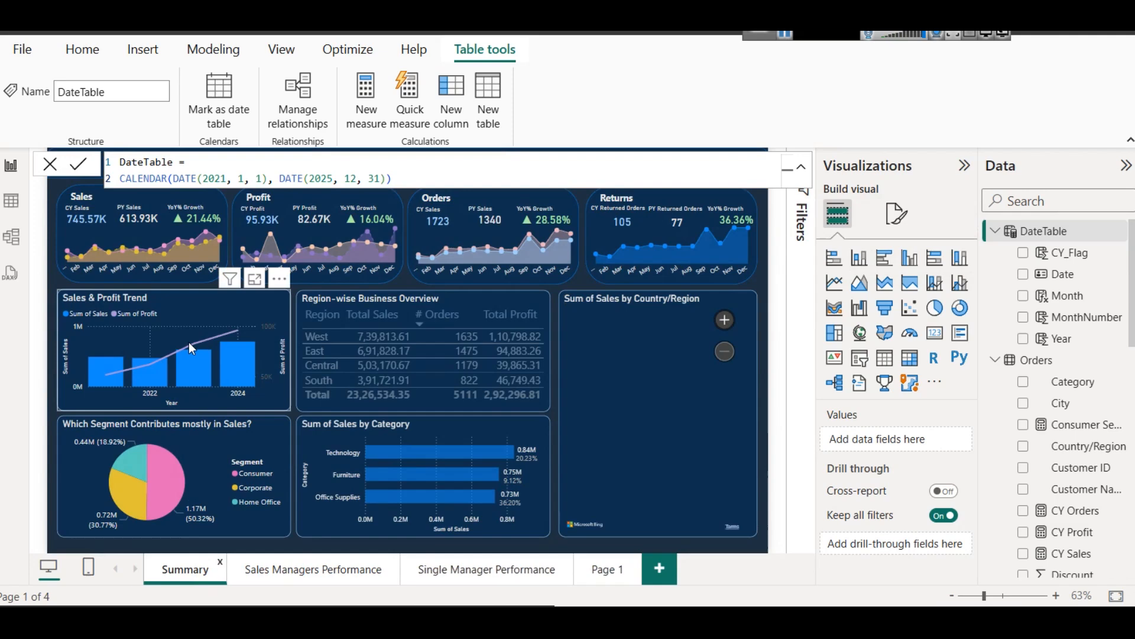
# Examine the year-over-year cards on Superstore-2024's Summary page and return to the With Drill Thru - Hindi report.
pyautogui.click(765, 266)
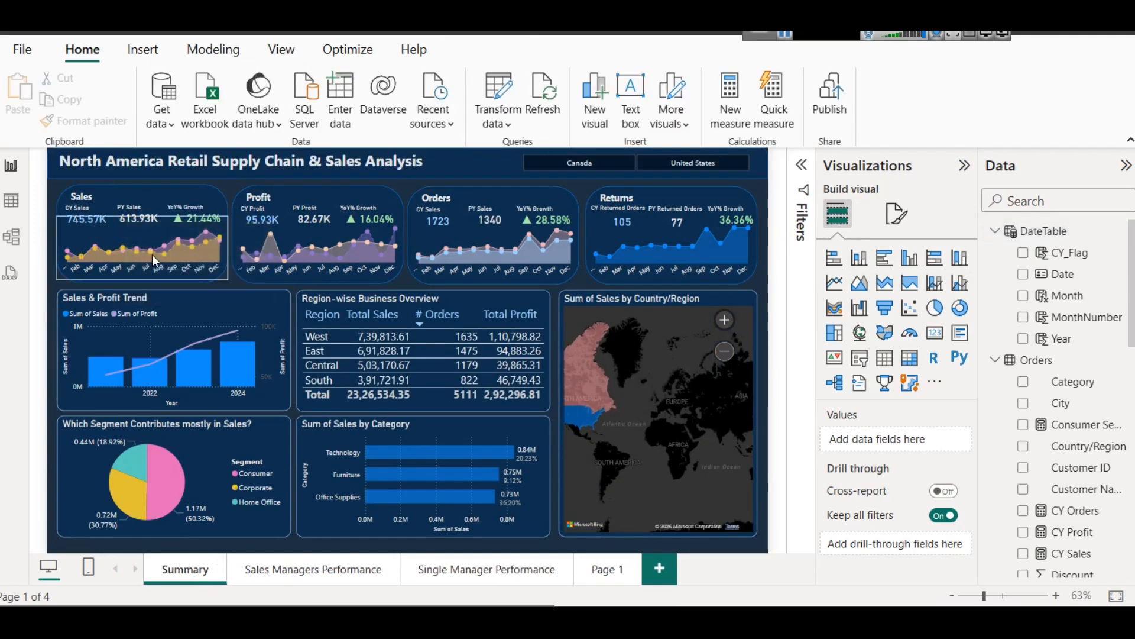
pyautogui.moveTo(136, 227)
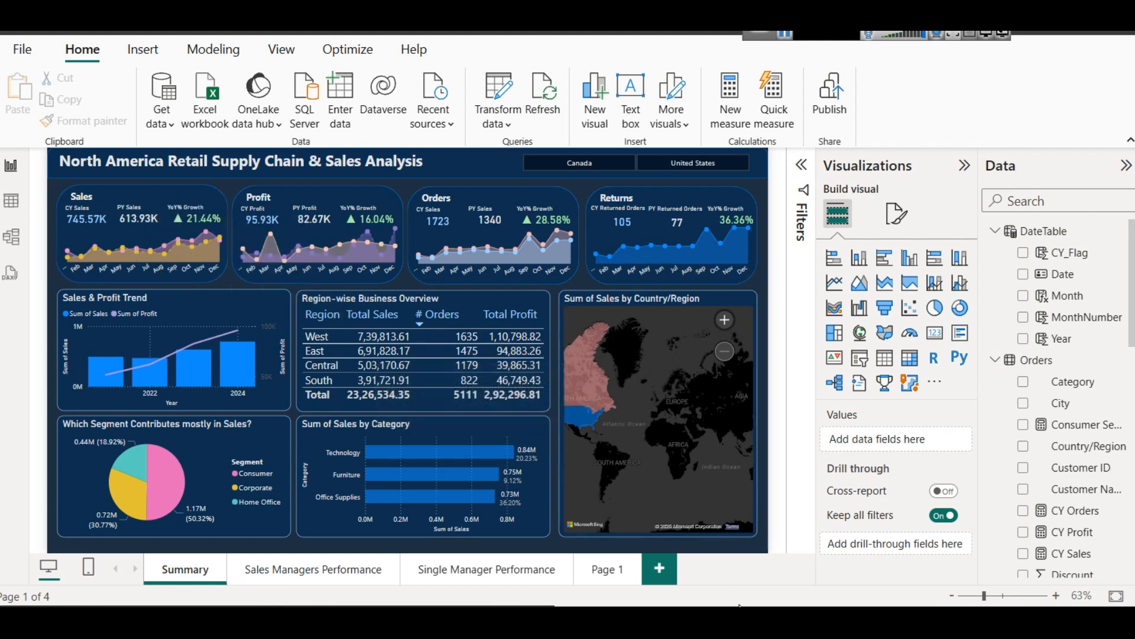
pyautogui.moveTo(735, 620)
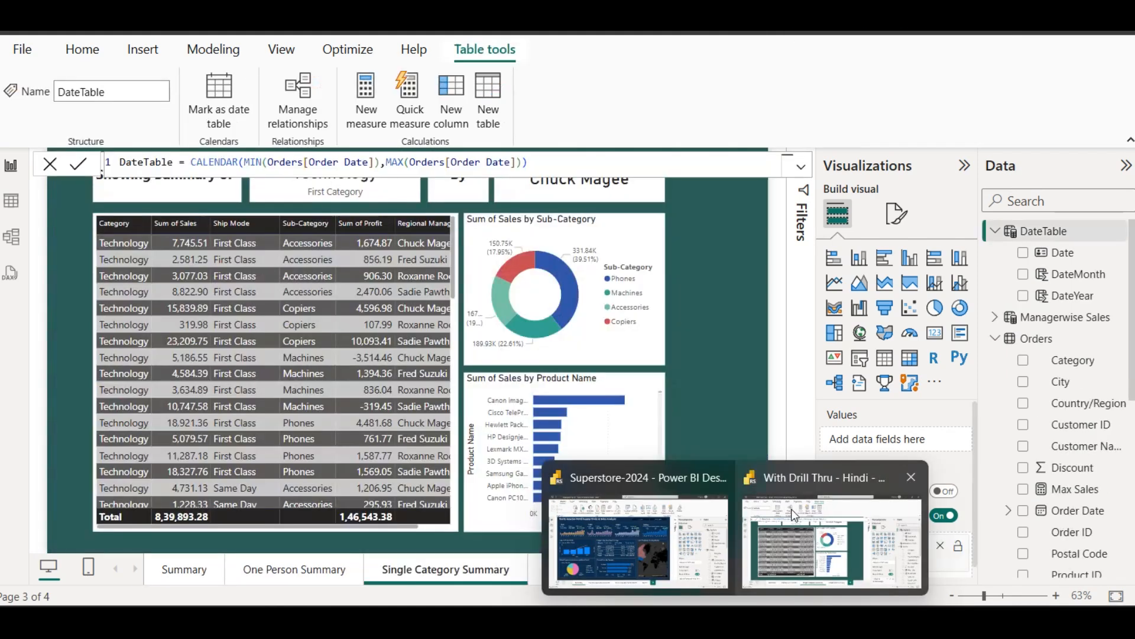
pyautogui.click(792, 508)
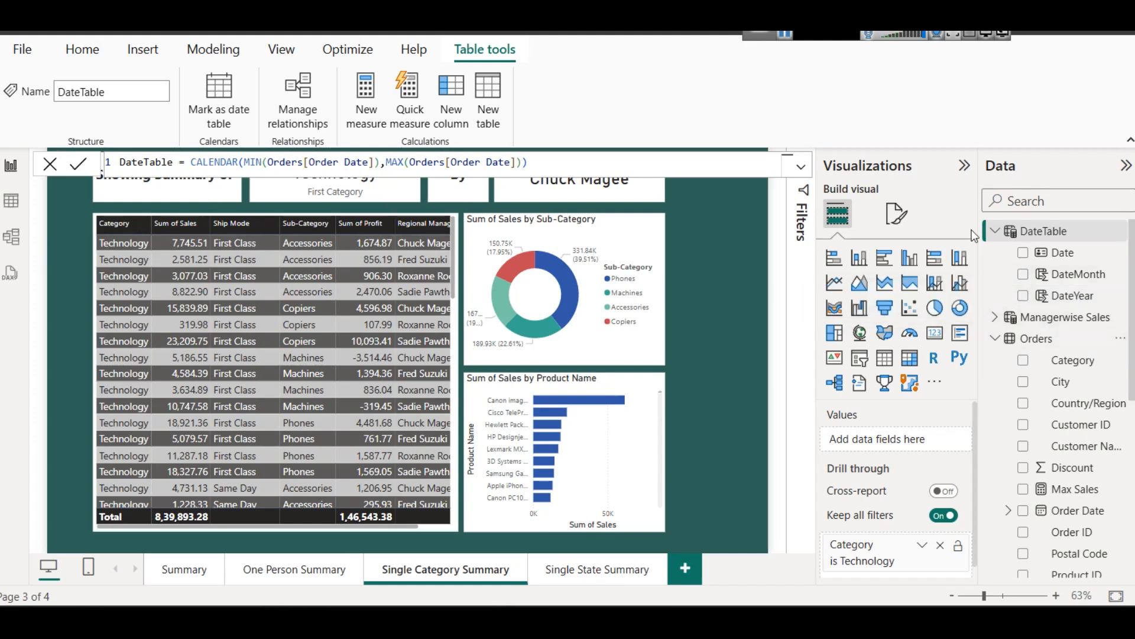
# Collapse the DateTable and Orders field lists and display DateTable's rows in Table view.
pyautogui.click(992, 233)
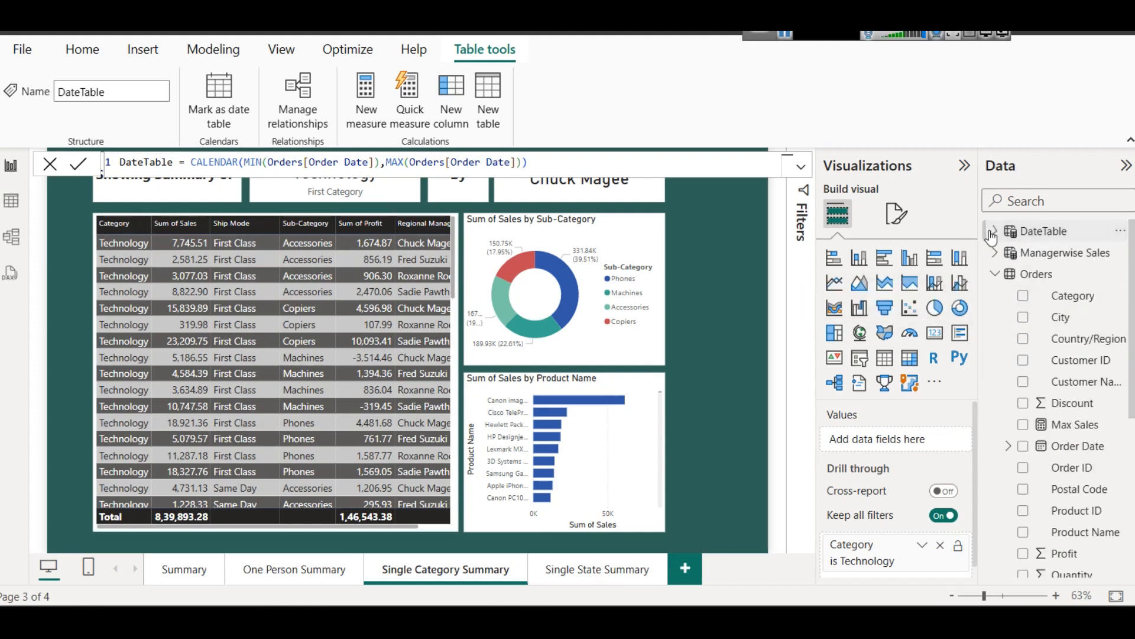
pyautogui.click(994, 275)
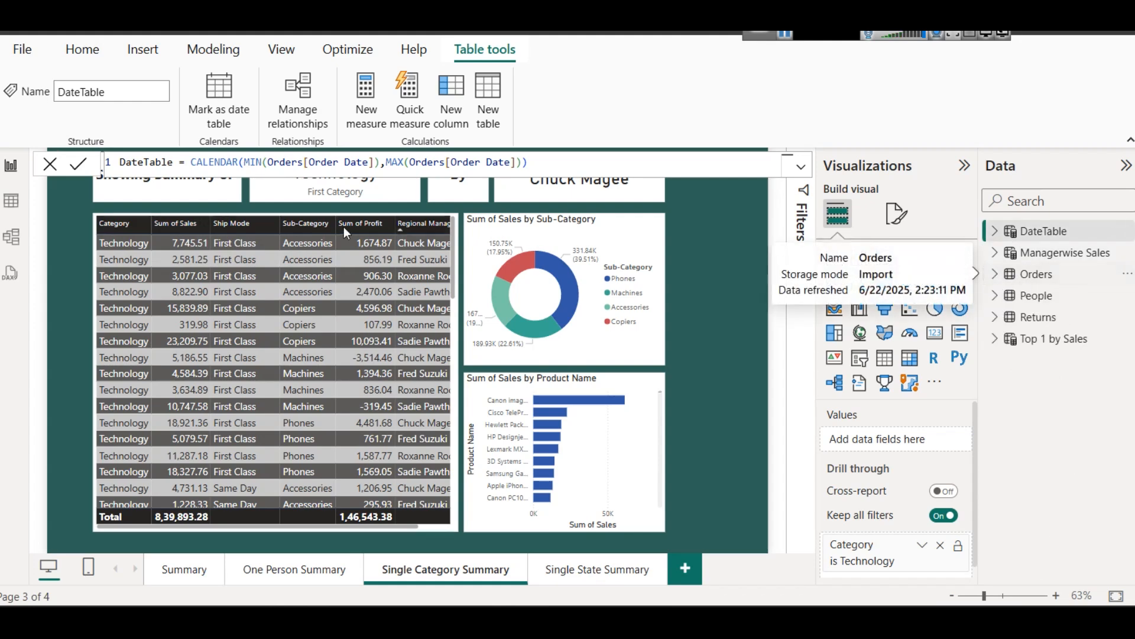
pyautogui.click(11, 200)
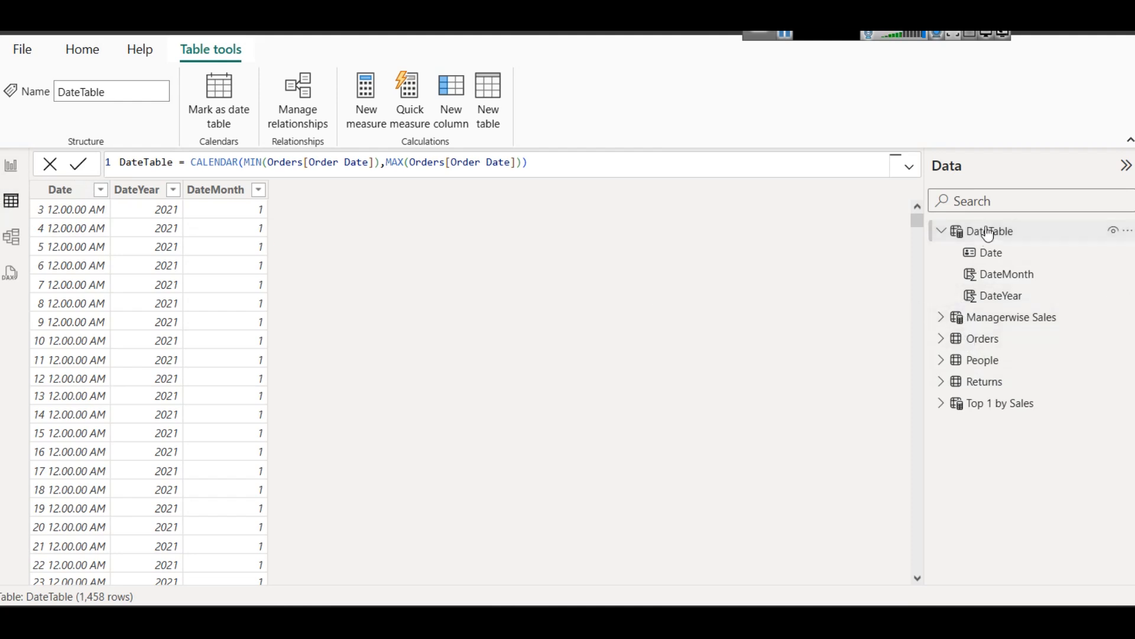
# In the model diagram, hide the Properties pane and place the DateTable card below People, beside Orders.
pyautogui.click(13, 236)
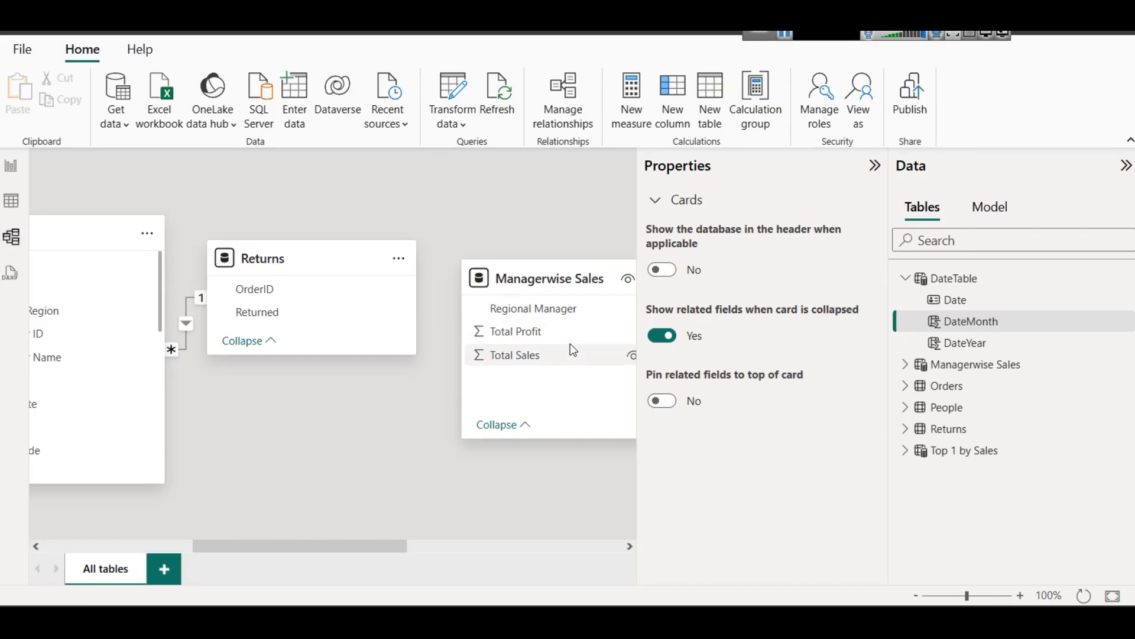
pyautogui.moveTo(293, 548); pyautogui.dragTo(170, 545)
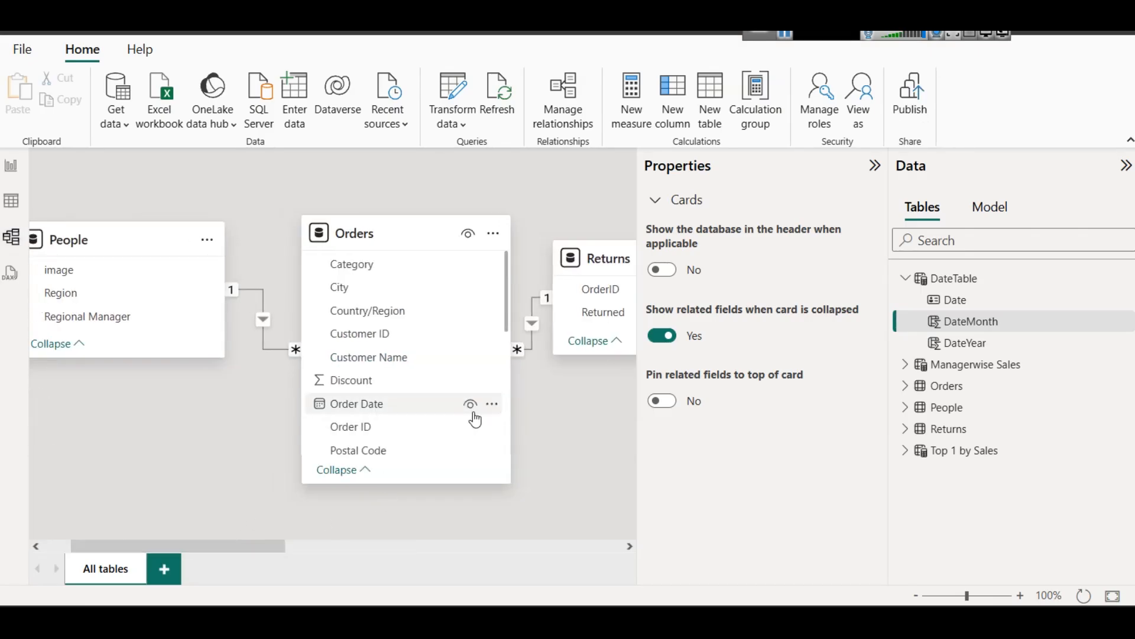
pyautogui.scroll(-2, 617, 411)
pyautogui.click(874, 165)
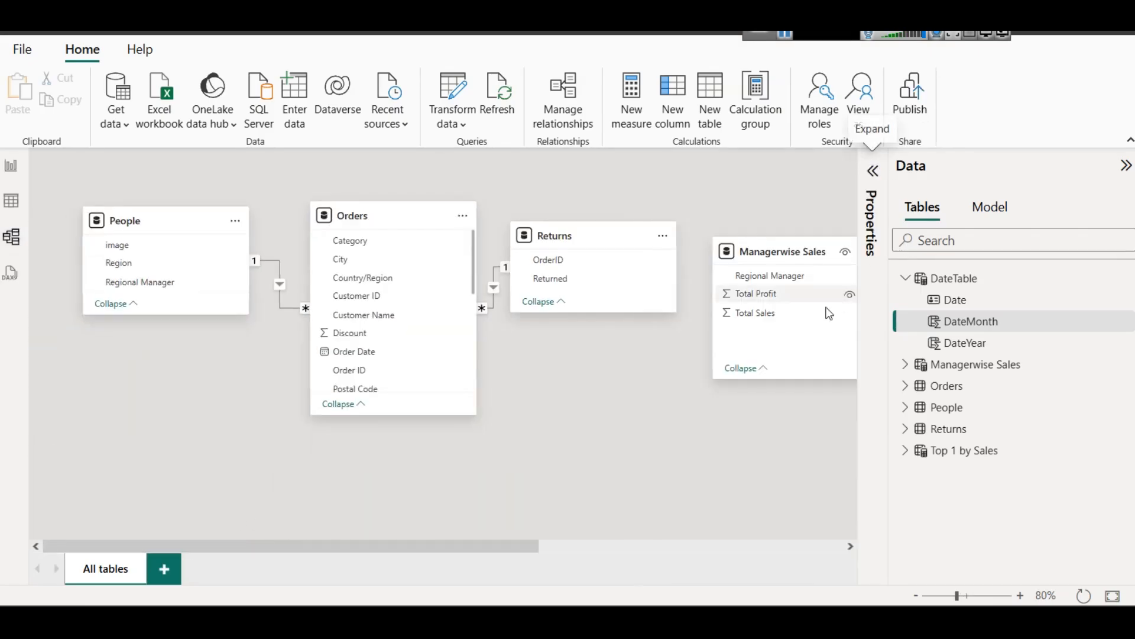
pyautogui.scroll(-2, 654, 406)
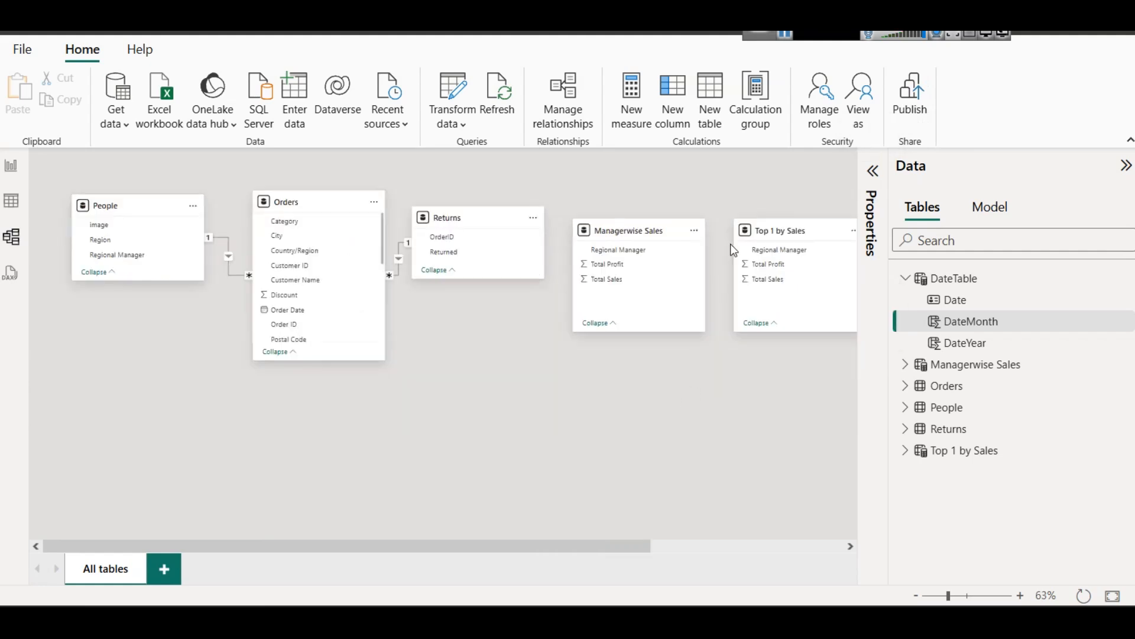
pyautogui.scroll(-2, 712, 334)
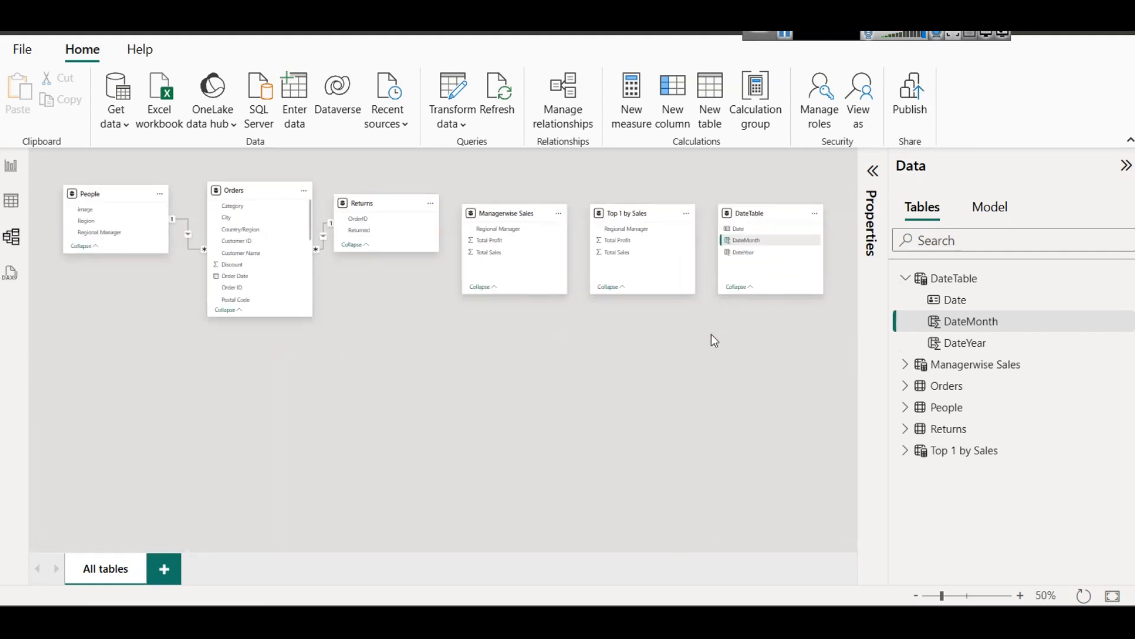
pyautogui.click(755, 212)
pyautogui.moveTo(755, 212); pyautogui.dragTo(101, 307)
pyautogui.scroll(3, 446, 402)
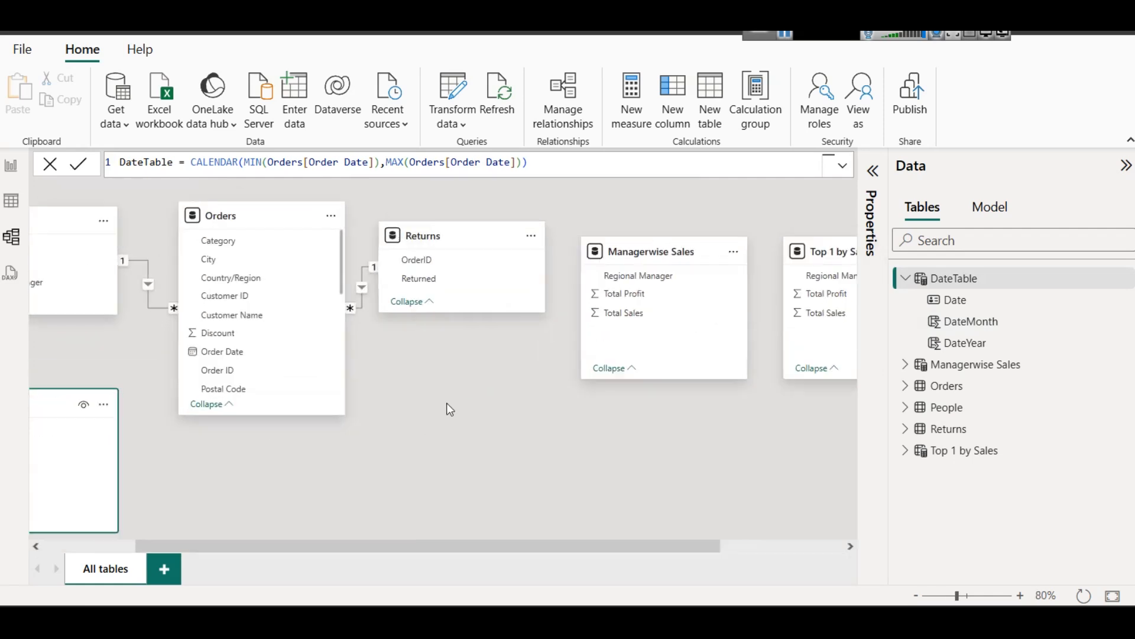
pyautogui.moveTo(619, 547); pyautogui.dragTo(719, 544)
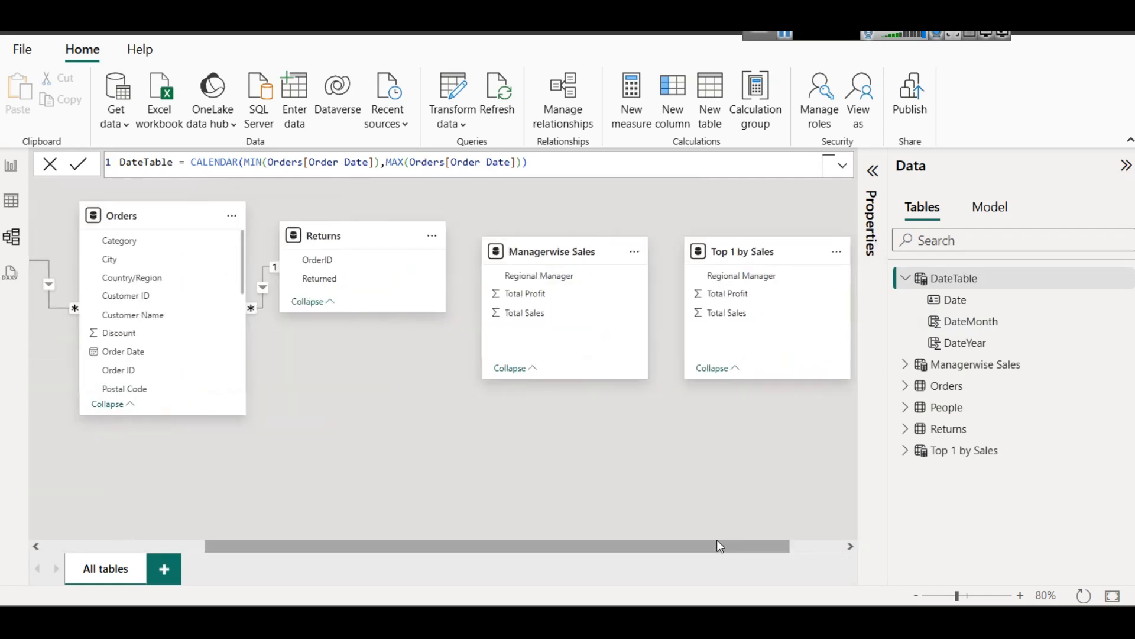
pyautogui.moveTo(352, 549); pyautogui.dragTo(158, 467)
pyautogui.moveTo(120, 431)
pyautogui.mouseDown()
pyautogui.moveTo(329, 342)
pyautogui.moveTo(515, 334)
pyautogui.moveTo(359, 368)
pyautogui.moveTo(361, 350)
pyautogui.moveTo(375, 355)
pyautogui.moveTo(18, 451)
pyautogui.moveTo(38, 428)
pyautogui.moveTo(118, 429)
pyautogui.mouseUp()
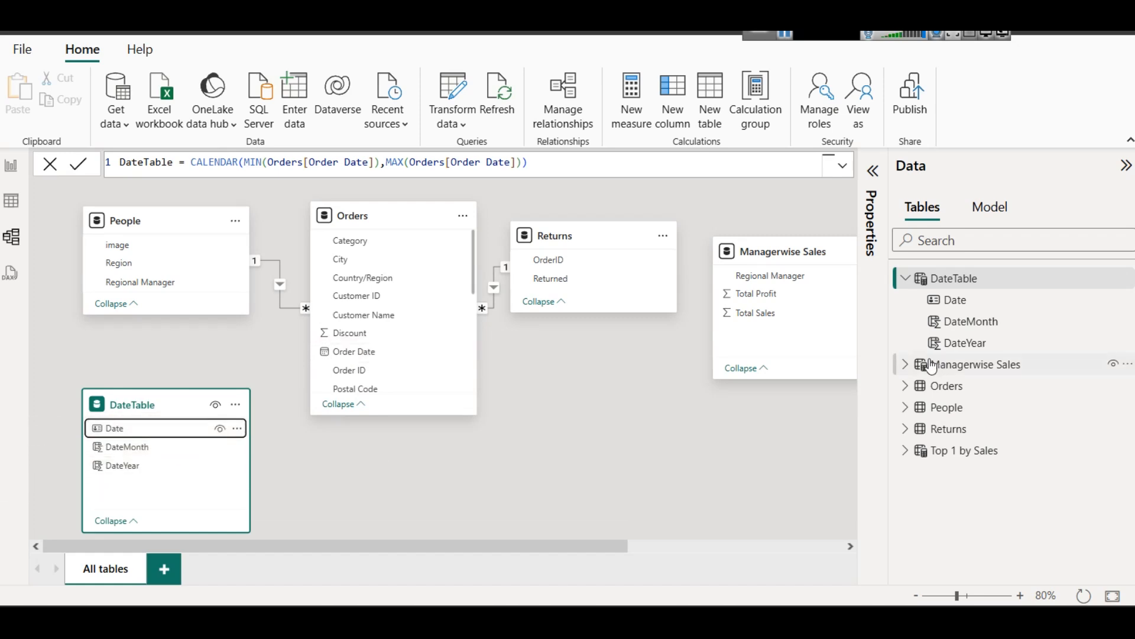
# Create an active one-to-many relationship from DateTable's Date to Orders' Order Date with single cross-filter direction.
pyautogui.click(905, 386)
pyautogui.scroll(-2, 982, 502)
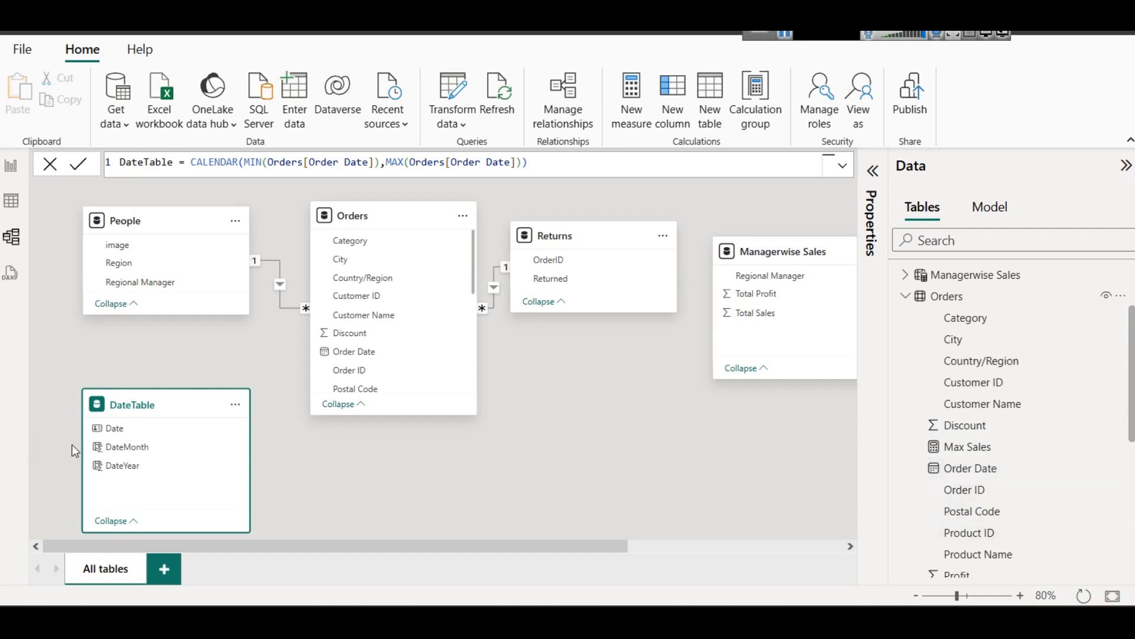
pyautogui.moveTo(114, 436); pyautogui.dragTo(383, 358)
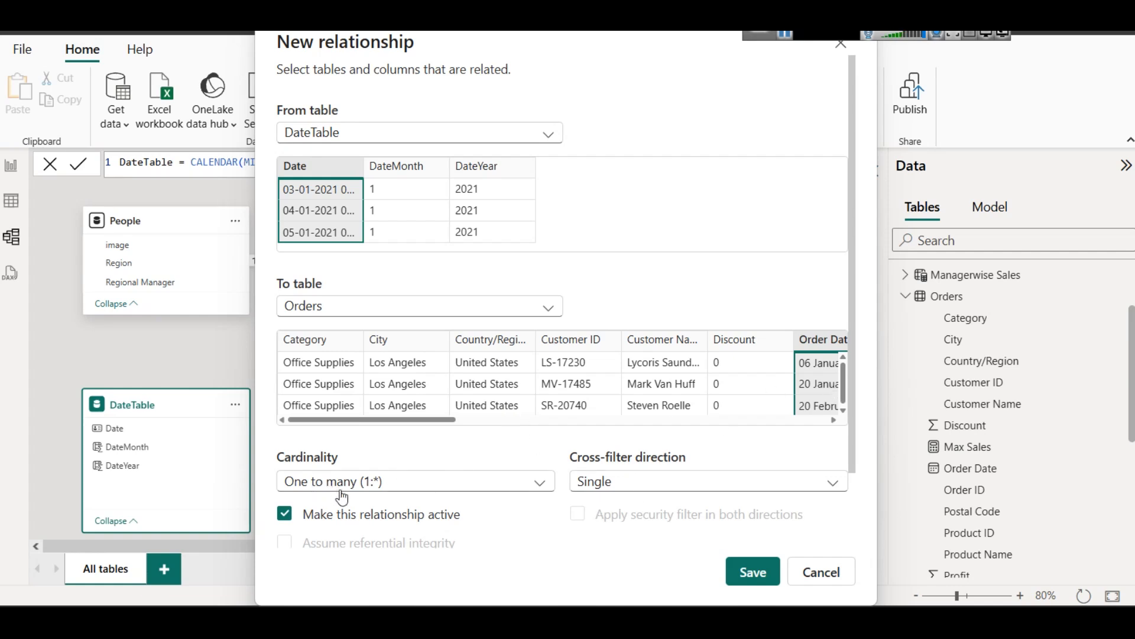
pyautogui.click(751, 573)
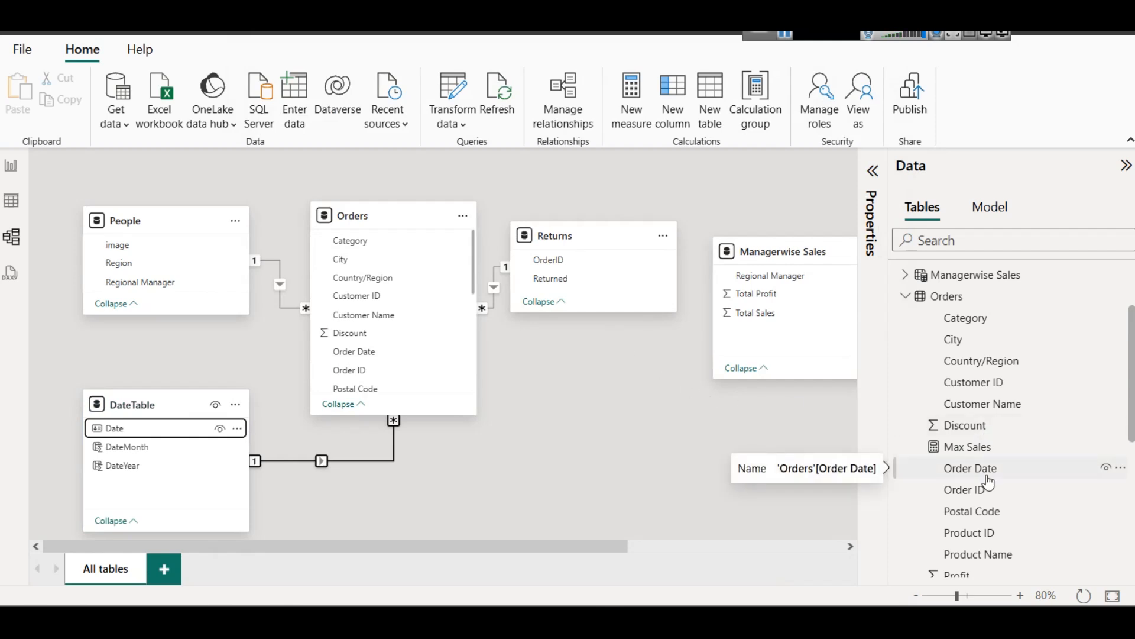
# Display the Orders table's data, sort it ascending by Order Date, and look through the first order dates.
pyautogui.scroll(2, 986, 385)
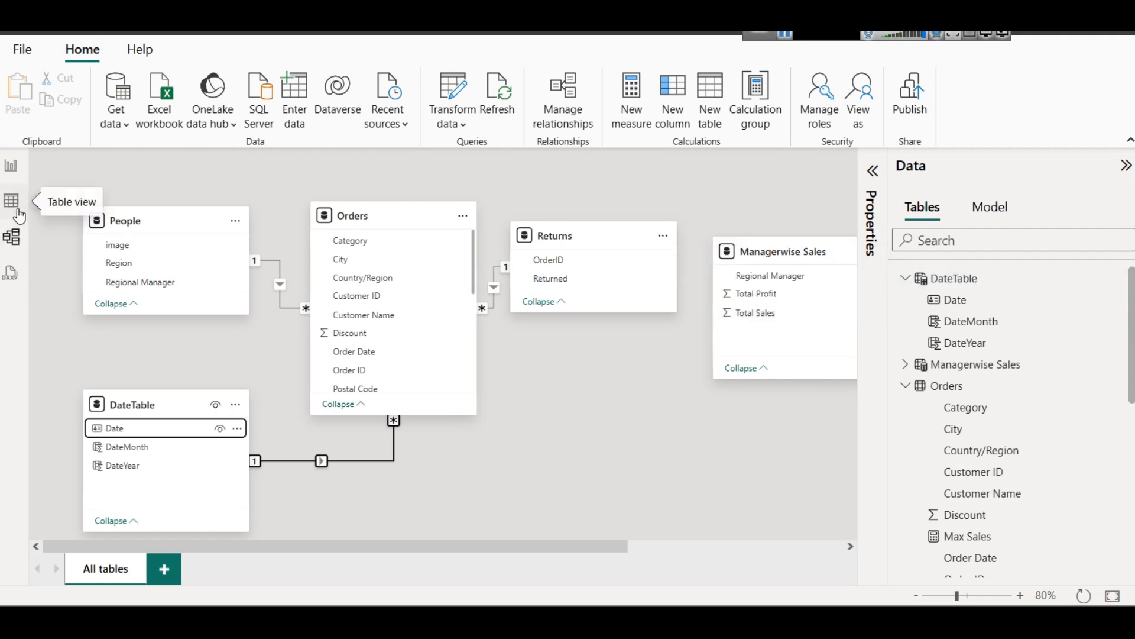
pyautogui.click(946, 393)
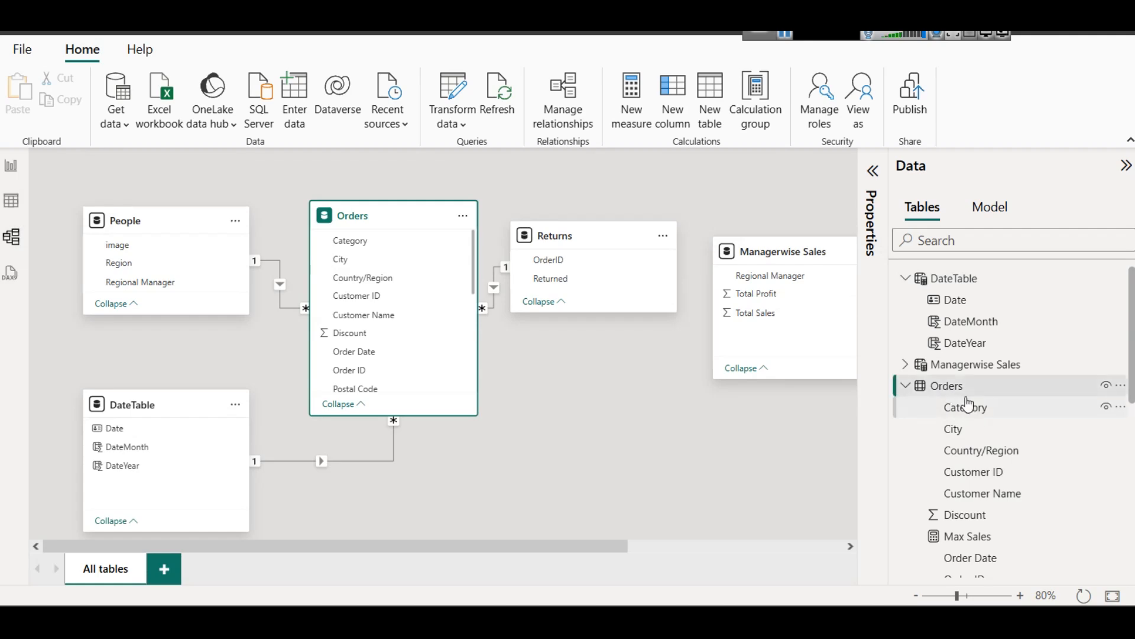
pyautogui.click(5, 201)
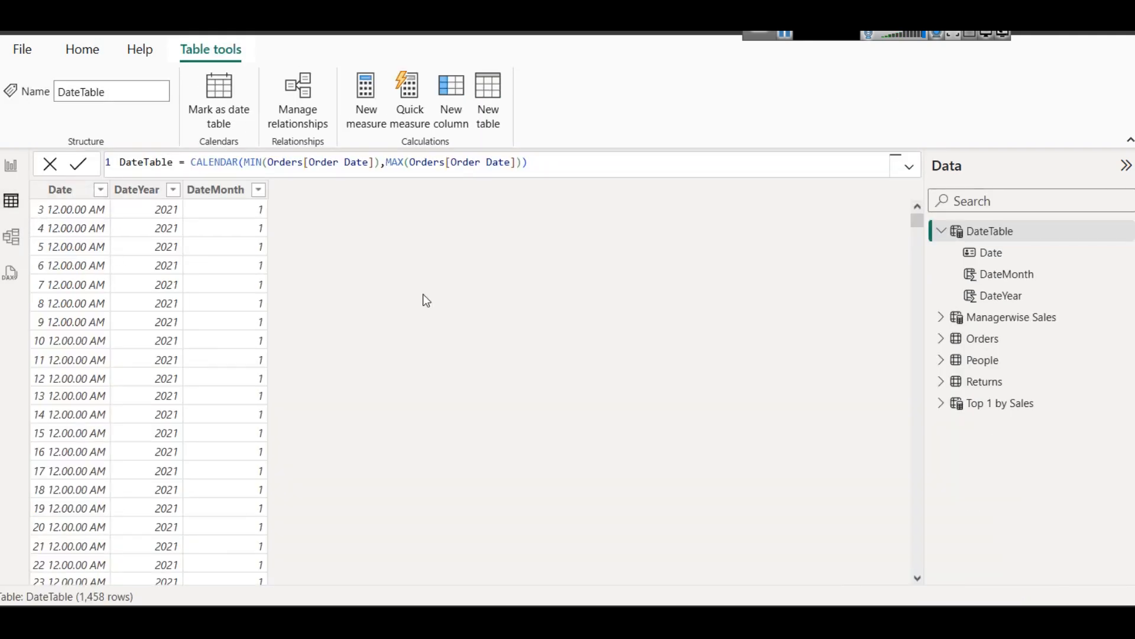
pyautogui.click(982, 339)
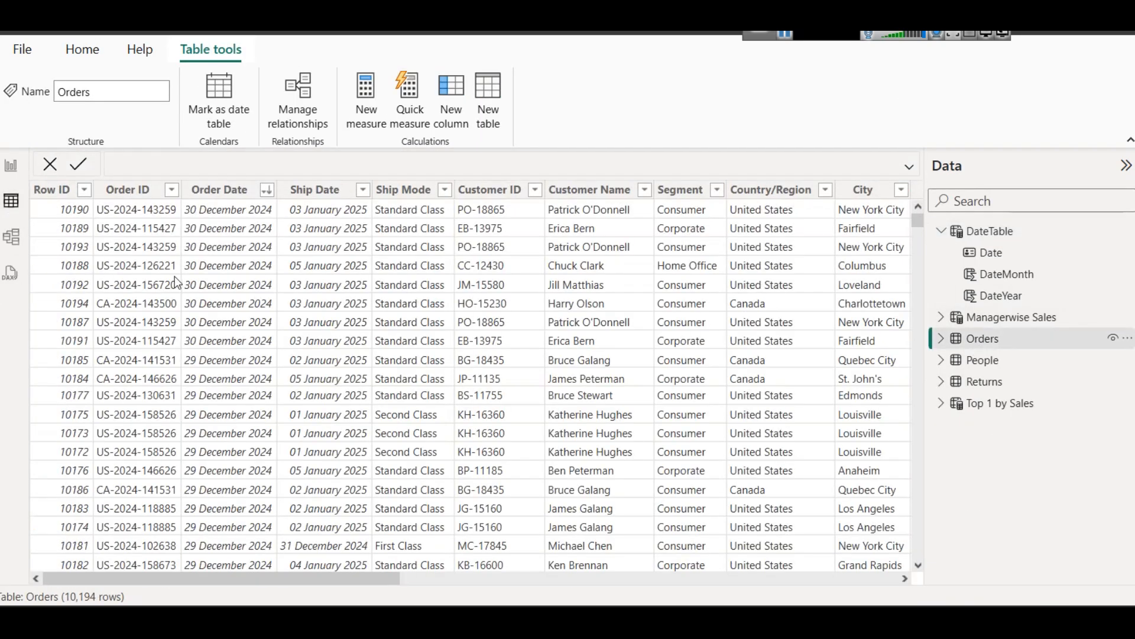
pyautogui.click(263, 191)
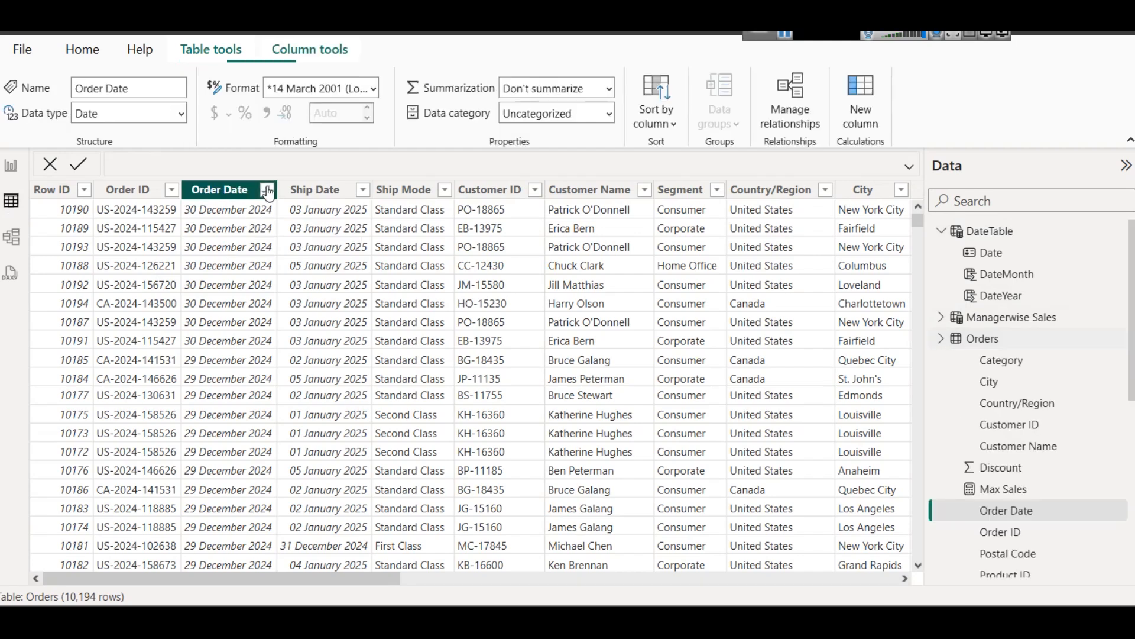
pyautogui.click(268, 190)
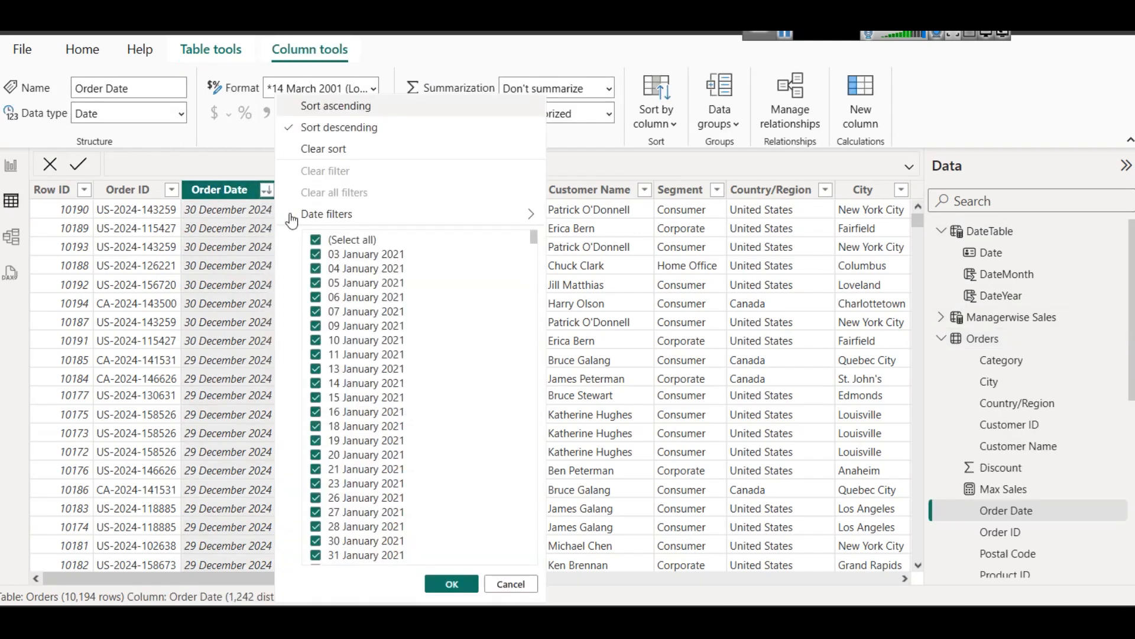
pyautogui.click(335, 108)
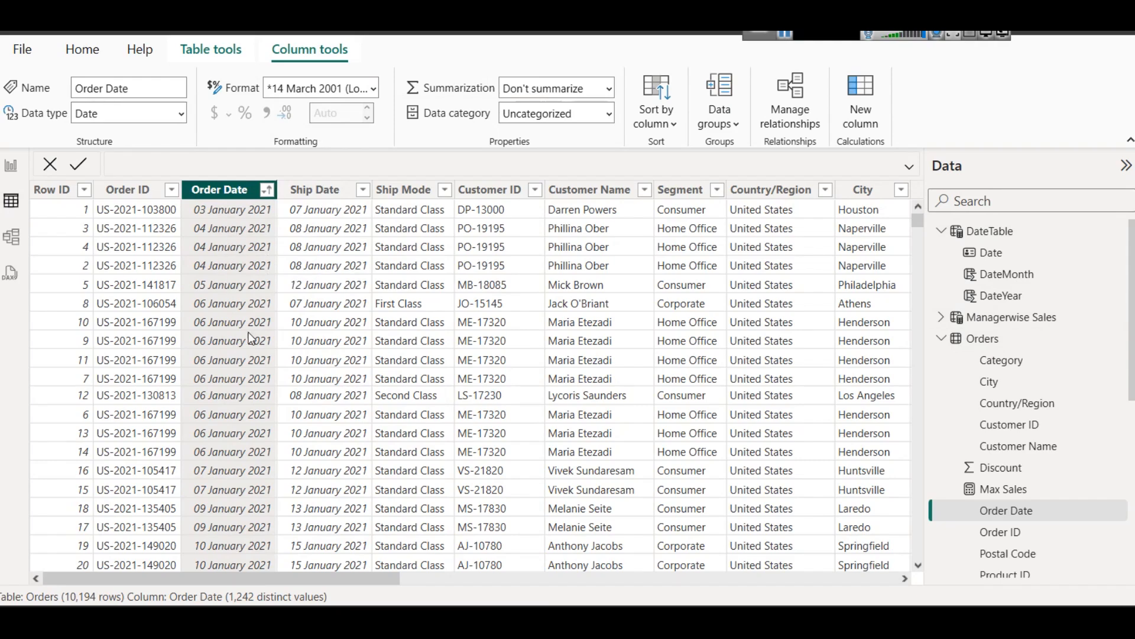
pyautogui.scroll(-8, 246, 332)
pyautogui.scroll(5, 247, 334)
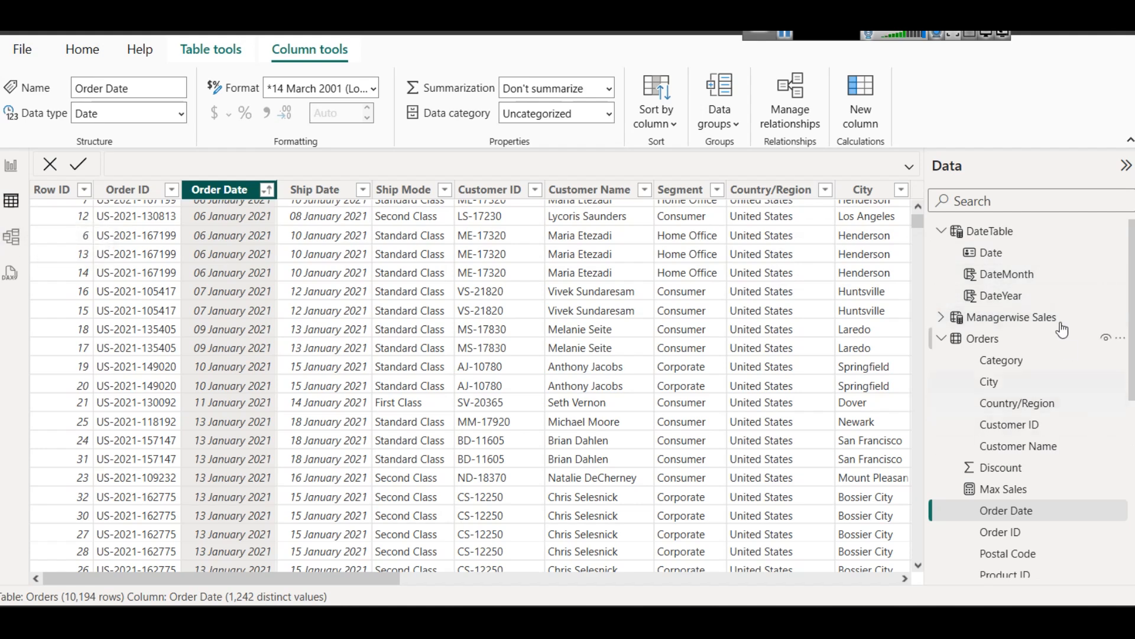
# Look through DateTable's rows to compare its continuous dates with the dates in Orders.
pyautogui.click(992, 231)
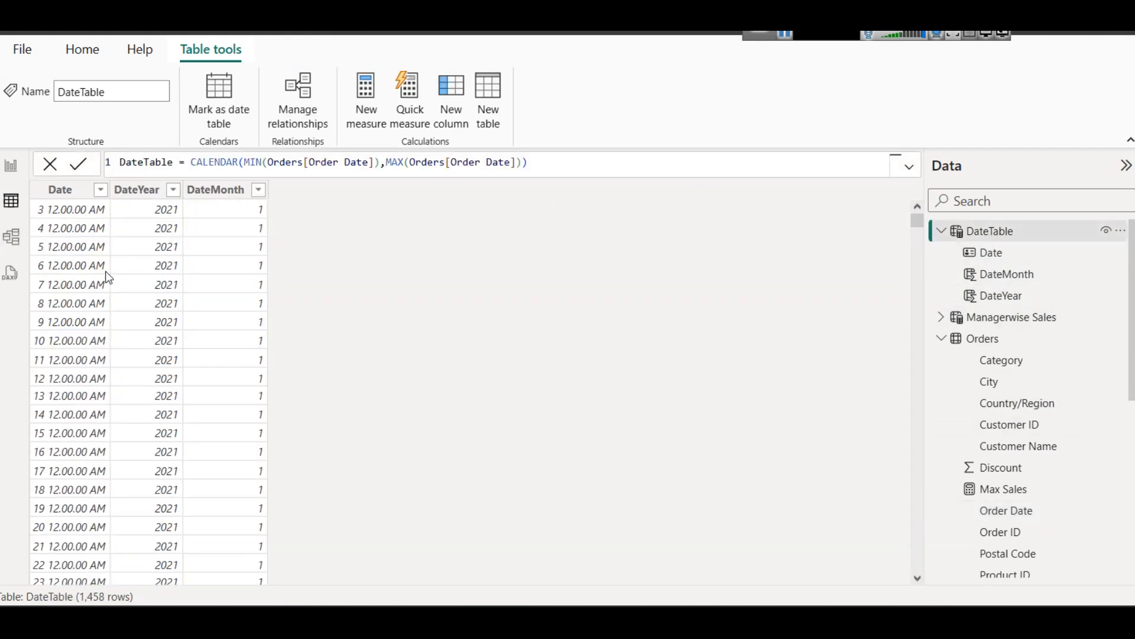
pyautogui.scroll(-15, 136, 290)
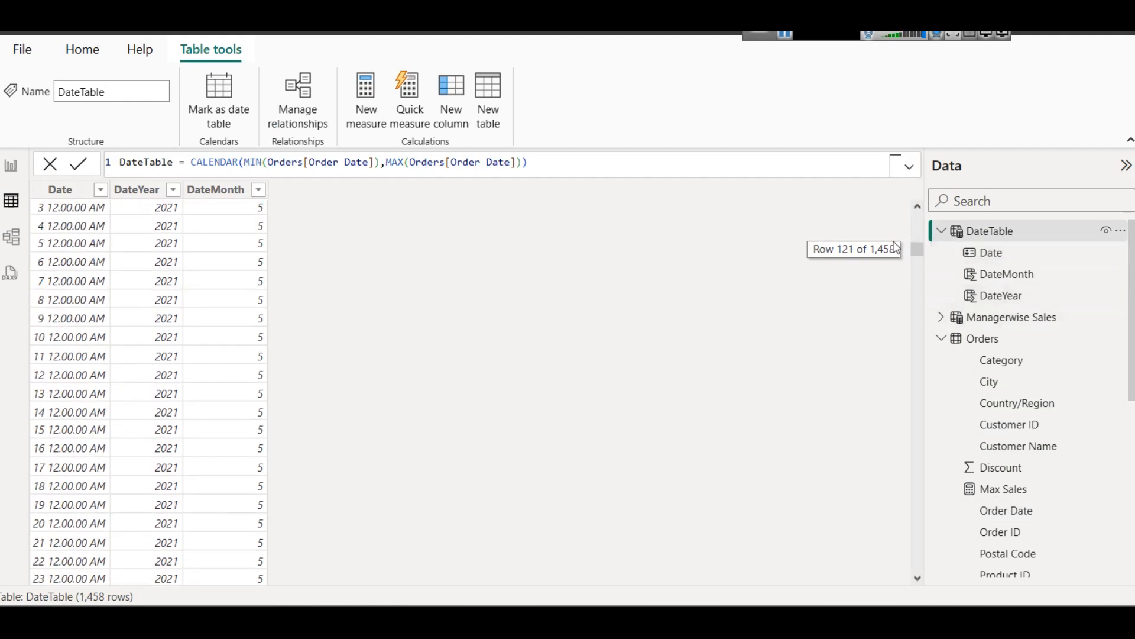
pyautogui.moveTo(912, 249); pyautogui.dragTo(900, 127)
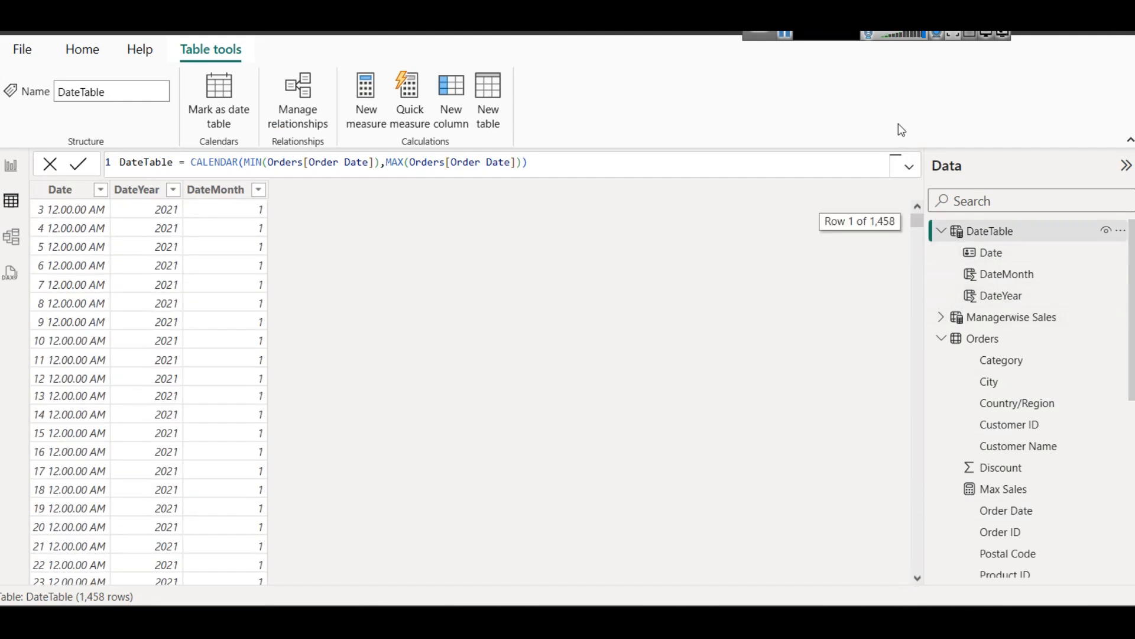
# Return to the report and create an empty calculated table named Measures Table.
pyautogui.click(3, 171)
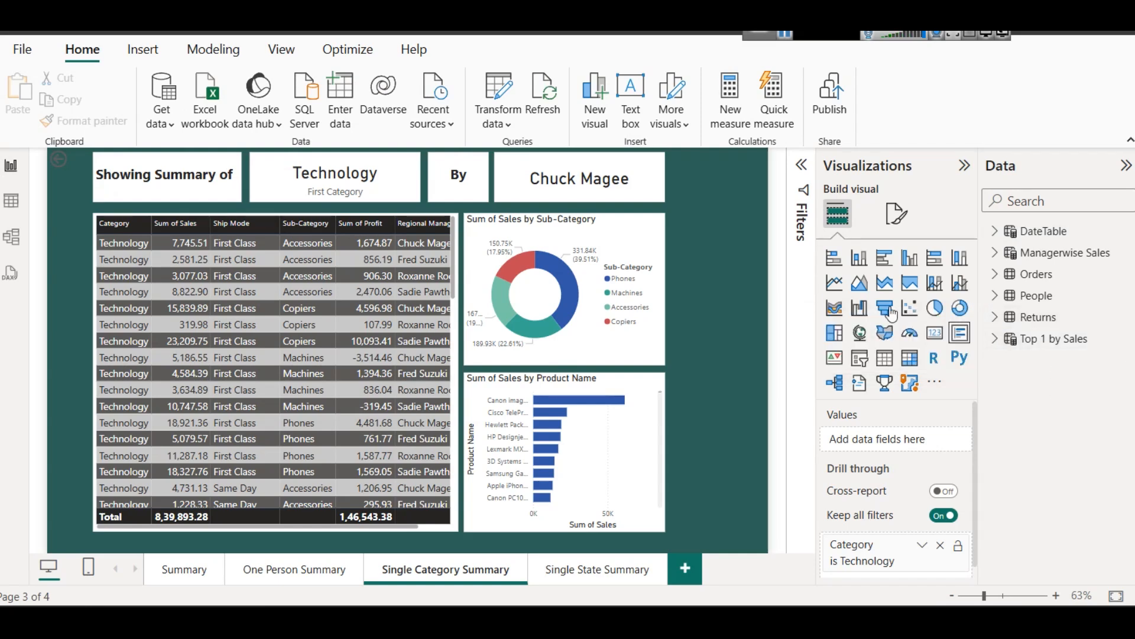
pyautogui.click(222, 37)
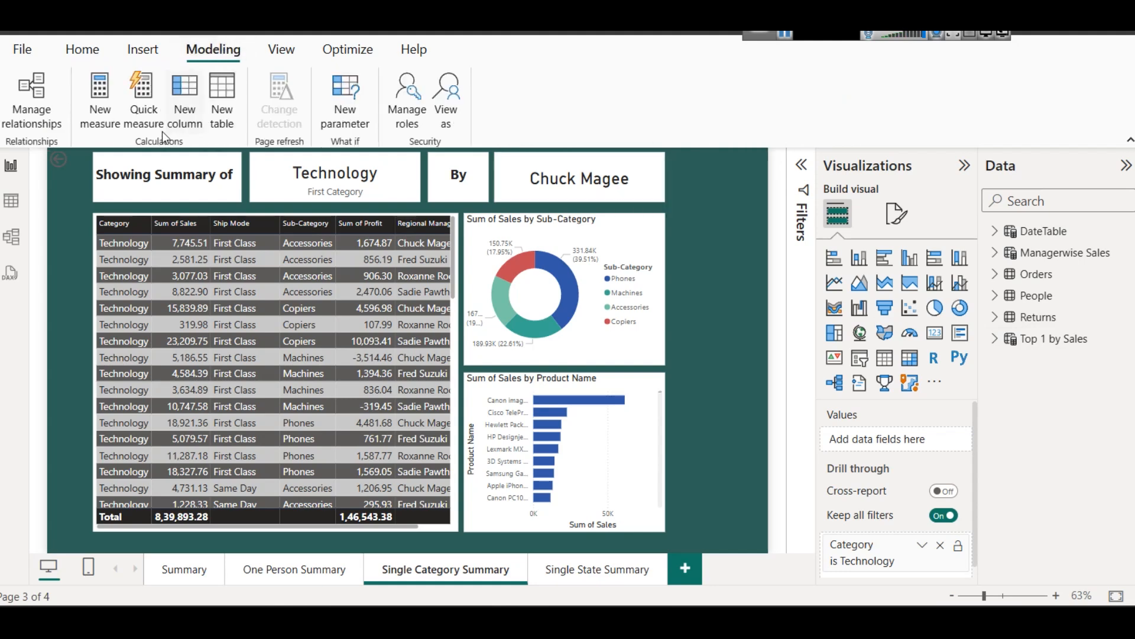
pyautogui.click(222, 99)
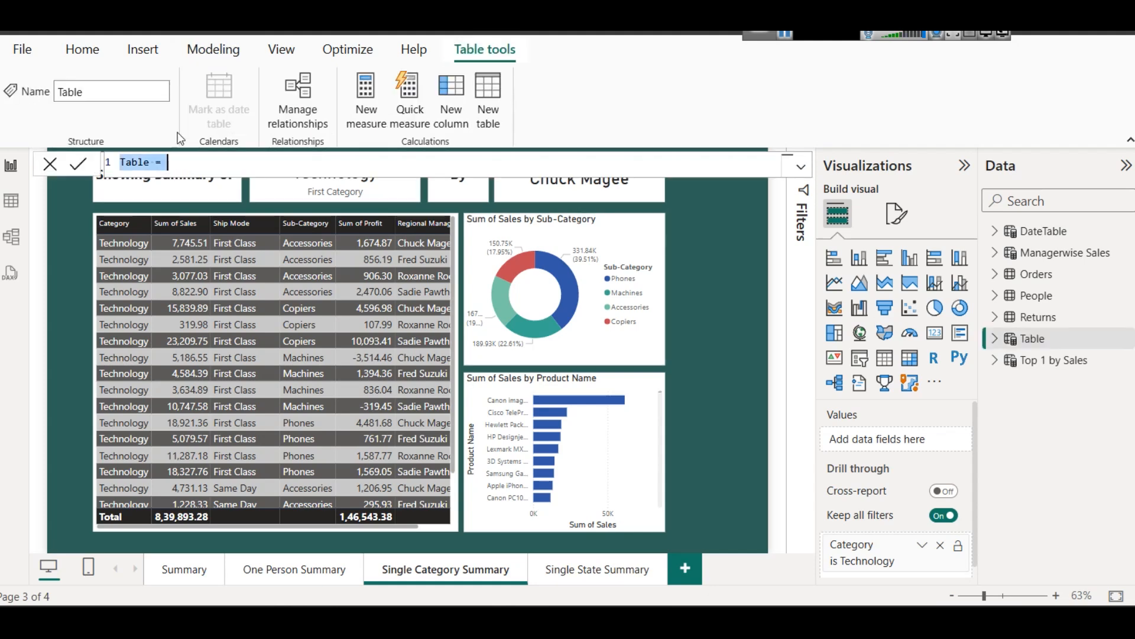
pyautogui.doubleClick(126, 161)
pyautogui.write('Measur')
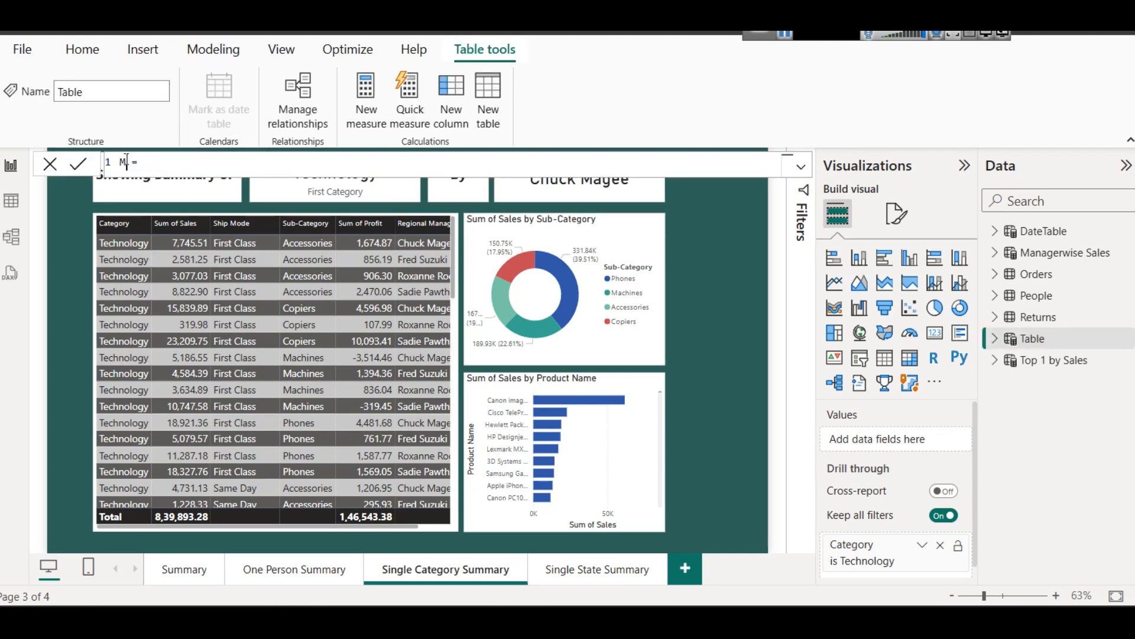
pyautogui.write('es Table')
pyautogui.click(82, 169)
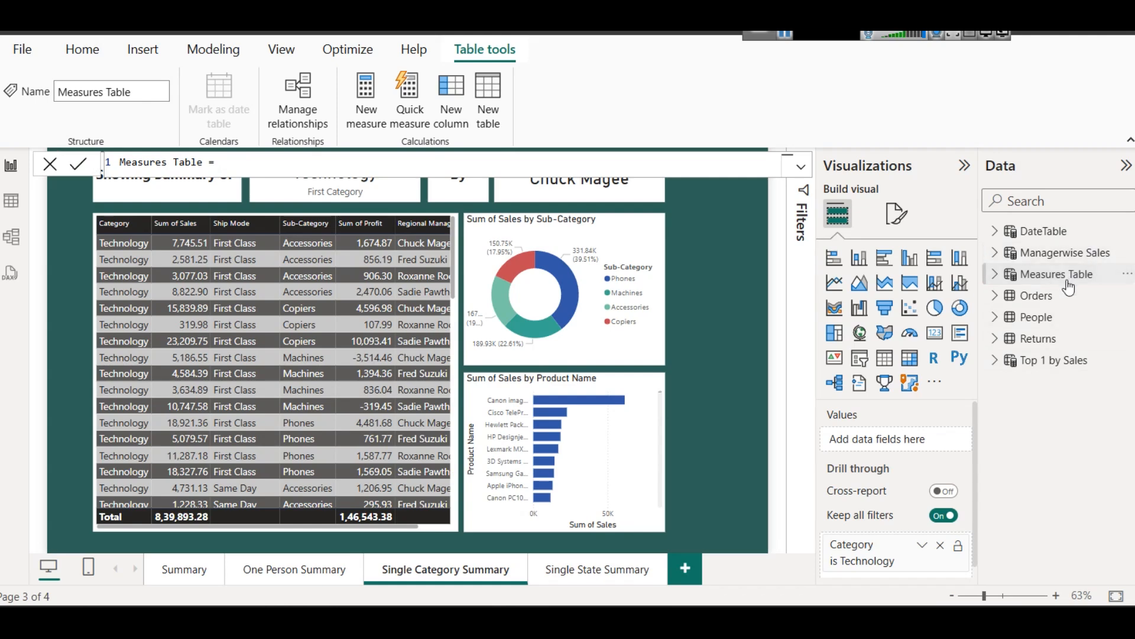
# Expand the Orders table and look through its fields and measures.
pyautogui.click(1000, 298)
pyautogui.scroll(-5, 1059, 445)
pyautogui.scroll(6, 1061, 445)
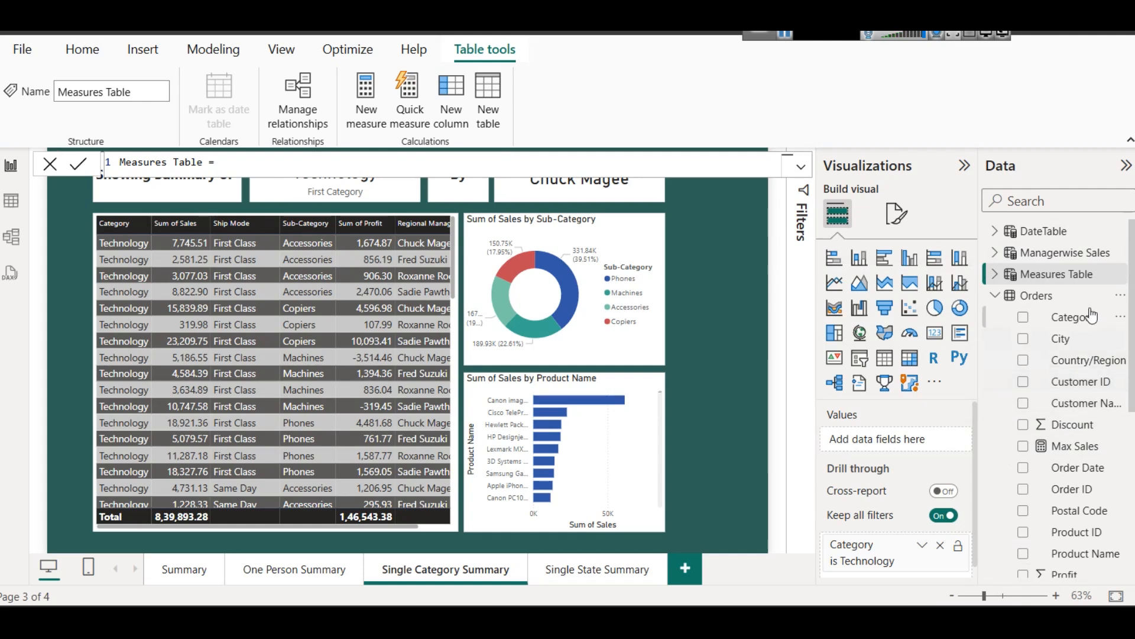
# Create a new measure in Measures Table and name it 2024 Sales.
pyautogui.rightClick(1034, 279)
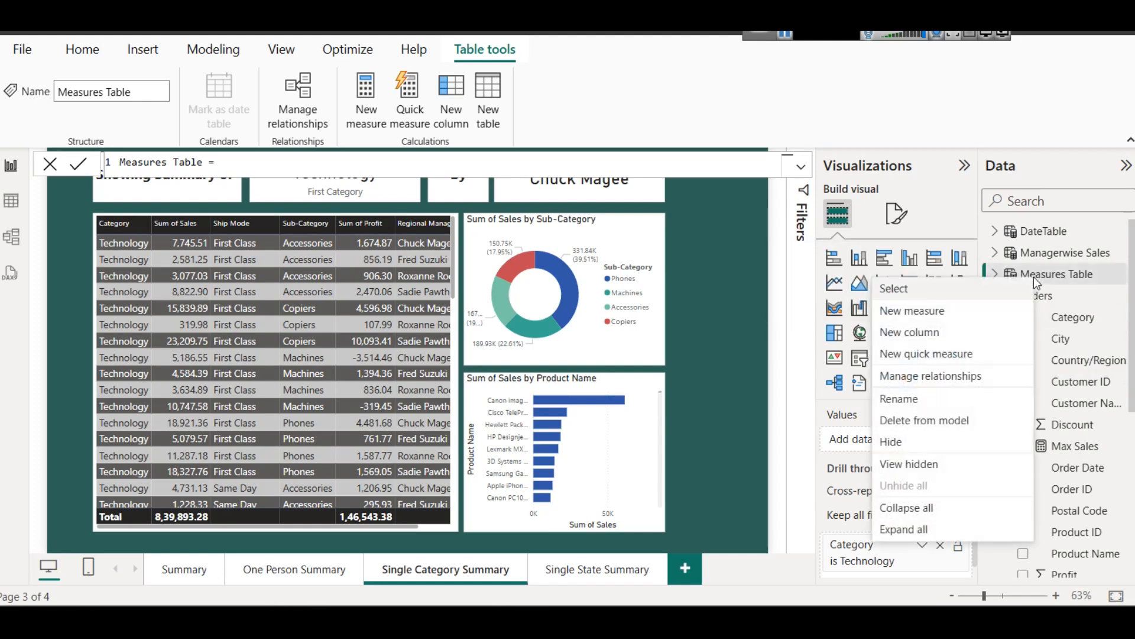
pyautogui.click(909, 311)
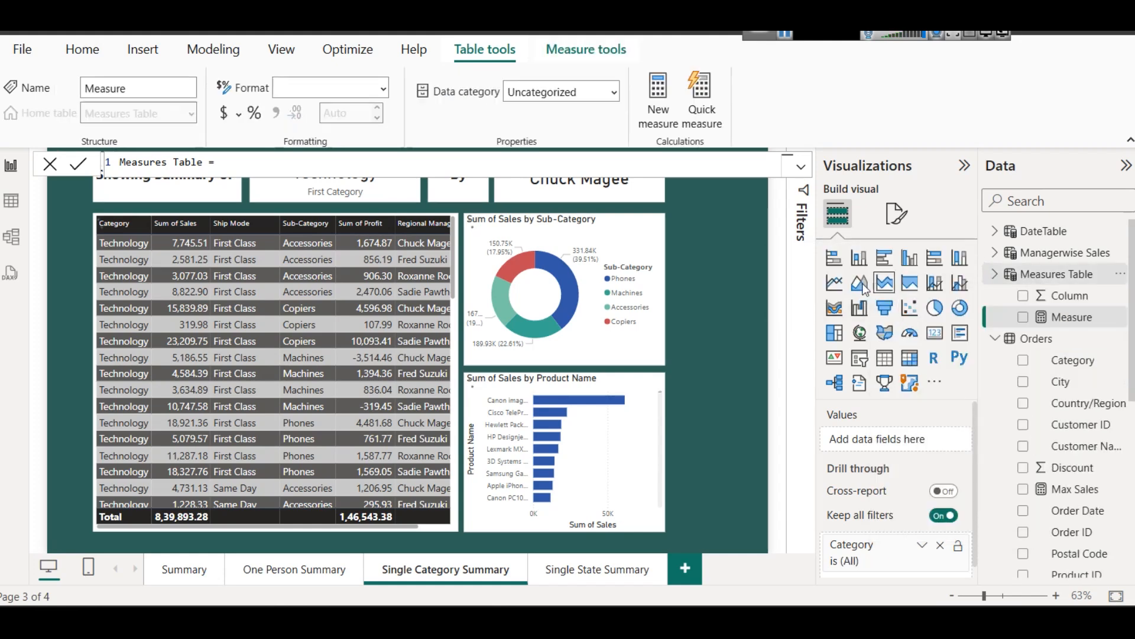
pyautogui.press('End')
pyautogui.press('Left')
pyautogui.press('Left')
pyautogui.press('Left')
pyautogui.hotkey('shift', 'Left')
pyautogui.hotkey('shift', 'Left')
pyautogui.hotkey('shift', 'Left')
pyautogui.hotkey('shift', 'Left')
pyautogui.hotkey('shift', 'Left')
pyautogui.hotkey('shift', 'Left')
pyautogui.hotkey('shift', 'Left')
pyautogui.write('2024 Sales')
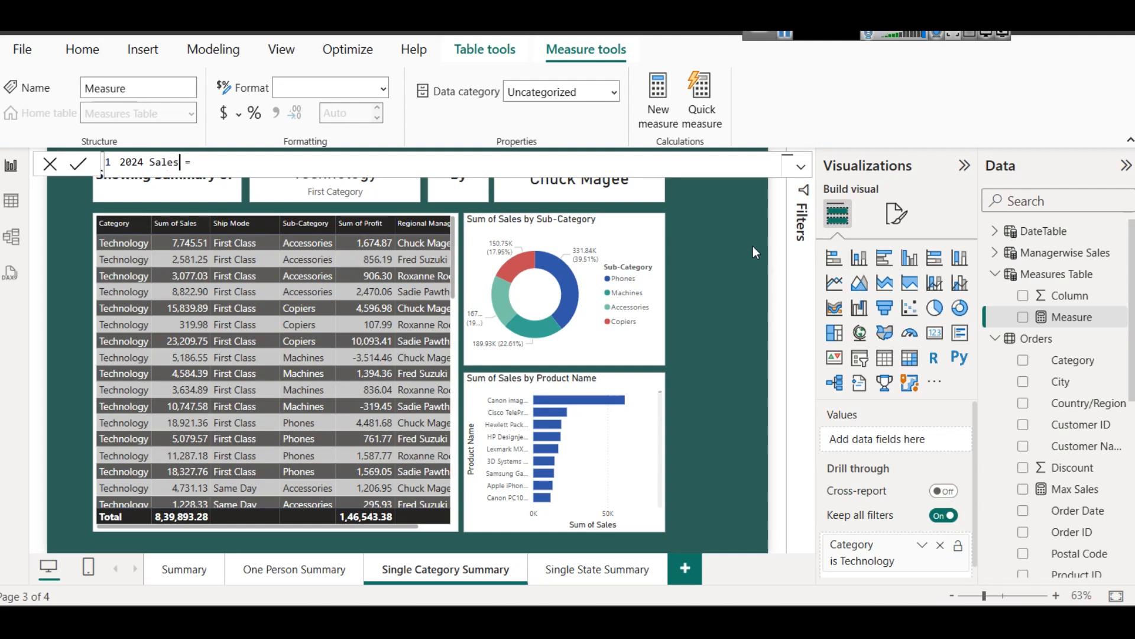
# Begin the 2024 Sales formula with CALCULATE and the expression SUM(Orders[Sales]).
pyautogui.press('End')
pyautogui.write('CALCULATE(')
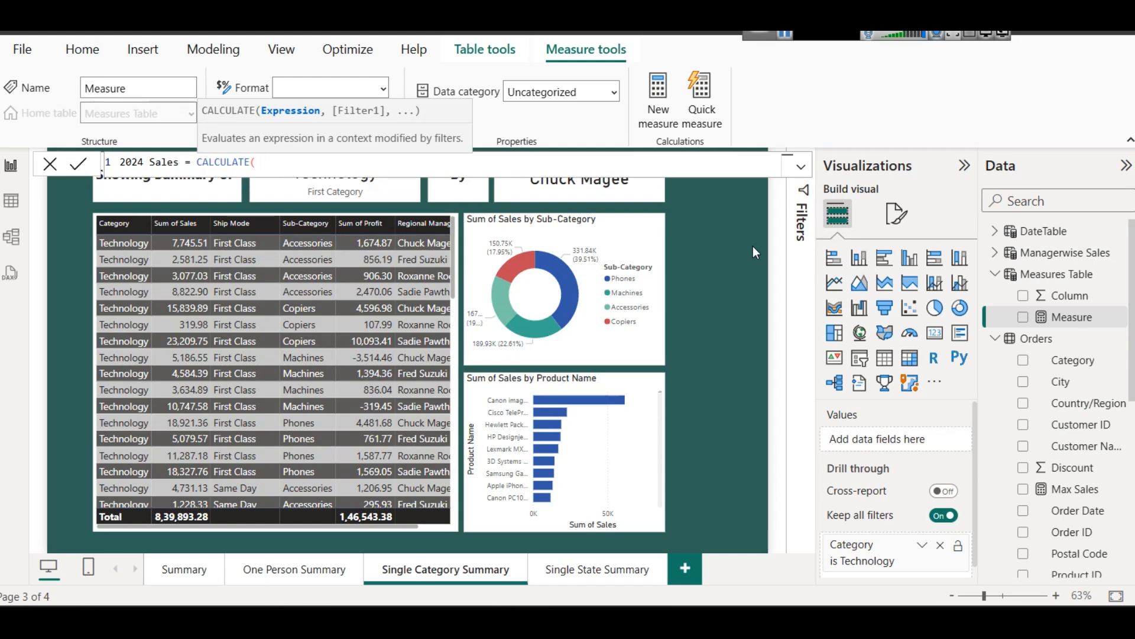
pyautogui.write('SUM(Sa')
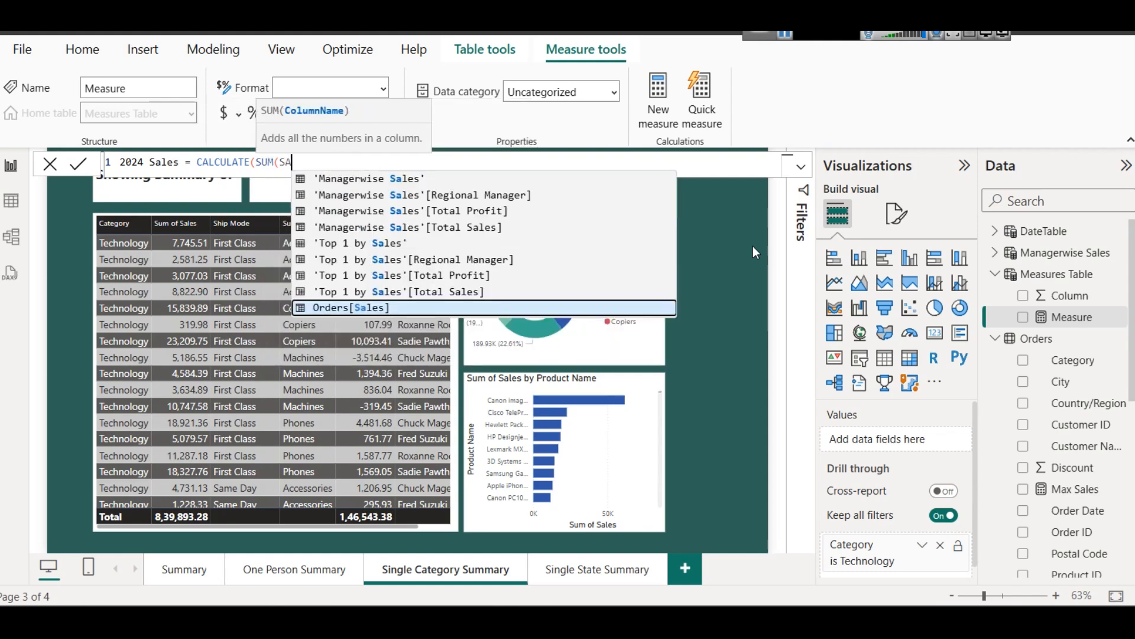
pyautogui.press('Tab')
pyautogui.write('),')
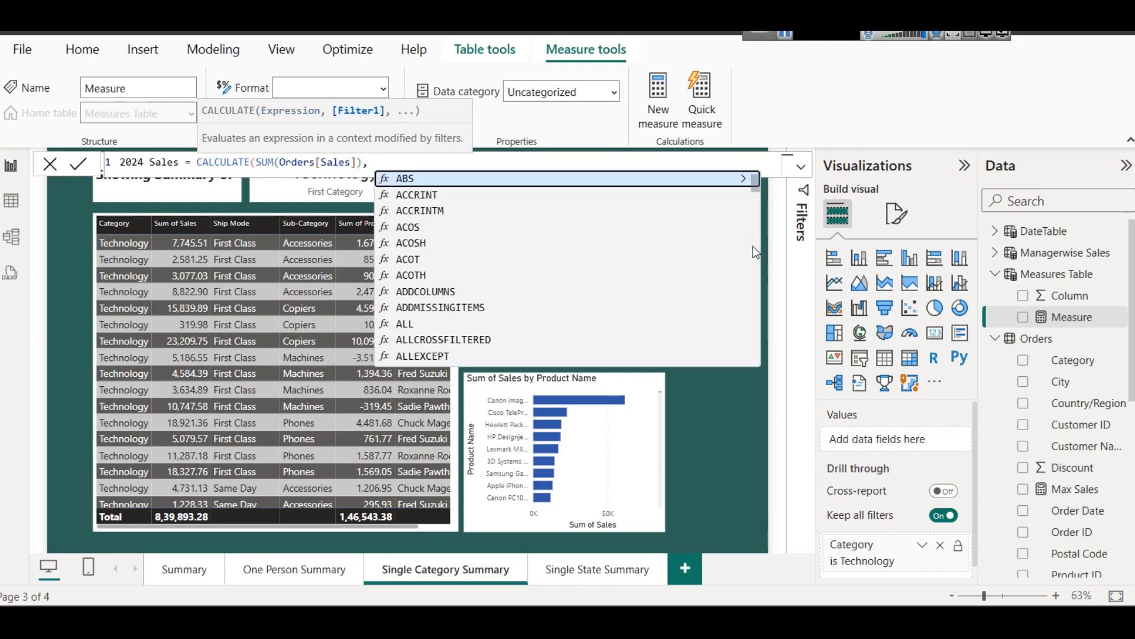
pyautogui.click(785, 38)
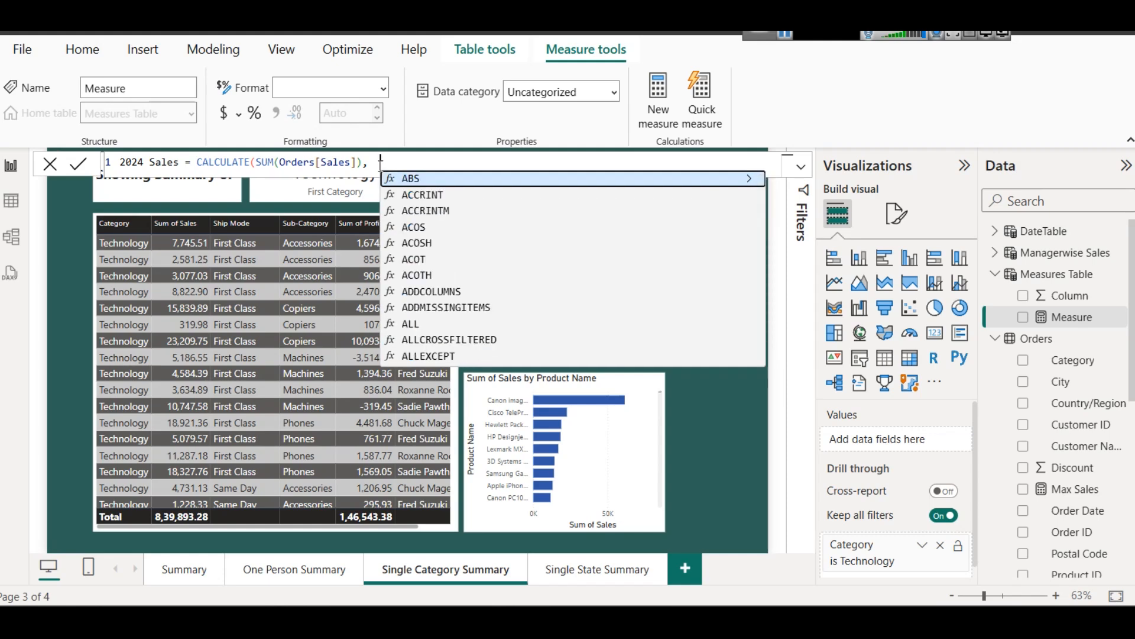
# Complete the 2024 Sales formula with the filter DateTable[DateYear] = 2024, copy the whole formula and commit the measure.
pyautogui.write('DAta')
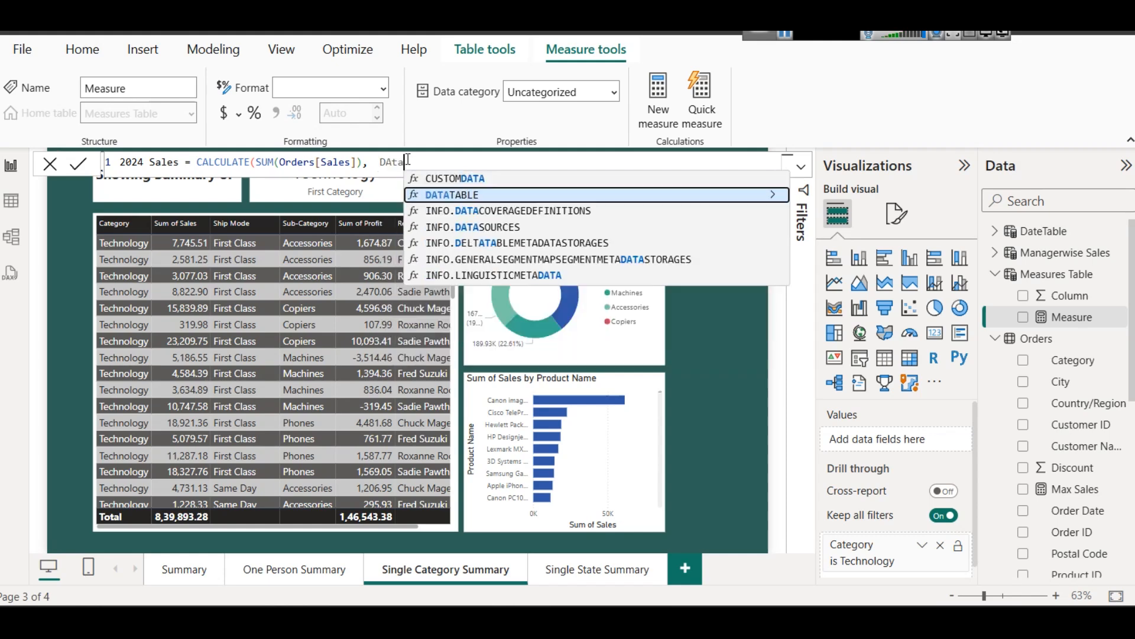
pyautogui.press('BackSpace')
pyautogui.press('BackSpace')
pyautogui.press('BackSpace')
pyautogui.write('at')
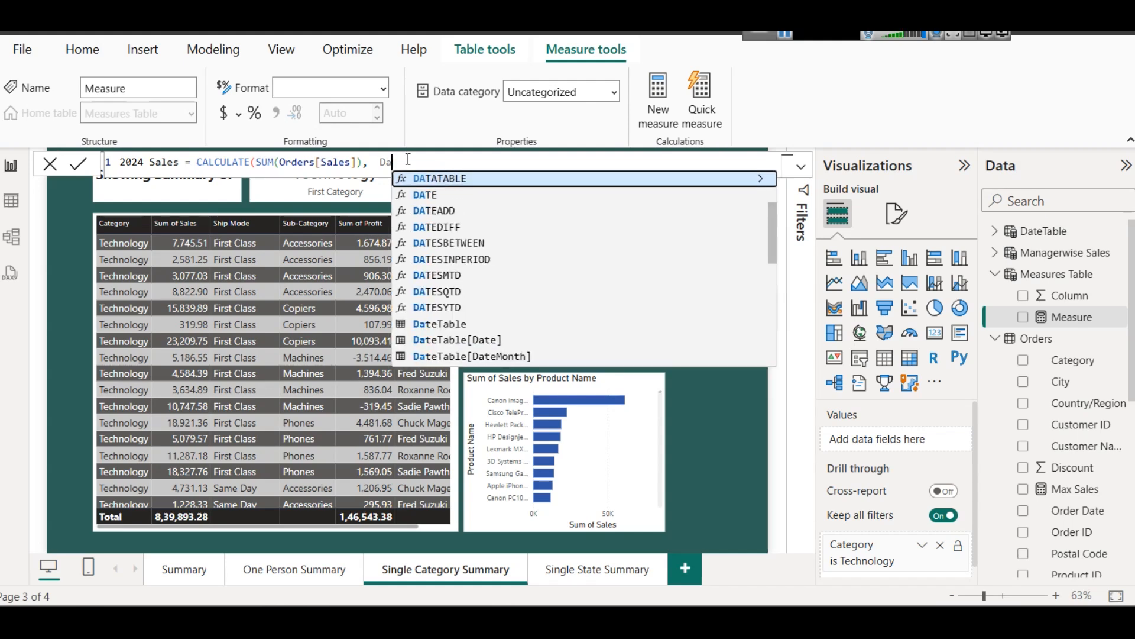
pyautogui.press('Down')
pyautogui.press('Down')
pyautogui.press('Down')
pyautogui.press('Down')
pyautogui.press('Down')
pyautogui.press('Down')
pyautogui.press('Down')
pyautogui.press('Down')
pyautogui.press('Down')
pyautogui.press('Down')
pyautogui.press('Down')
pyautogui.press('Down')
pyautogui.press('Tab')
pyautogui.write('= 2023')
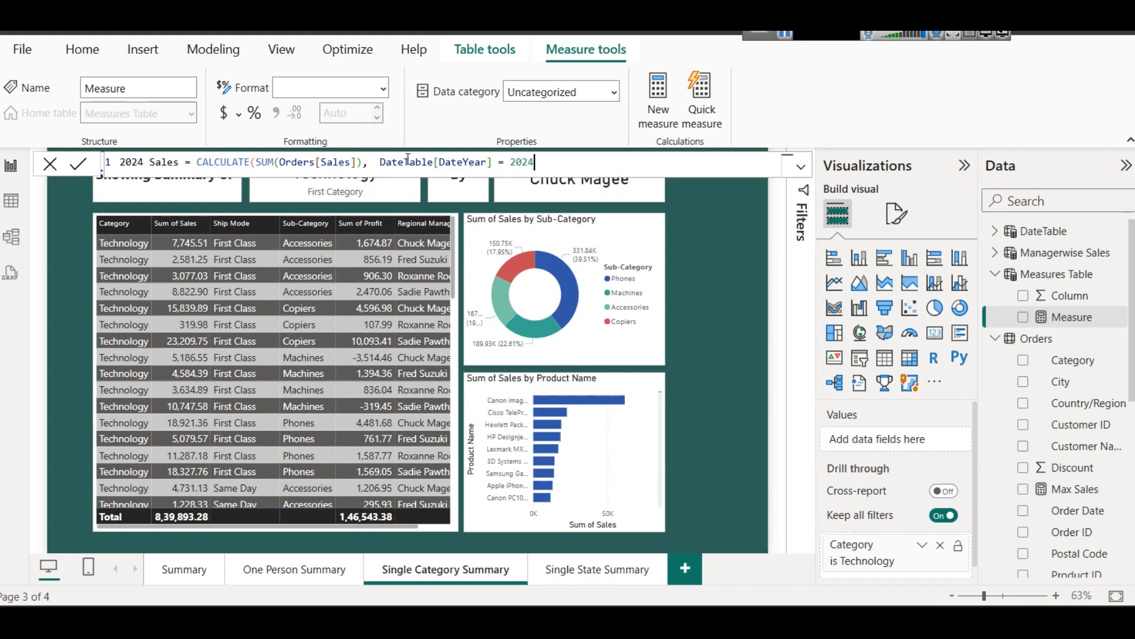
pyautogui.write(')')
pyautogui.hotkey('ctrl', 'a')
pyautogui.hotkey('ctrl', 'c')
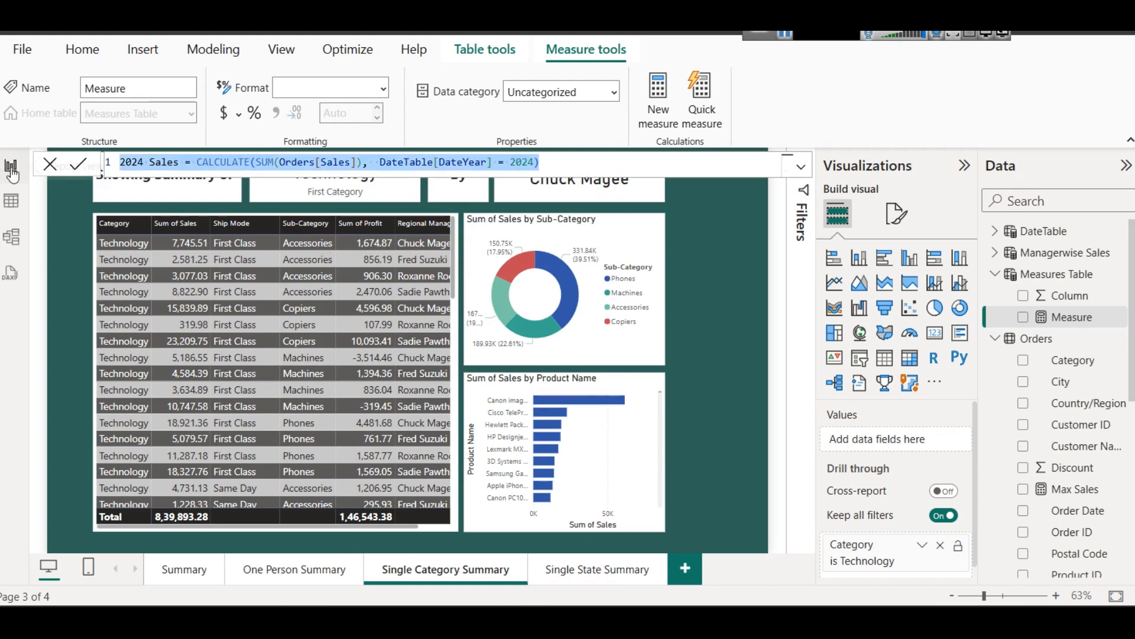
pyautogui.click(80, 168)
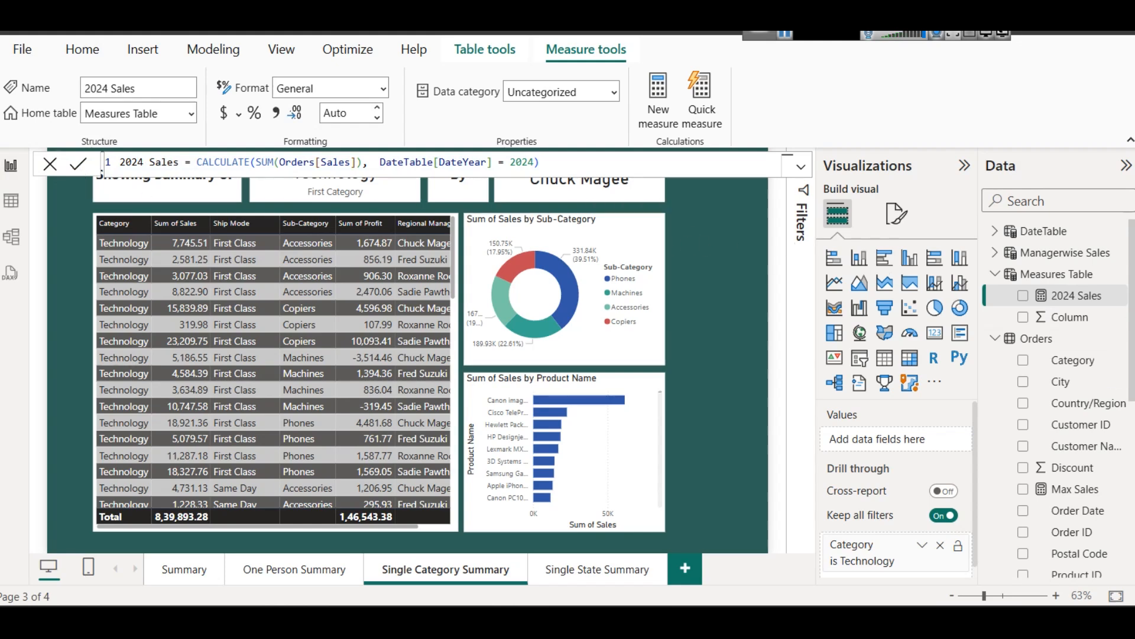
# Create a 2023 Sales measure in Measures Table from the copied formula, with the DateTable[DateYear] filter set to 2023.
pyautogui.rightClick(1054, 275)
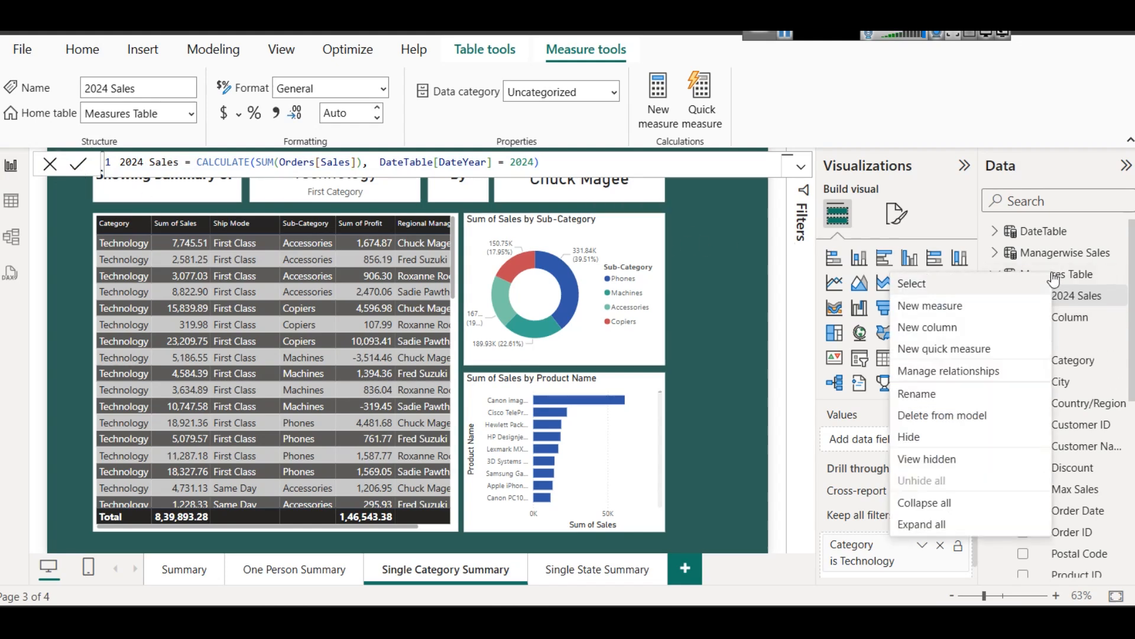
pyautogui.click(940, 305)
pyautogui.hotkey('ctrl', 'v')
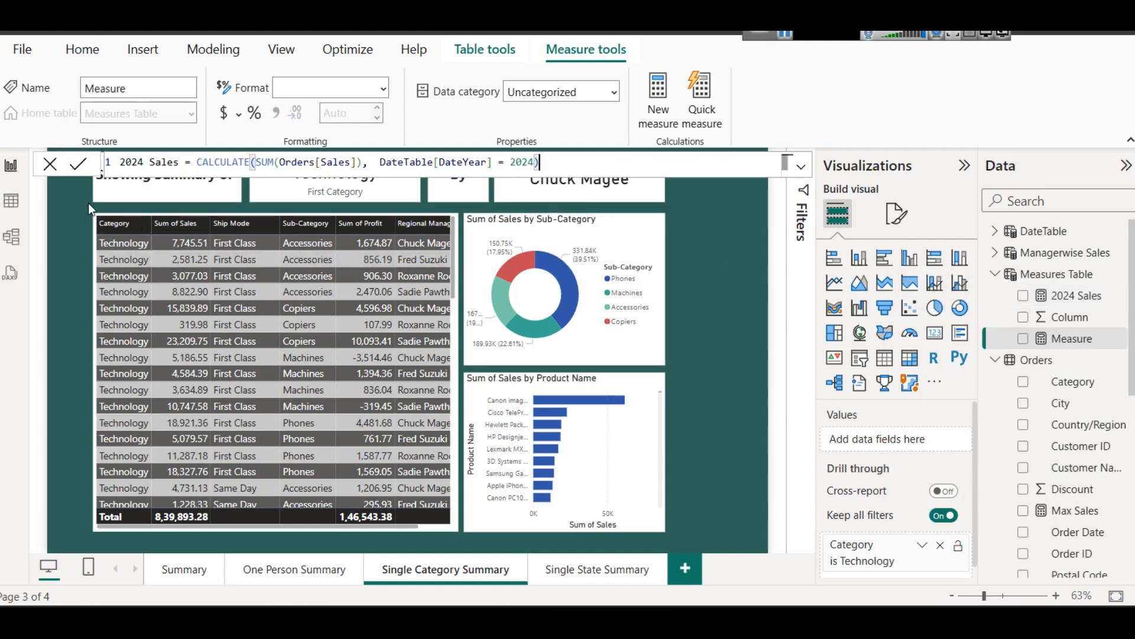
pyautogui.doubleClick(138, 162)
pyautogui.click(142, 162)
pyautogui.write('3')
pyautogui.press('BackSpace')
pyautogui.click(533, 163)
pyautogui.press('BackSpace')
pyautogui.write('3')
pyautogui.click(77, 165)
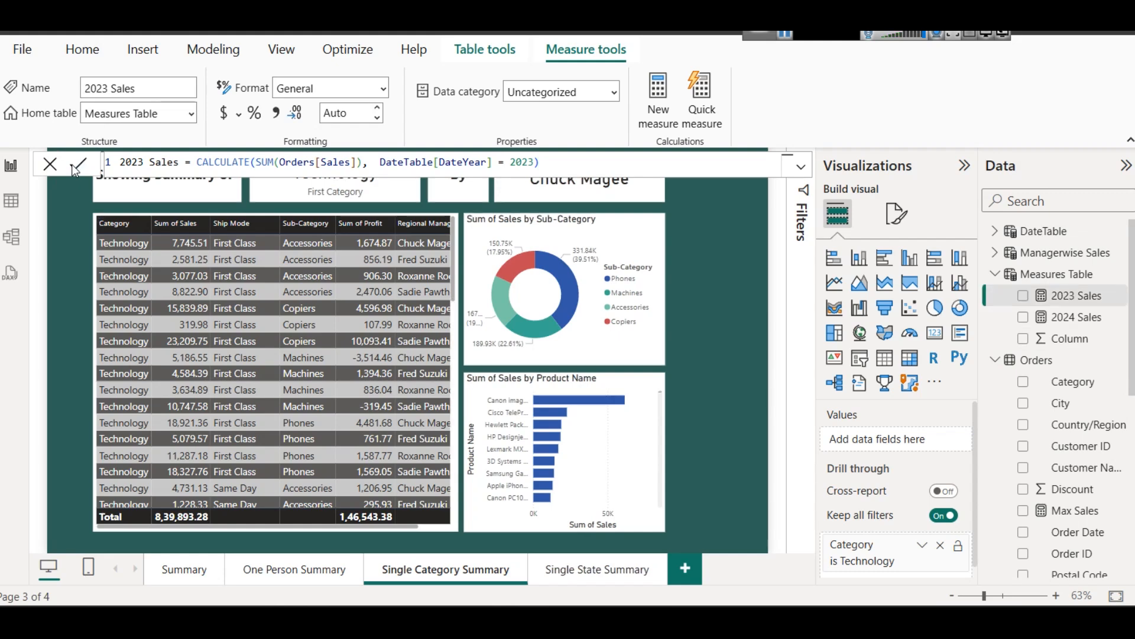
# Create another measure in Measures Table and name it Total Sales.
pyautogui.click(1059, 275)
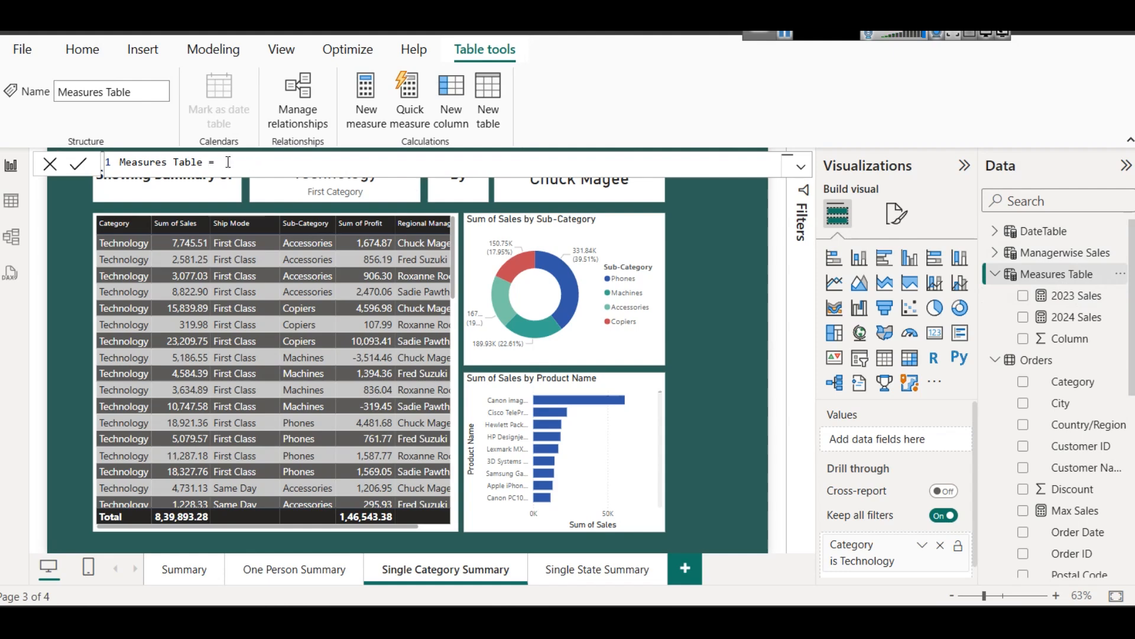
pyautogui.rightClick(1085, 273)
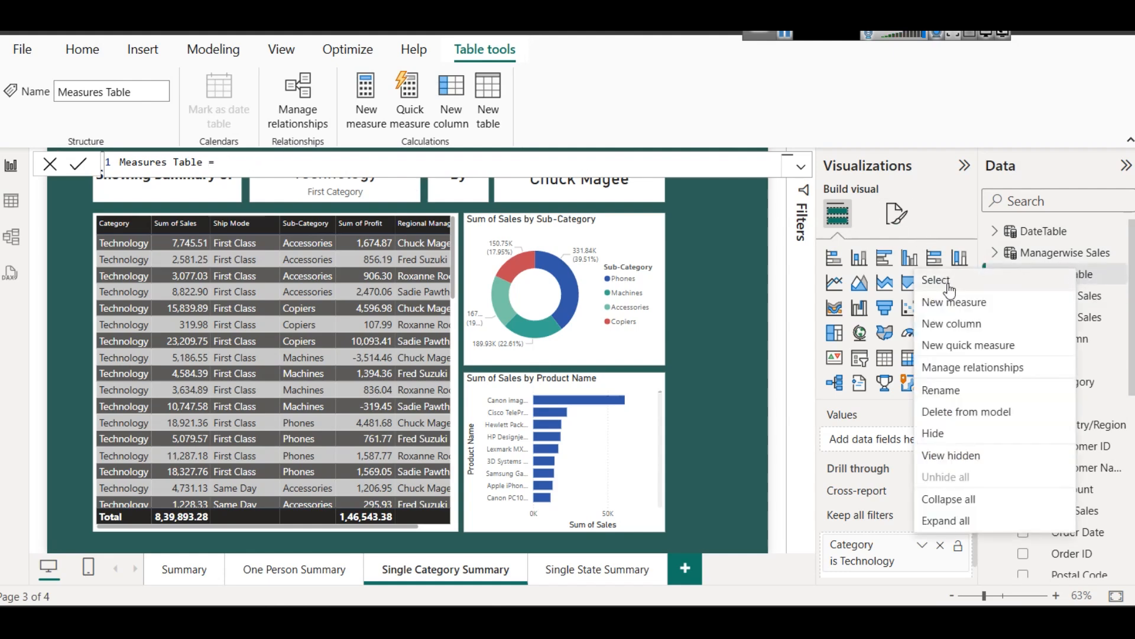
pyautogui.click(964, 301)
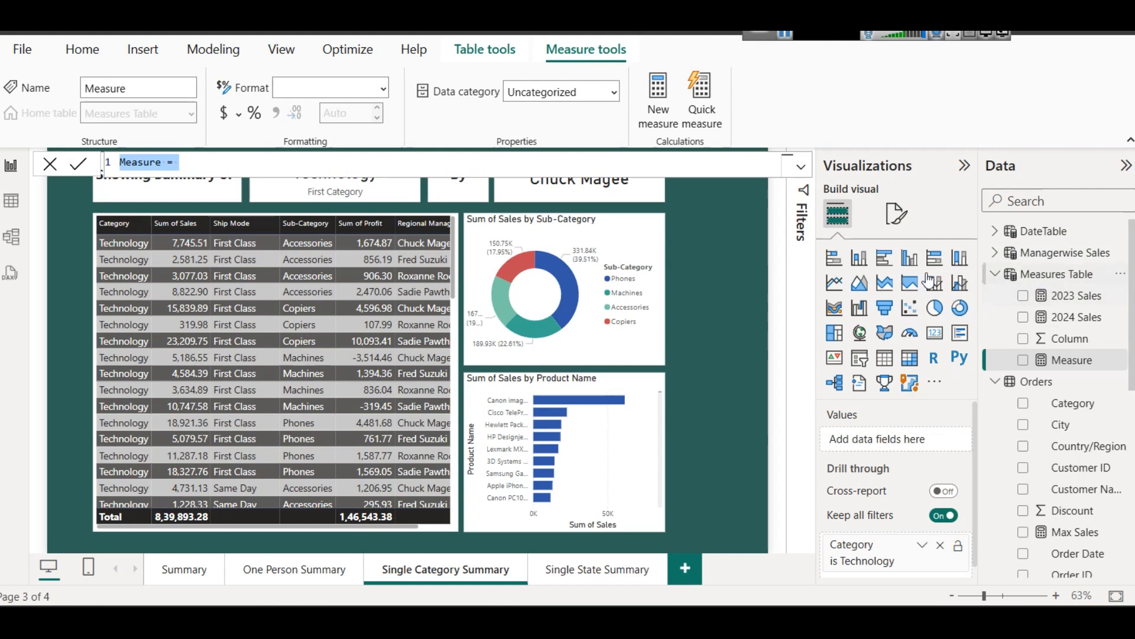
pyautogui.doubleClick(129, 162)
pyautogui.write('Total Sales')
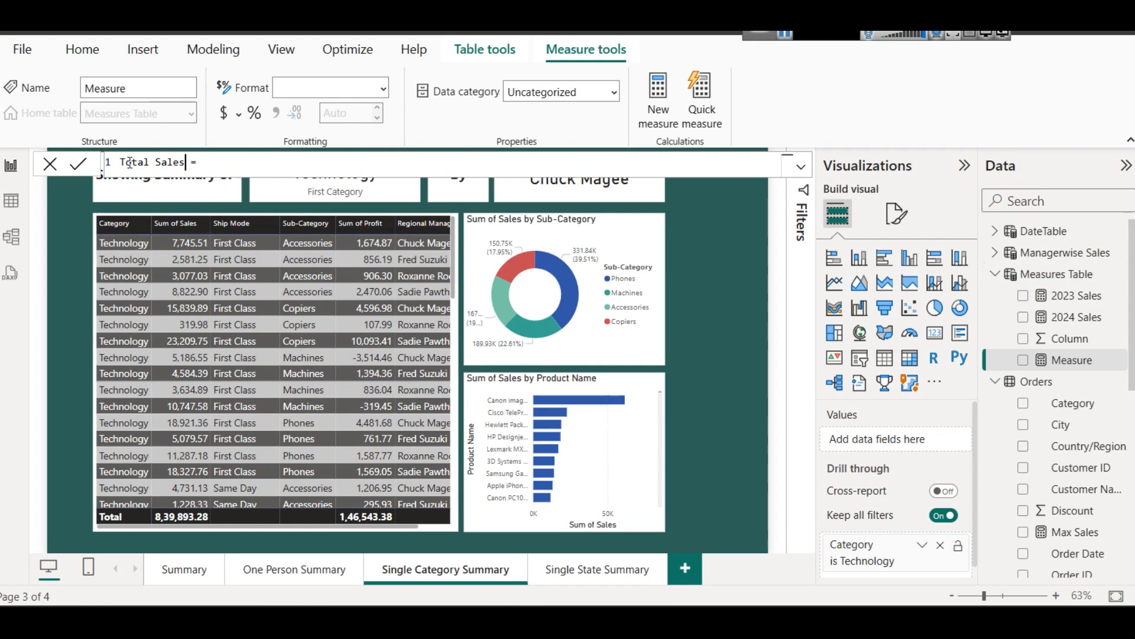
# Define Total Sales as SUM(Orders[Sales]) and commit the measure.
pyautogui.click(219, 164)
pyautogui.write('SUM(')
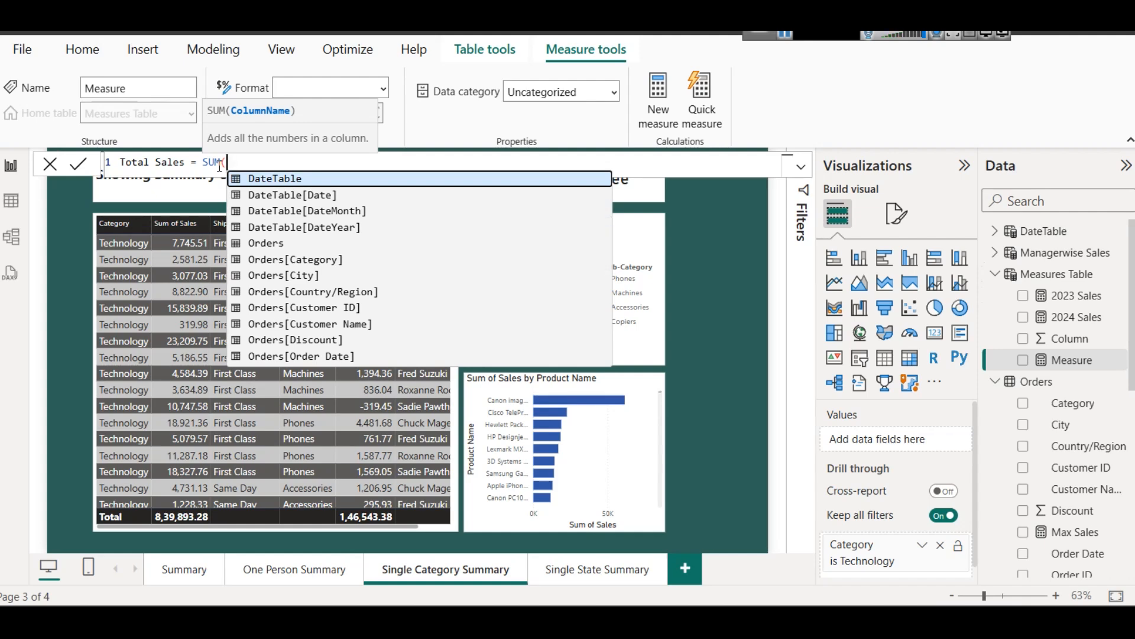
pyautogui.press('Down')
pyautogui.press('Down')
pyautogui.press('Down')
pyautogui.press('Down')
pyautogui.press('Down')
pyautogui.press('Down')
pyautogui.press('Down')
pyautogui.press('Down')
pyautogui.press('Down')
pyautogui.press('Down')
pyautogui.press('Down')
pyautogui.press('Down')
pyautogui.press('Down')
pyautogui.press('Down')
pyautogui.press('Down')
pyautogui.press('Down')
pyautogui.press('Down')
pyautogui.press('Down')
pyautogui.press('Down')
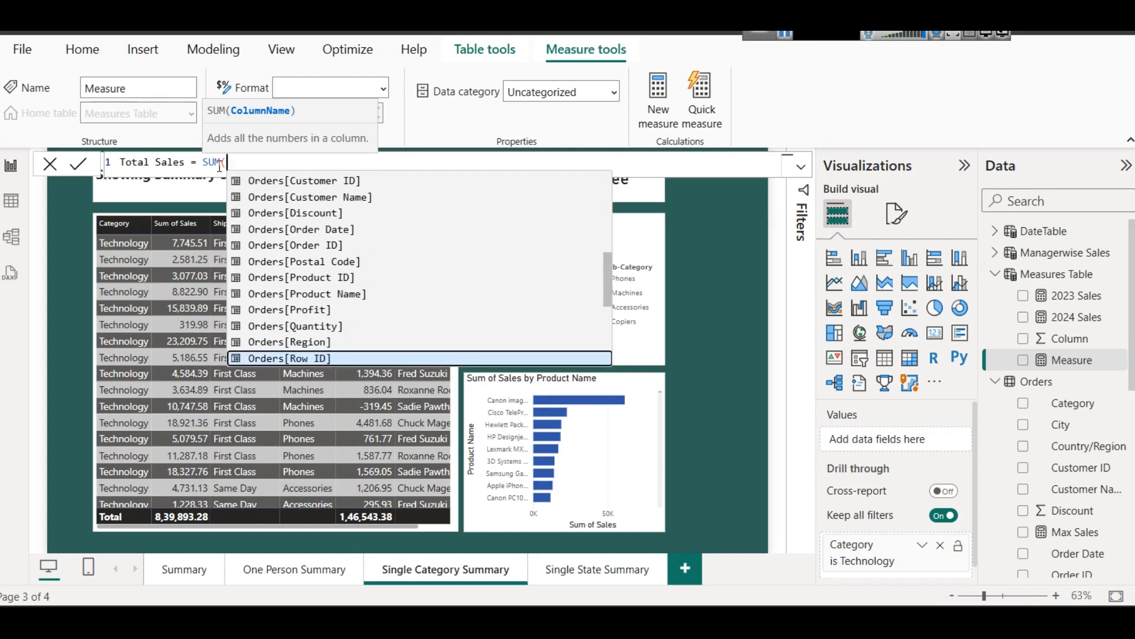
pyautogui.press('Down')
pyautogui.press('Down')
pyautogui.press('Down')
pyautogui.press('Up')
pyautogui.press('Up')
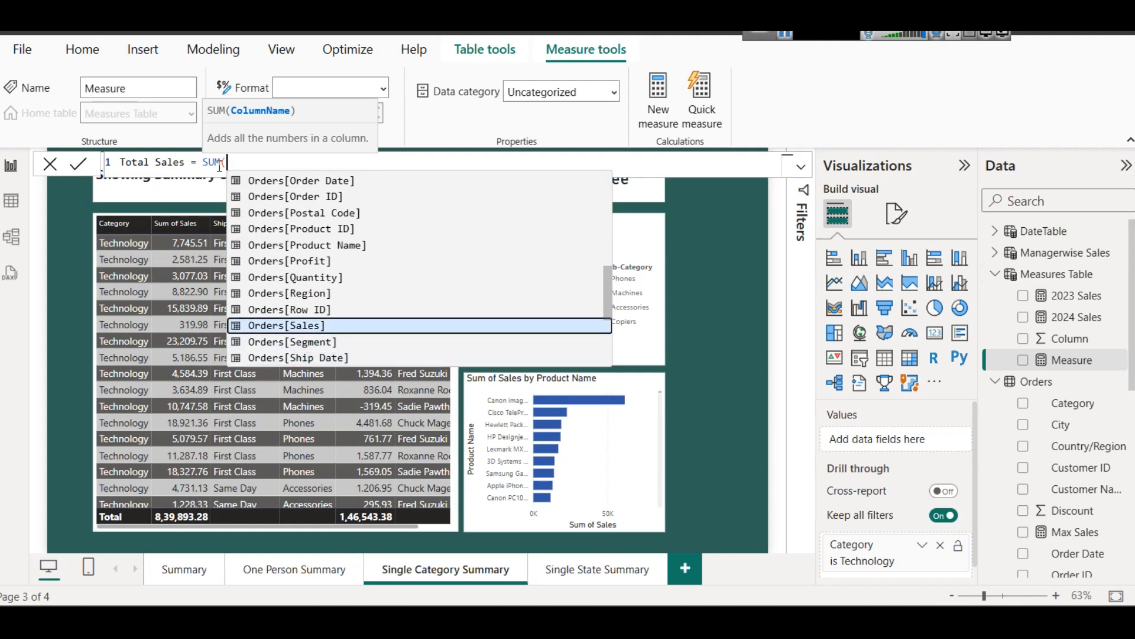
pyautogui.press('Tab')
pyautogui.write(')')
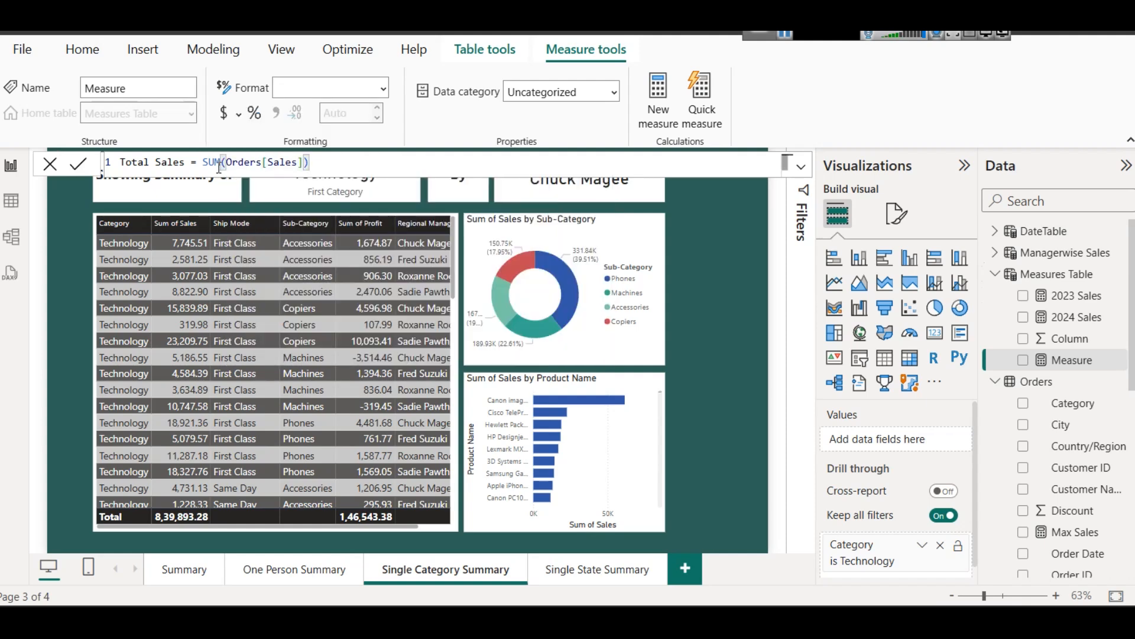
pyautogui.click(71, 164)
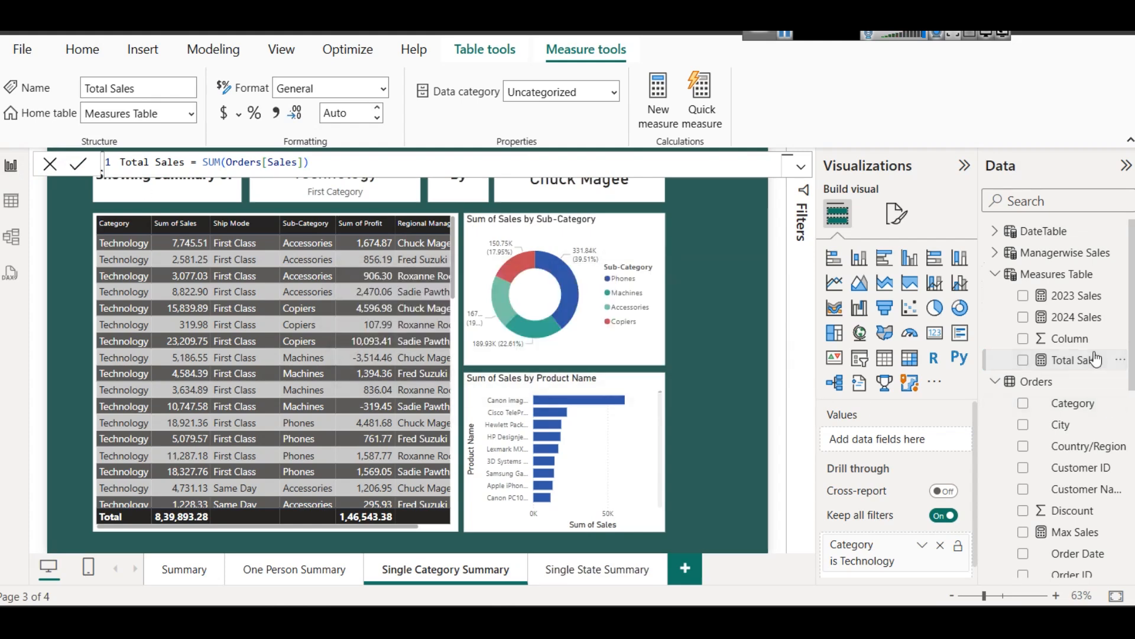
# Check the formulas of 2023 Sales and 2024 Sales, and add a new report page with its formatting options open.
pyautogui.click(1082, 296)
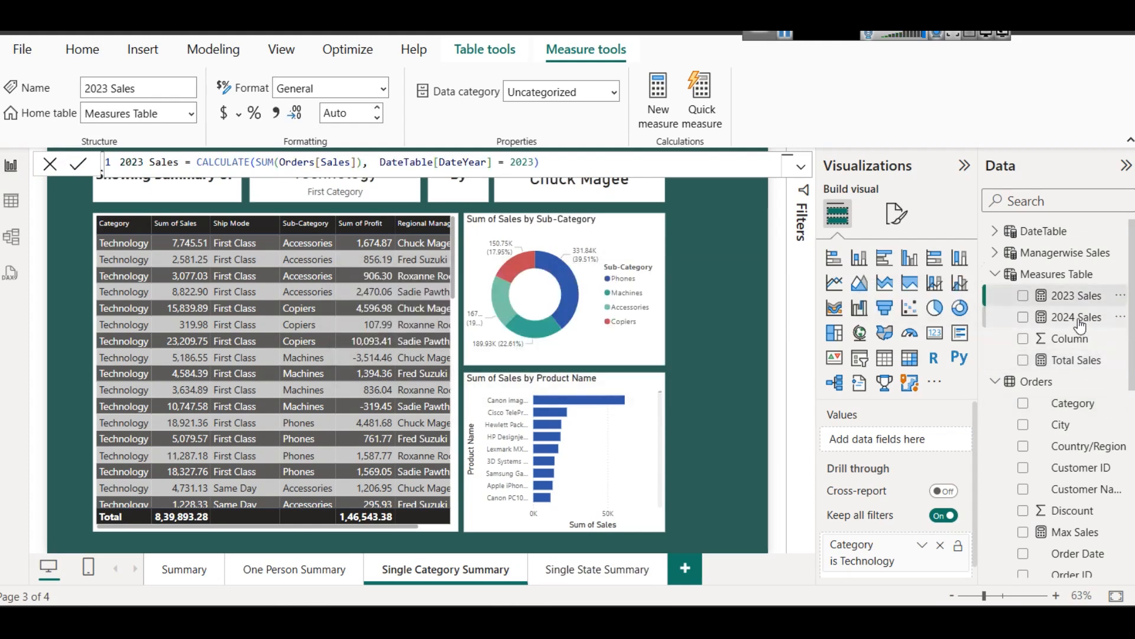
pyautogui.click(1080, 320)
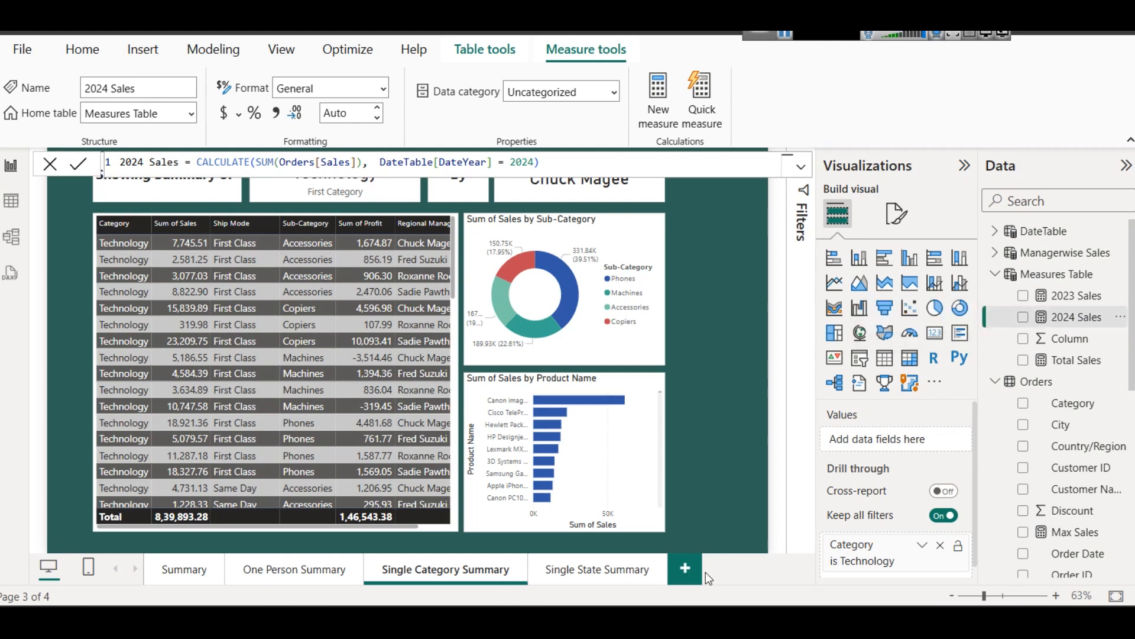
pyautogui.click(685, 569)
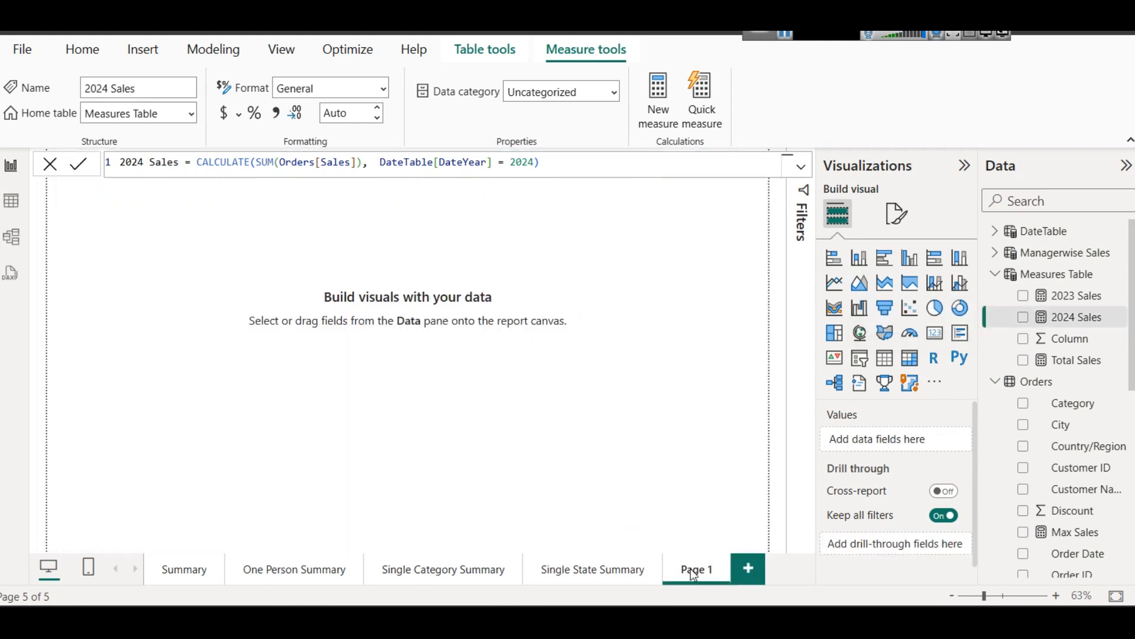
pyautogui.click(897, 213)
pyautogui.click(882, 386)
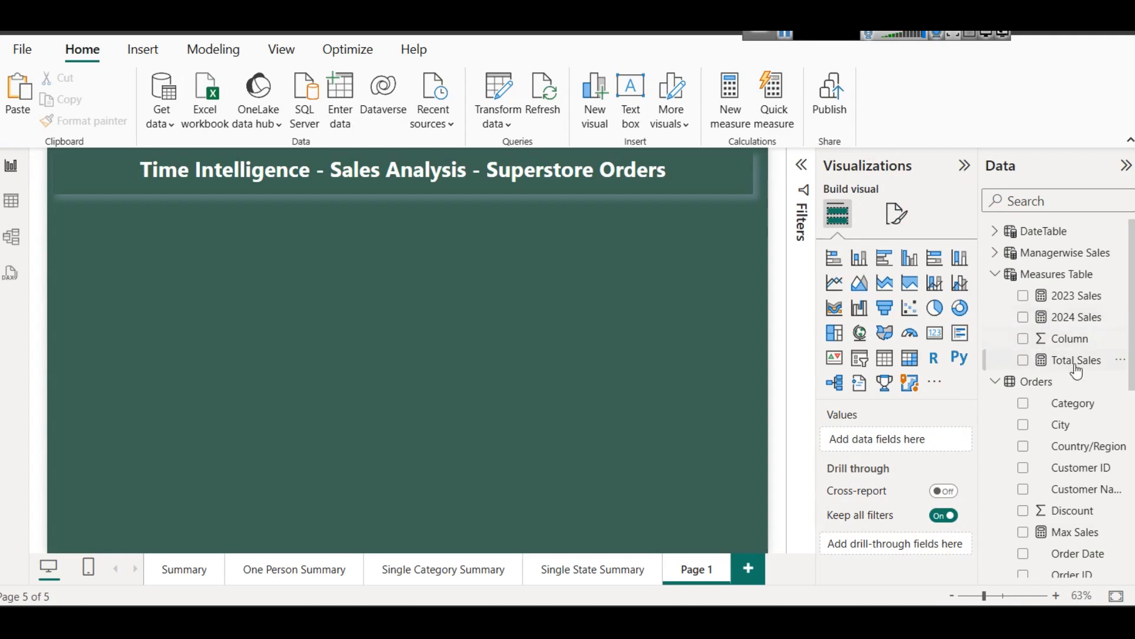
# Look through the measures in Measures Table and the fields of the Orders table.
pyautogui.click(1083, 297)
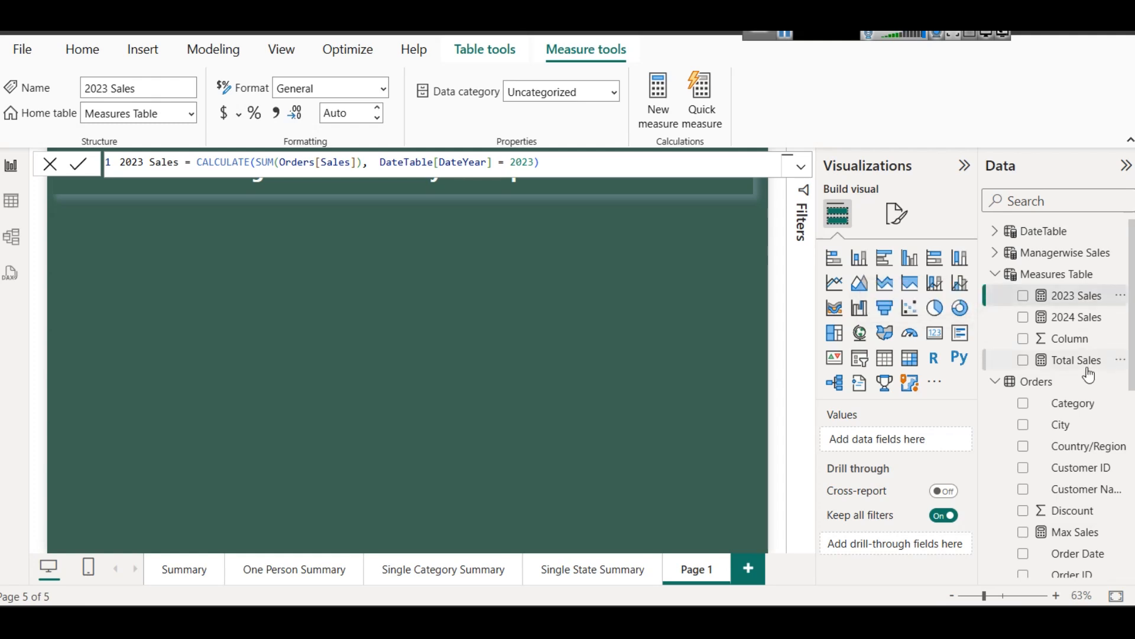
pyautogui.scroll(-3, 1098, 471)
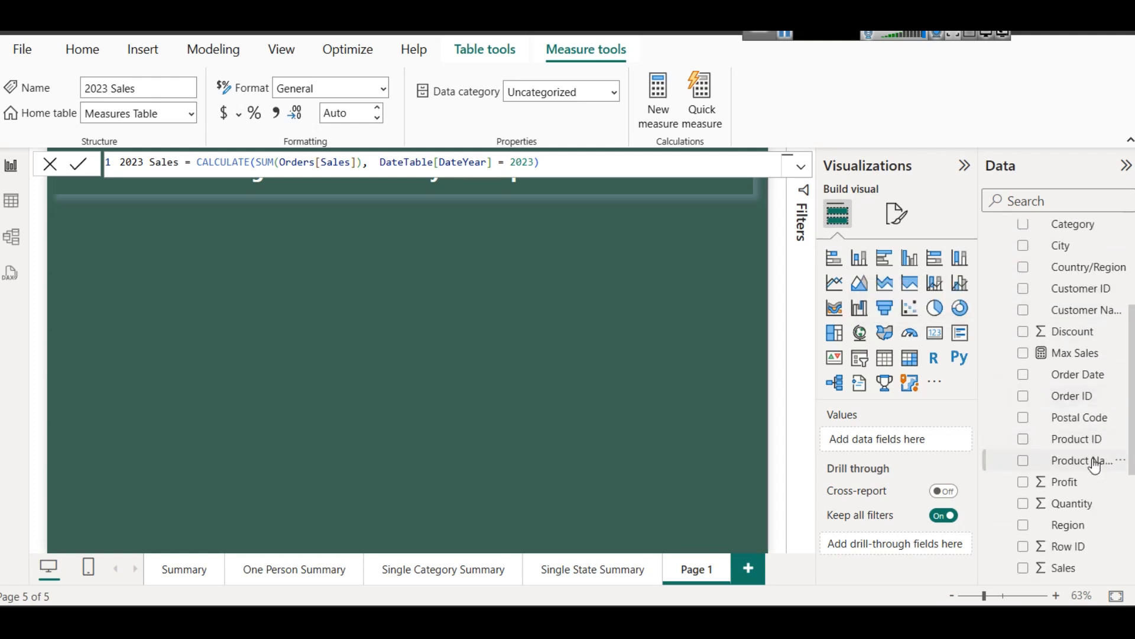
pyautogui.scroll(-3, 1095, 465)
pyautogui.scroll(-1, 1092, 461)
pyautogui.scroll(3, 1091, 460)
pyautogui.scroll(2, 1097, 462)
pyautogui.click(1068, 317)
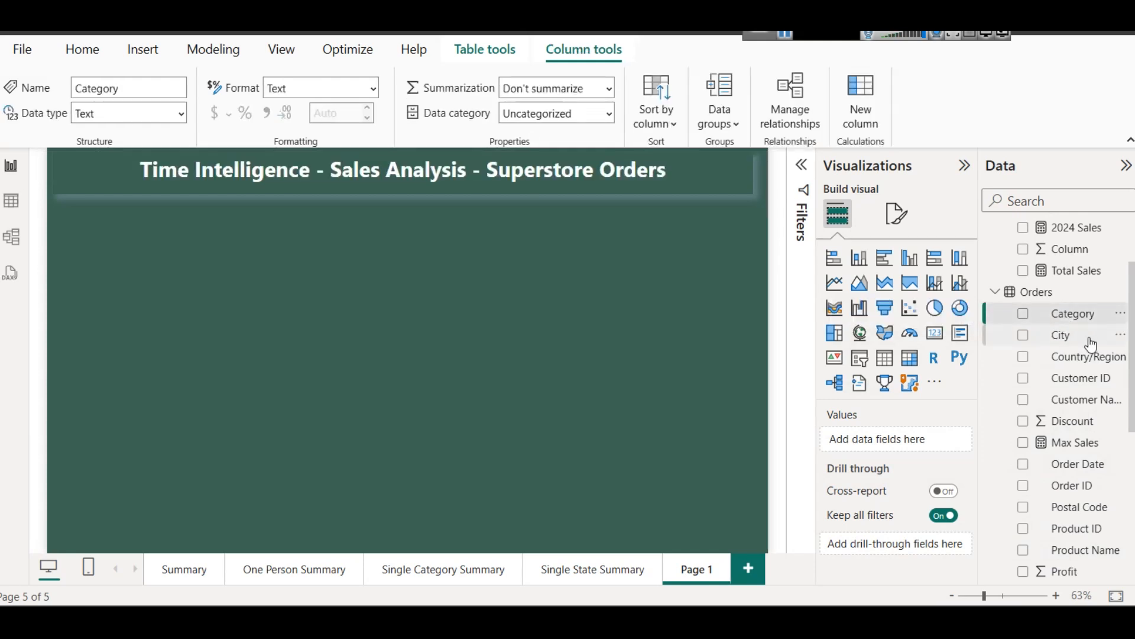
pyautogui.scroll(2, 1091, 343)
pyautogui.click(1057, 275)
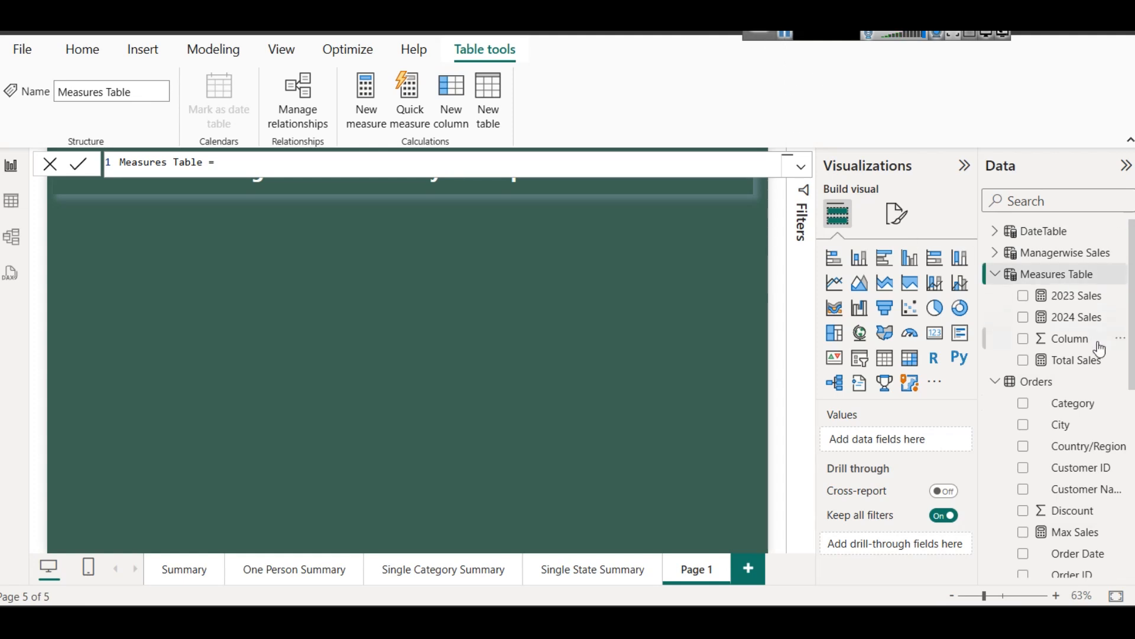
# Create a measure in Measures Table from a copy of the 2024 Sales formula and name it 2024 Furnitures Sales.
pyautogui.click(1077, 317)
pyautogui.click(558, 162)
pyautogui.hotkey('ctrl', 'a')
pyautogui.hotkey('ctrl', 'c')
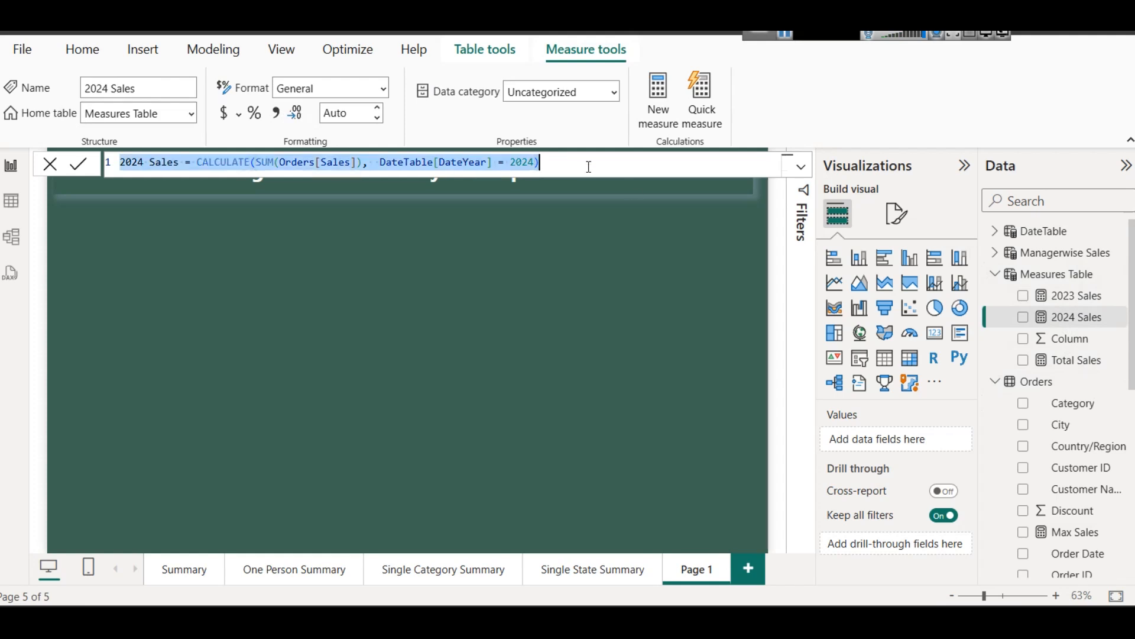
pyautogui.rightClick(1061, 281)
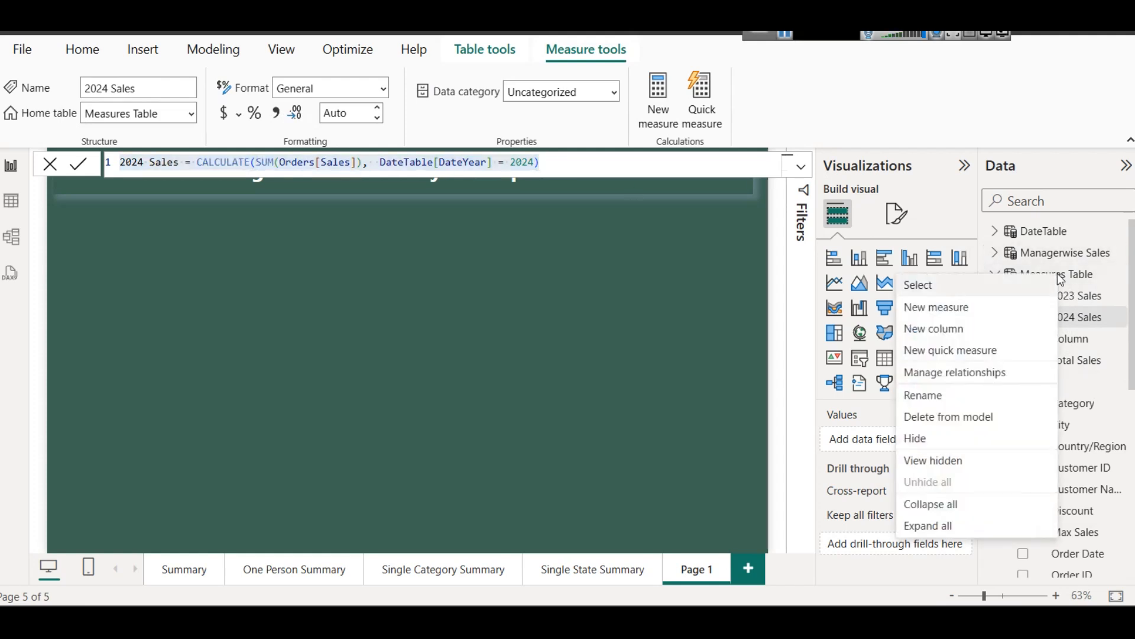
pyautogui.click(976, 307)
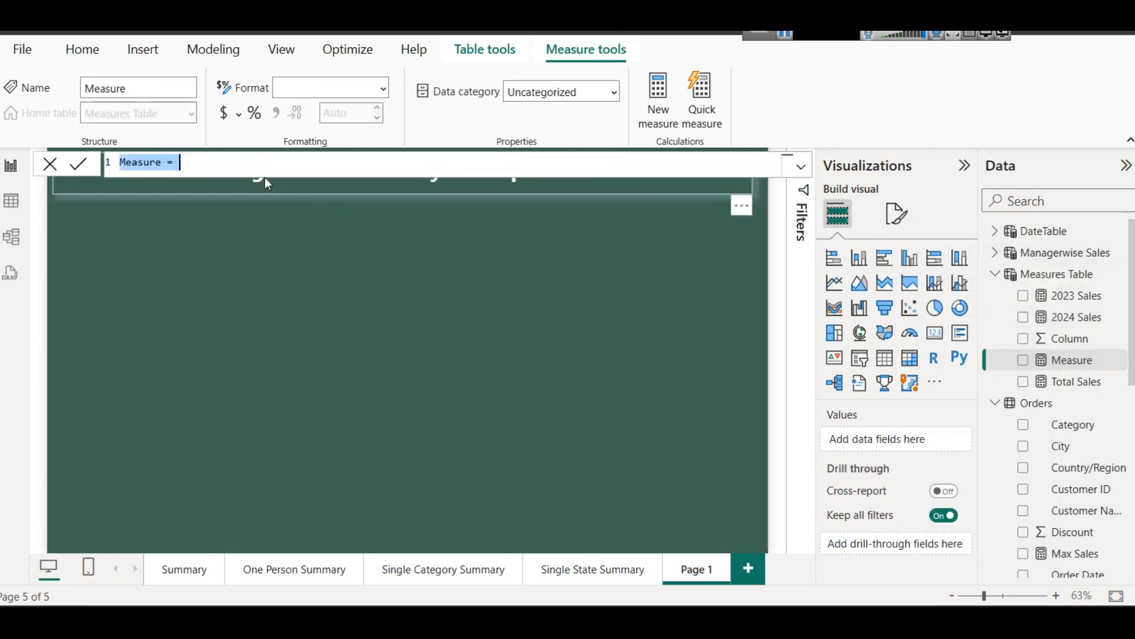
pyautogui.hotkey('ctrl', 'v')
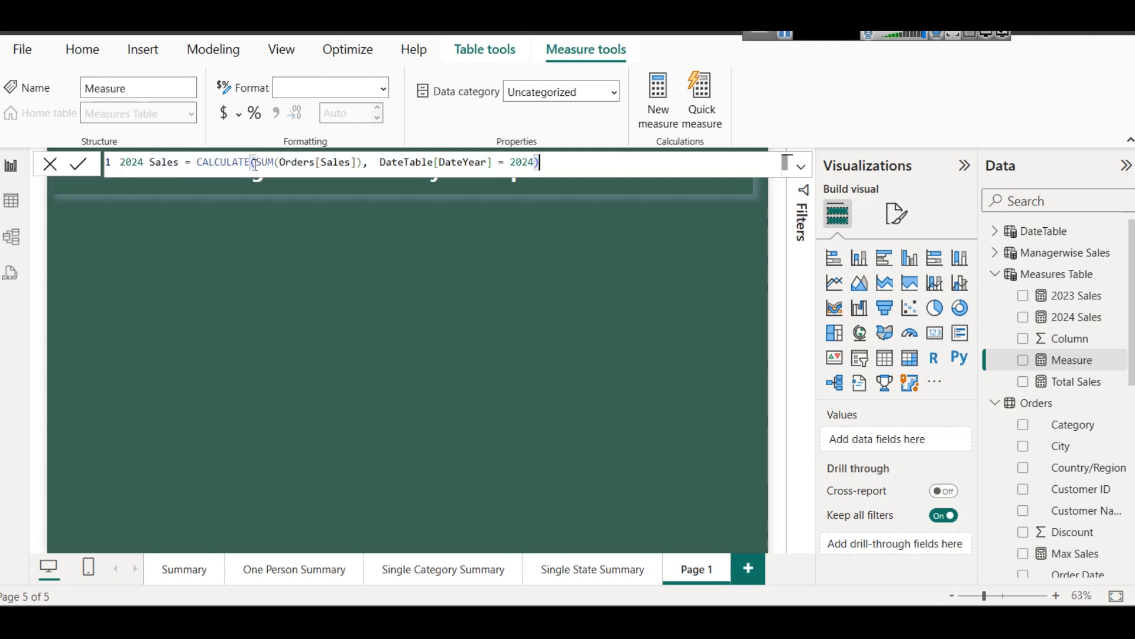
pyautogui.click(150, 163)
pyautogui.write('Furnitures')
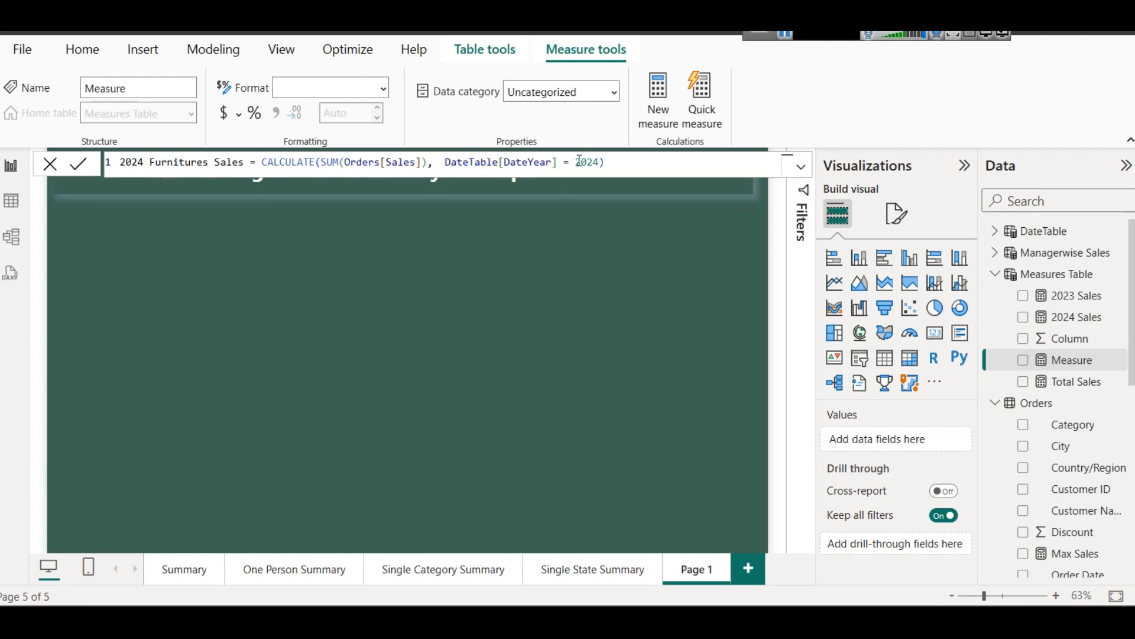
# Add the filter Orders[Category] = "Furnitutre" after the DateYear condition in the 2024 Furnitures Sales formula and commit the measure.
pyautogui.click(599, 162)
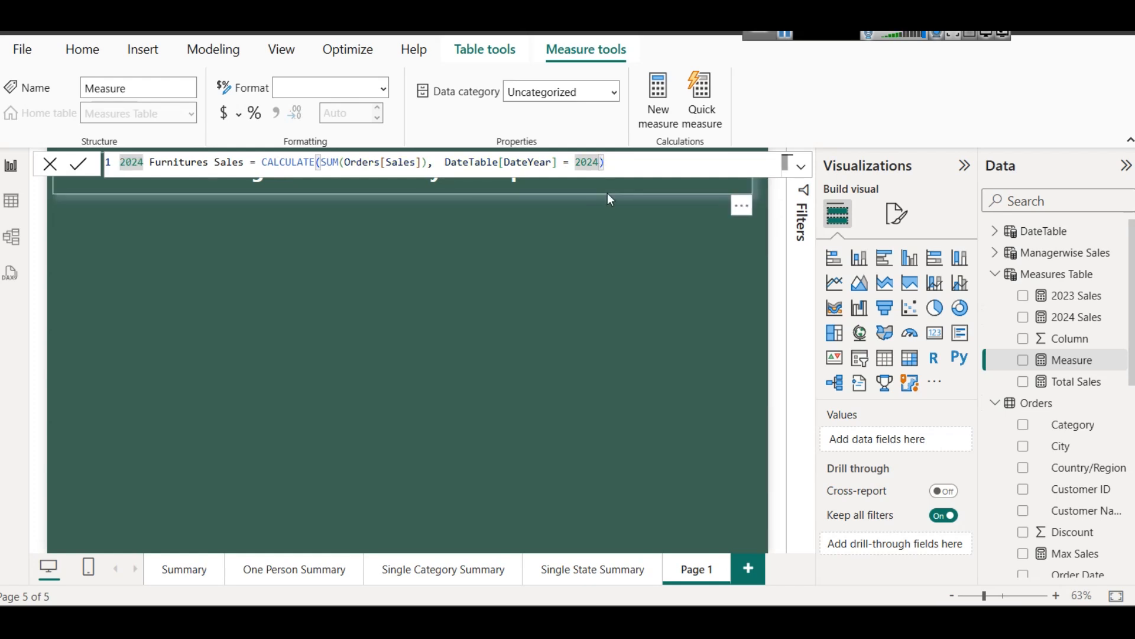
pyautogui.write(', ')
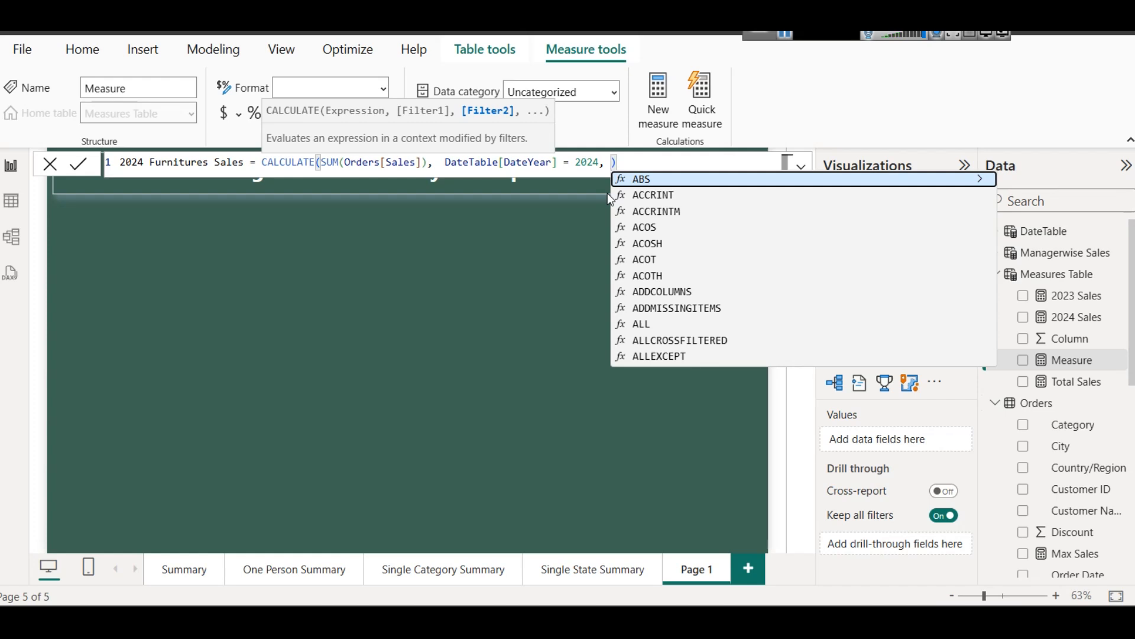
pyautogui.write('Orde')
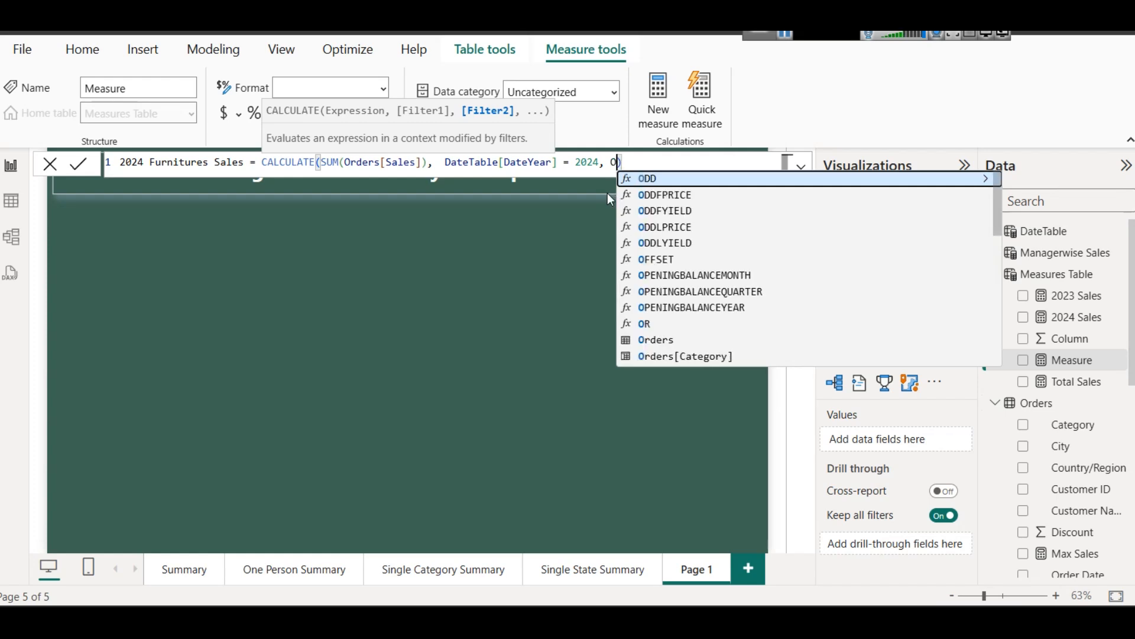
pyautogui.press('Down')
pyautogui.press('Down')
pyautogui.press('Down')
pyautogui.press('Down')
pyautogui.press('Down')
pyautogui.press('Down')
pyautogui.press('Down')
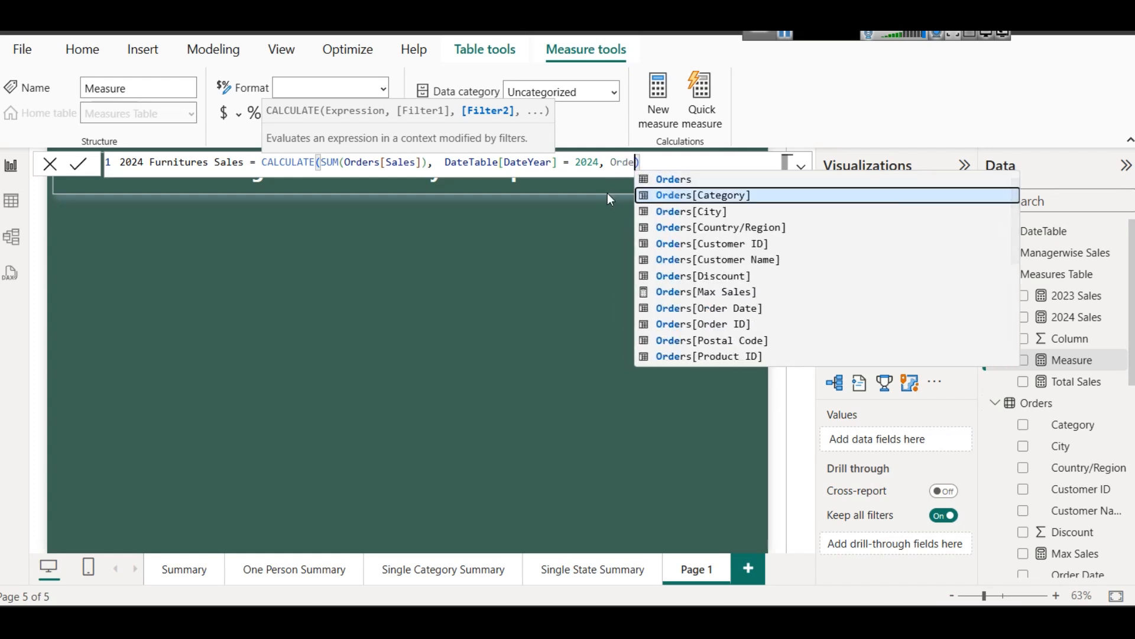
pyautogui.press('Up')
pyautogui.press('Up')
pyautogui.press('Up')
pyautogui.press('Up')
pyautogui.press('Up')
pyautogui.press('Up')
pyautogui.press('Tab')
pyautogui.write('= "')
pyautogui.write('Furn')
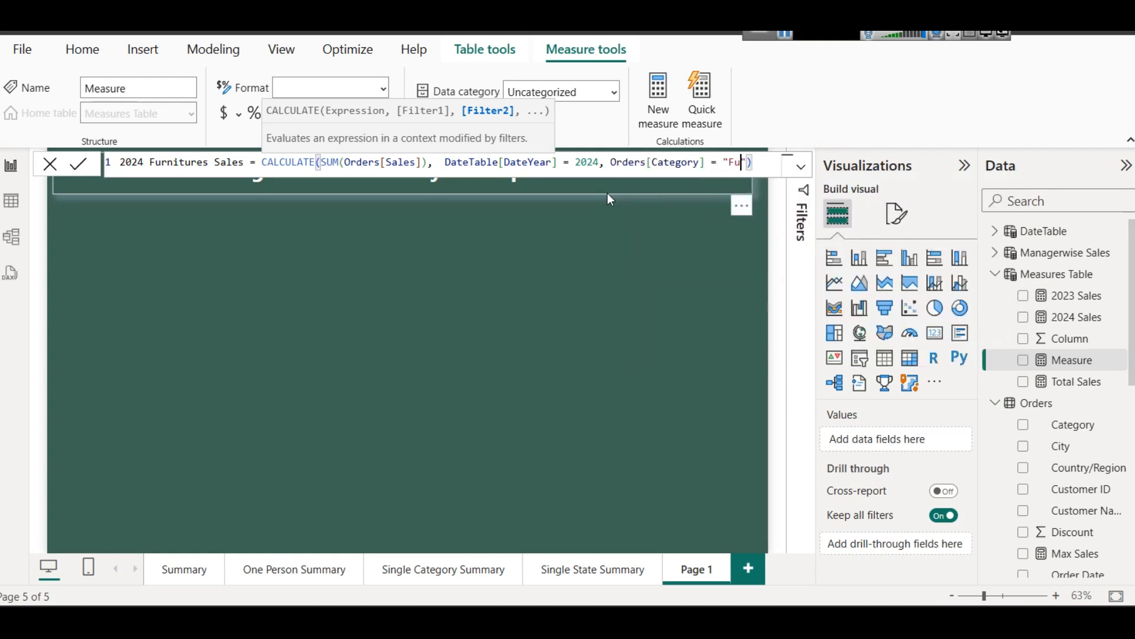
pyautogui.write('itutre')
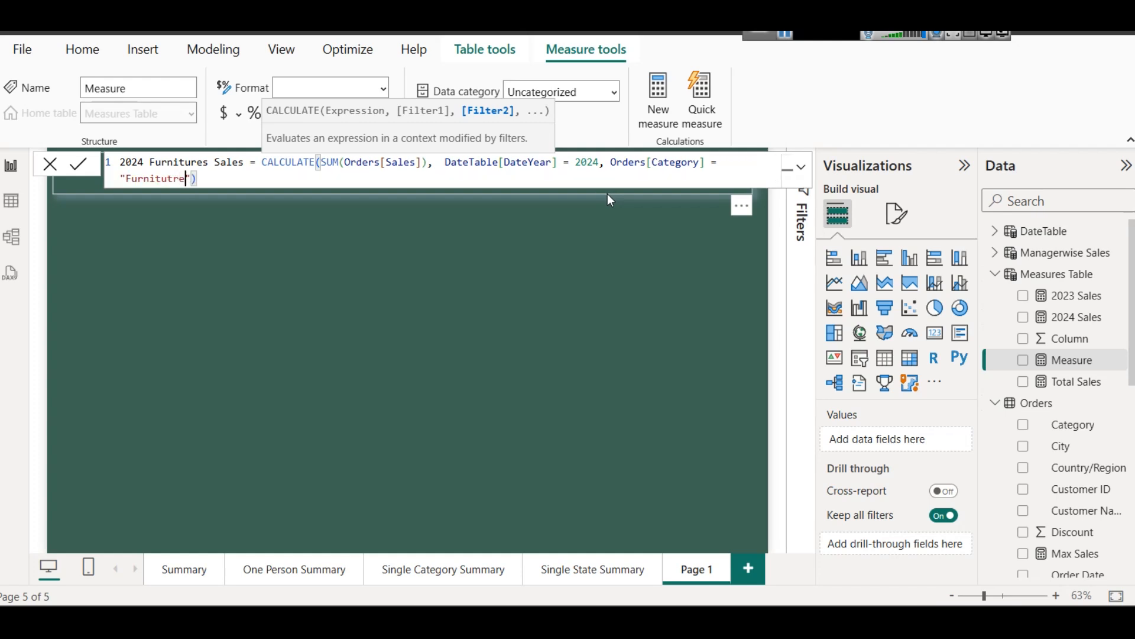
pyautogui.press('Return')
pyautogui.click(321, 180)
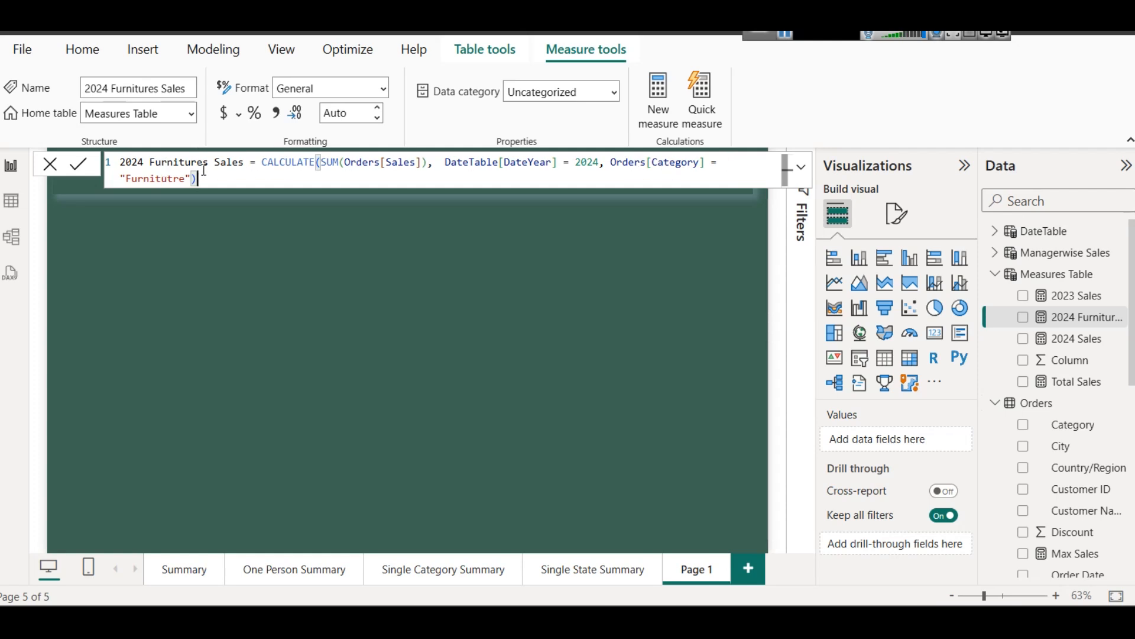
pyautogui.click(86, 167)
pyautogui.click(321, 161)
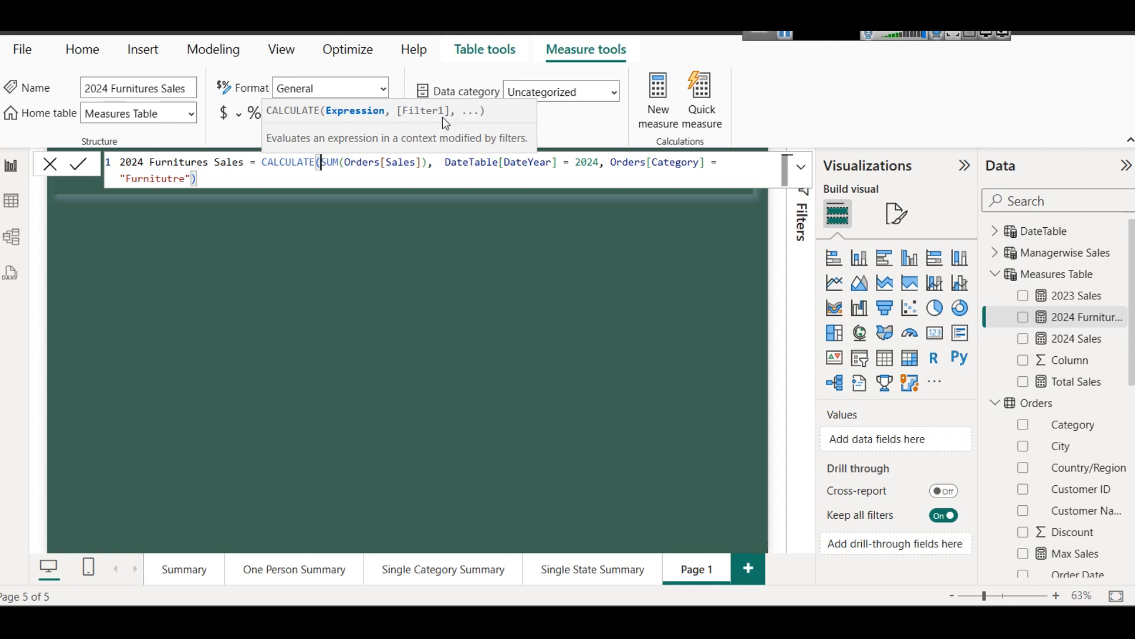
pyautogui.click(512, 258)
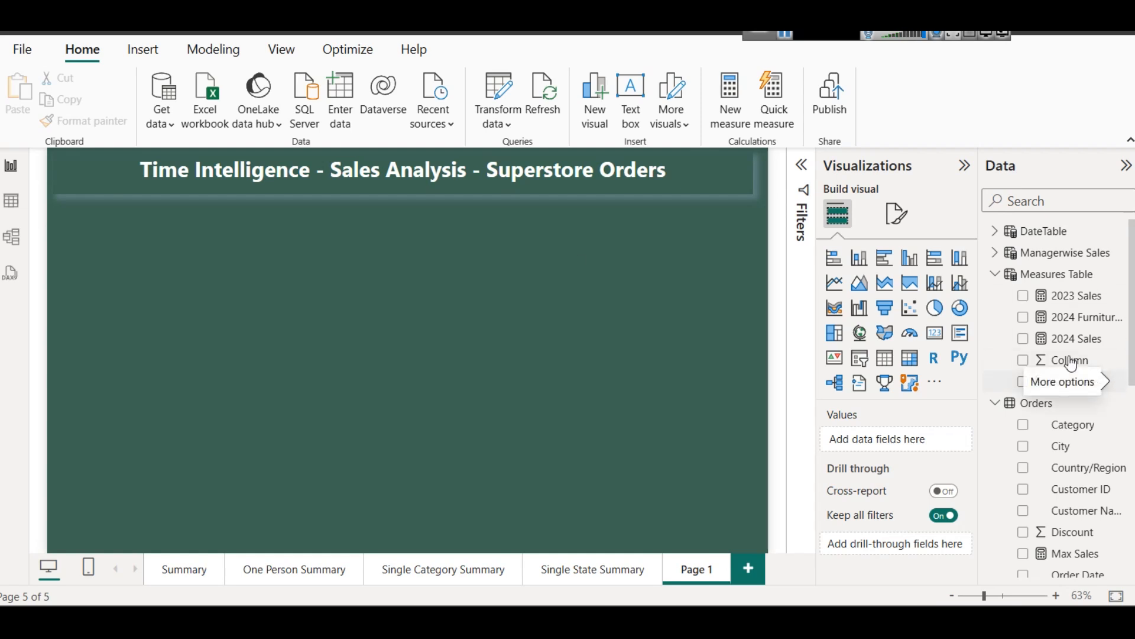
# Insert a line chart below the page title and resize it to fill the left half of the page width.
pyautogui.click(834, 284)
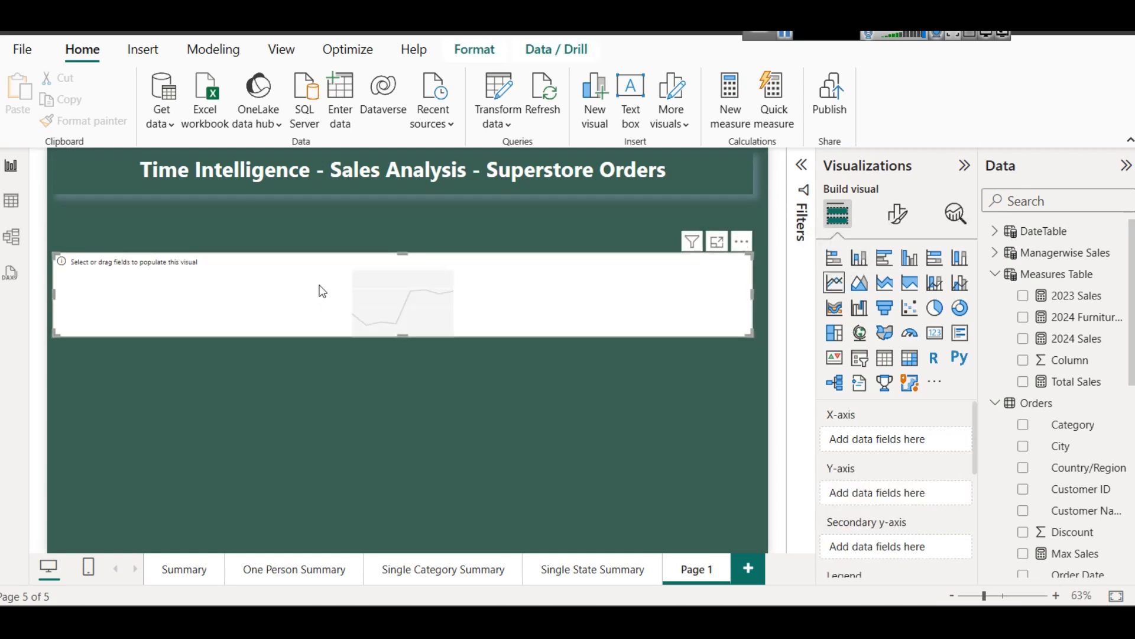
pyautogui.moveTo(403, 253); pyautogui.dragTo(402, 215)
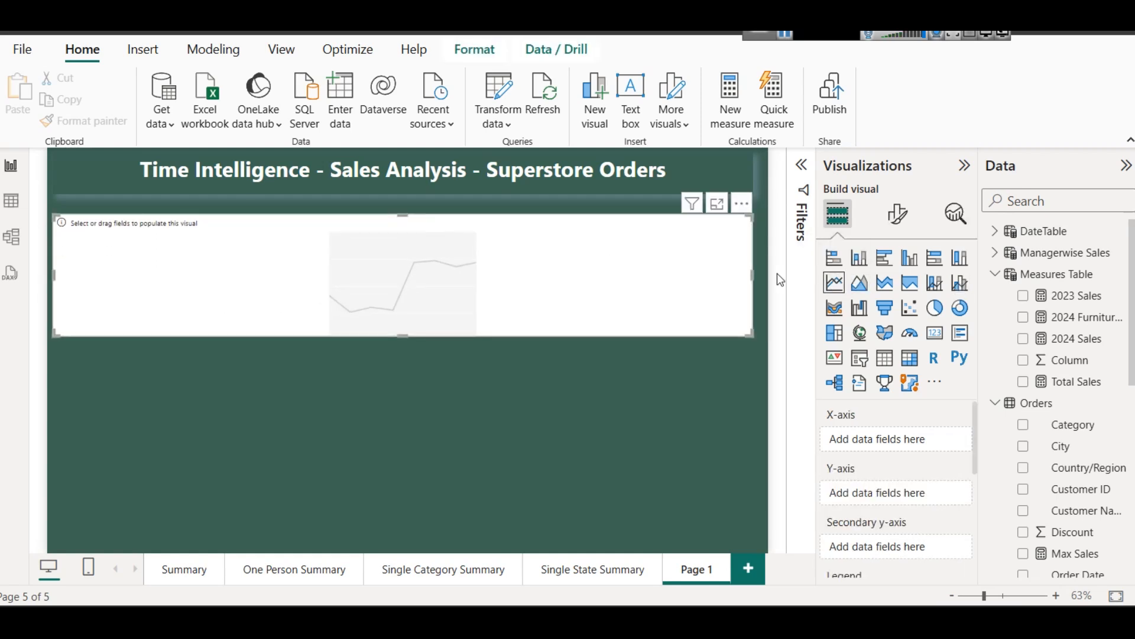
pyautogui.click(755, 276)
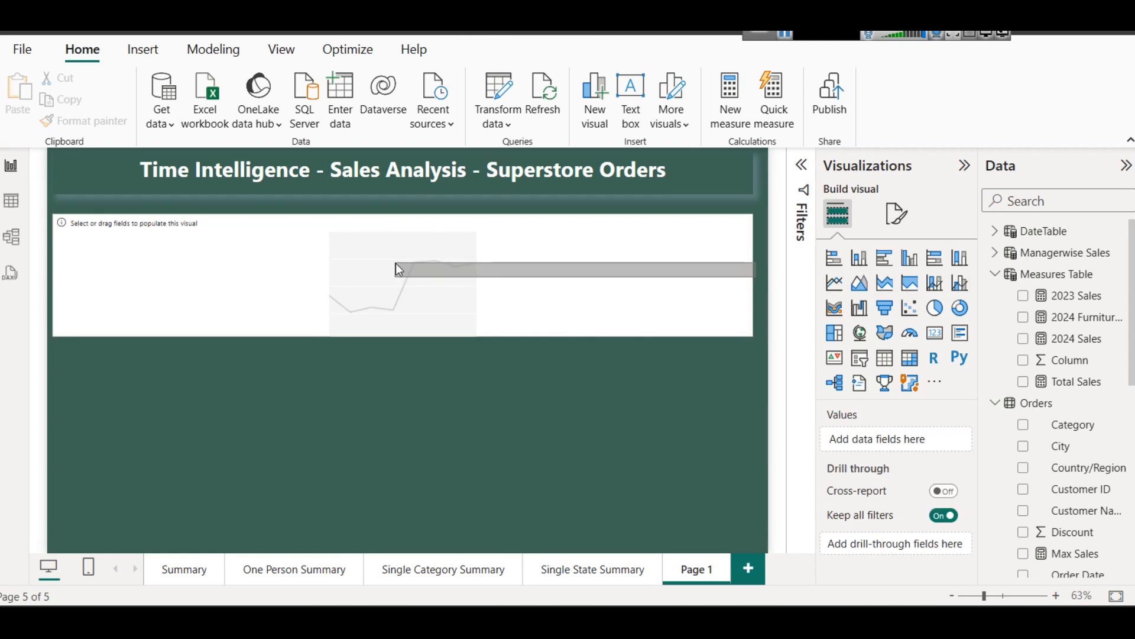
pyautogui.click(641, 269)
pyautogui.moveTo(753, 273); pyautogui.dragTo(406, 274)
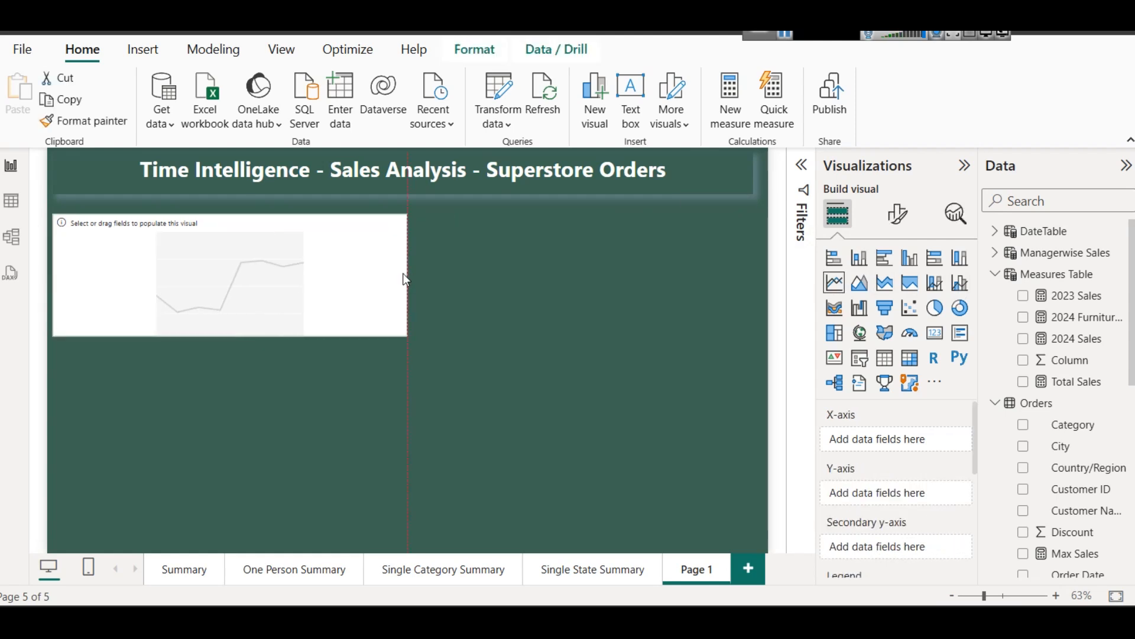
pyautogui.moveTo(241, 340); pyautogui.dragTo(240, 363)
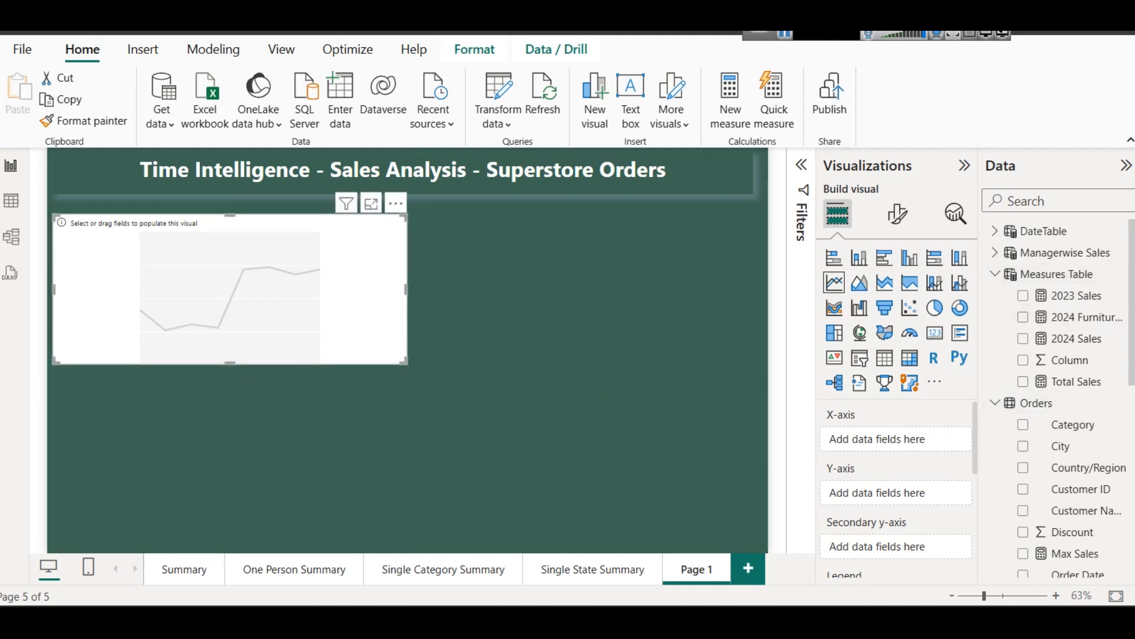
# Plot 2024 Sales and 2023 Sales on the line chart's Y-axis against Date from DateTable on the X-axis.
pyautogui.scroll(-2, 1108, 512)
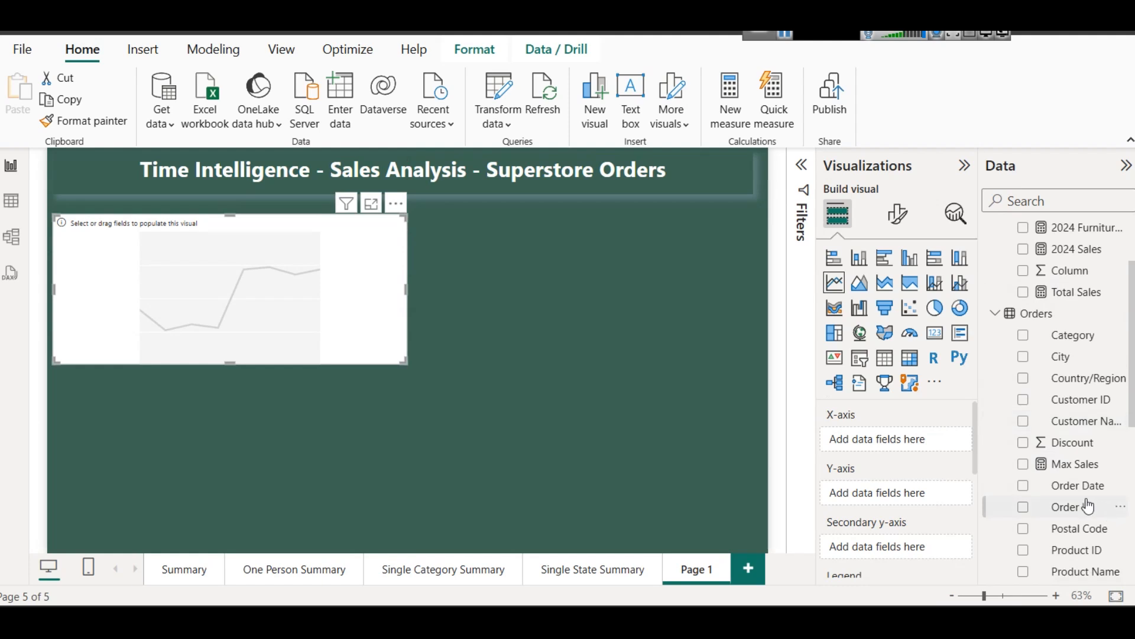
pyautogui.scroll(2, 1052, 414)
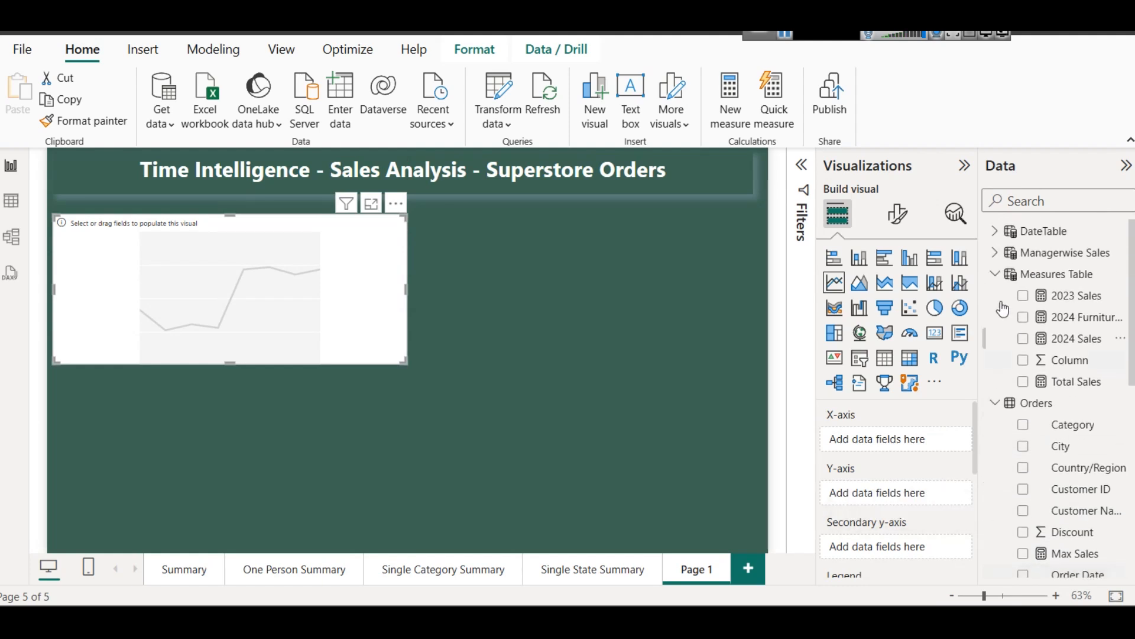
pyautogui.click(992, 234)
pyautogui.moveTo(1058, 261); pyautogui.dragTo(860, 440)
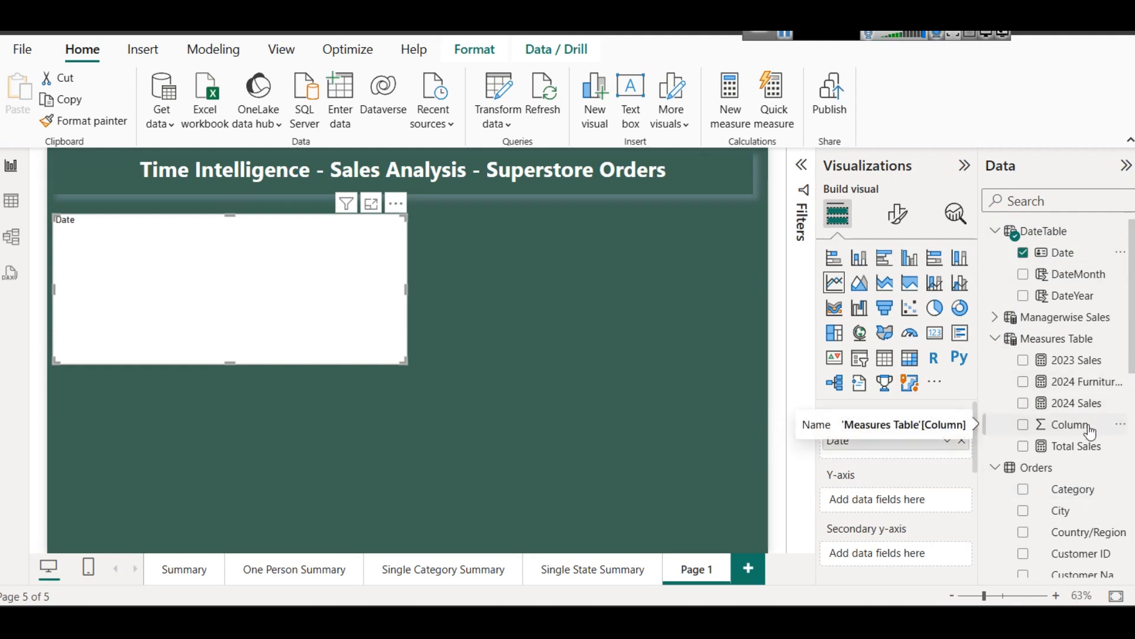
pyautogui.moveTo(1084, 403); pyautogui.dragTo(915, 500)
pyautogui.moveTo(1070, 362); pyautogui.dragTo(933, 509)
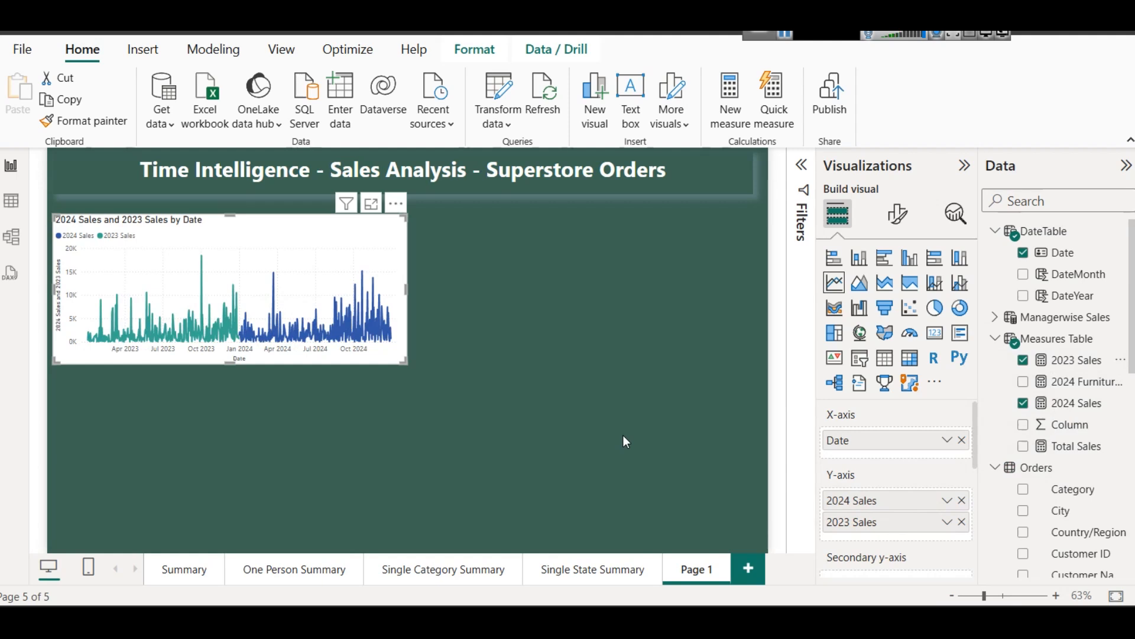
# Try adding Total Sales to the line chart's Y-axis, and undo the addition.
pyautogui.moveTo(253, 236); pyautogui.dragTo(254, 232)
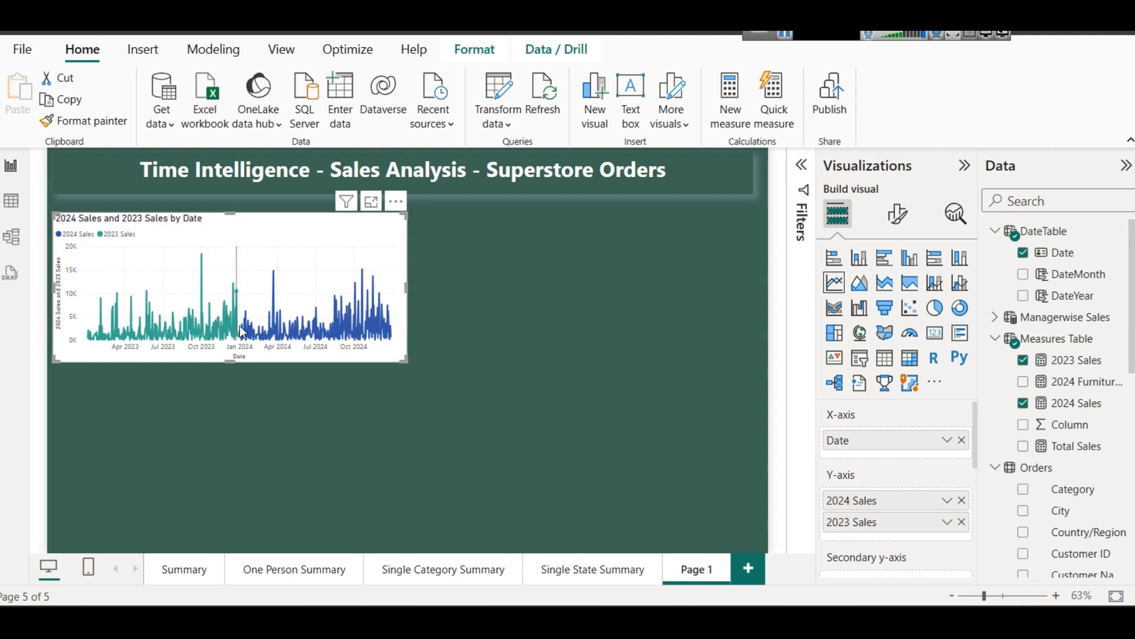
pyautogui.moveTo(391, 346)
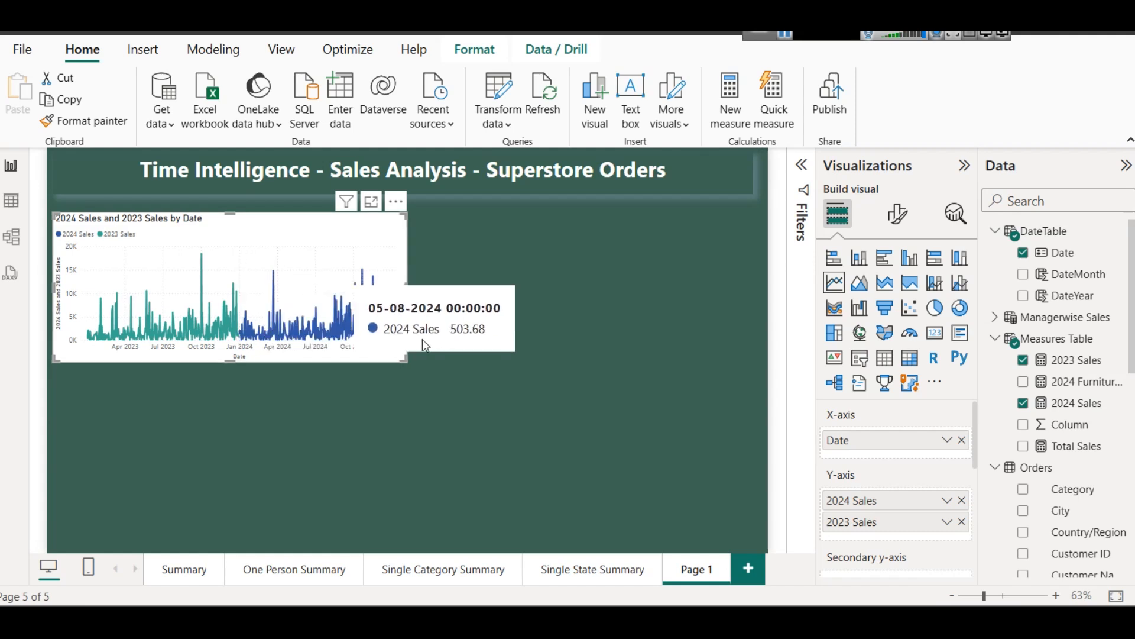
pyautogui.moveTo(1065, 446); pyautogui.dragTo(930, 500)
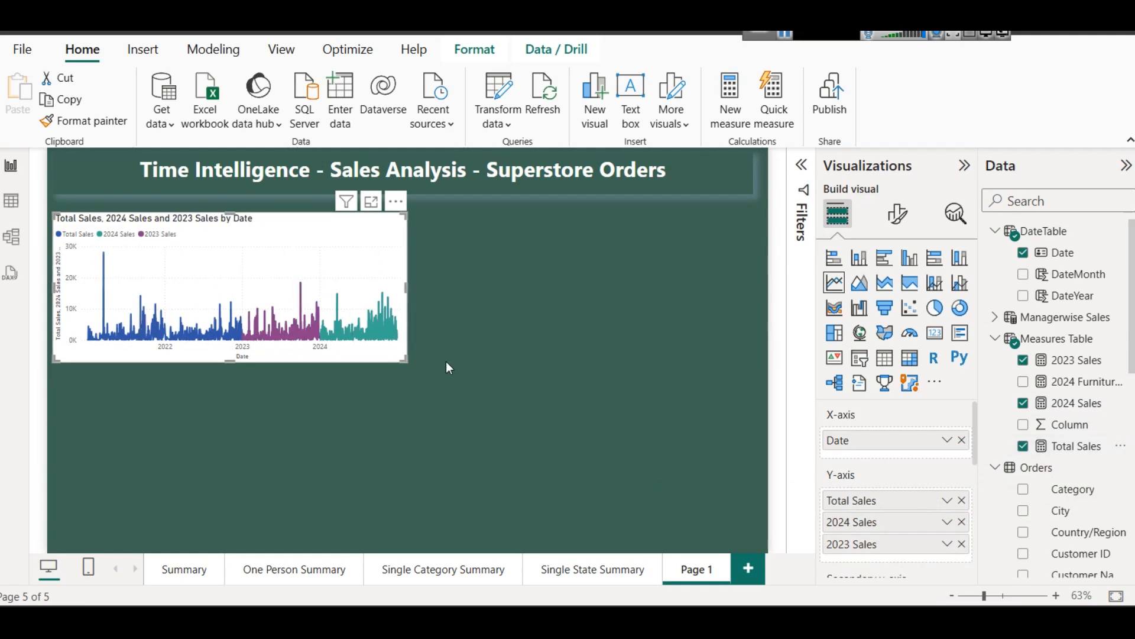
pyautogui.hotkey('ctrl', 'z')
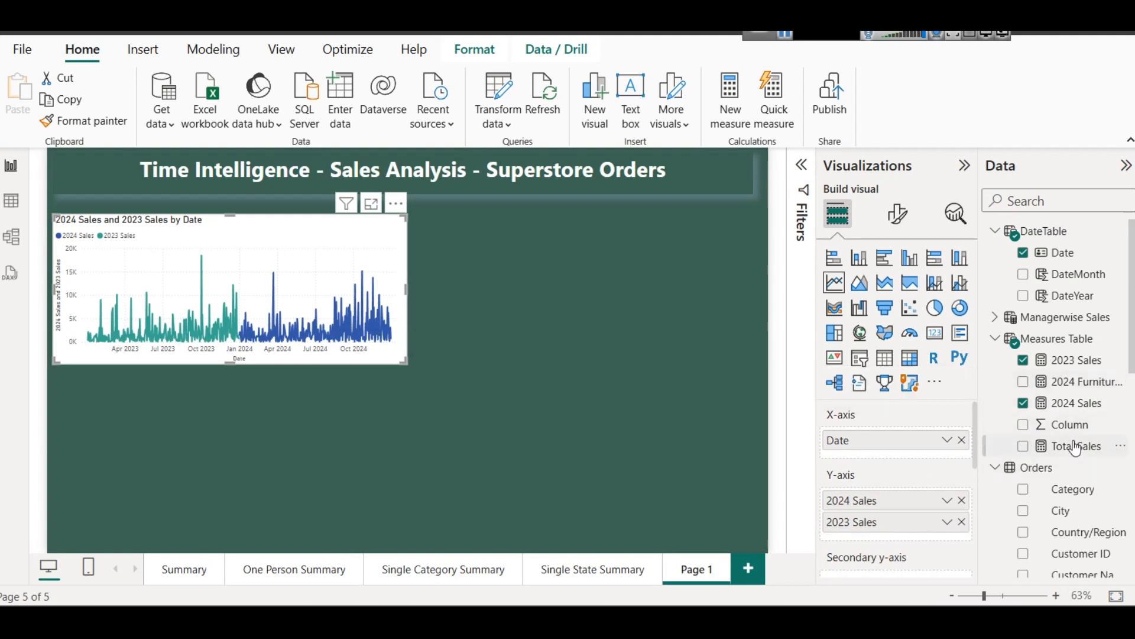
# Replace Date on the line chart's X-axis with Order Date from the Orders table.
pyautogui.scroll(-2, 1069, 442)
pyautogui.scroll(-2, 1069, 443)
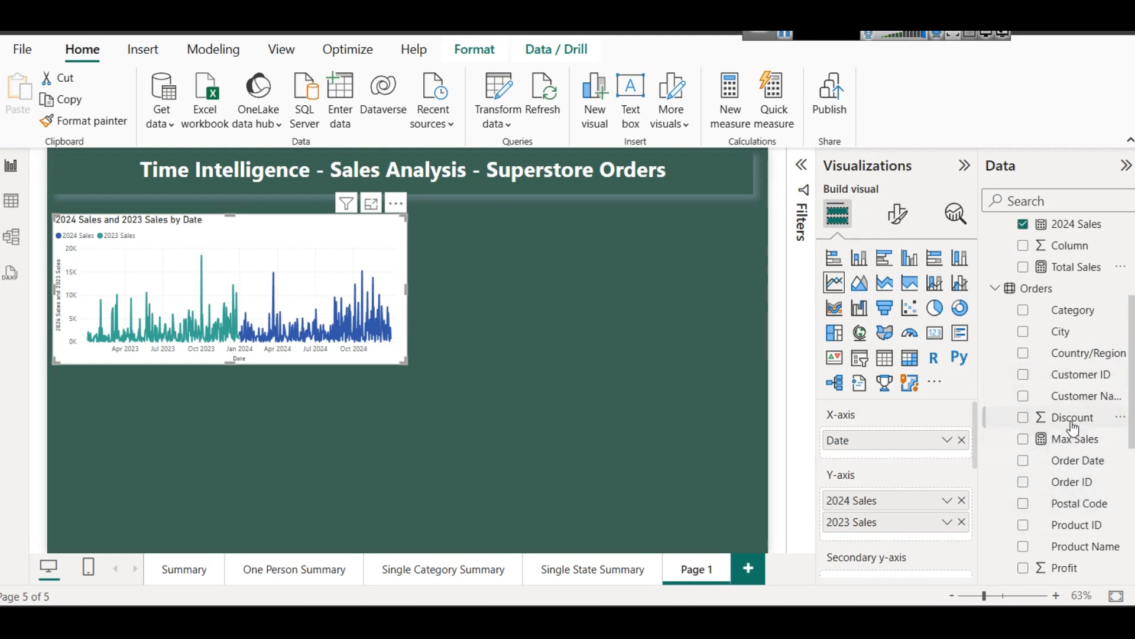
pyautogui.scroll(-2, 1073, 427)
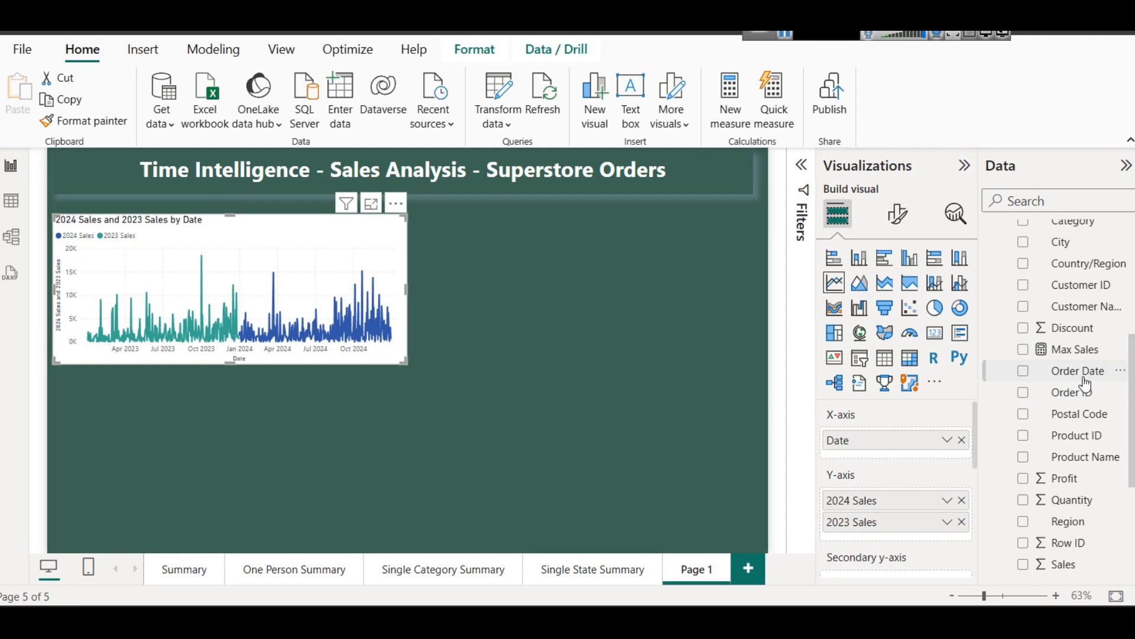
pyautogui.click(964, 441)
pyautogui.moveTo(1059, 371); pyautogui.dragTo(895, 444)
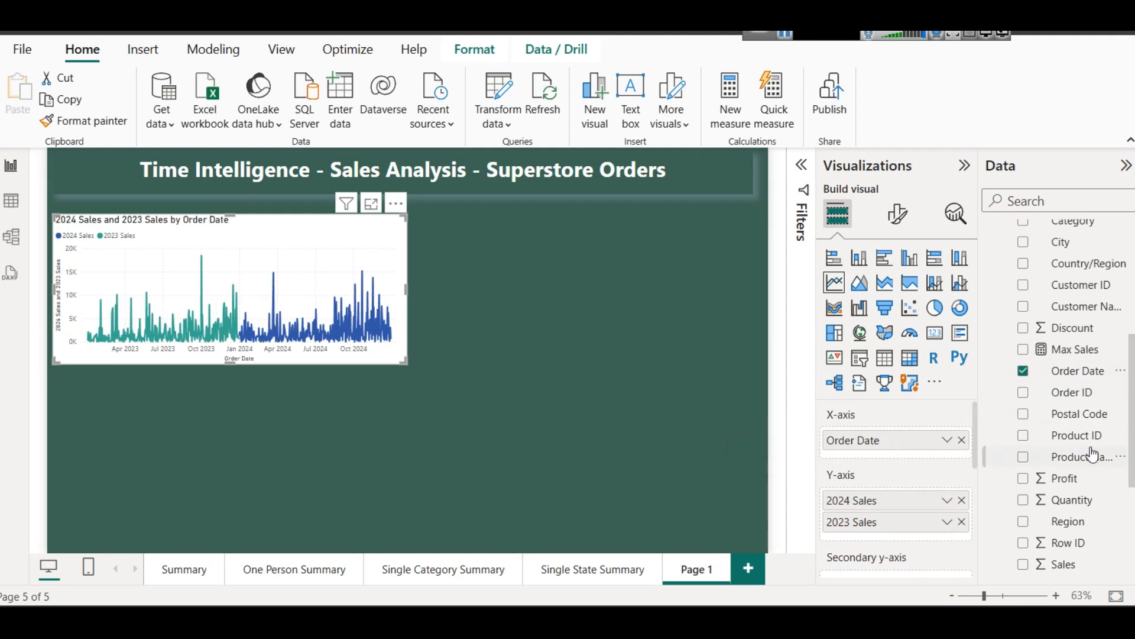
# Replace Order Date on the line chart's X-axis with DateMonth from DateTable and inspect the monthly values of both years.
pyautogui.click(962, 440)
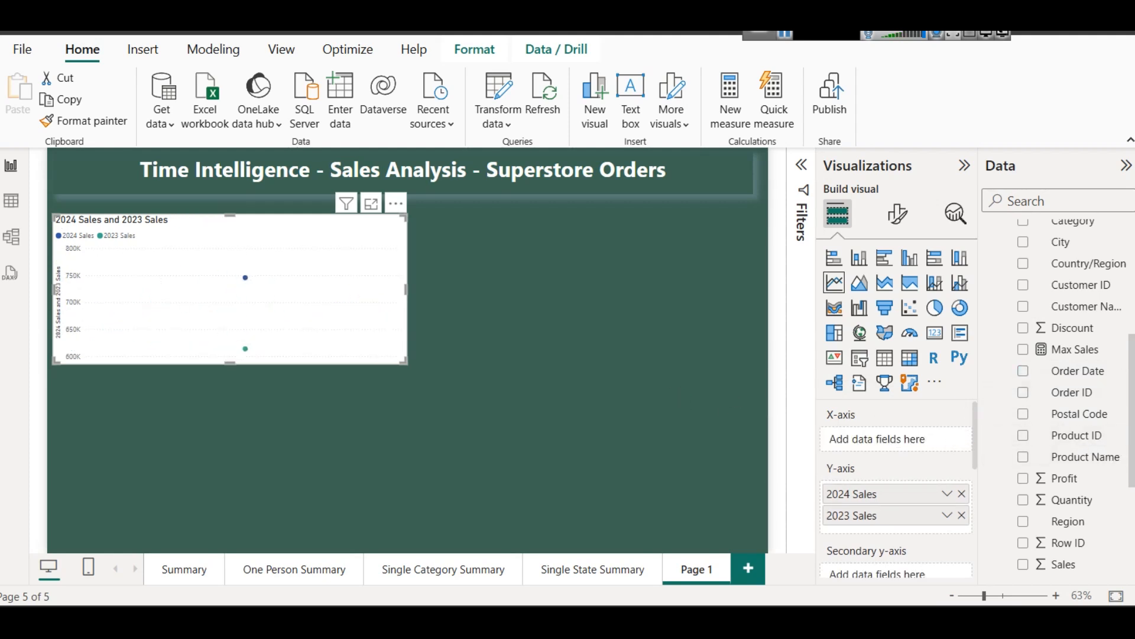
pyautogui.scroll(5, 1100, 302)
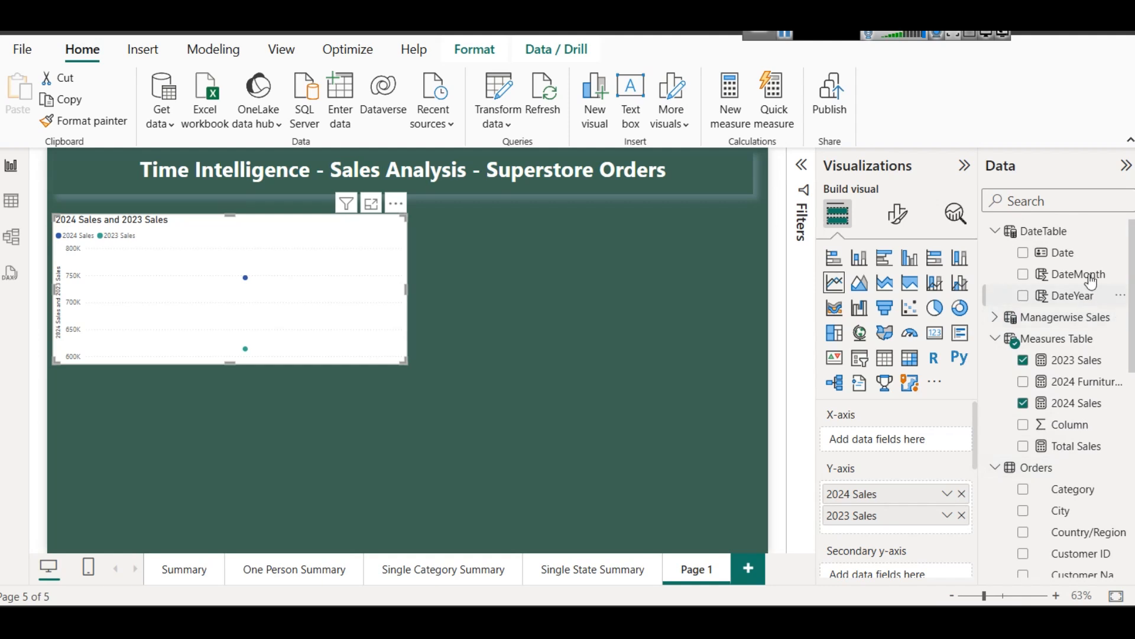
pyautogui.moveTo(1092, 274); pyautogui.dragTo(916, 425)
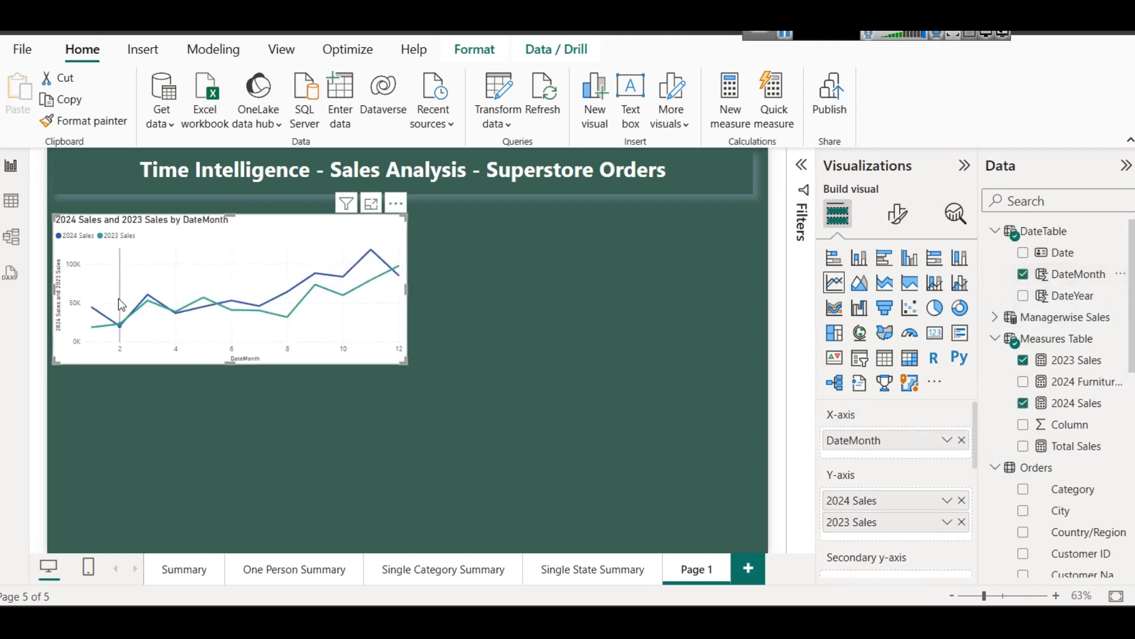
pyautogui.moveTo(324, 307)
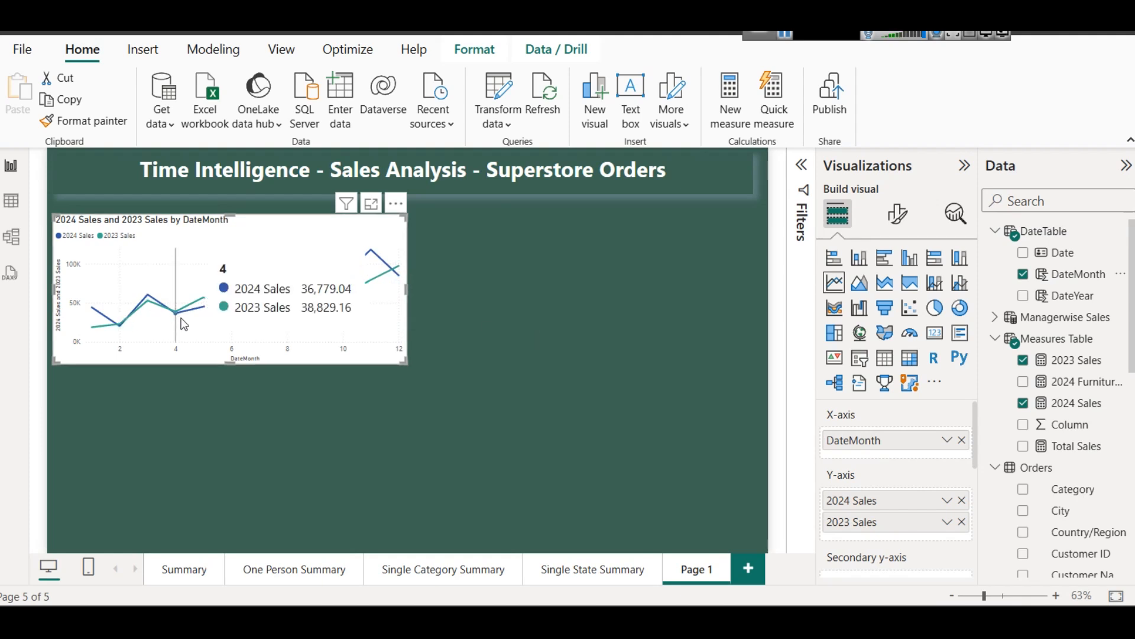
pyautogui.moveTo(294, 317)
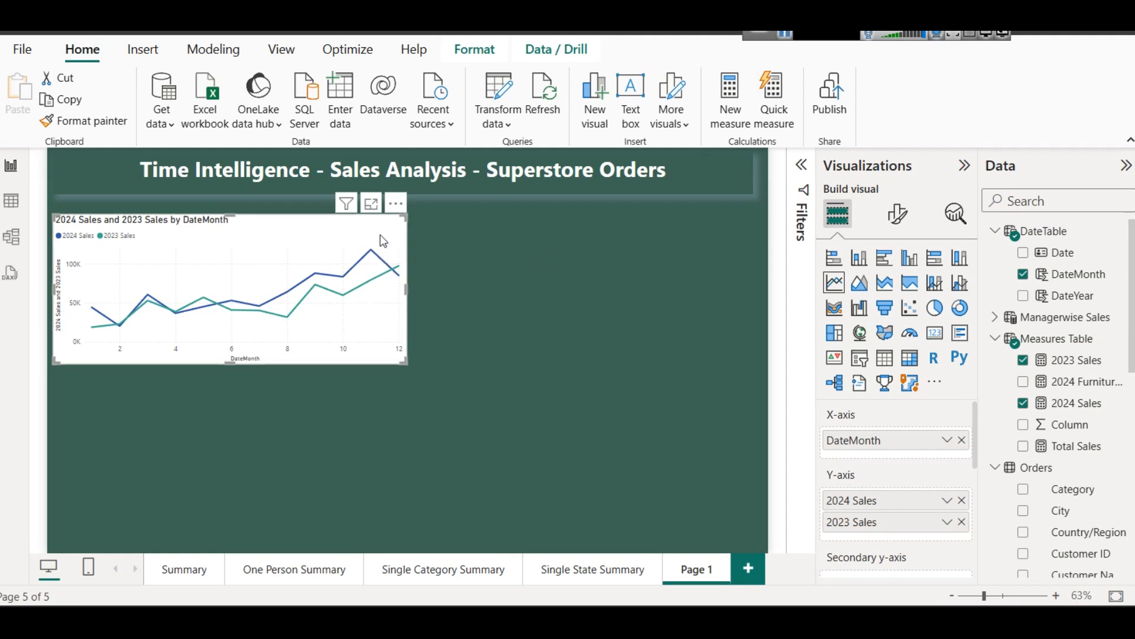
# Turn on markers for the line chart of 2024 and 2023 sales.
pyautogui.click(899, 222)
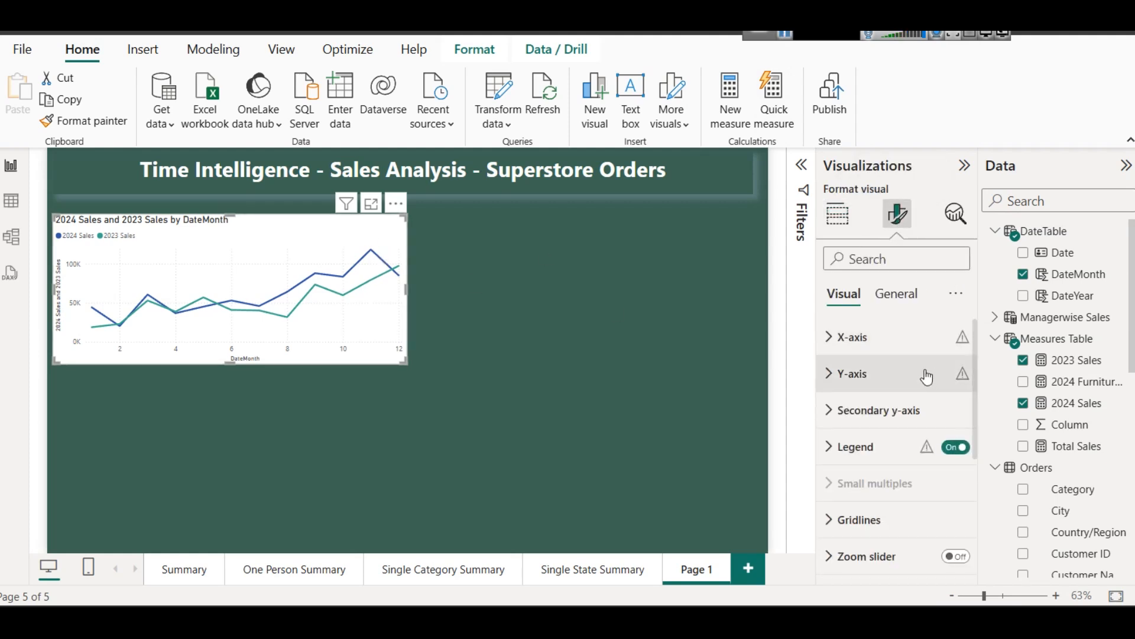
pyautogui.scroll(-3, 912, 478)
pyautogui.click(883, 413)
pyautogui.scroll(-5, 889, 437)
pyautogui.scroll(2, 897, 452)
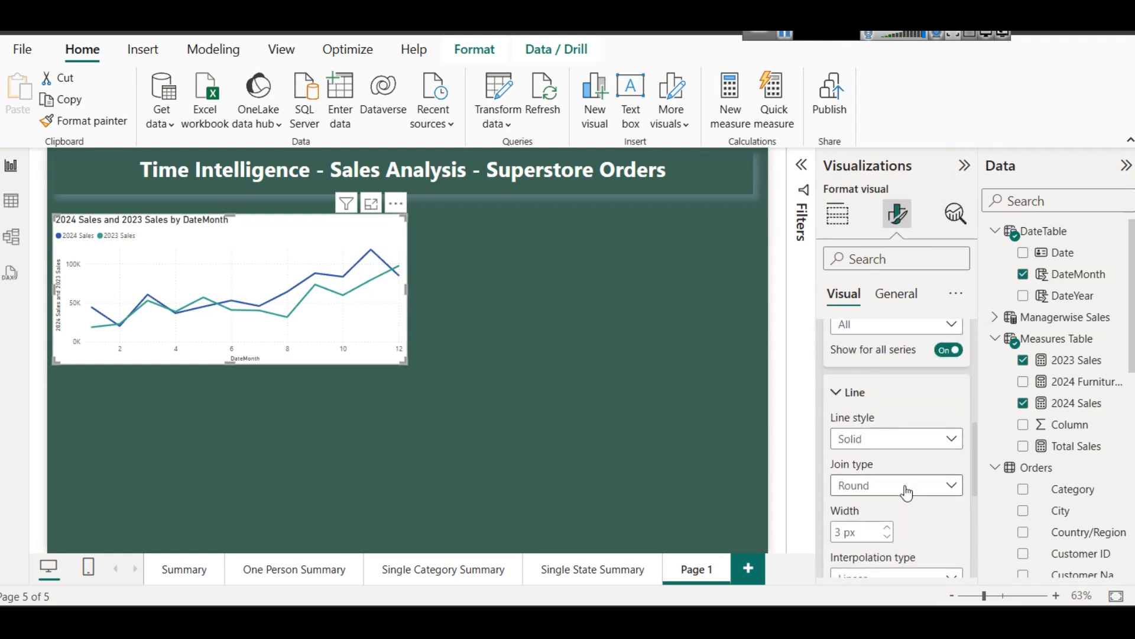
pyautogui.scroll(-4, 905, 485)
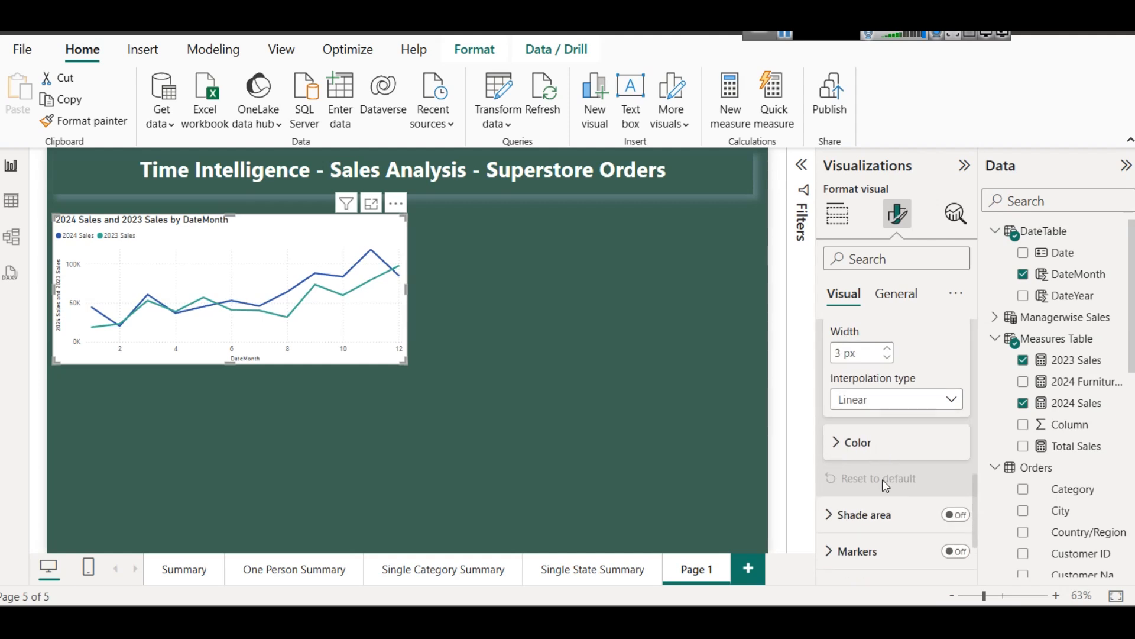
pyautogui.scroll(-2, 940, 449)
pyautogui.click(953, 451)
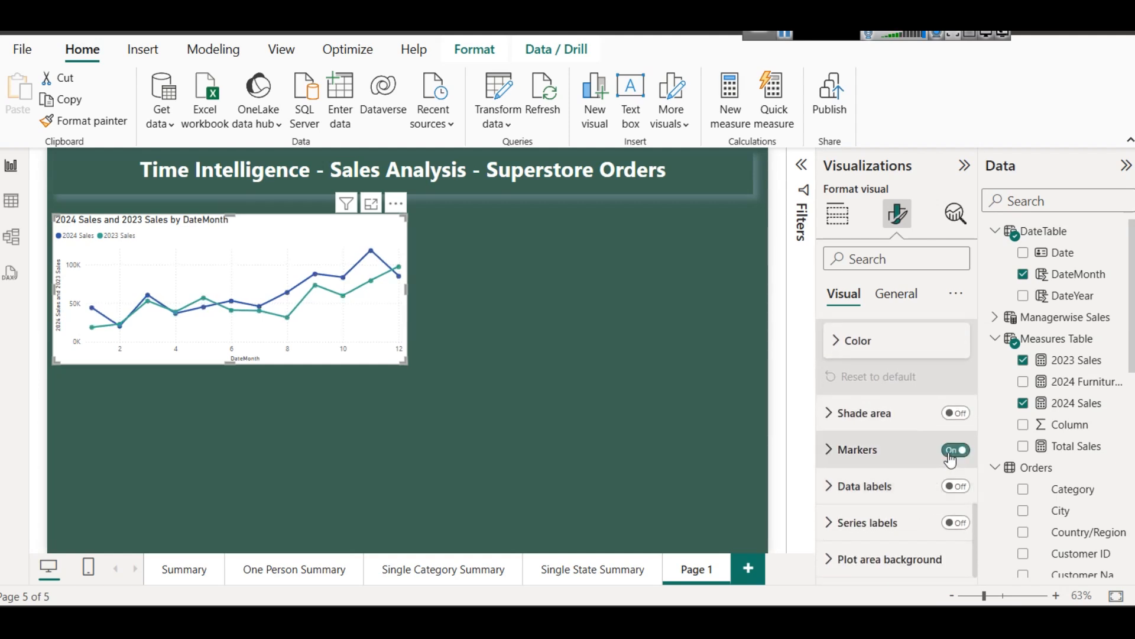
# Set the marker shape of the 2024 Sales series to a diamond.
pyautogui.click(859, 453)
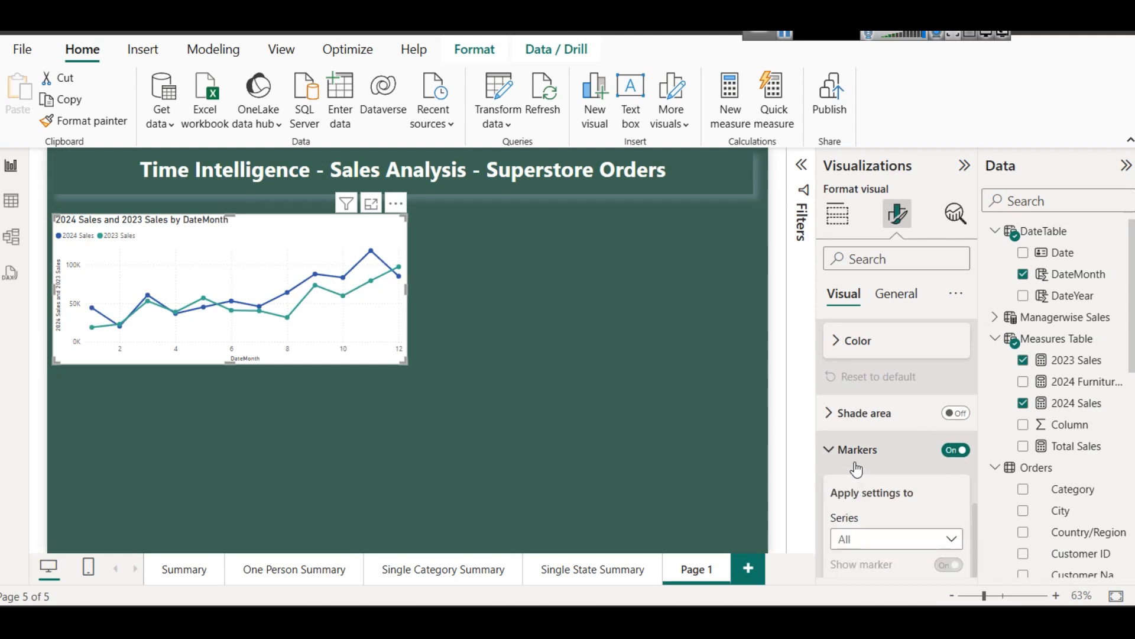
pyautogui.scroll(-2, 861, 473)
pyautogui.click(866, 458)
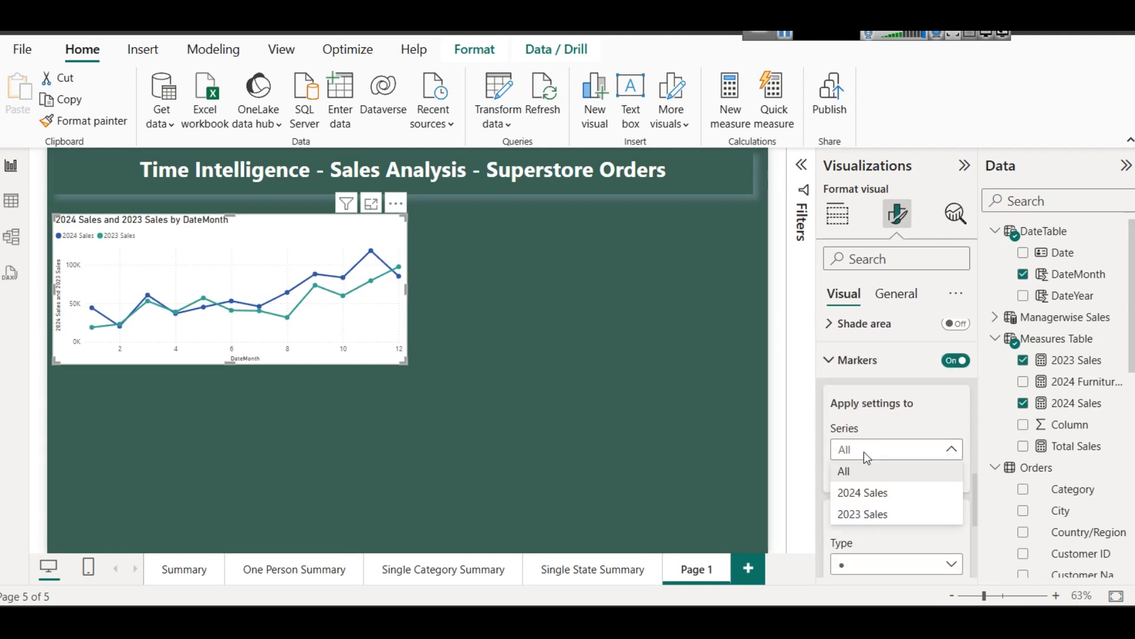
pyautogui.click(871, 498)
pyautogui.scroll(-1, 877, 518)
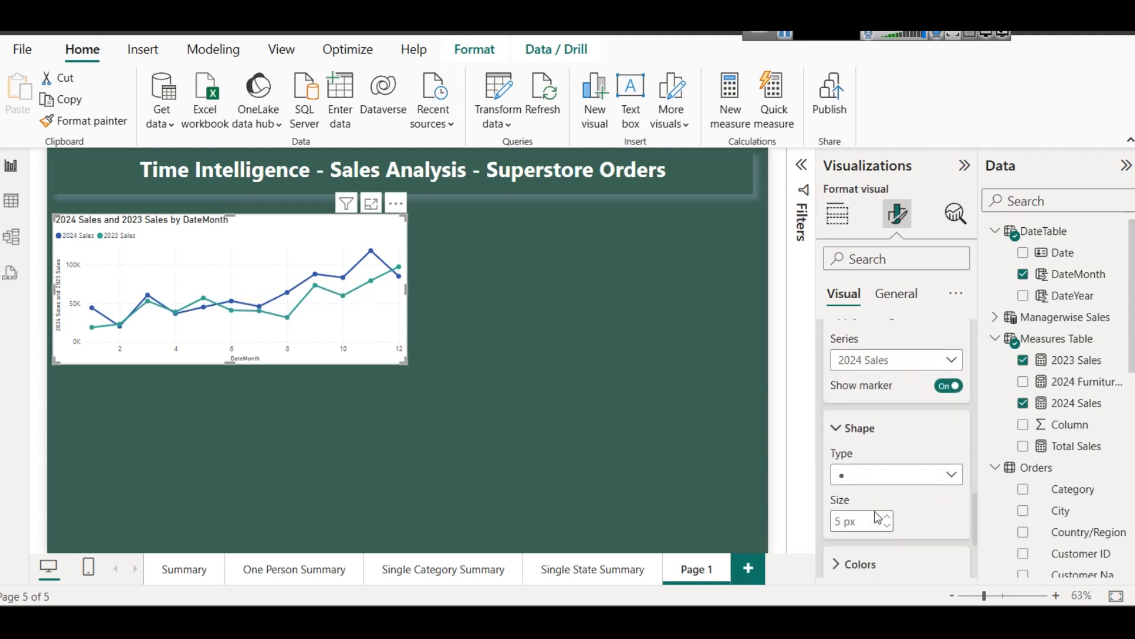
pyautogui.click(870, 475)
pyautogui.click(842, 349)
# Set the line style of the 2023 Sales series to Dashed.
pyautogui.scroll(4, 941, 477)
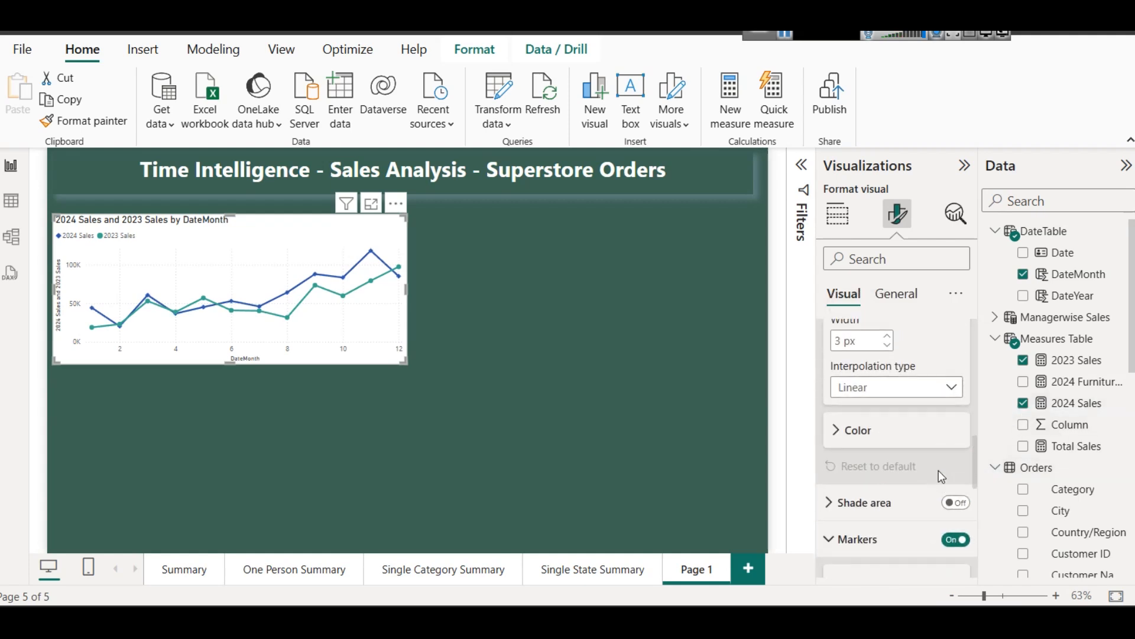
pyautogui.scroll(3, 940, 475)
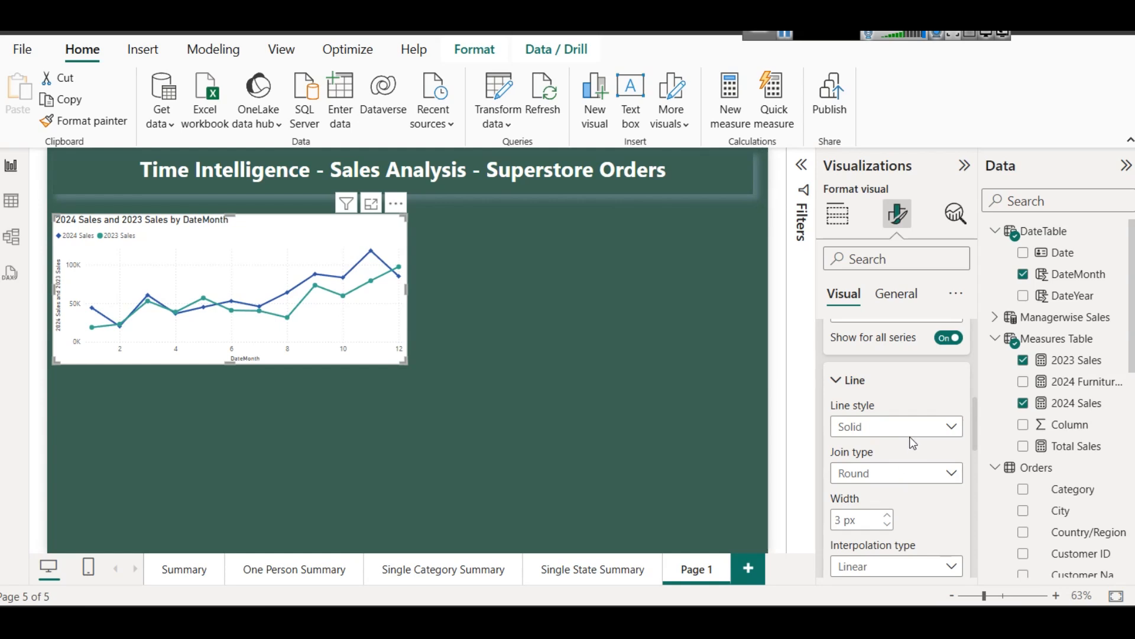
pyautogui.click(906, 427)
pyautogui.click(907, 428)
pyautogui.scroll(2, 905, 424)
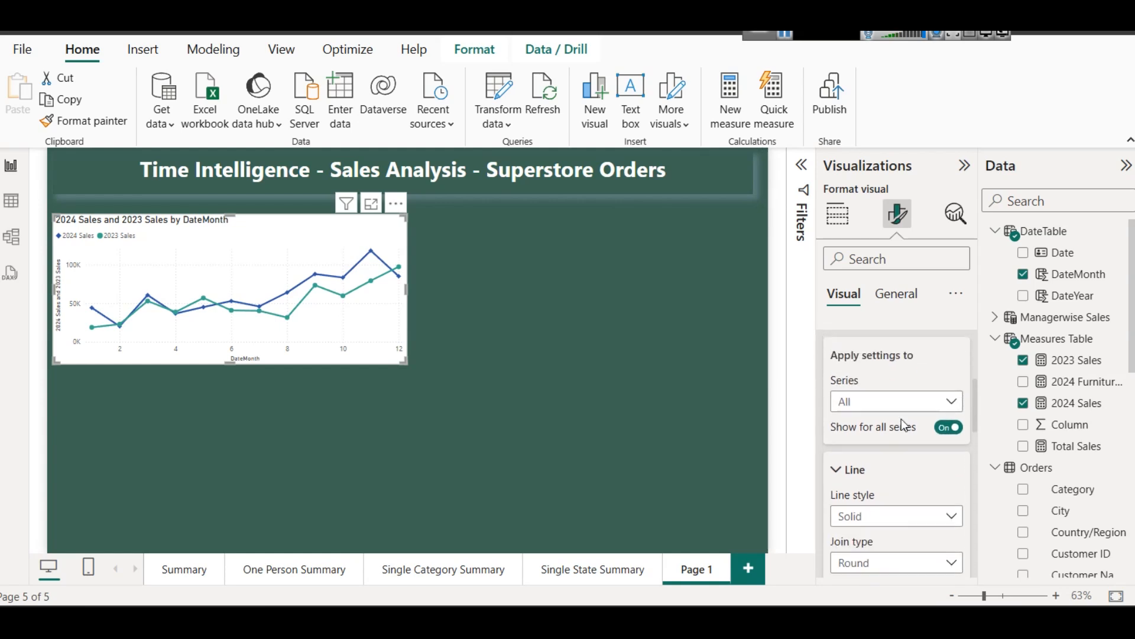
pyautogui.click(899, 401)
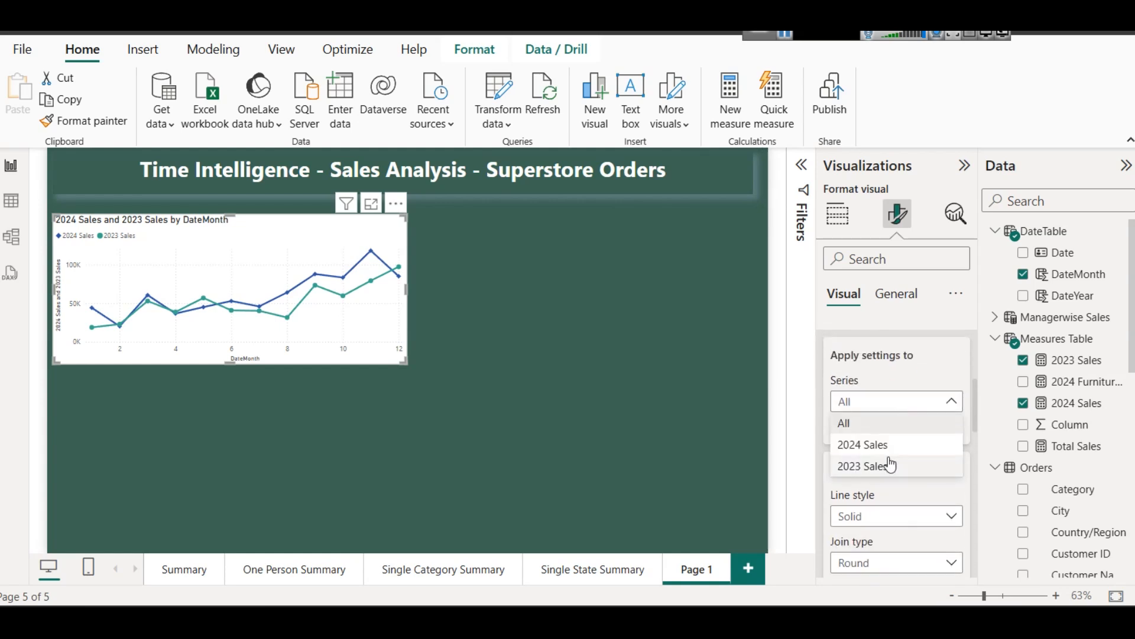
pyautogui.click(888, 444)
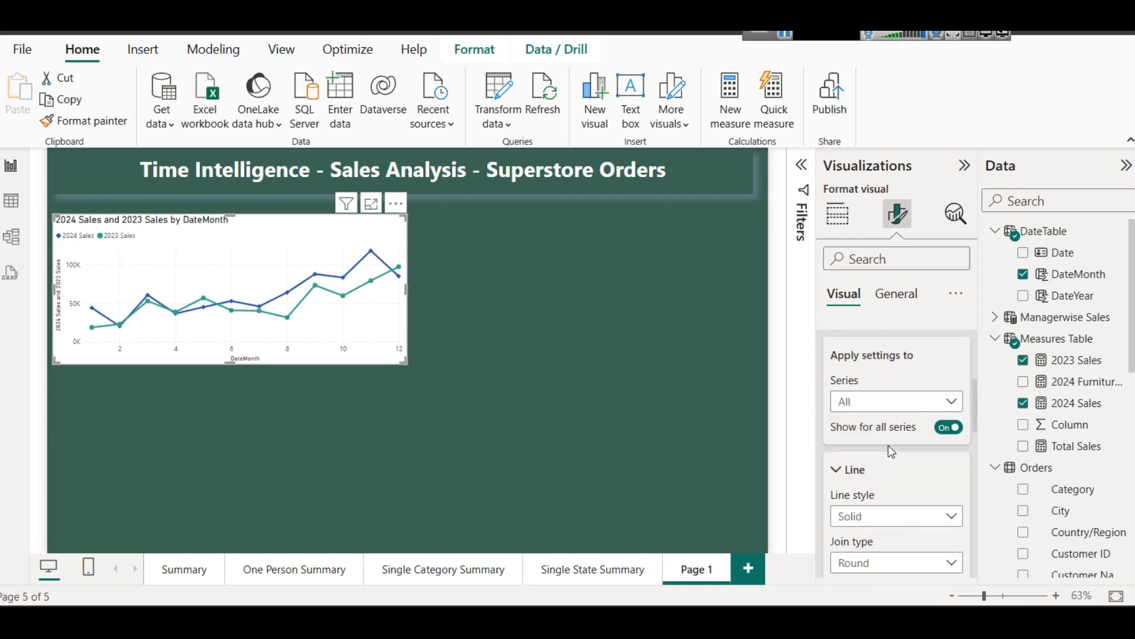
pyautogui.click(885, 405)
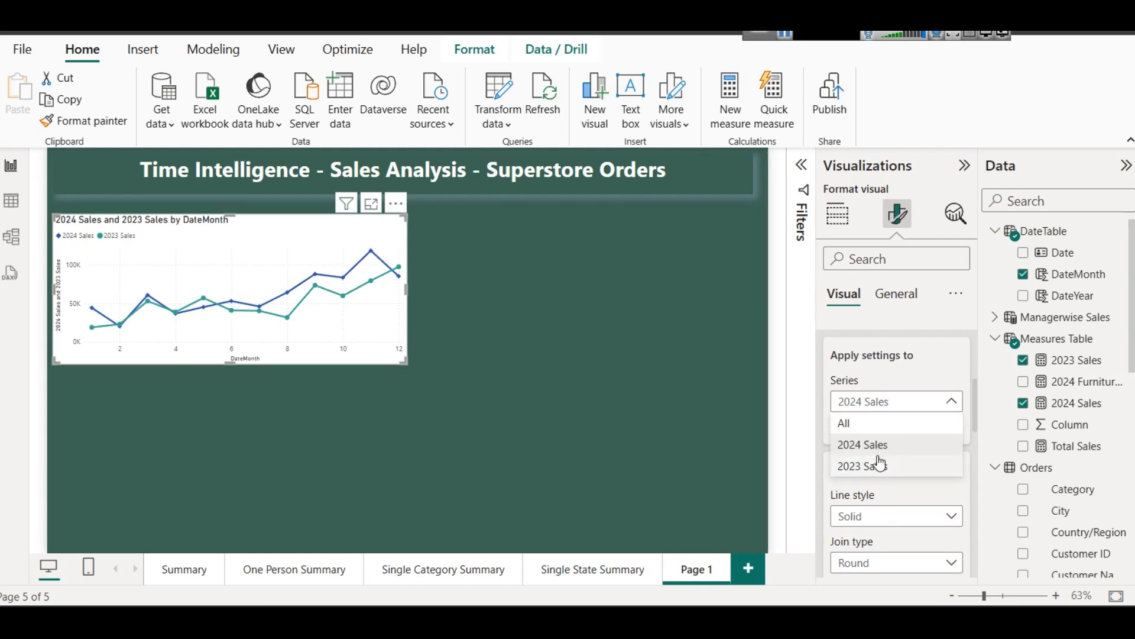
pyautogui.click(883, 464)
pyautogui.click(878, 522)
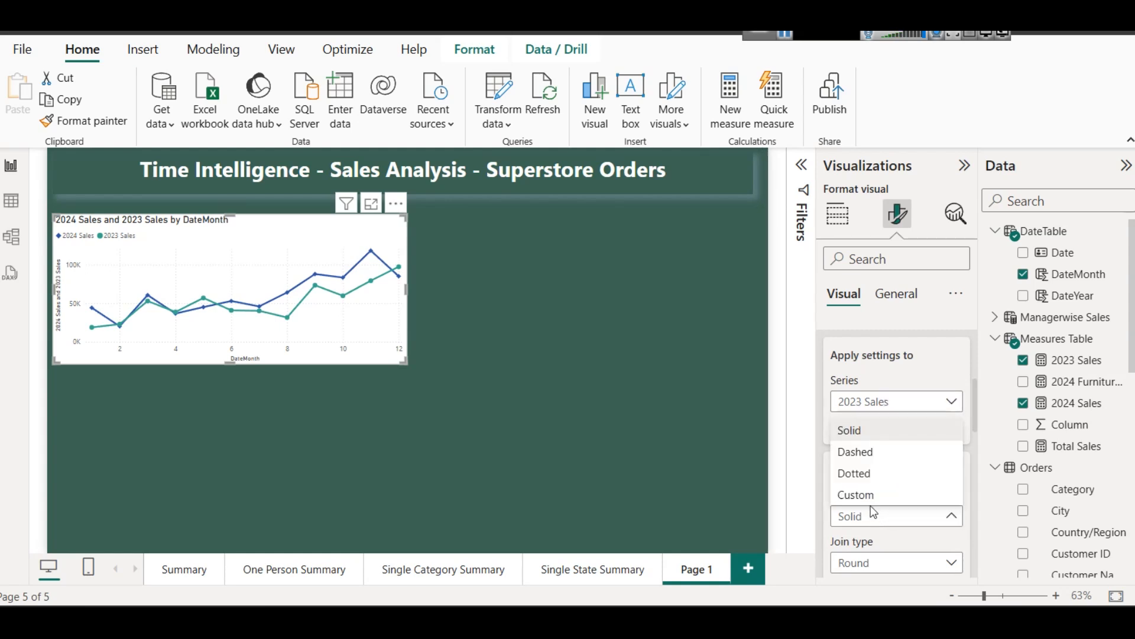
pyautogui.click(868, 458)
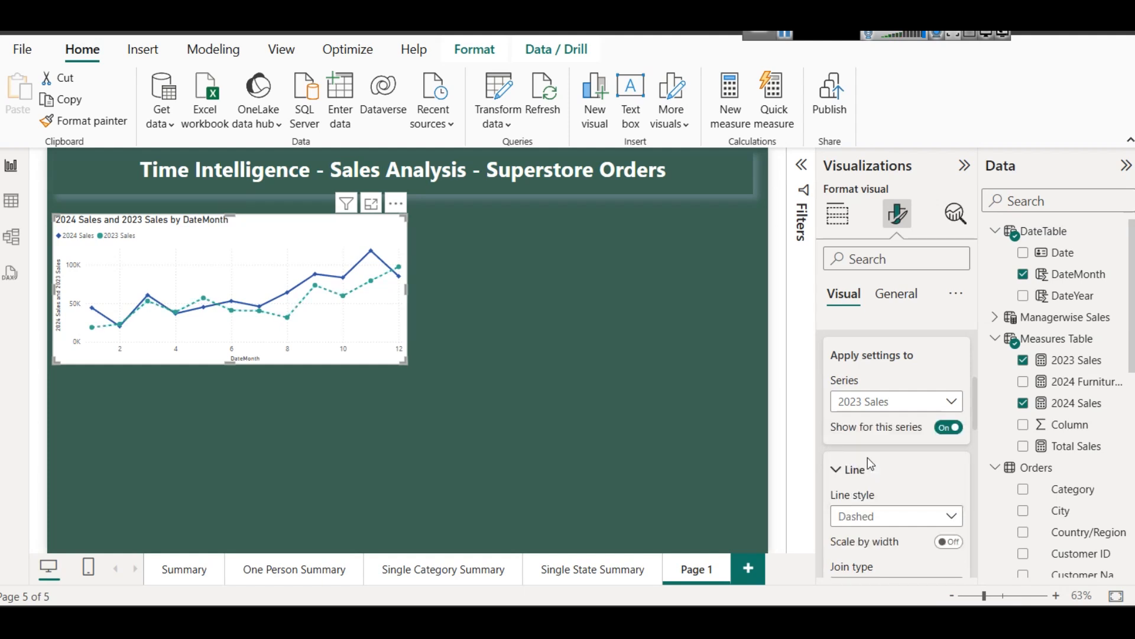
# Convert the monthly sales line chart to an area chart.
pyautogui.scroll(5, 867, 456)
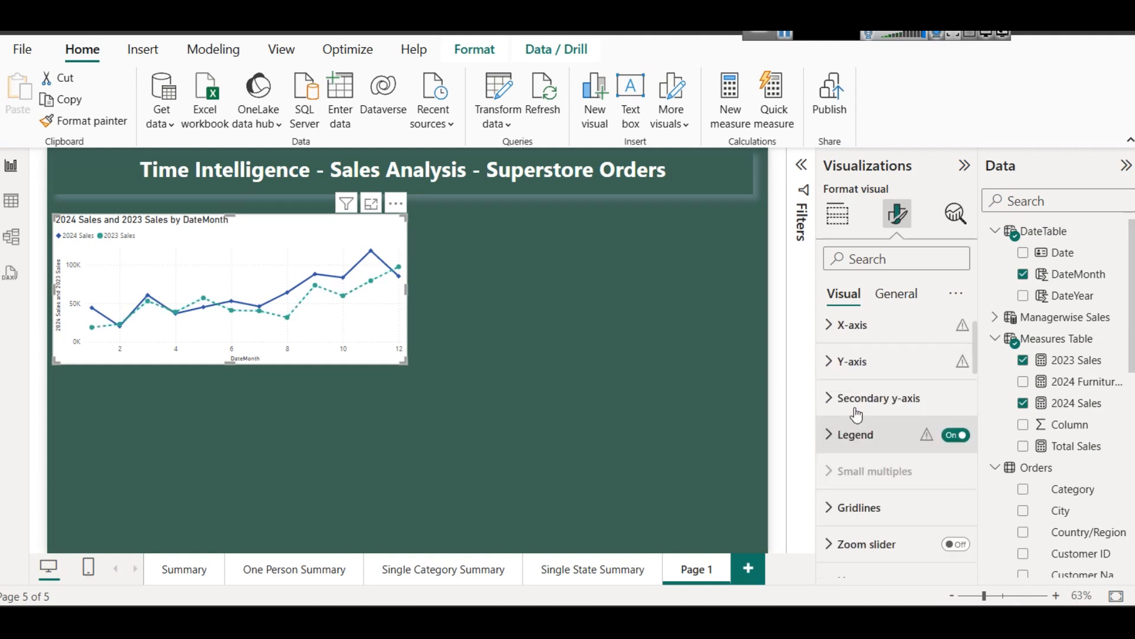
pyautogui.click(840, 215)
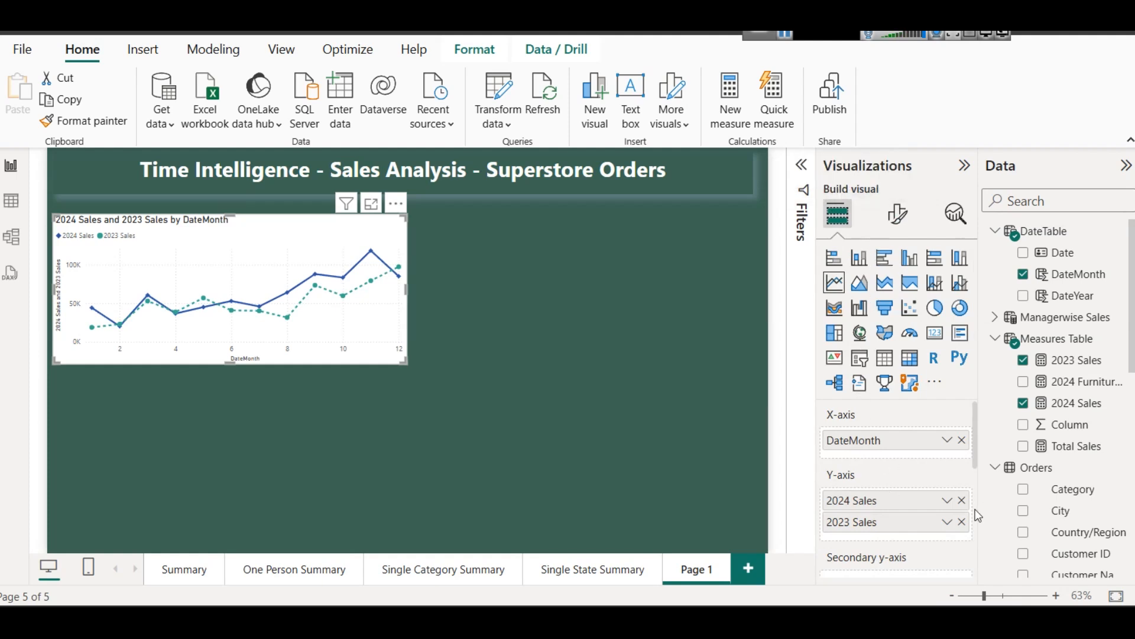
pyautogui.scroll(-2, 873, 477)
pyautogui.scroll(2, 872, 473)
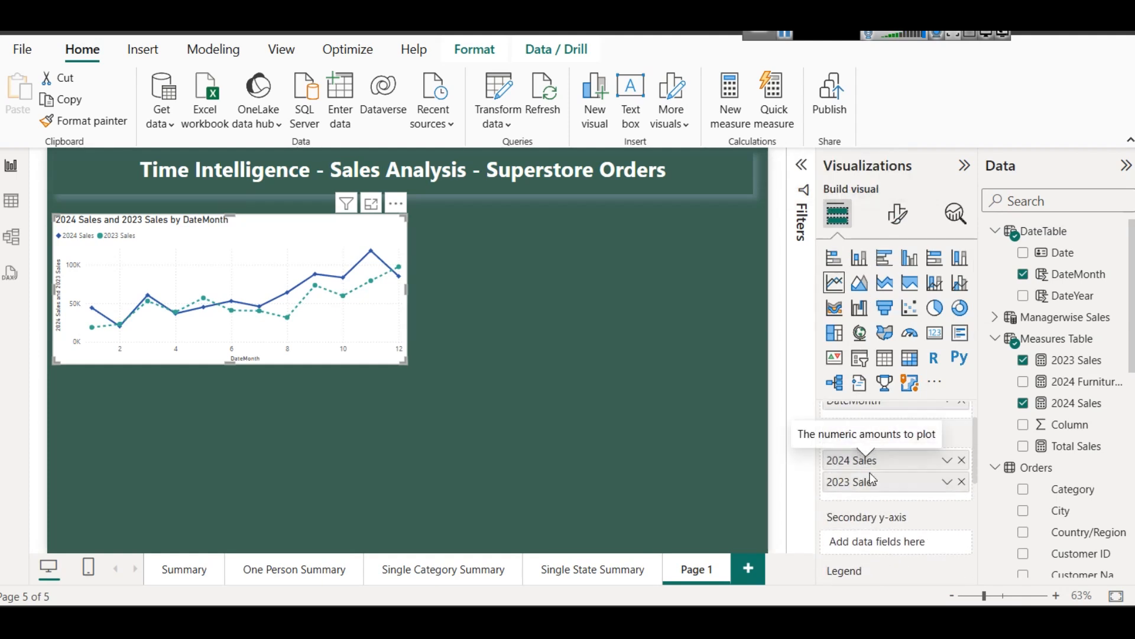
pyautogui.click(859, 283)
pyautogui.click(566, 340)
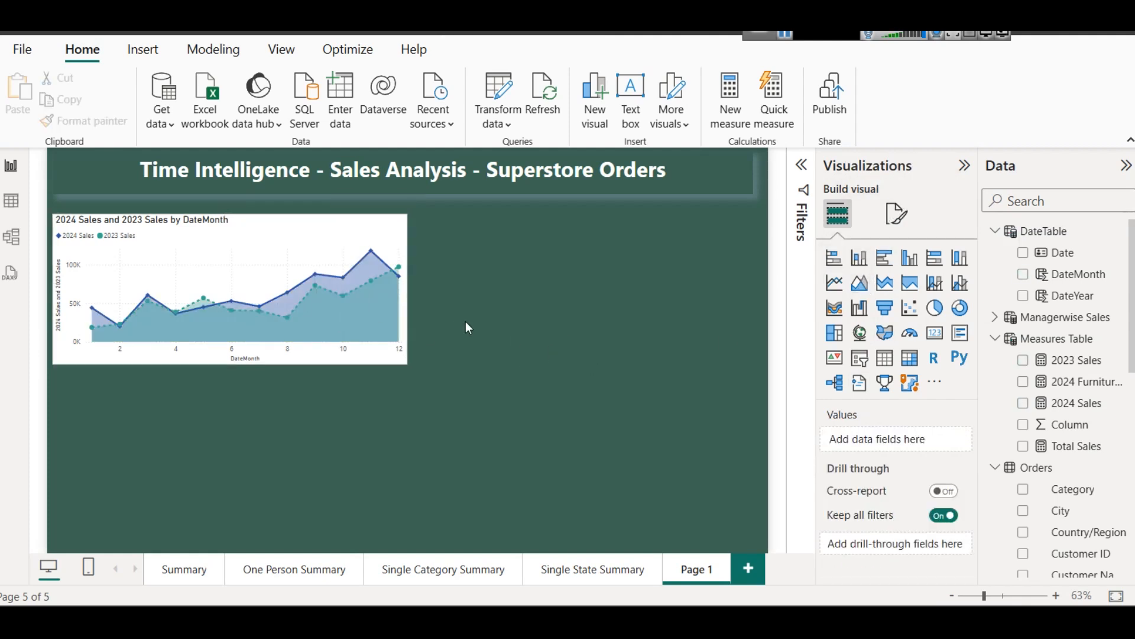
# Duplicate the monthly area chart and place the copy directly to its right, aligned at the same height.
pyautogui.click(307, 234)
pyautogui.hotkey('ctrl', 'c')
pyautogui.hotkey('ctrl', 'v')
pyautogui.moveTo(648, 248); pyautogui.dragTo(658, 228)
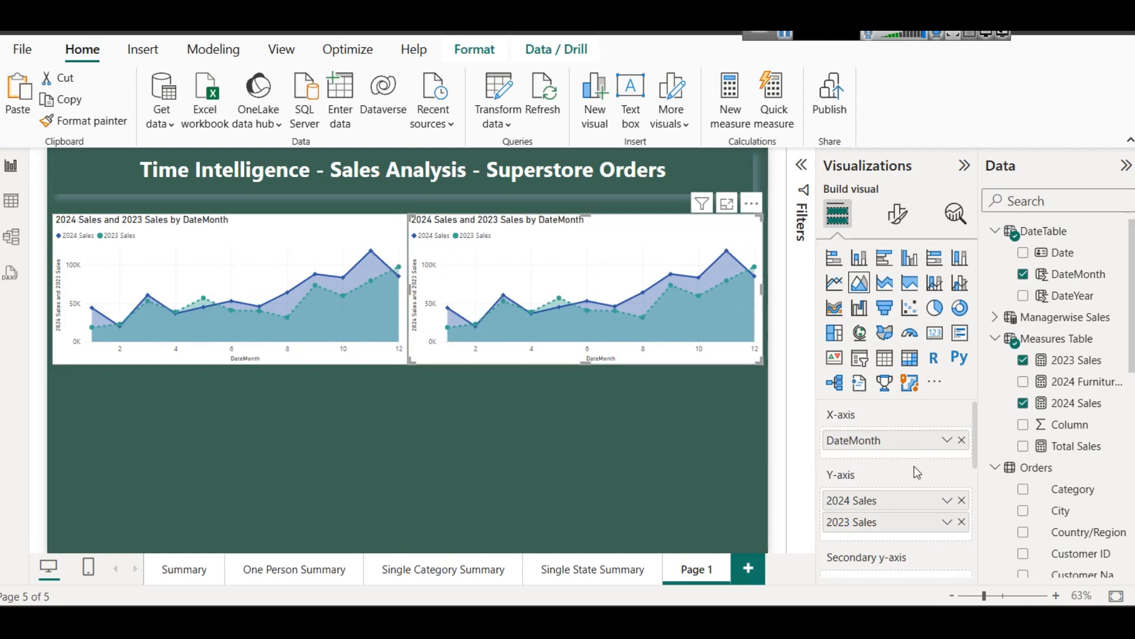
# Replace DateMonth with Category on the copied chart's X-axis and convert it to a stacked column chart.
pyautogui.click(962, 440)
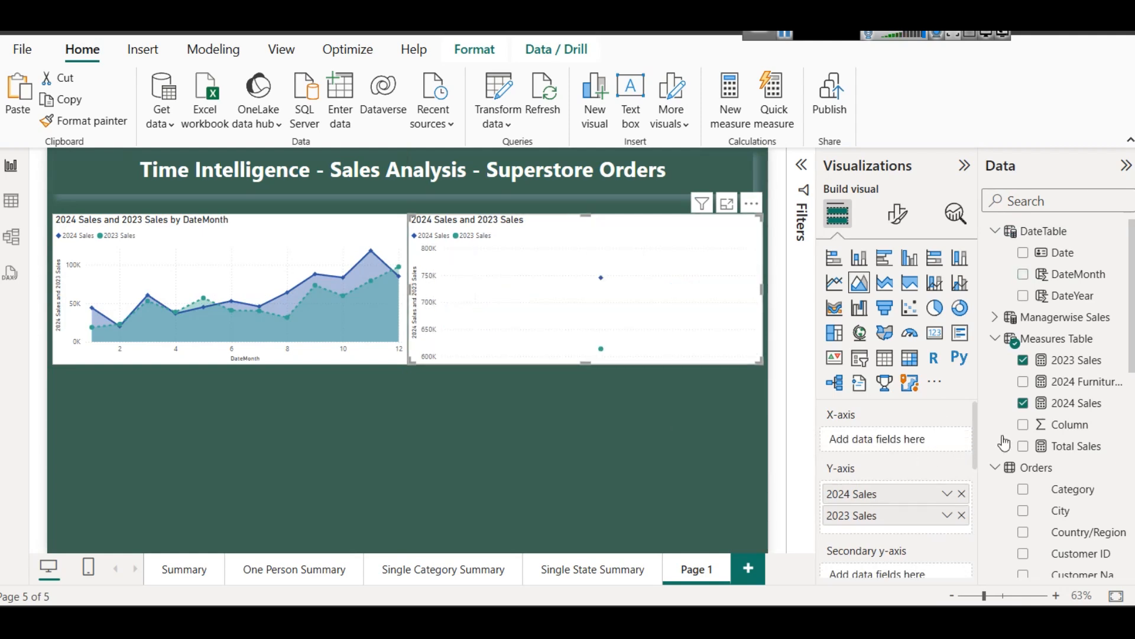
pyautogui.scroll(-2, 1082, 442)
pyautogui.moveTo(1079, 408); pyautogui.dragTo(905, 439)
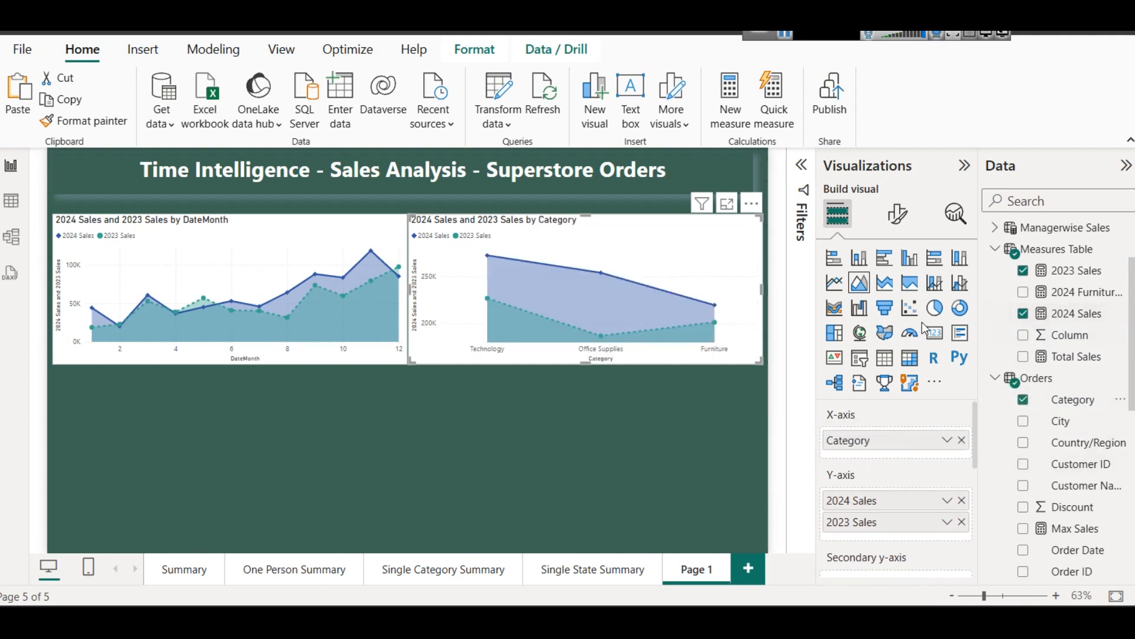
pyautogui.click(860, 261)
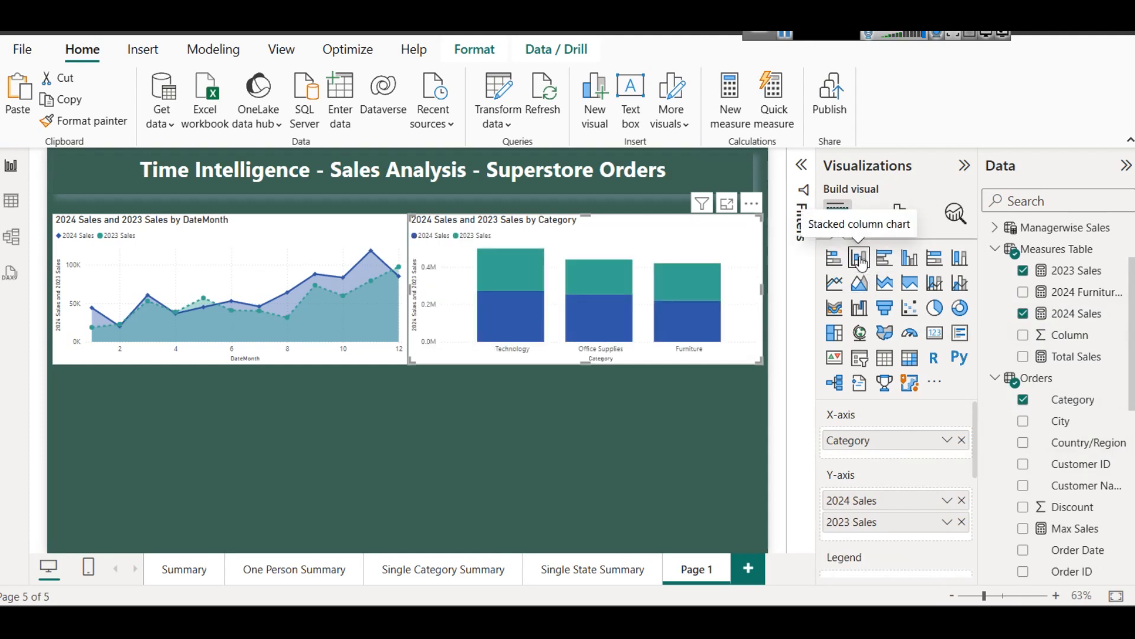
pyautogui.click(613, 418)
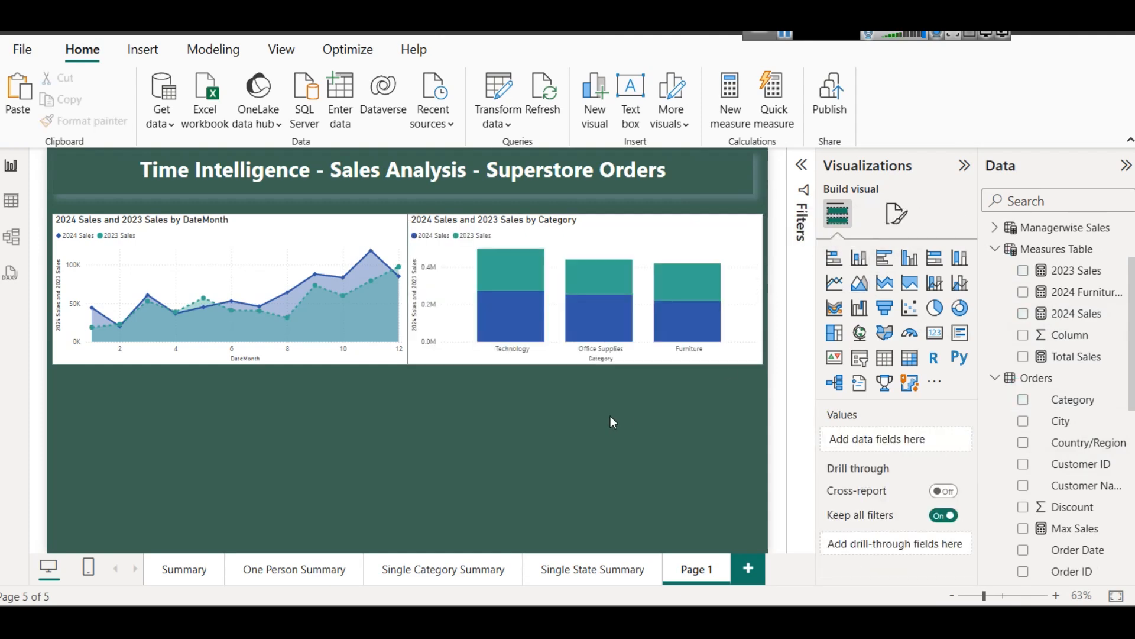
# Paste another copy of the chart and place it directly below the monthly area chart.
pyautogui.click(628, 227)
pyautogui.hotkey('ctrl', 'v')
pyautogui.moveTo(627, 226); pyautogui.dragTo(264, 382)
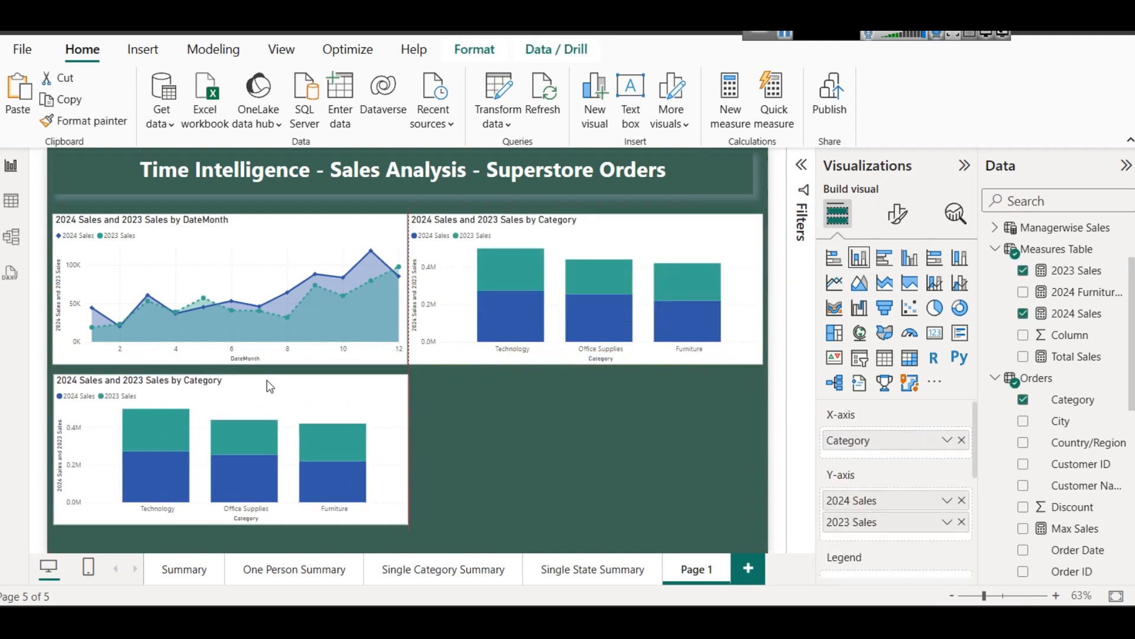
# Replace Category with Segment on the lower chart's X-axis and narrow the chart to about half its width.
pyautogui.click(960, 440)
pyautogui.scroll(-3, 1041, 426)
pyautogui.scroll(-3, 1067, 450)
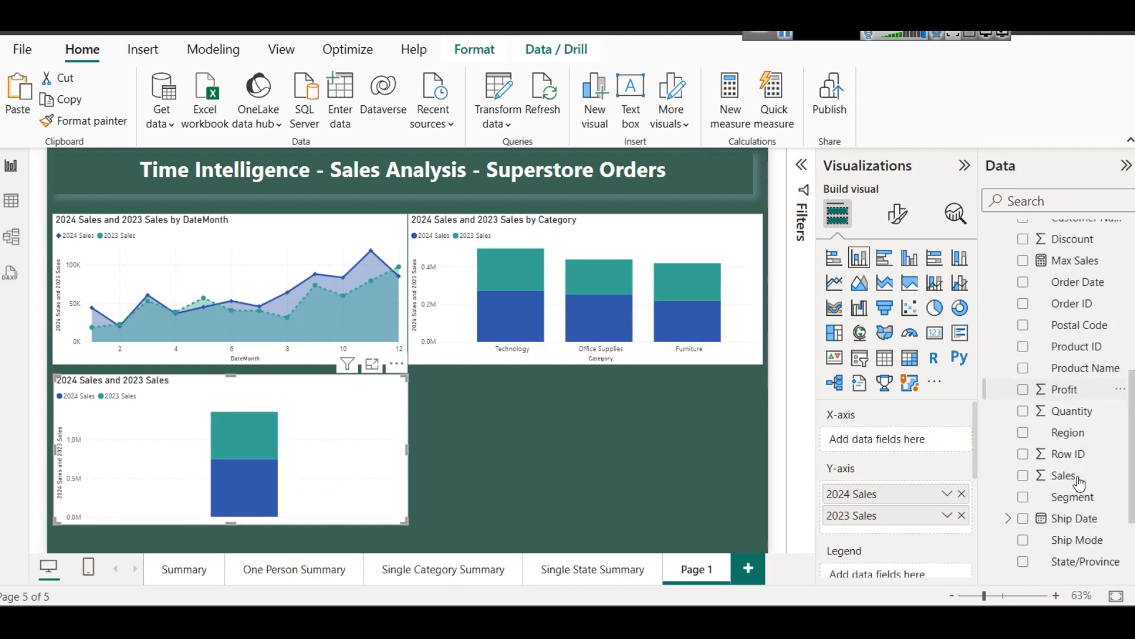
pyautogui.moveTo(1082, 495); pyautogui.dragTo(922, 438)
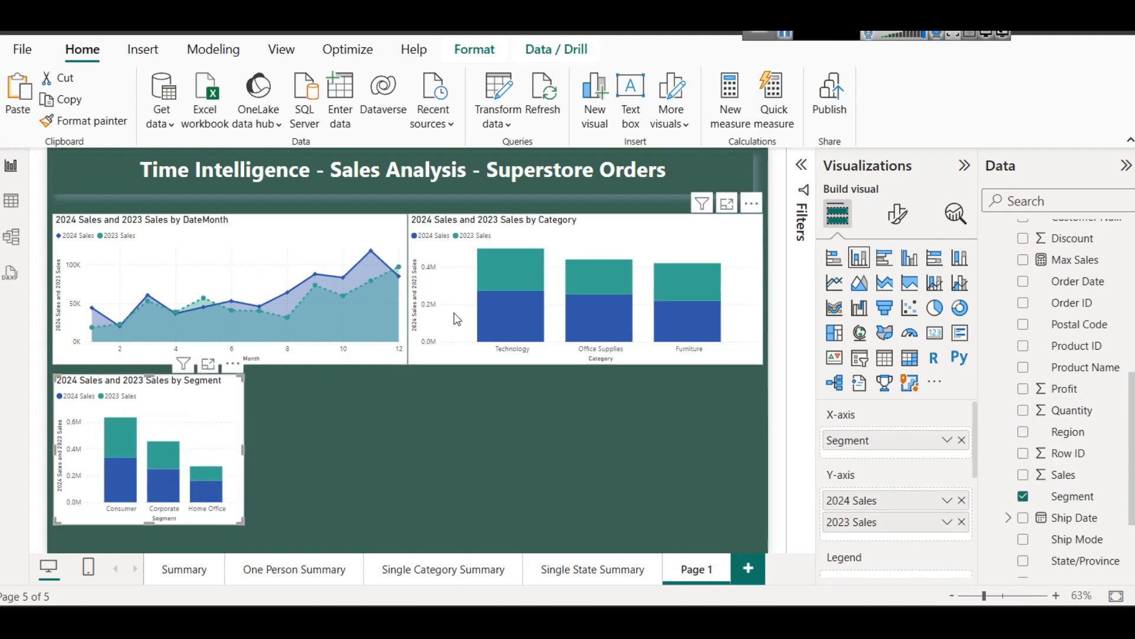
# Try displaying the segment sales chart as a donut chart.
pyautogui.click(959, 307)
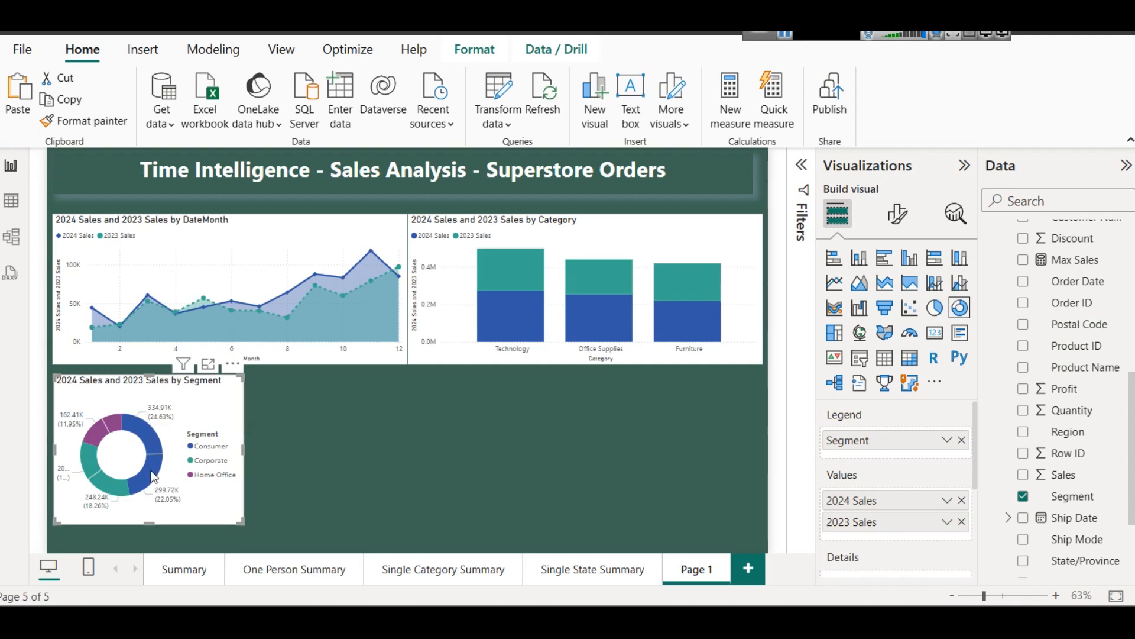
pyautogui.click(258, 447)
pyautogui.click(235, 414)
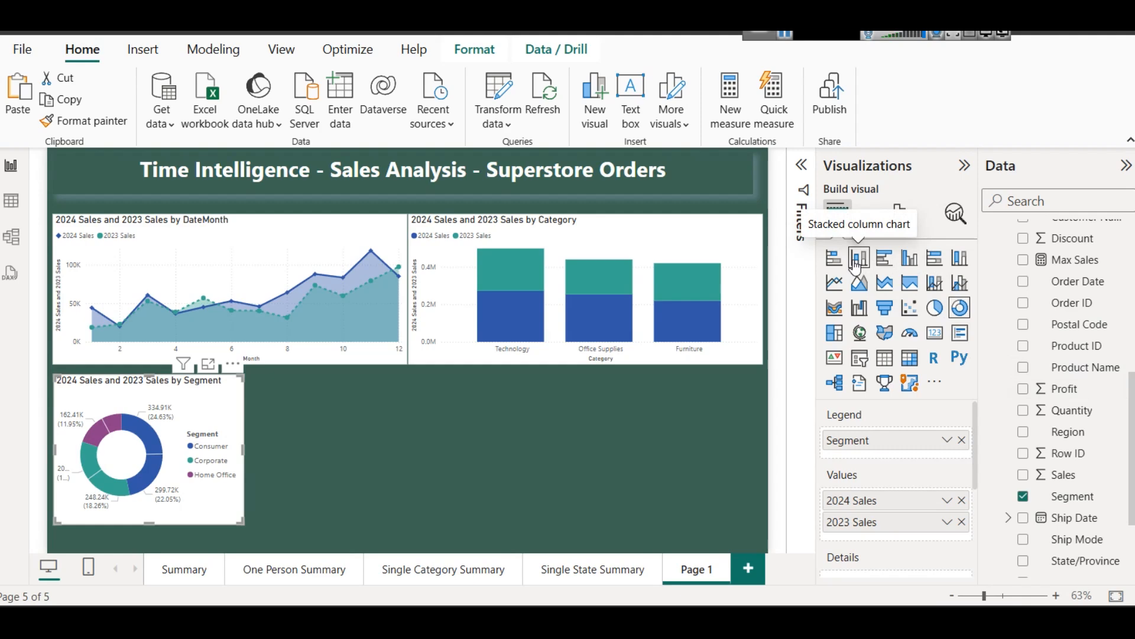
# Change the segment chart to a clustered column chart and place a duplicate immediately to its right.
pyautogui.click(903, 264)
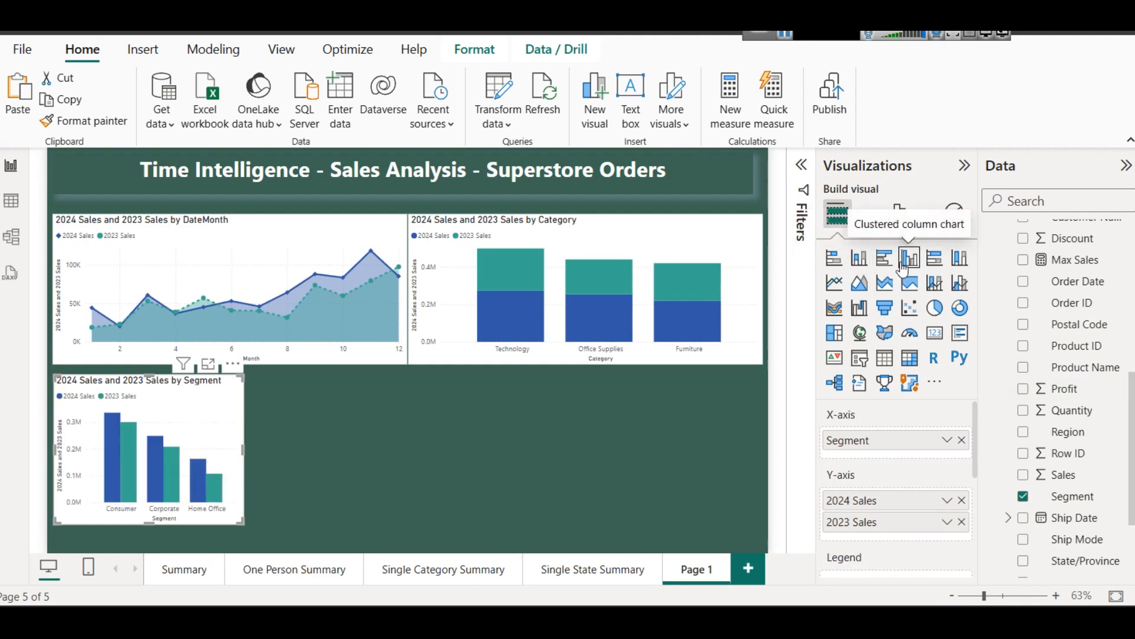
pyautogui.click(383, 445)
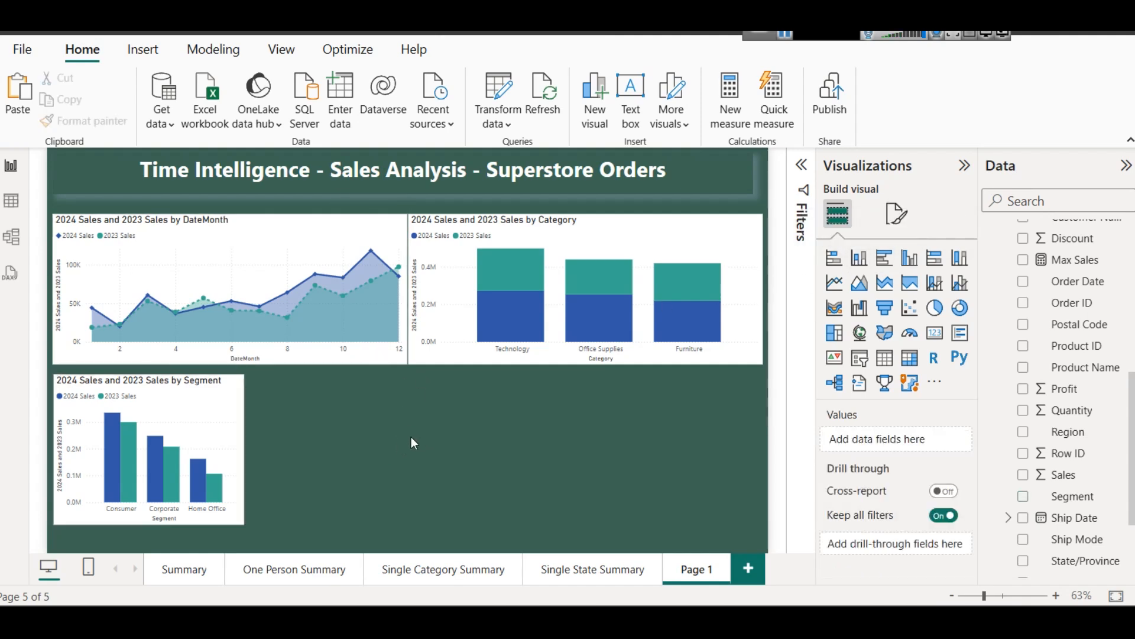
pyautogui.click(238, 417)
pyautogui.hotkey('ctrl', 'c')
pyautogui.hotkey('ctrl', 'v')
pyautogui.moveTo(236, 413); pyautogui.dragTo(421, 409)
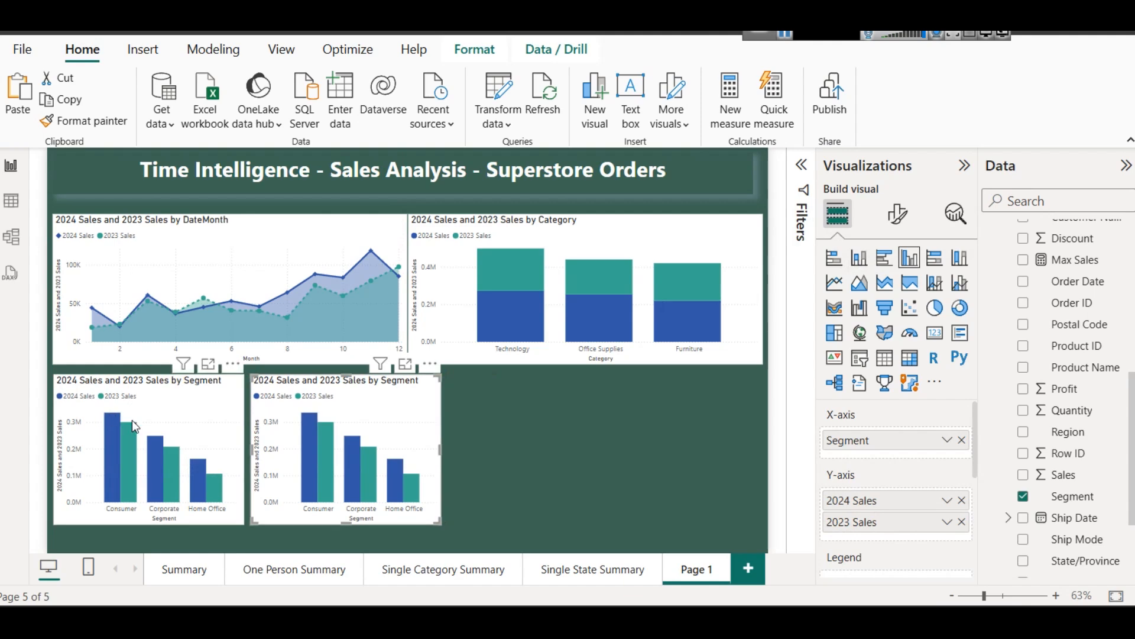
# Narrow both segment column charts so the pair fits side by side within the width of the monthly area chart above.
pyautogui.click(237, 447)
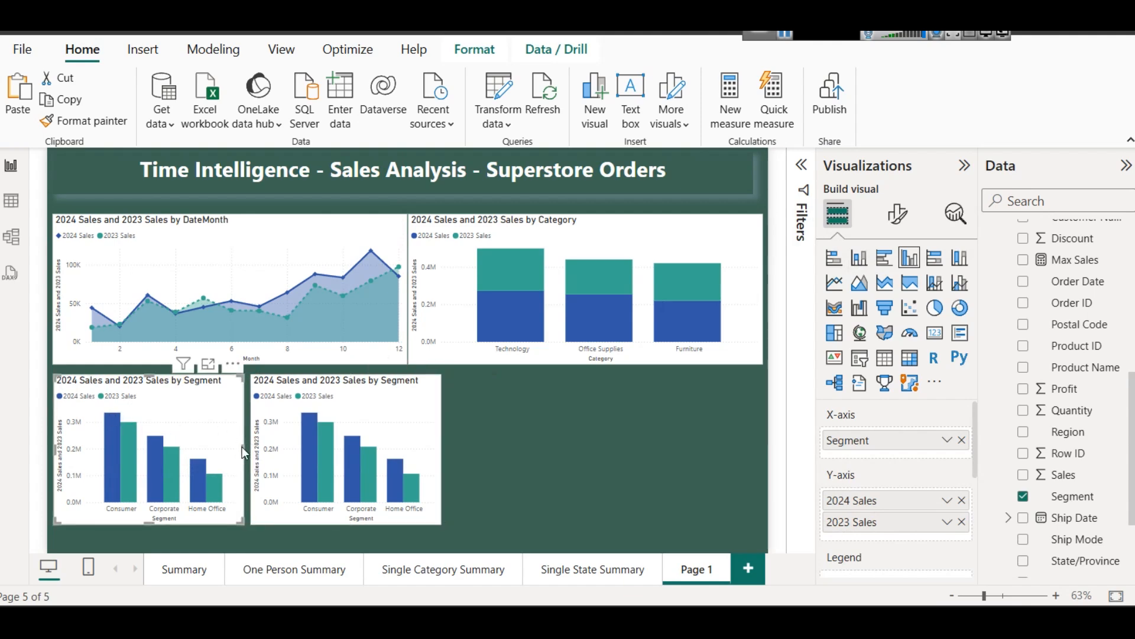
pyautogui.moveTo(243, 446); pyautogui.dragTo(230, 448)
pyautogui.moveTo(409, 444)
pyautogui.mouseDown()
pyautogui.moveTo(396, 442)
pyautogui.moveTo(414, 447)
pyautogui.mouseUp()
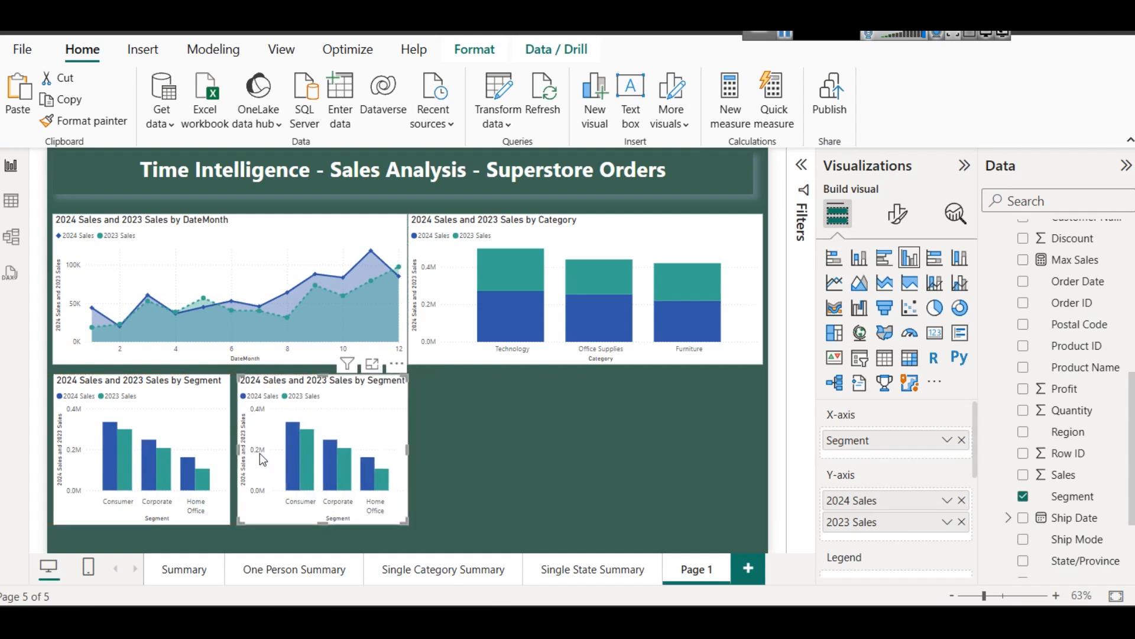
pyautogui.click(222, 452)
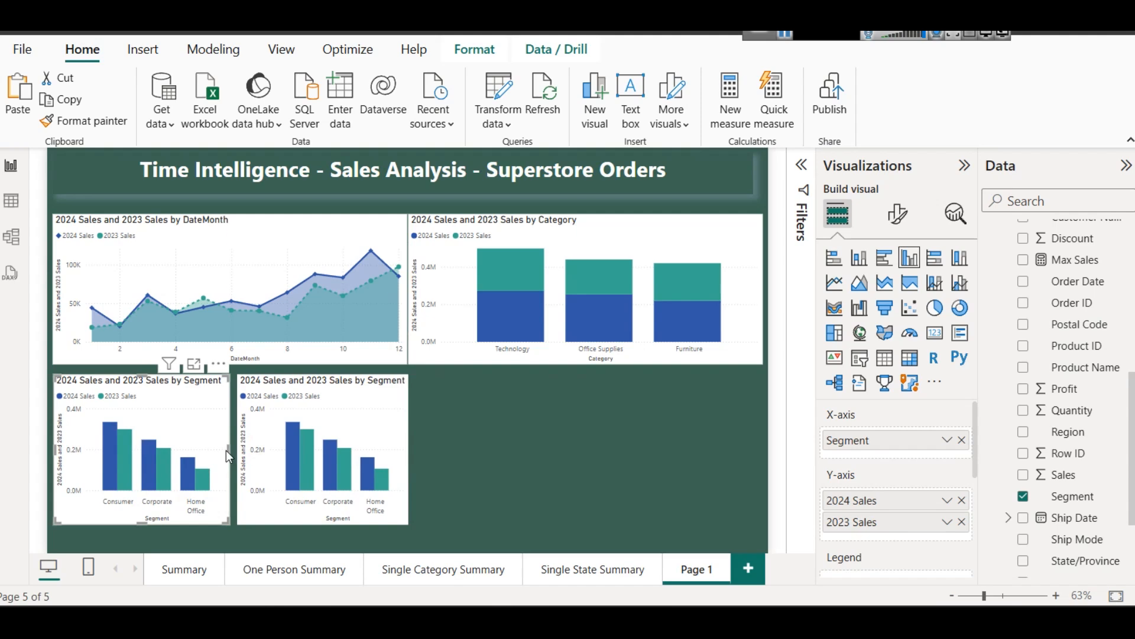
pyautogui.click(502, 425)
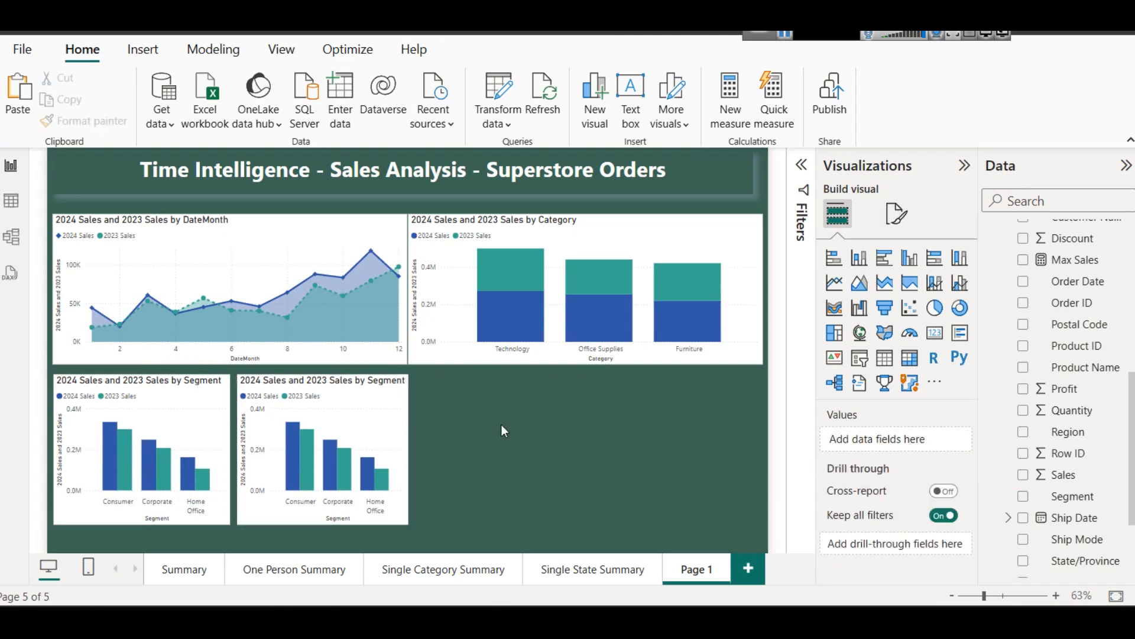
# Replace Segment with Ship Mode on the duplicate chart's X-axis and change that chart to a clustered bar chart.
pyautogui.click(337, 417)
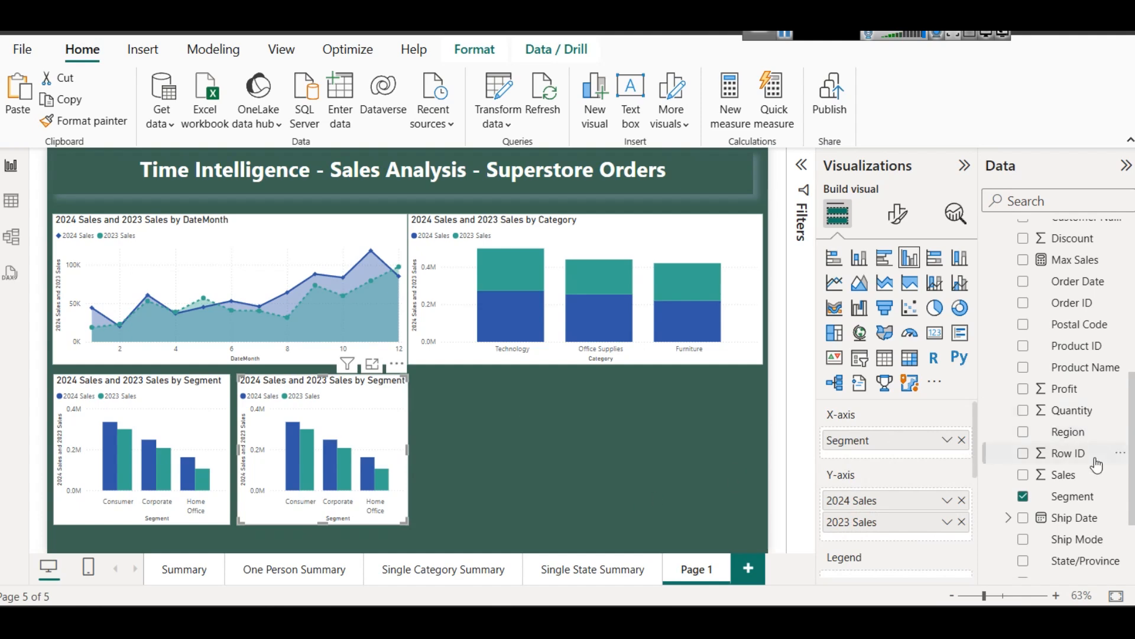
pyautogui.click(962, 440)
pyautogui.scroll(-1, 1096, 458)
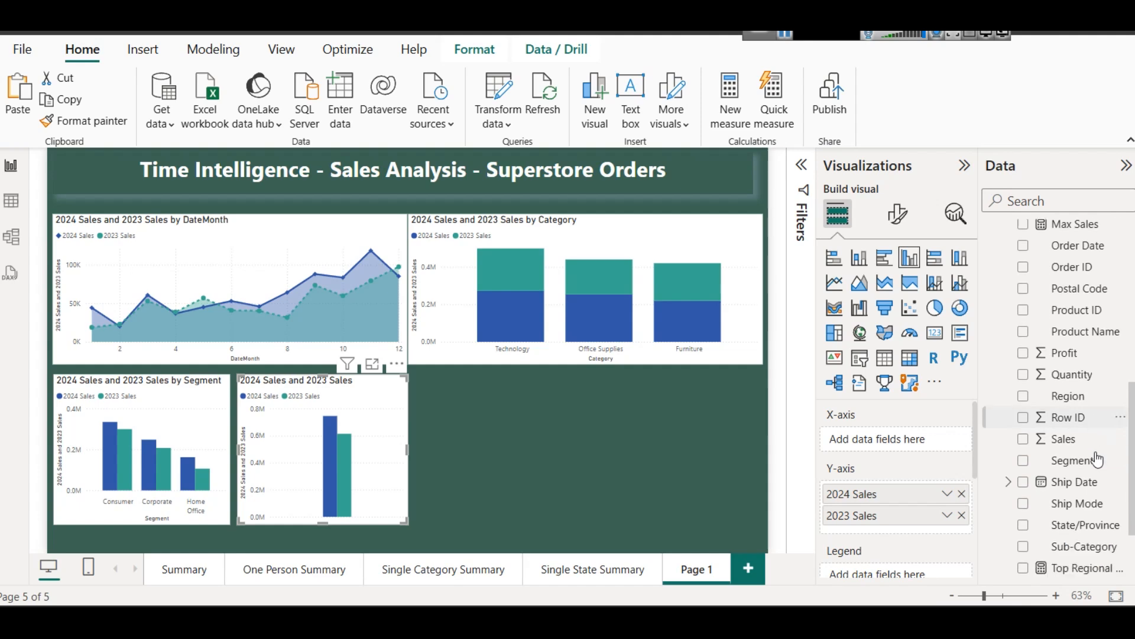
pyautogui.scroll(-2, 1097, 458)
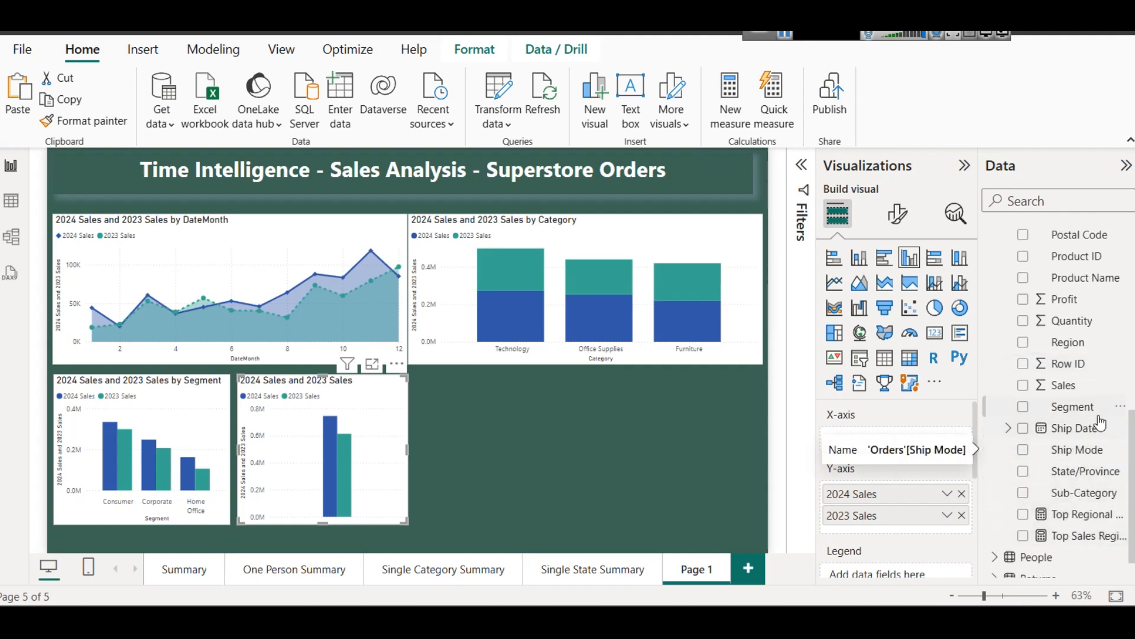
pyautogui.scroll(3, 1077, 465)
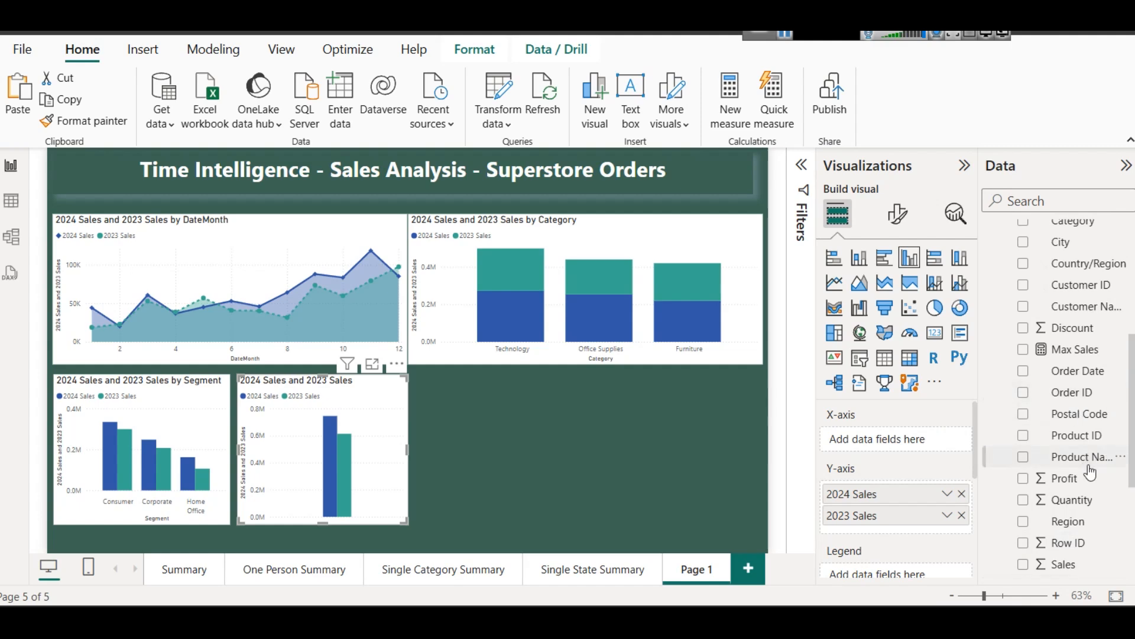
pyautogui.scroll(2, 1109, 480)
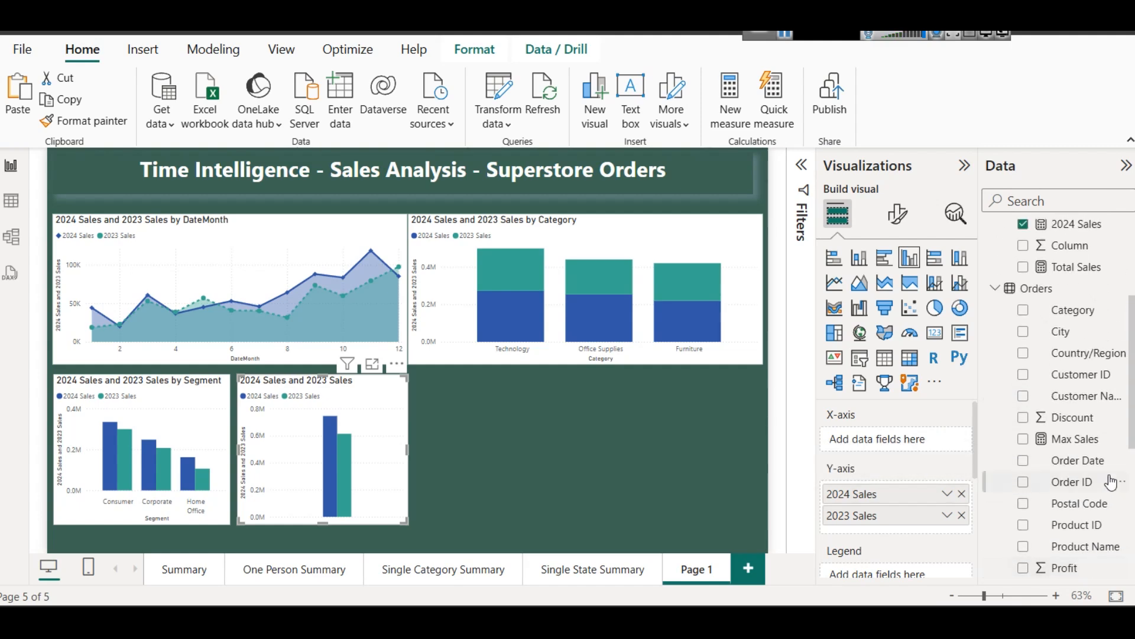
pyautogui.scroll(-5, 1078, 473)
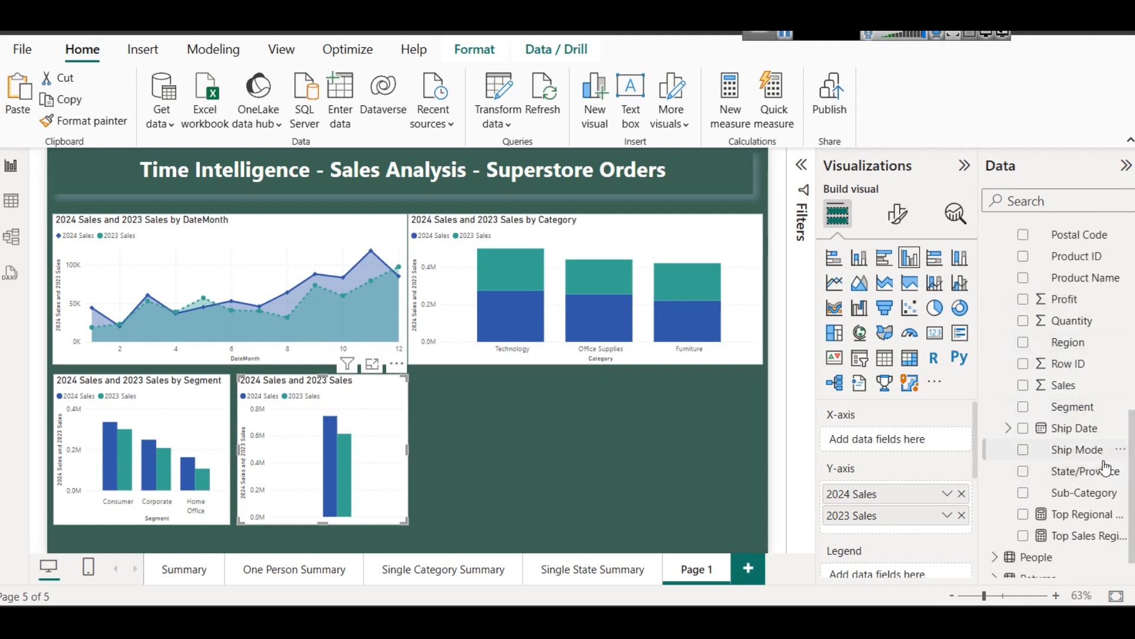
pyautogui.scroll(2, 1104, 473)
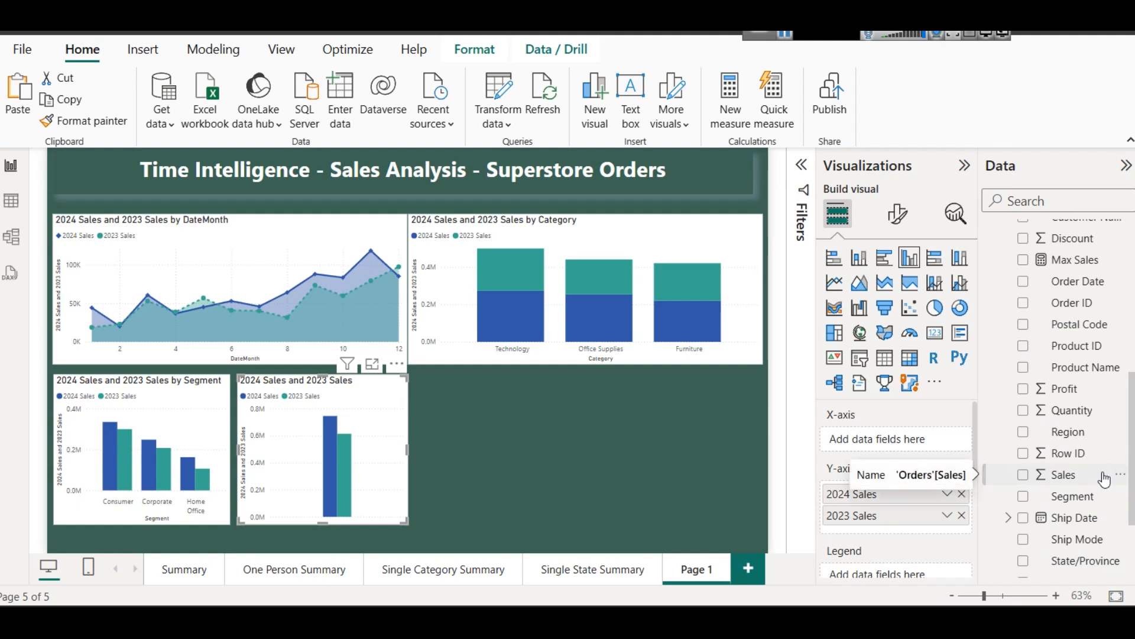
pyautogui.scroll(-2, 1104, 477)
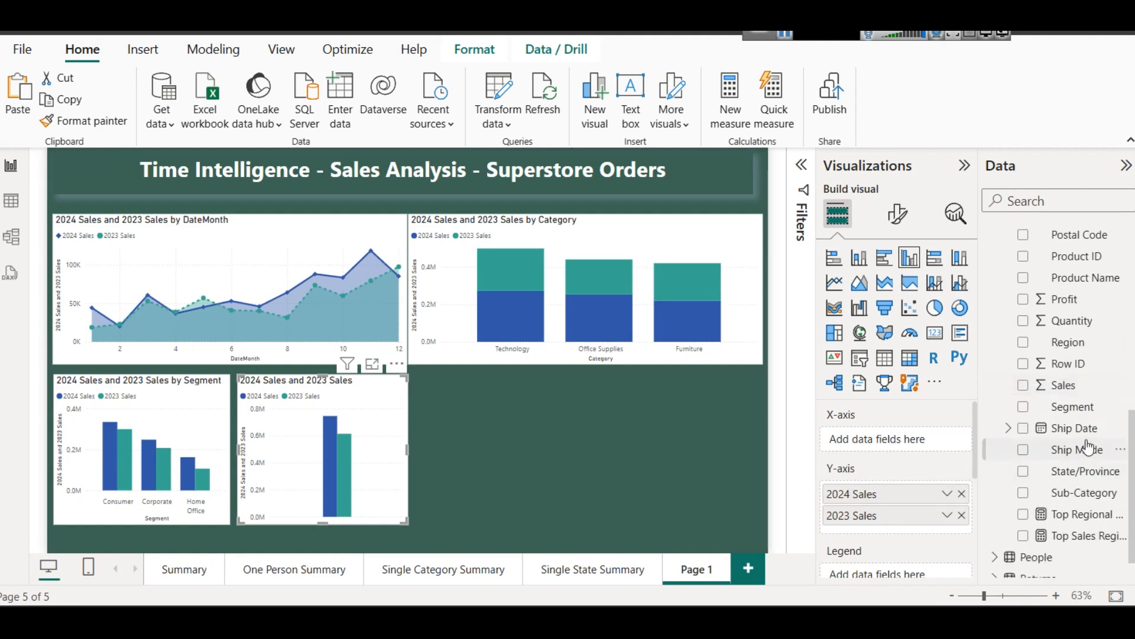
pyautogui.moveTo(1088, 451); pyautogui.dragTo(837, 442)
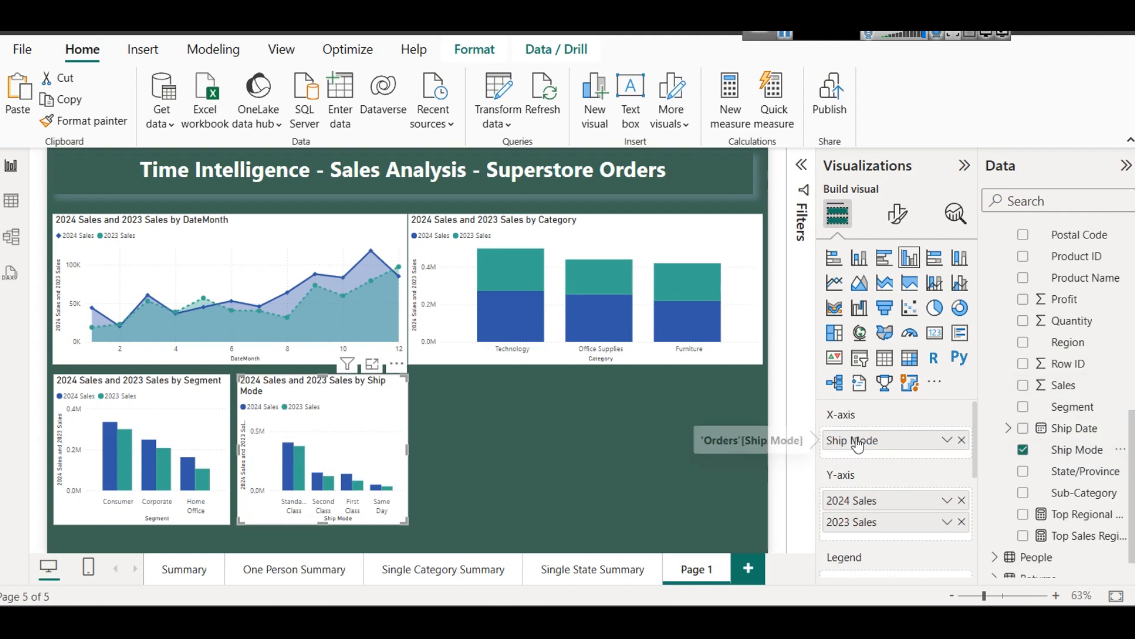
pyautogui.click(884, 257)
pyautogui.click(506, 464)
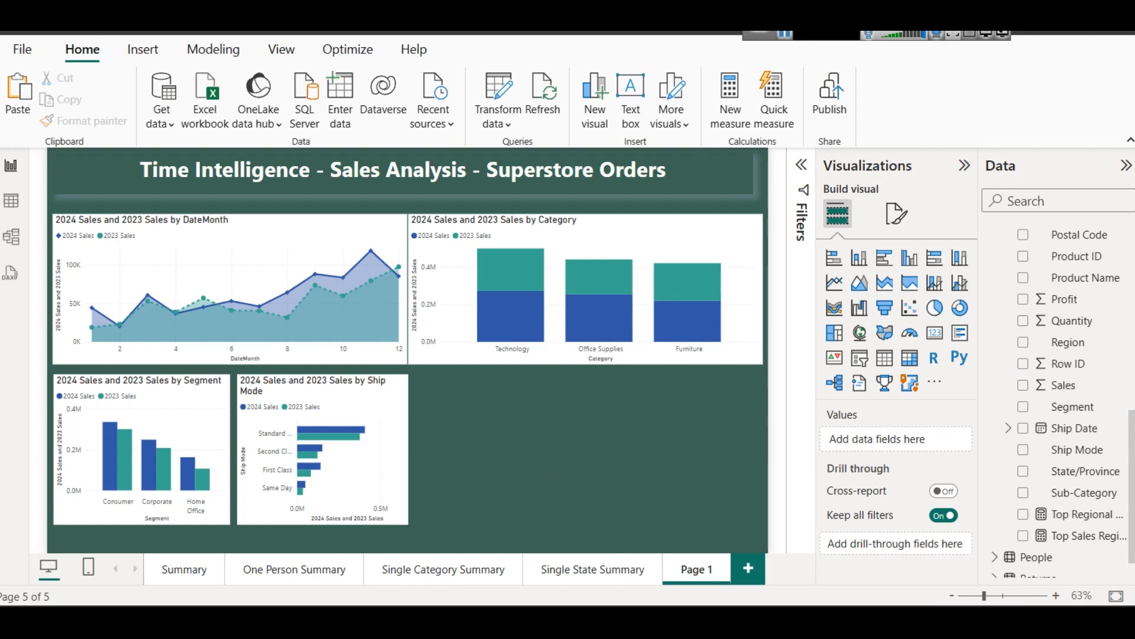
pyautogui.scroll(6, 1122, 383)
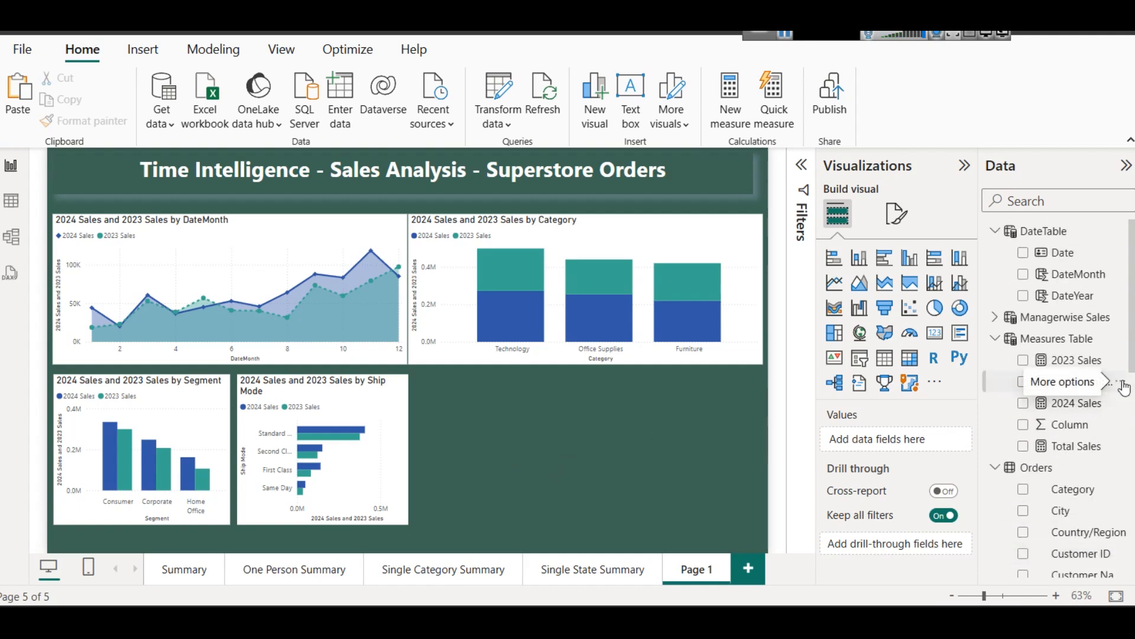
pyautogui.scroll(-3, 1124, 386)
pyautogui.scroll(3, 1123, 387)
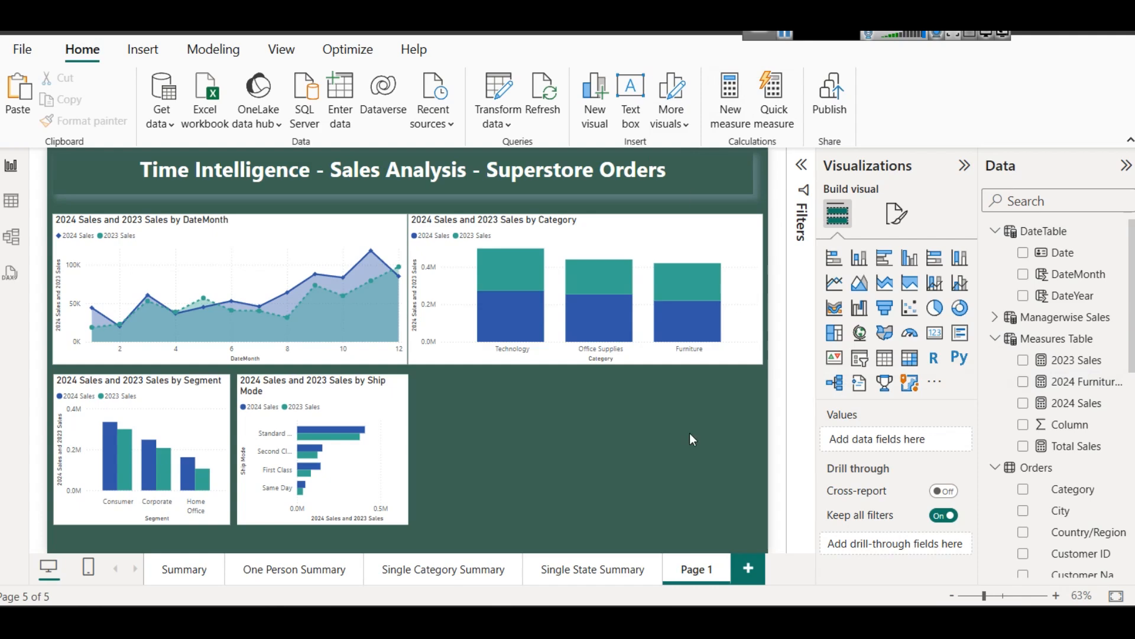
# Switch to the Superstore-2024 report, open the YoY% measure in the Orders table and copy its entire formula.
pyautogui.moveTo(734, 621)
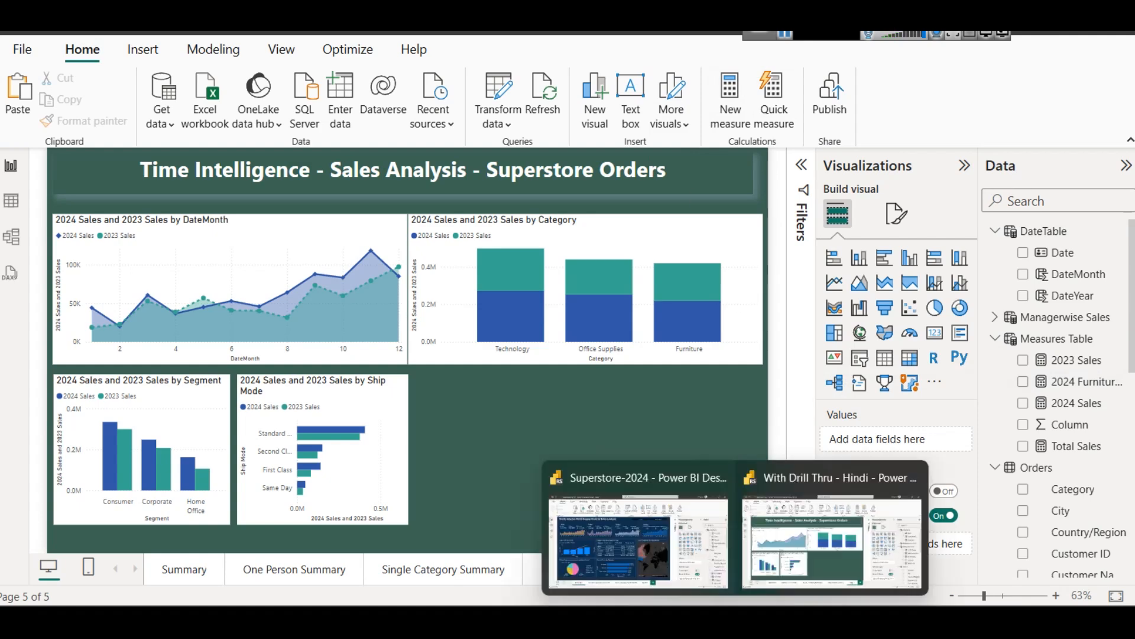
pyautogui.click(657, 561)
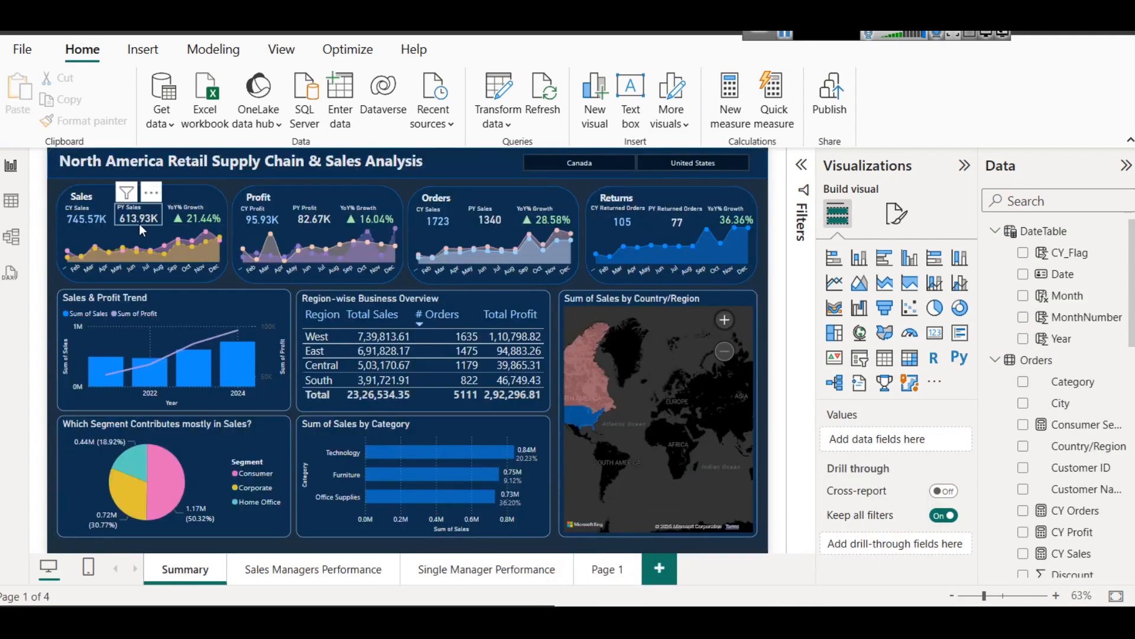
pyautogui.click(195, 222)
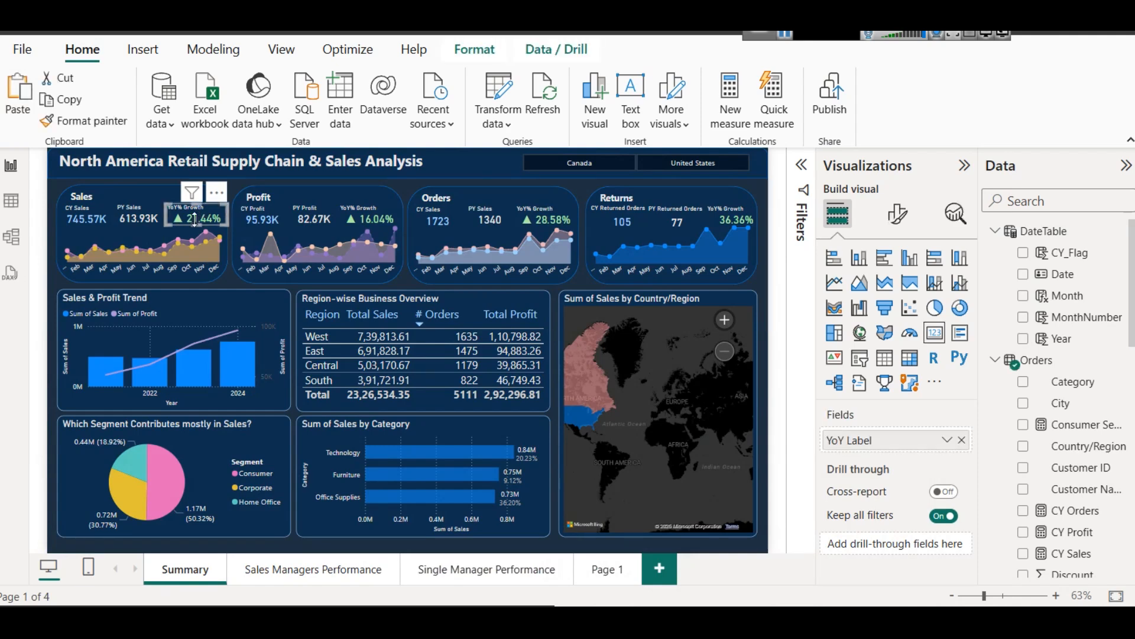
pyautogui.scroll(-10, 1052, 467)
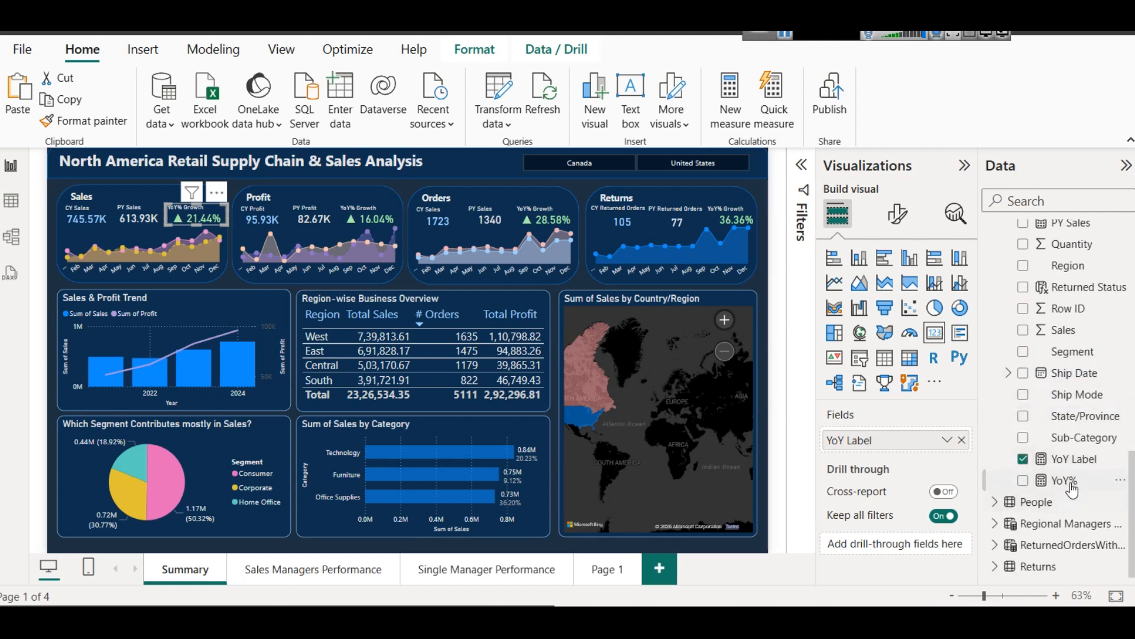
pyautogui.click(1072, 462)
pyautogui.click(1065, 480)
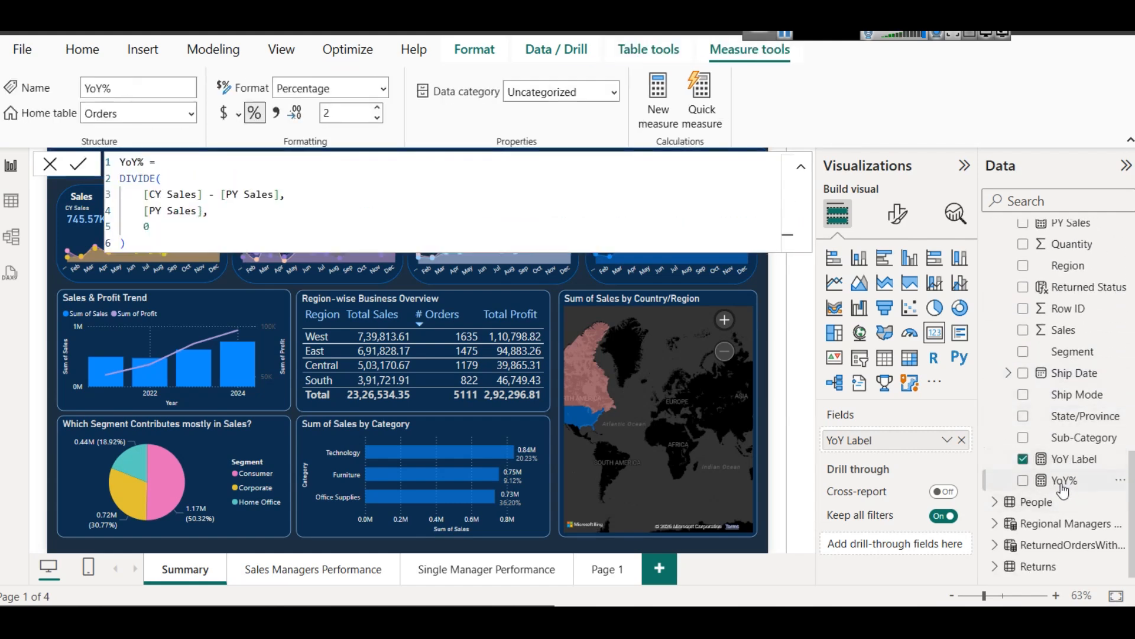
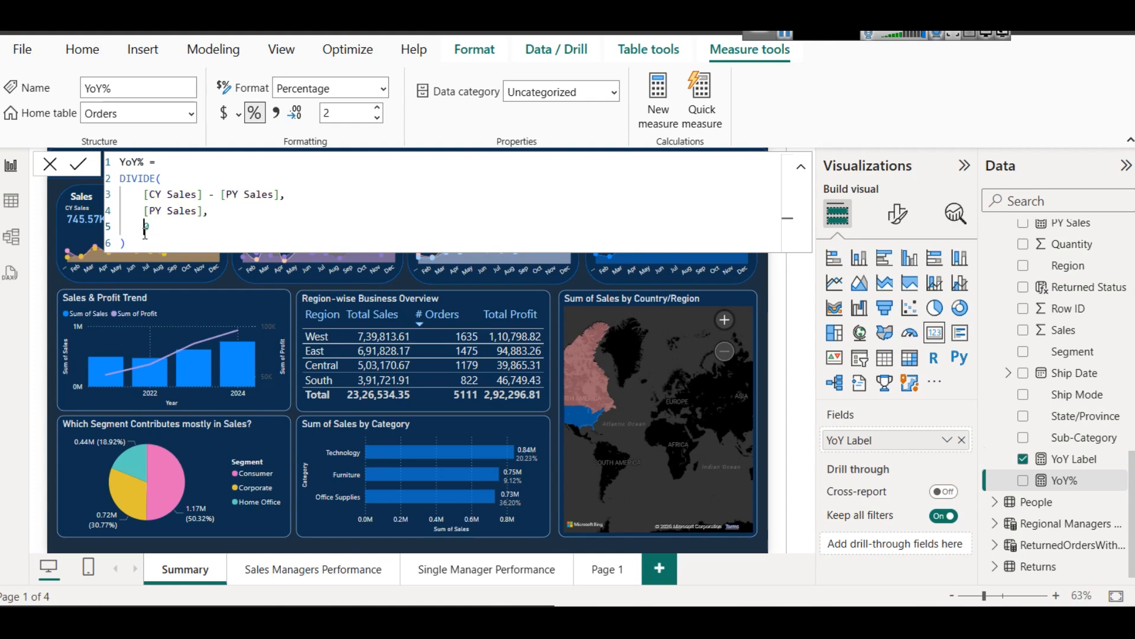
pyautogui.moveTo(127, 243); pyautogui.dragTo(115, 161)
pyautogui.hotkey('ctrl', 'c')
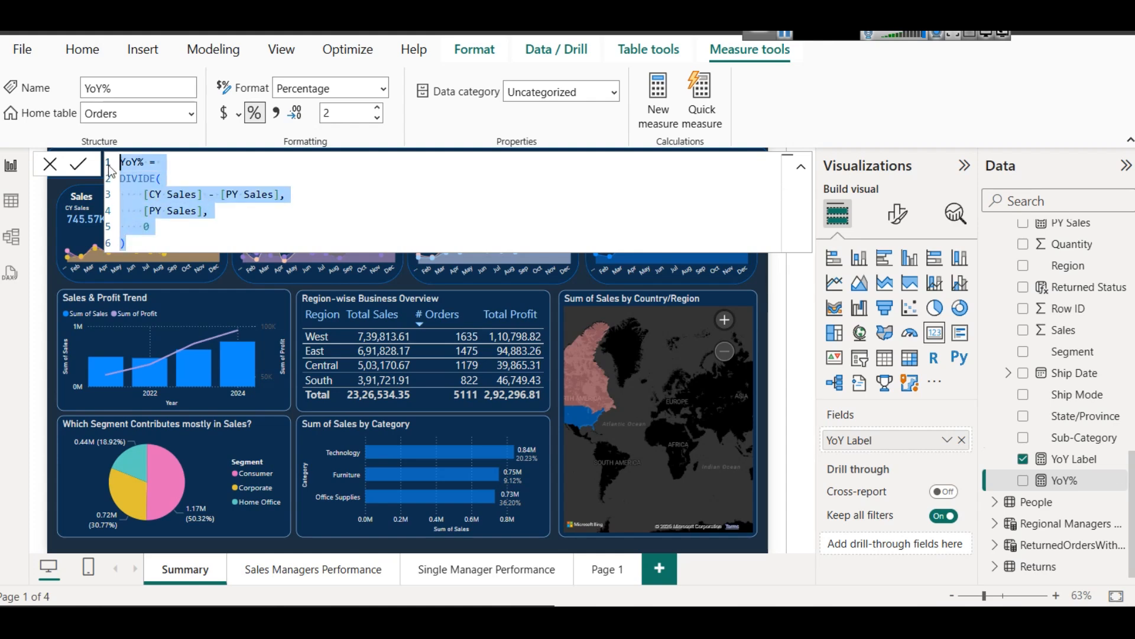
# Return to the With Drill Thru - Hindi report and create a measure in Measures Table from the copied YoY% formula.
pyautogui.click(810, 558)
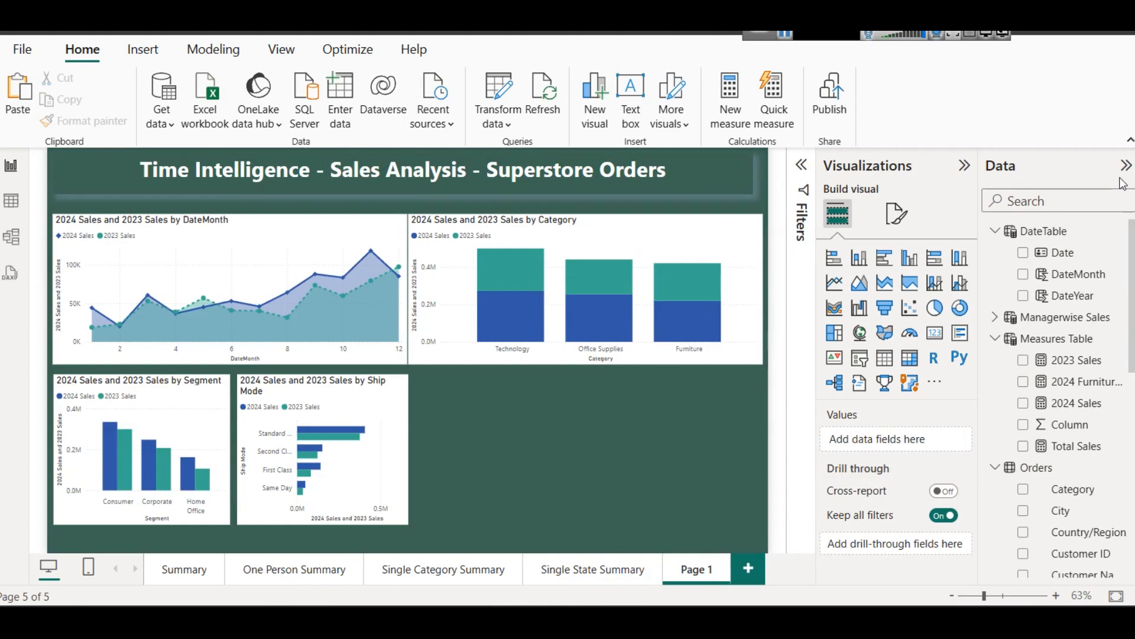
pyautogui.click(1063, 342)
pyautogui.rightClick(1063, 341)
pyautogui.click(992, 373)
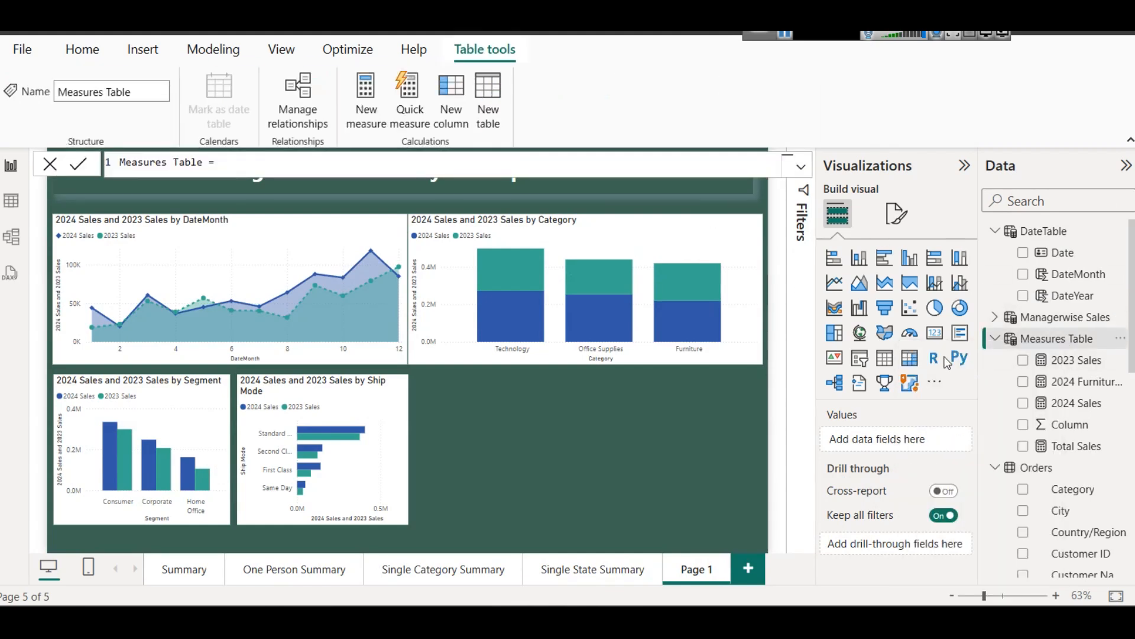
pyautogui.hotkey('ctrl', 'v')
# Replace the CY Sales reference in the YoY% formula's subtraction with a year-specific sales measure.
pyautogui.doubleClick(156, 195)
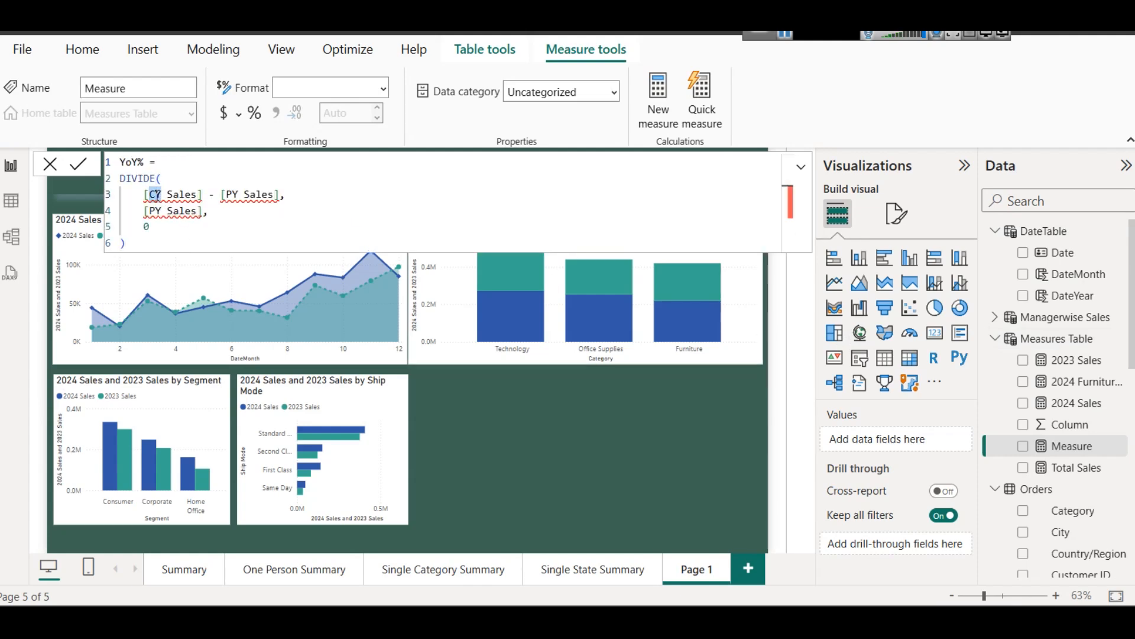
pyautogui.write('202')
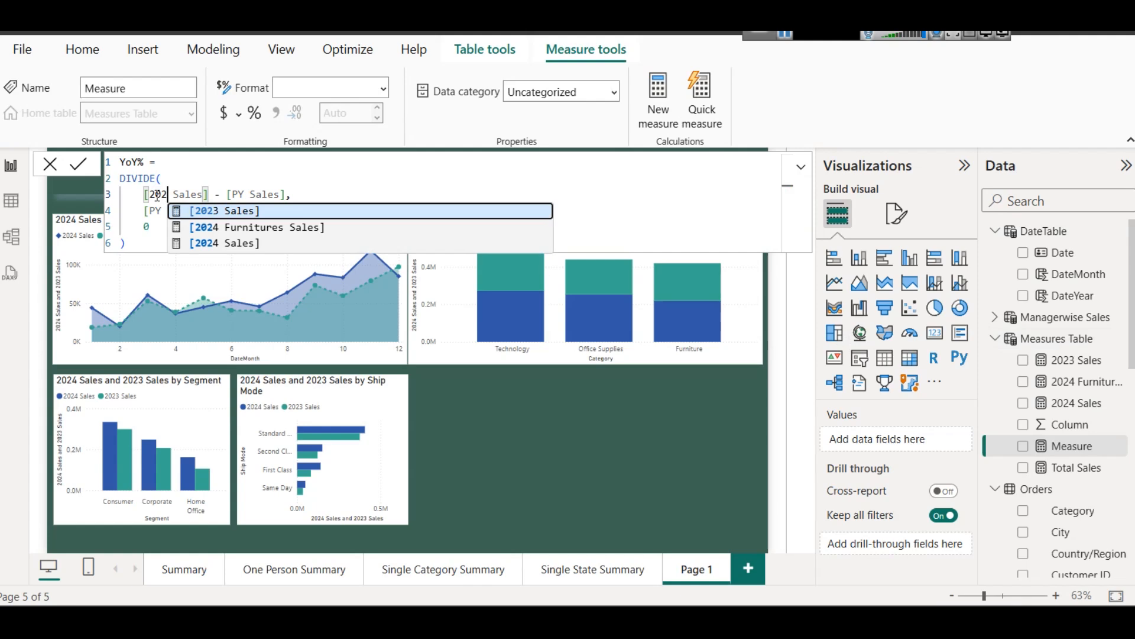
# Replace the first measure in the YoY% formula's numerator with [2024 Sales].
pyautogui.press('Down')
pyautogui.press('Down')
pyautogui.press('Tab')
pyautogui.hotkey('shift', 'Right')
pyautogui.hotkey('shift', 'Right')
pyautogui.hotkey('shift', 'Right')
pyautogui.hotkey('shift', 'Right')
pyautogui.hotkey('shift', 'Right')
pyautogui.hotkey('shift', 'Right')
pyautogui.hotkey('shift', 'Right')
pyautogui.hotkey('shift', 'Right')
pyautogui.press('Delete')
# Replace the subtracted [PY Sales] in the YoY% numerator with [2023 Sales].
pyautogui.press('Right')
pyautogui.press('Right')
pyautogui.hotkey('shift', 'Right')
pyautogui.hotkey('shift', 'Right')
pyautogui.hotkey('shift', 'Right')
pyautogui.hotkey('shift', 'Right')
pyautogui.hotkey('shift', 'Right')
pyautogui.hotkey('shift', 'Right')
pyautogui.hotkey('shift', 'Right')
pyautogui.hotkey('shift', 'Right')
pyautogui.write('2023')
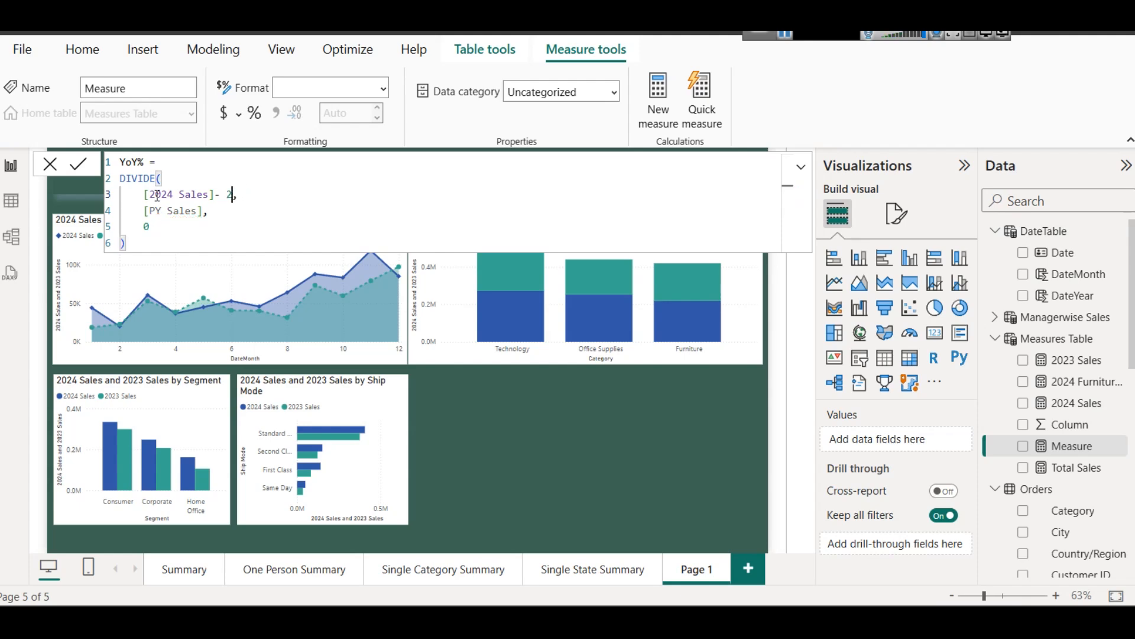
pyautogui.write('[')
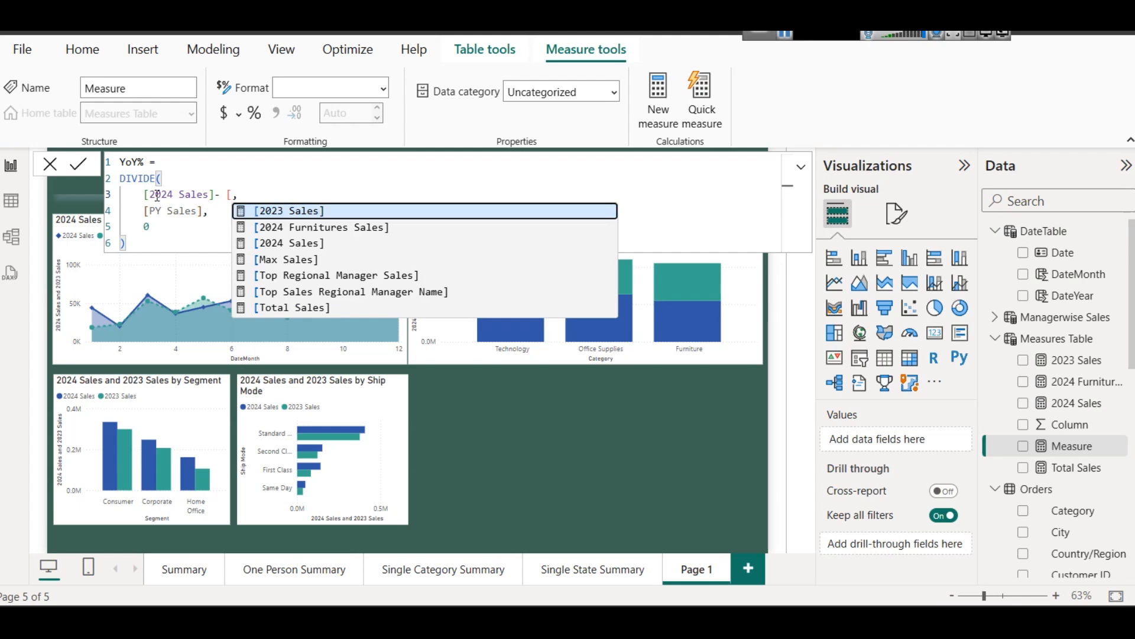
pyautogui.press('Tab')
# Replace the YoY% denominator with [2023 Sales] and commit the measure.
pyautogui.press('Down')
pyautogui.press('Left')
pyautogui.hotkey('shift', 'Left')
pyautogui.hotkey('ctrl', 'shift', 'Left')
pyautogui.hotkey('ctrl', 'shift', 'Left')
pyautogui.write('2')
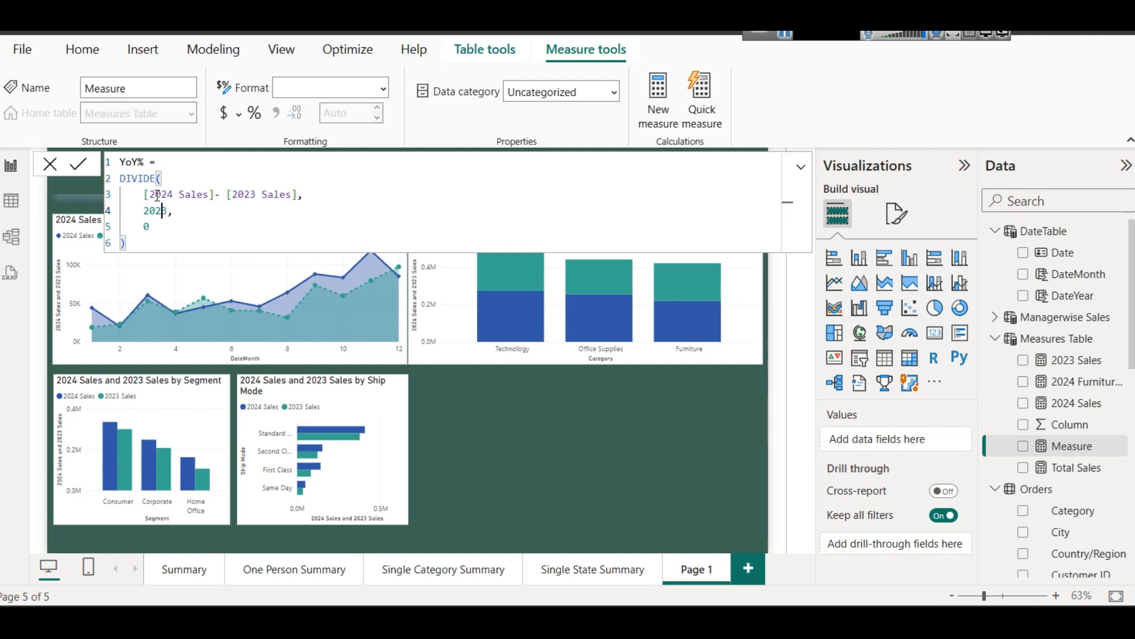
pyautogui.hotkey('ctrl', 'shift', 'Right')
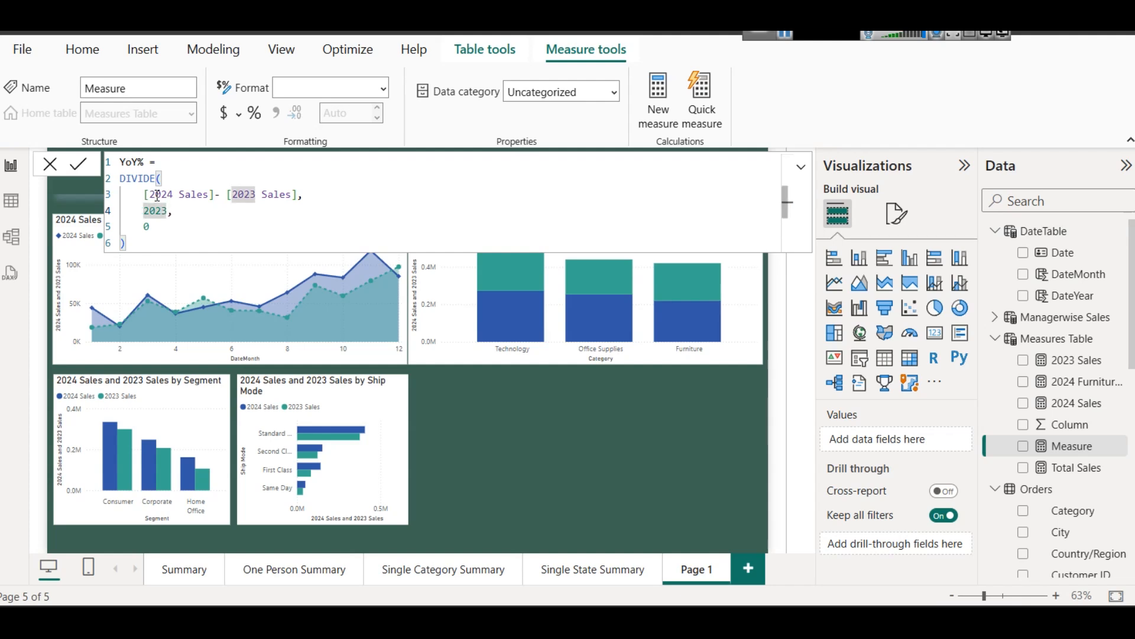
pyautogui.press('Left')
pyautogui.write('[')
pyautogui.press('Tab')
pyautogui.press('Right')
pyautogui.press('Right')
pyautogui.press('Right')
pyautogui.press('BackSpace')
pyautogui.press('BackSpace')
pyautogui.press('BackSpace')
pyautogui.press('BackSpace')
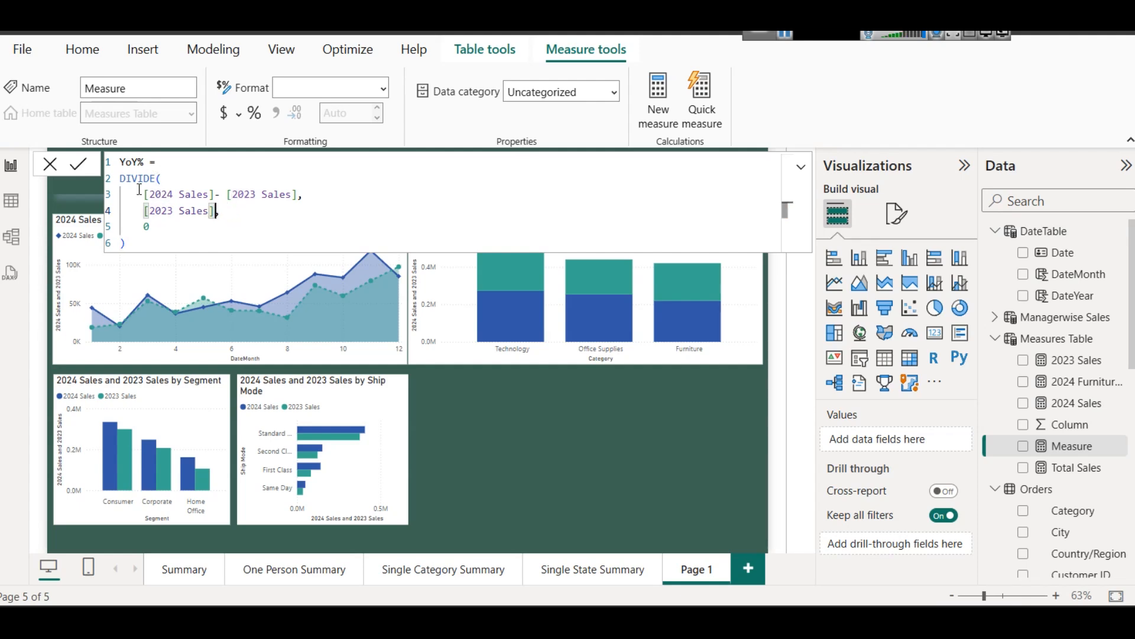
pyautogui.click(170, 185)
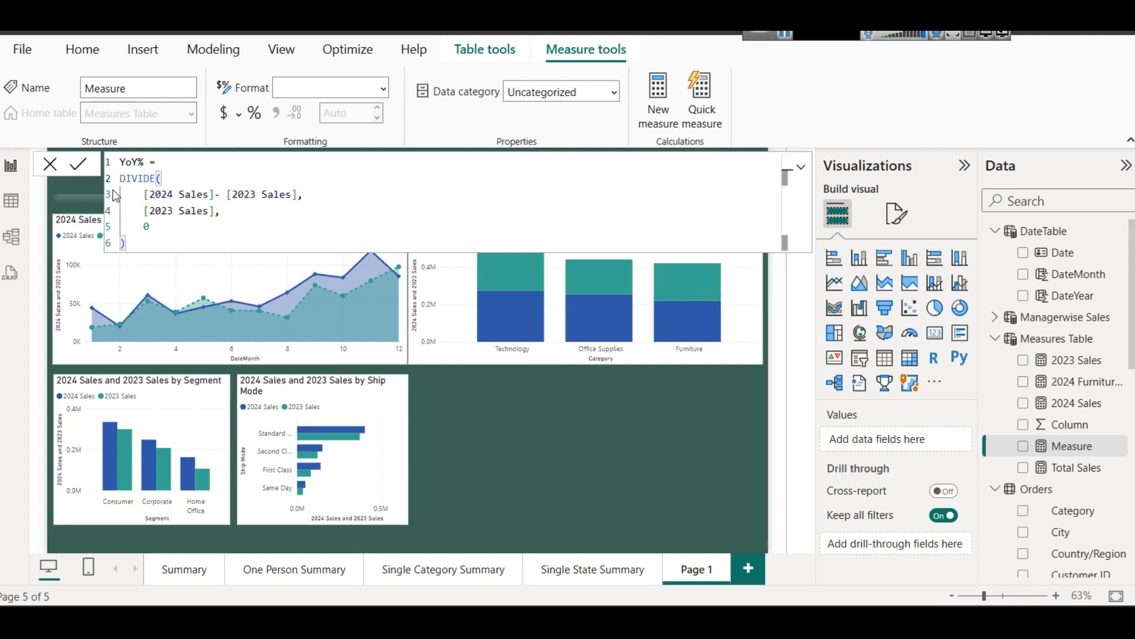
pyautogui.click(78, 164)
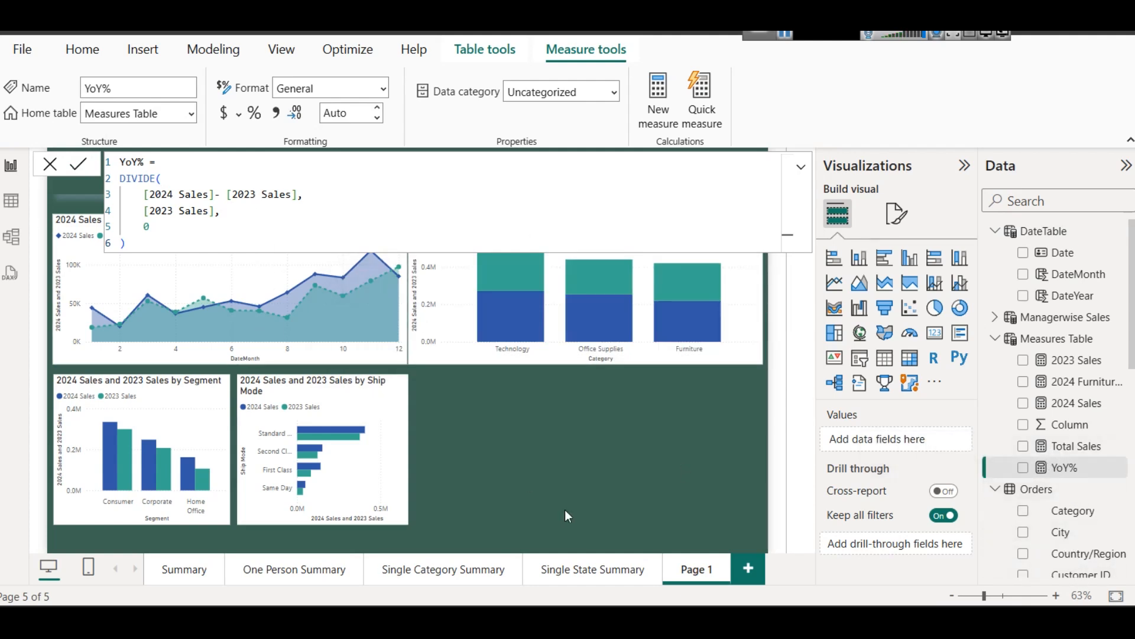
pyautogui.click(520, 410)
pyautogui.click(334, 226)
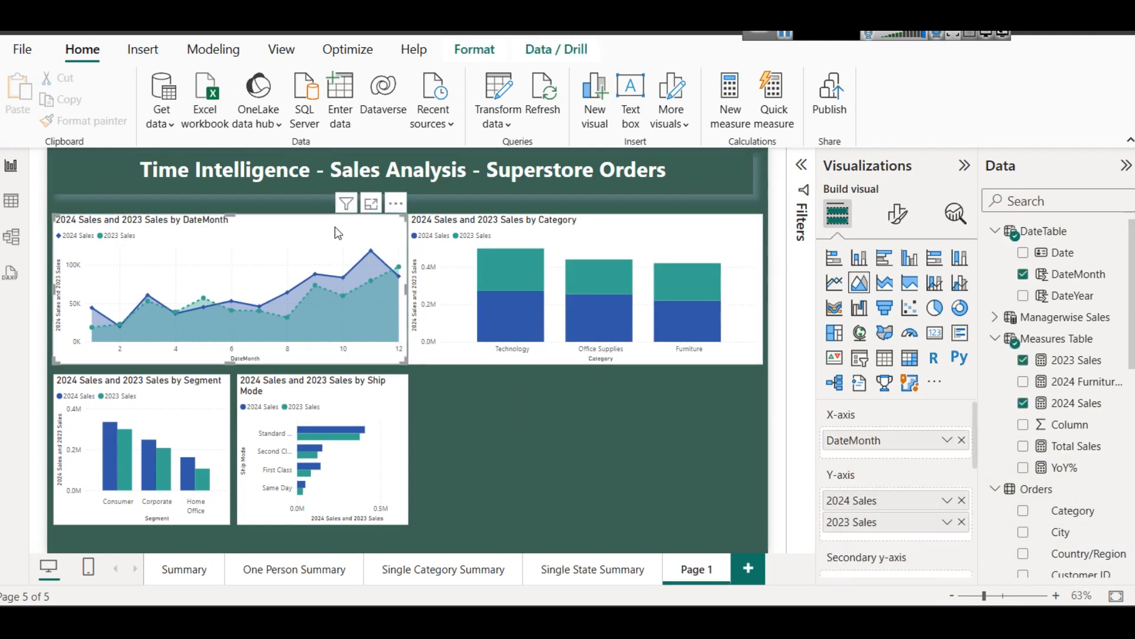
pyautogui.click(935, 336)
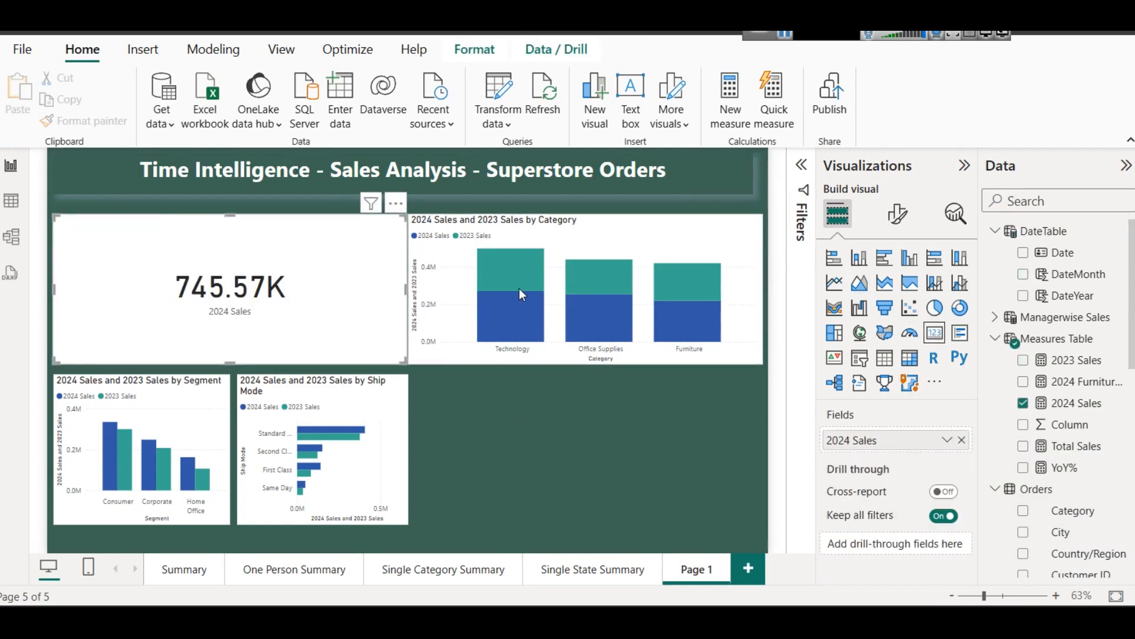
pyautogui.hotkey('ctrl', 'z')
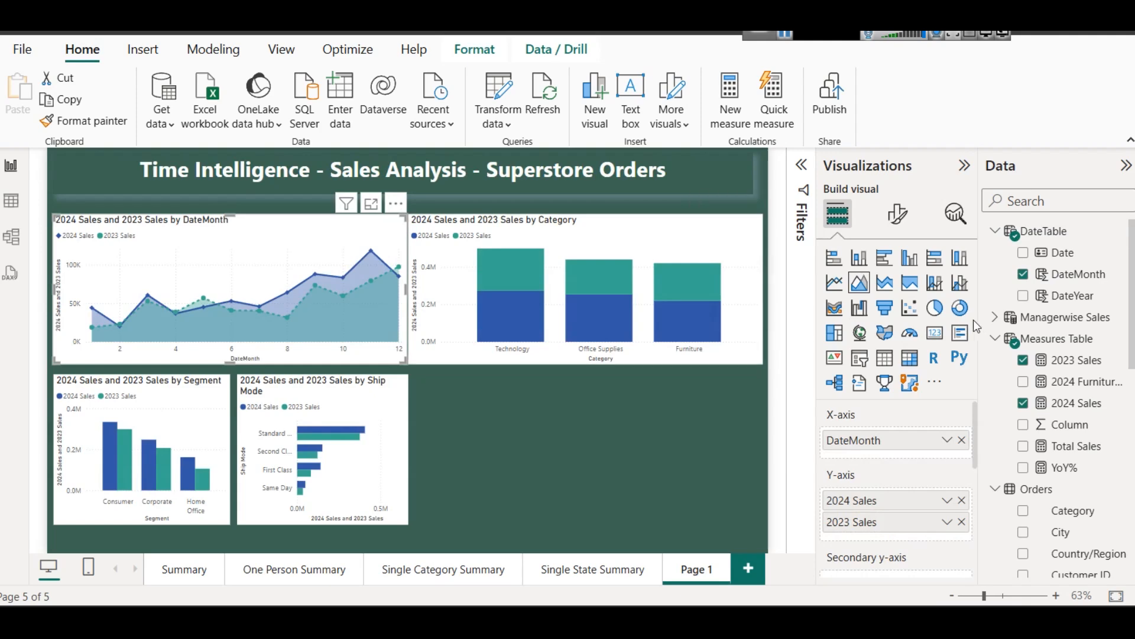
pyautogui.click(934, 332)
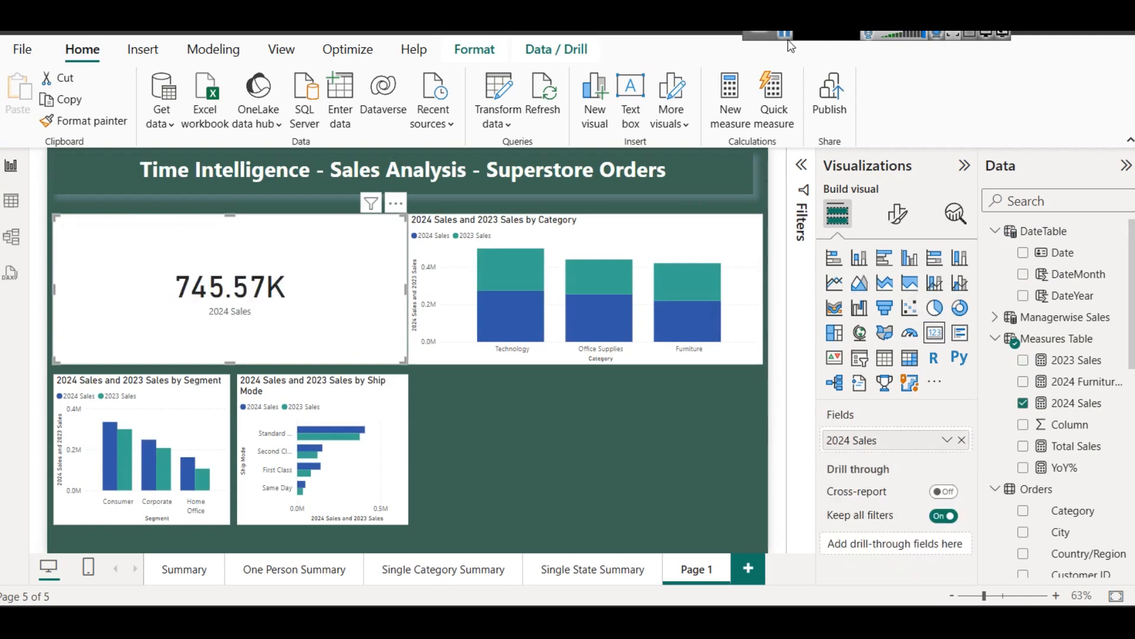
pyautogui.hotkey('ctrl', 'z')
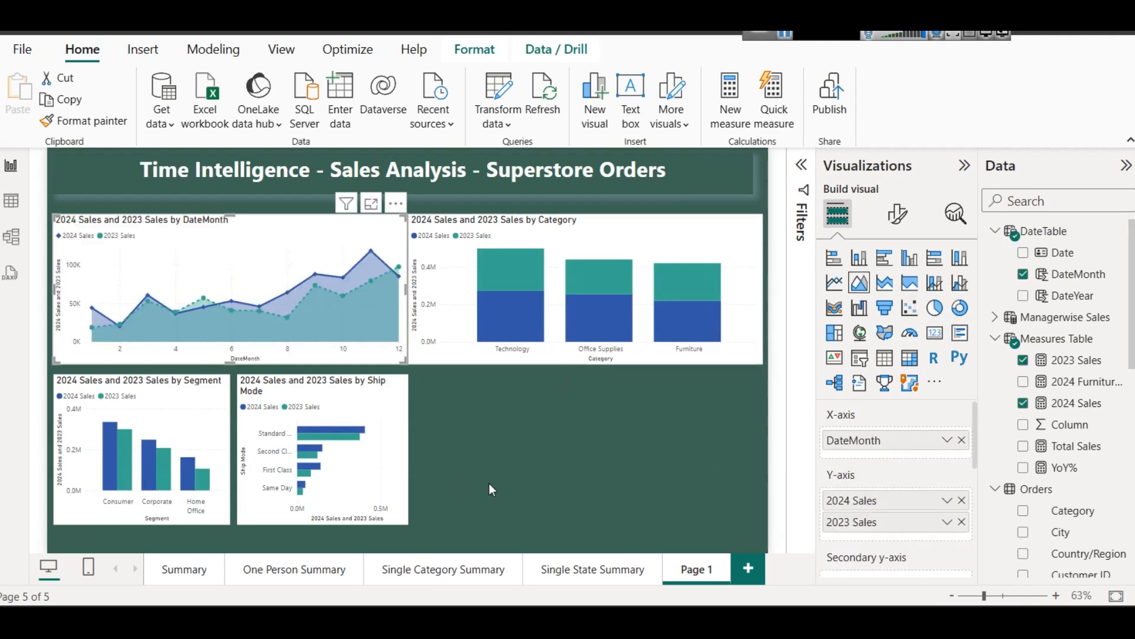
# Add a card visual showing the YoY% measure in the empty area of Page 1.
pyautogui.click(501, 459)
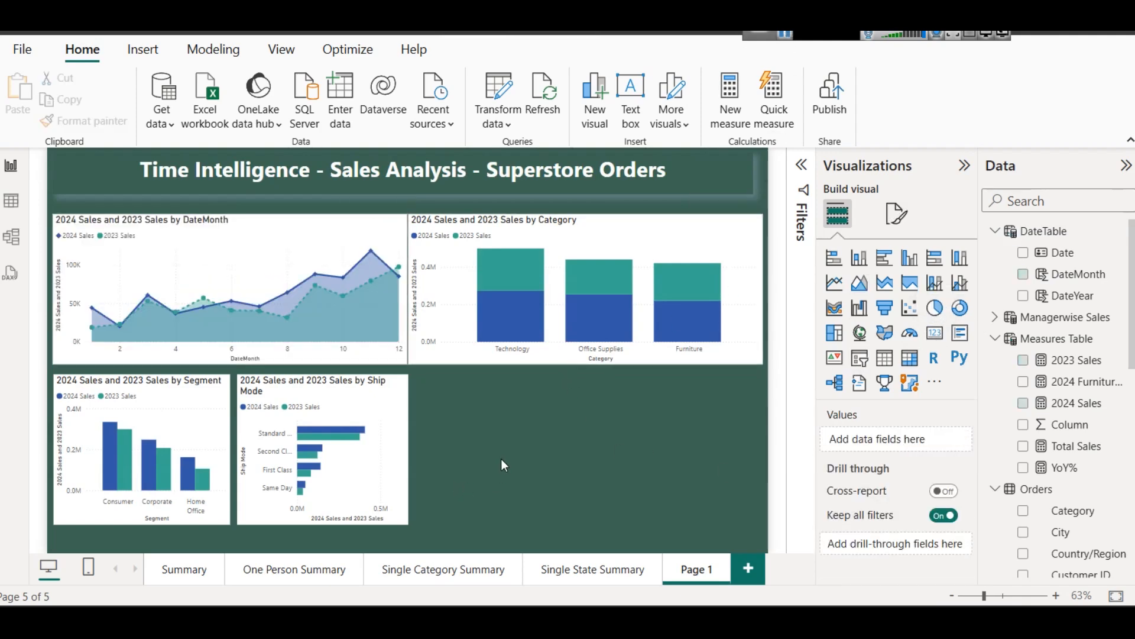
pyautogui.click(935, 334)
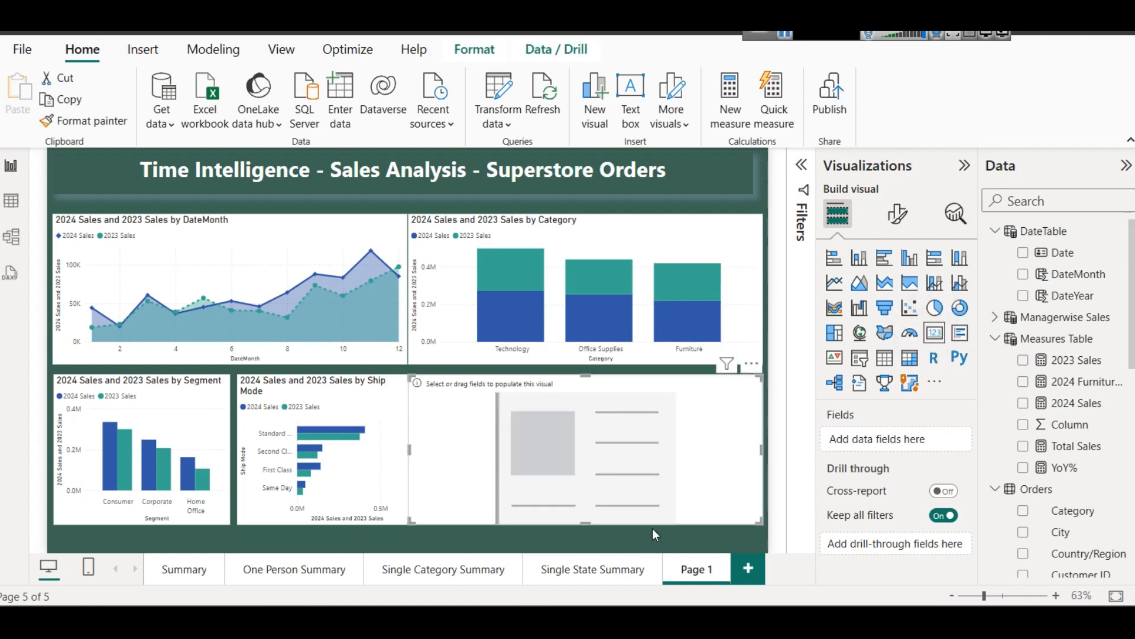
pyautogui.moveTo(1064, 467); pyautogui.dragTo(553, 456)
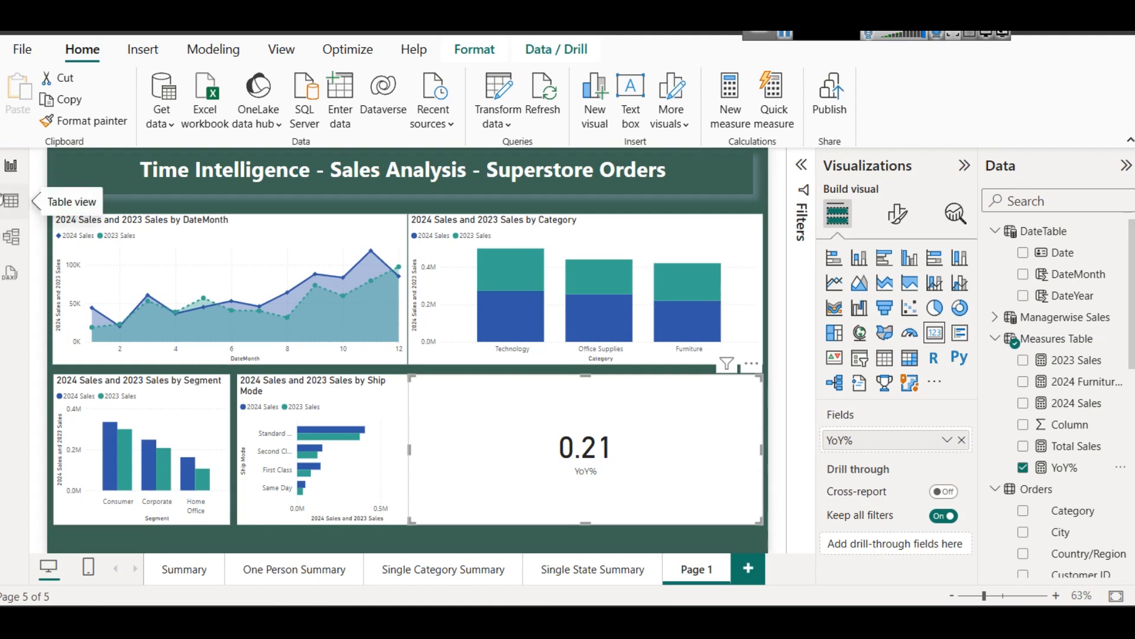
# Format the YoY% measure as a percentage in Table view and return to the report page.
pyautogui.click(11, 201)
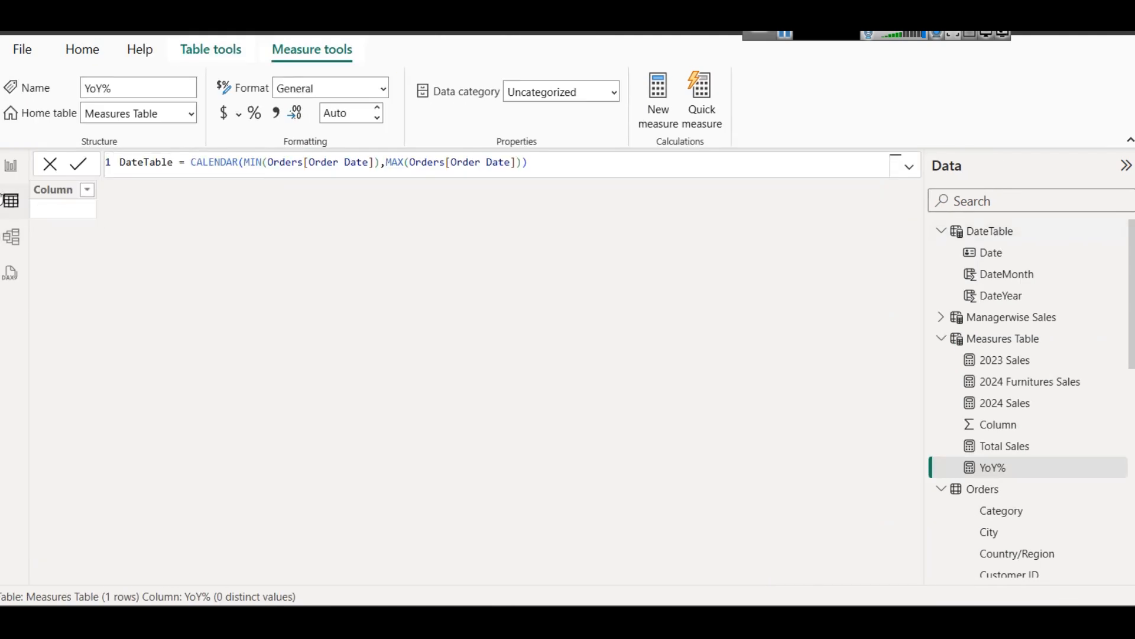
pyautogui.click(981, 468)
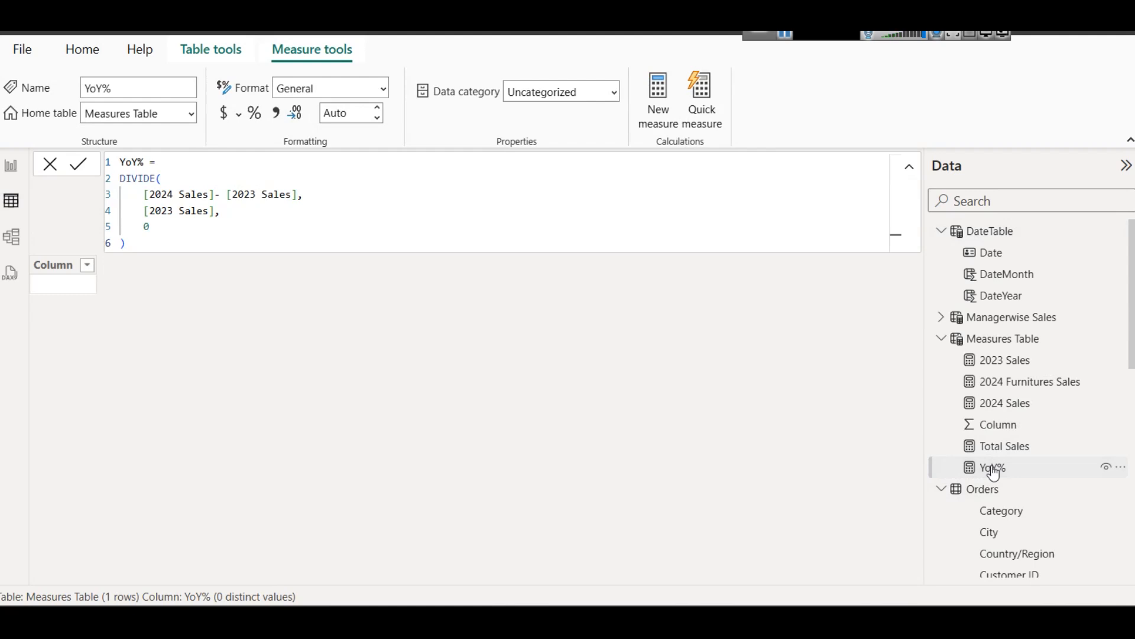
pyautogui.click(258, 115)
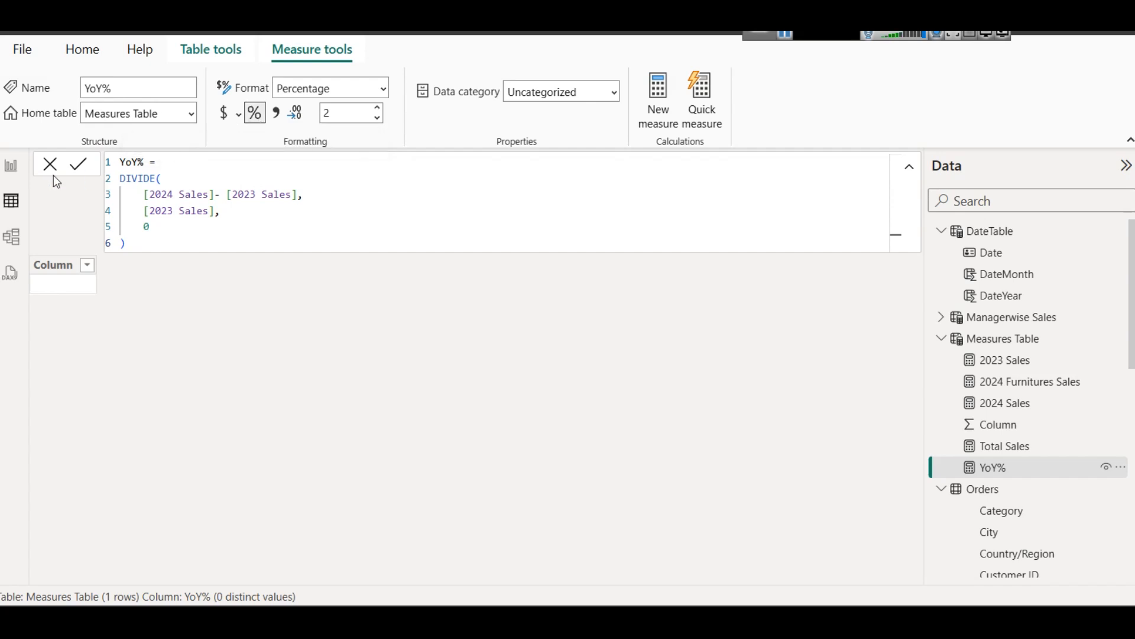
pyautogui.click(11, 166)
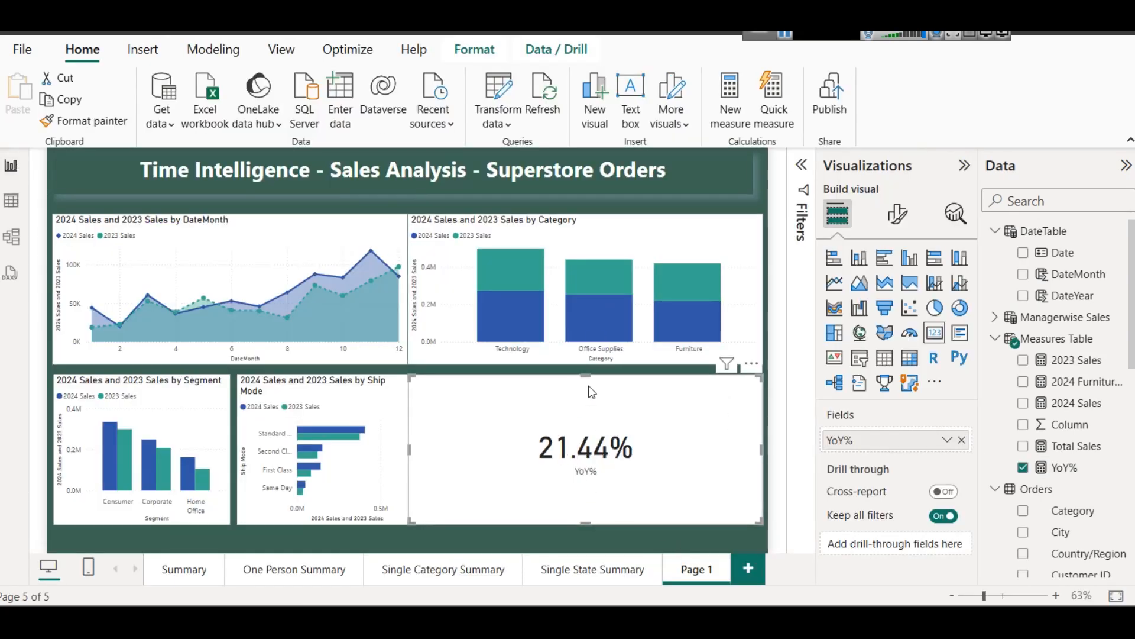
# Shrink the YoY% card into the report page's lower-right corner and set its callout value to bold, size 15.
pyautogui.moveTo(586, 376); pyautogui.dragTo(605, 453)
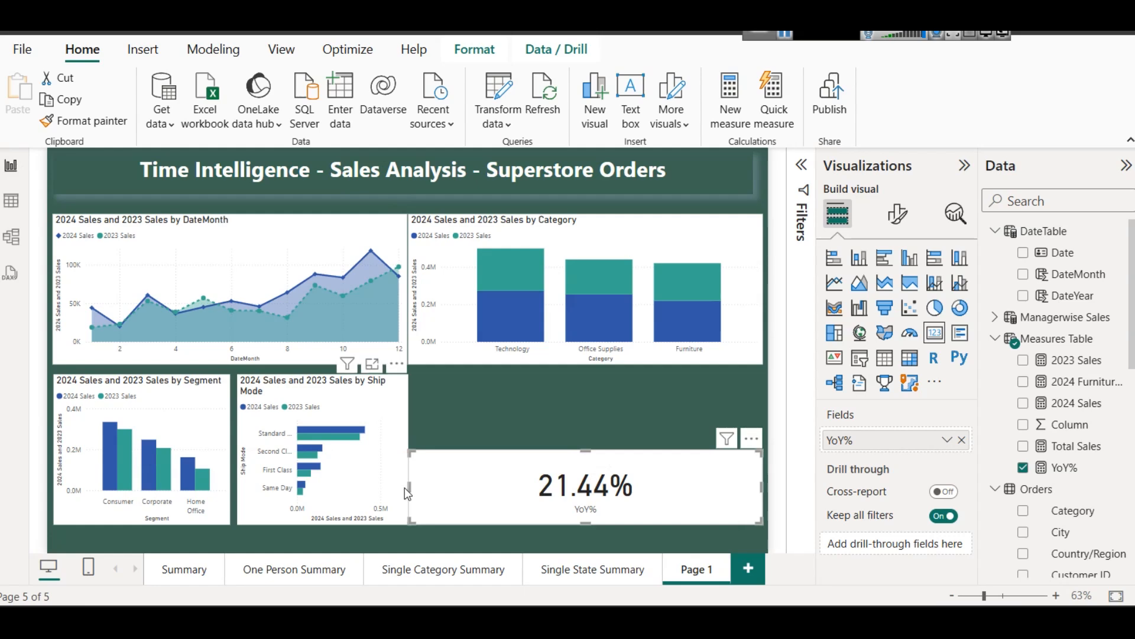
pyautogui.moveTo(408, 488); pyautogui.dragTo(629, 486)
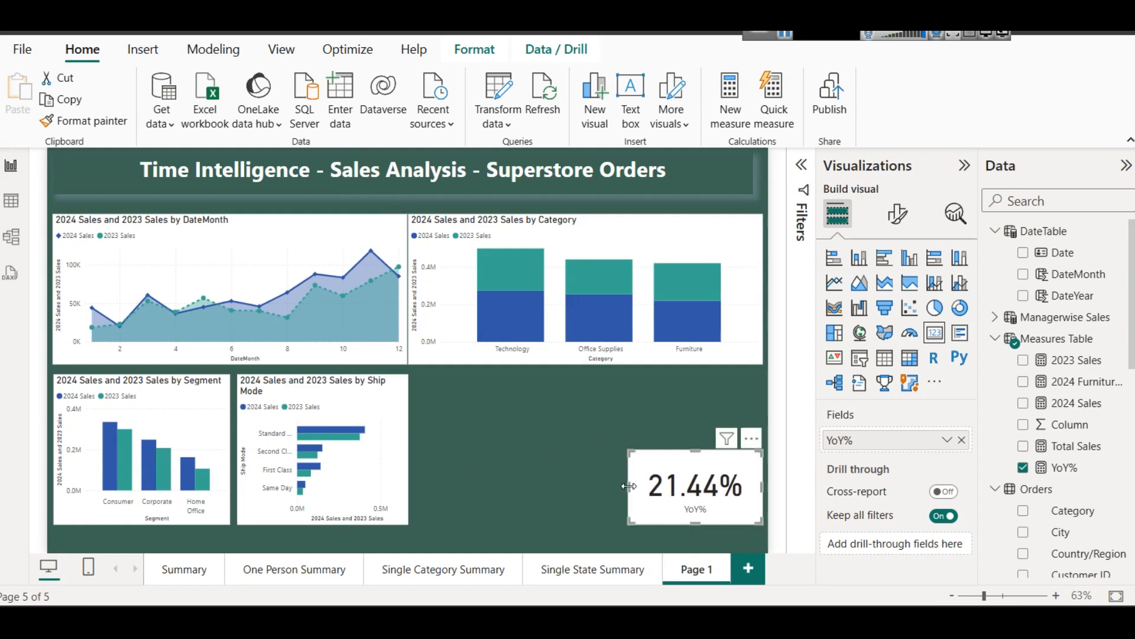
pyautogui.click(897, 214)
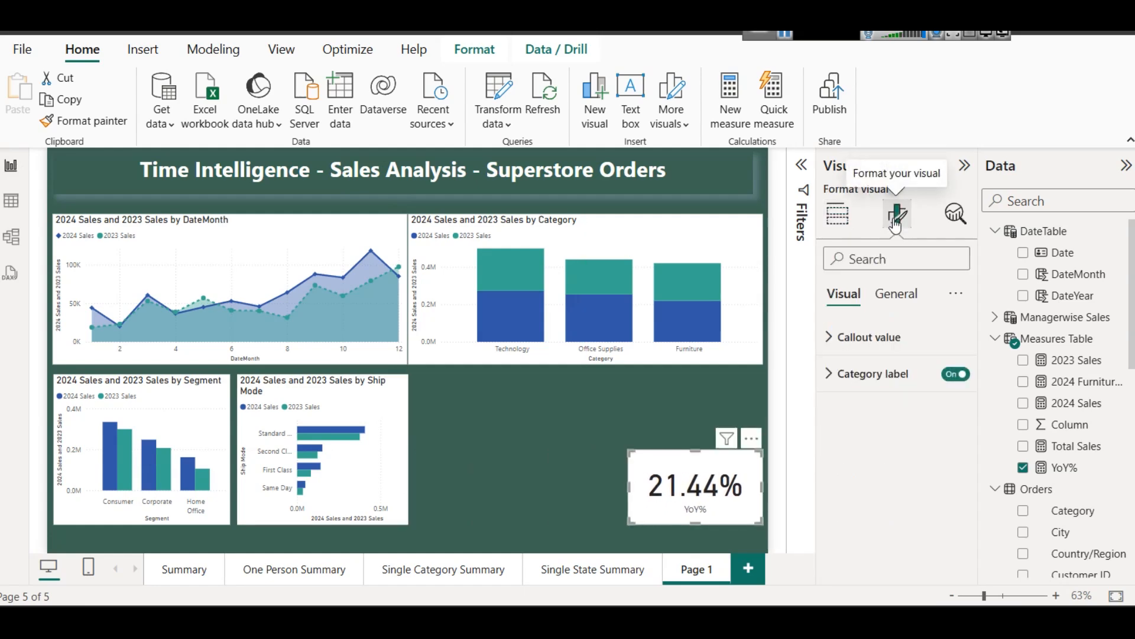
pyautogui.click(870, 337)
pyautogui.click(926, 397)
pyautogui.write('15')
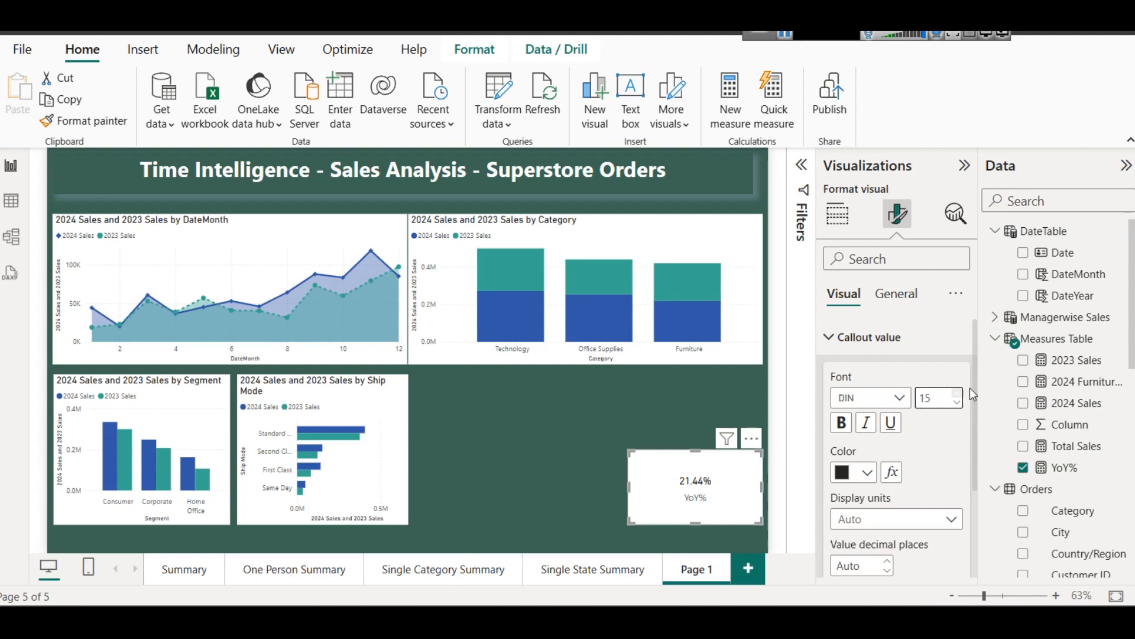
pyautogui.click(841, 422)
# Turn off the background of the YoY% card.
pyautogui.click(896, 293)
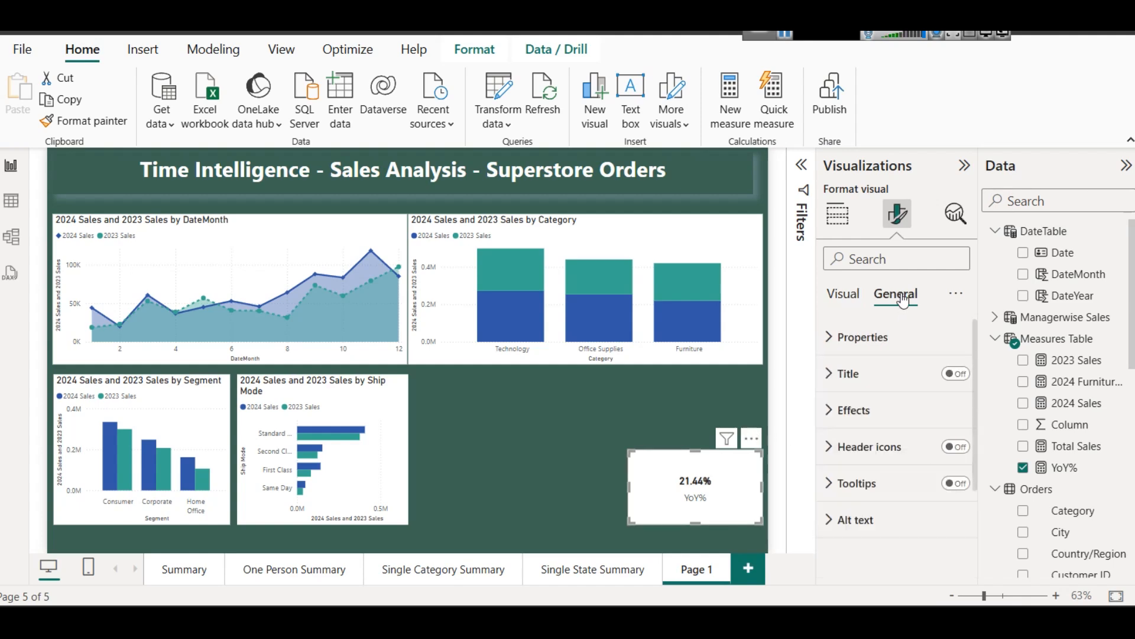
pyautogui.click(892, 410)
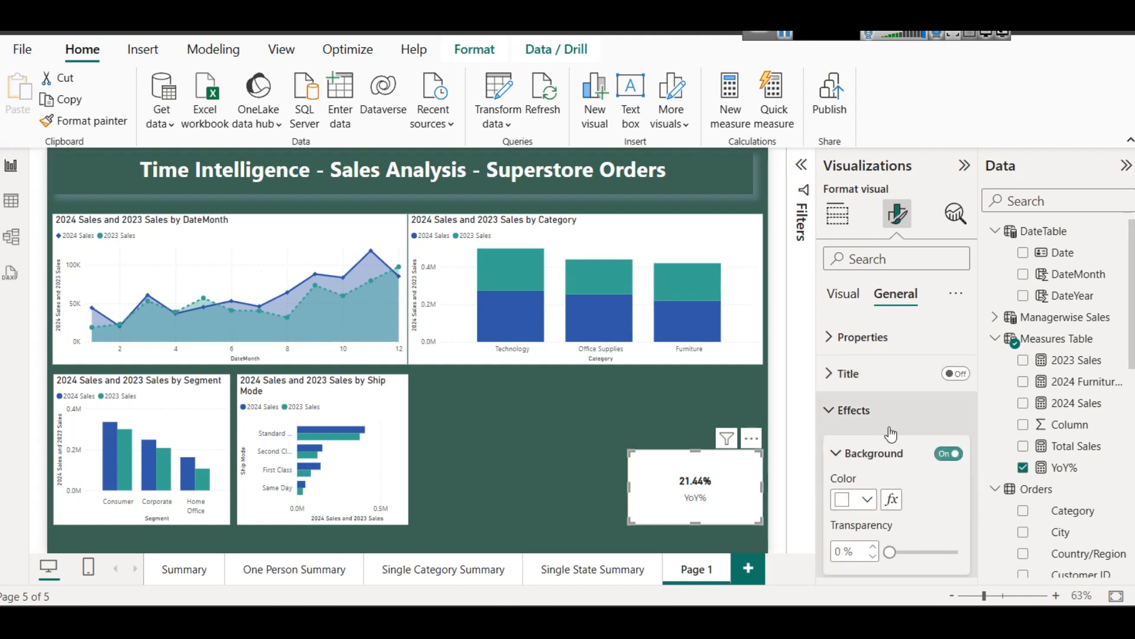
pyautogui.click(947, 453)
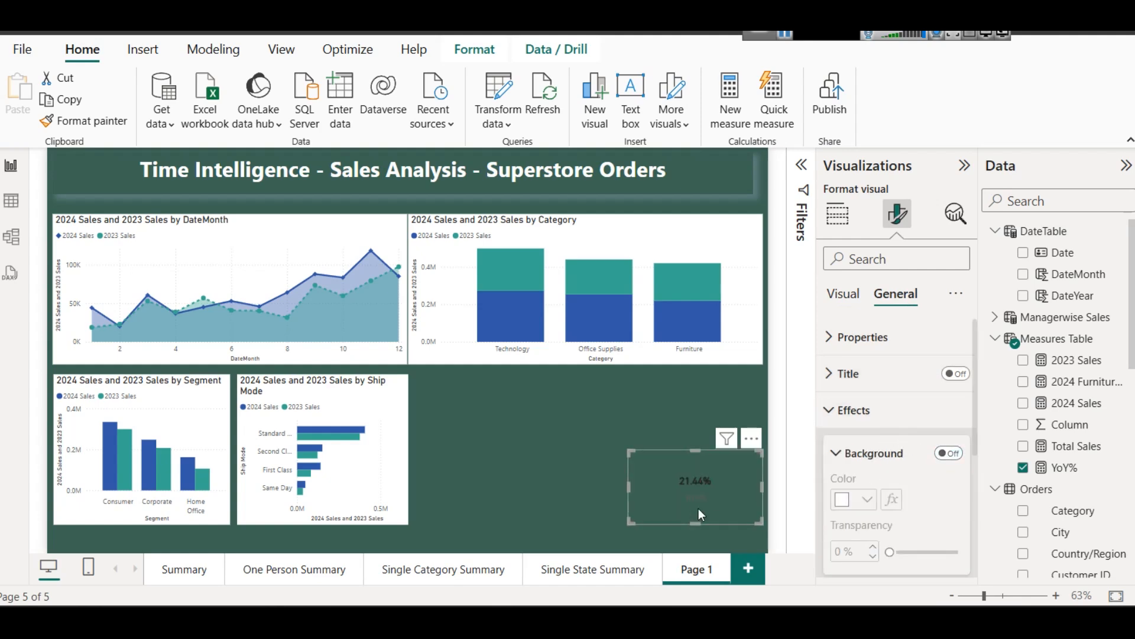
# Reduce the YoY% card to a small label and place it beside the title of the sales by DateMonth chart.
pyautogui.moveTo(698, 524); pyautogui.dragTo(698, 475)
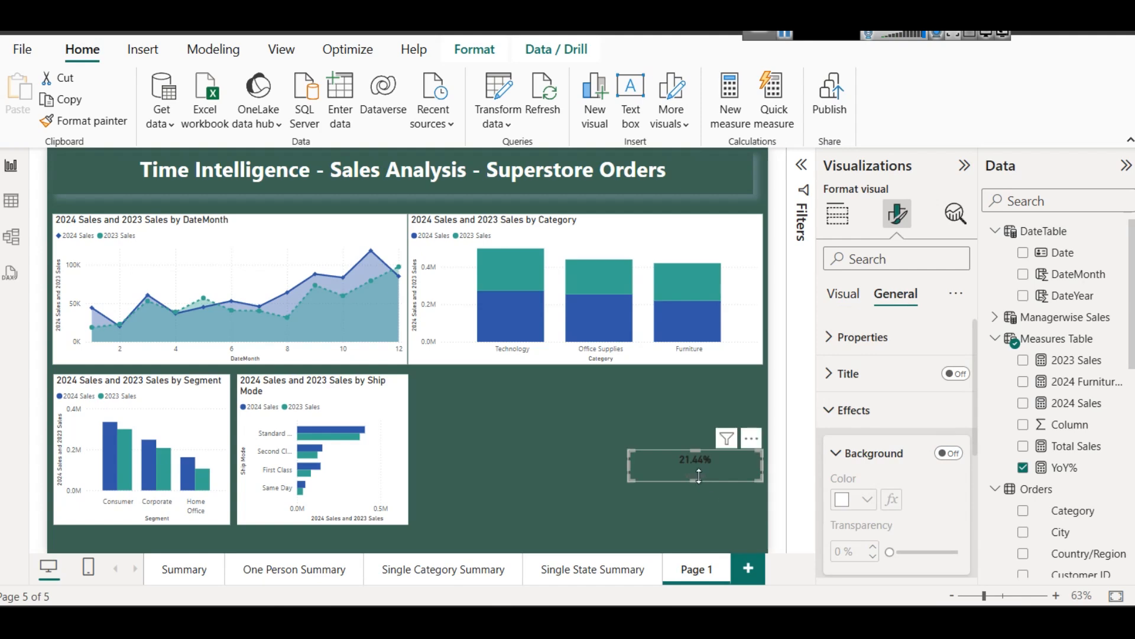
pyautogui.moveTo(629, 463); pyautogui.dragTo(365, 233)
pyautogui.click(549, 484)
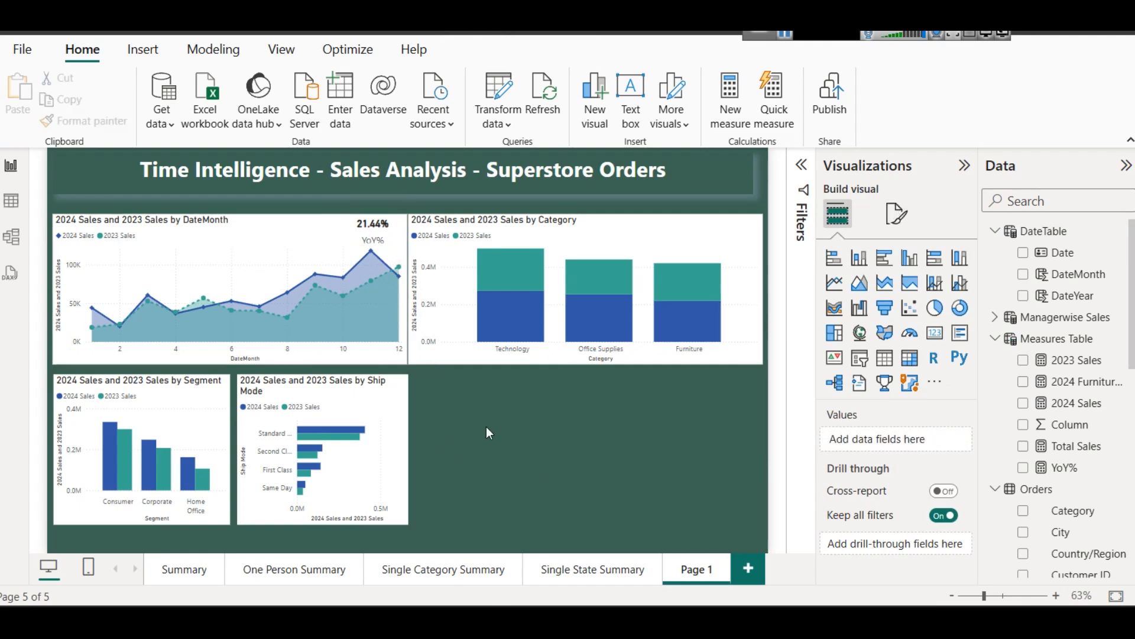
pyautogui.click(353, 226)
pyautogui.moveTo(354, 225); pyautogui.dragTo(303, 226)
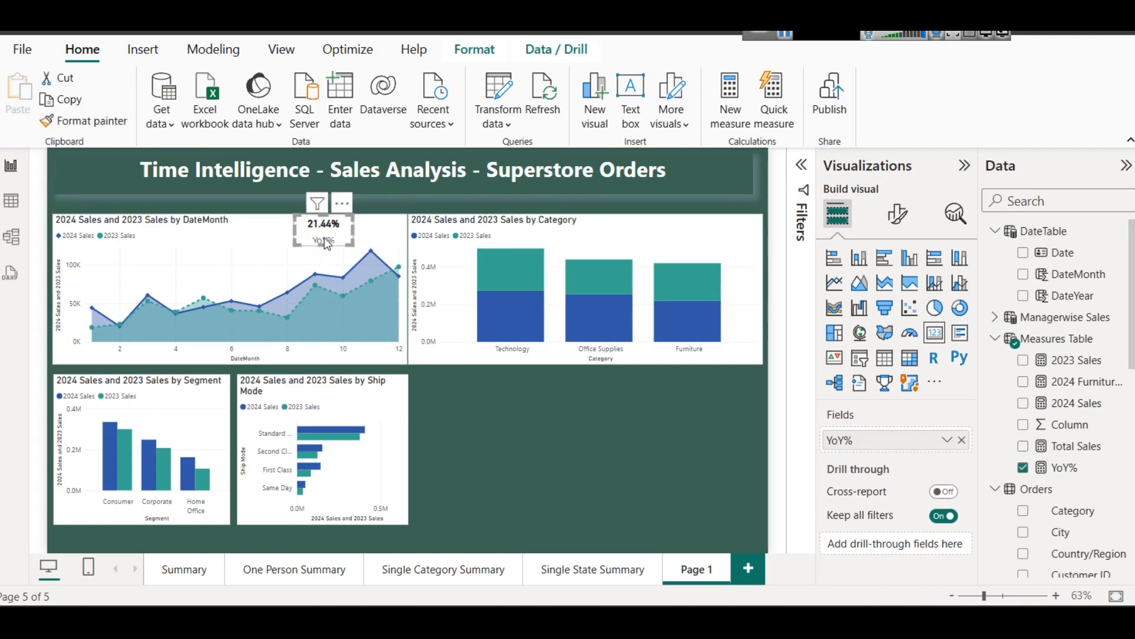
pyautogui.click(480, 411)
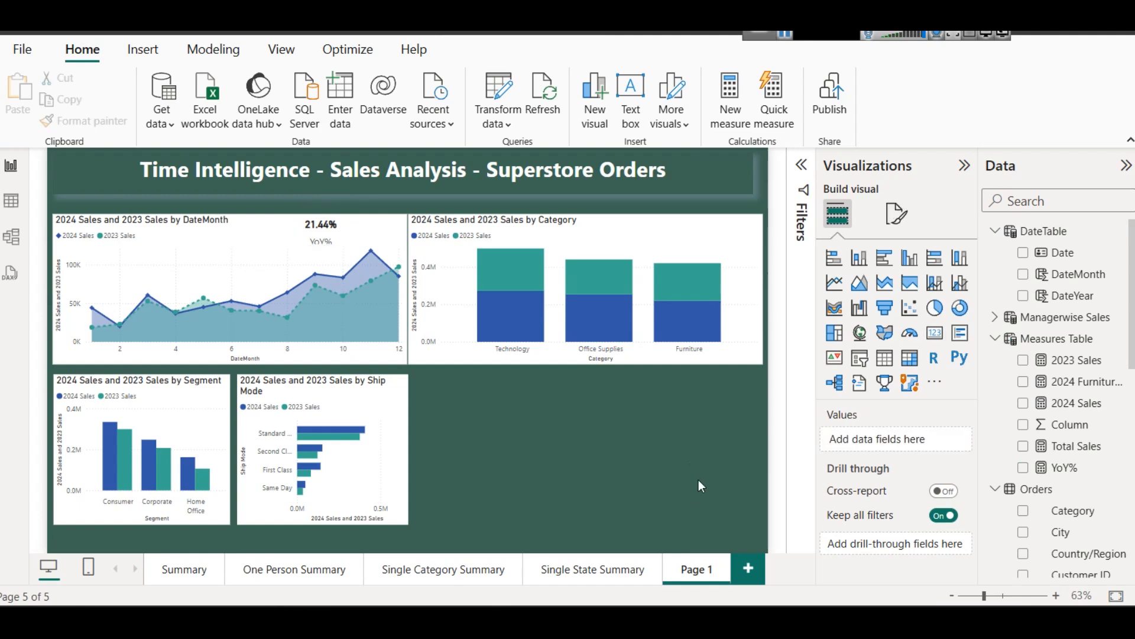
# Switch to the North America Retail Supply Chain report and open the YoY Label measure behind the Sales YoY% Growth card.
pyautogui.click(641, 526)
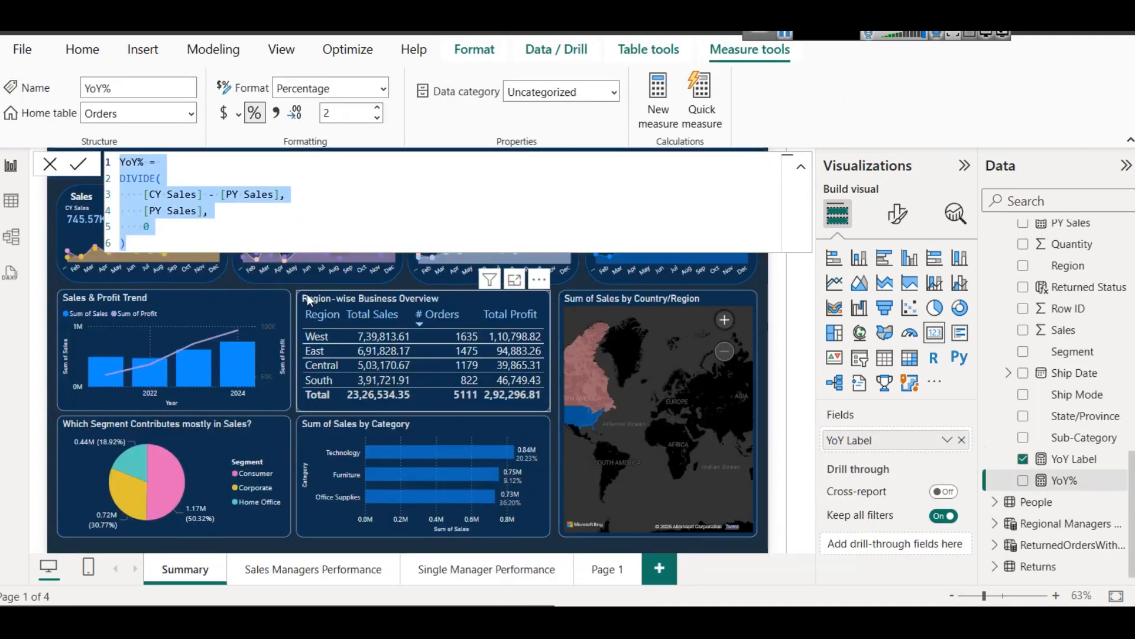
pyautogui.click(228, 281)
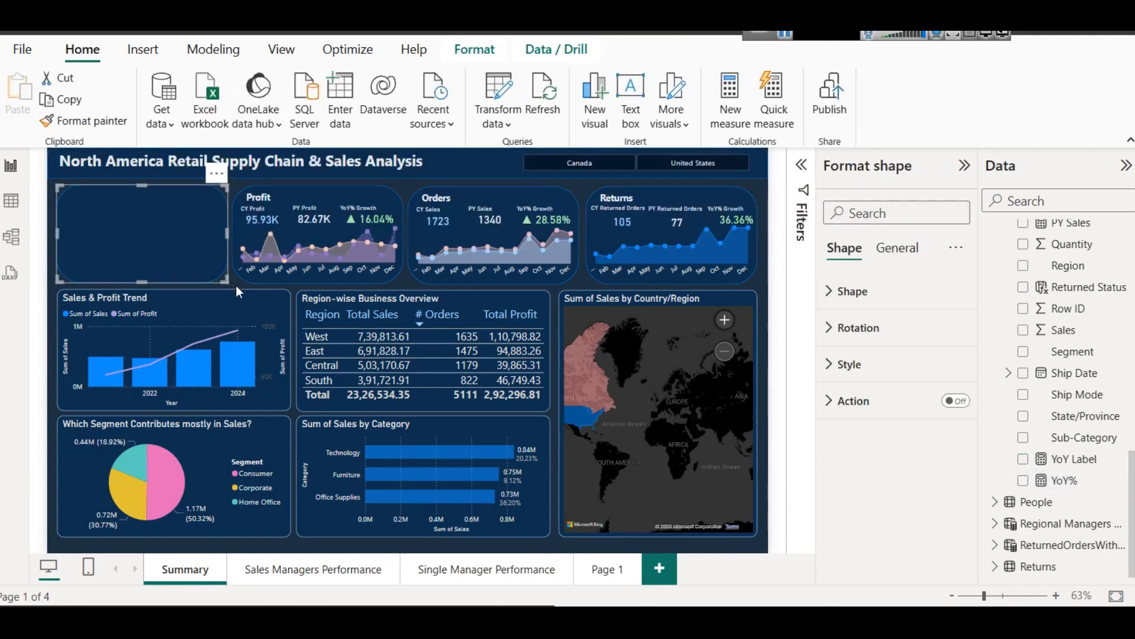
pyautogui.click(236, 285)
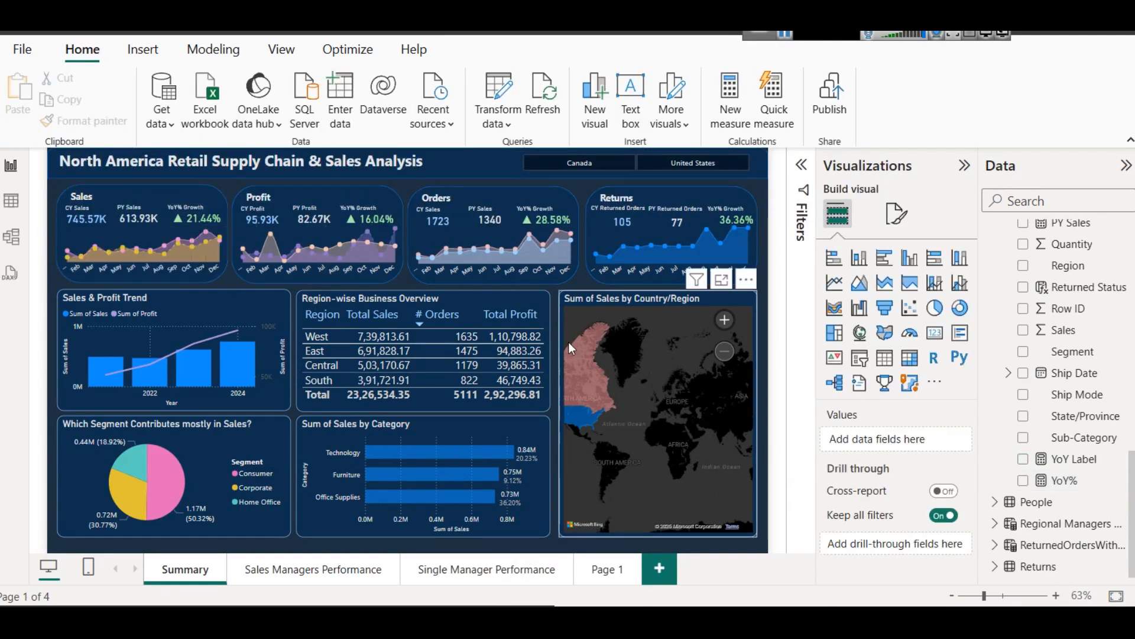
pyautogui.click(193, 215)
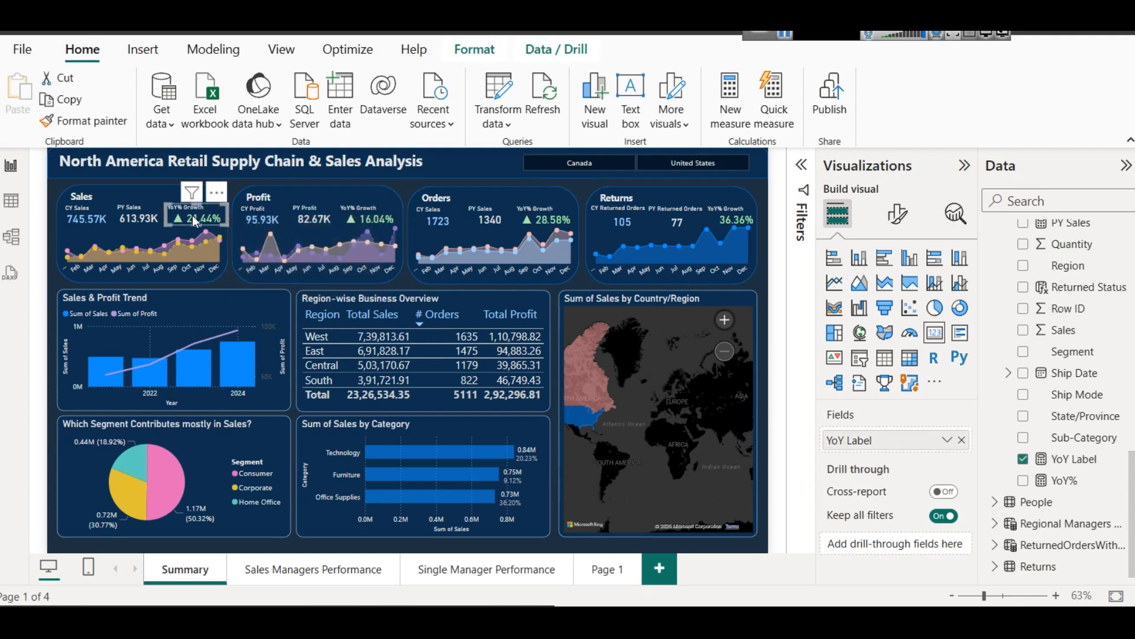
pyautogui.click(1072, 460)
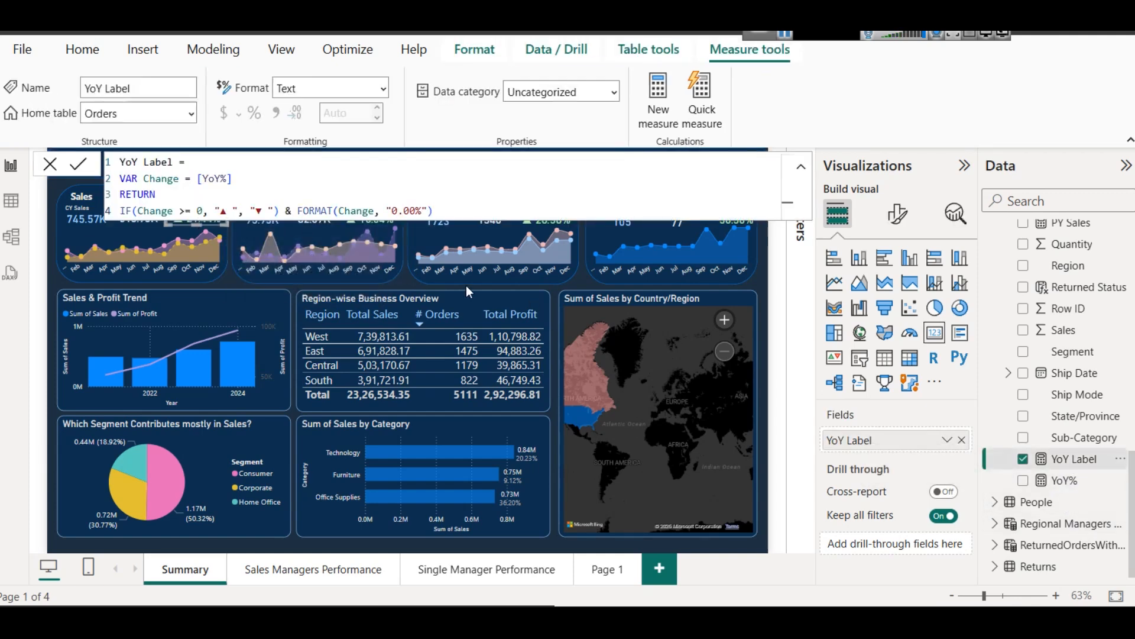
# Copy the complete YoY Label measure formula and switch back to the Time Intelligence sales report.
pyautogui.hotkey('ctrl', 'a')
pyautogui.hotkey('ctrl', 'c')
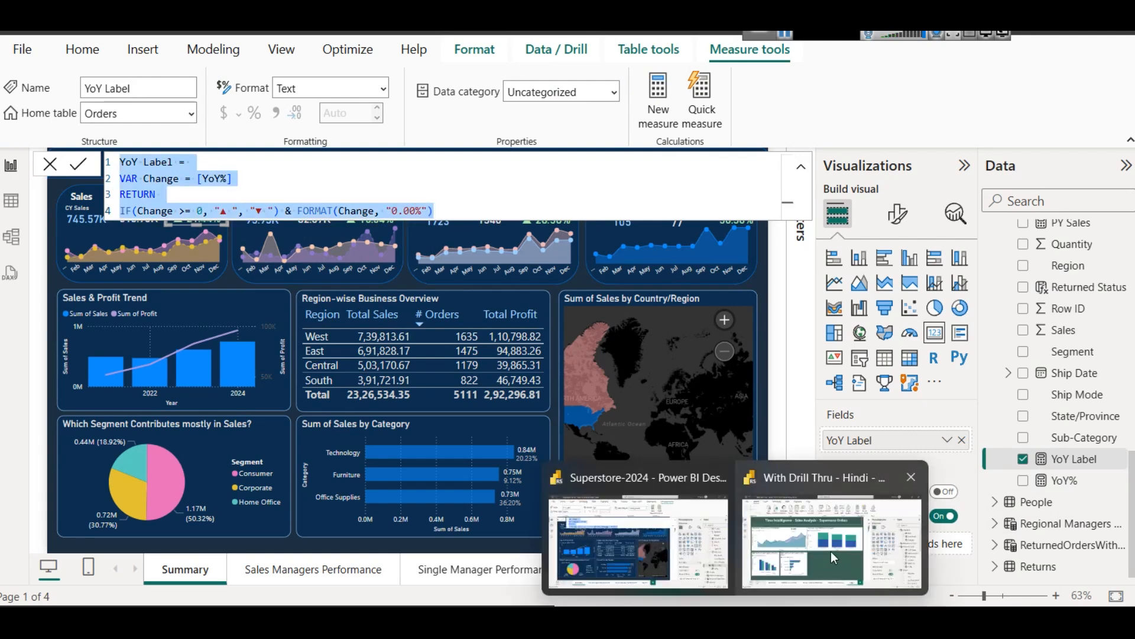
pyautogui.click(831, 551)
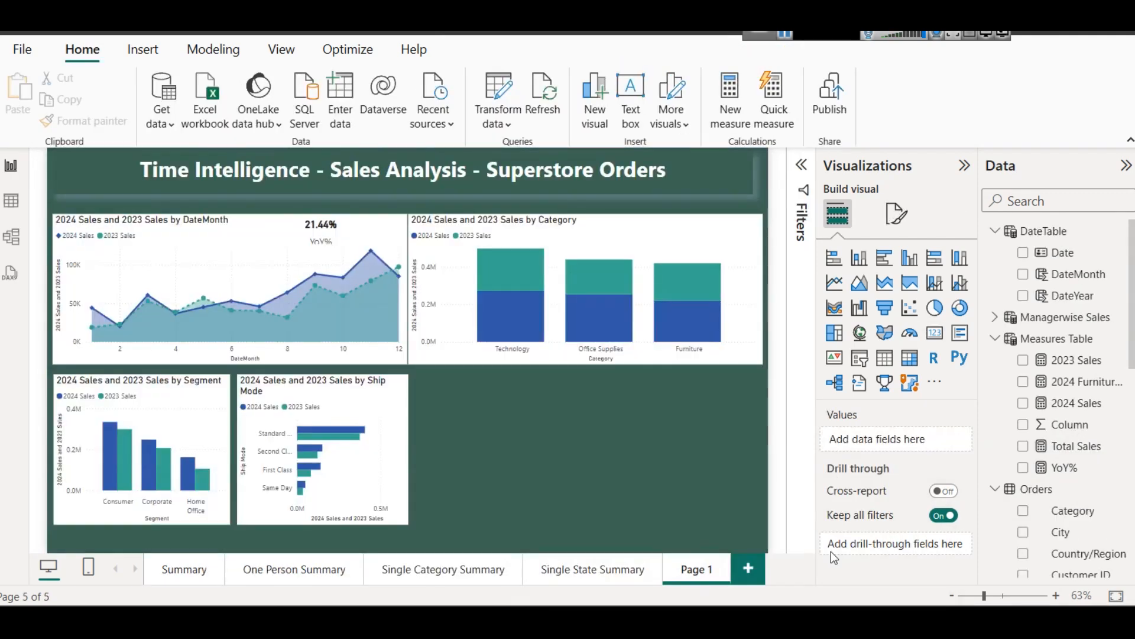
# Check the formula of the YoY% measure behind the card beside the sales by DateMonth chart.
pyautogui.click(345, 242)
pyautogui.click(1063, 468)
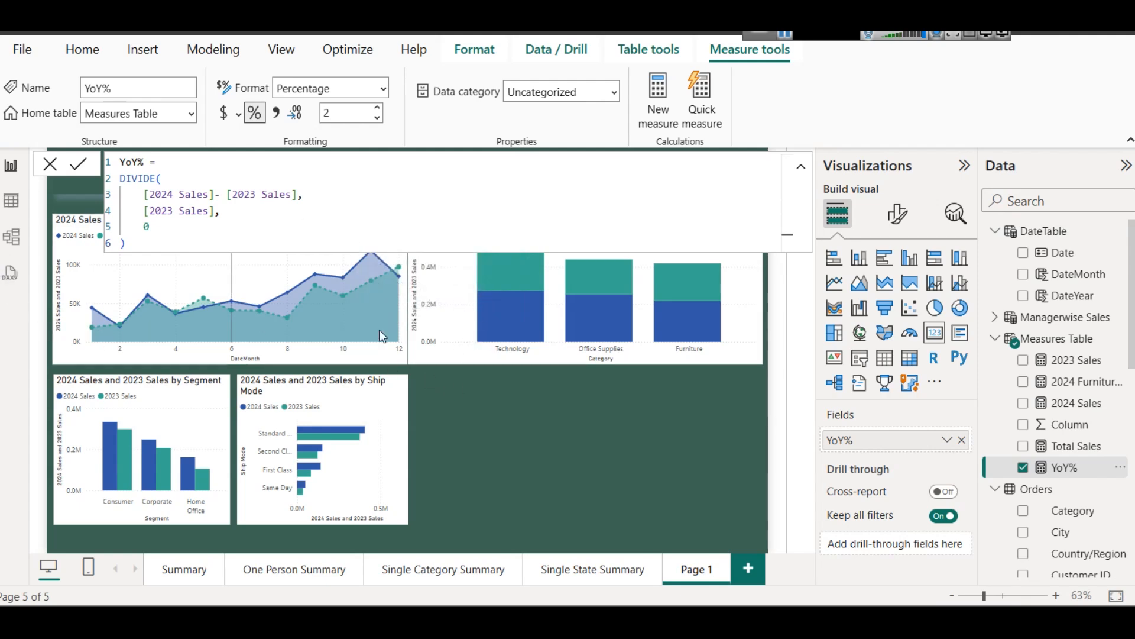
pyautogui.click(554, 437)
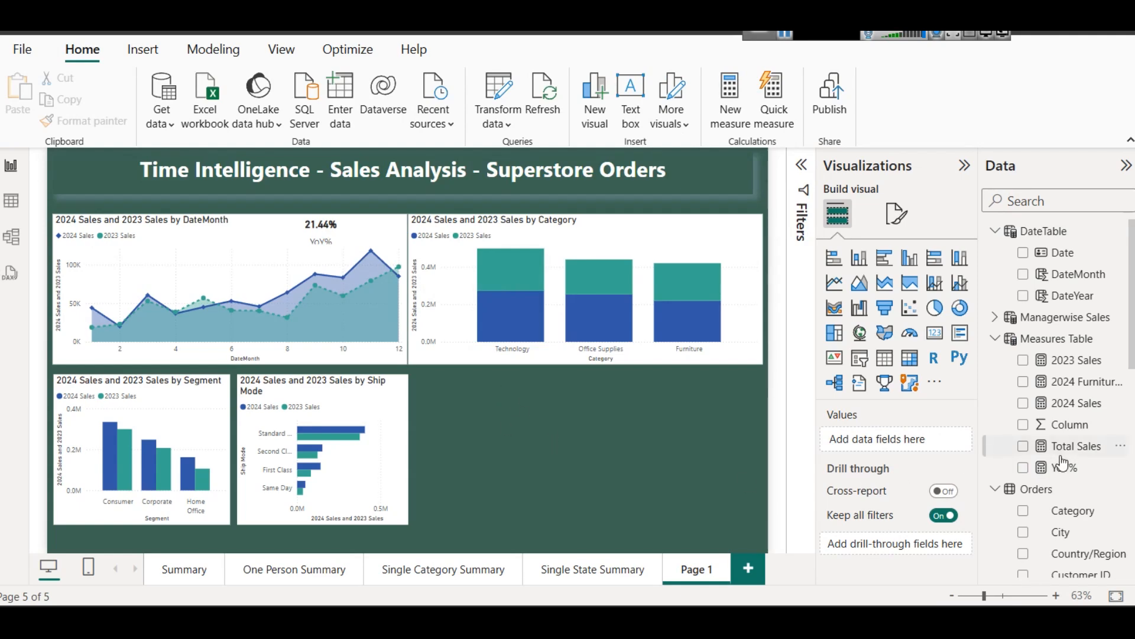
# Create a new measure in the Measures Table and replace its default formula with the copied YoY Label formula.
pyautogui.rightClick(1041, 337)
pyautogui.click(967, 377)
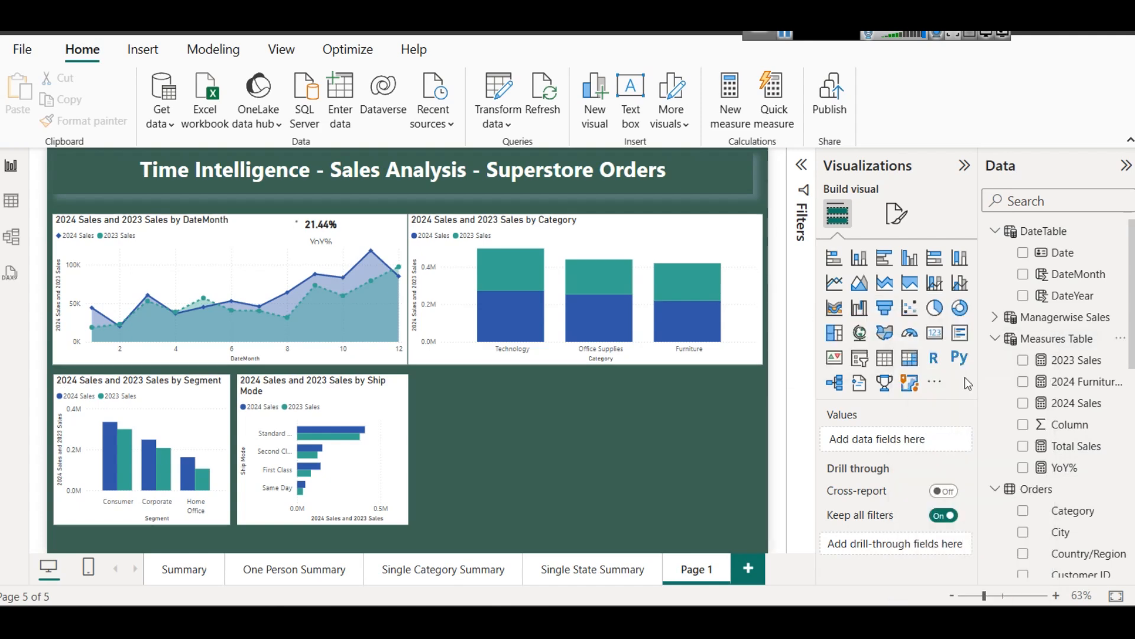
pyautogui.hotkey('ctrl', 'a')
pyautogui.hotkey('ctrl', 'v')
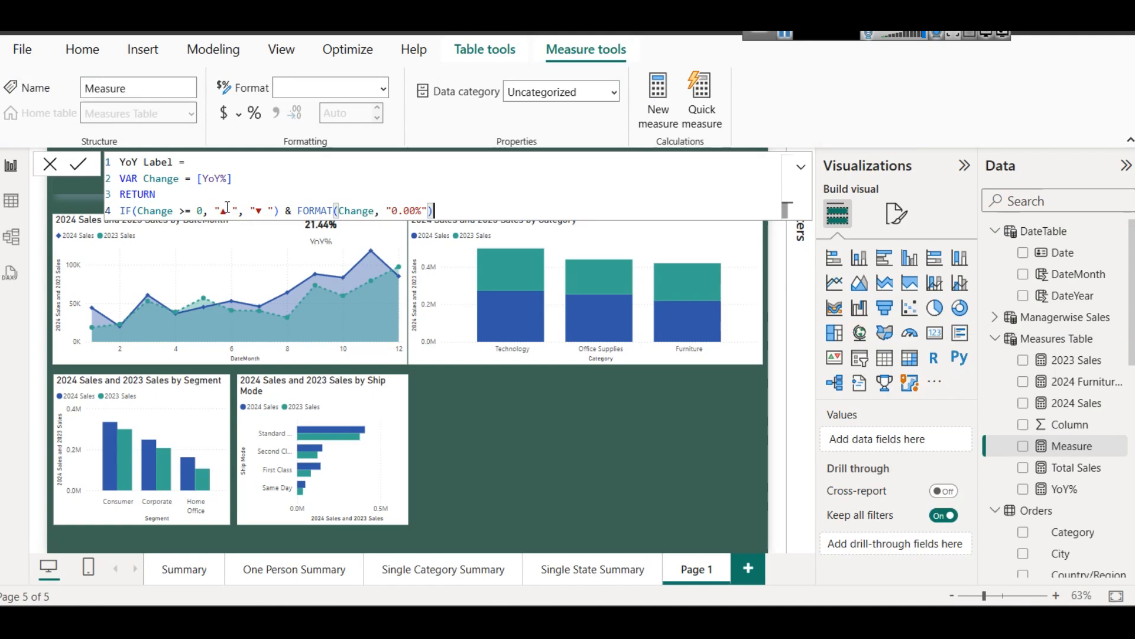
# Examine the VAR line of the YoY Label formula, including the Change variable and the [YoY%] measure assigned to it.
pyautogui.doubleClick(134, 178)
pyautogui.press('Right')
pyautogui.press('Right')
pyautogui.hotkey('shift', 'Right')
pyautogui.hotkey('shift', 'Right')
pyautogui.hotkey('shift', 'Right')
pyautogui.hotkey('shift', 'Right')
pyautogui.hotkey('shift', 'Right')
pyautogui.hotkey('shift', 'Right')
pyautogui.press('Right')
pyautogui.press('Right')
pyautogui.press('Right')
pyautogui.press('Right')
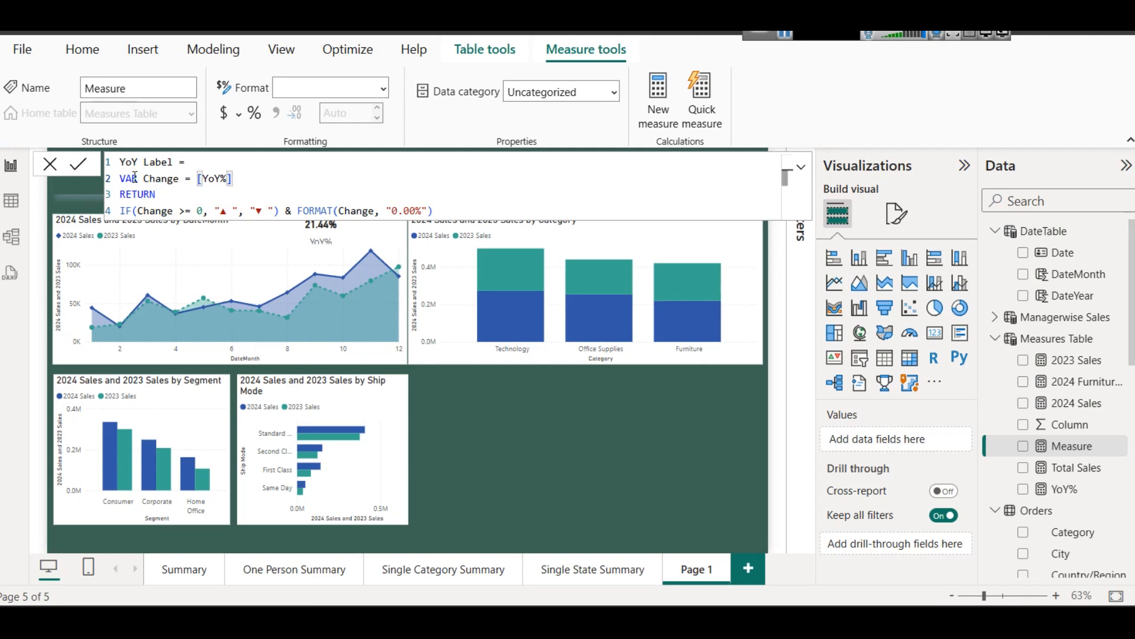
pyautogui.moveTo(258, 178); pyautogui.dragTo(118, 179)
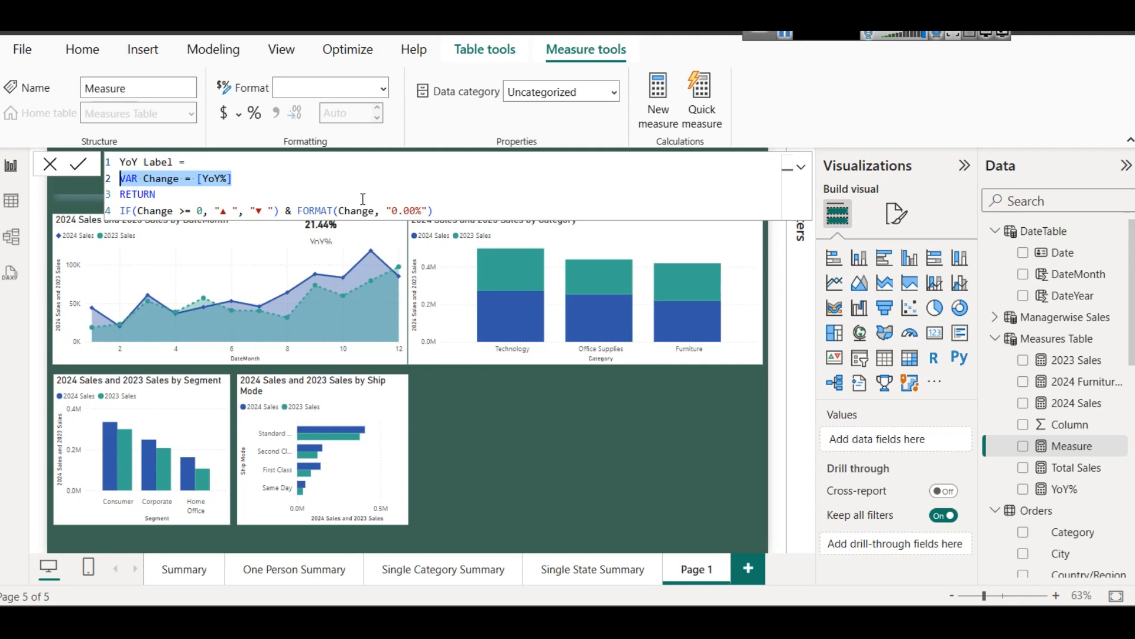
pyautogui.doubleClick(170, 178)
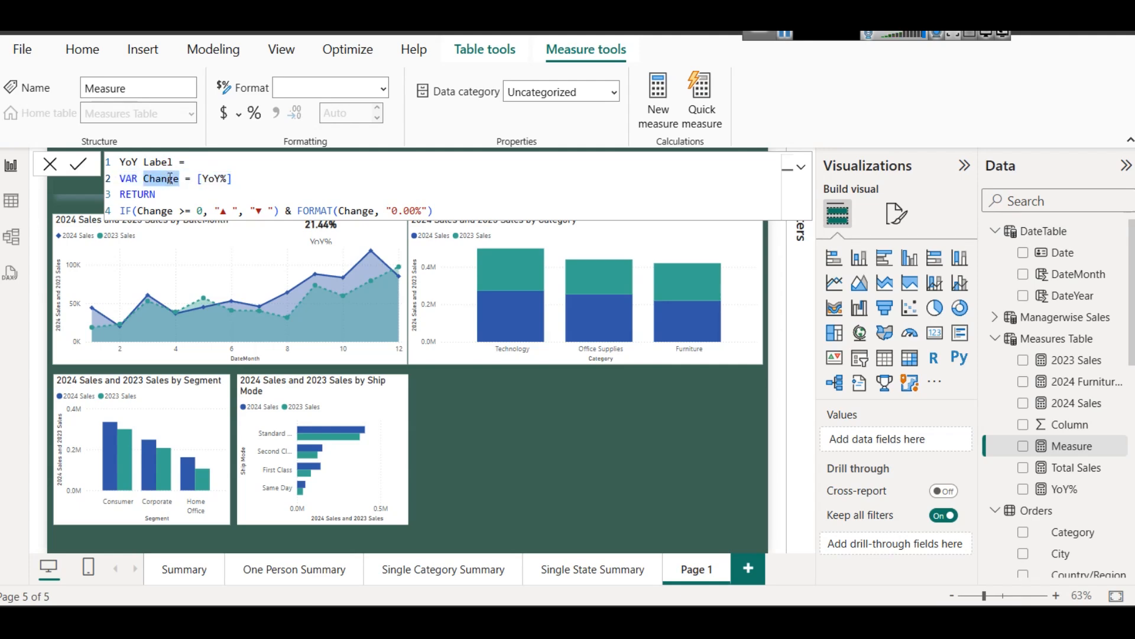
pyautogui.moveTo(228, 179); pyautogui.dragTo(198, 181)
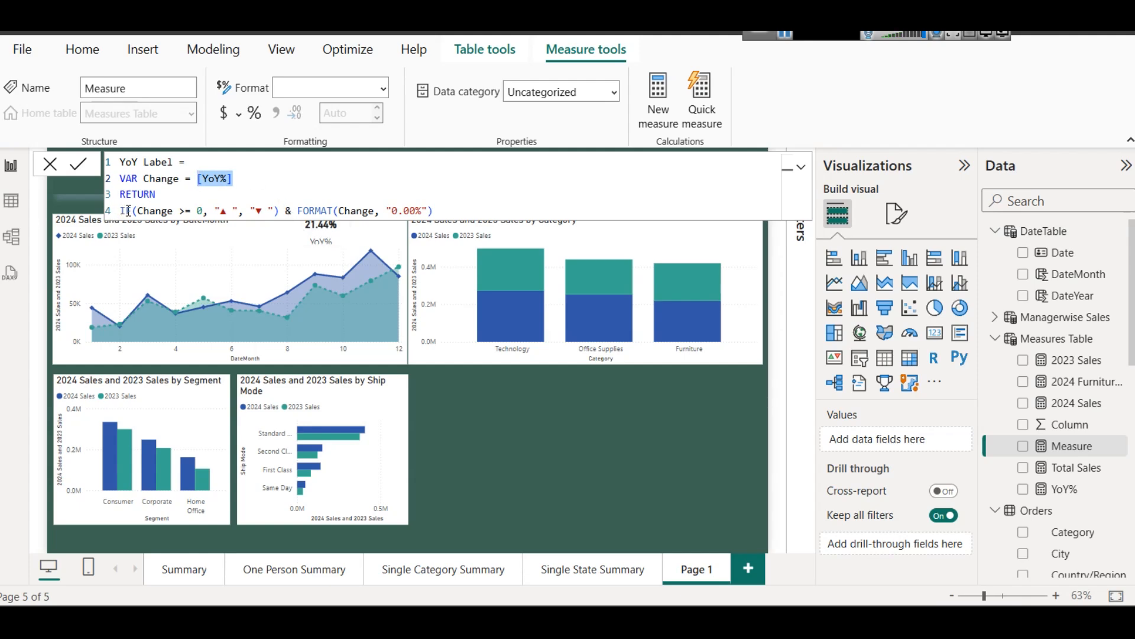
# Examine the RETURN and IF parts of the YoY Label formula: the Change >= 0 condition, the two arrow symbols and the FORMAT call.
pyautogui.doubleClick(139, 195)
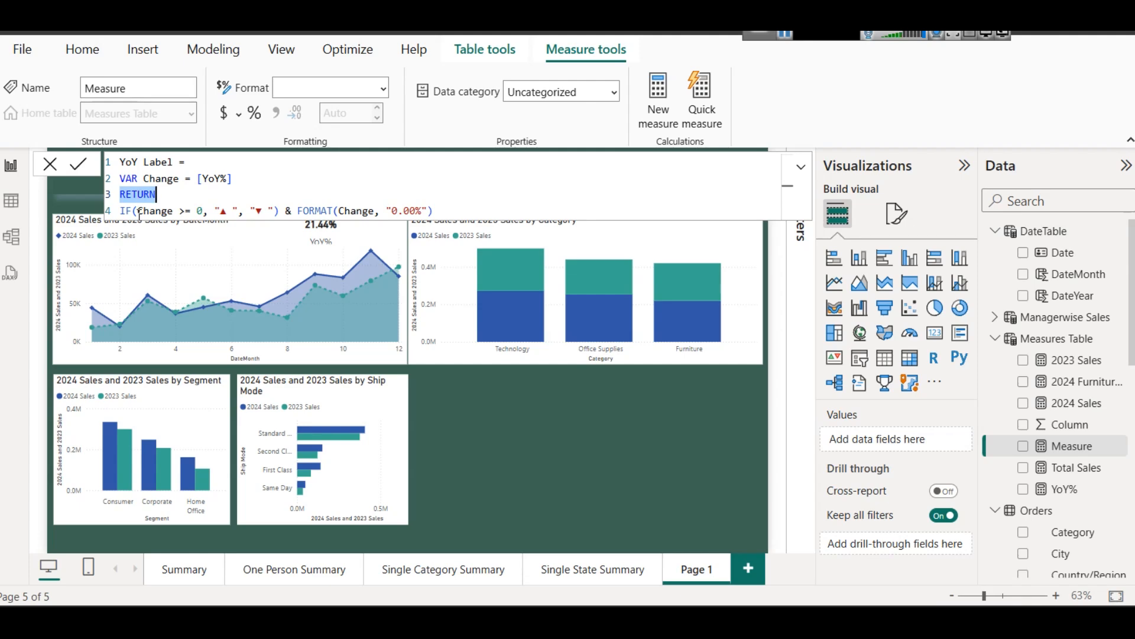
pyautogui.click(139, 212)
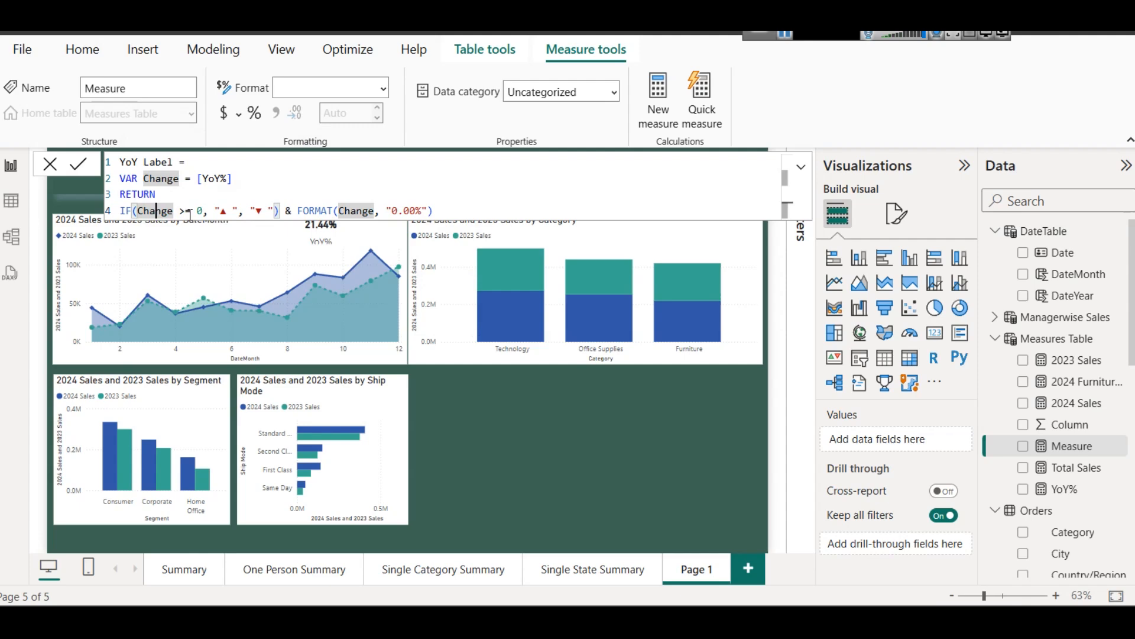
pyautogui.moveTo(202, 210); pyautogui.dragTo(138, 212)
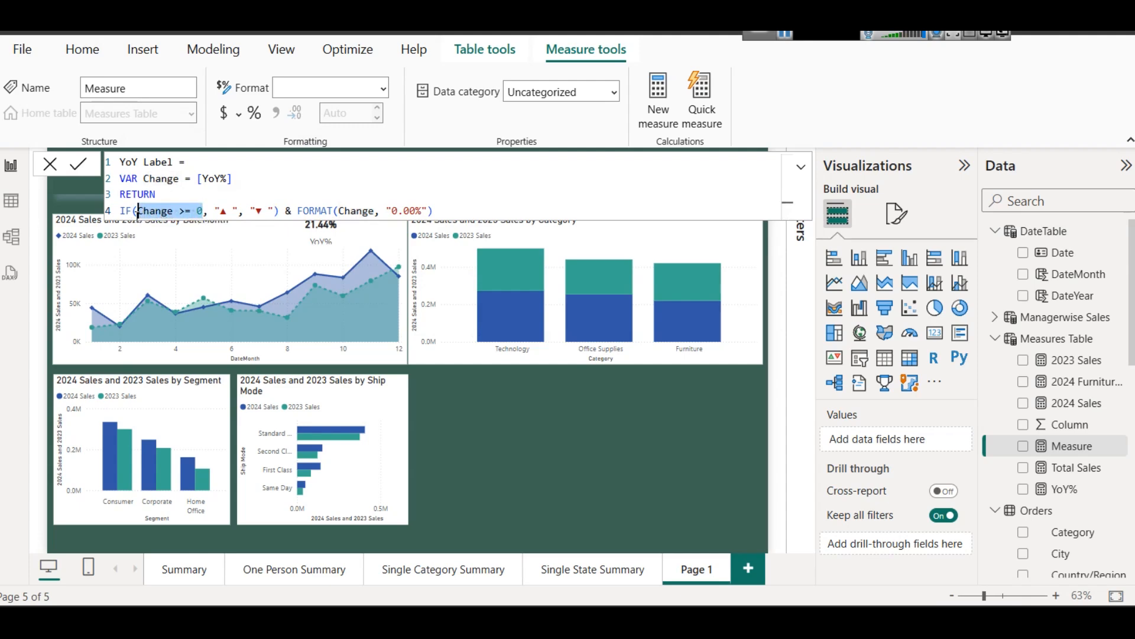
pyautogui.click(224, 211)
pyautogui.moveTo(225, 211); pyautogui.dragTo(220, 211)
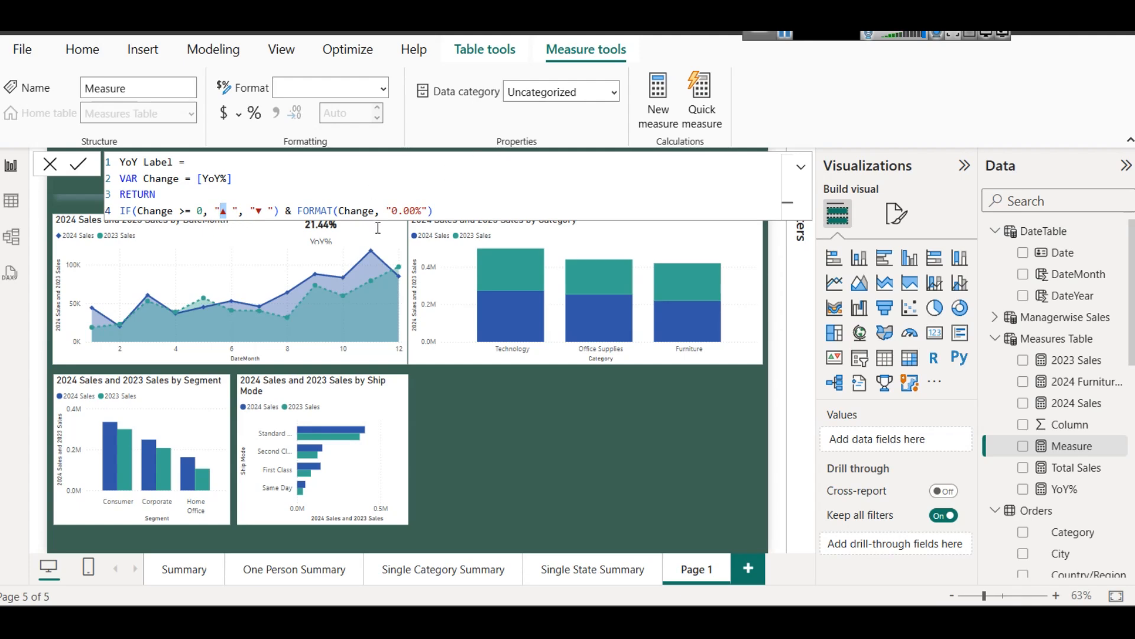
pyautogui.moveTo(258, 212); pyautogui.dragTo(251, 211)
pyautogui.moveTo(250, 211); pyautogui.dragTo(258, 217)
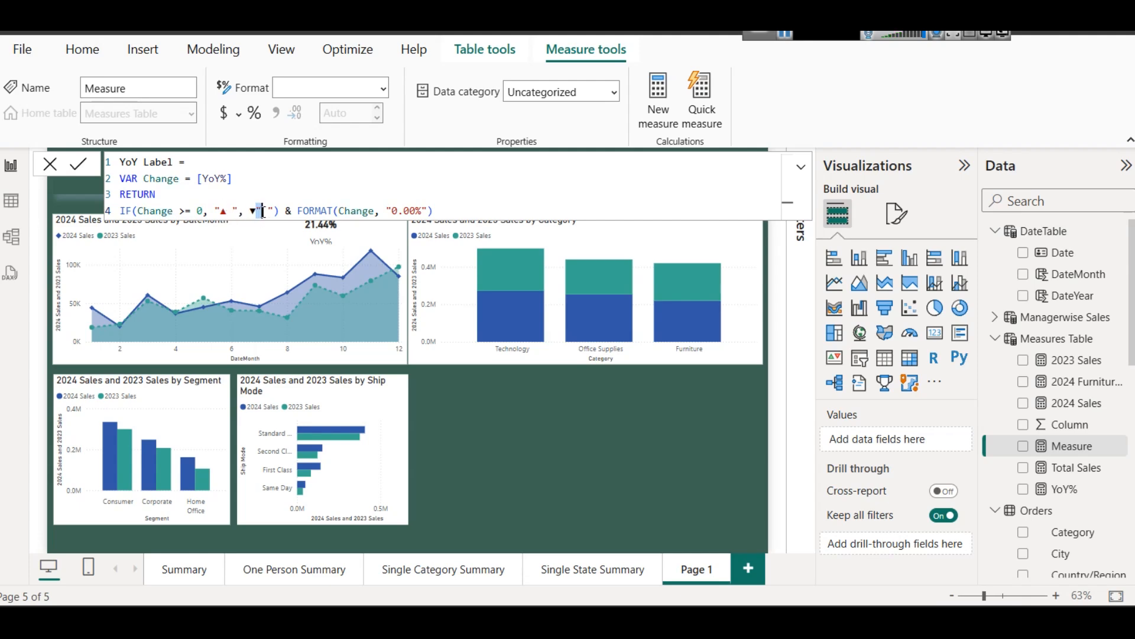
pyautogui.click(321, 213)
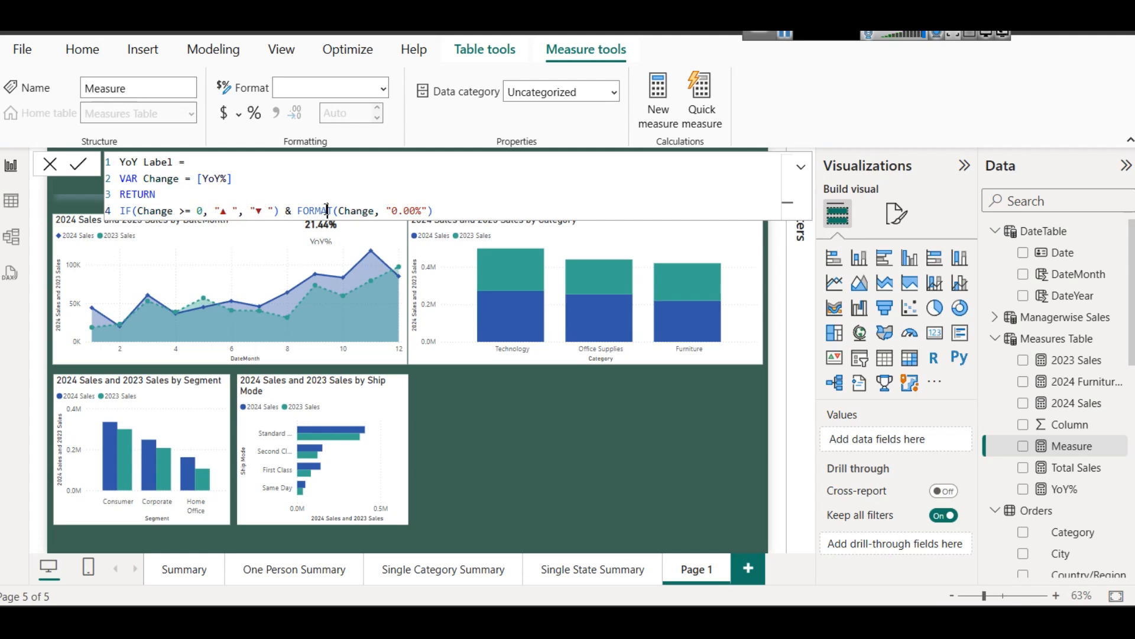
pyautogui.doubleClick(288, 211)
pyautogui.click(352, 212)
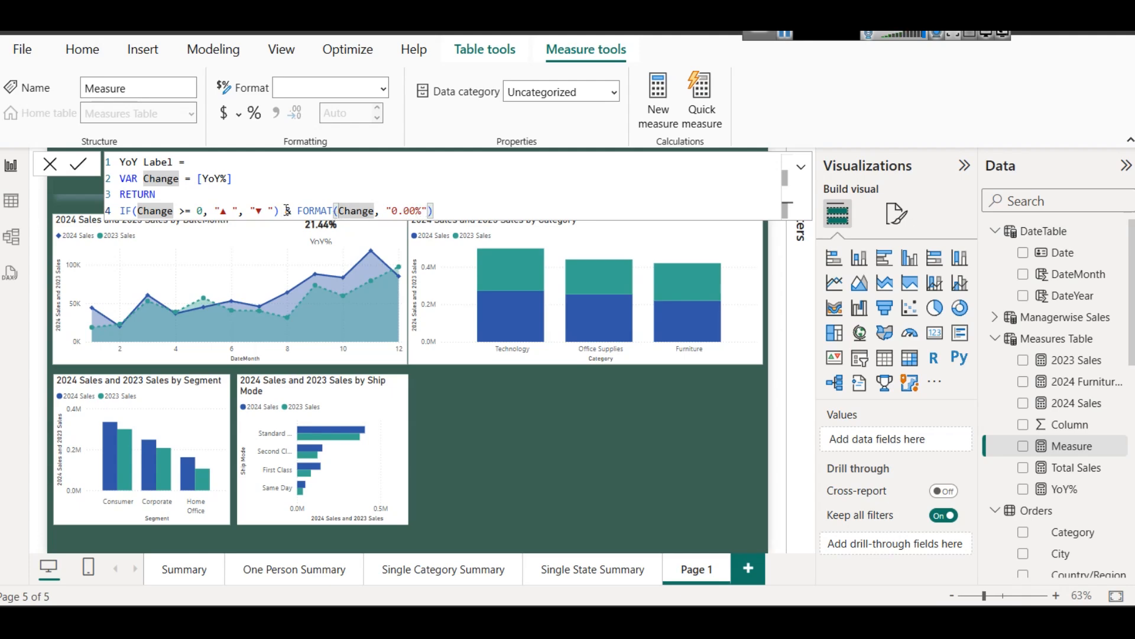
# Replace the FORMAT call at the end of the YoY Label formula with plain Change and commit the measure.
pyautogui.doubleClick(360, 213)
pyautogui.hotkey('shift', 'Right')
pyautogui.hotkey('shift', 'Right')
pyautogui.hotkey('shift', 'Right')
pyautogui.hotkey('shift', 'Right')
pyautogui.hotkey('shift', 'Right')
pyautogui.hotkey('shift', 'Right')
pyautogui.hotkey('shift', 'Right')
pyautogui.hotkey('shift', 'Right')
pyautogui.hotkey('shift', 'Right')
pyautogui.hotkey('shift', 'Right')
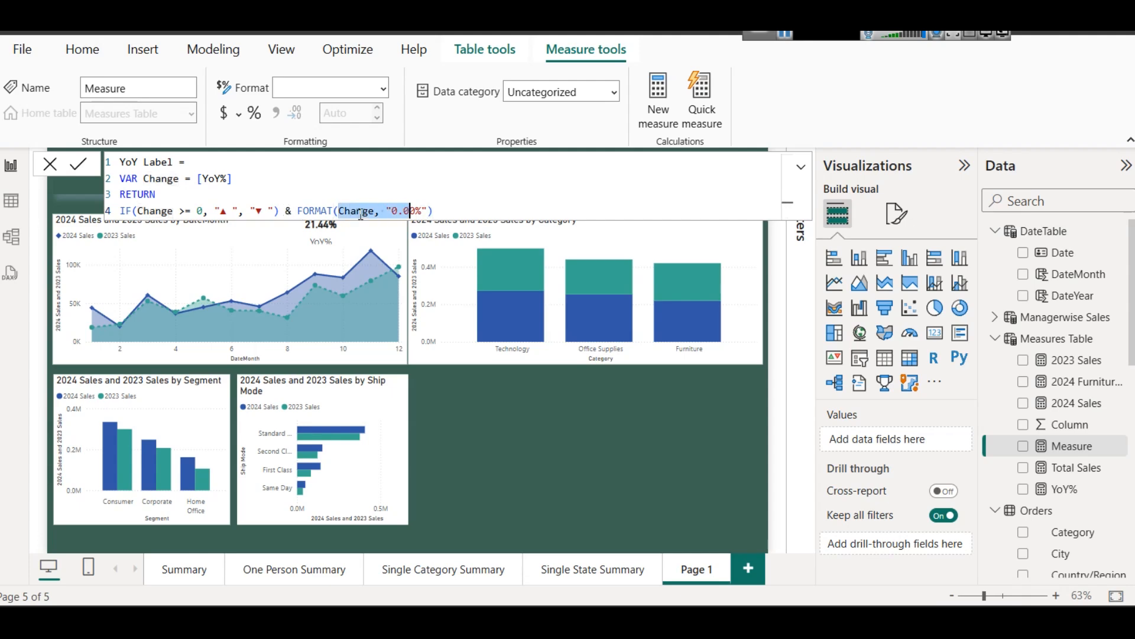
pyautogui.press('BackSpace')
pyautogui.write('Change, "0.00%"')
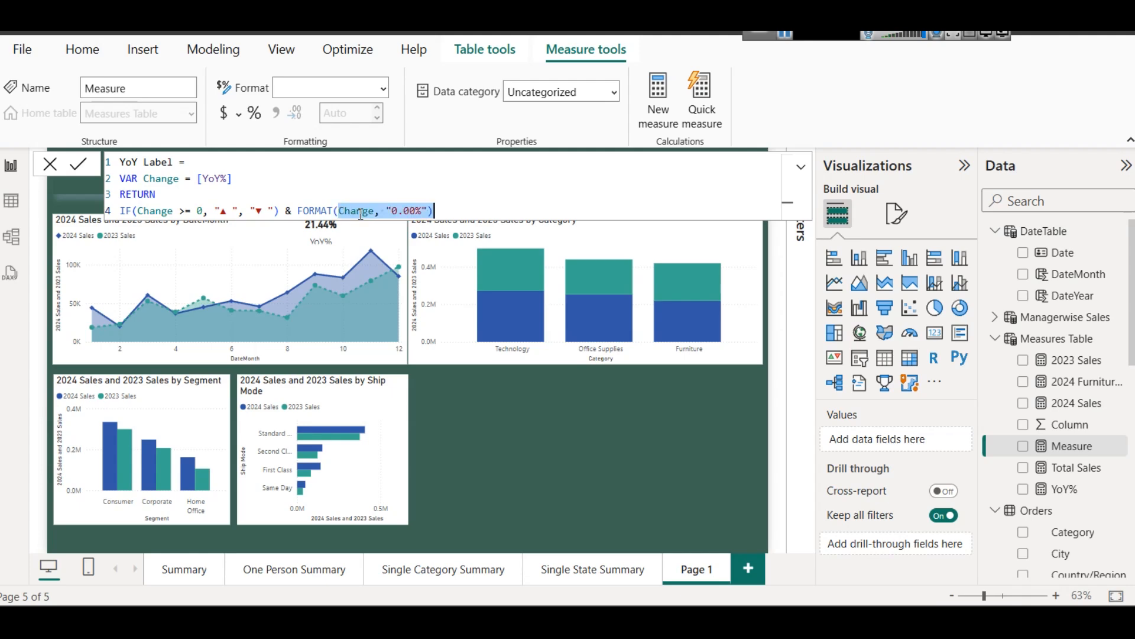
pyautogui.press('BackSpace')
pyautogui.press('BackSpace')
pyautogui.press('BackSpace')
pyautogui.press('BackSpace')
pyautogui.press('BackSpace')
pyautogui.press('BackSpace')
pyautogui.press('BackSpace')
pyautogui.press('BackSpace')
pyautogui.press('BackSpace')
pyautogui.press('BackSpace')
pyautogui.press('BackSpace')
pyautogui.press('BackSpace')
pyautogui.press('BackSpace')
pyautogui.press('BackSpace')
pyautogui.press('BackSpace')
pyautogui.press('BackSpace')
pyautogui.press('BackSpace')
pyautogui.press('BackSpace')
pyautogui.press('BackSpace')
pyautogui.press('BackSpace')
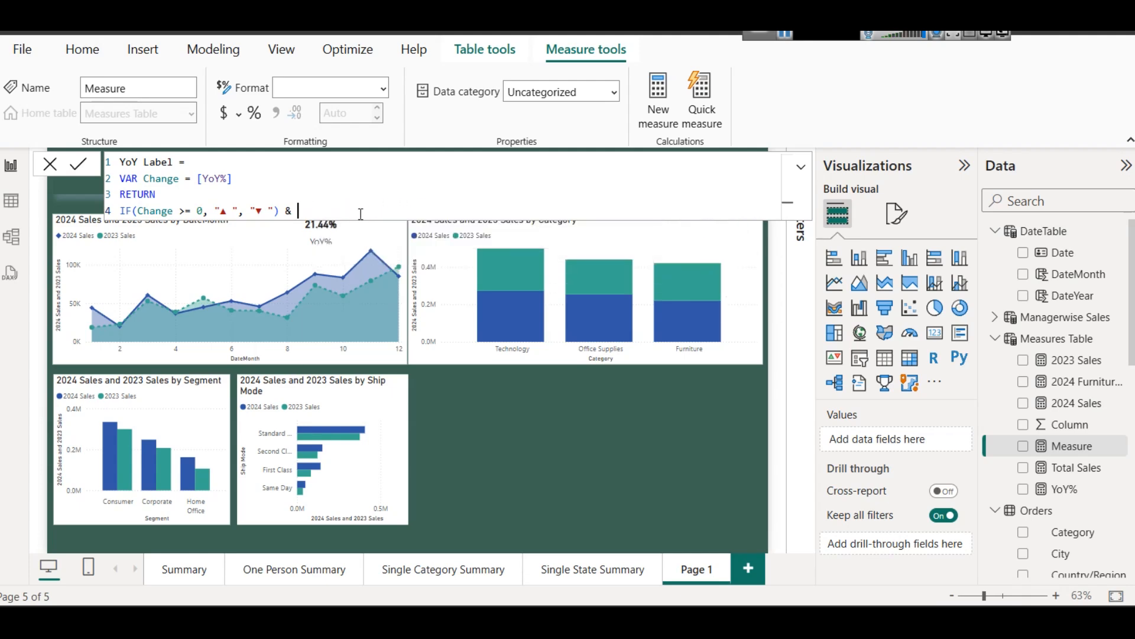
pyautogui.write('Cha')
pyautogui.press('Tab')
pyautogui.click(79, 165)
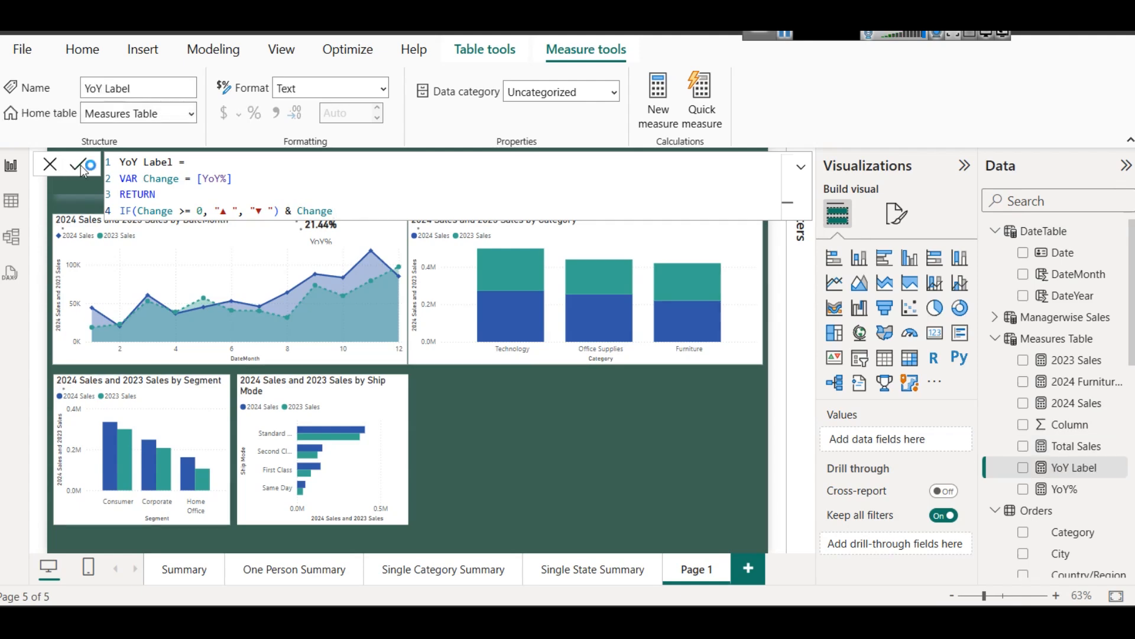
pyautogui.click(550, 434)
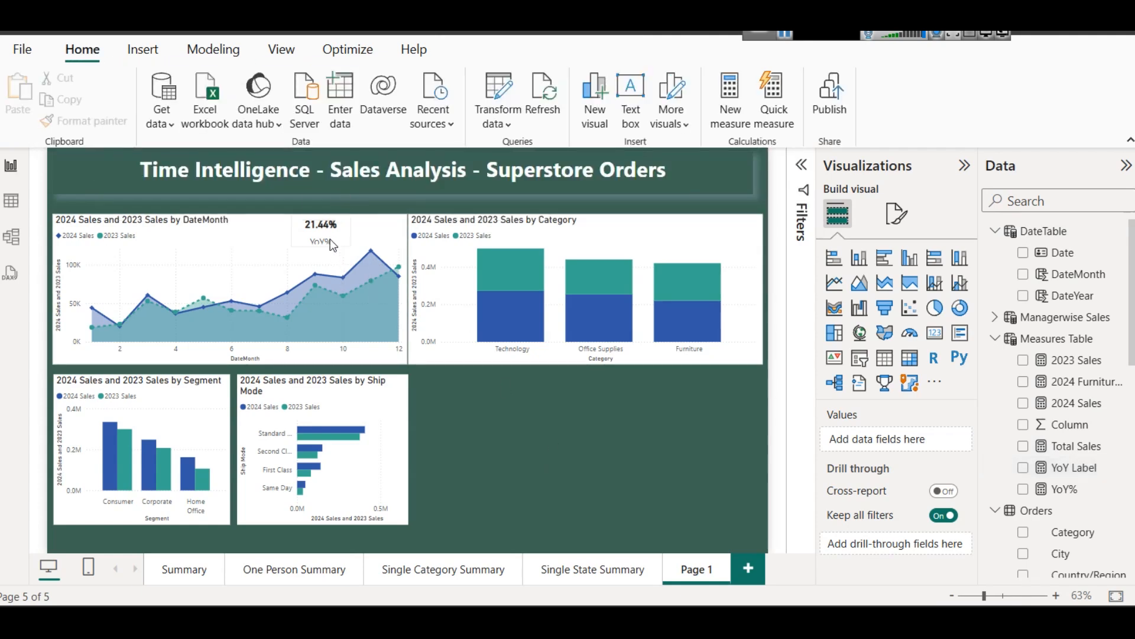
# Duplicate the YoY% card, place the copy beside the original and replace its field with YoY Label.
pyautogui.click(328, 233)
pyautogui.hotkey('ctrl', 'c')
pyautogui.hotkey('ctrl', 'v')
pyautogui.moveTo(327, 233); pyautogui.dragTo(366, 233)
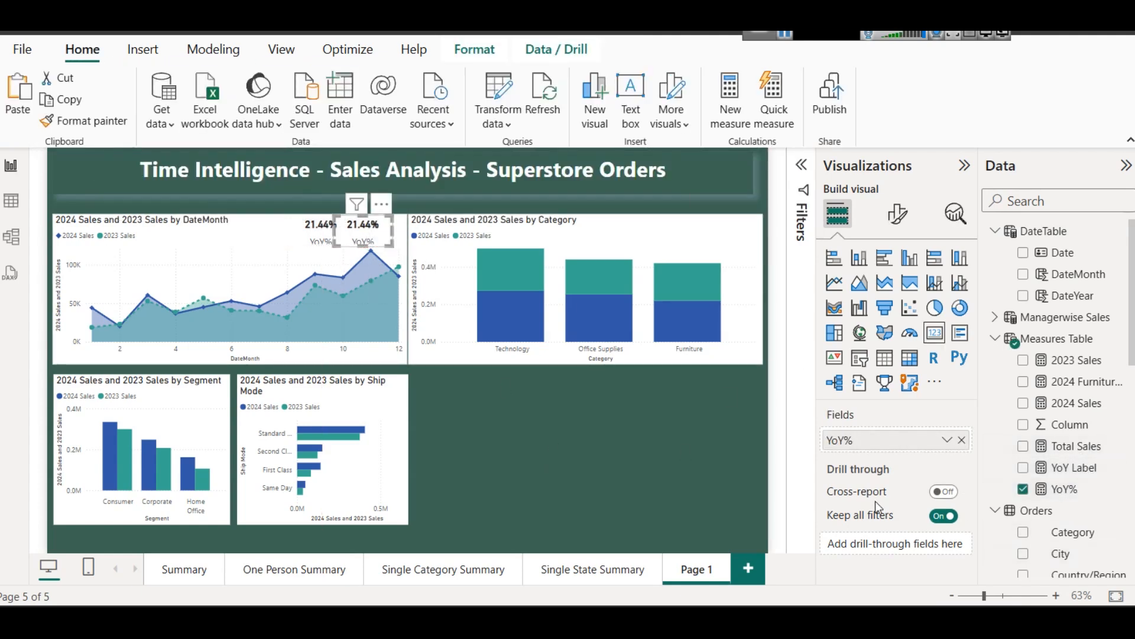
pyautogui.click(961, 439)
pyautogui.moveTo(1062, 470); pyautogui.dragTo(914, 440)
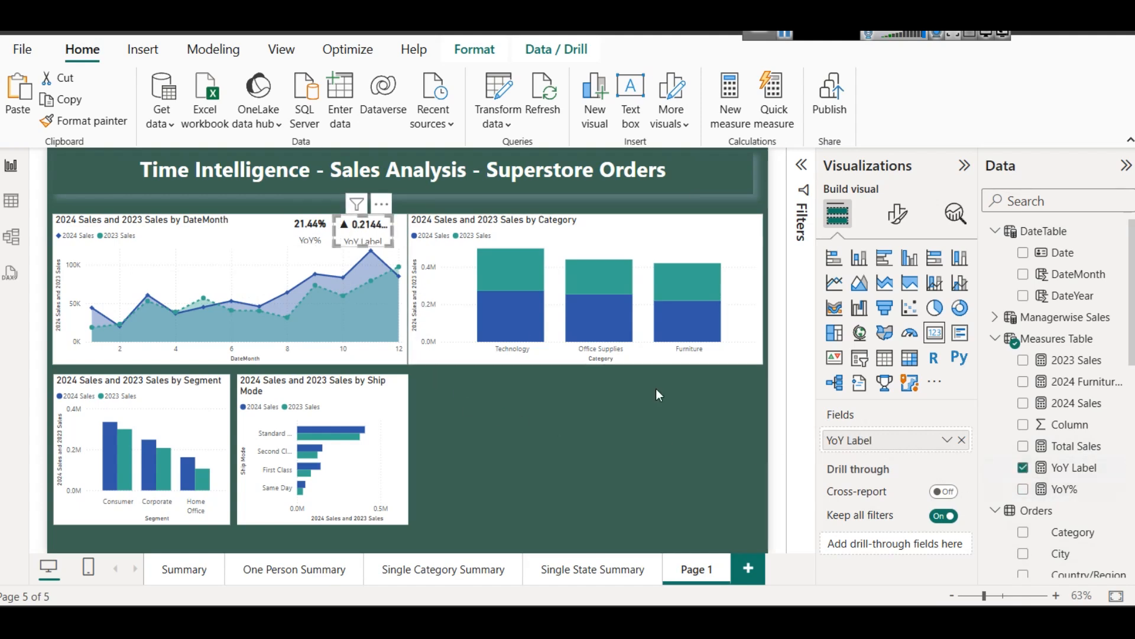
# Reopen the YoY Label formula and wrap the final Change in a FORMAT call with "%" as the format string.
pyautogui.click(1075, 468)
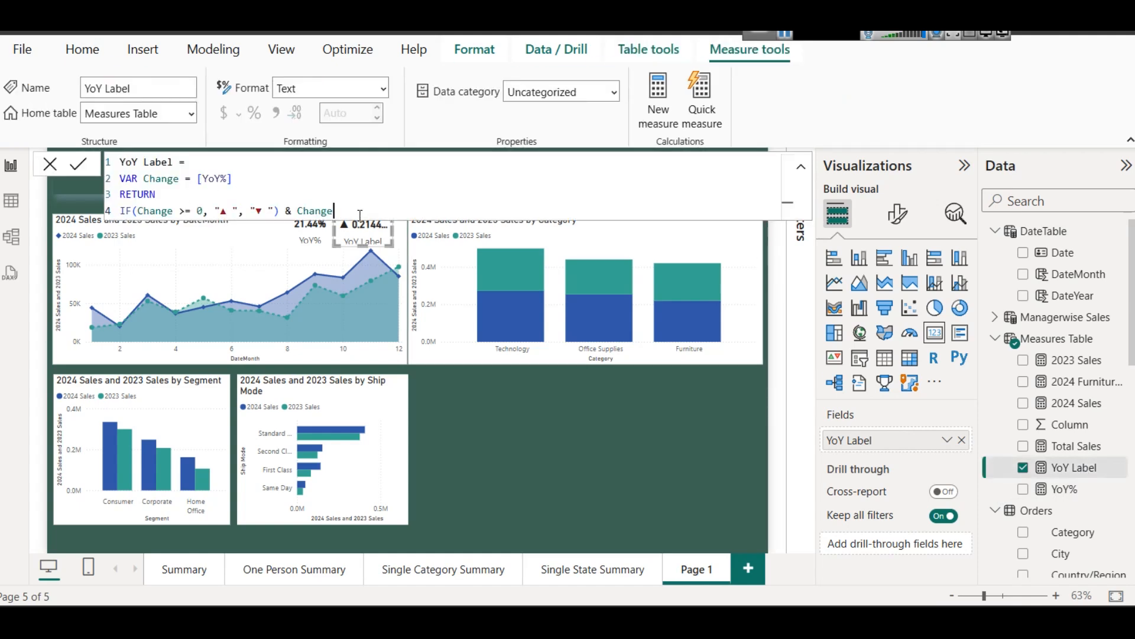
pyautogui.press('Left')
pyautogui.press('Left')
pyautogui.press('Left')
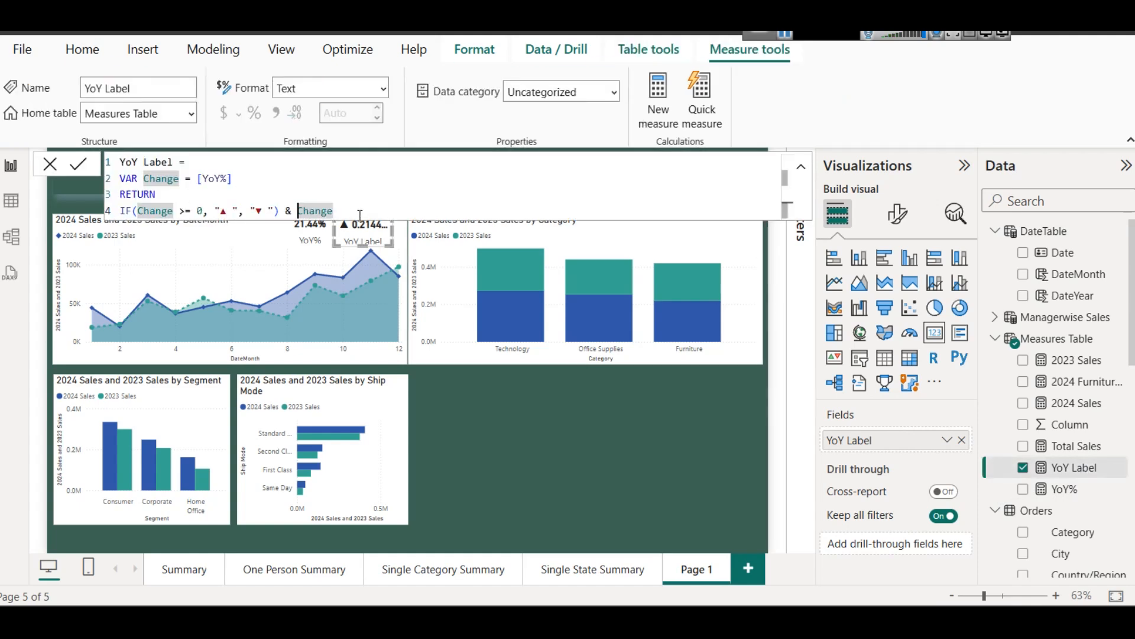
pyautogui.write('FORMAT(')
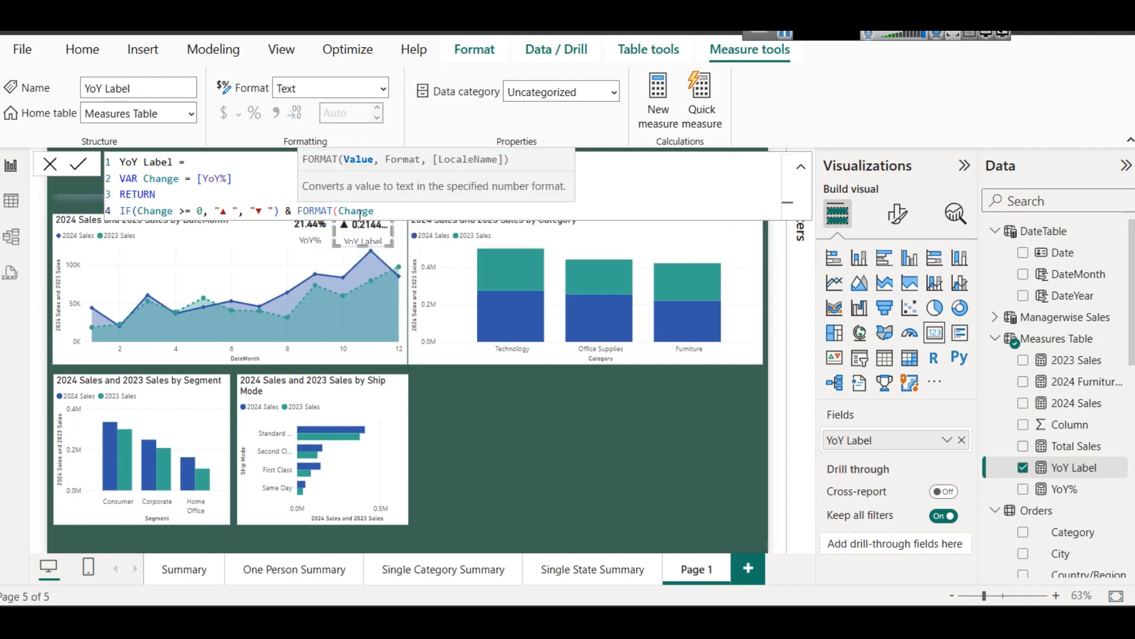
pyautogui.press('Right')
pyautogui.press('Right')
pyautogui.press('Right')
pyautogui.press('Right')
pyautogui.press('Right')
pyautogui.press('Right')
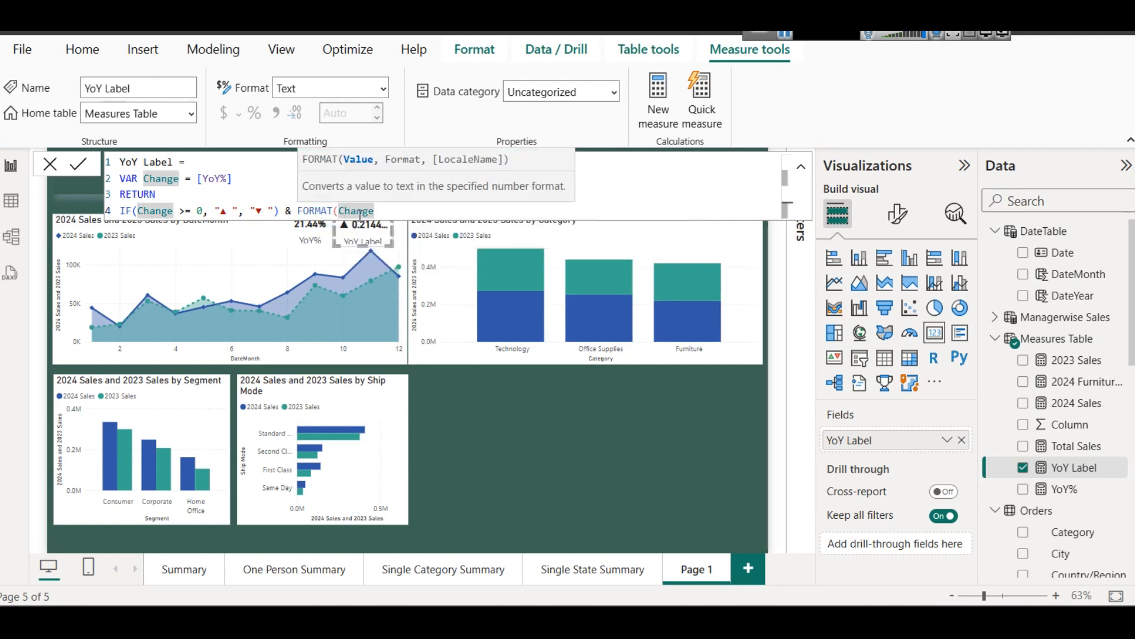
pyautogui.write(', "')
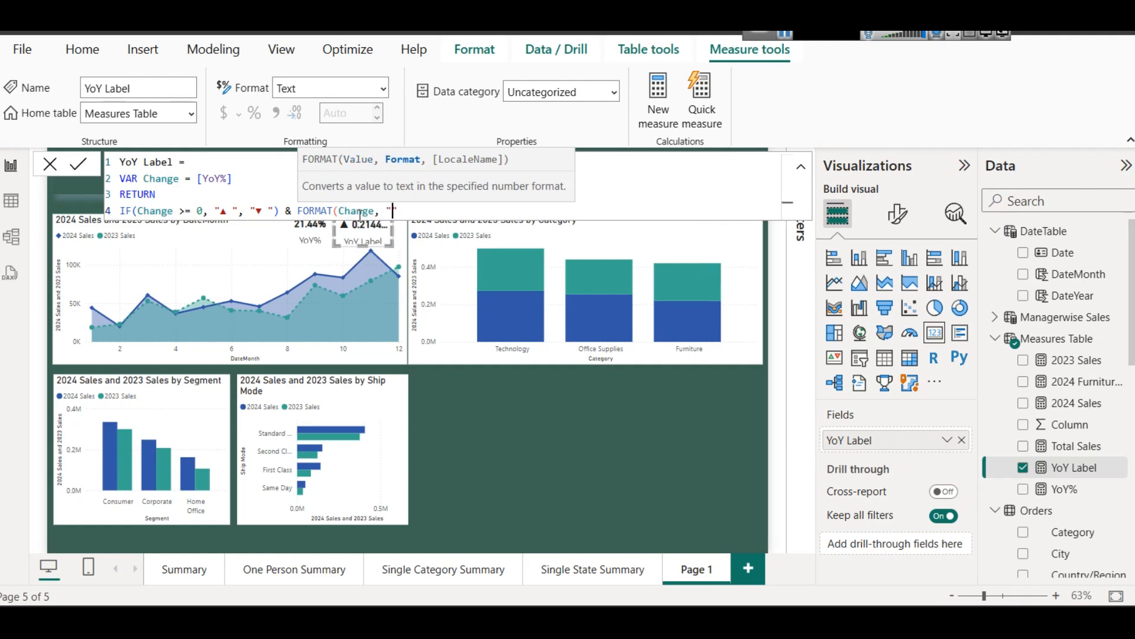
pyautogui.write('.')
# Copy the "0.00%" format string from the reference report's YoY Label measure and return to the Time Intelligence report.
pyautogui.moveTo(742, 595)
pyautogui.click(620, 561)
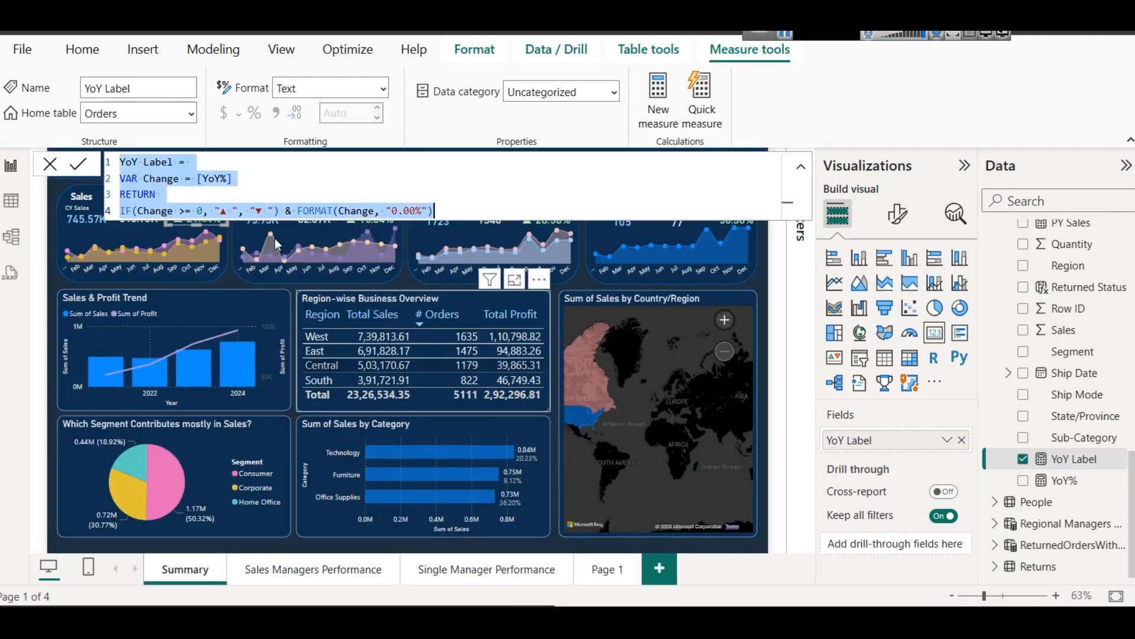
pyautogui.click(435, 210)
pyautogui.moveTo(387, 210); pyautogui.dragTo(422, 211)
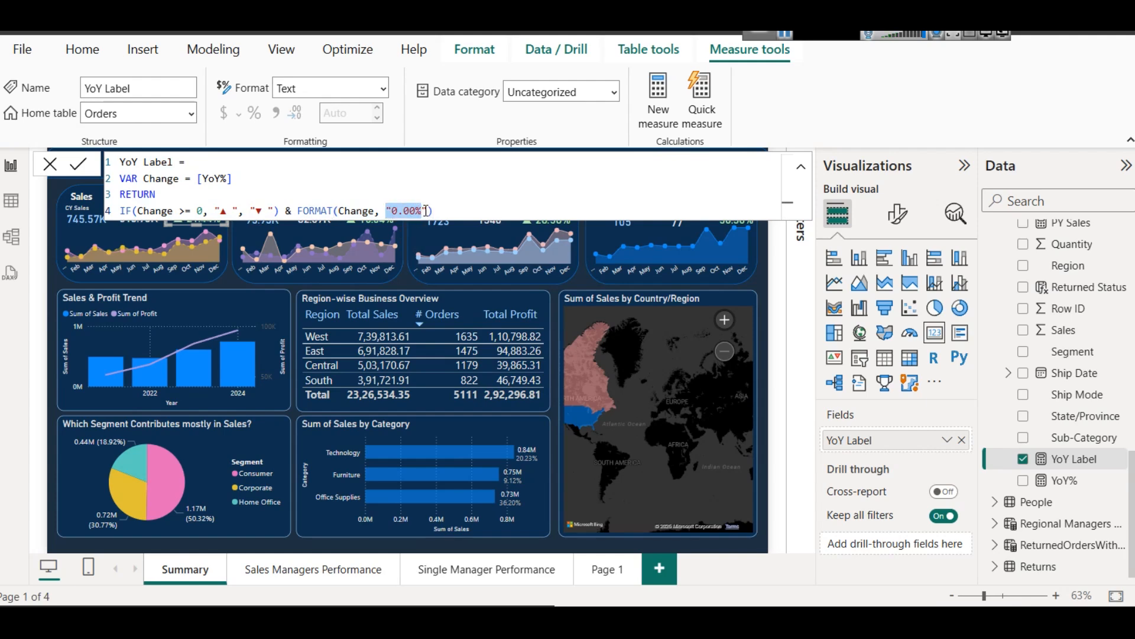
pyautogui.moveTo(744, 620)
pyautogui.click(787, 573)
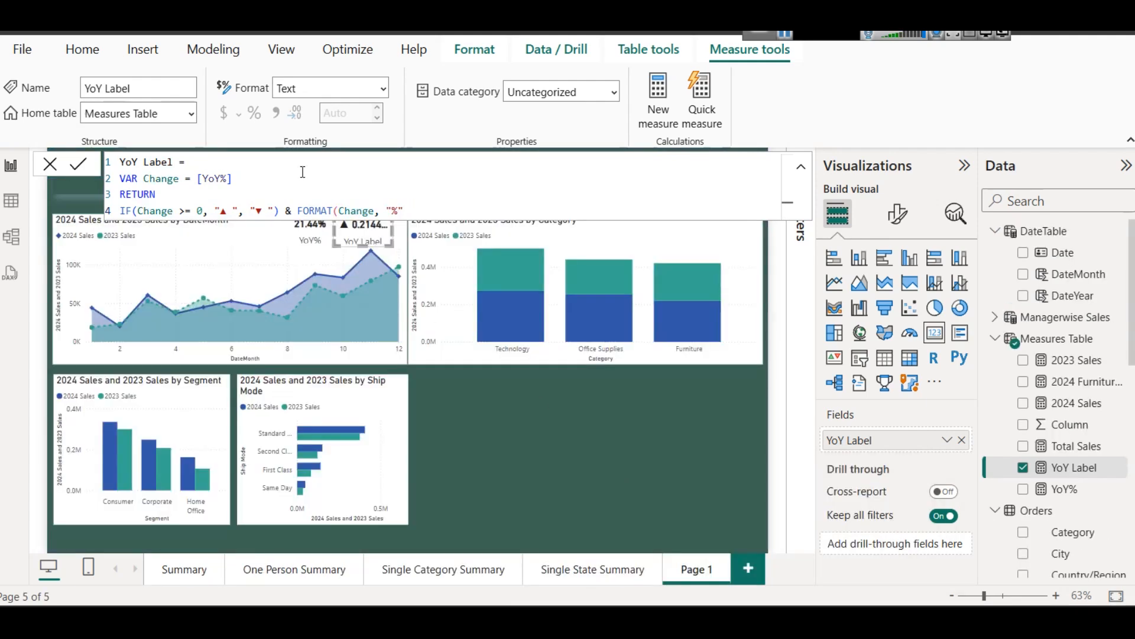
# Set the FORMAT call's format string to "0.00%", close the parenthesis and commit the YoY Label measure.
pyautogui.hotkey('ctrl', 'v')
pyautogui.write(')')
pyautogui.click(75, 166)
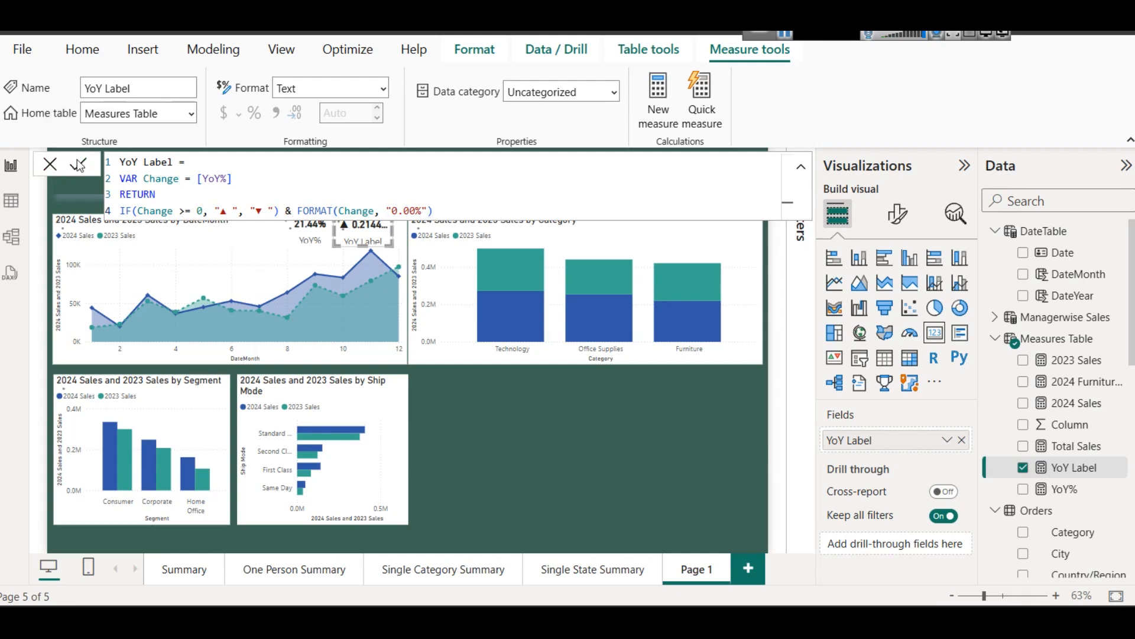
# Delete the original YoY% card beside the YoY Label card on the sales by DateMonth chart.
pyautogui.click(511, 416)
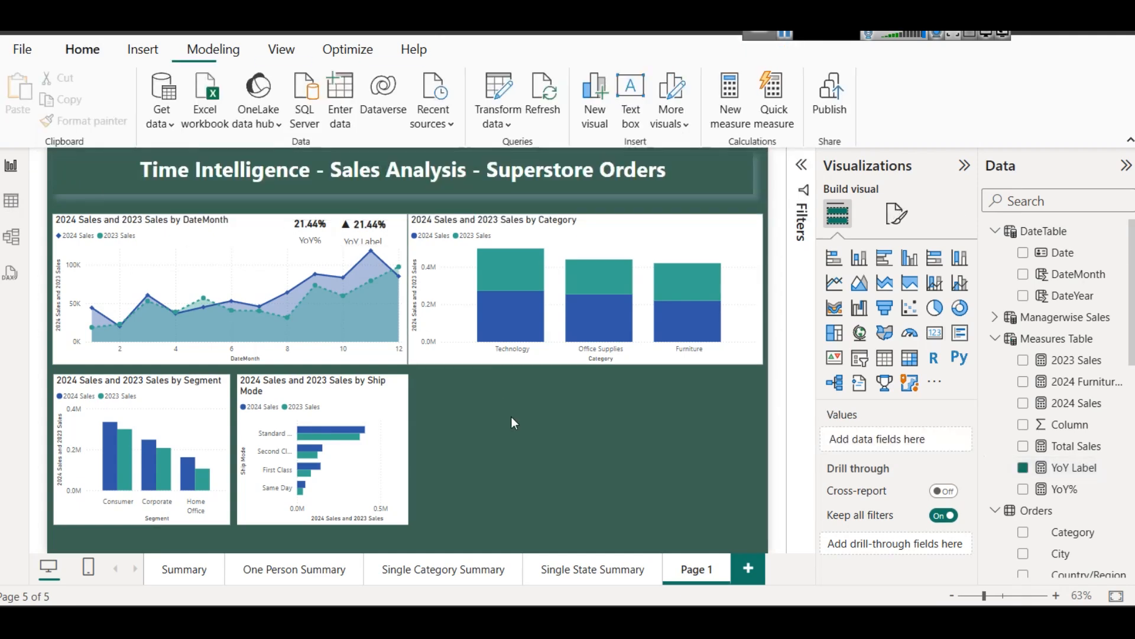
pyautogui.click(314, 239)
pyautogui.press('Delete')
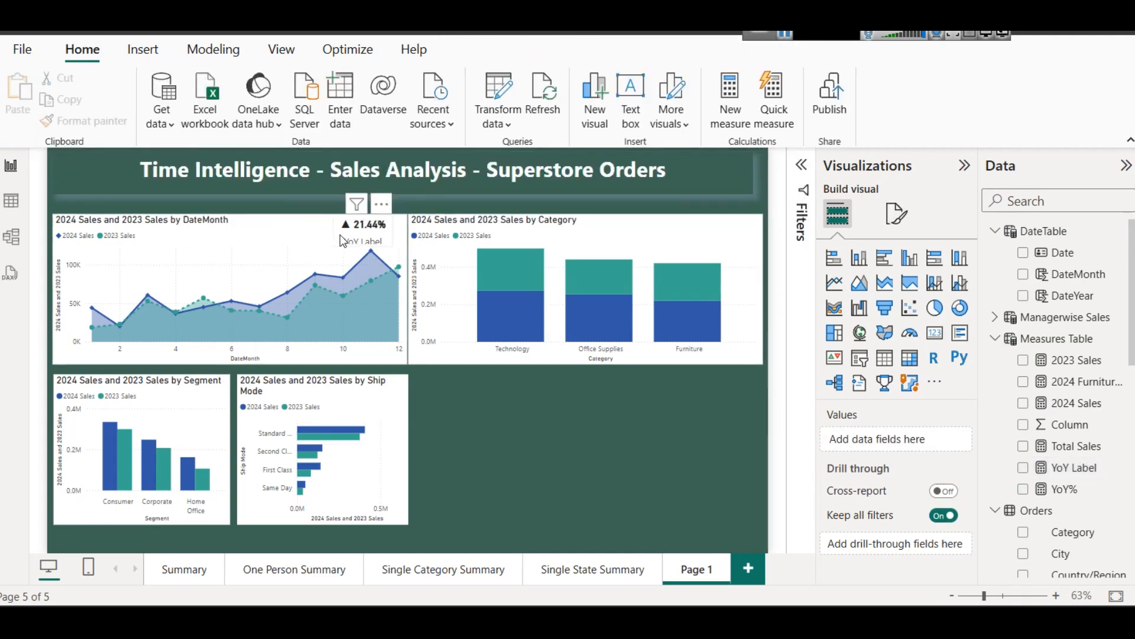
# Move the YoY Label card slightly left, keeping it over the upper part of the sales by DateMonth chart.
pyautogui.moveTo(351, 237); pyautogui.dragTo(324, 233)
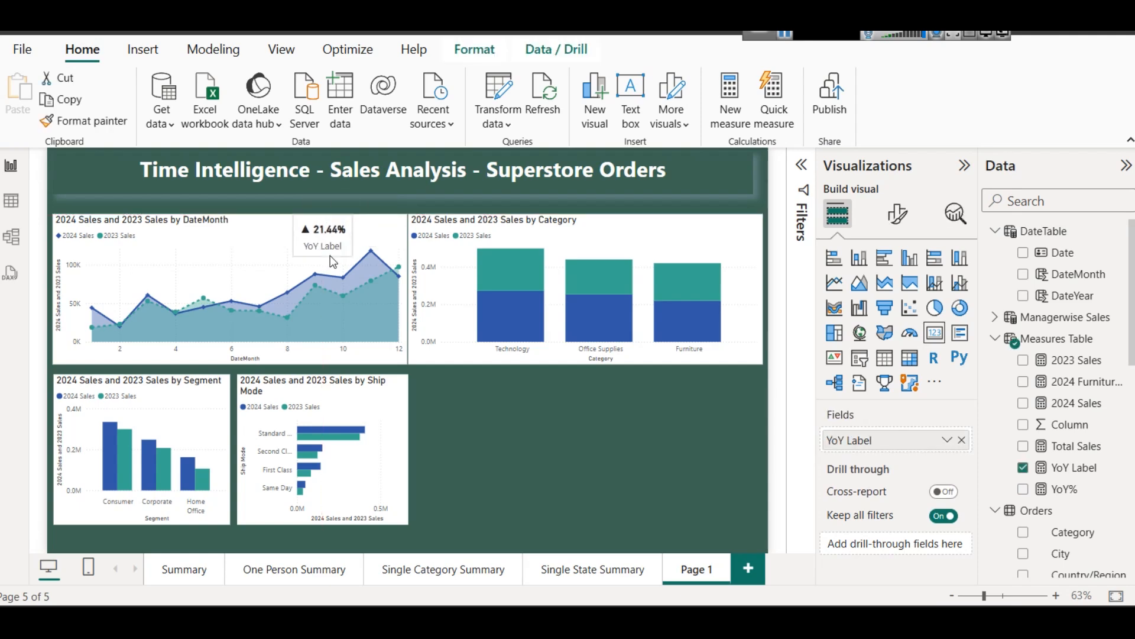
pyautogui.click(484, 415)
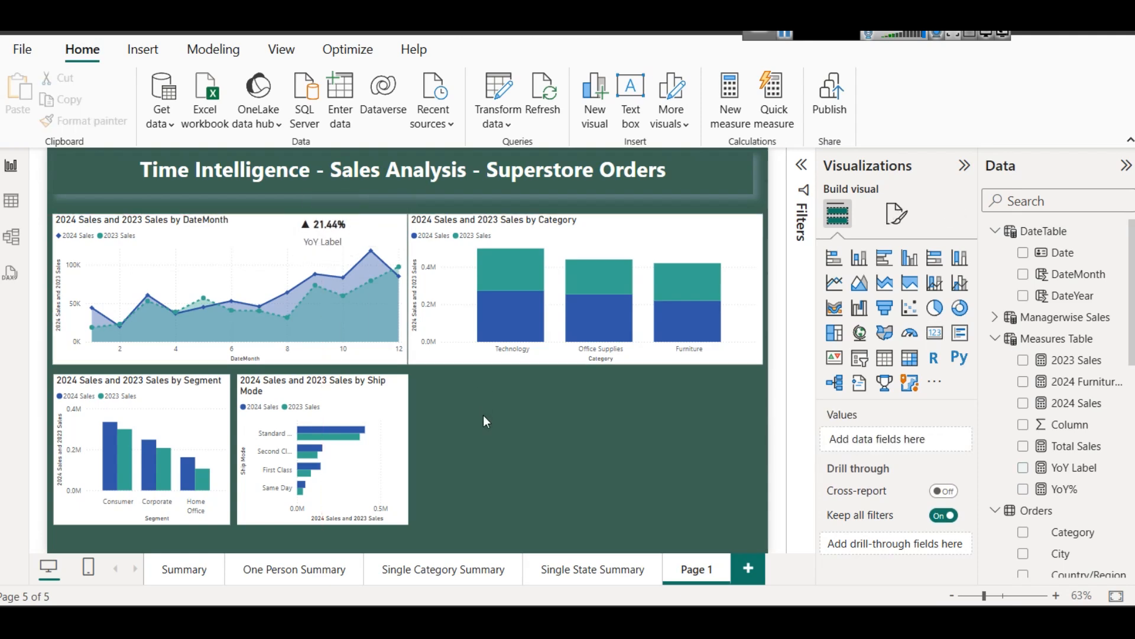
pyautogui.click(327, 233)
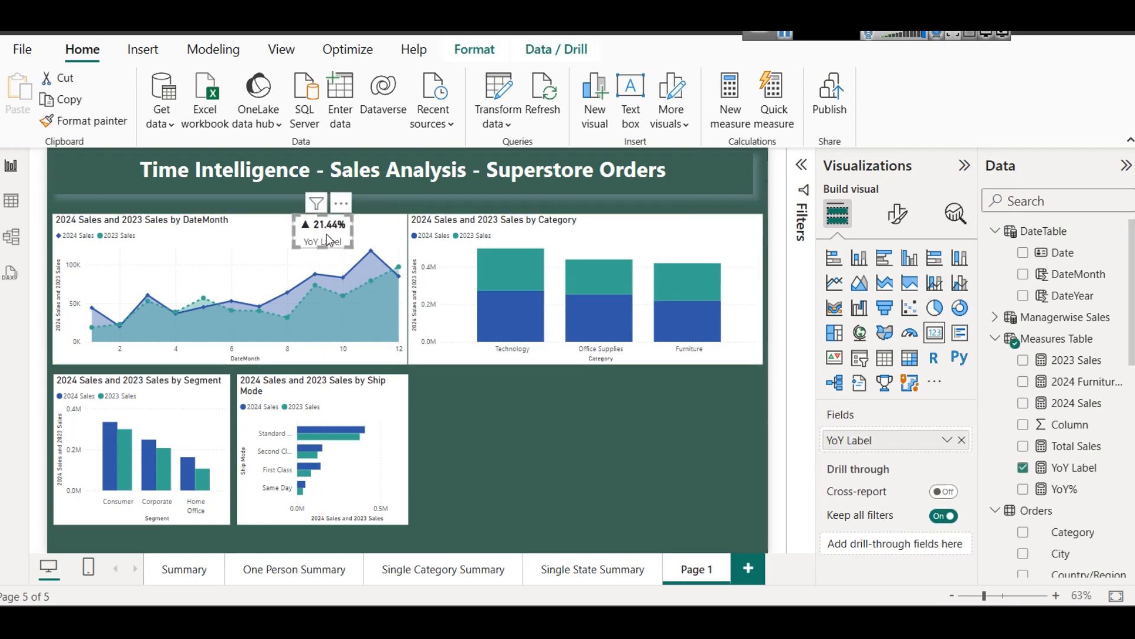
pyautogui.click(610, 486)
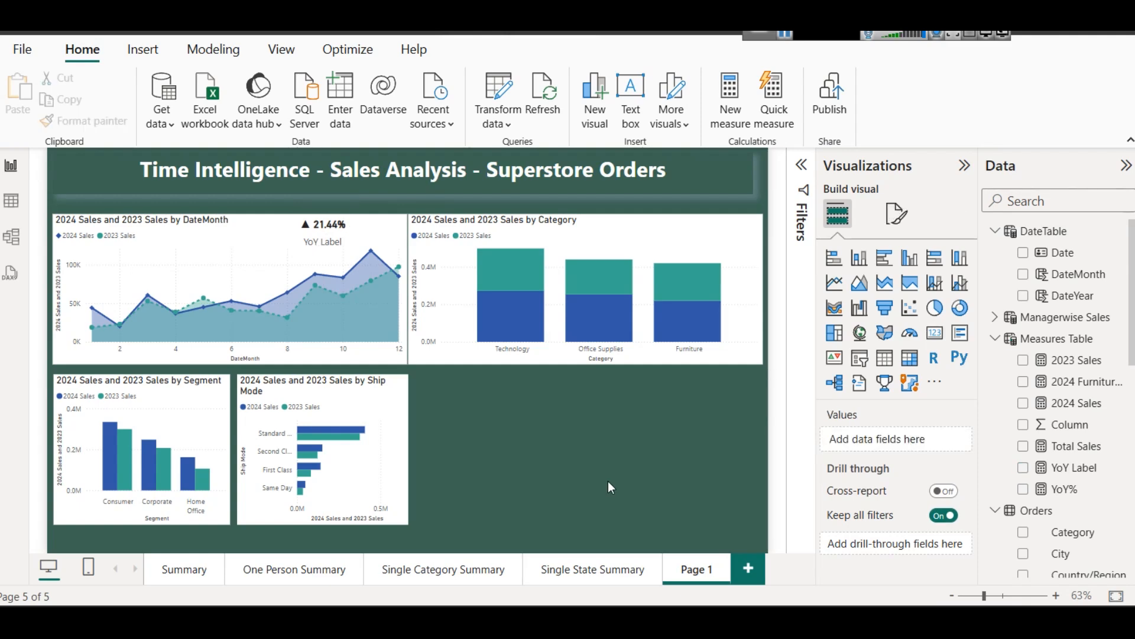
# Try the sales by Category chart as an area chart and undo the change.
pyautogui.click(601, 232)
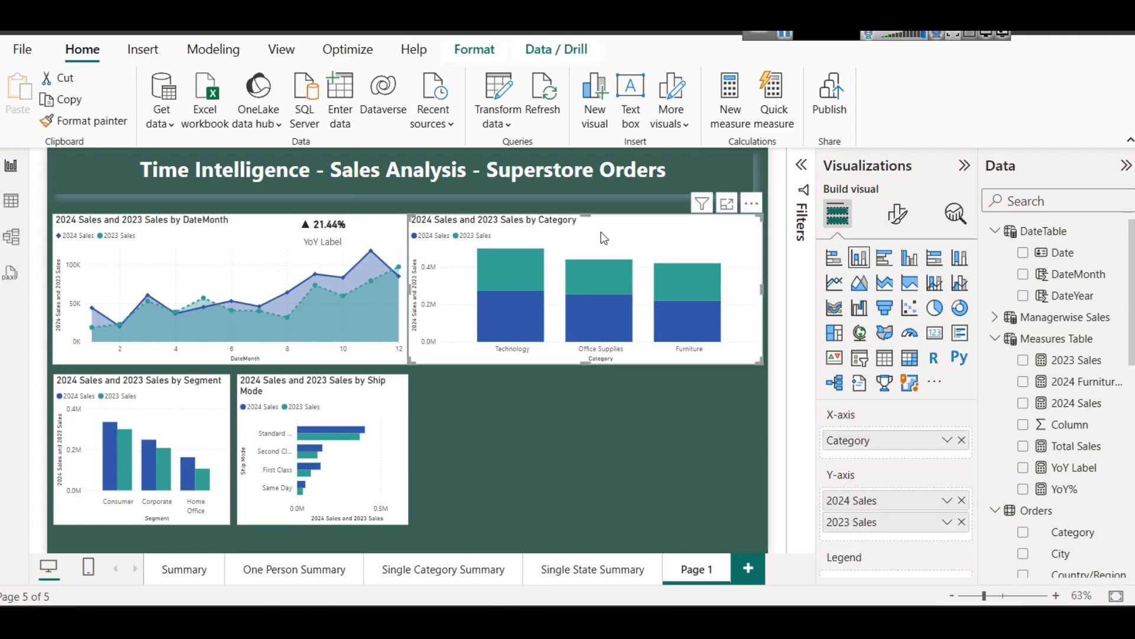
pyautogui.click(862, 285)
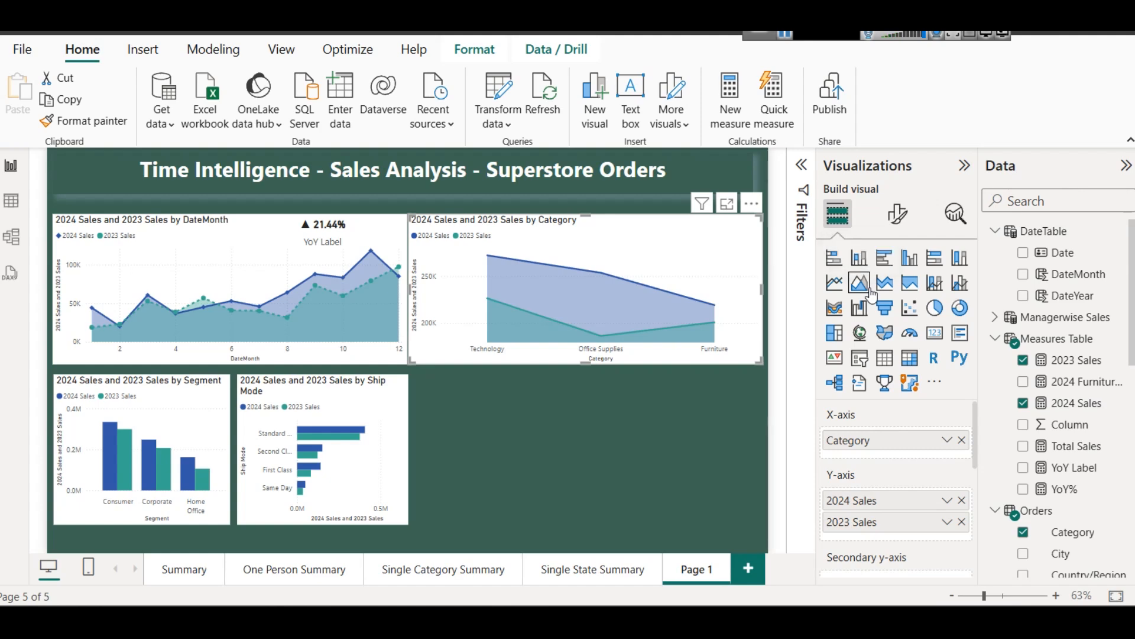
pyautogui.hotkey('ctrl', 'z')
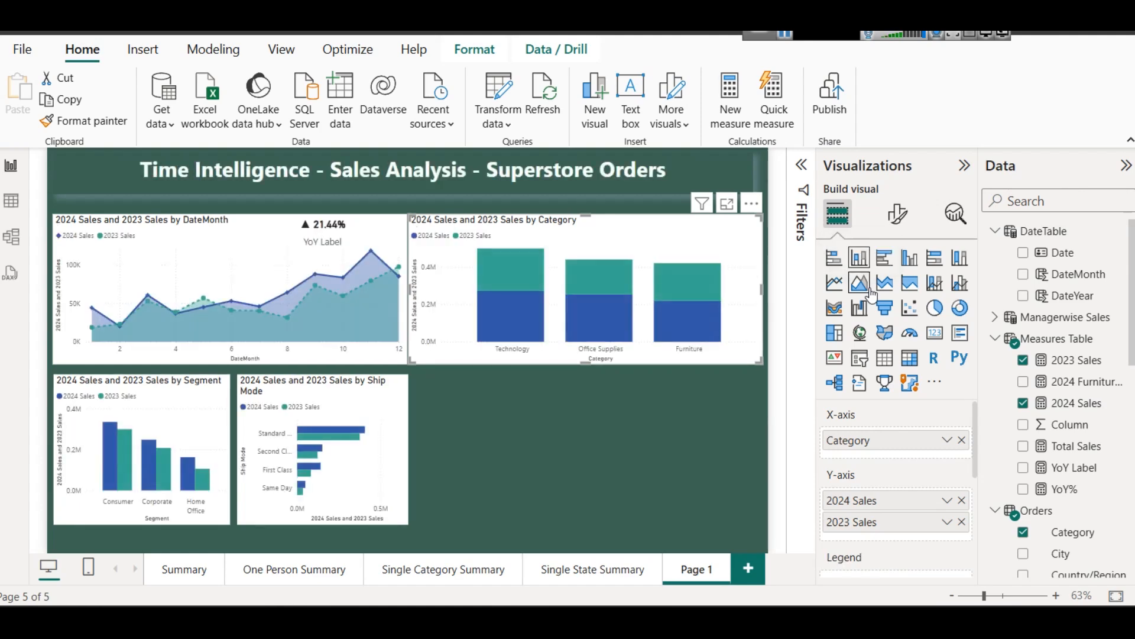
# Review the formulas of the 2023 Sales and Total Sales measures in the Measures Table.
pyautogui.click(251, 236)
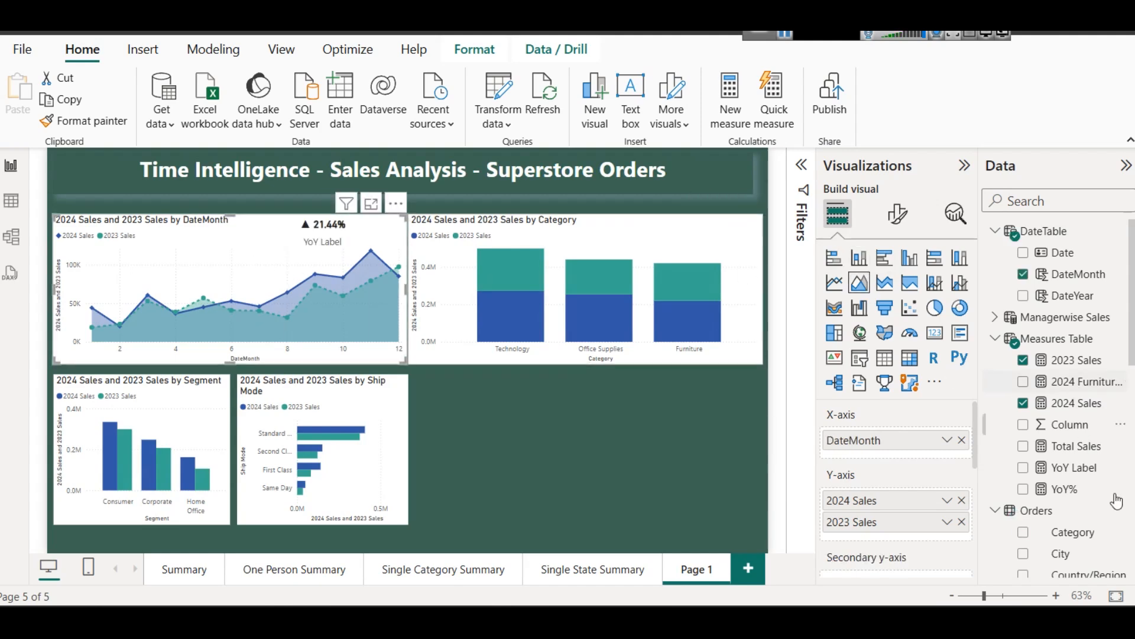
pyautogui.click(1073, 360)
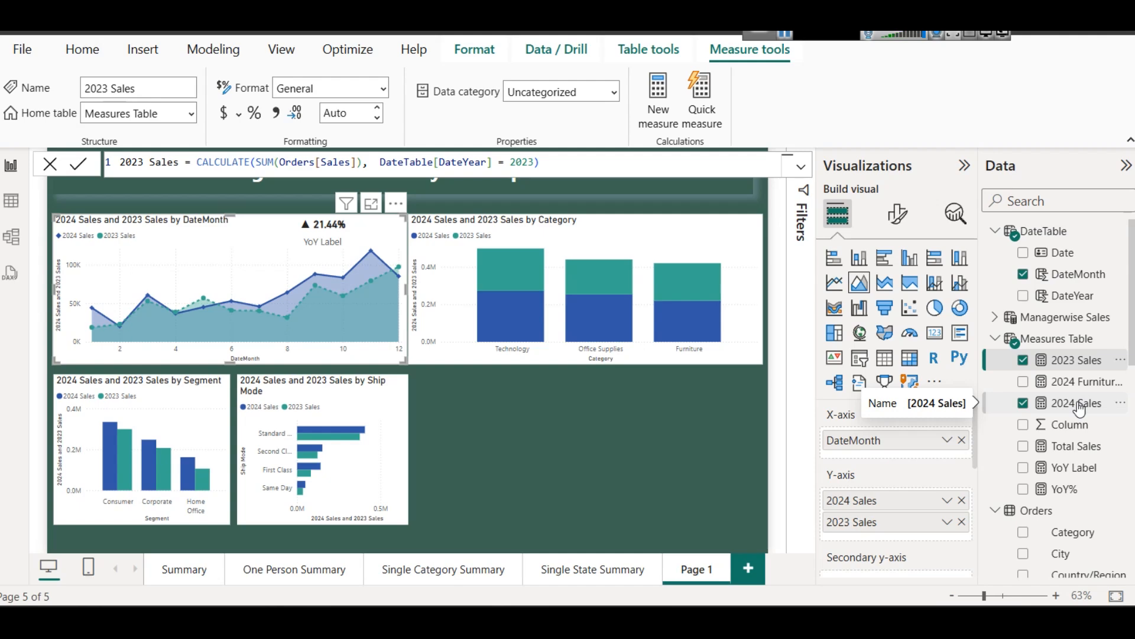
pyautogui.click(492, 500)
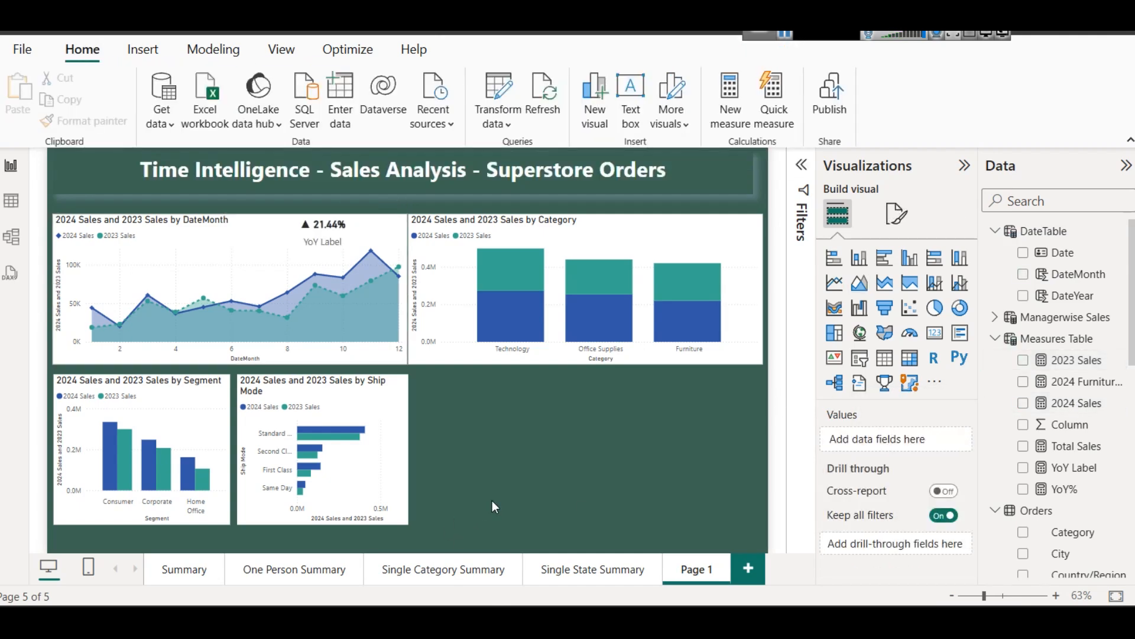
pyautogui.click(1077, 446)
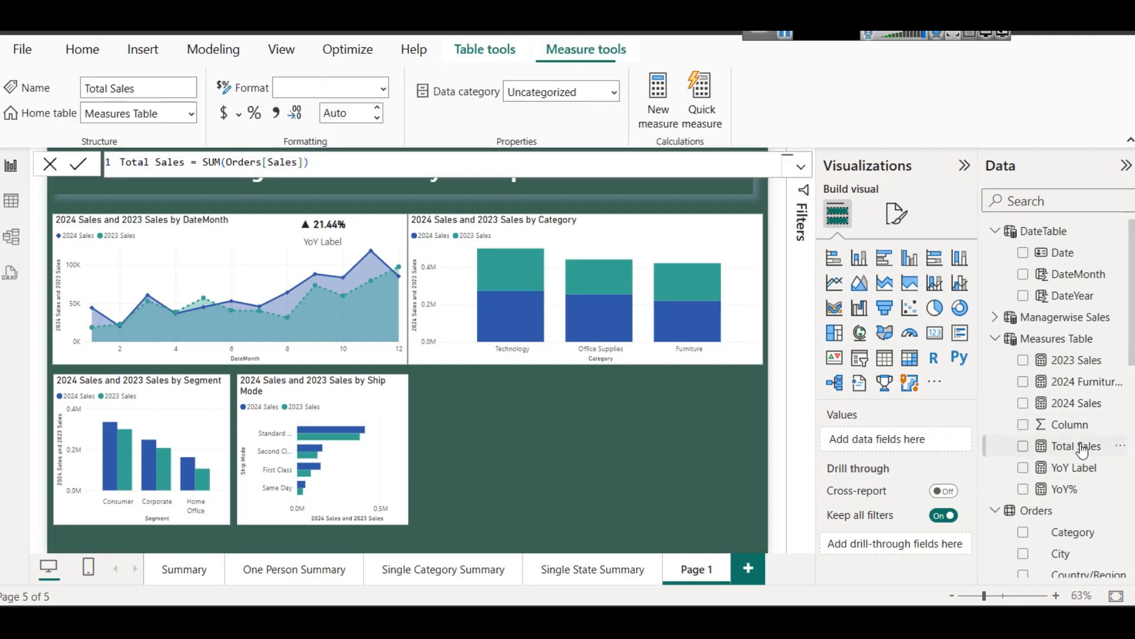
pyautogui.click(1050, 343)
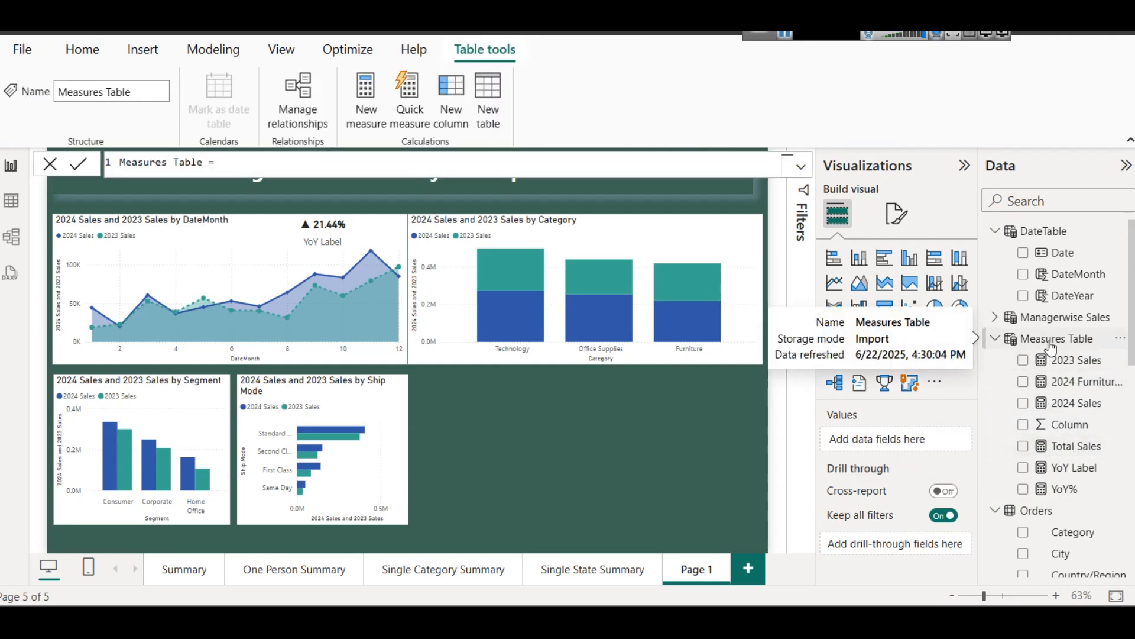
# Duplicate the sales by DateMonth area chart and place the copy in the empty space below the sales by Category chart.
pyautogui.click(197, 239)
pyautogui.hotkey('ctrl', 'c')
pyautogui.hotkey('ctrl', 'v')
pyautogui.moveTo(355, 338); pyautogui.dragTo(558, 402)
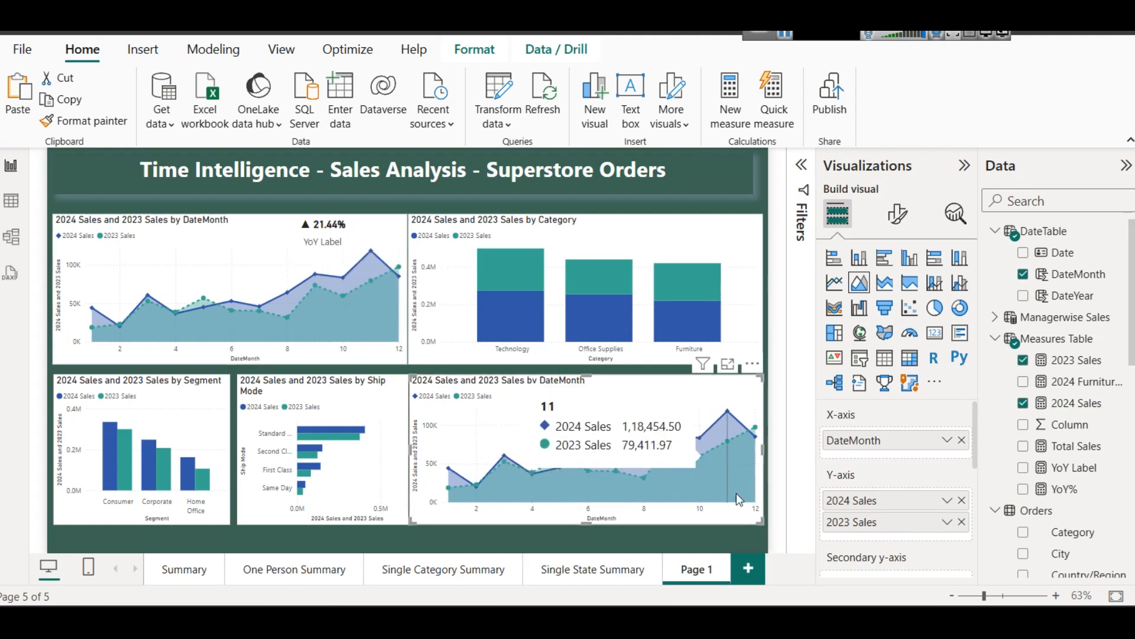
# Replace 2024 Sales and 2023 Sales with Total Sales on the copied area chart's Y-axis.
pyautogui.click(962, 500)
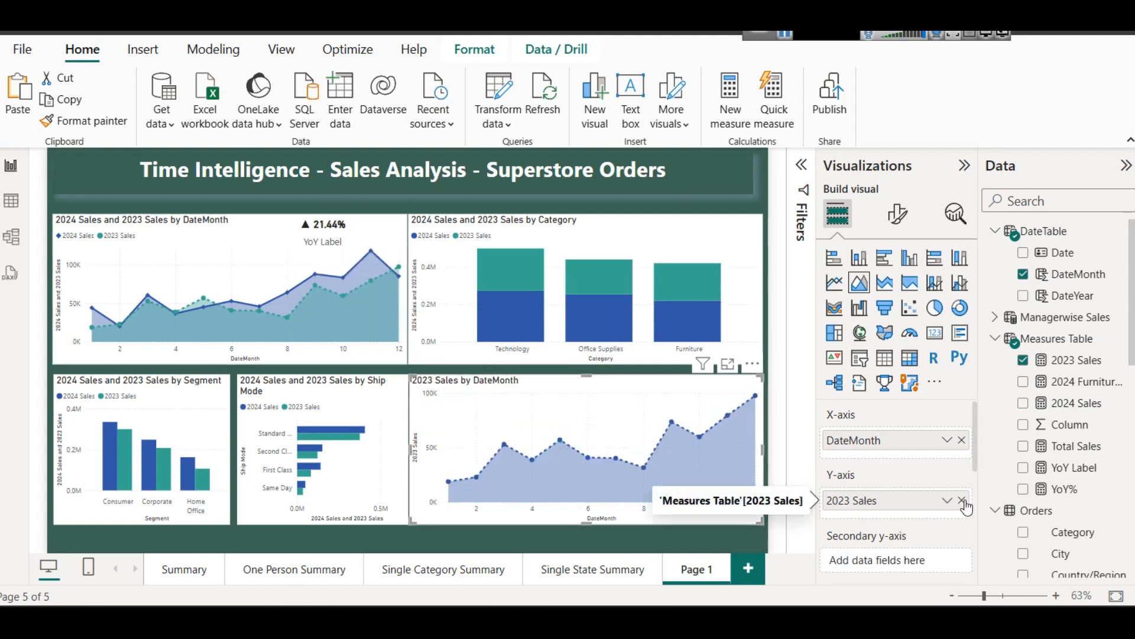
pyautogui.click(962, 500)
pyautogui.moveTo(1073, 447); pyautogui.dragTo(900, 509)
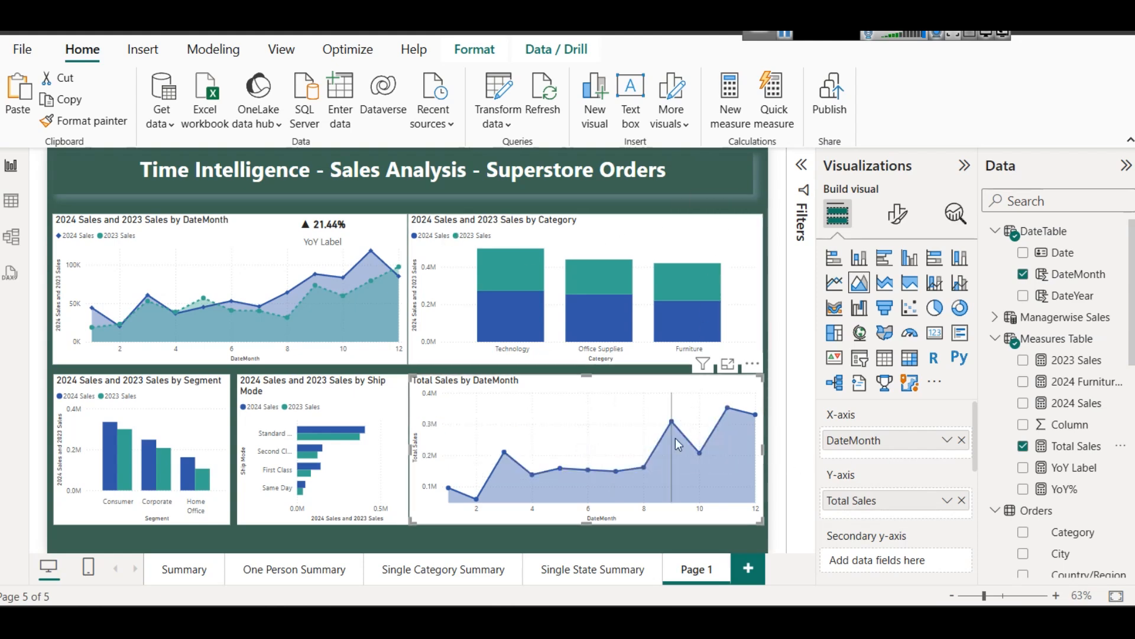
# Narrow the dashboard title text box from its right edge to free space beside the title.
pyautogui.click(698, 178)
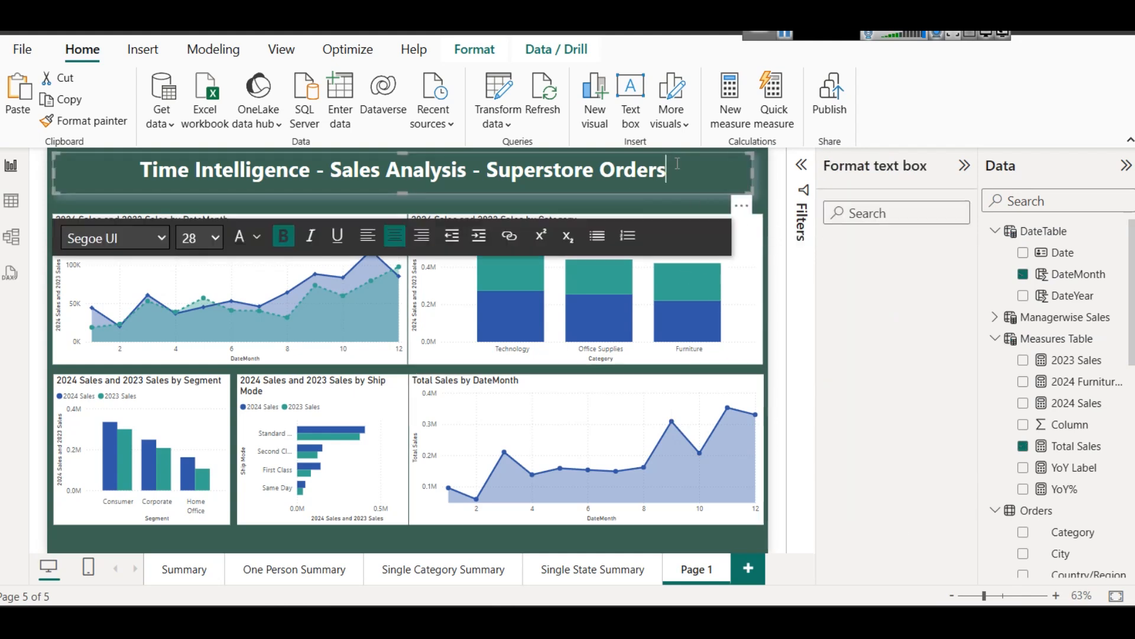
pyautogui.moveTo(755, 174); pyautogui.dragTo(597, 162)
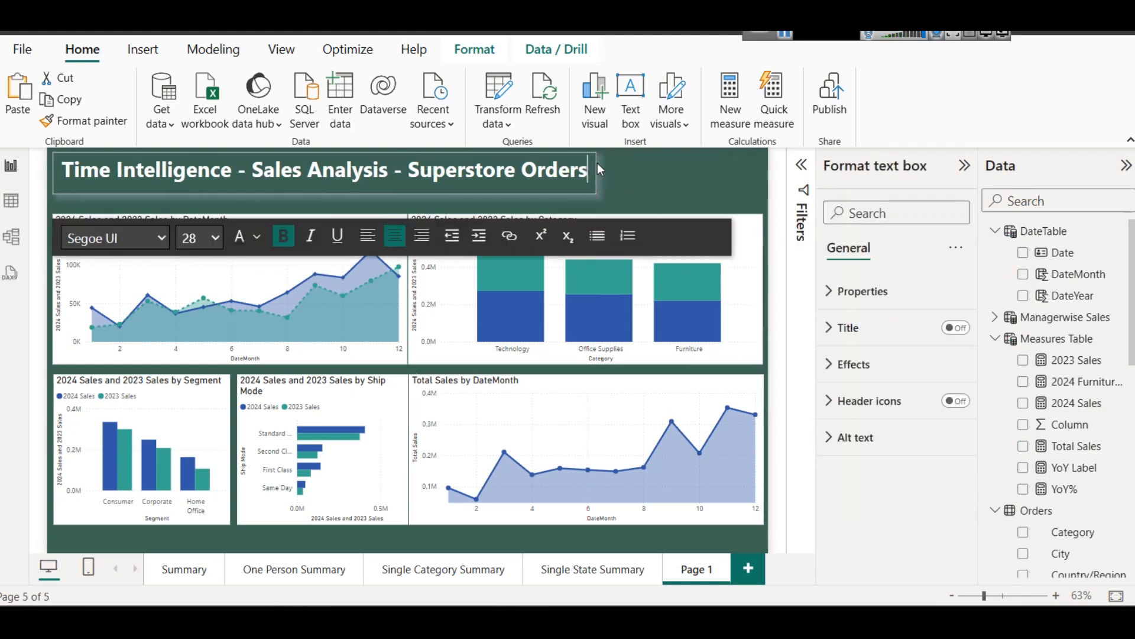
pyautogui.click(649, 172)
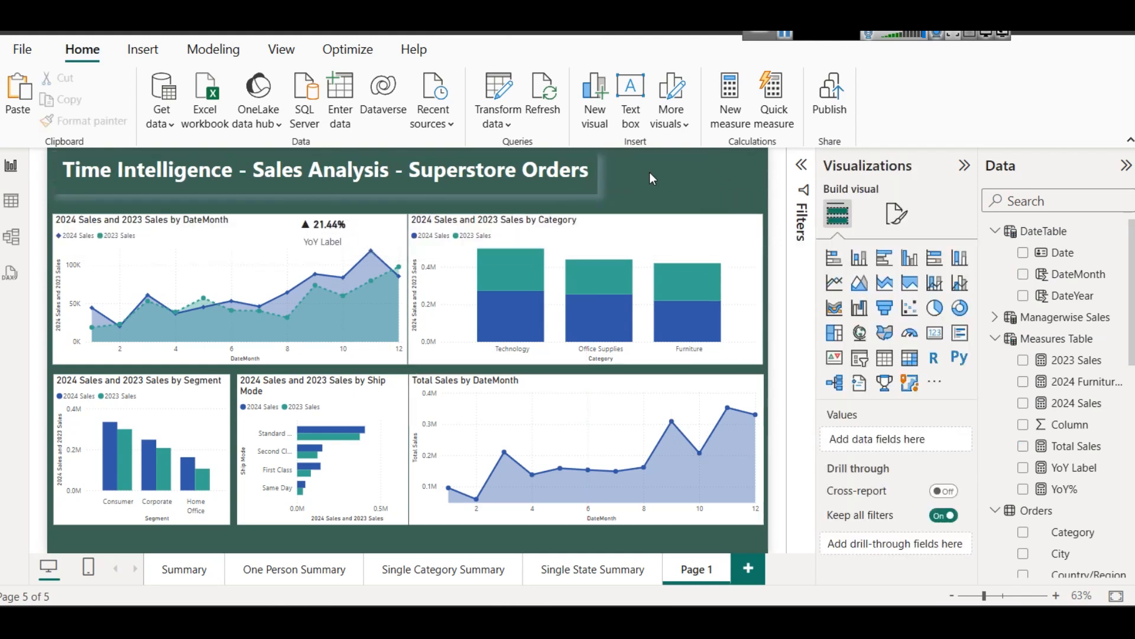
# Insert a slicer in the free space beside the title and reduce its height to match the title box.
pyautogui.click(860, 358)
pyautogui.moveTo(207, 260); pyautogui.dragTo(653, 197)
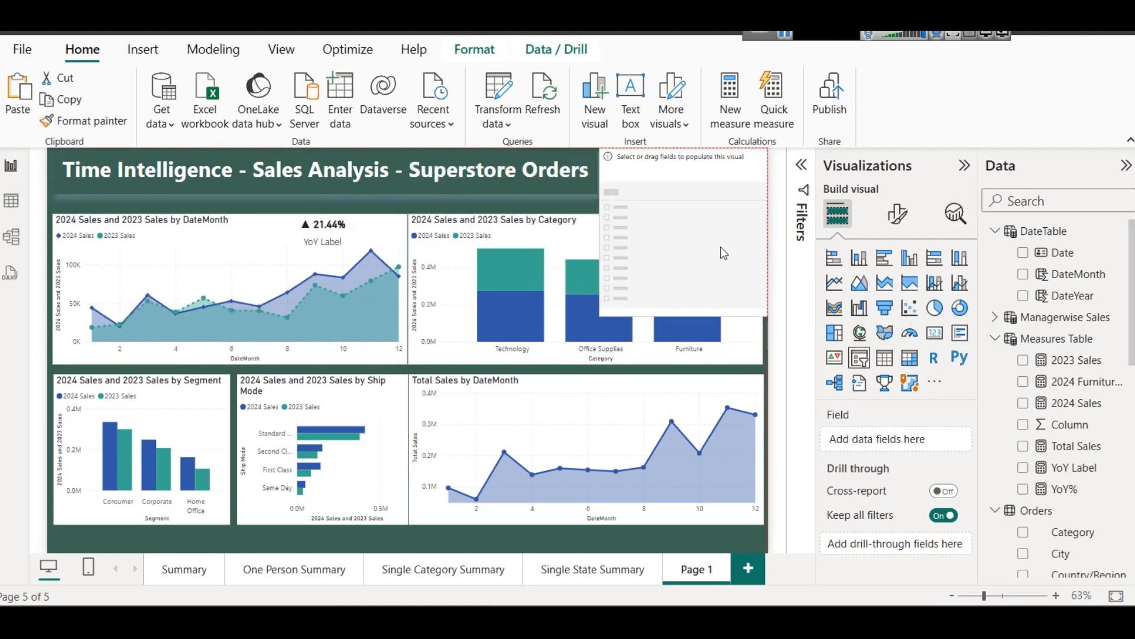
pyautogui.moveTo(686, 314); pyautogui.dragTo(684, 192)
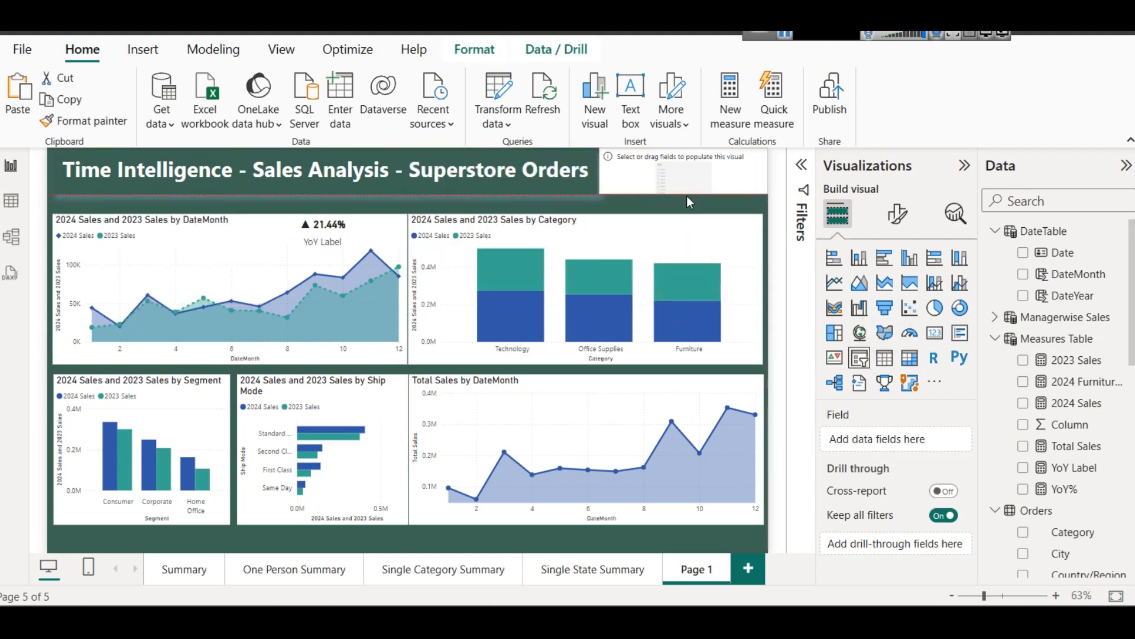
# Narrow the empty slicer and nudge it down and left to align with the title box and the chart edge below.
pyautogui.moveTo(600, 175); pyautogui.dragTo(617, 179)
pyautogui.press('Down')
pyautogui.press('Down')
pyautogui.press('Down')
pyautogui.press('Down')
pyautogui.press('Left')
pyautogui.press('Left')
pyautogui.press('Left')
pyautogui.press('Left')
pyautogui.press('Left')
pyautogui.press('Left')
pyautogui.press('Left')
pyautogui.press('Left')
pyautogui.press('Left')
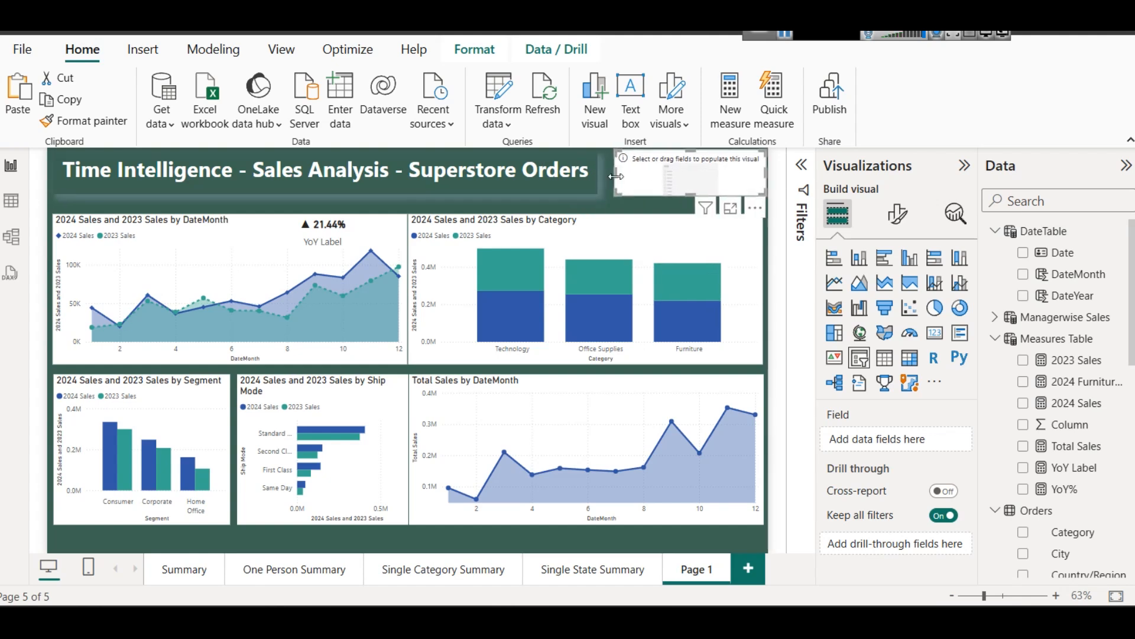
pyautogui.press('Down')
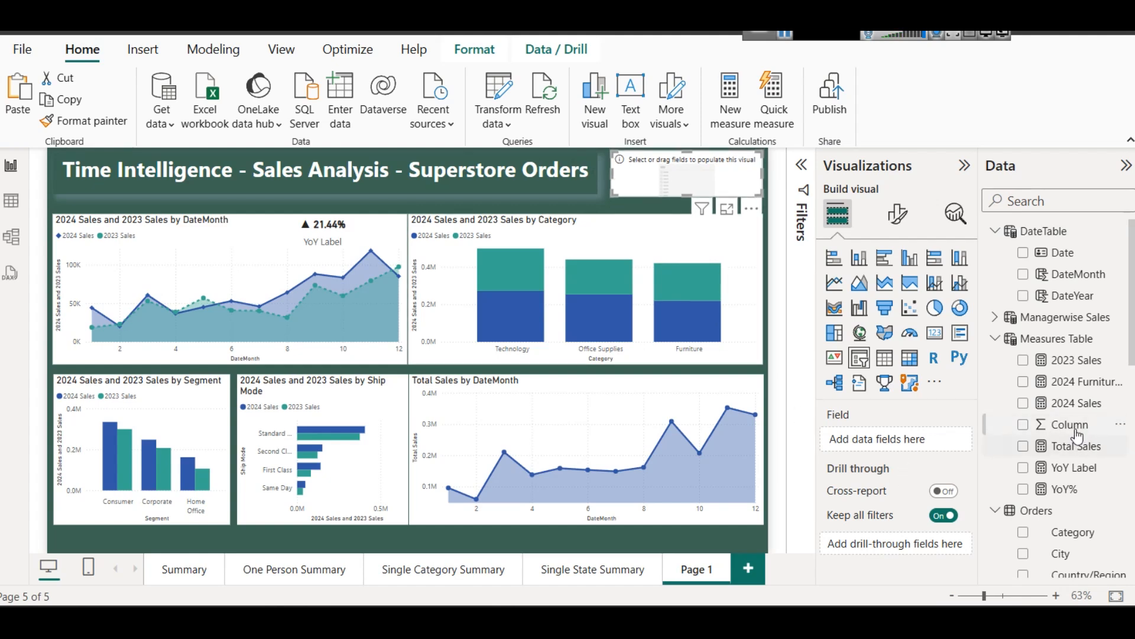
# Add the DateYear field from DateTable to the empty slicer.
pyautogui.scroll(-3, 1079, 434)
pyautogui.scroll(3, 1062, 414)
pyautogui.moveTo(1072, 295); pyautogui.dragTo(698, 177)
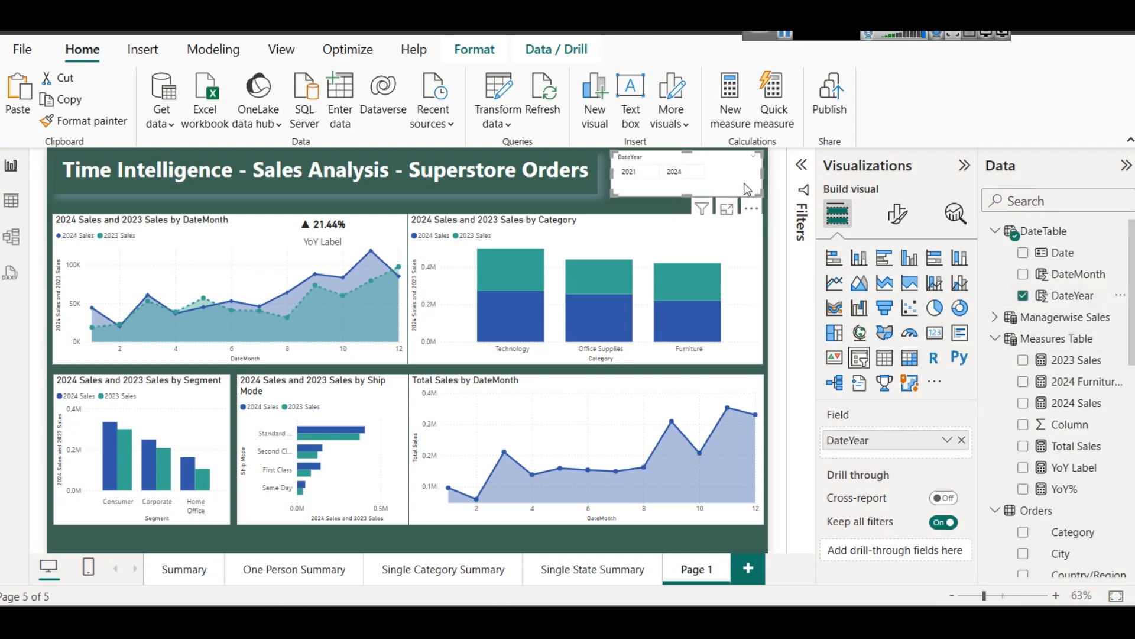
# Set the DateYear slicer's style to Dropdown.
pyautogui.click(897, 213)
pyautogui.click(894, 294)
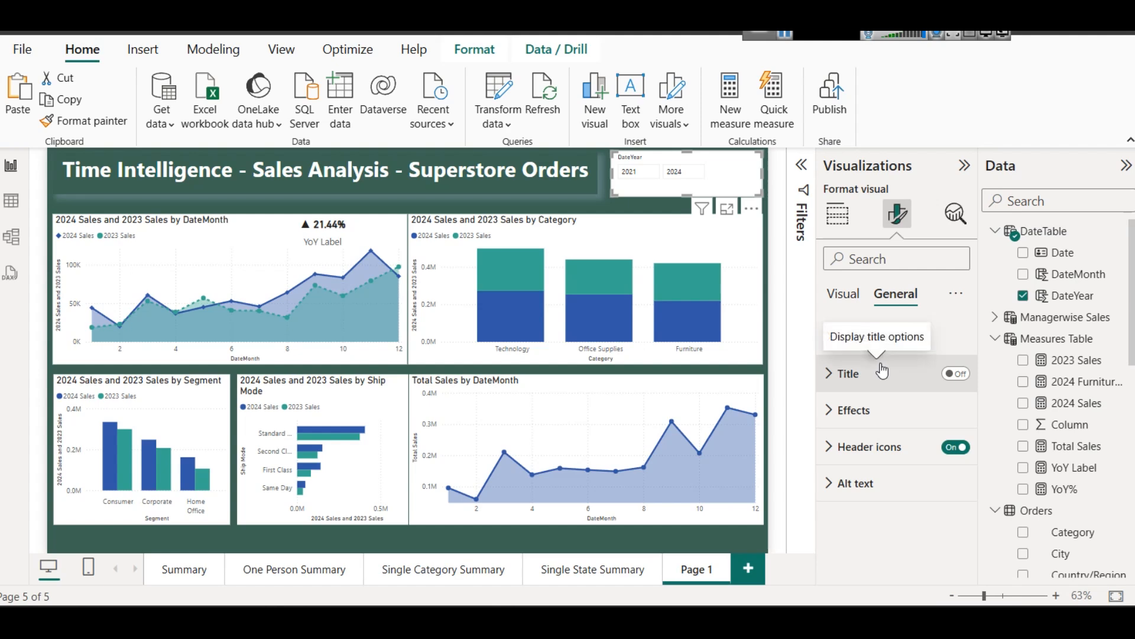
pyautogui.click(829, 289)
pyautogui.click(858, 337)
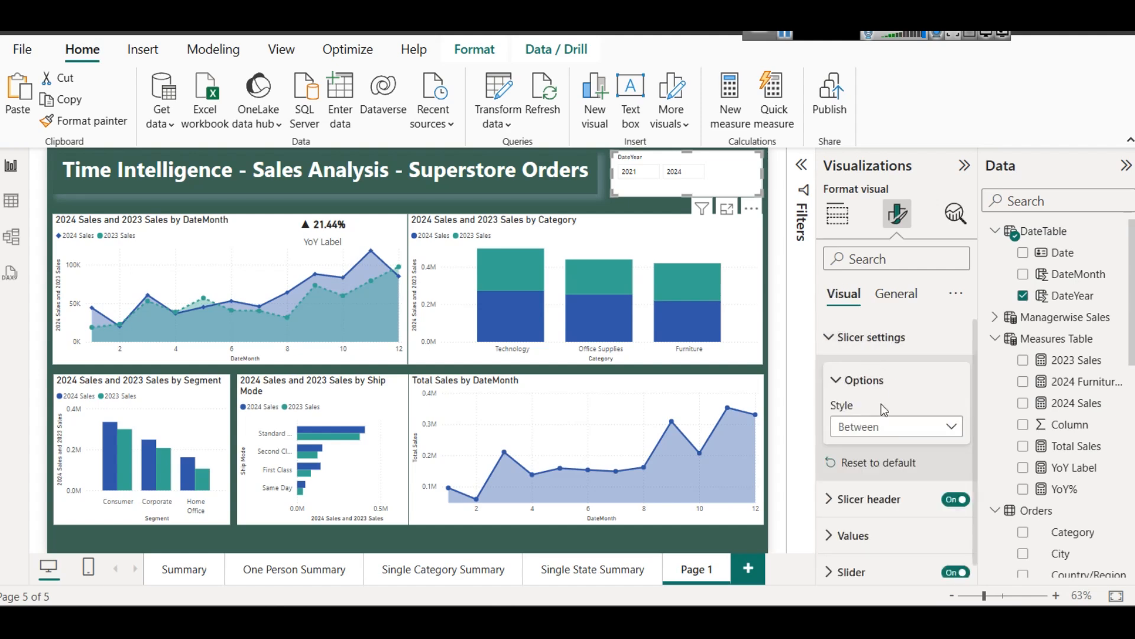
pyautogui.click(884, 426)
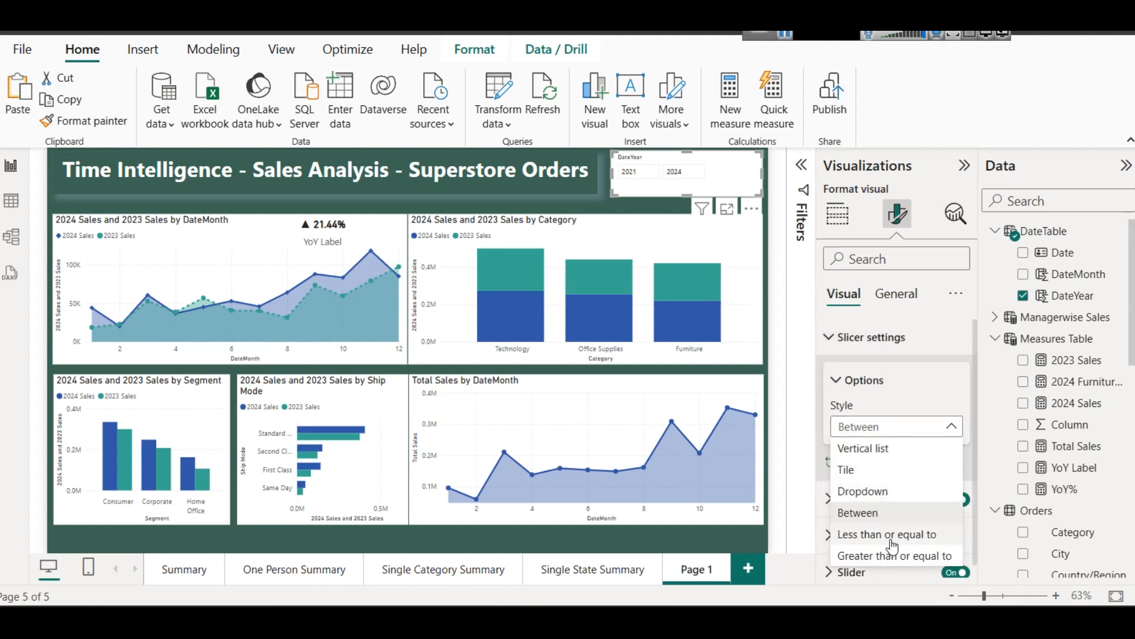
pyautogui.click(872, 491)
# Test the DateYear slicer on the Total Sales chart by selecting the years 2021 to 2024 individually, and clear the selection.
pyautogui.click(635, 175)
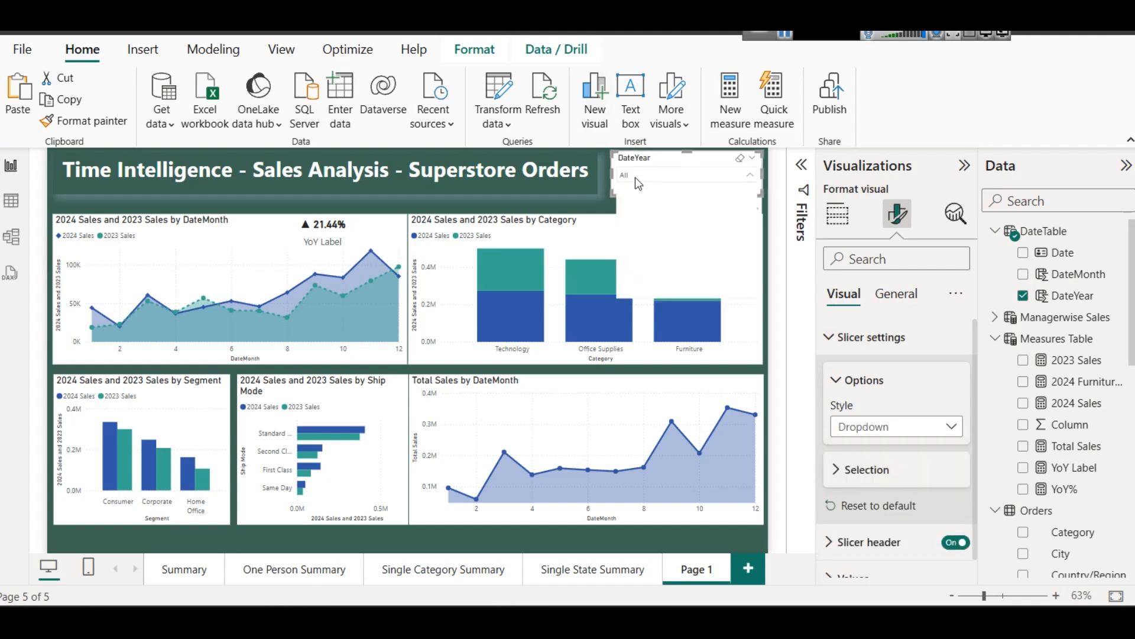
pyautogui.click(558, 201)
pyautogui.click(634, 176)
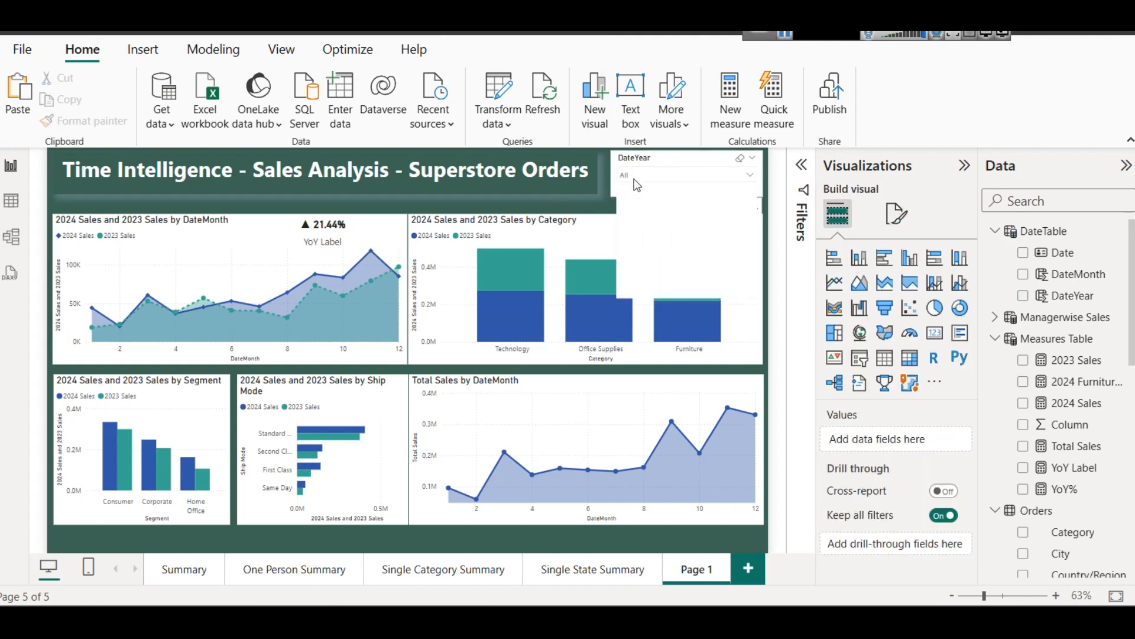
pyautogui.click(642, 191)
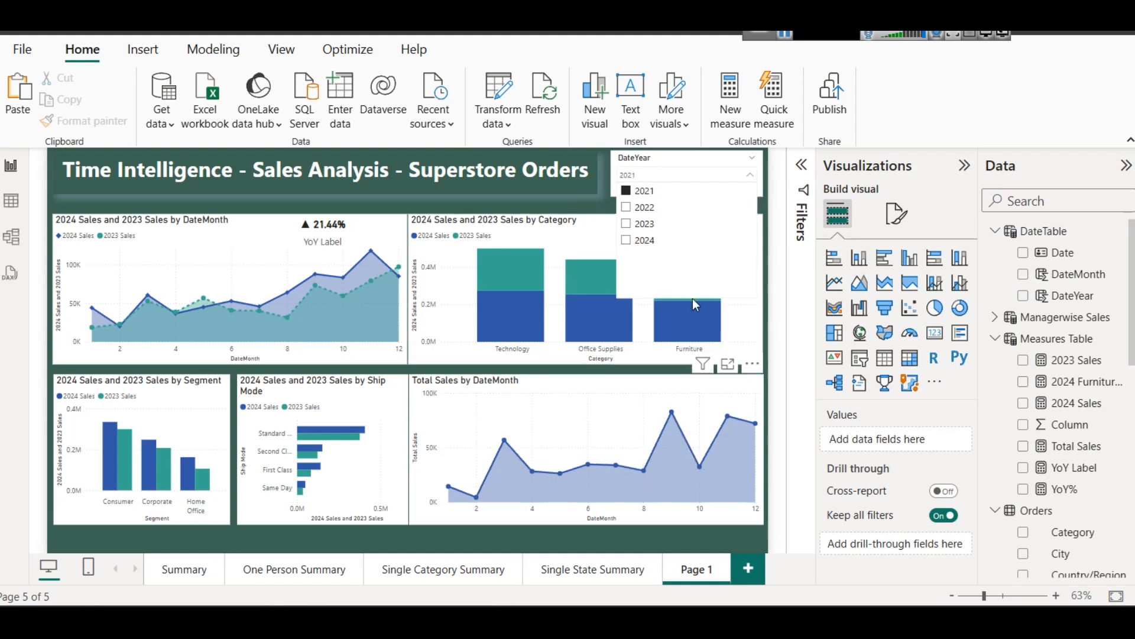
pyautogui.click(639, 208)
pyautogui.click(642, 223)
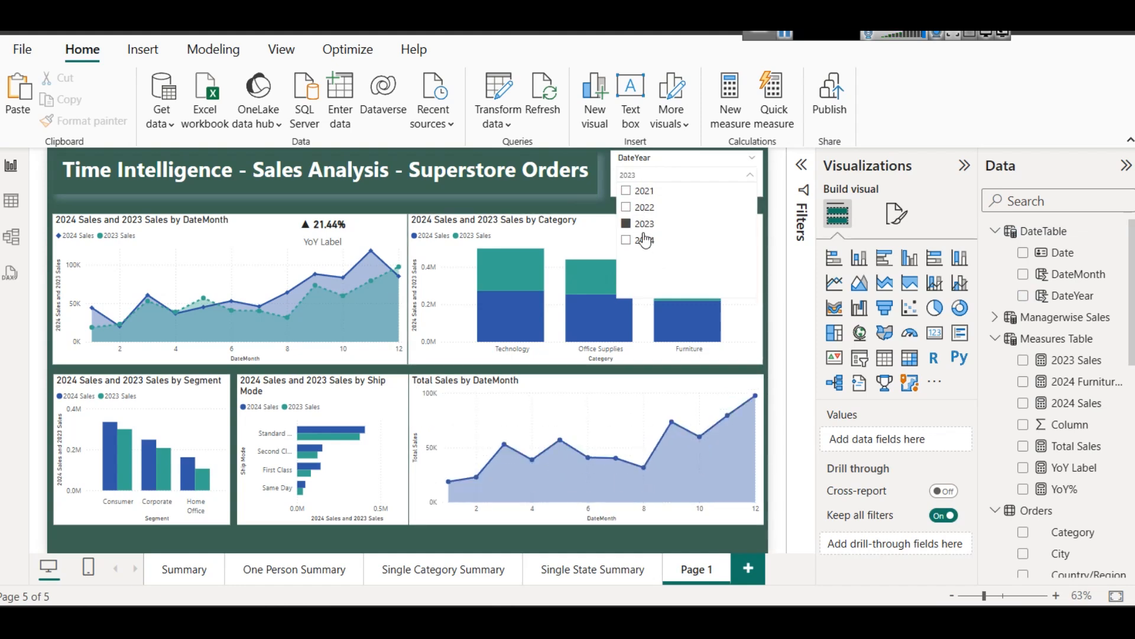
pyautogui.click(643, 241)
pyautogui.moveTo(299, 251)
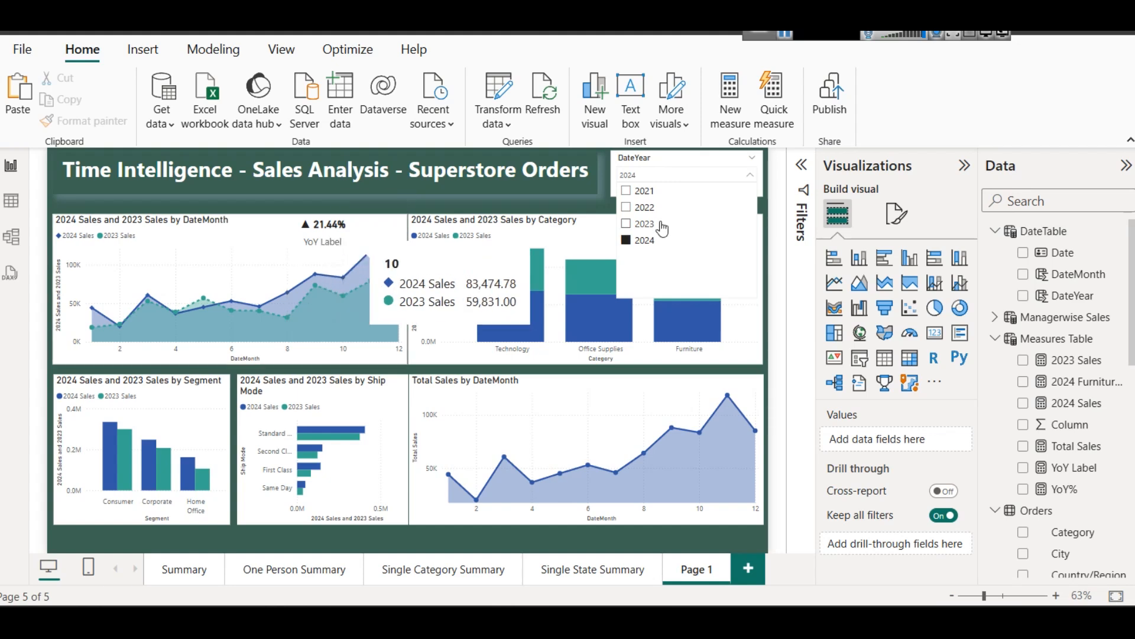
pyautogui.click(639, 207)
pyautogui.click(644, 191)
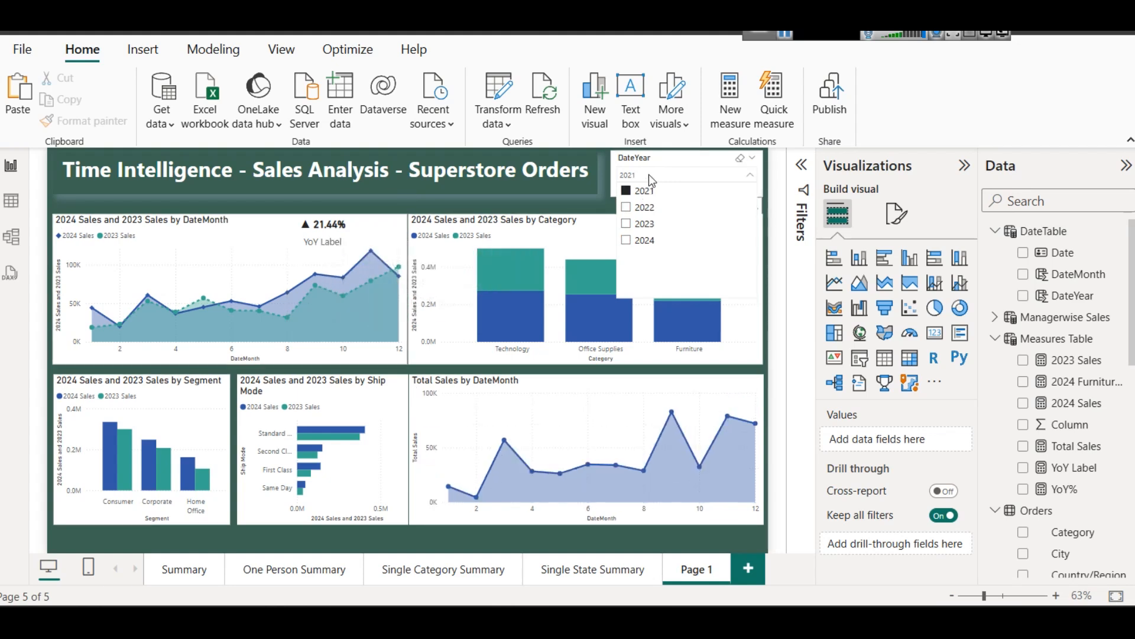
pyautogui.click(648, 175)
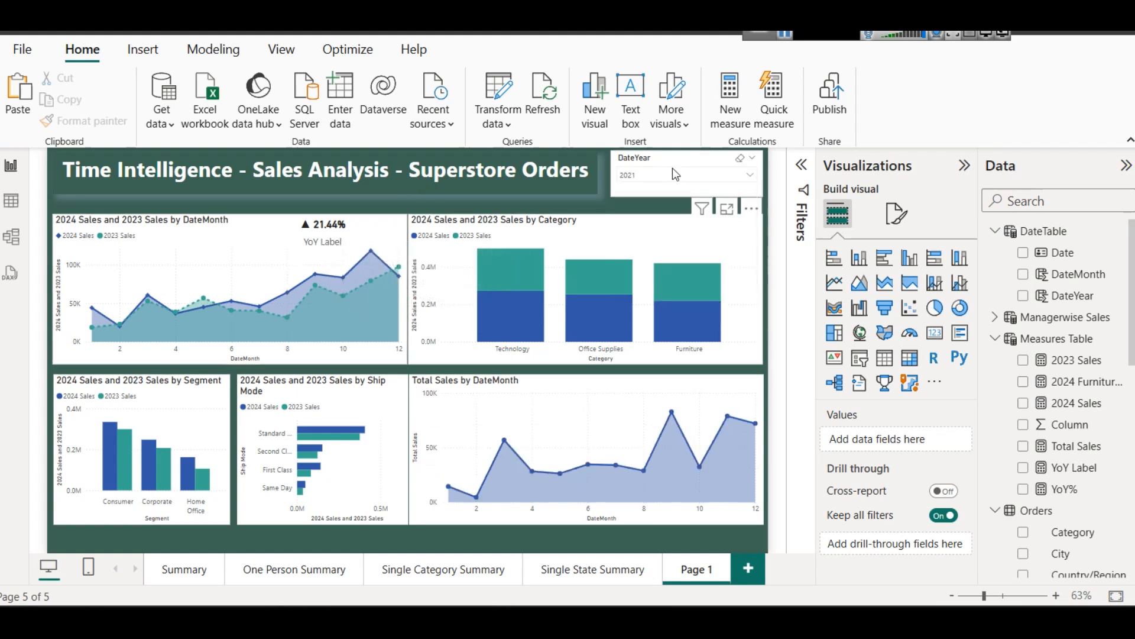
pyautogui.click(739, 158)
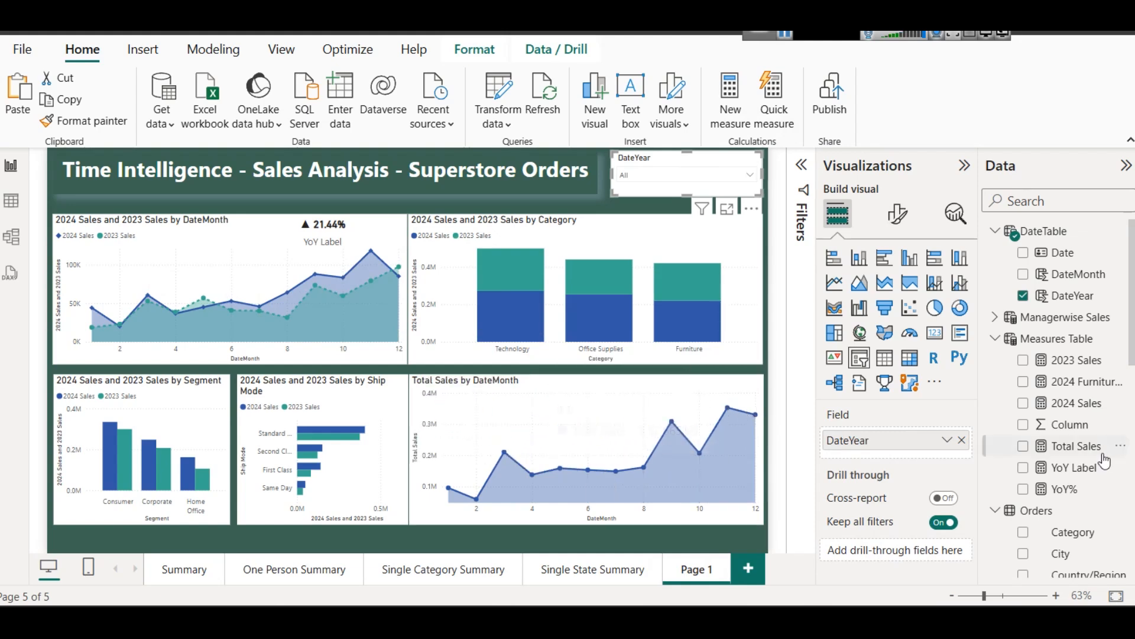
# Create a new measure in the Measures Table and place the cursor after the equals sign in its formula.
pyautogui.click(1082, 346)
pyautogui.rightClick(1083, 349)
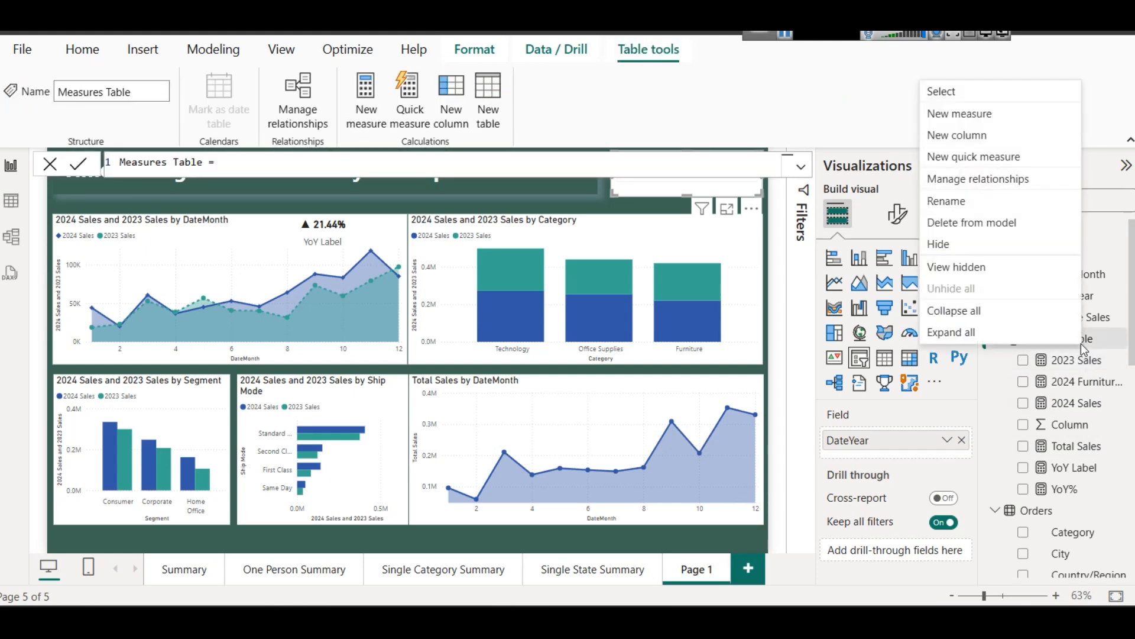
pyautogui.click(959, 113)
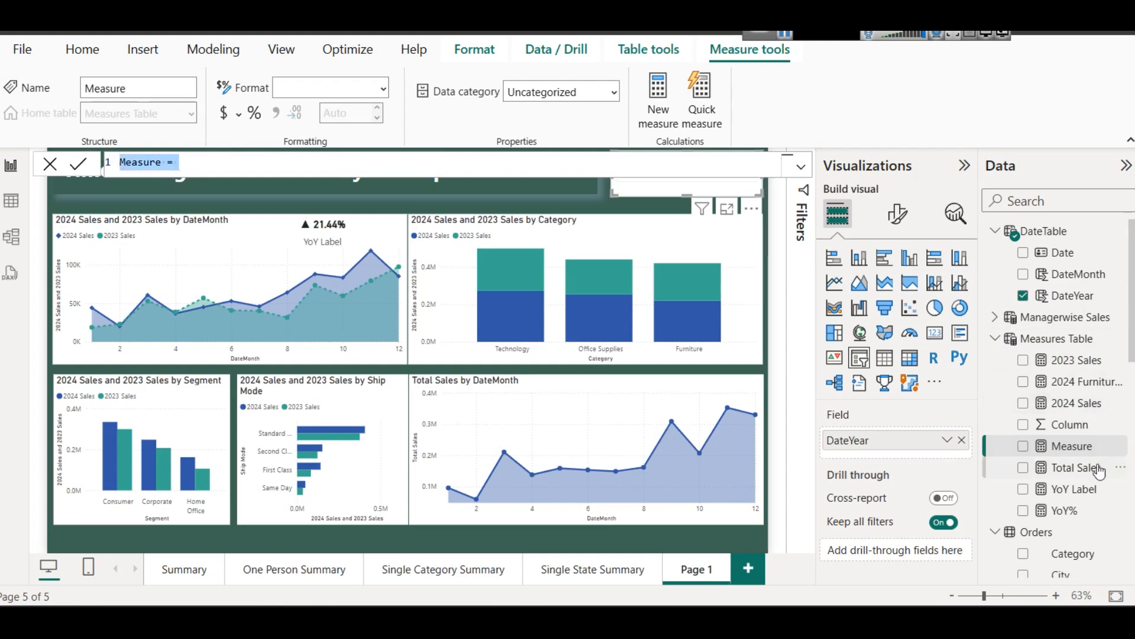
pyautogui.click(271, 167)
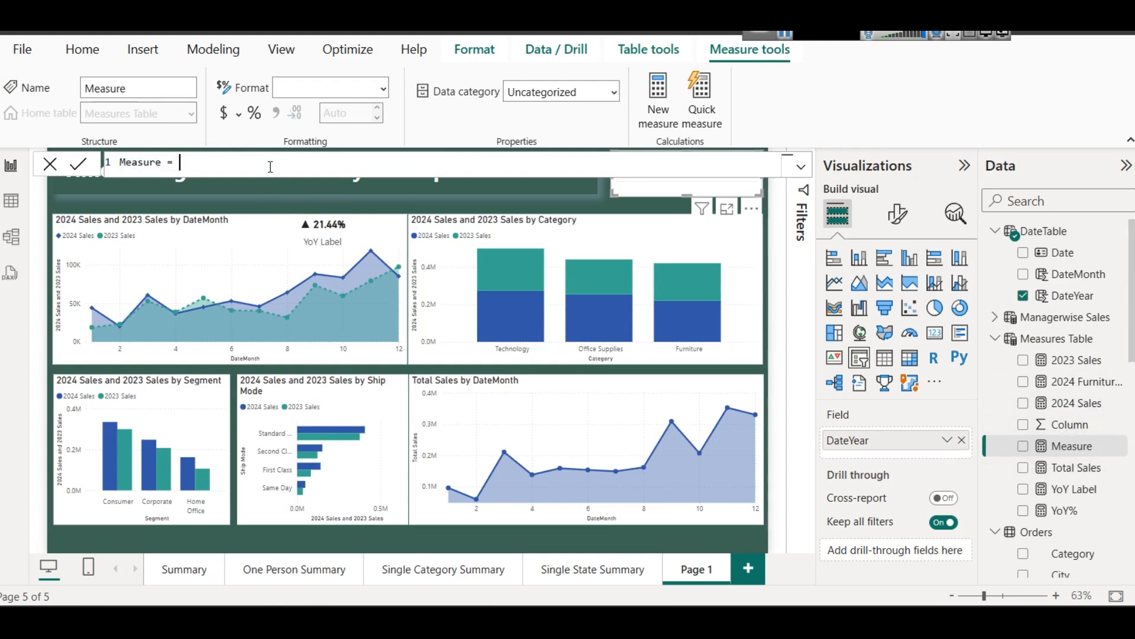
# Begin the new measure's formula with CALCULATE and the [Total Sales] measure as its expression.
pyautogui.write('c')
pyautogui.press('Tab')
pyautogui.write('SUM')
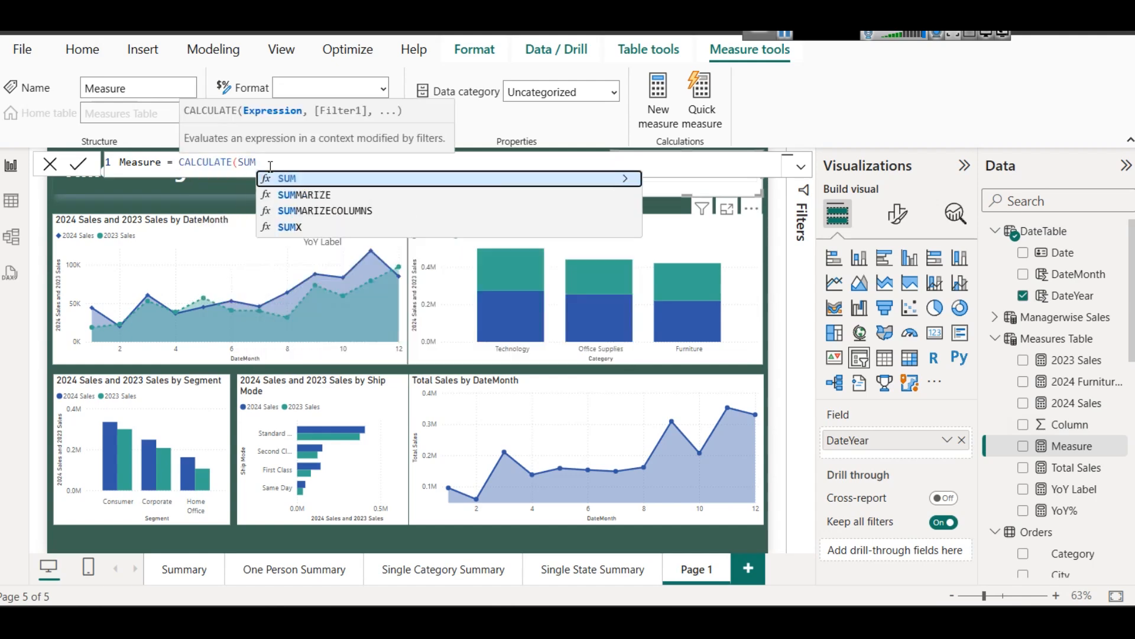
pyautogui.press('Tab')
pyautogui.write('T')
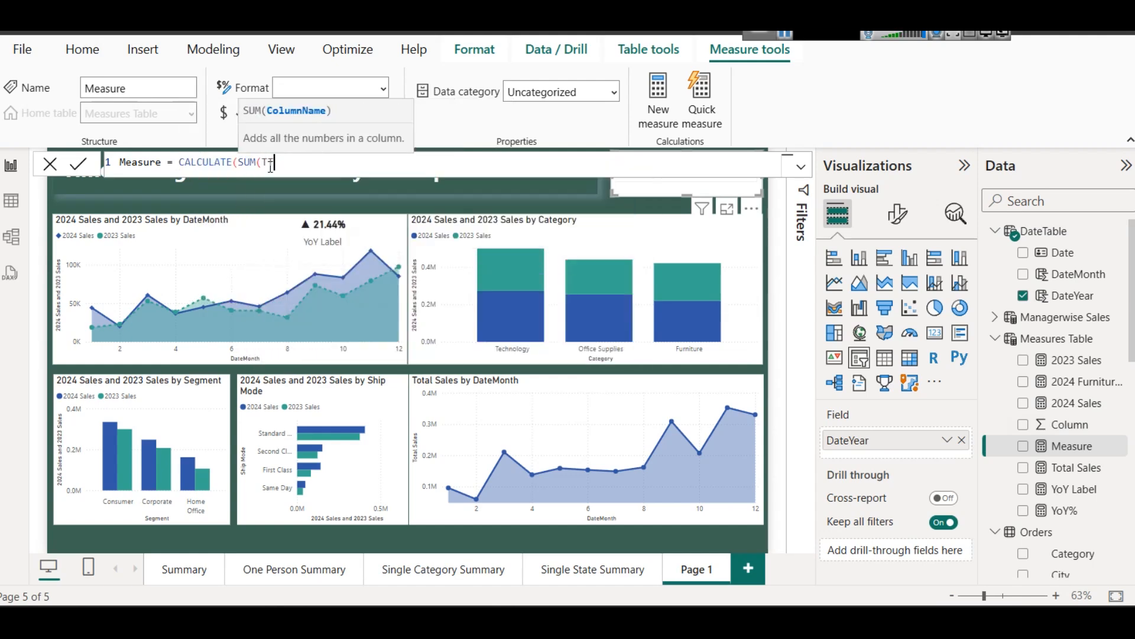
pyautogui.press('BackSpace')
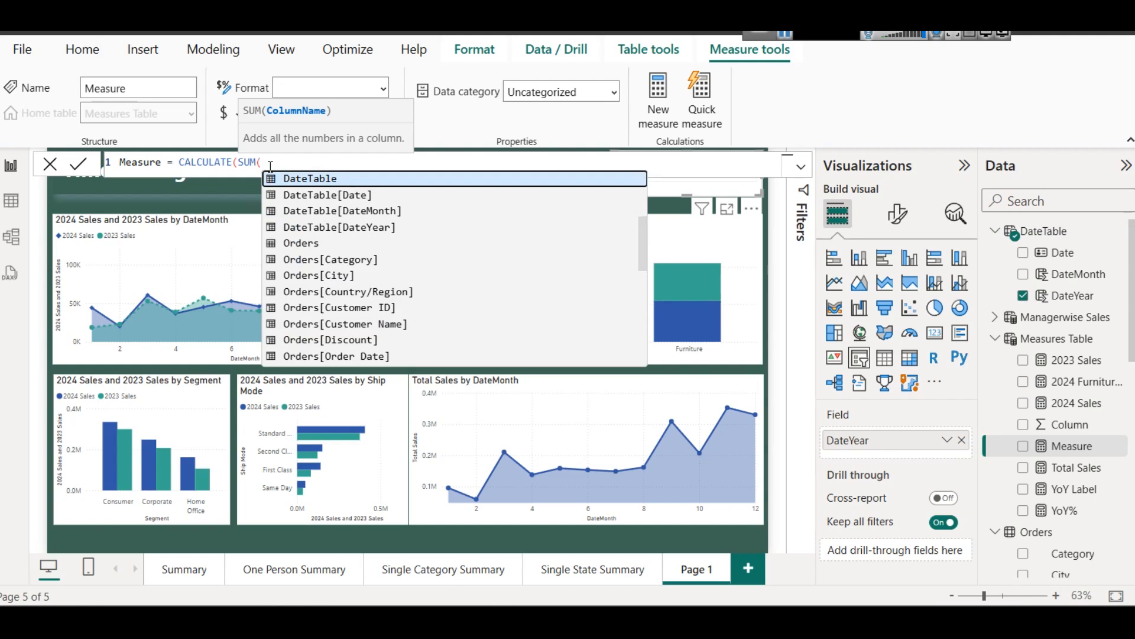
pyautogui.press('BackSpace')
pyautogui.press('BackSpace')
pyautogui.press('BackSpace')
pyautogui.press('BackSpace')
pyautogui.write('Tot')
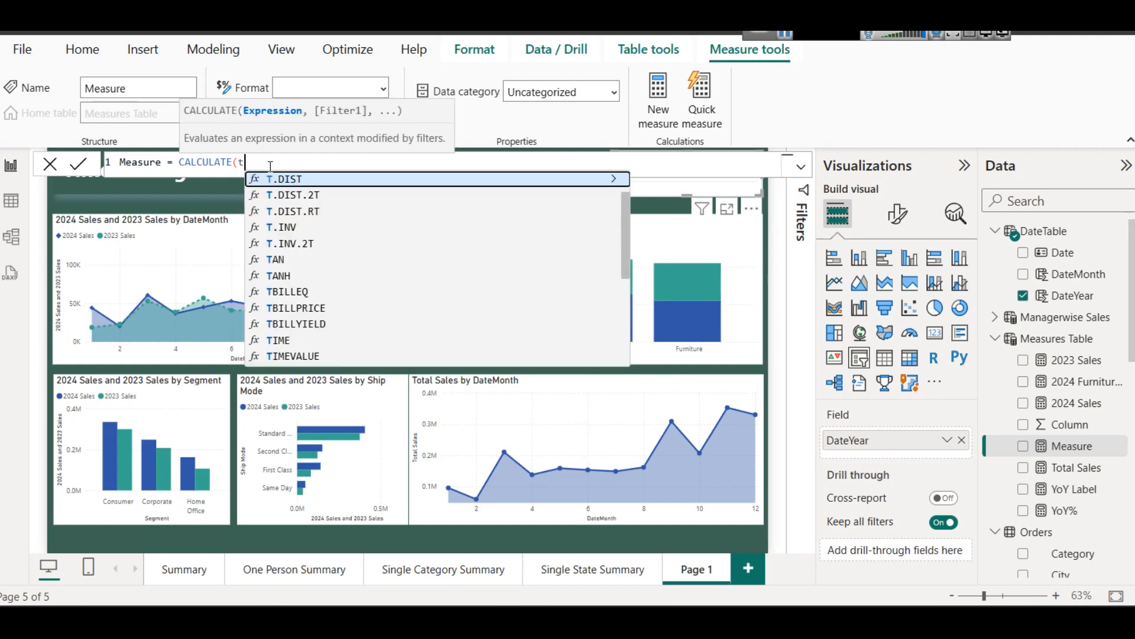
pyautogui.press('Tab')
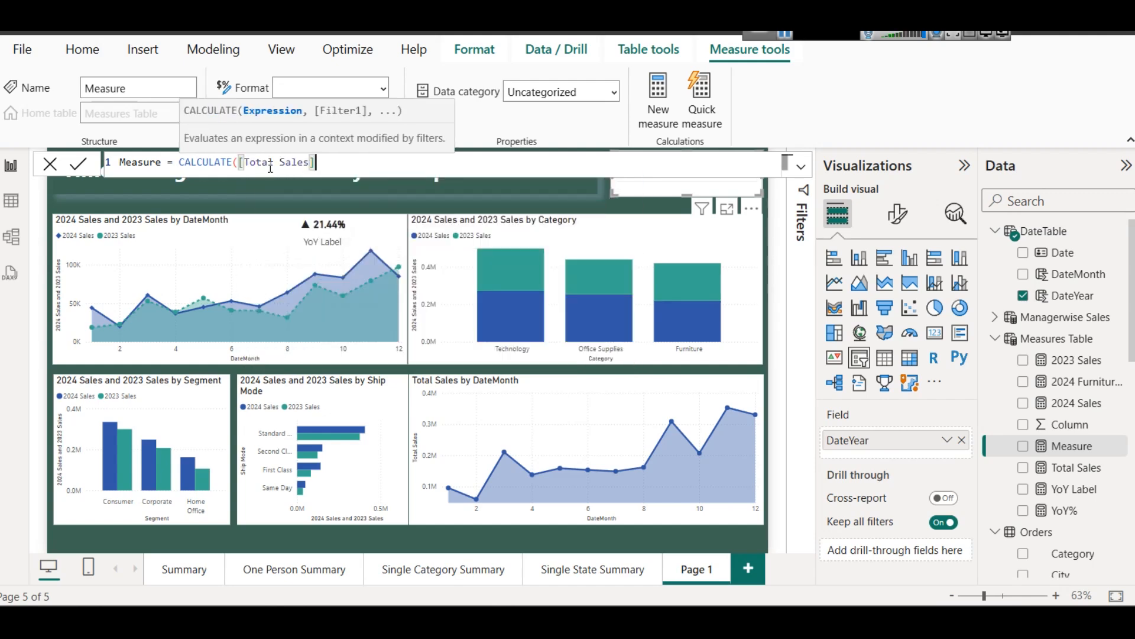
pyautogui.write(', ')
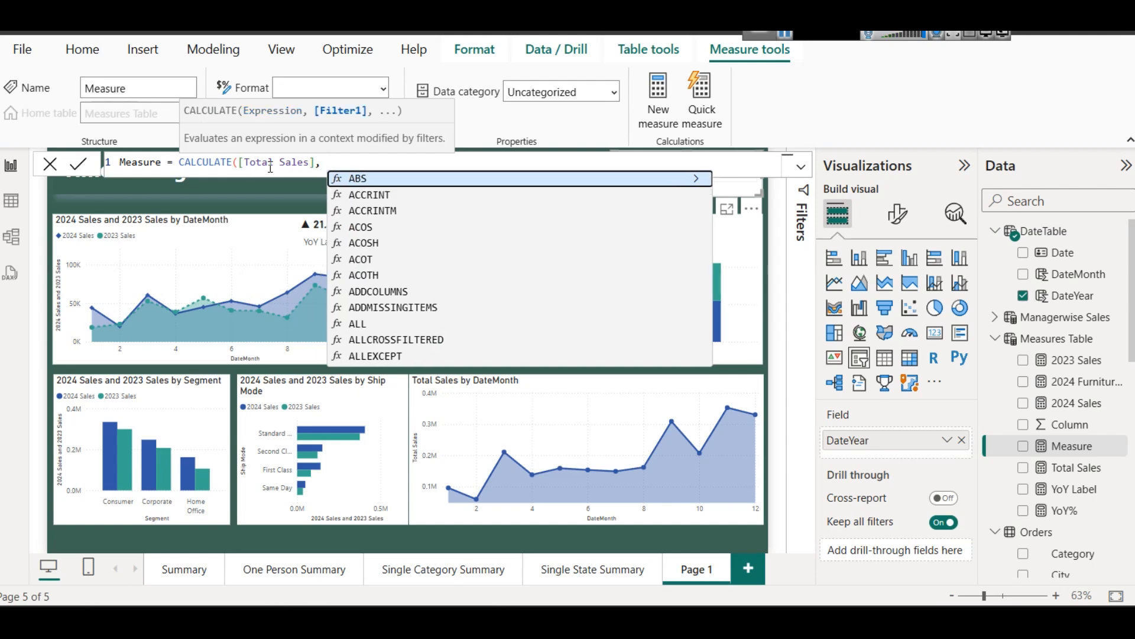
# Add SAMEPERIODLASTYEAR(DateTable[Date]) as the CALCULATE filter and close the formula's parentheses.
pyautogui.write('SAMEPERIODLASTYEAR(')
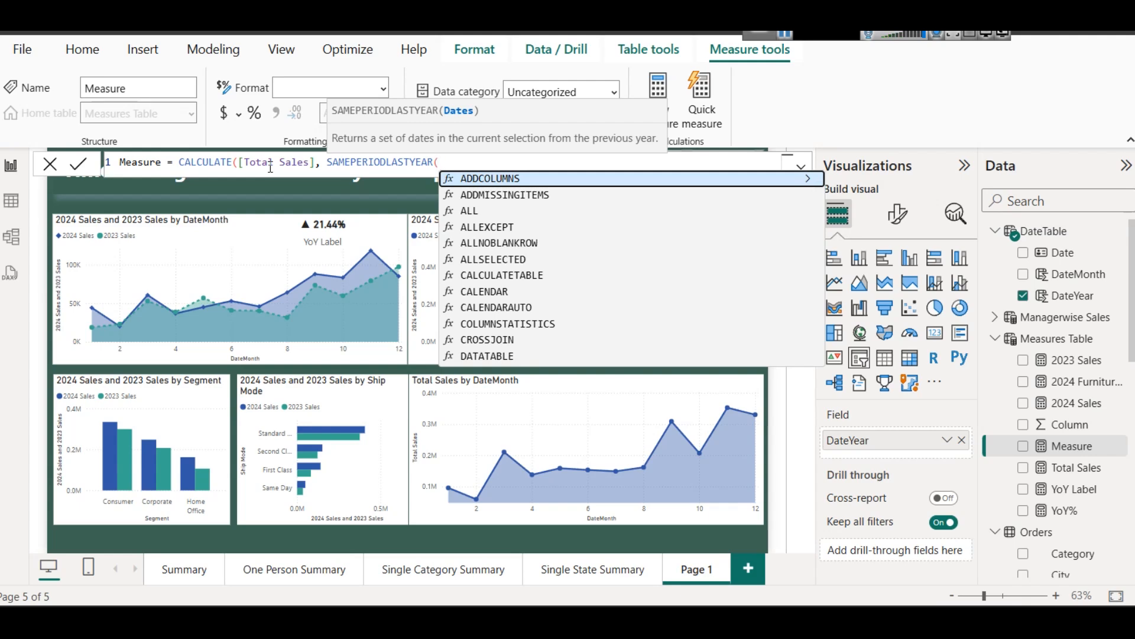
pyautogui.write('Da')
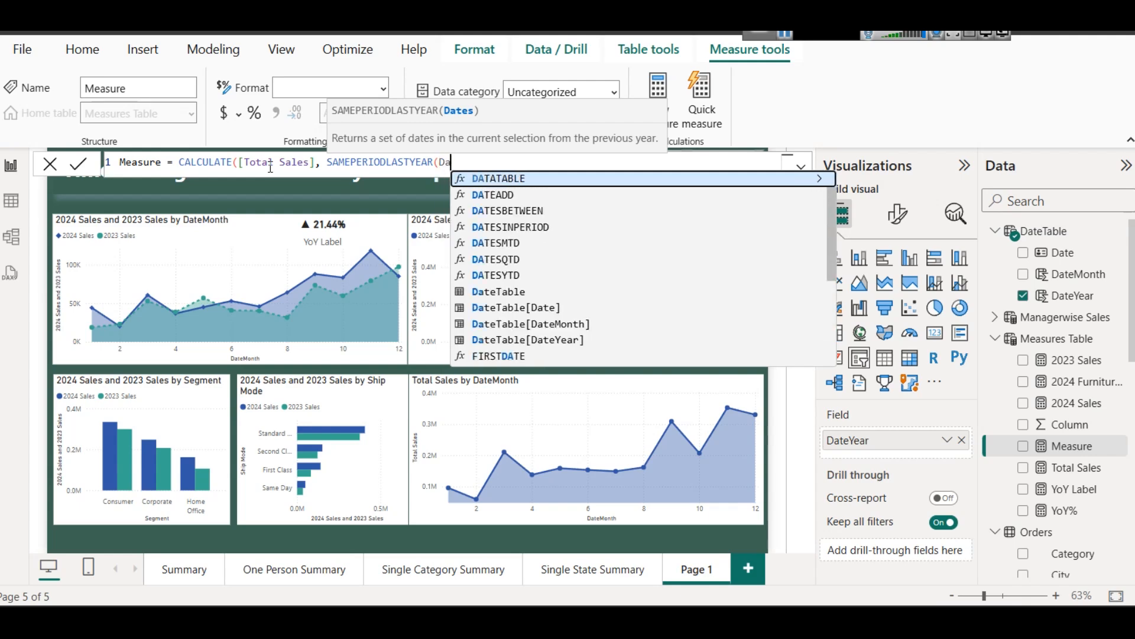
pyautogui.press('Down')
pyautogui.press('Down')
pyautogui.press('Down')
pyautogui.press('Down')
pyautogui.press('Down')
pyautogui.press('Down')
pyautogui.press('Down')
pyautogui.press('Down')
pyautogui.press('Down')
pyautogui.press('Up')
pyautogui.press('Tab')
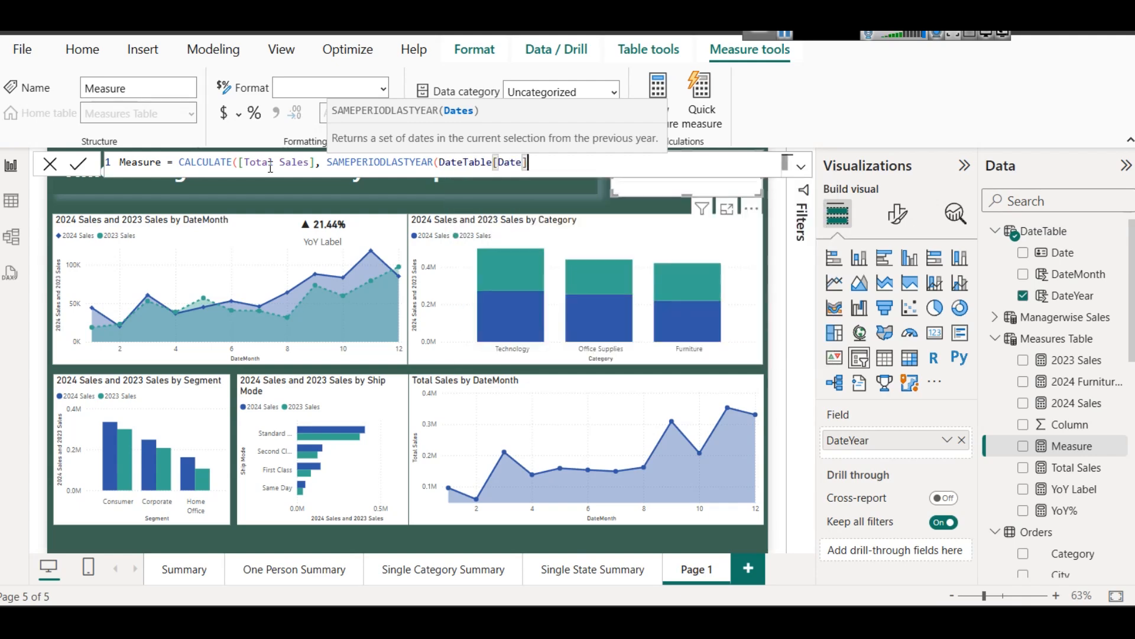
pyautogui.write('))')
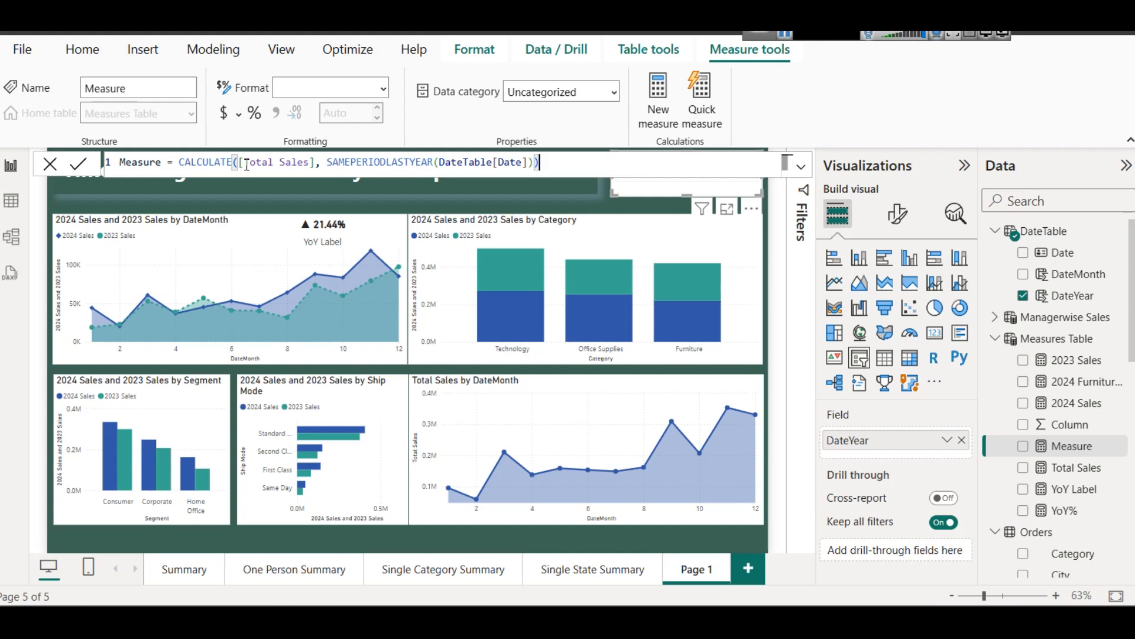
# Name the new measure Sply Sales and commit its formula.
pyautogui.doubleClick(140, 166)
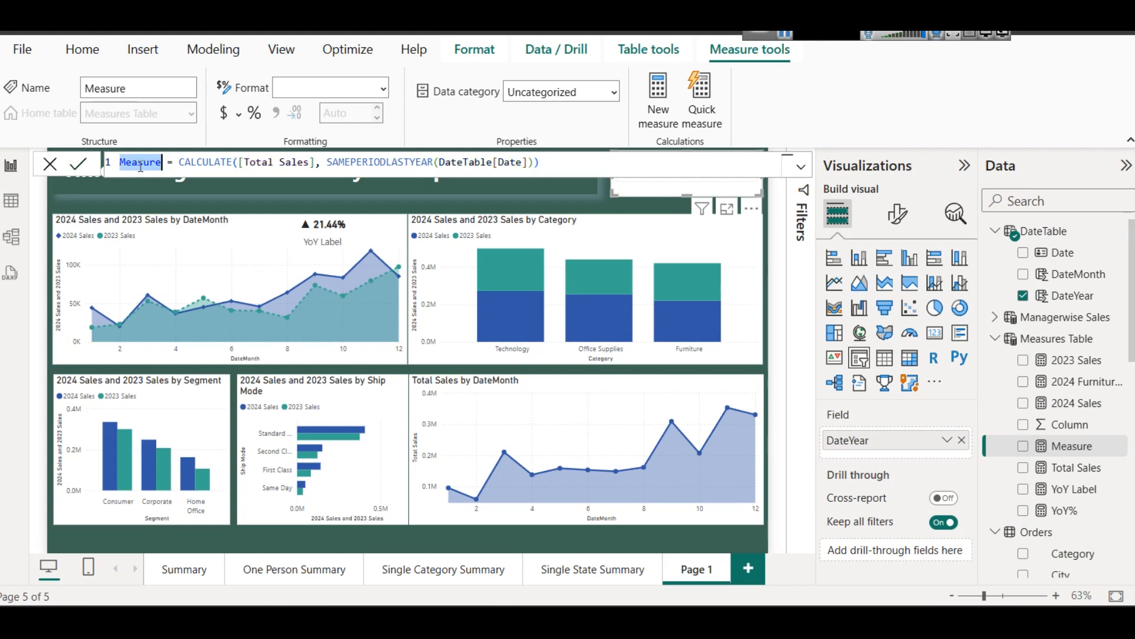
pyautogui.press('BackSpace')
pyautogui.write('Sply ')
pyautogui.write('Sales')
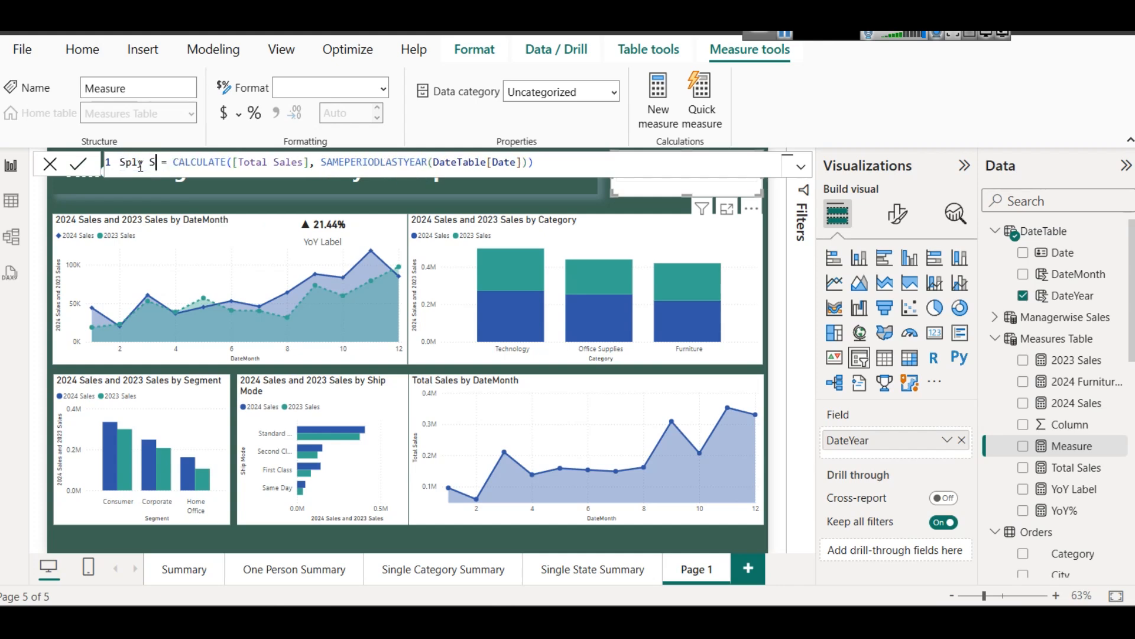
pyautogui.click(82, 166)
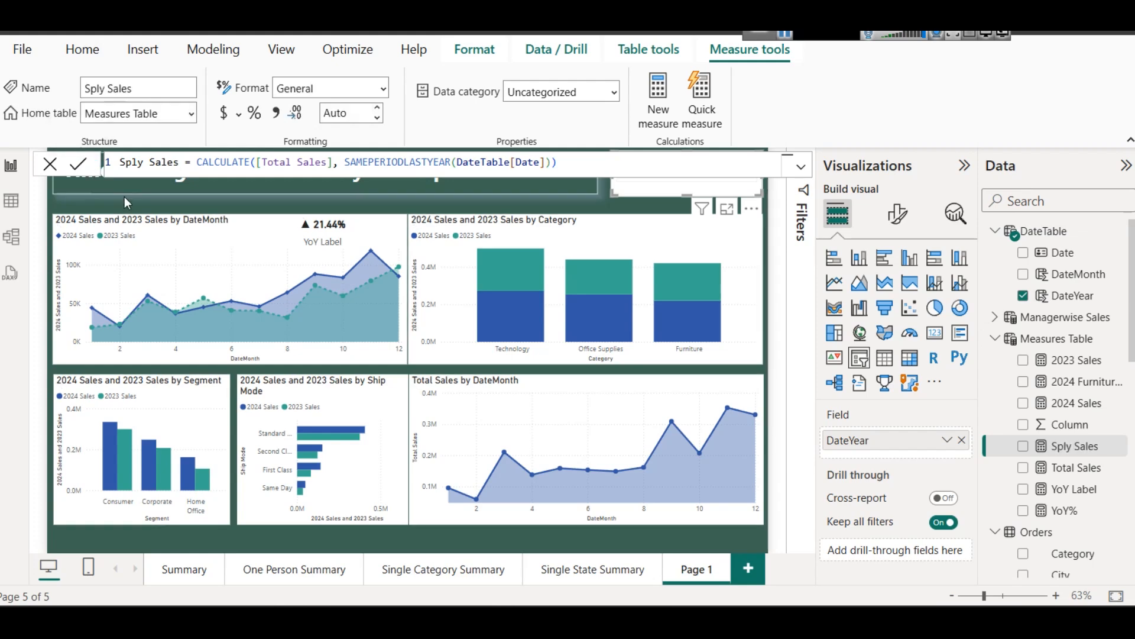
# Add the Sply Sales measure to the Y-axis of the Total Sales by DateMonth chart, below Total Sales.
pyautogui.click(743, 380)
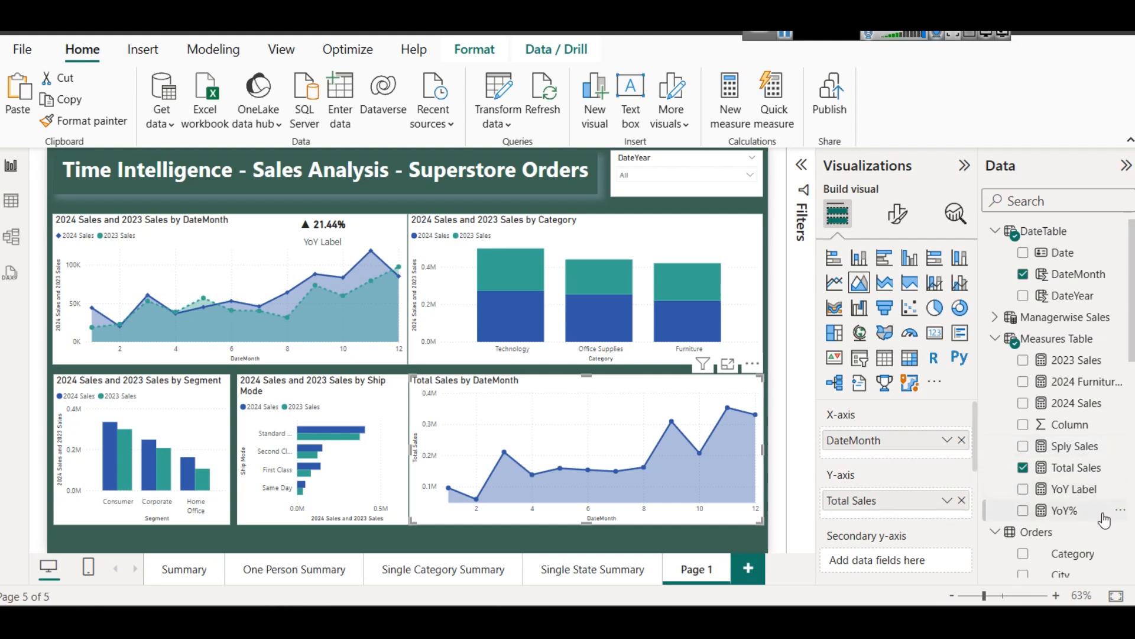
pyautogui.moveTo(1077, 446); pyautogui.dragTo(925, 509)
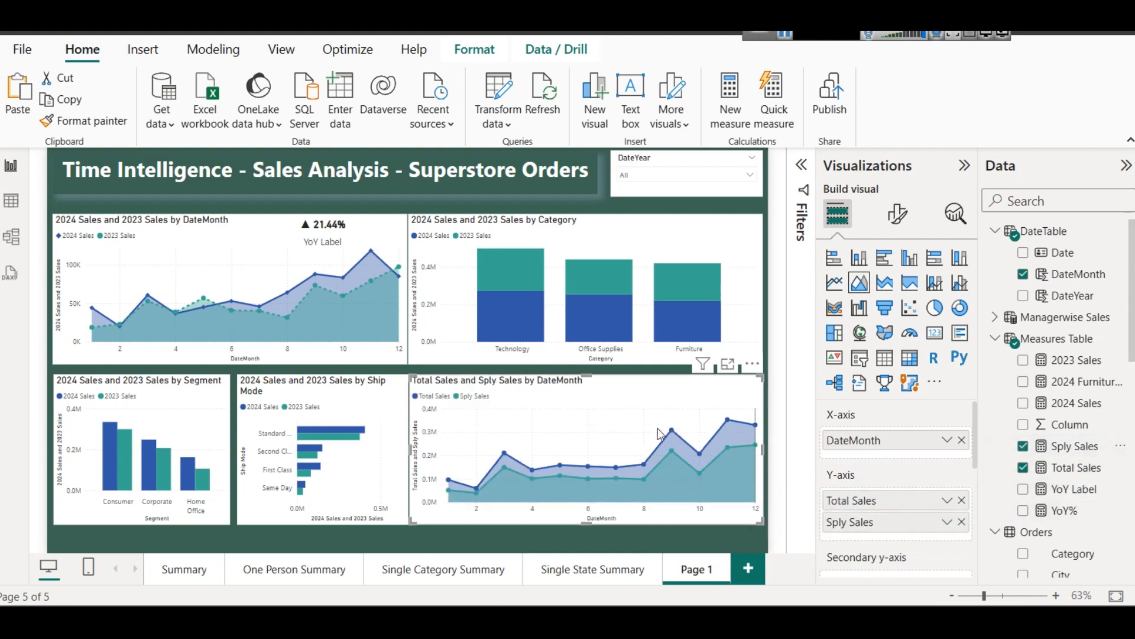
pyautogui.moveTo(573, 421)
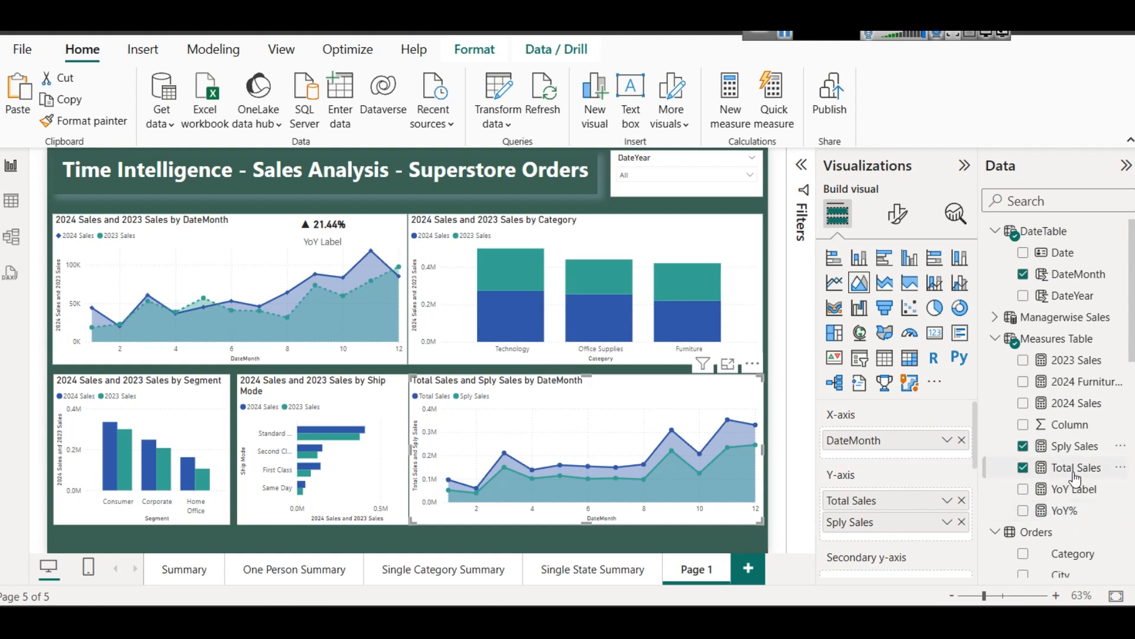
# Test the DateYear slicer on the Total Sales and Sply Sales chart with individual years, ending on 2024.
pyautogui.click(686, 175)
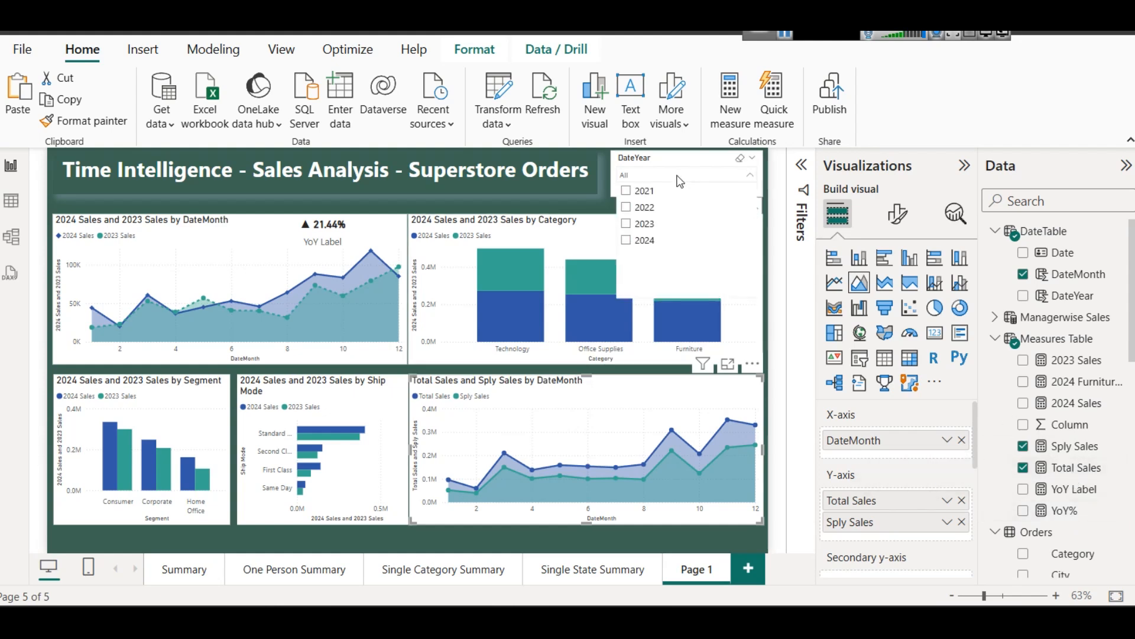
pyautogui.click(650, 193)
pyautogui.click(644, 206)
pyautogui.click(644, 198)
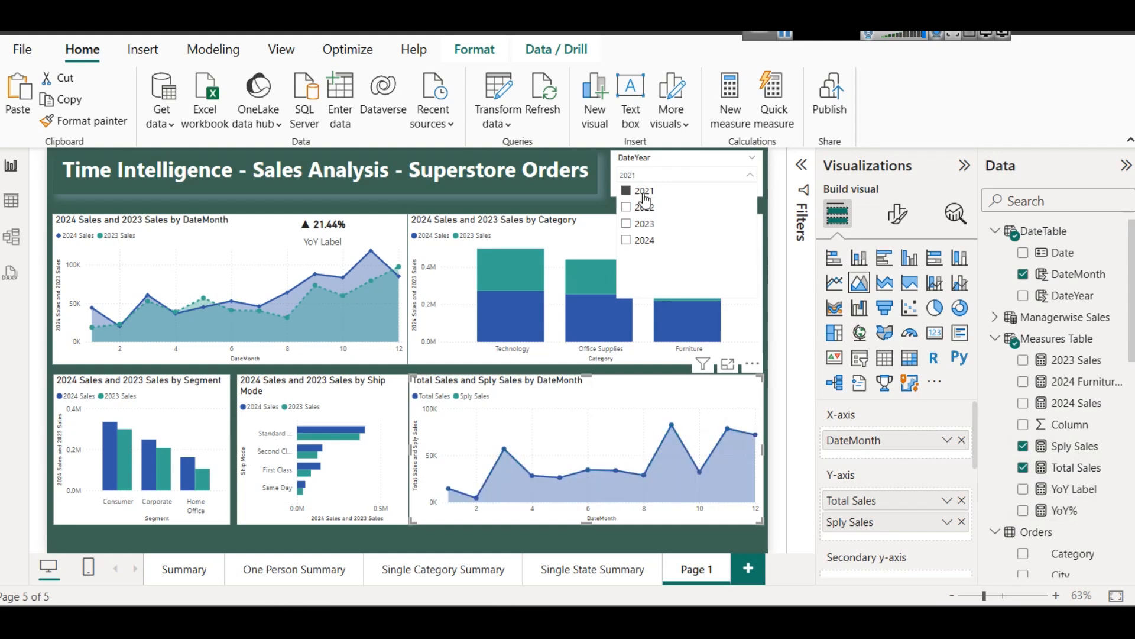
pyautogui.click(641, 225)
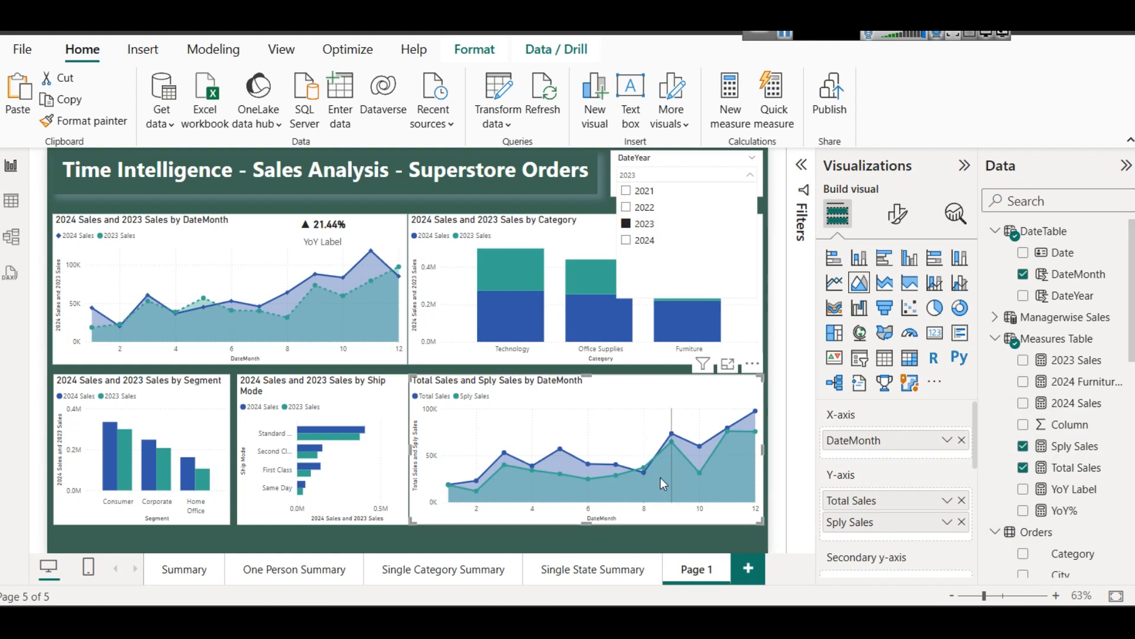
pyautogui.moveTo(662, 416)
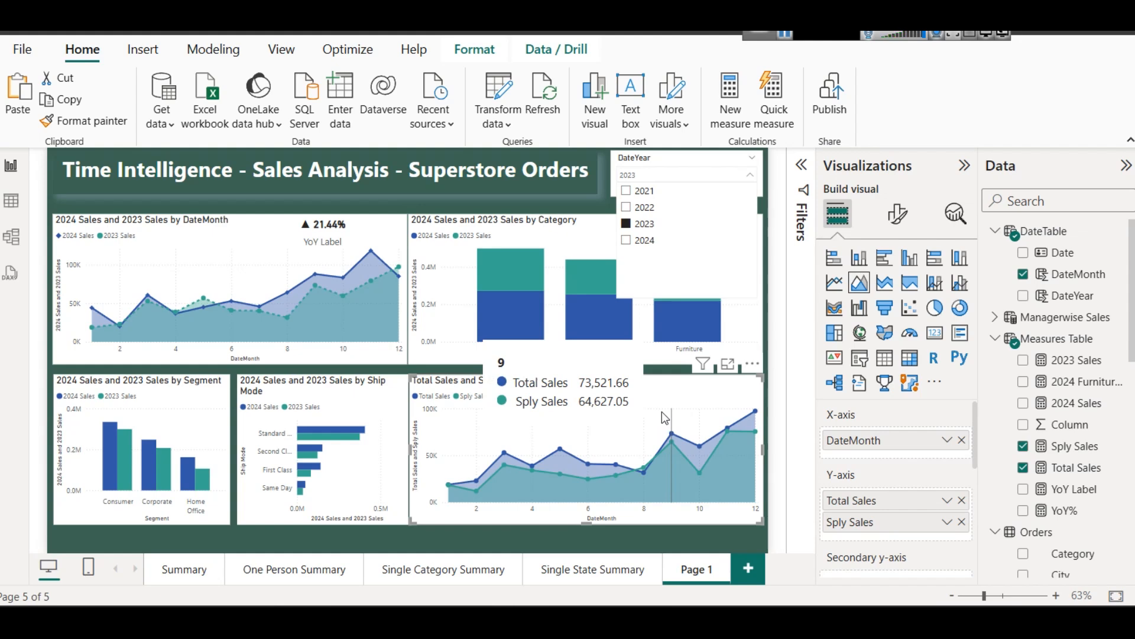
pyautogui.click(643, 242)
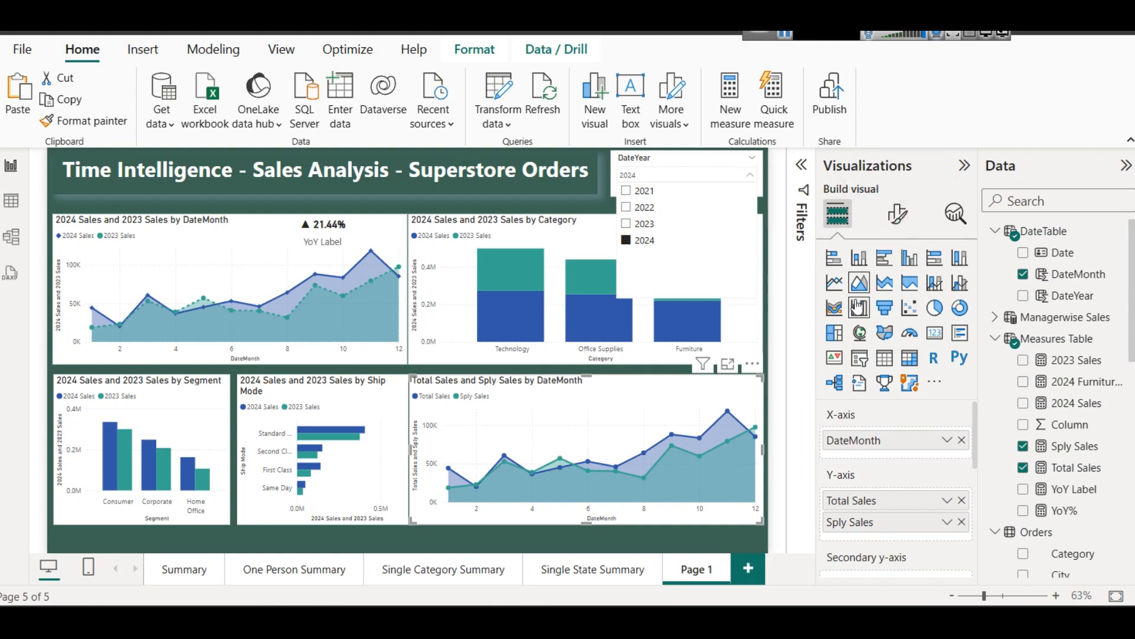
# Try the line chart type on the Total Sales and Sply Sales chart and switch back to the area chart.
pyautogui.click(835, 284)
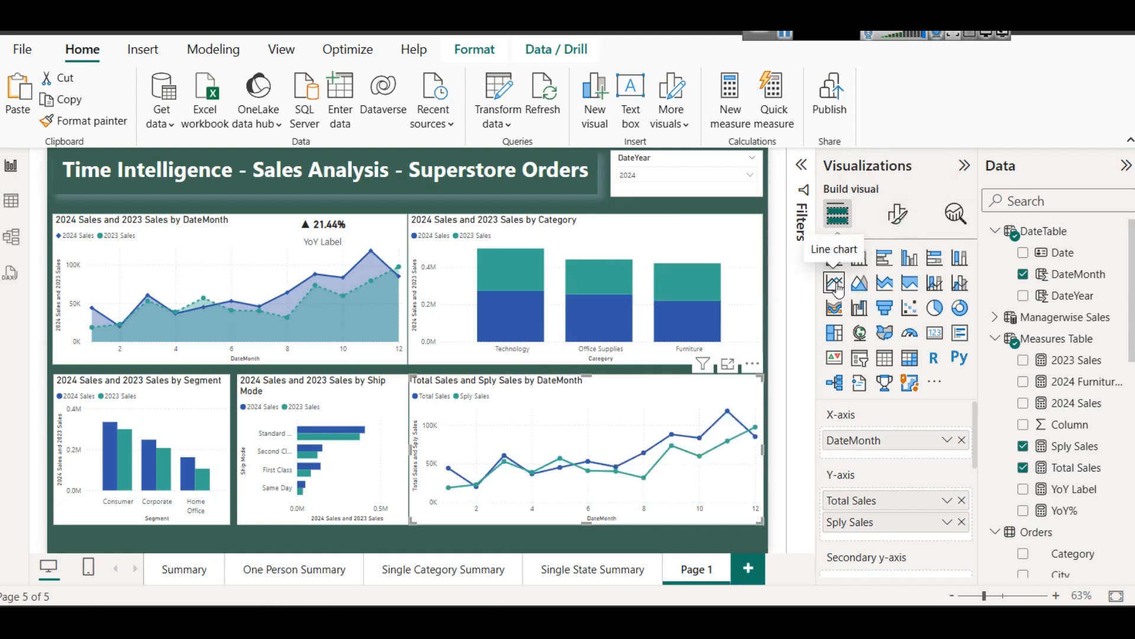
pyautogui.click(859, 282)
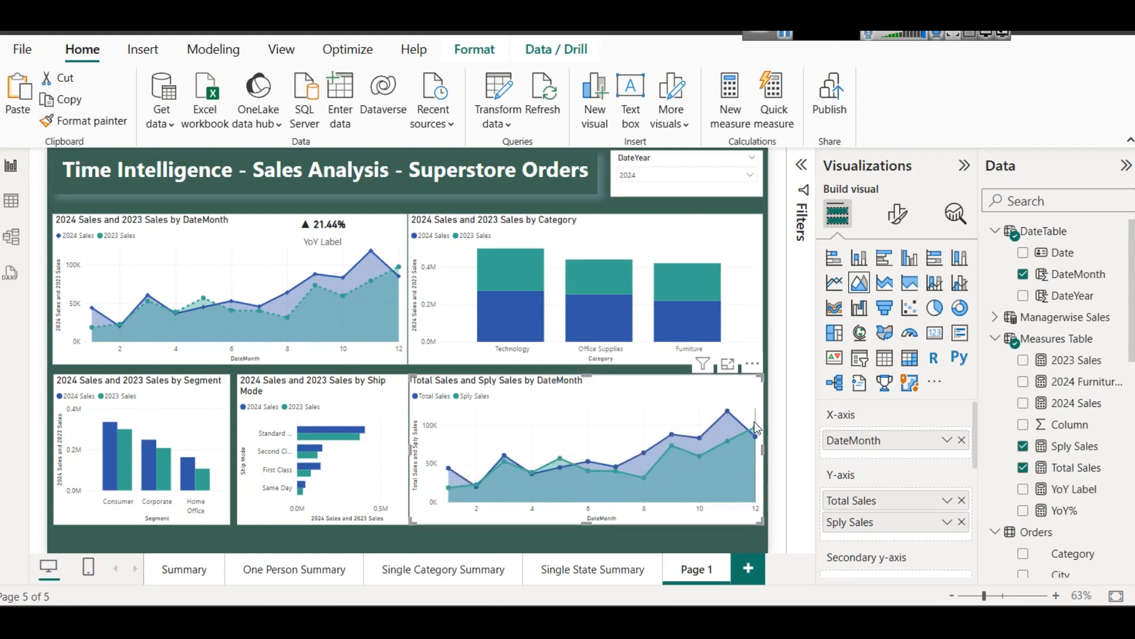
# Inspect the monthly Total Sales and Sply Sales values, stepping the DateYear slicer through 2021, 2022, 2023 and 2024.
pyautogui.moveTo(755, 422)
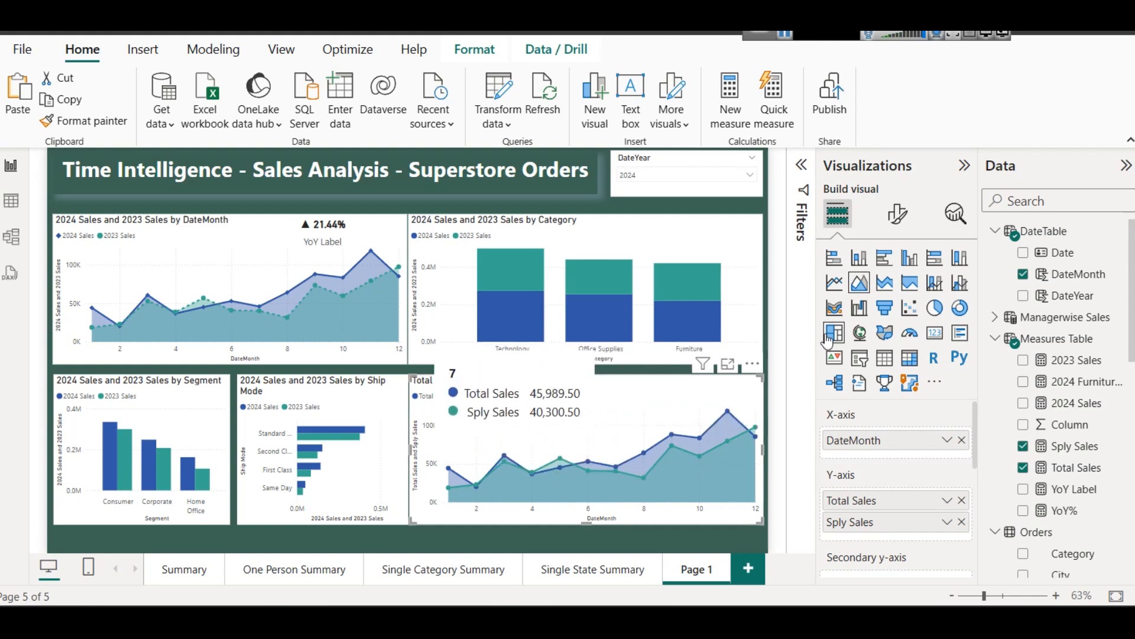
pyautogui.click(645, 175)
pyautogui.click(640, 190)
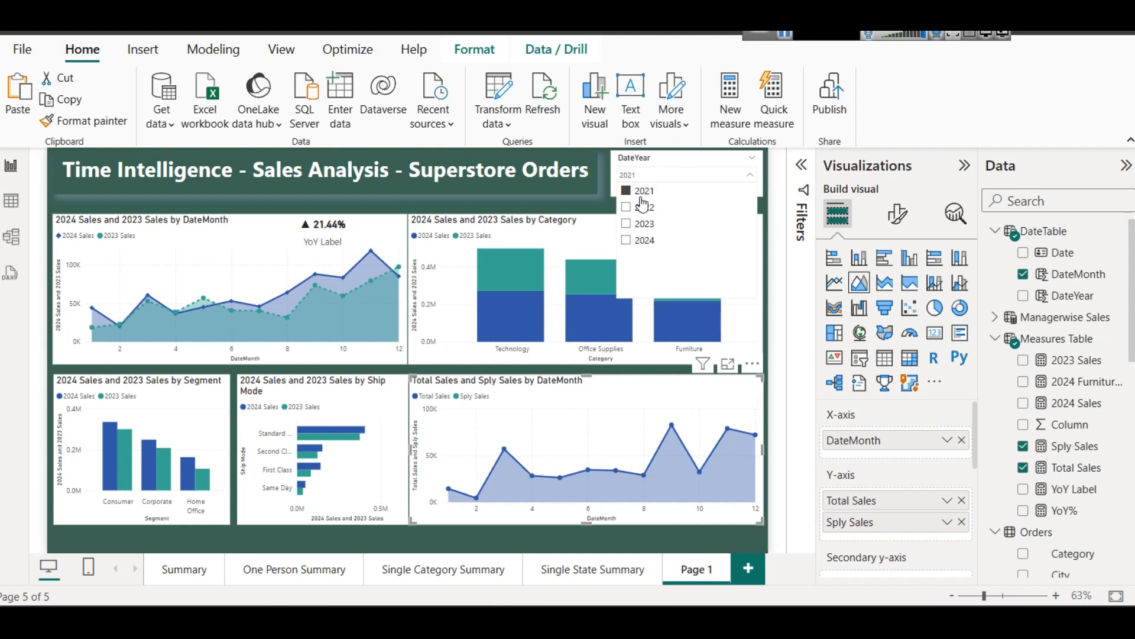
pyautogui.click(643, 207)
pyautogui.click(642, 223)
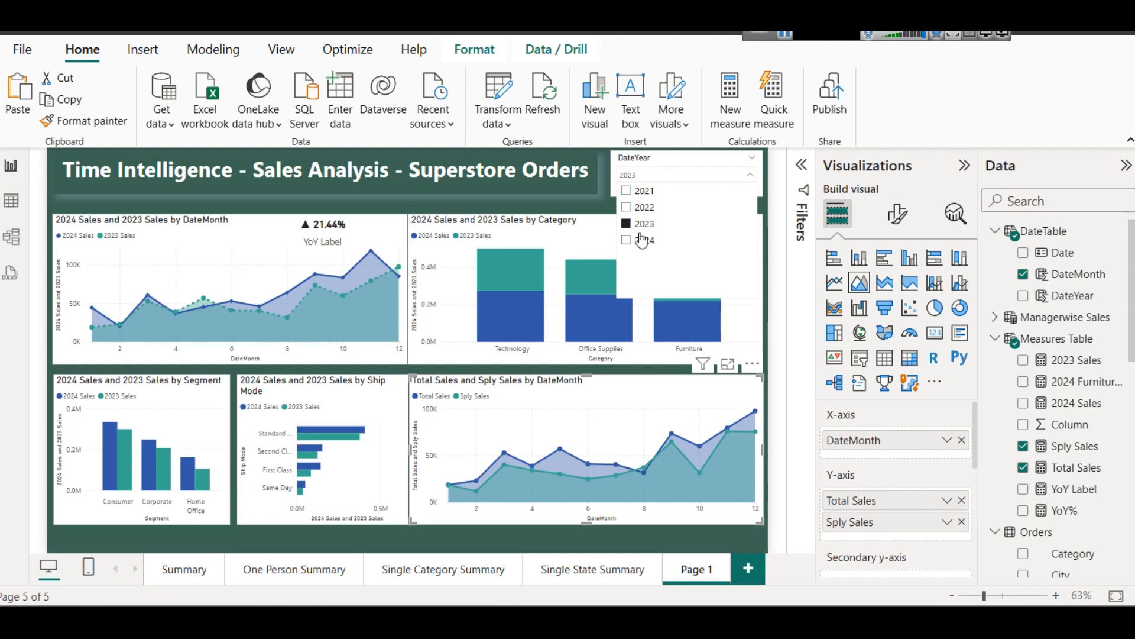
pyautogui.click(642, 240)
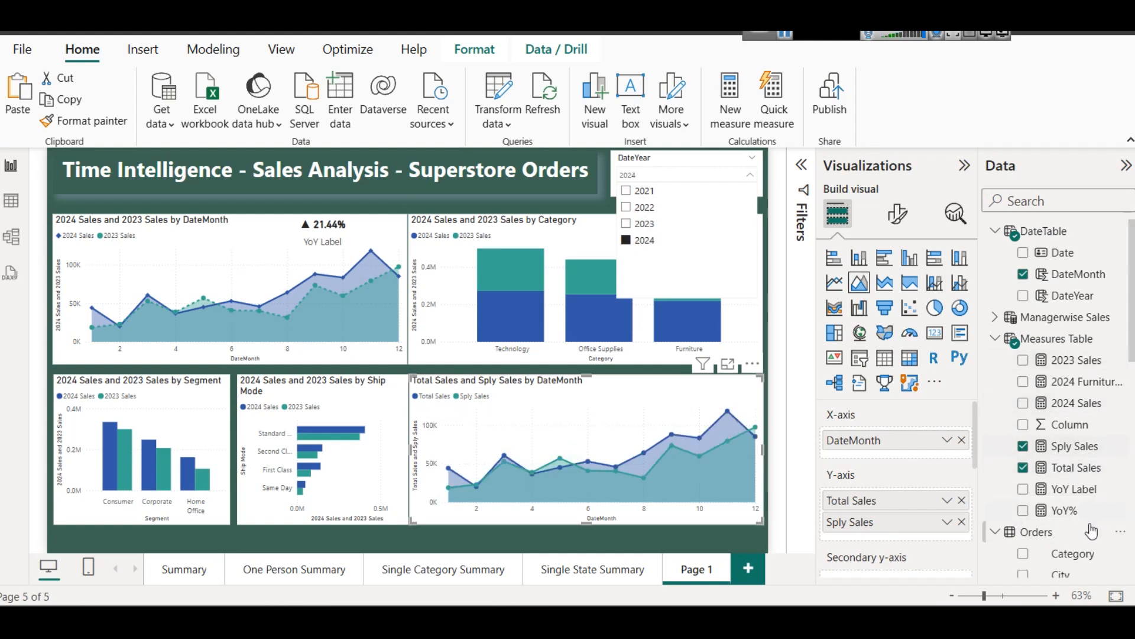
# Copy the whole YoY% formula and paste it into a new measure in the Measures Table.
pyautogui.click(1077, 494)
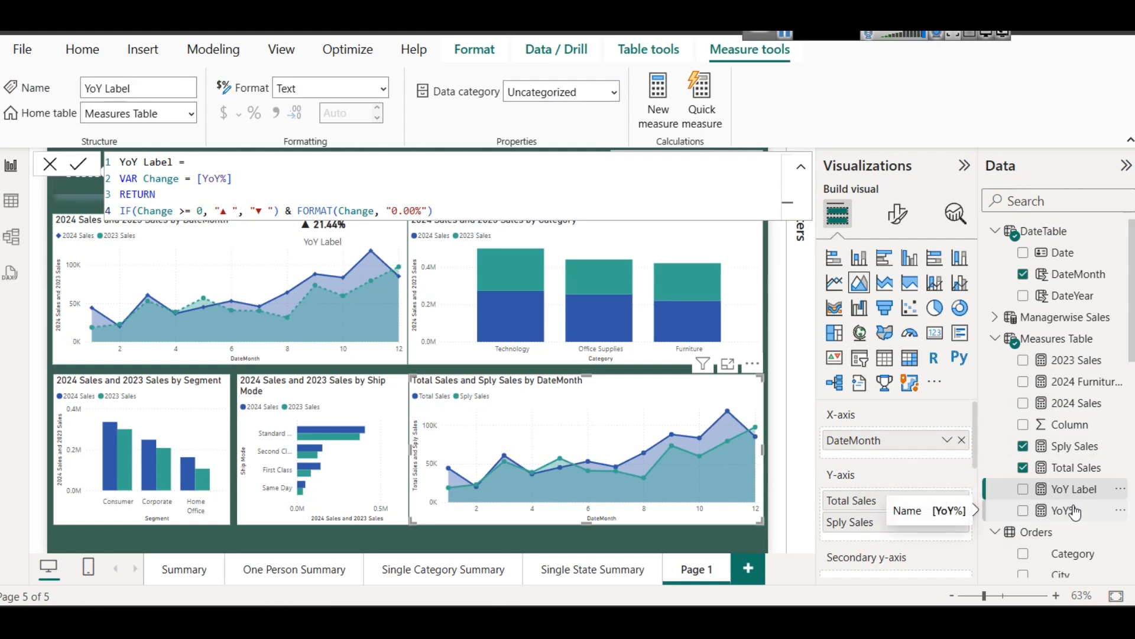
pyautogui.click(1064, 511)
pyautogui.click(298, 195)
pyautogui.hotkey('ctrl', 'a')
pyautogui.hotkey('ctrl', 'c')
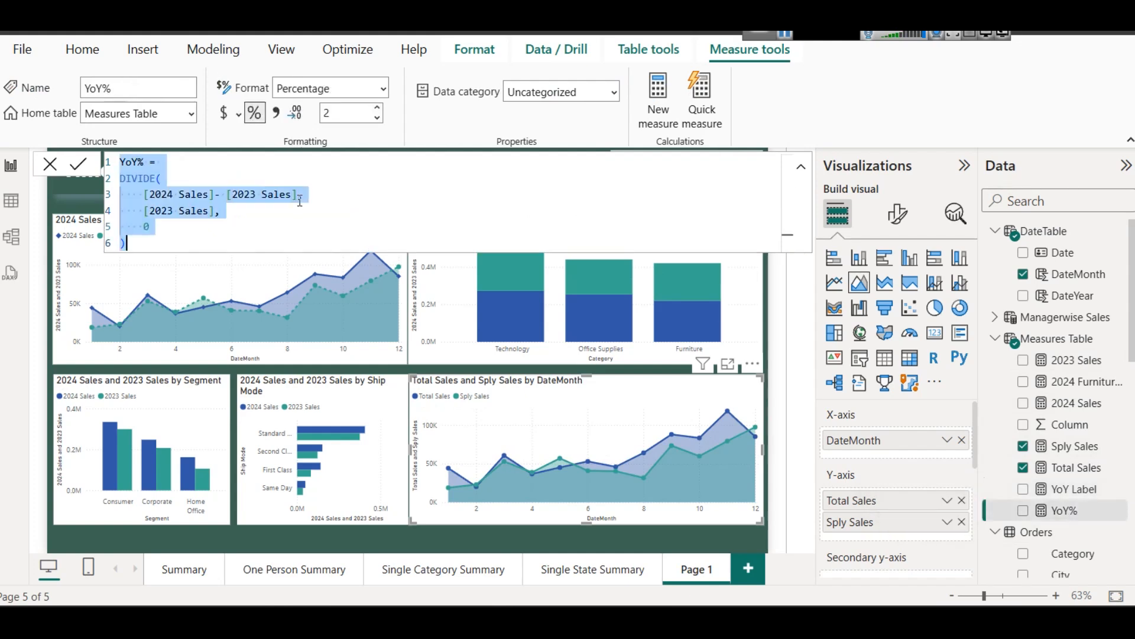
pyautogui.click(1052, 340)
pyautogui.rightClick(1052, 340)
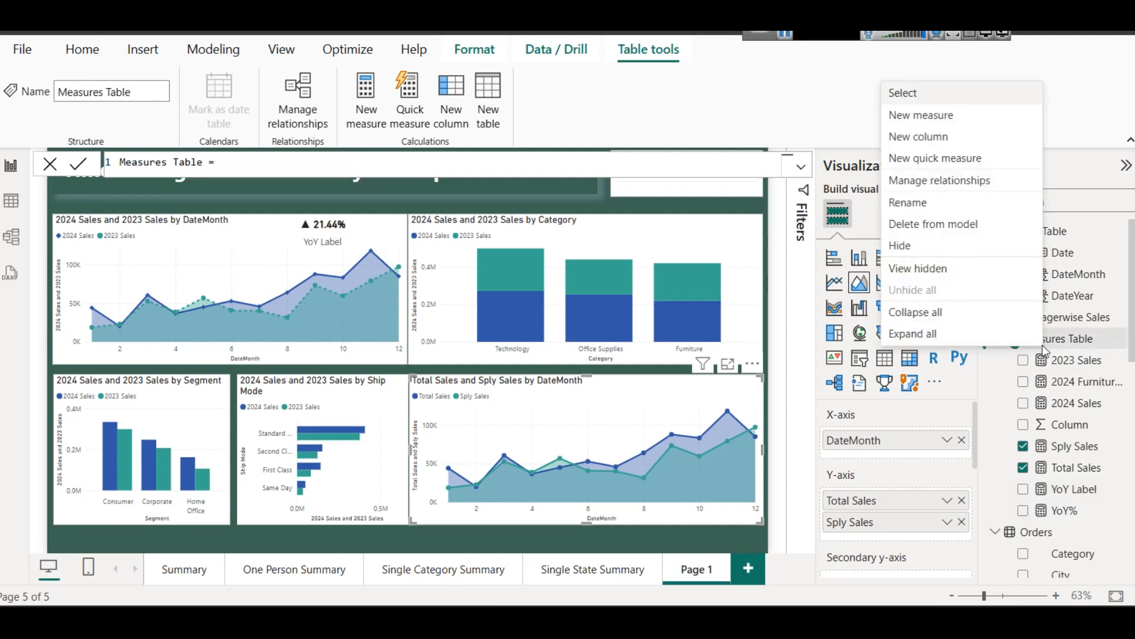
pyautogui.click(910, 116)
pyautogui.hotkey('ctrl', 'a')
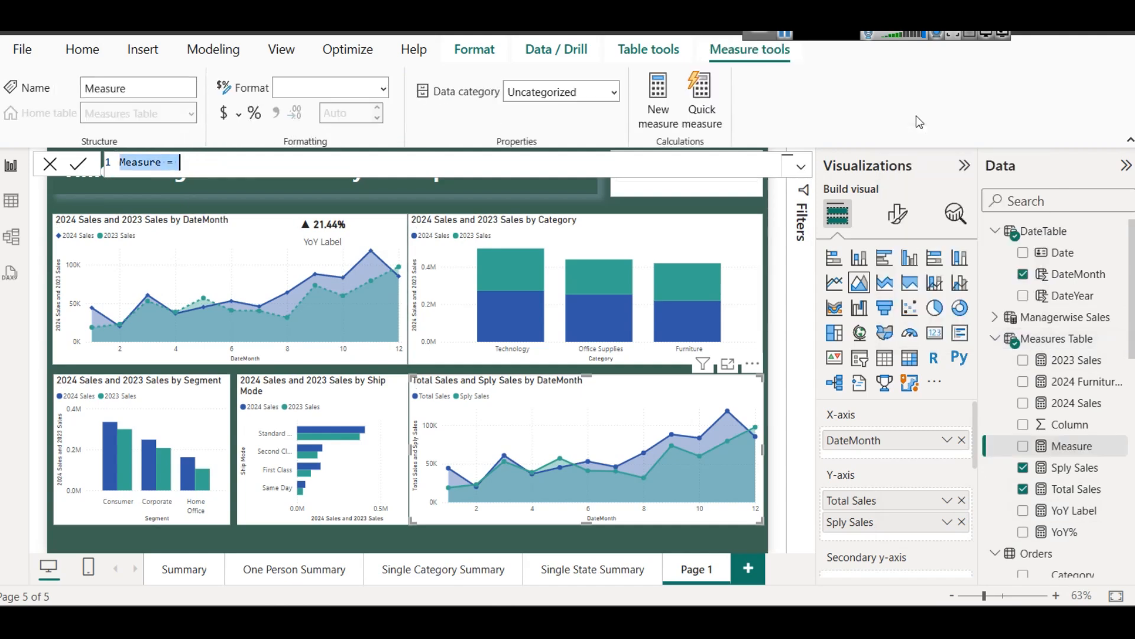
pyautogui.hotkey('ctrl', 'v')
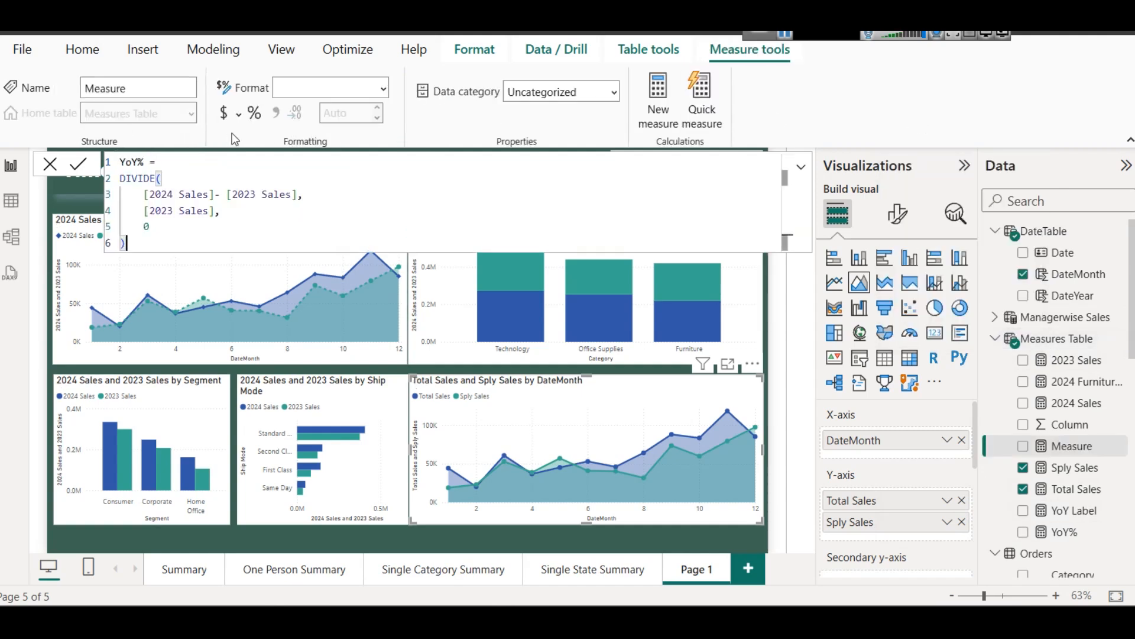
# Put the word Dynamic in front of YoY% in the pasted measure's name.
pyautogui.click(121, 161)
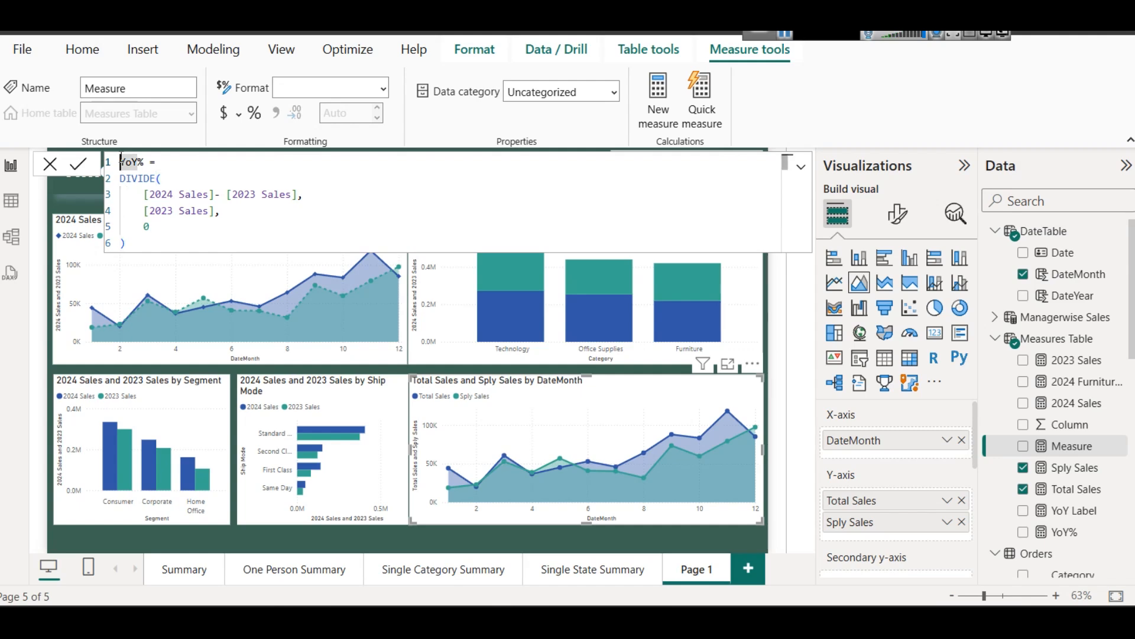
pyautogui.write('Dynamic')
pyautogui.press('BackSpace')
pyautogui.press('BackSpace')
pyautogui.write('c')
pyautogui.press('BackSpace')
pyautogui.press('BackSpace')
pyautogui.write('c')
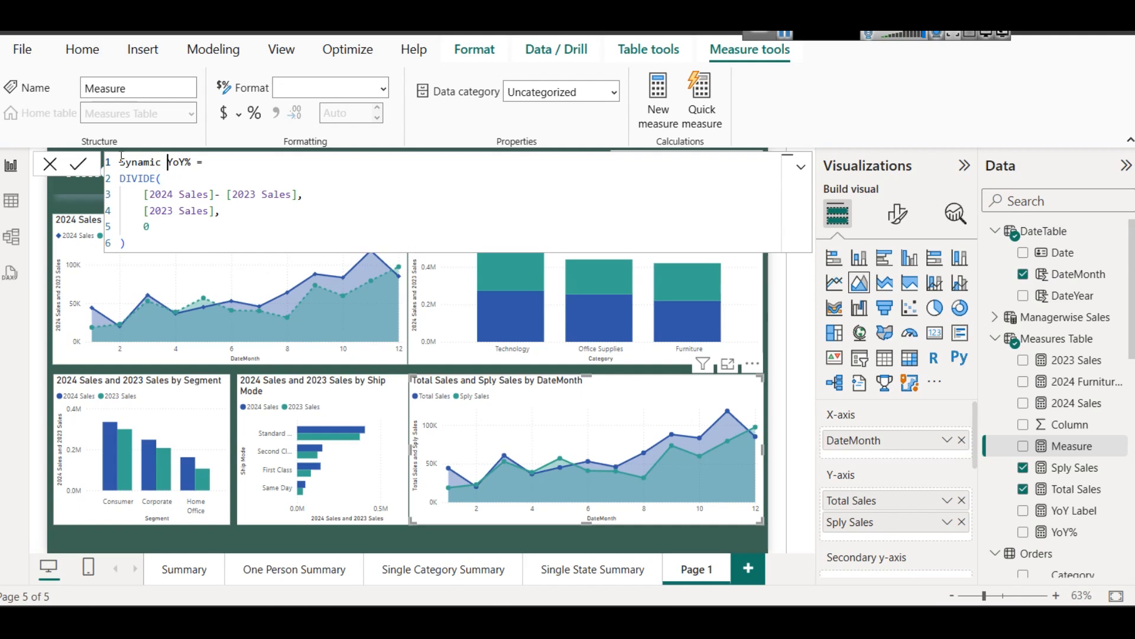
# Change the DIVIDE numerator of the new measure to [Total Sales]- [Sply Sales].
pyautogui.moveTo(143, 194); pyautogui.dragTo(217, 199)
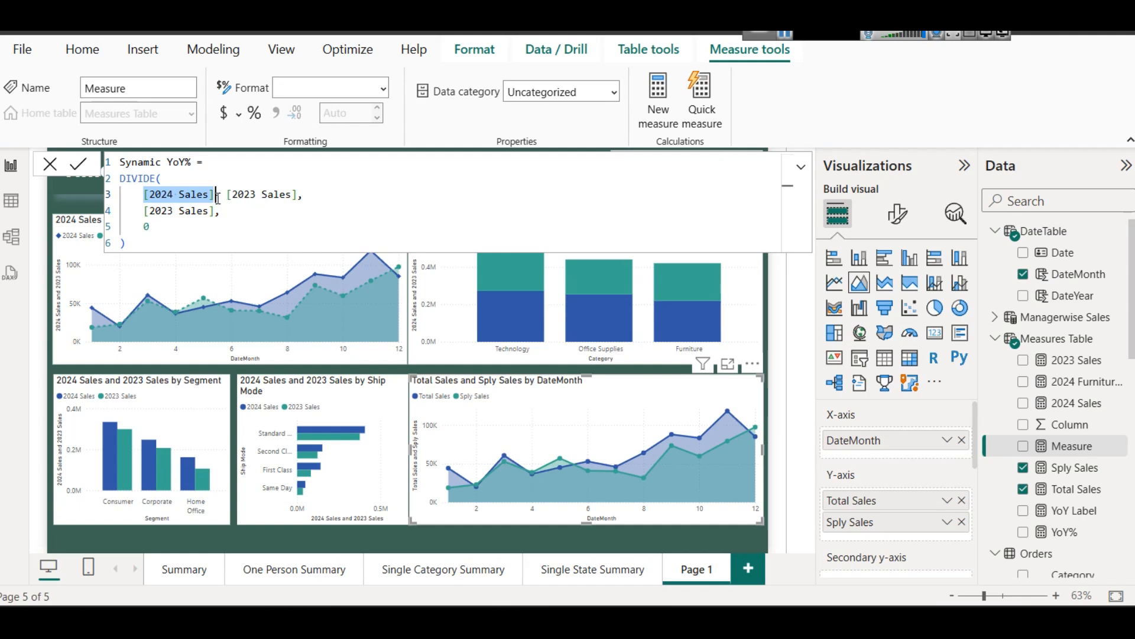
pyautogui.write('Tot')
pyautogui.press('Tab')
pyautogui.press('Right')
pyautogui.press('Right')
pyautogui.hotkey('shift', 'Right')
pyautogui.hotkey('shift', 'Right')
pyautogui.hotkey('shift', 'Right')
pyautogui.hotkey('shift', 'Right')
pyautogui.hotkey('shift', 'Right')
pyautogui.hotkey('shift', 'Right')
pyautogui.hotkey('shift', 'Right')
pyautogui.hotkey('shift', 'Right')
pyautogui.hotkey('shift', 'Right')
pyautogui.hotkey('shift', 'Right')
pyautogui.hotkey('shift', 'Right')
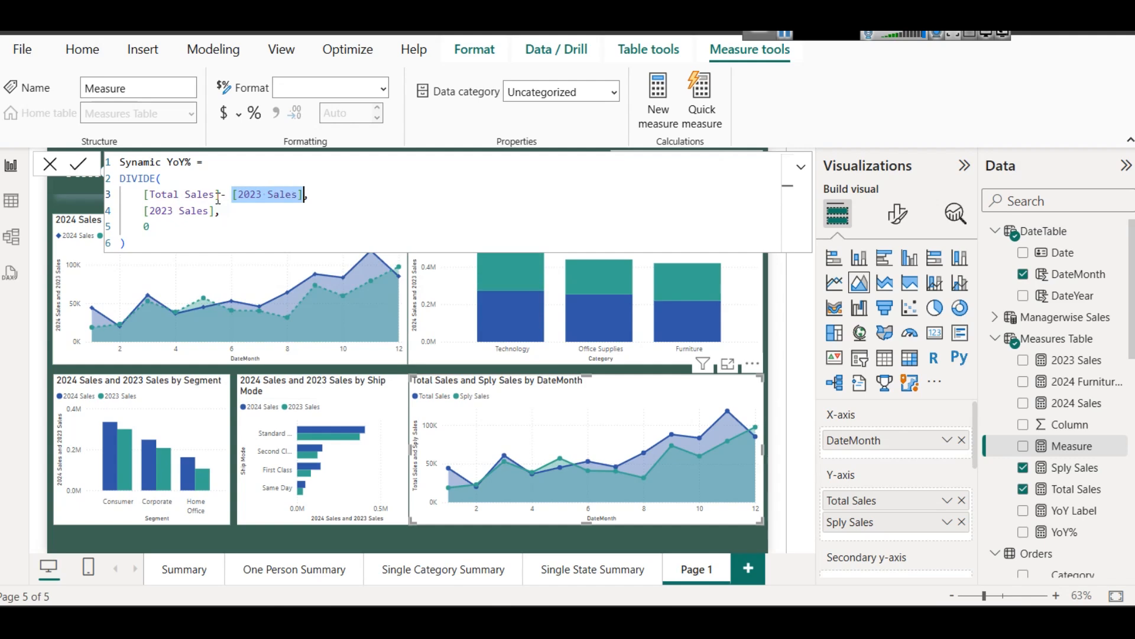
pyautogui.write('Sp')
pyautogui.press('Tab')
# Replace the DIVIDE denominator [2023 Sales] with [Sply Sales].
pyautogui.press('Down')
pyautogui.press('Left')
pyautogui.hotkey('shift', 'Left')
pyautogui.hotkey('shift', 'Left')
pyautogui.hotkey('shift', 'Left')
pyautogui.hotkey('shift', 'Left')
pyautogui.hotkey('shift', 'Left')
pyautogui.hotkey('shift', 'Left')
pyautogui.hotkey('shift', 'Left')
pyautogui.hotkey('shift', 'Left')
pyautogui.hotkey('shift', 'Left')
pyautogui.hotkey('shift', 'Left')
pyautogui.hotkey('shift', 'Left')
pyautogui.hotkey('shift', 'Left')
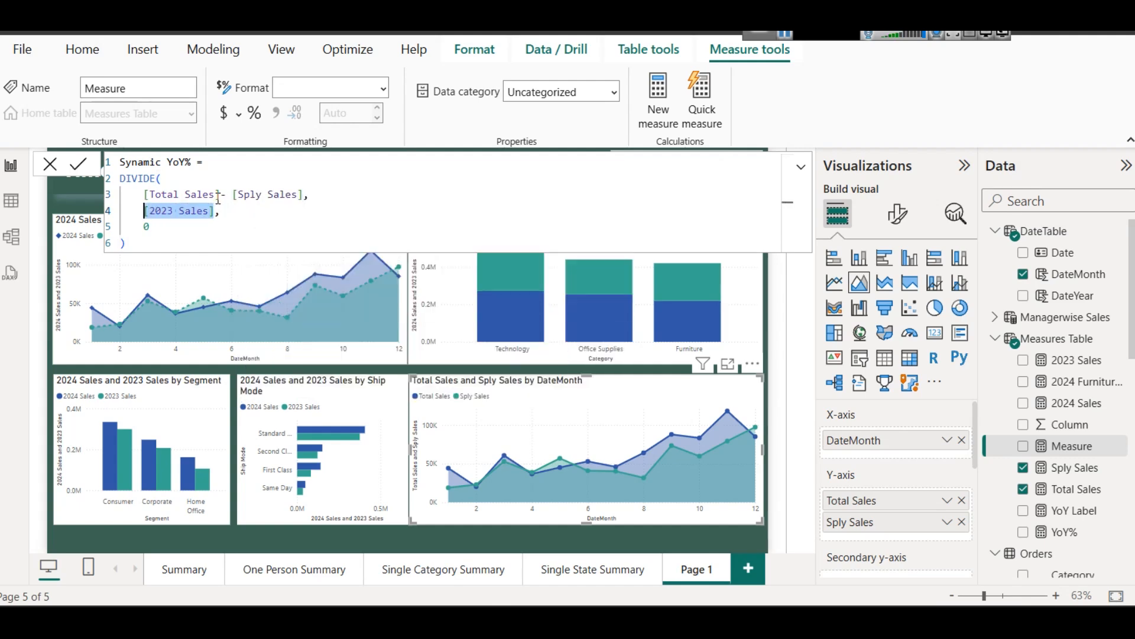
pyautogui.write('Sply')
pyautogui.press('Tab')
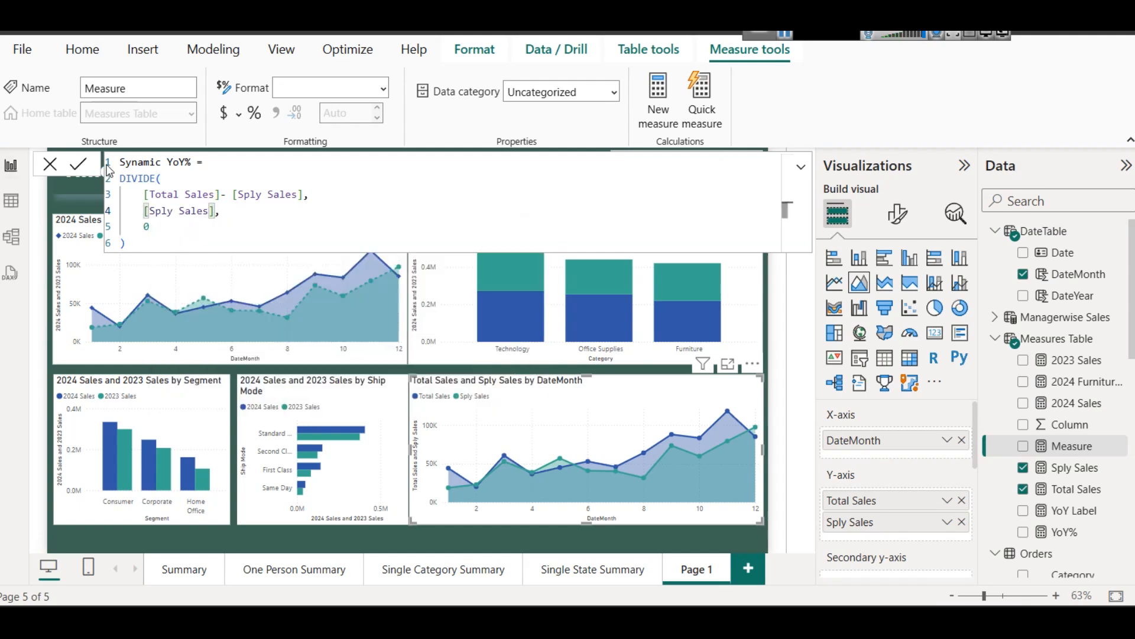
# Commit the measure under the corrected name Dynamic YoY% and format it as a percentage.
pyautogui.moveTo(126, 162); pyautogui.dragTo(117, 163)
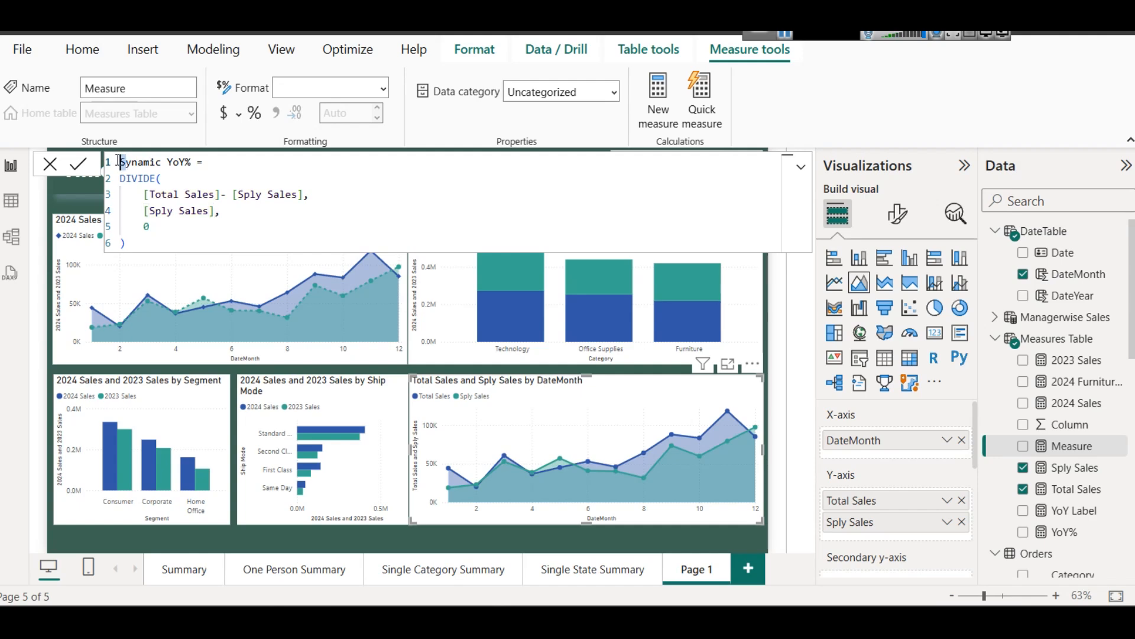
pyautogui.write('D')
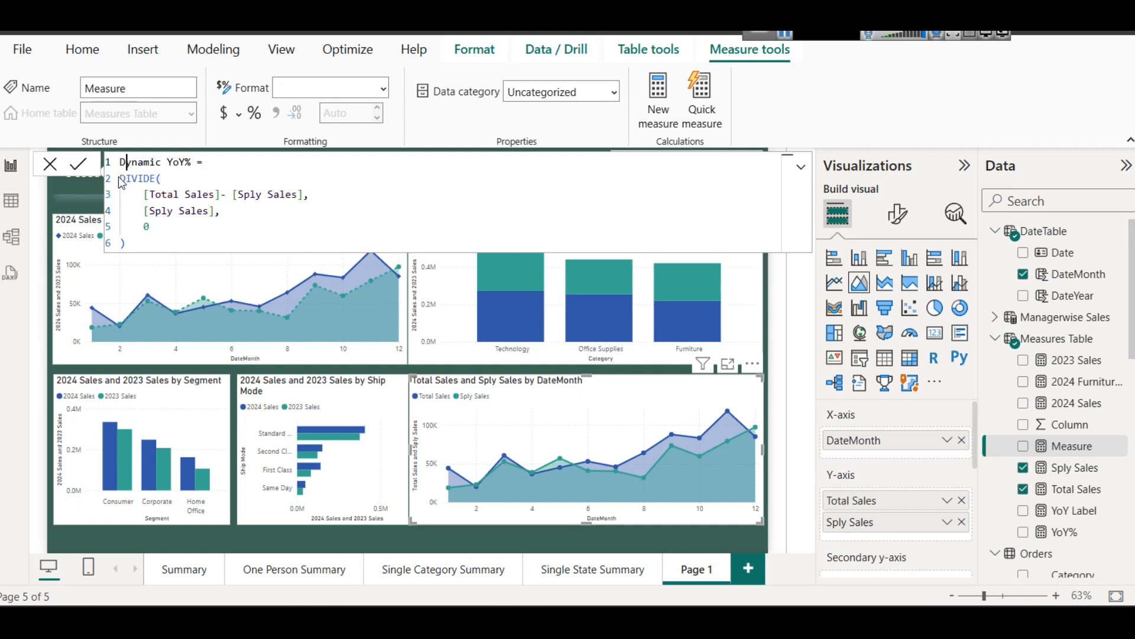
pyautogui.click(83, 164)
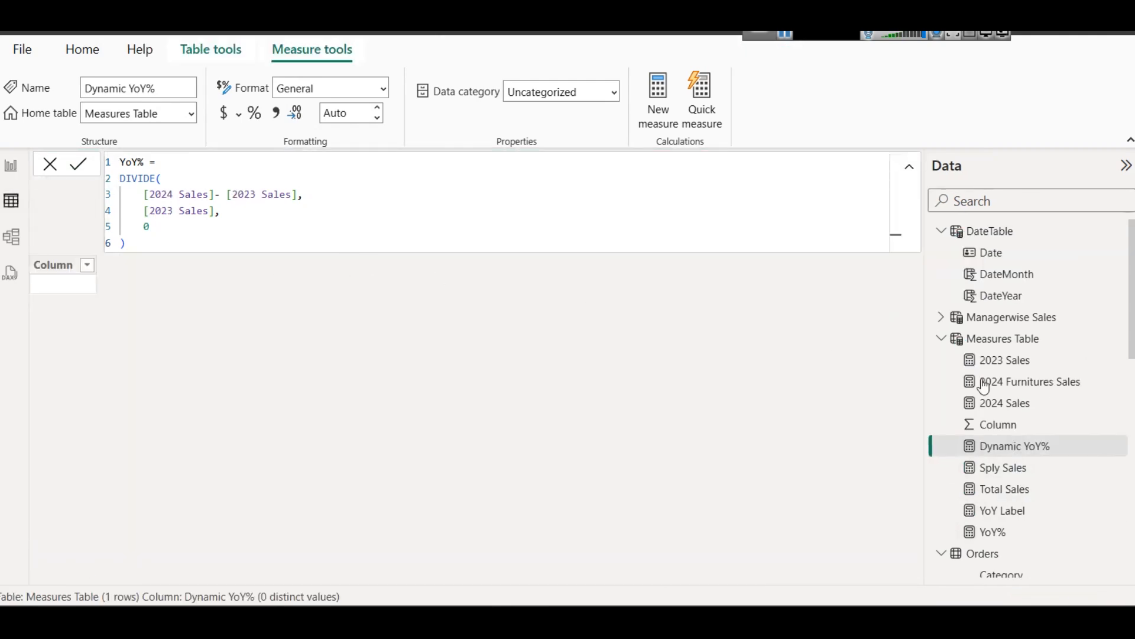
pyautogui.click(248, 117)
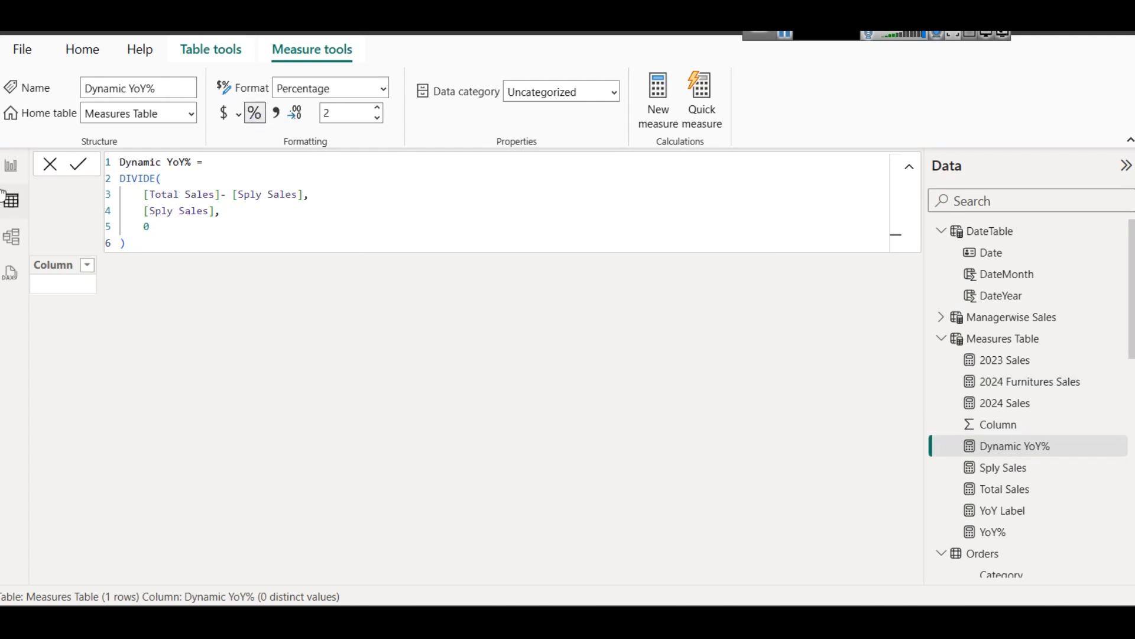
# Duplicate the YoY Label card in the report and place the copy on the Total Sales and Sply Sales chart.
pyautogui.click(11, 165)
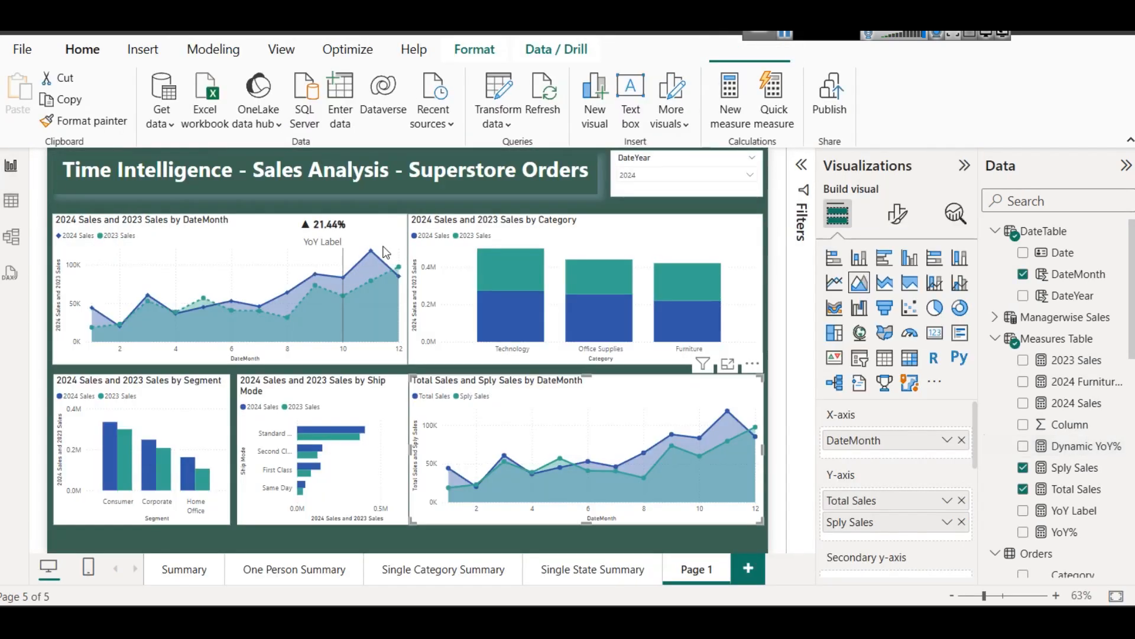
pyautogui.click(317, 254)
pyautogui.hotkey('ctrl', 'c')
pyautogui.hotkey('ctrl', 'v')
pyautogui.moveTo(317, 254); pyautogui.dragTo(669, 390)
# Replace the copied card's field with Dynamic YoY% and enlarge the card to fit its label.
pyautogui.click(961, 440)
pyautogui.moveTo(1075, 446); pyautogui.dragTo(933, 446)
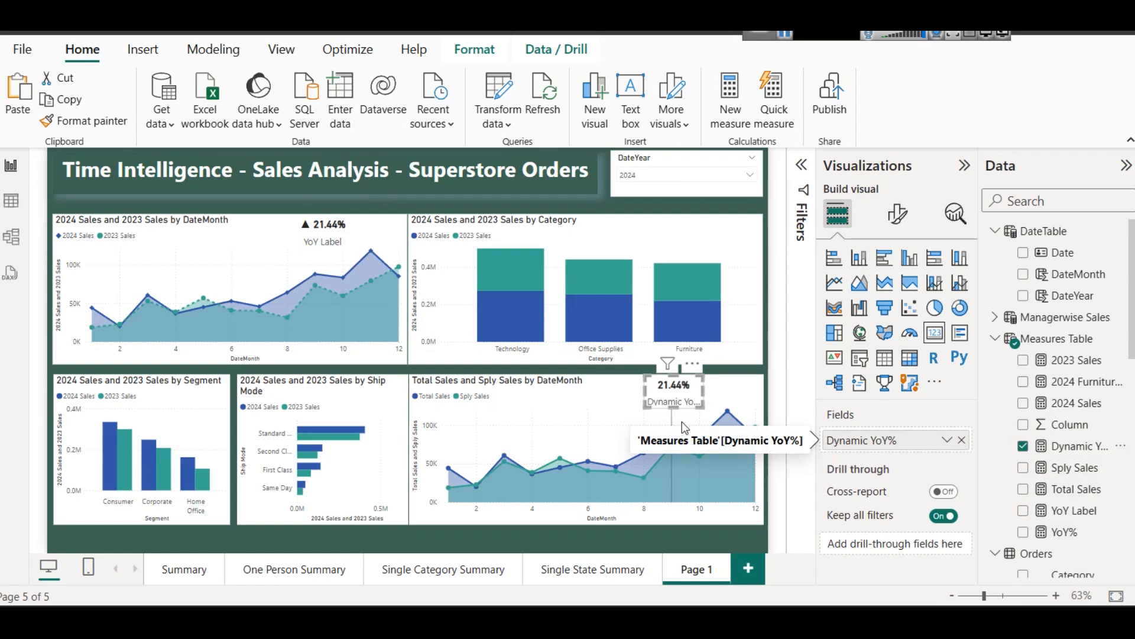
pyautogui.moveTo(674, 408); pyautogui.dragTo(634, 391)
# Test the Dynamic YoY% card with the DateYear slicer set to 2023 and 2022, ending on 2022.
pyautogui.click(748, 175)
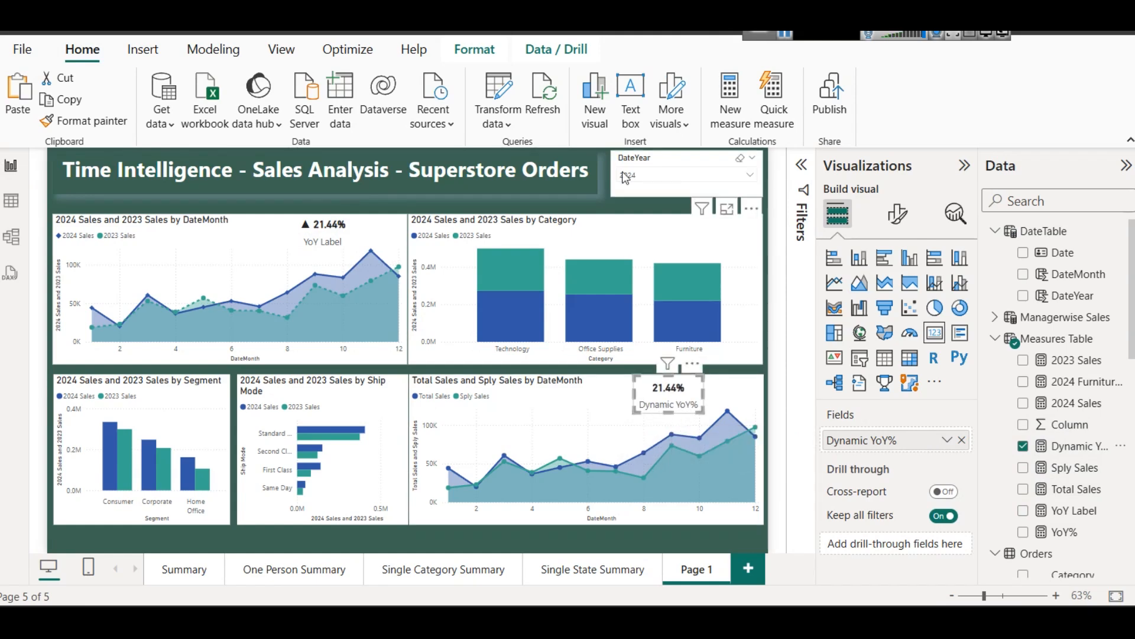
pyautogui.moveTo(221, 277)
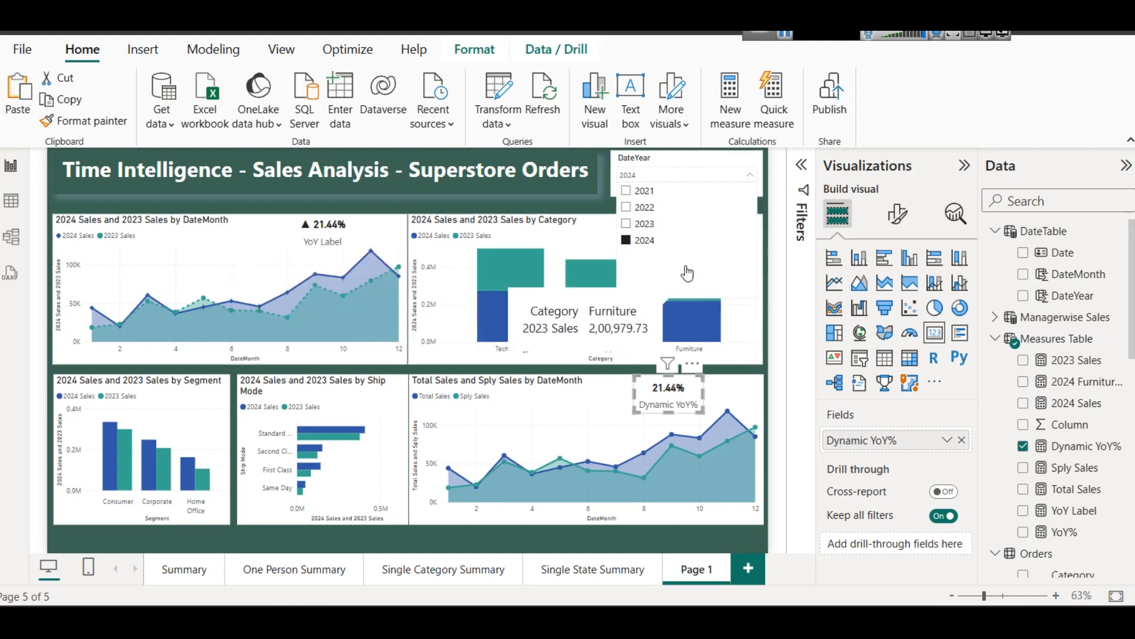
pyautogui.click(643, 224)
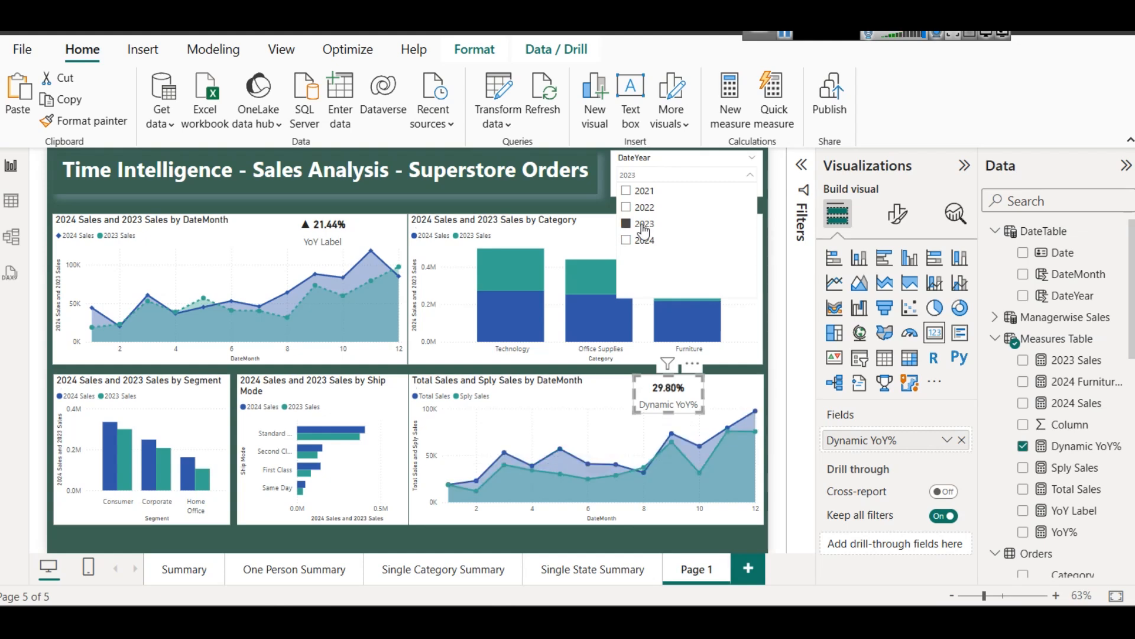
pyautogui.click(644, 210)
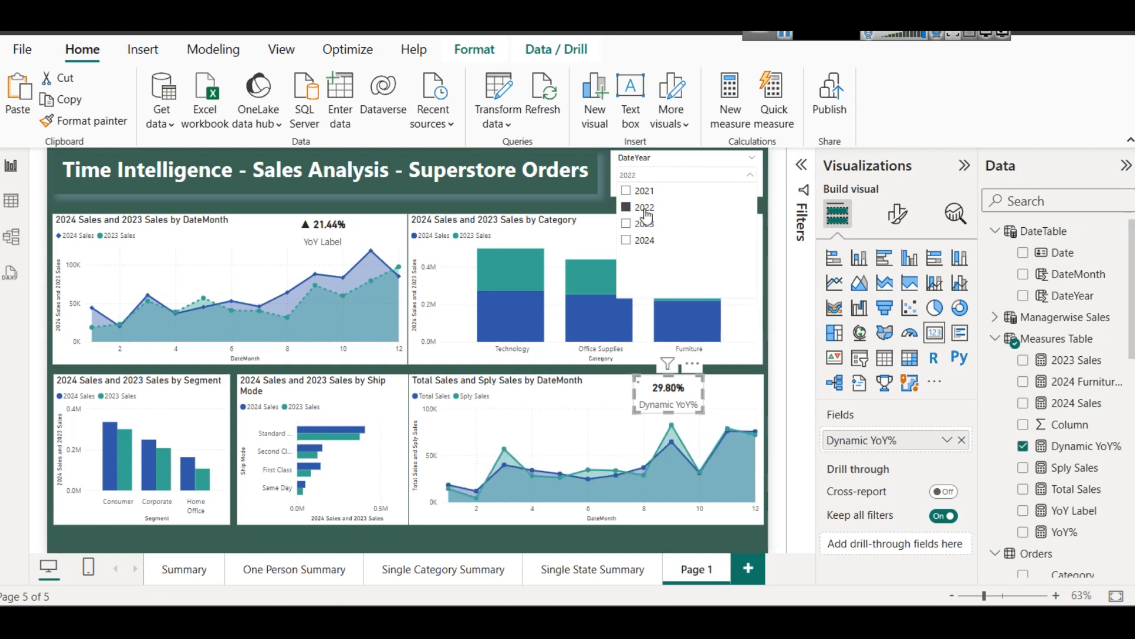
pyautogui.click(777, 480)
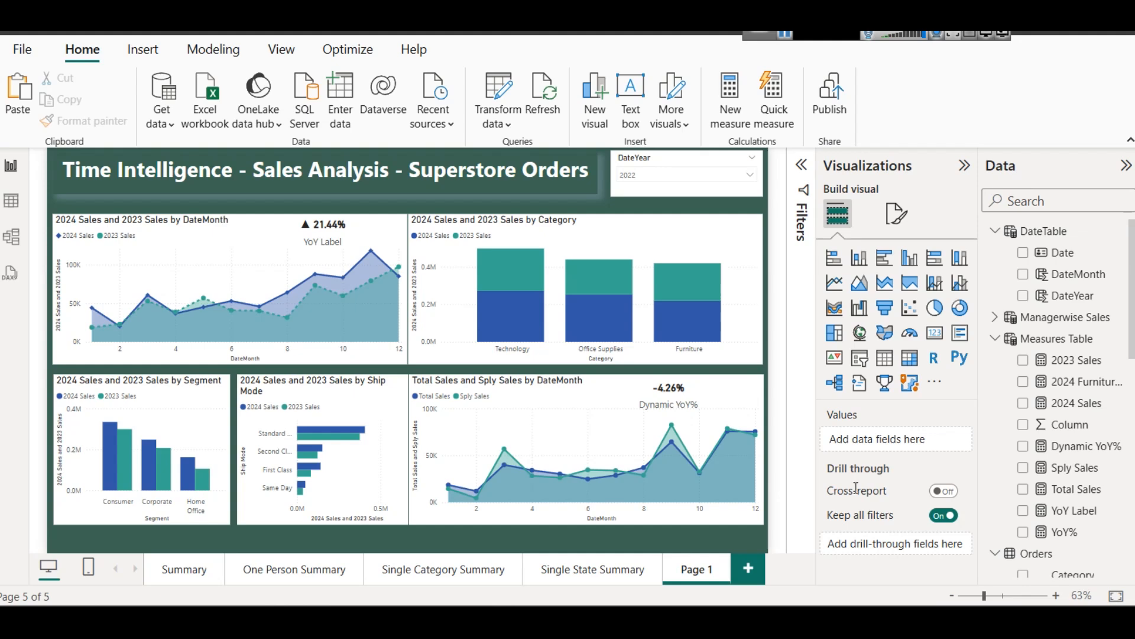
# Copy the whole YoY Label formula and paste it into a new measure in the Measures Table.
pyautogui.click(1064, 532)
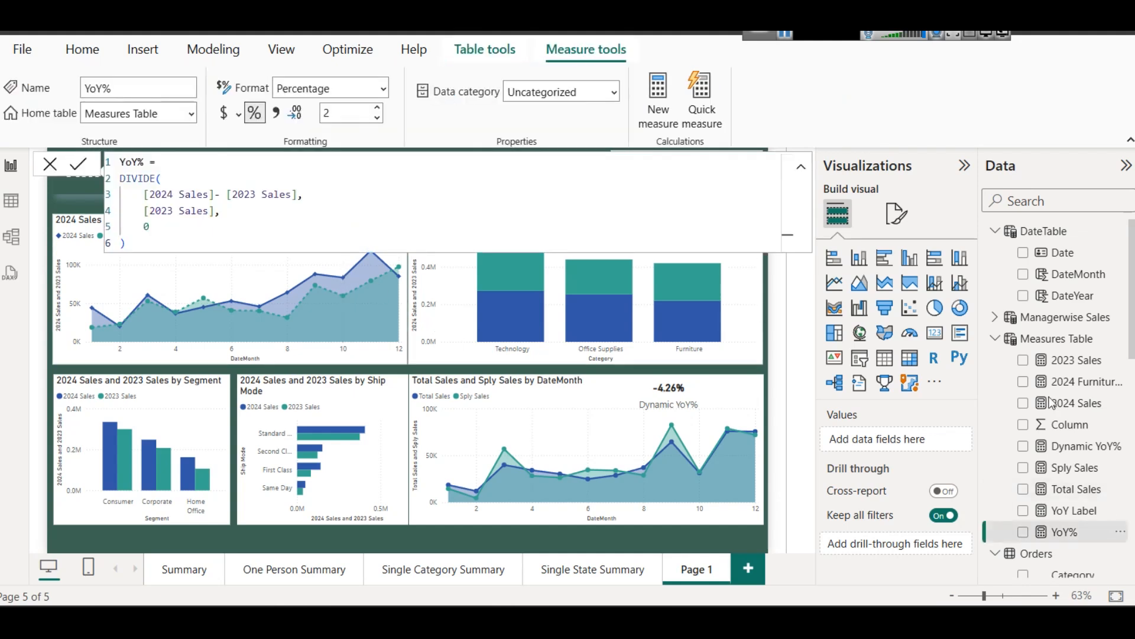
pyautogui.click(1083, 509)
pyautogui.click(230, 177)
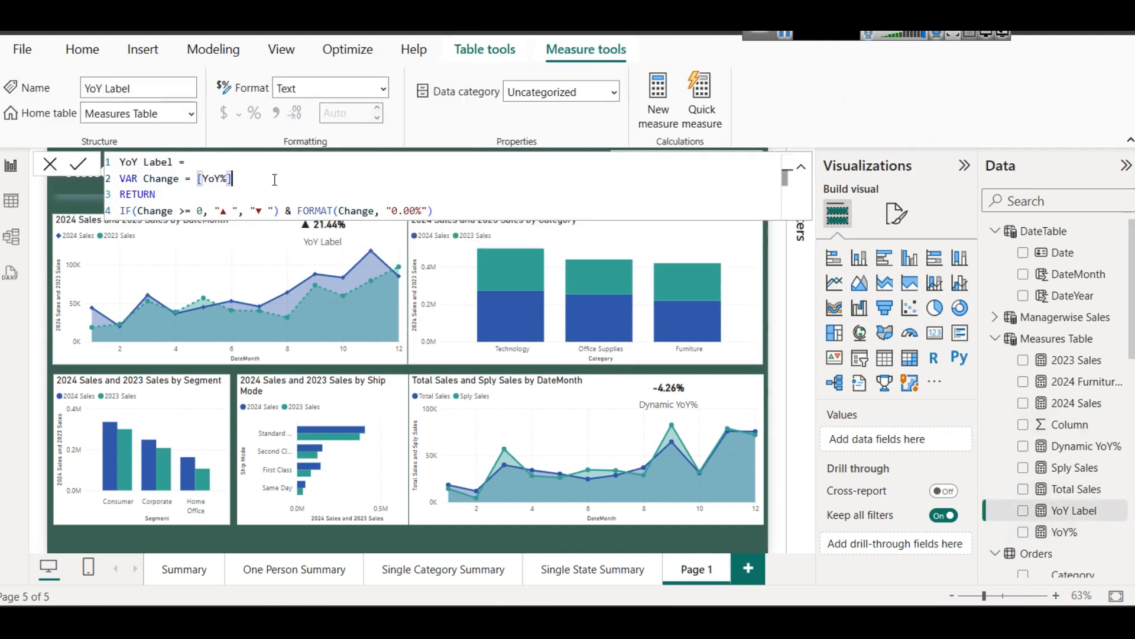
pyautogui.hotkey('ctrl', 'a')
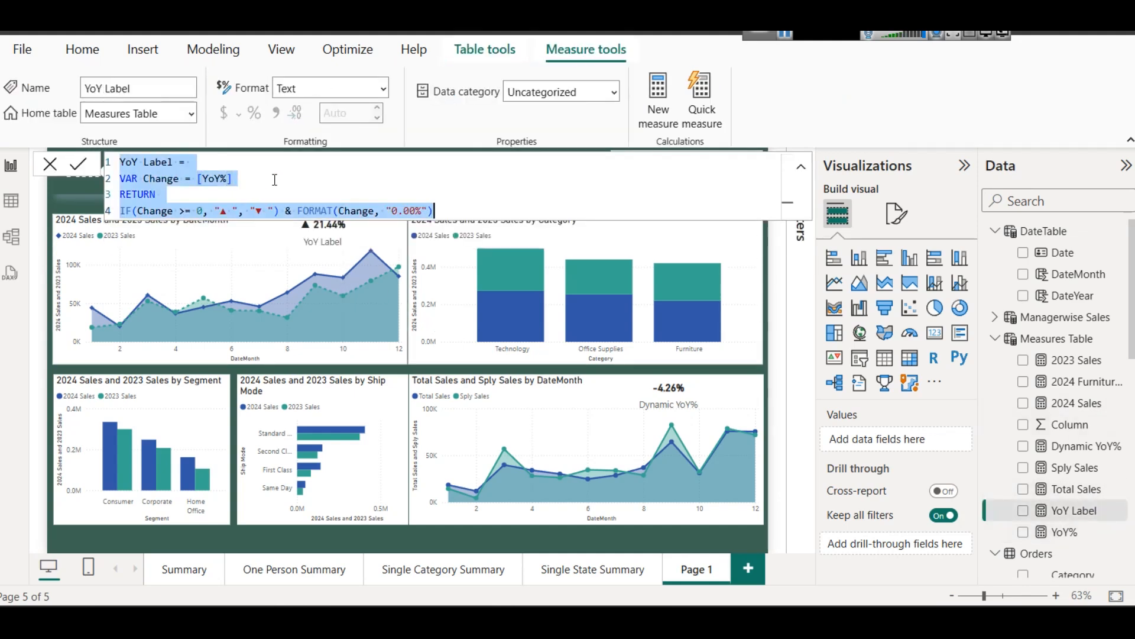
pyautogui.rightClick(1048, 338)
pyautogui.click(999, 367)
pyautogui.hotkey('ctrl', 'a')
pyautogui.hotkey('ctrl', 'v')
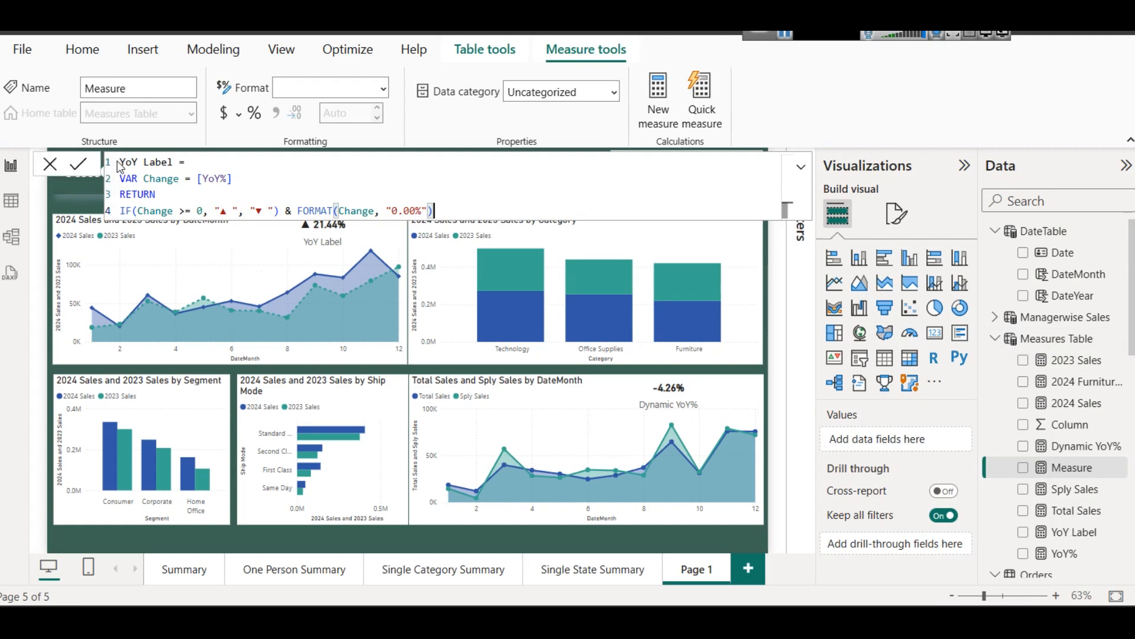
# Rename the pasted label measure to Dyn YoY Label in its formula.
pyautogui.write('Dy')
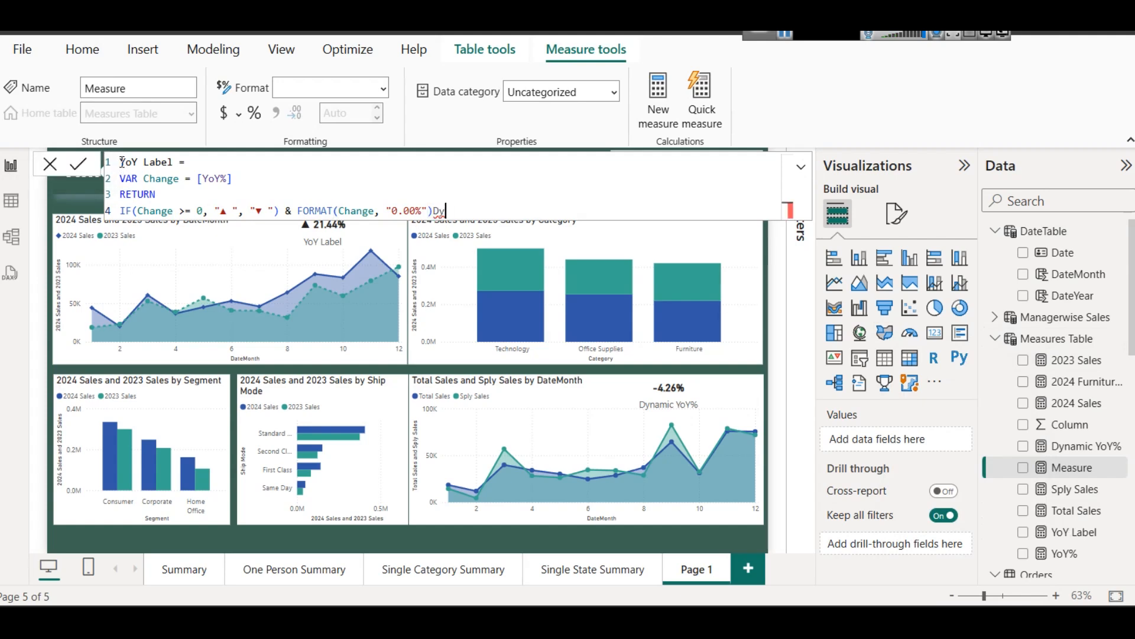
pyautogui.press('BackSpace')
pyautogui.press('BackSpace')
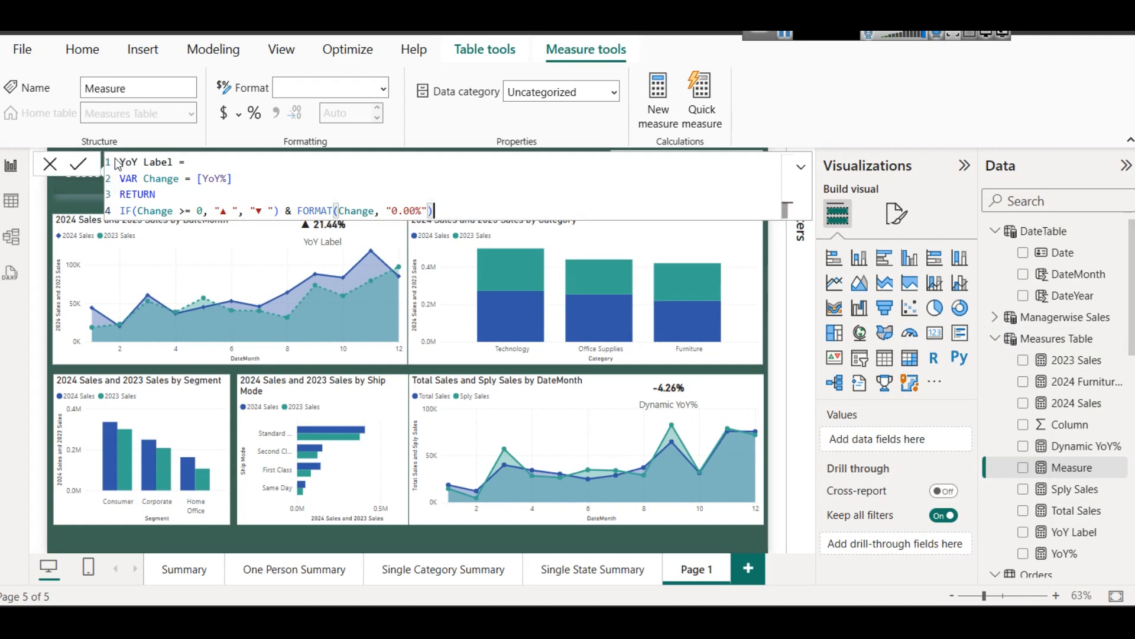
pyautogui.click(122, 159)
pyautogui.write('Dyn')
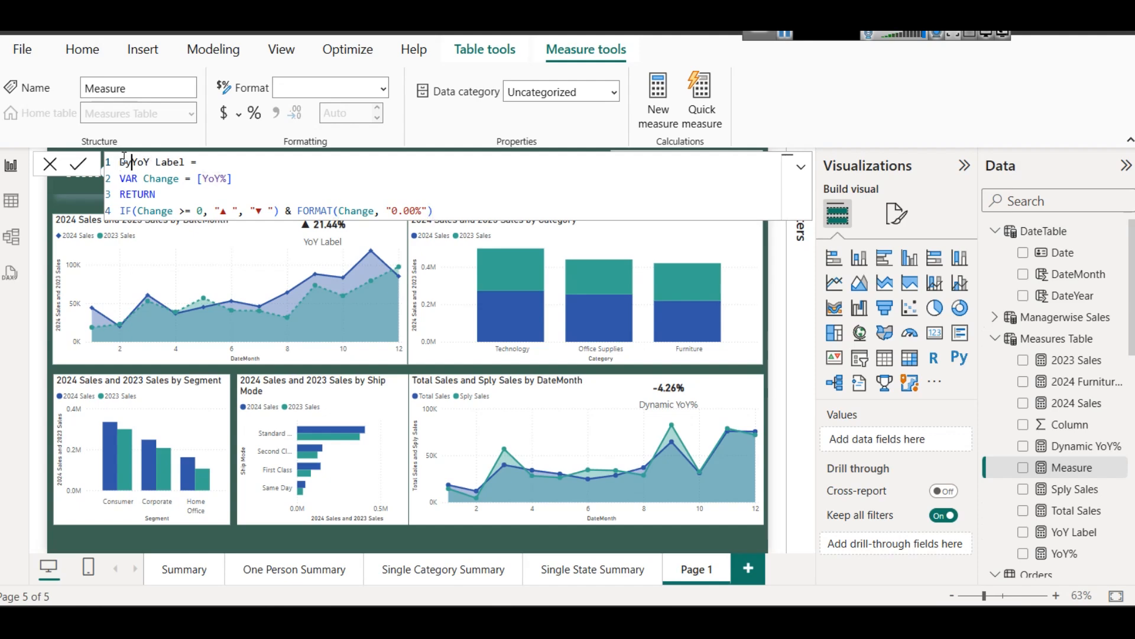
# Set the Change variable of Dyn YoY Label to [Dynamic YoY%] and commit the measure.
pyautogui.doubleClick(213, 179)
pyautogui.write('D')
pyautogui.press('Tab')
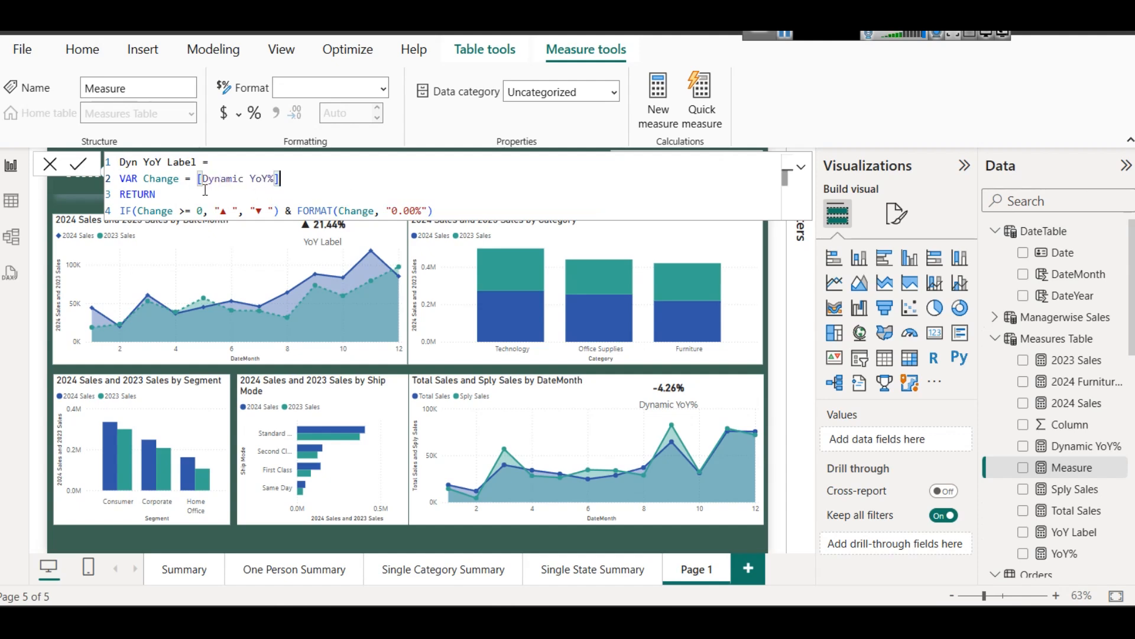
pyautogui.doubleClick(156, 180)
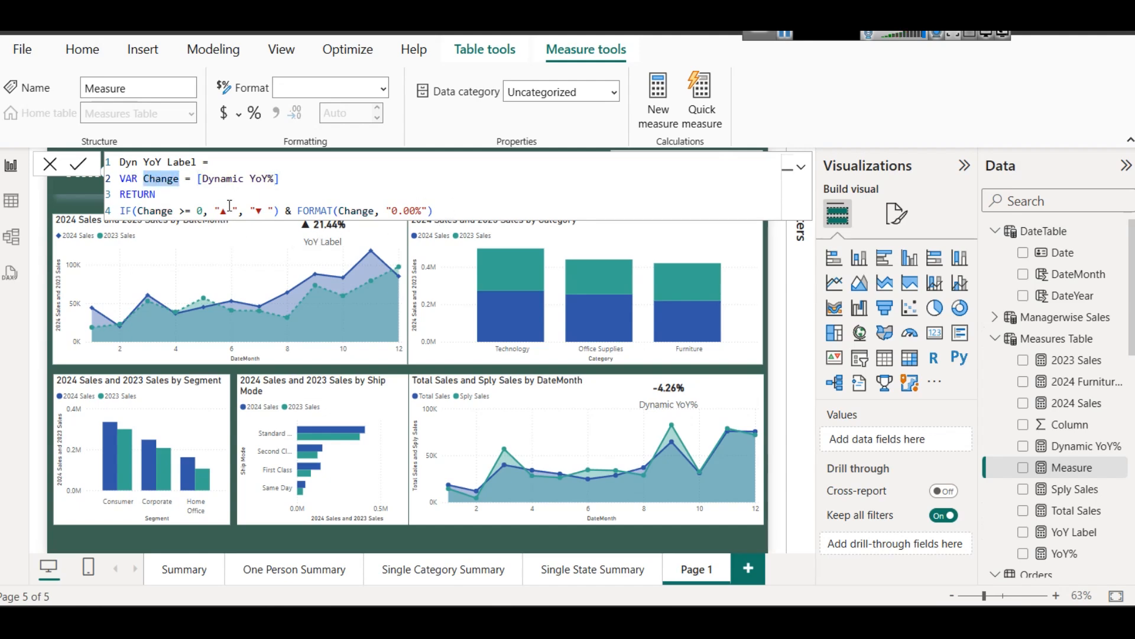
pyautogui.click(78, 164)
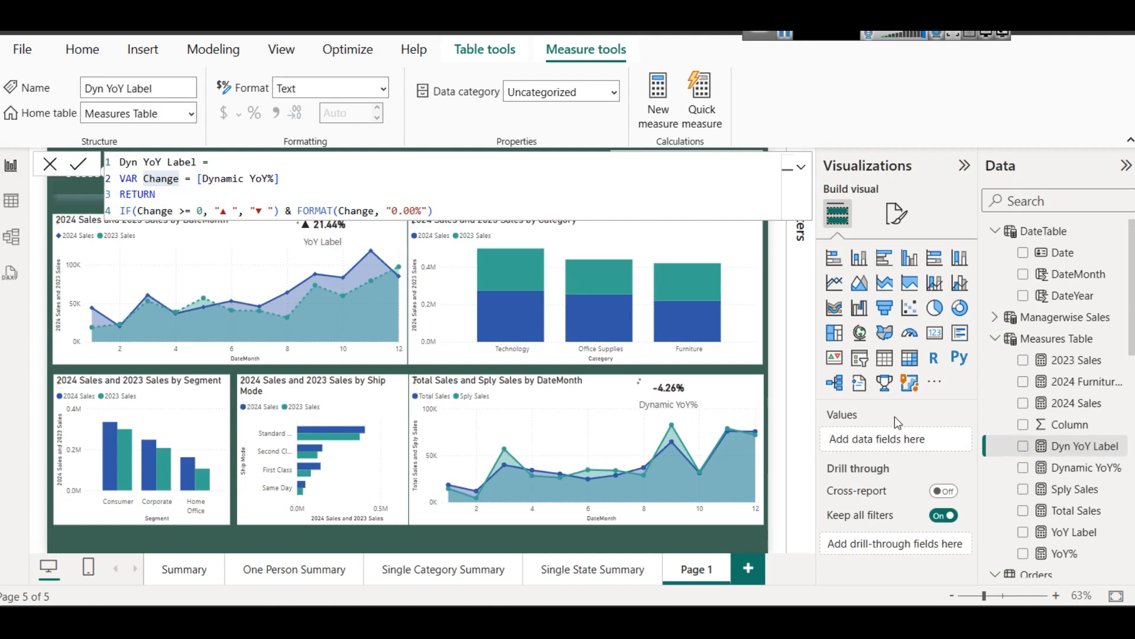
# Replace the Dynamic YoY% field on the card over the Total Sales and Sply Sales chart with Dyn YoY Label.
pyautogui.click(654, 395)
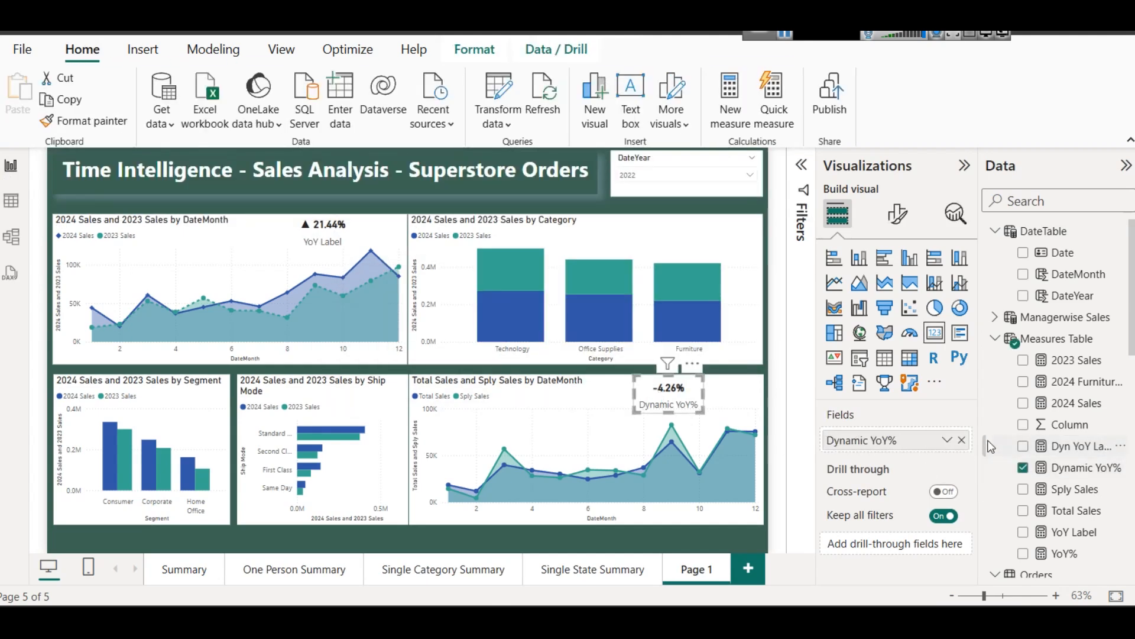
pyautogui.click(964, 441)
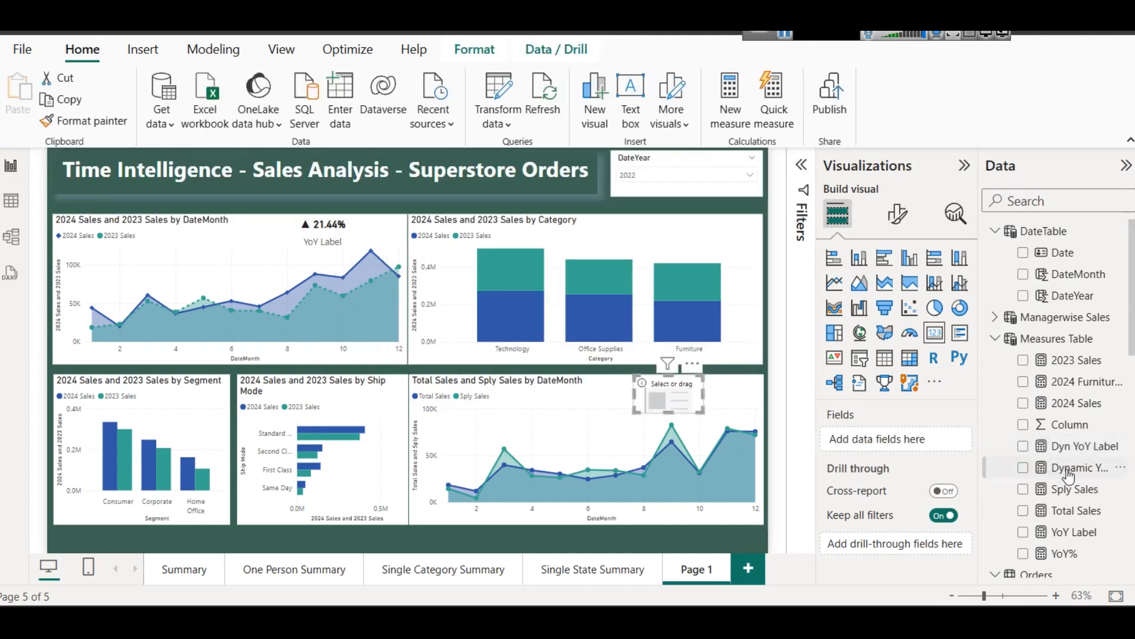
pyautogui.moveTo(1071, 468); pyautogui.dragTo(933, 445)
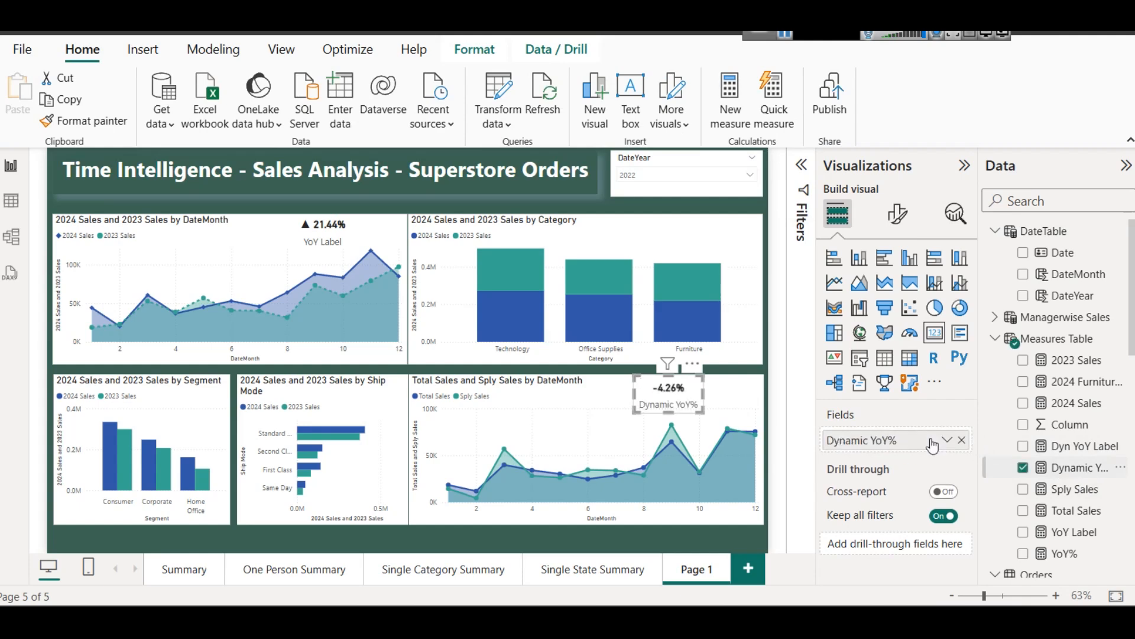
pyautogui.click(962, 440)
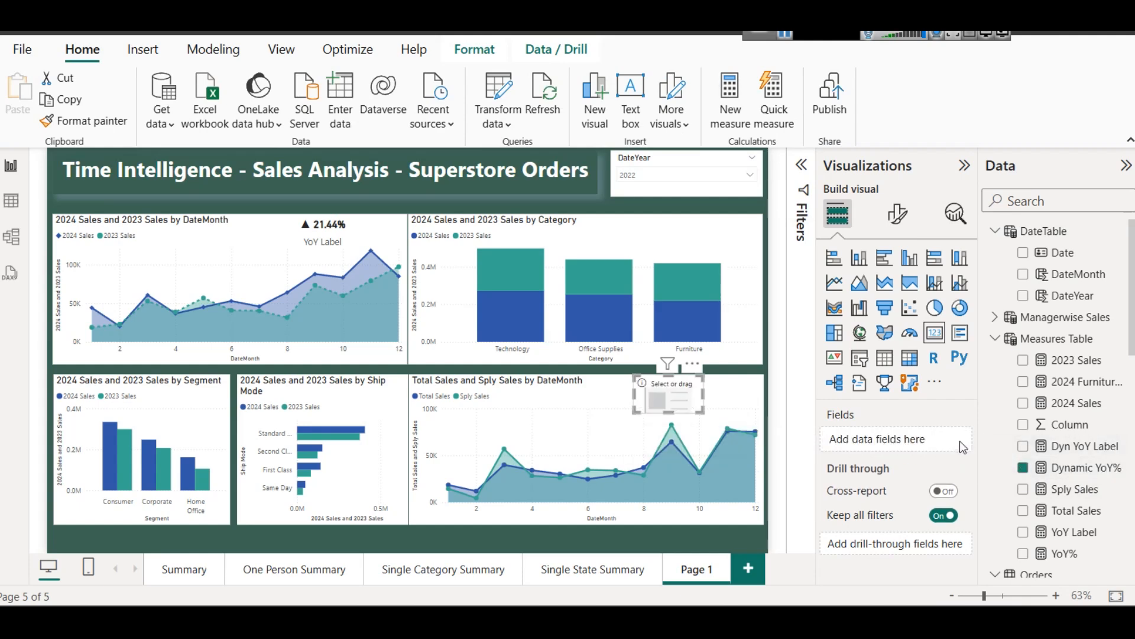
pyautogui.moveTo(1059, 447); pyautogui.dragTo(887, 440)
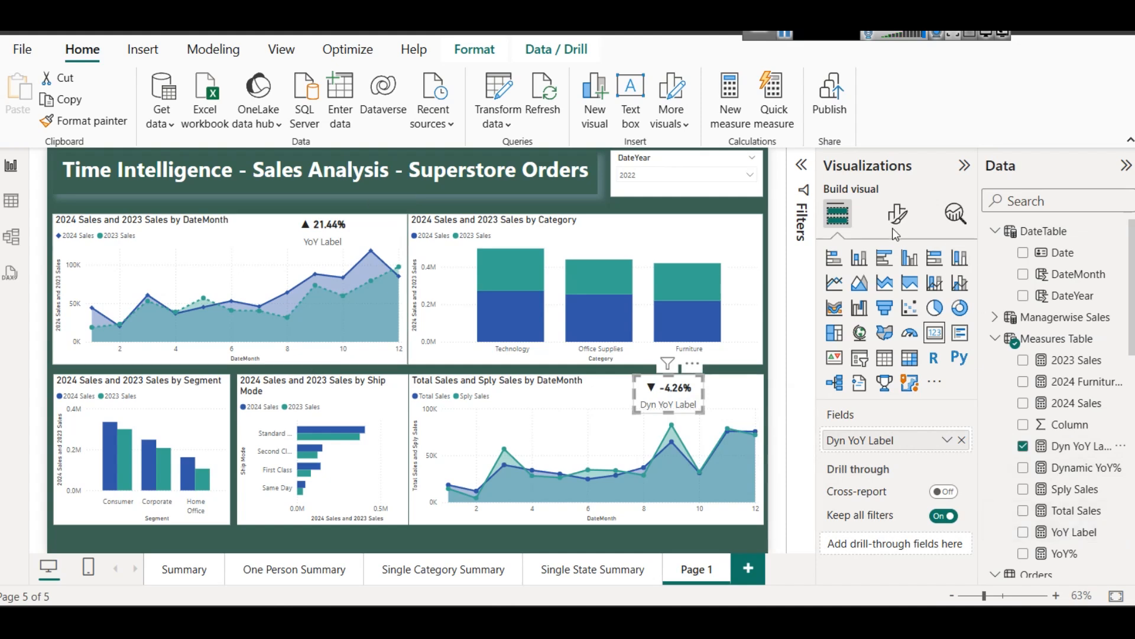
# Set the callout value colour of the Dyn YoY Label card to the darkest purple shade.
pyautogui.click(898, 213)
pyautogui.click(874, 335)
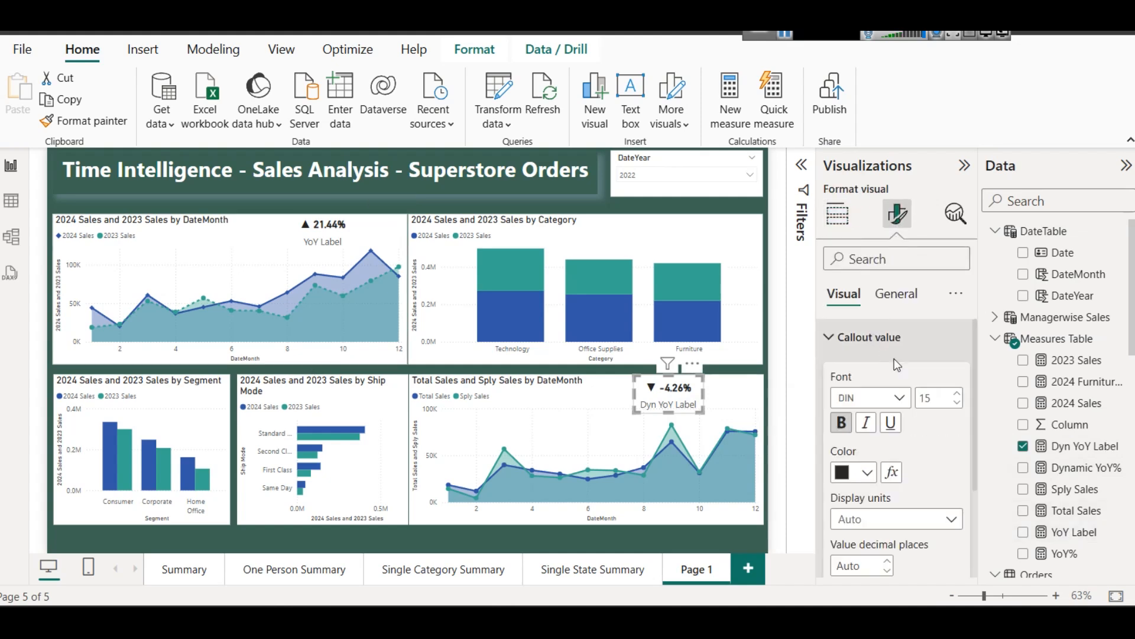
pyautogui.click(853, 473)
pyautogui.click(856, 394)
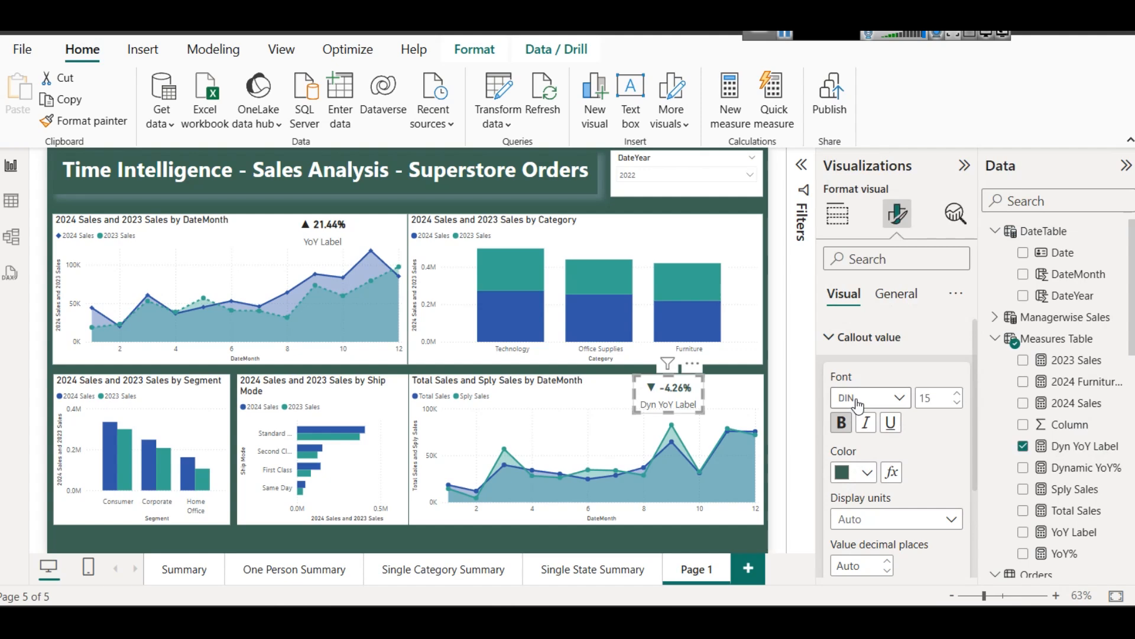
pyautogui.click(862, 472)
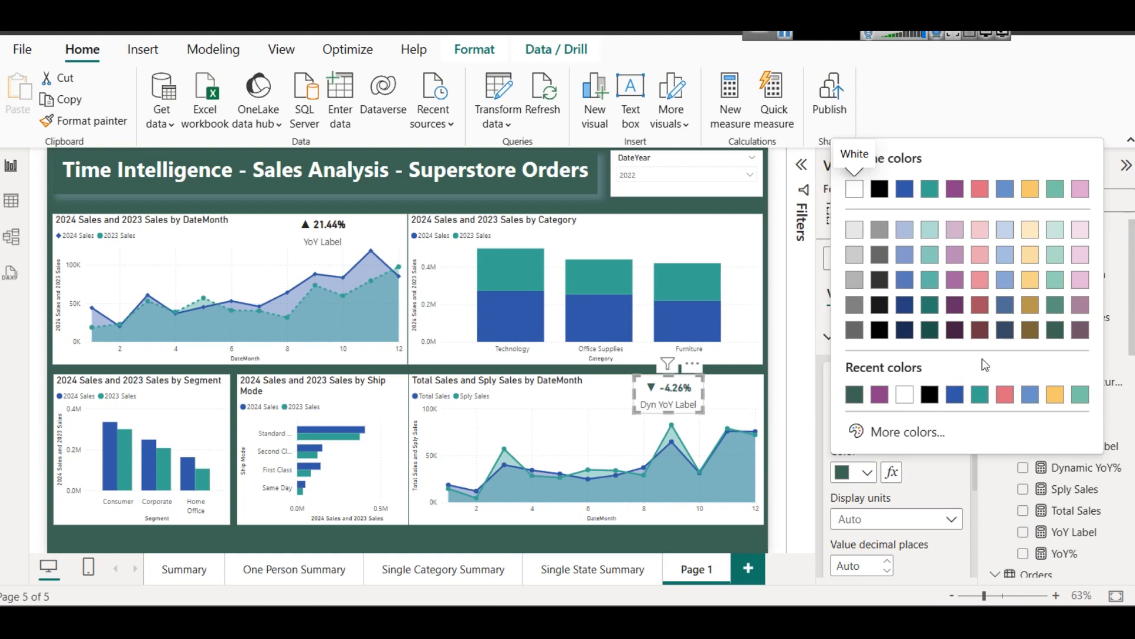
pyautogui.click(955, 330)
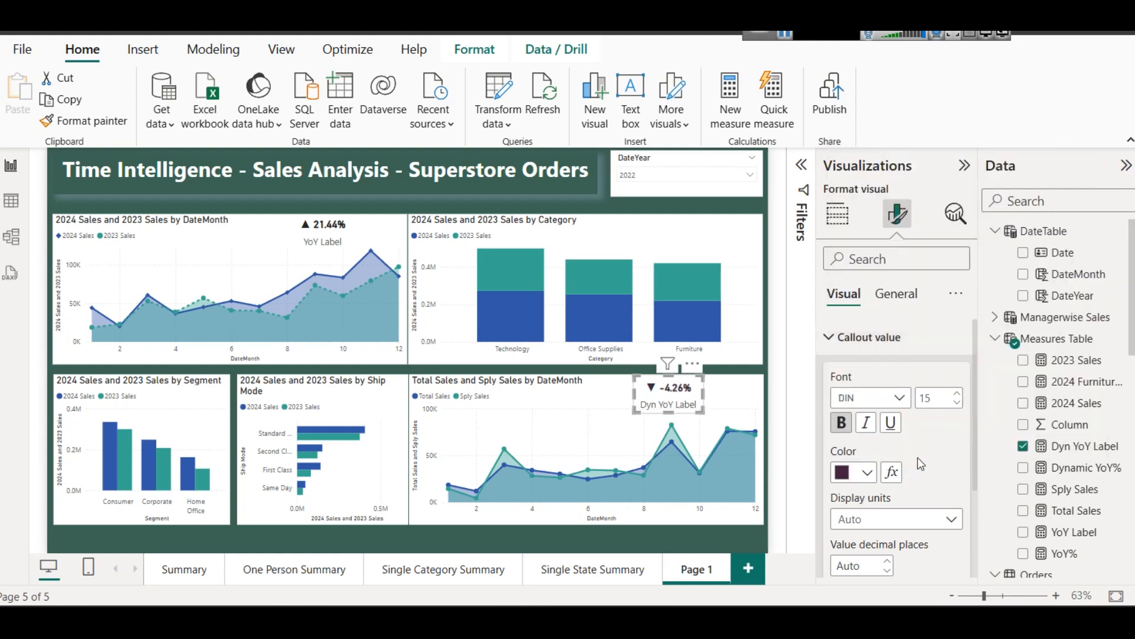
pyautogui.scroll(-3, 911, 451)
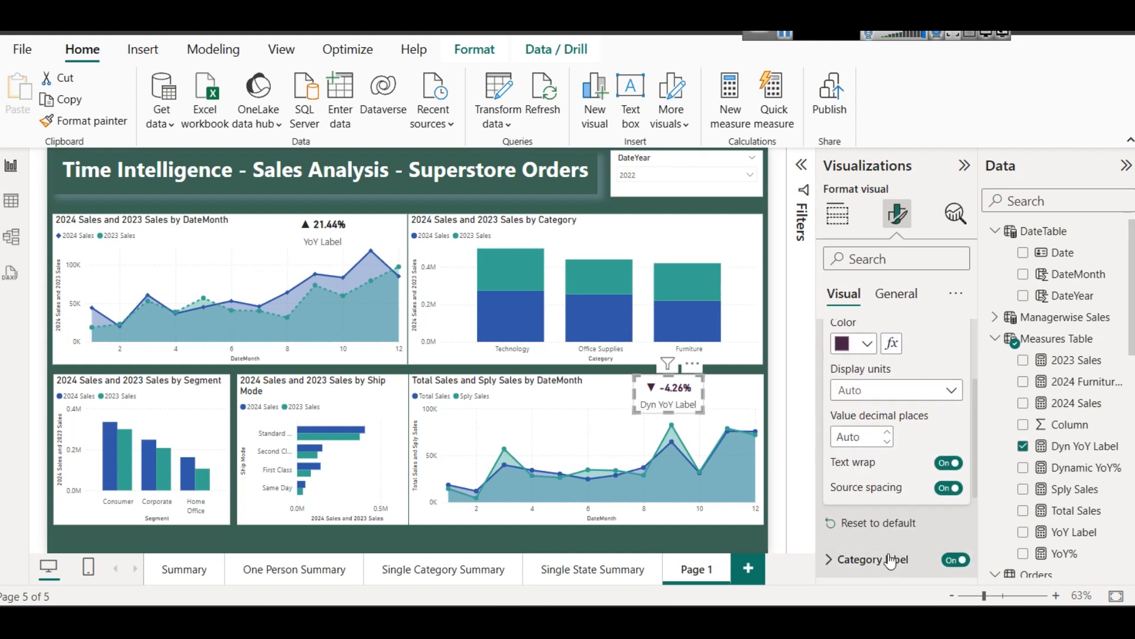
pyautogui.scroll(2, 846, 355)
pyautogui.click(843, 336)
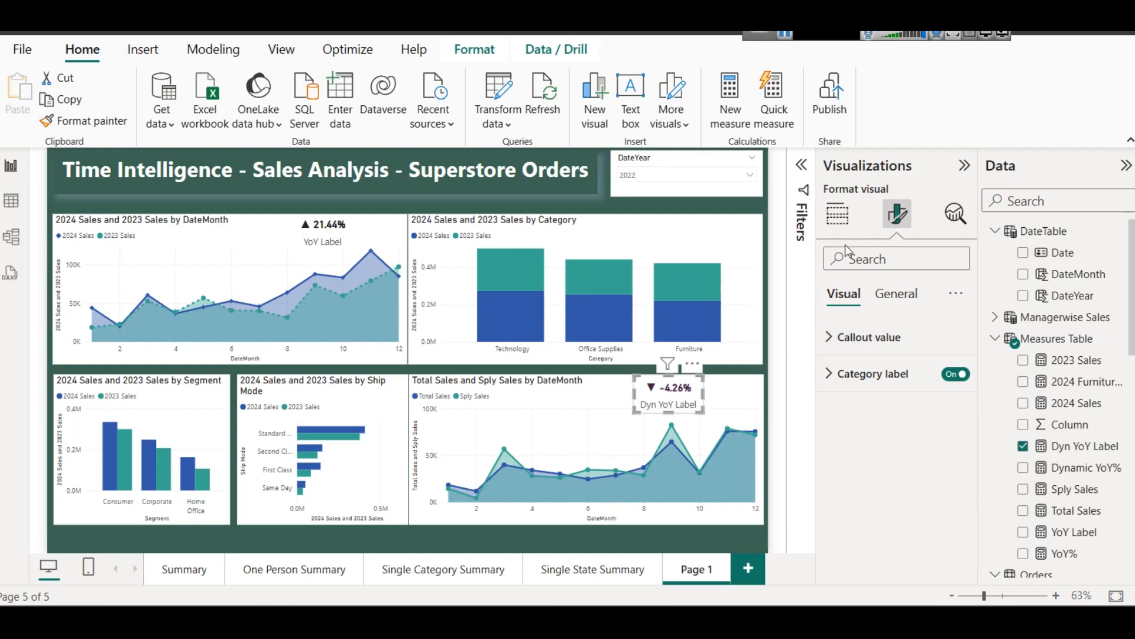
# Try hiding the category label on the Dyn YoY Label card, and restore it.
pyautogui.click(837, 214)
pyautogui.click(946, 439)
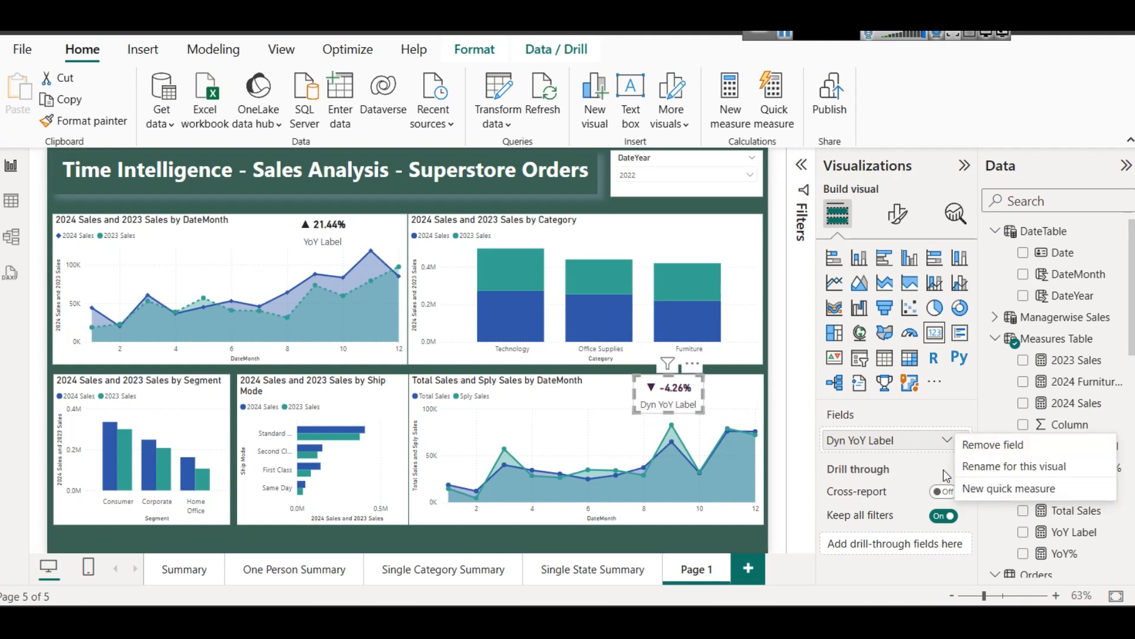
pyautogui.click(898, 214)
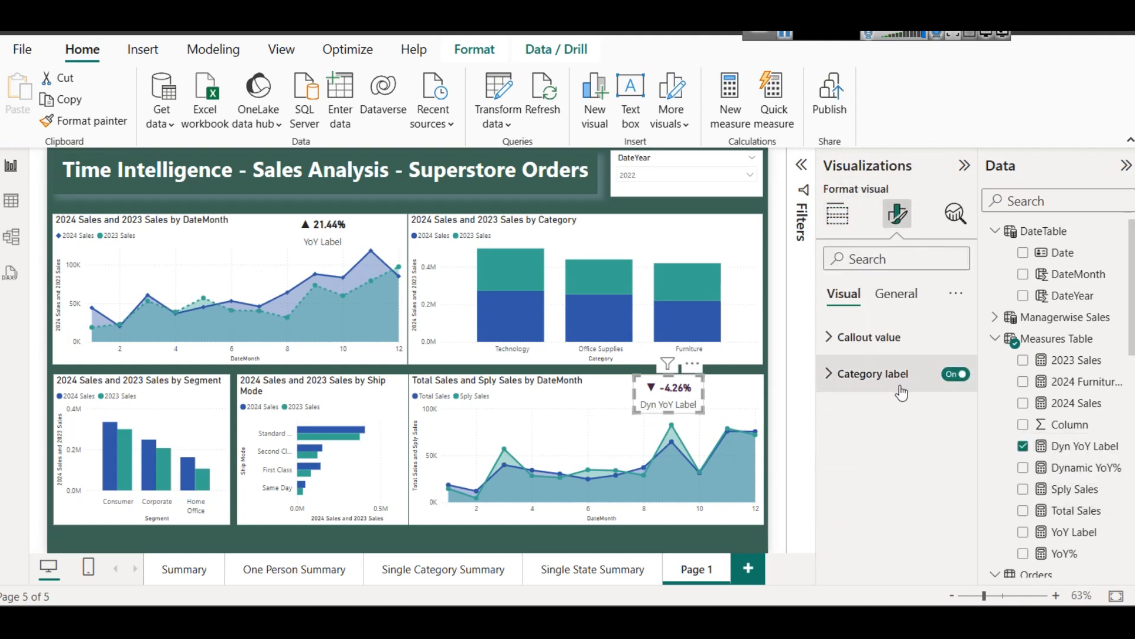
pyautogui.click(952, 377)
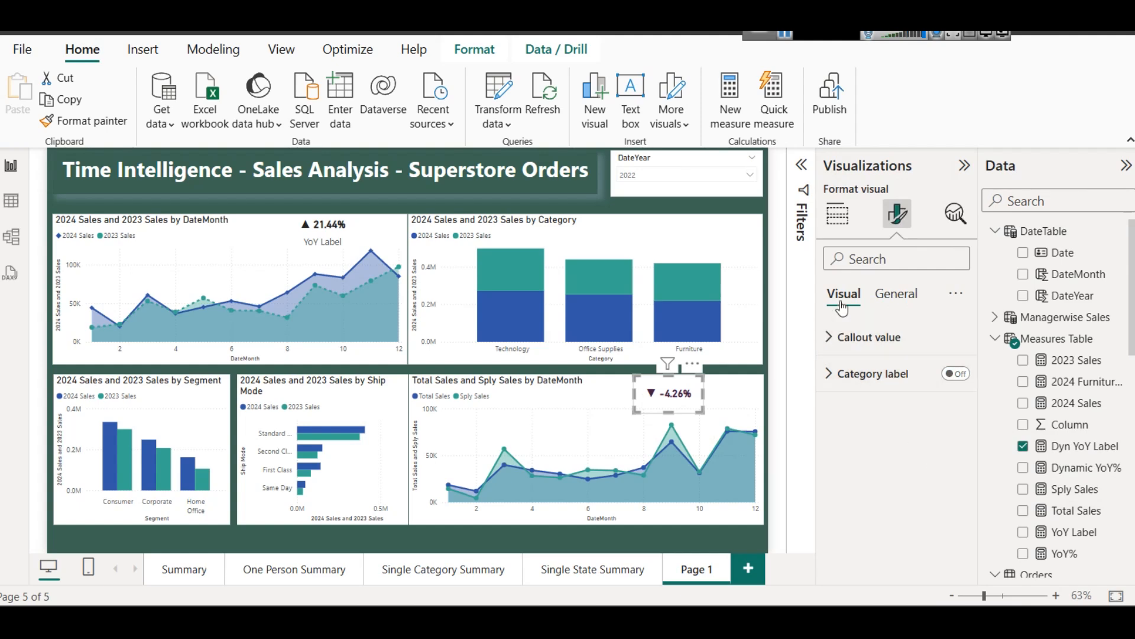
pyautogui.click(959, 374)
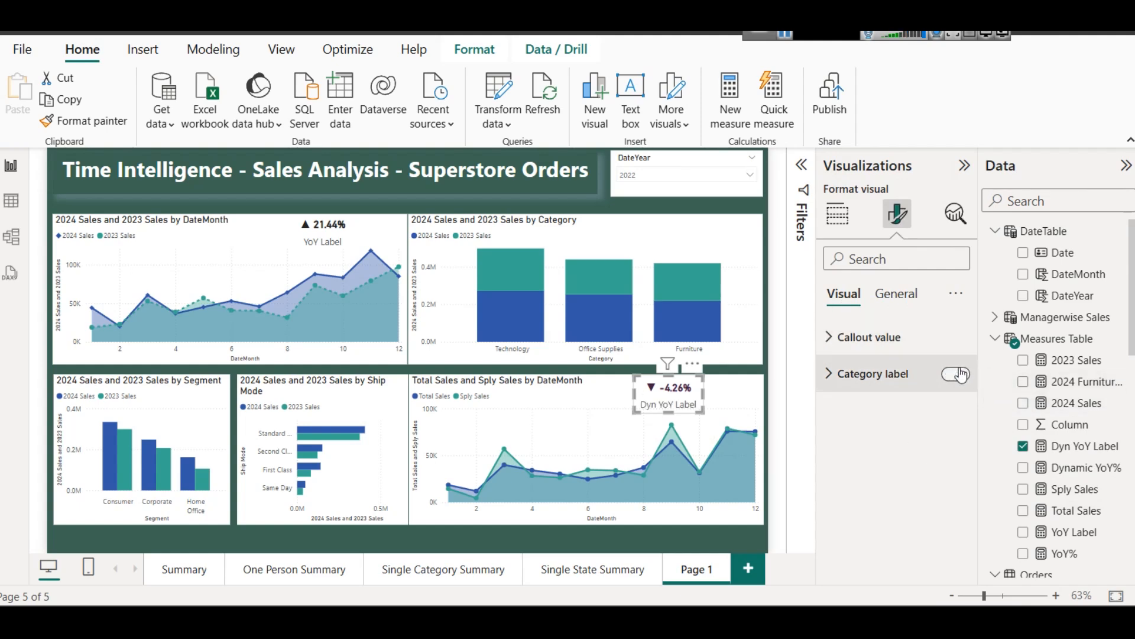
# Rename the Dyn YoY Label field to YoY Change for this card only.
pyautogui.click(837, 214)
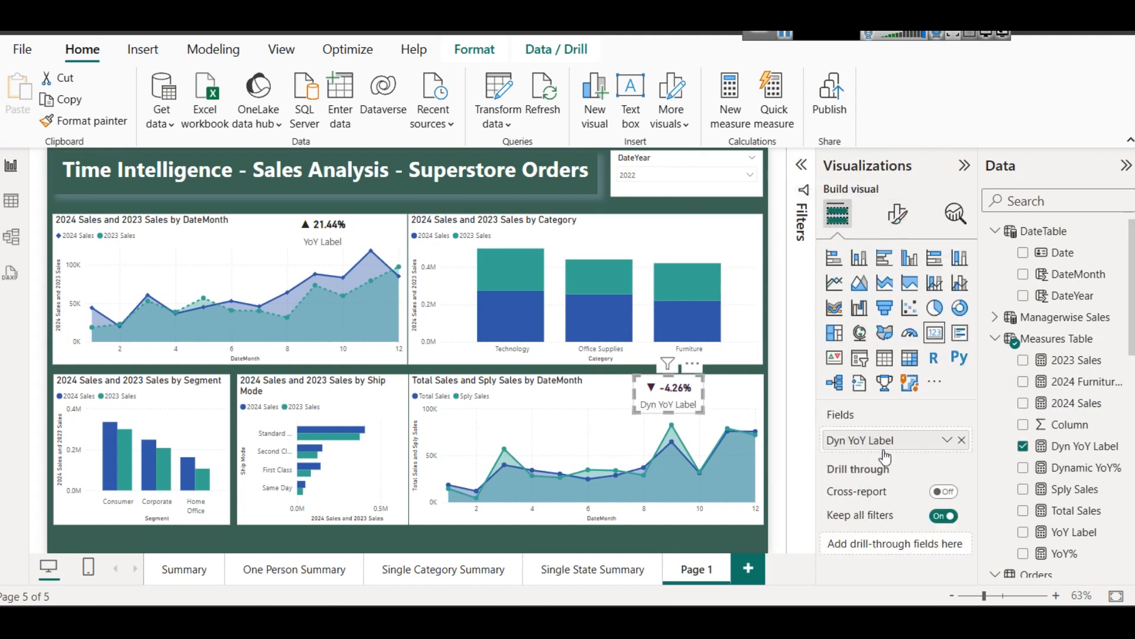
pyautogui.click(946, 440)
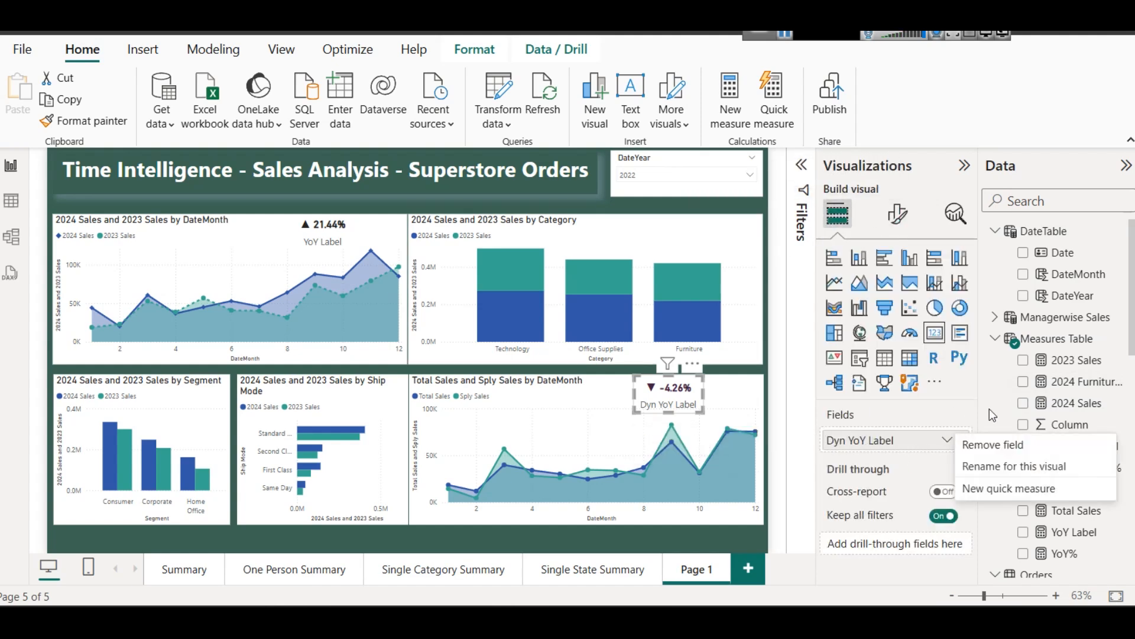
pyautogui.click(1007, 468)
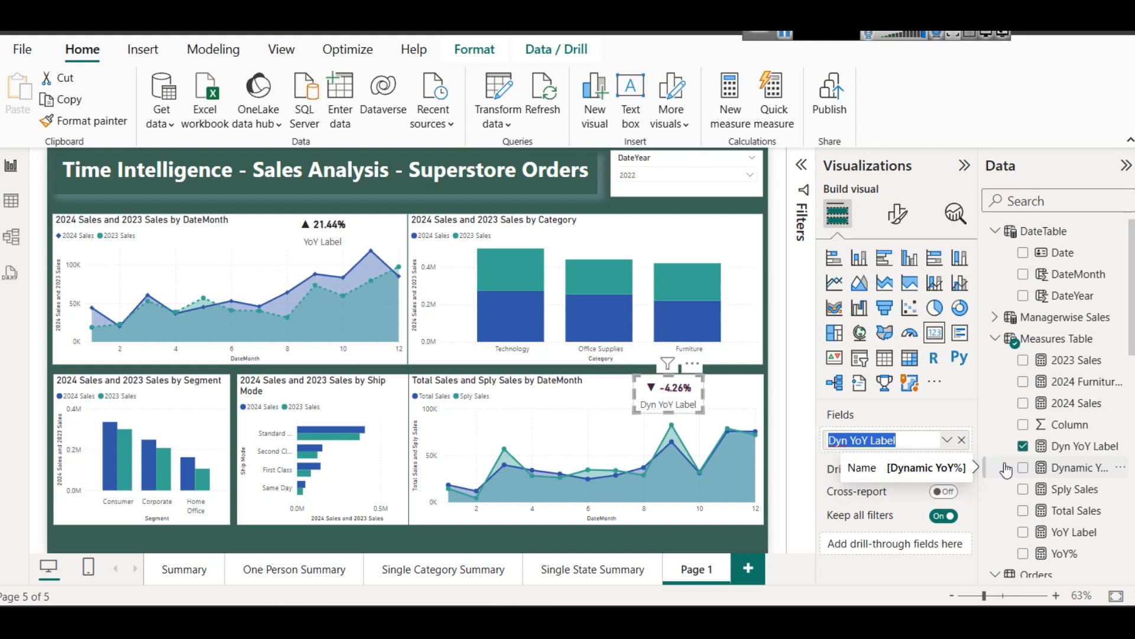
pyautogui.write('Y')
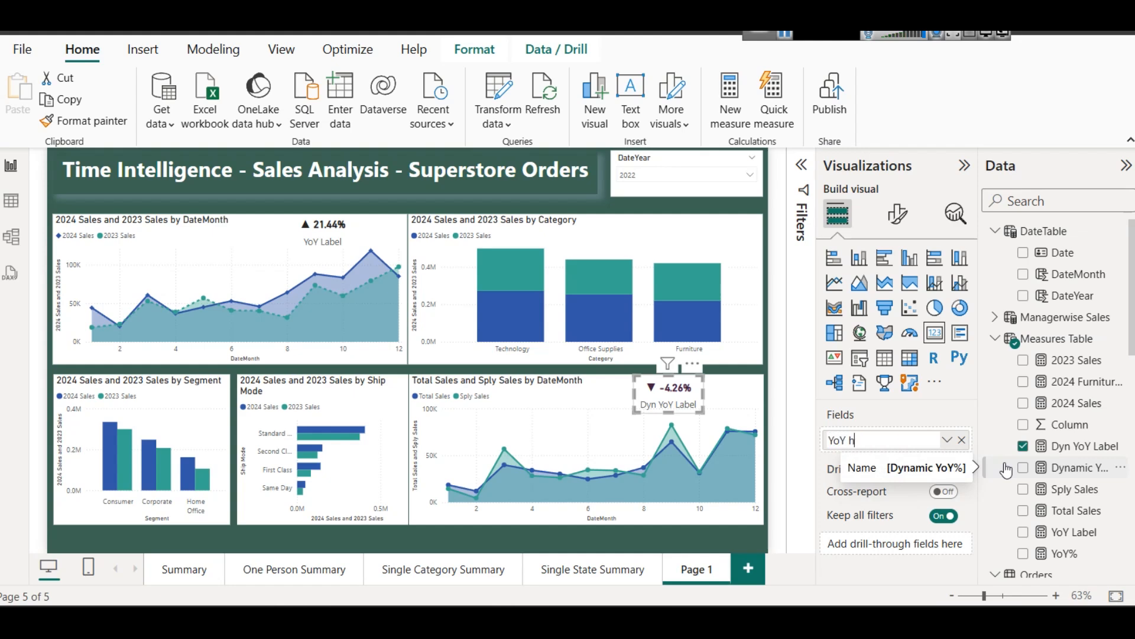
pyautogui.write('oY Change')
pyautogui.press('Return')
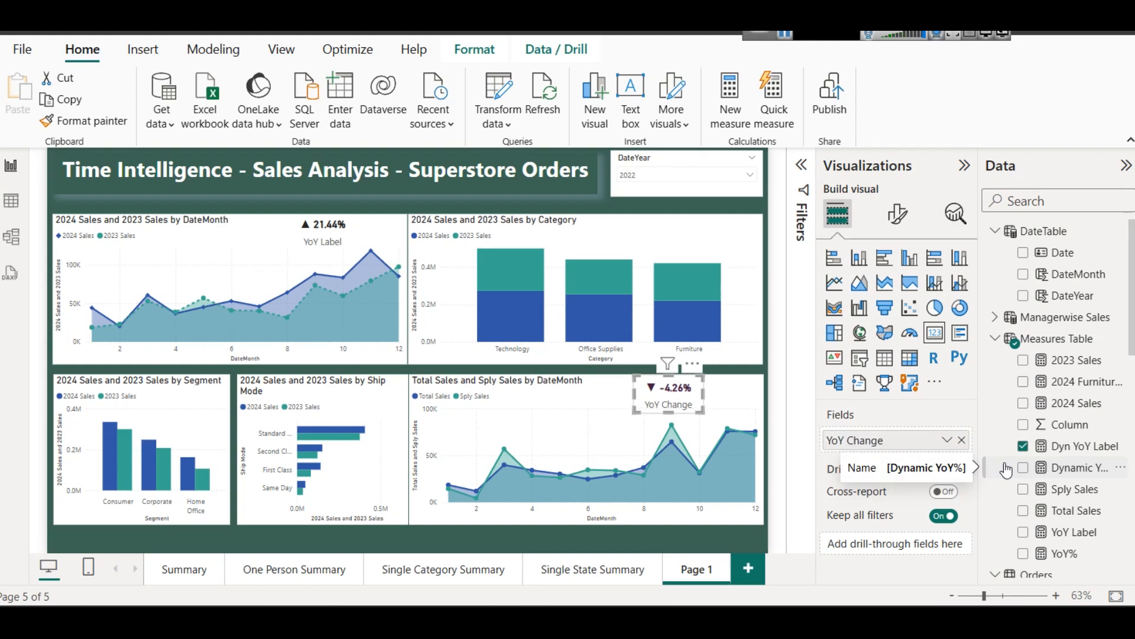
# Set the category label colour of the YoY Change card to the darkest red shade.
pyautogui.click(897, 213)
pyautogui.click(899, 373)
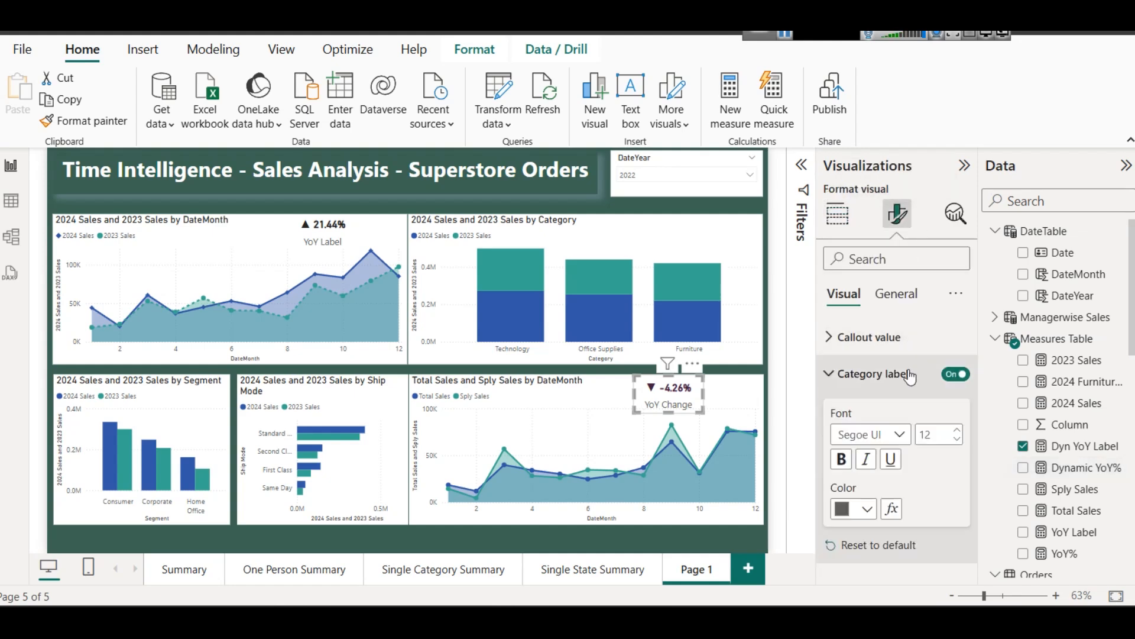
pyautogui.click(867, 509)
pyautogui.click(979, 368)
# Switch the DateYear slicer through 2021, 2022, 2023 and 2024 to check the YoY Change card and its chart.
pyautogui.click(646, 176)
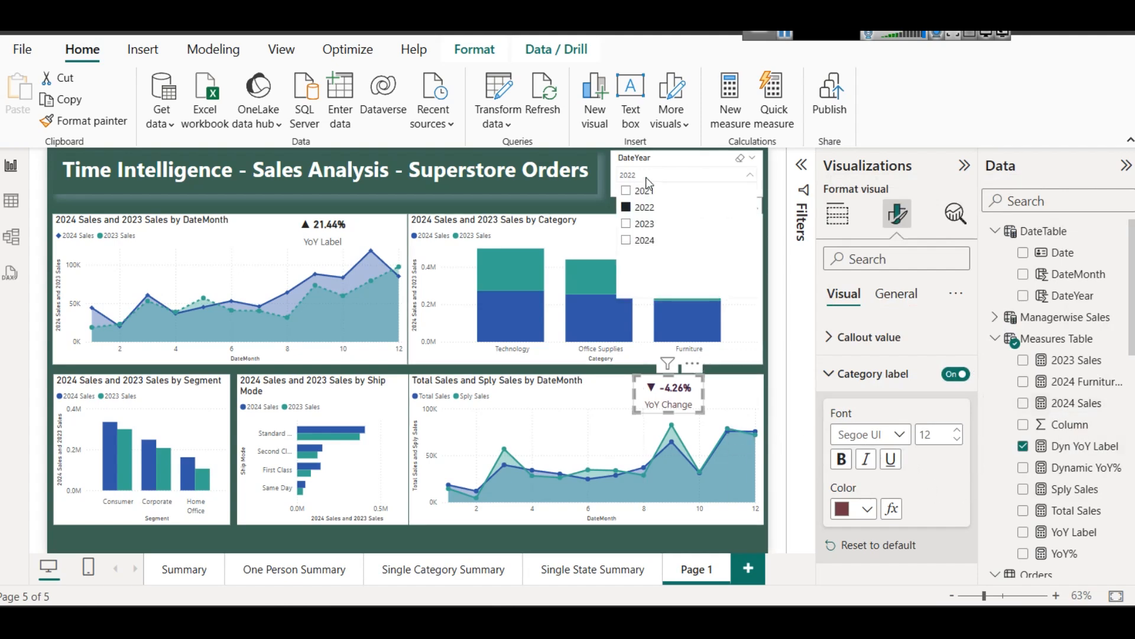
pyautogui.click(643, 191)
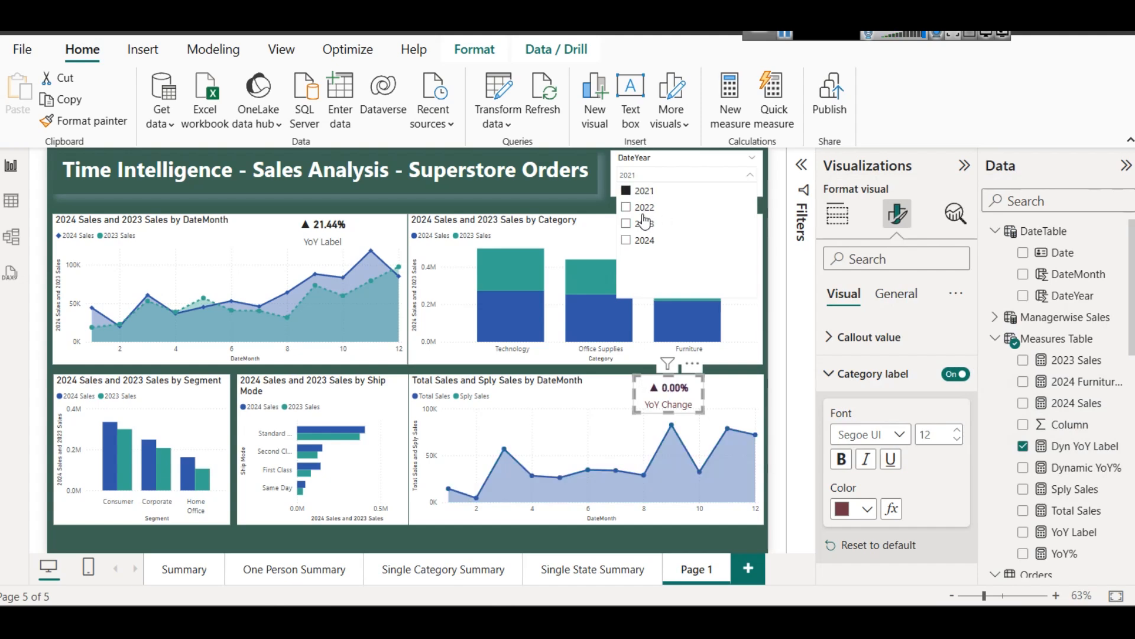
pyautogui.click(645, 207)
pyautogui.click(649, 225)
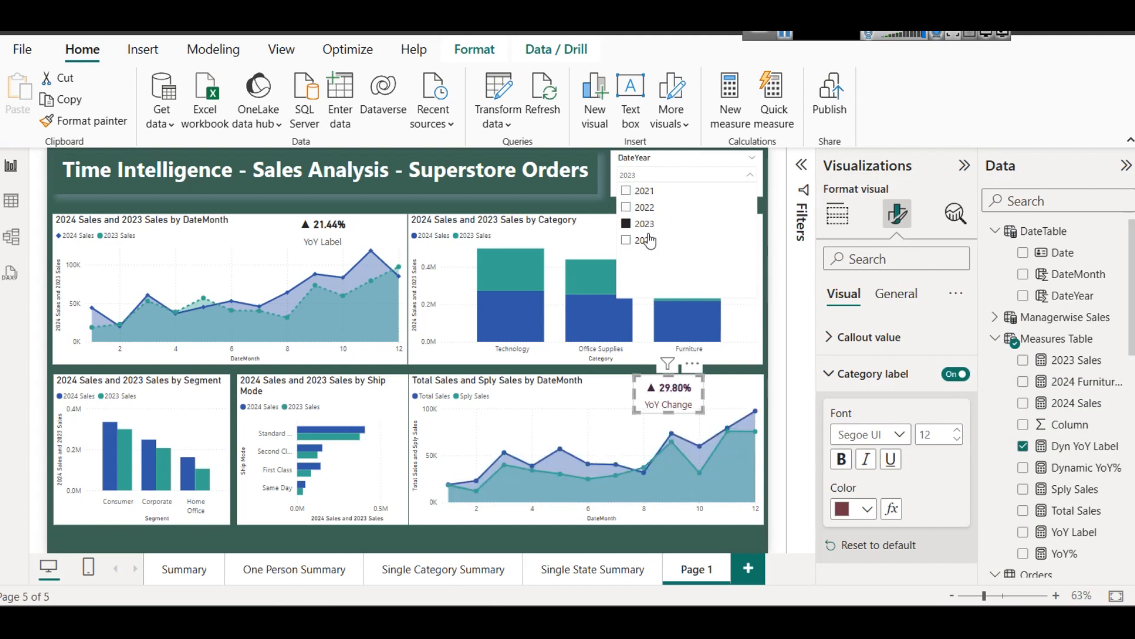
pyautogui.click(647, 241)
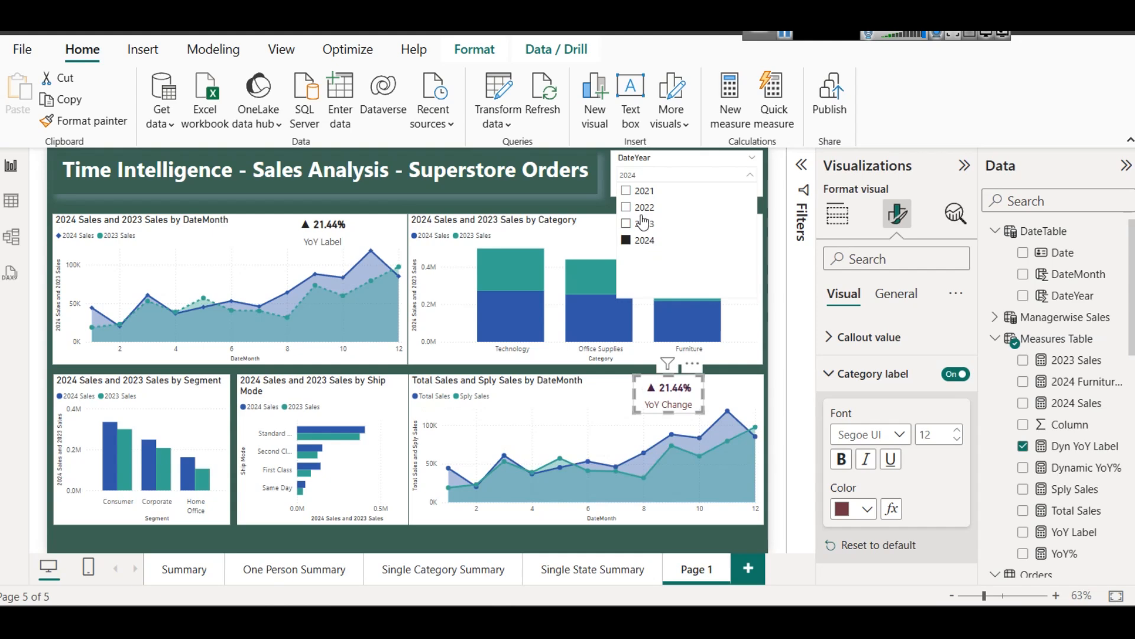
pyautogui.click(644, 207)
pyautogui.click(641, 243)
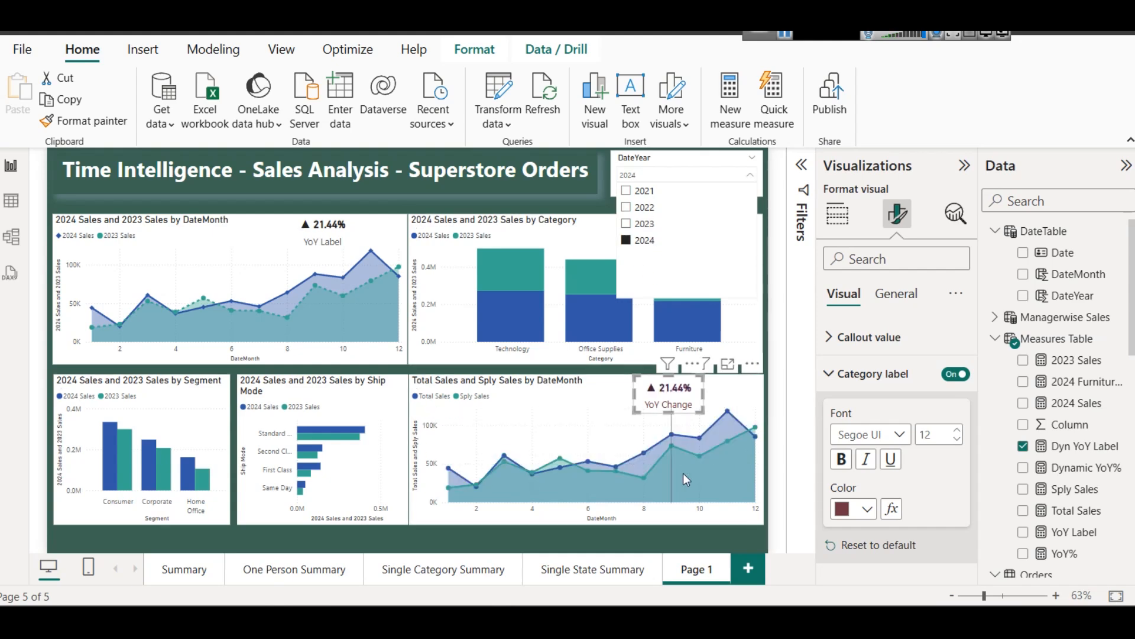
pyautogui.click(668, 545)
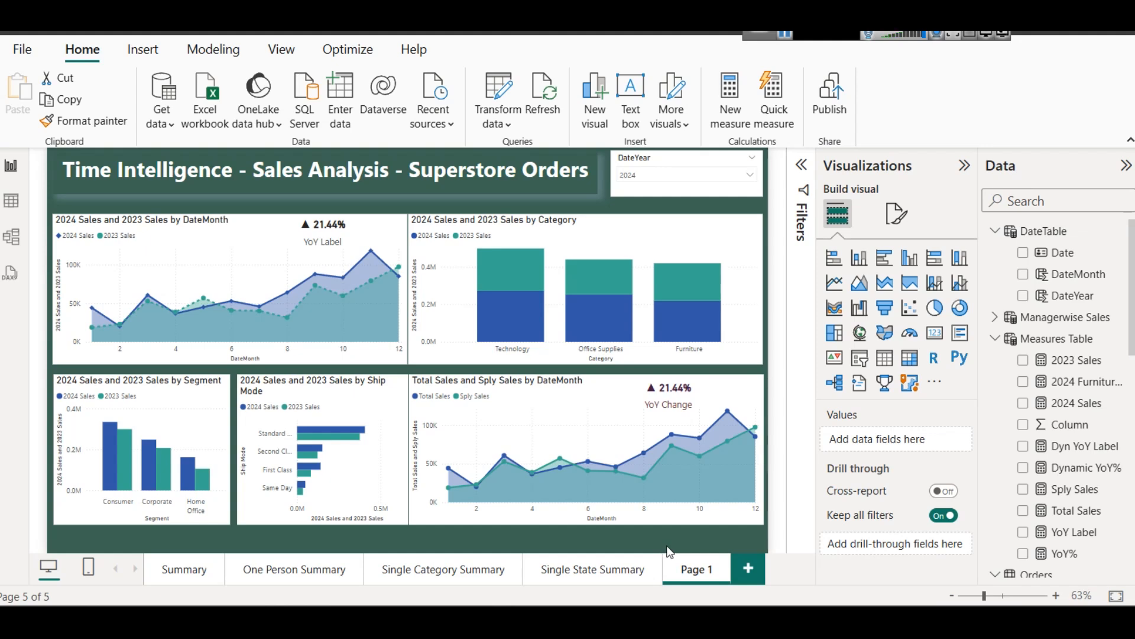
# Filter DateYear by 2023 and finally 2022 to compare the YoY Change card with the YoY Label card.
pyautogui.click(679, 179)
pyautogui.click(634, 223)
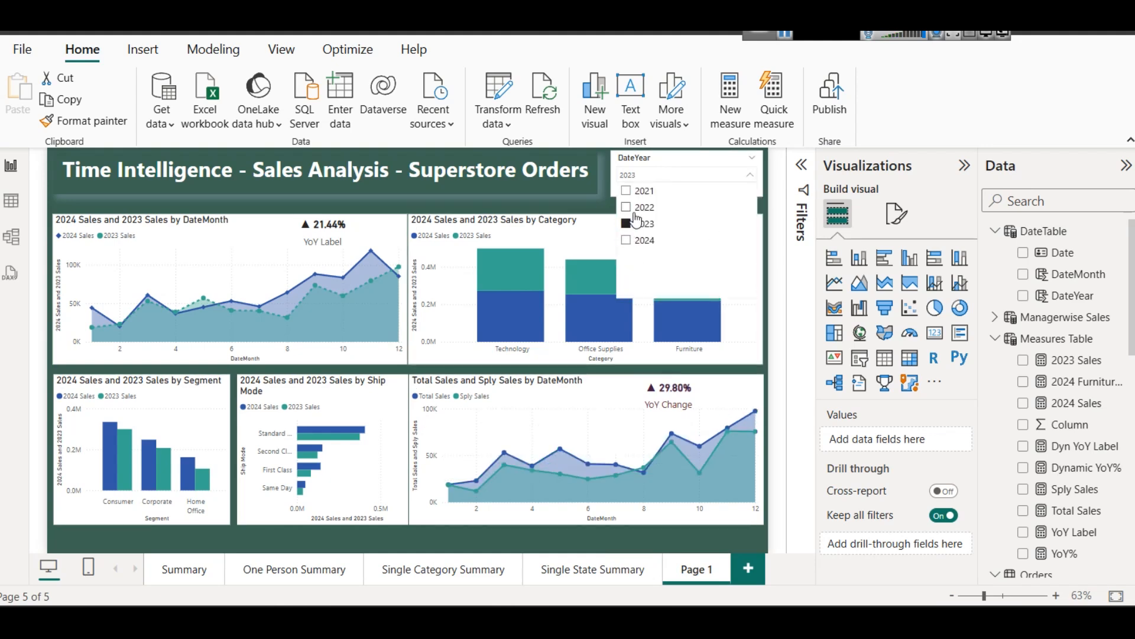
pyautogui.click(635, 211)
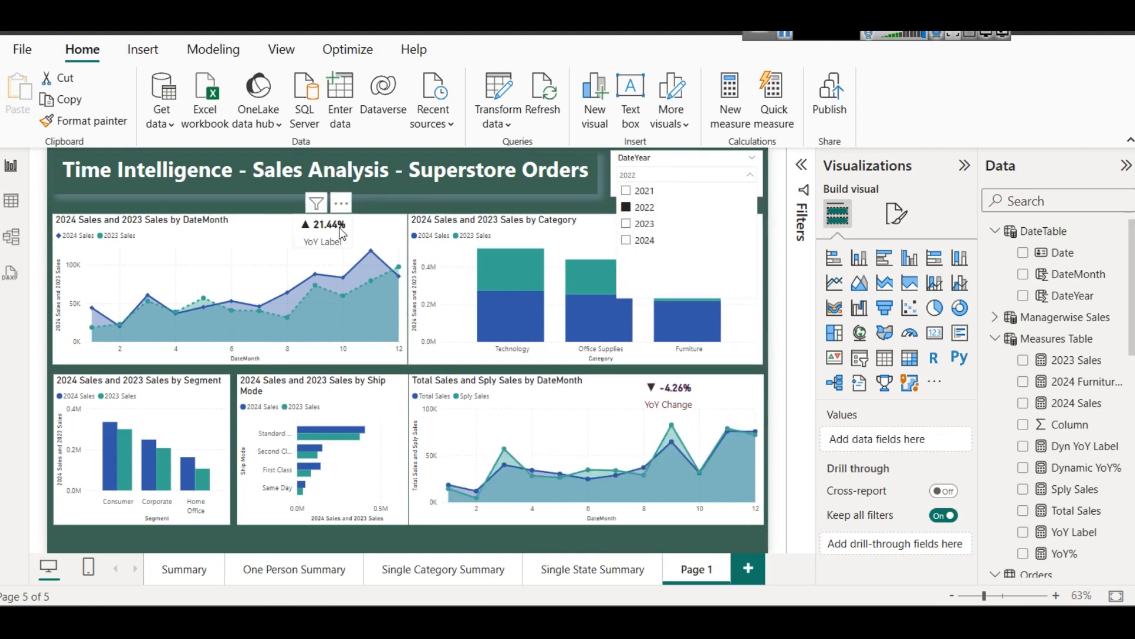
# Examine the 2024 and 2023 Sales by DateMonth chart and the formulas of its 2023 Sales and 2024 Sales measures.
pyautogui.click(258, 251)
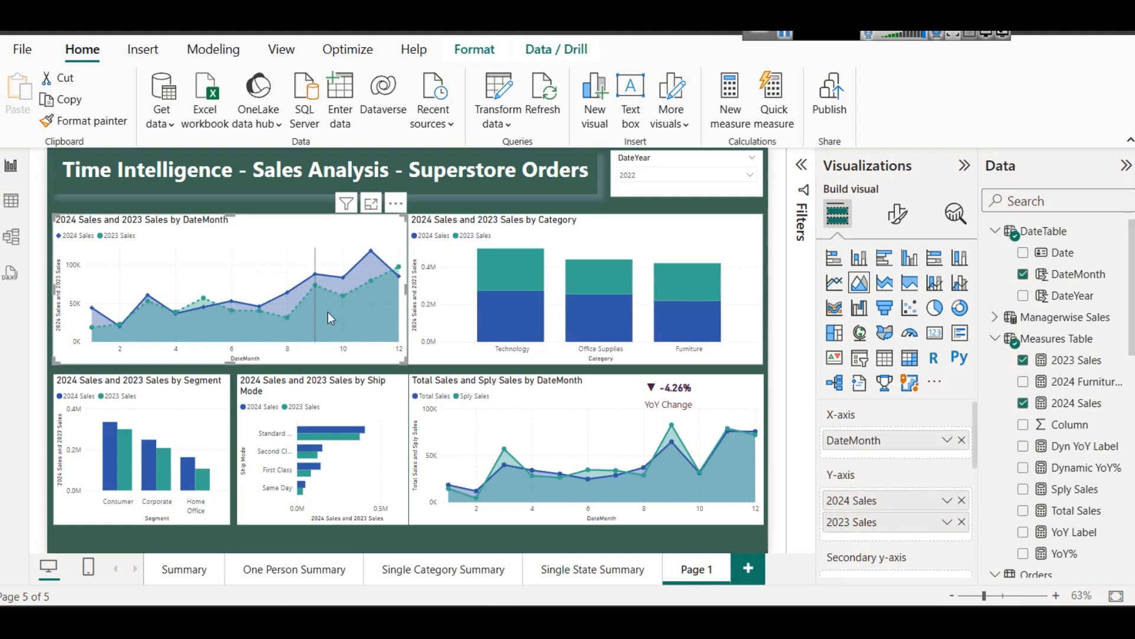
pyautogui.click(351, 538)
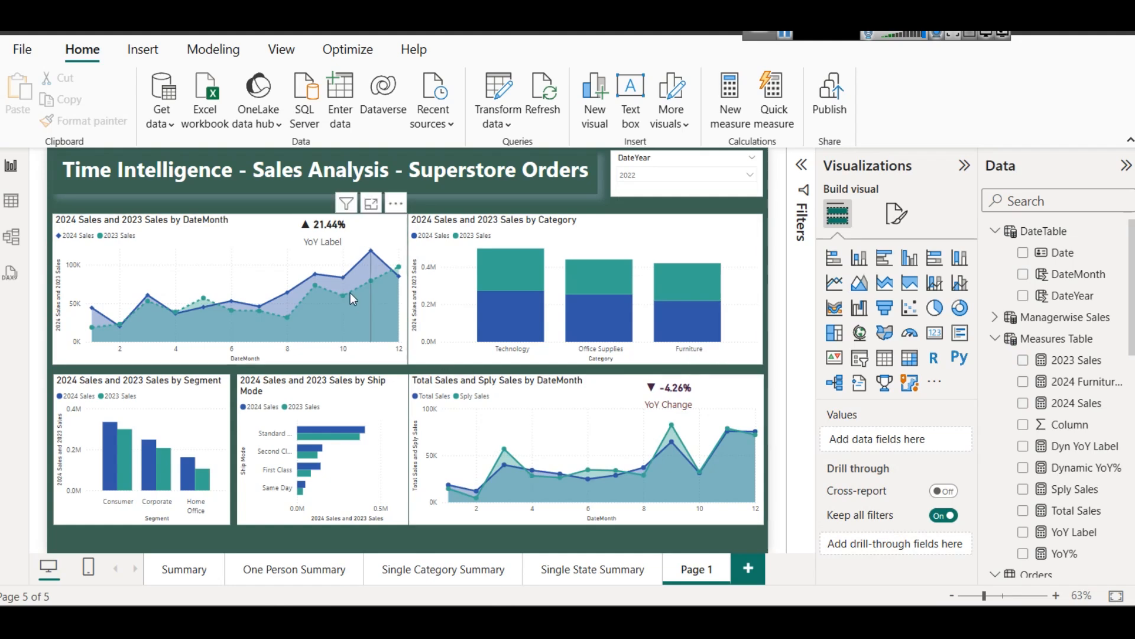
pyautogui.click(380, 236)
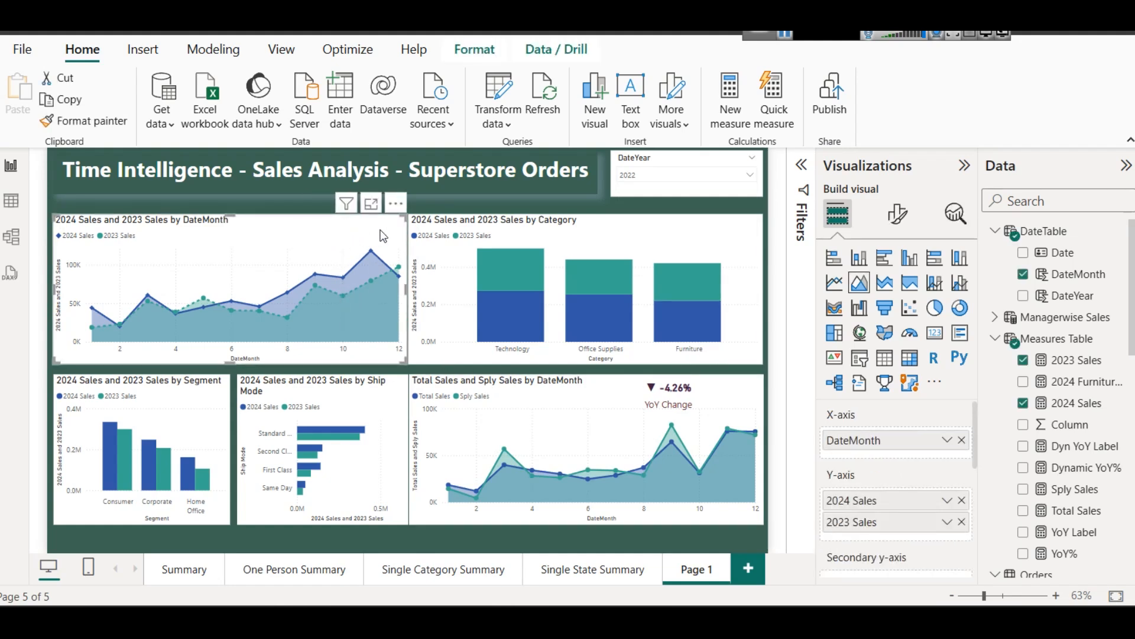
pyautogui.click(1070, 360)
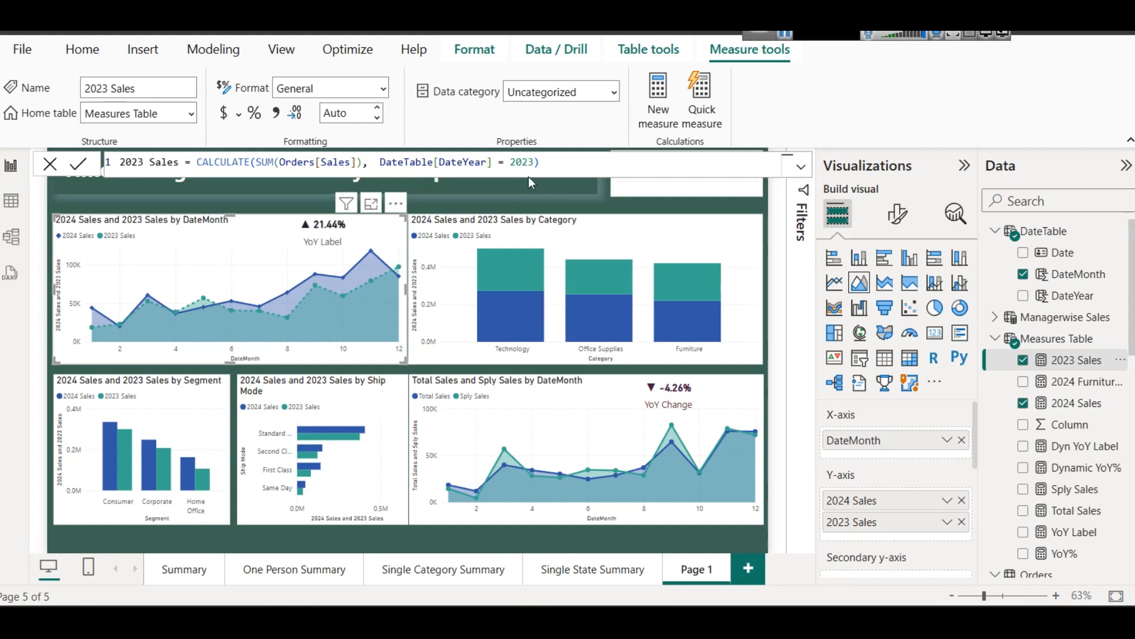
pyautogui.click(1078, 403)
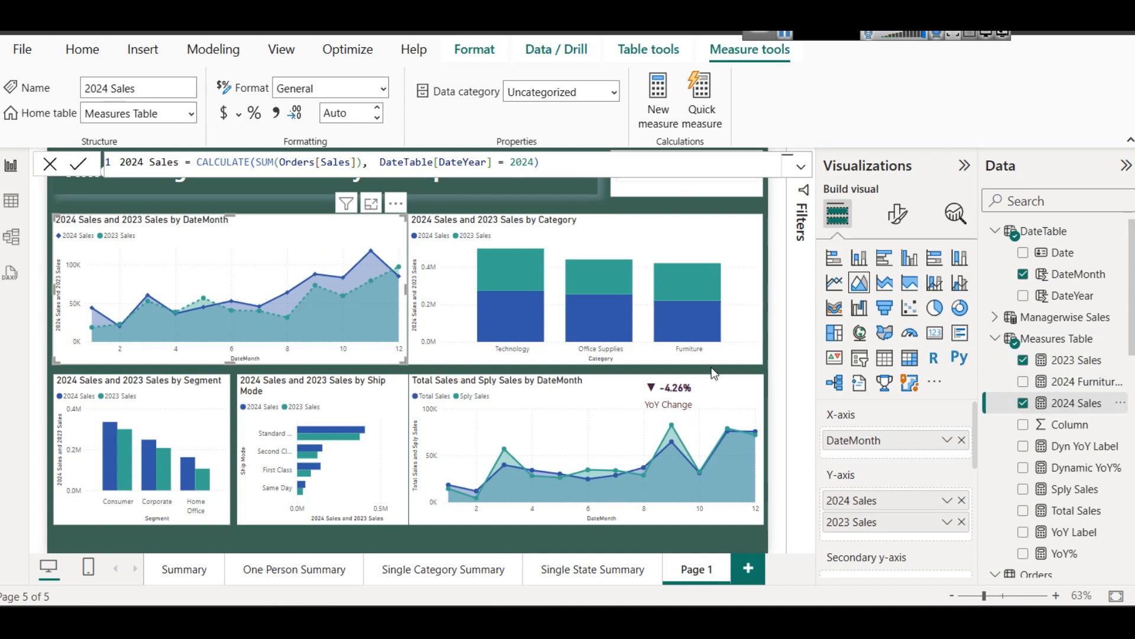
# Examine the Total Sales and Sply Sales formulas behind the Total Sales and Sply Sales by DateMonth chart.
pyautogui.click(752, 388)
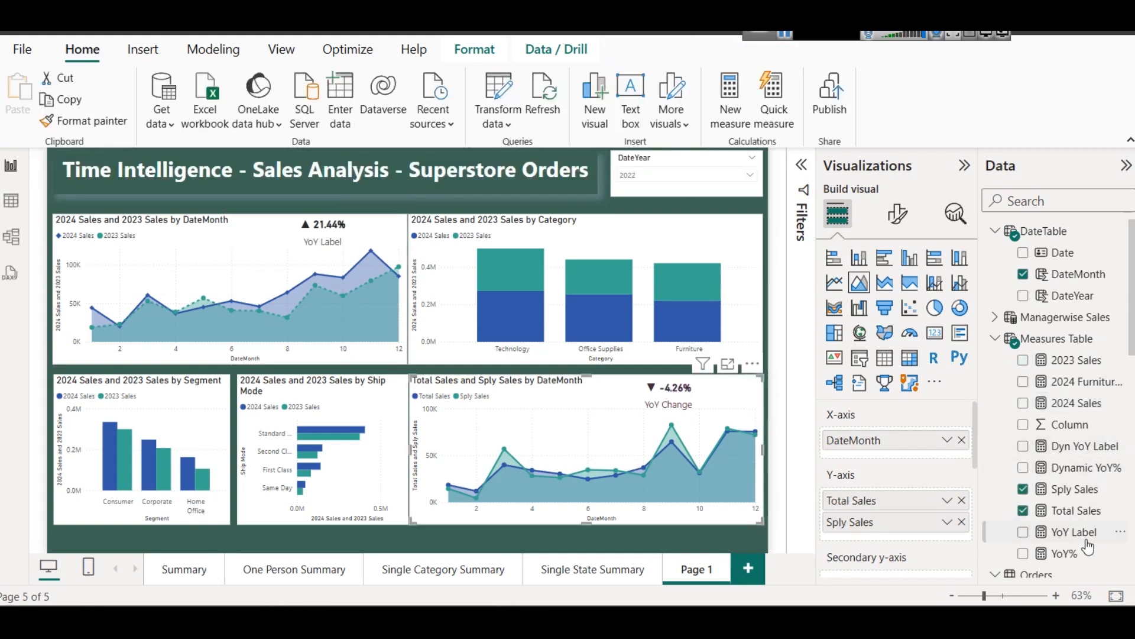
pyautogui.click(1076, 510)
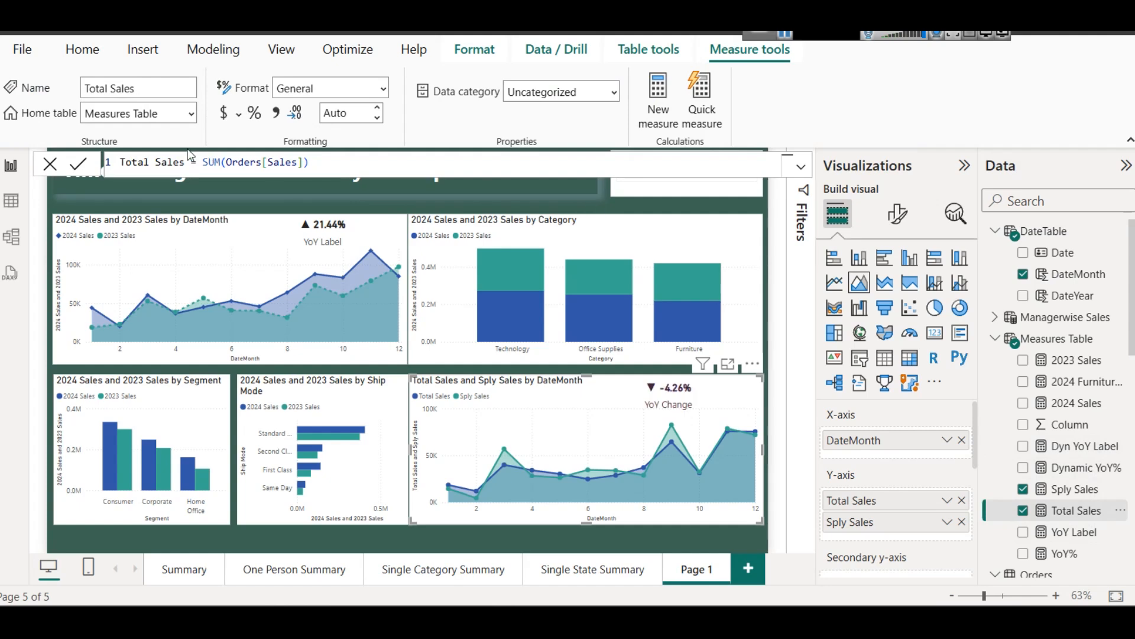
pyautogui.click(1075, 489)
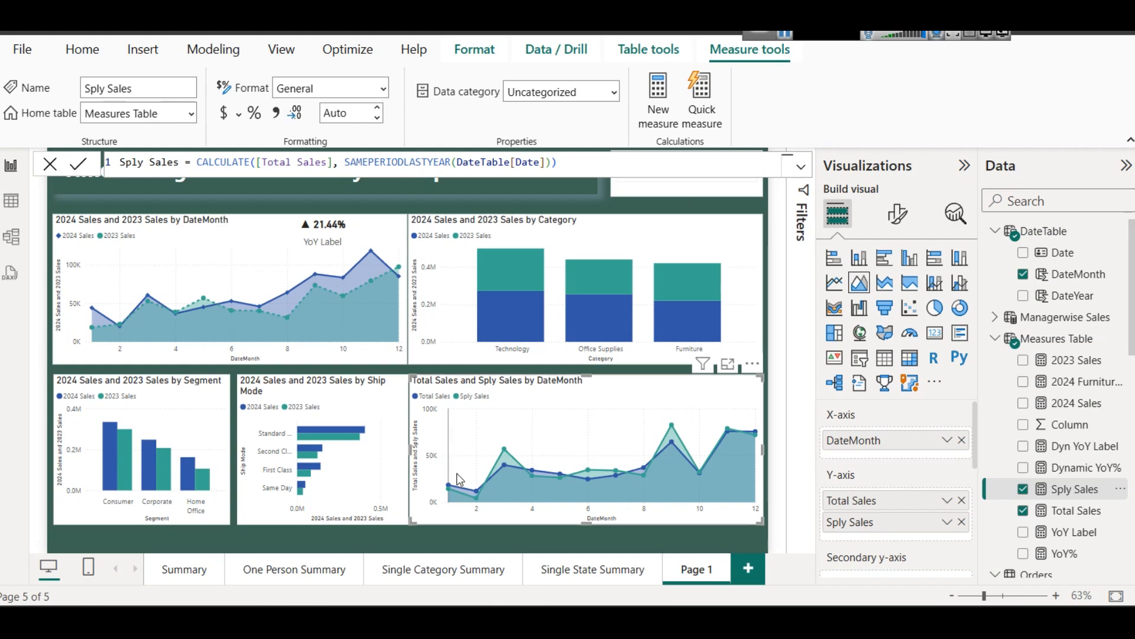
# Narrow the 2024 and 2023 Sales by Category chart to about half its width, freeing space beside it.
pyautogui.click(757, 282)
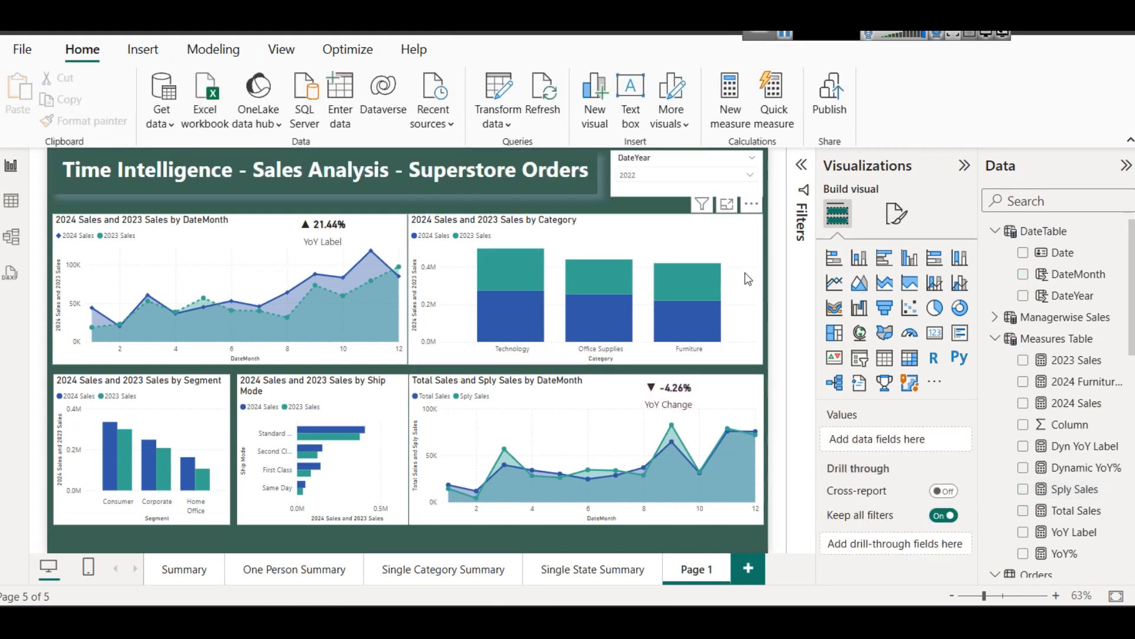
pyautogui.moveTo(758, 286); pyautogui.dragTo(597, 286)
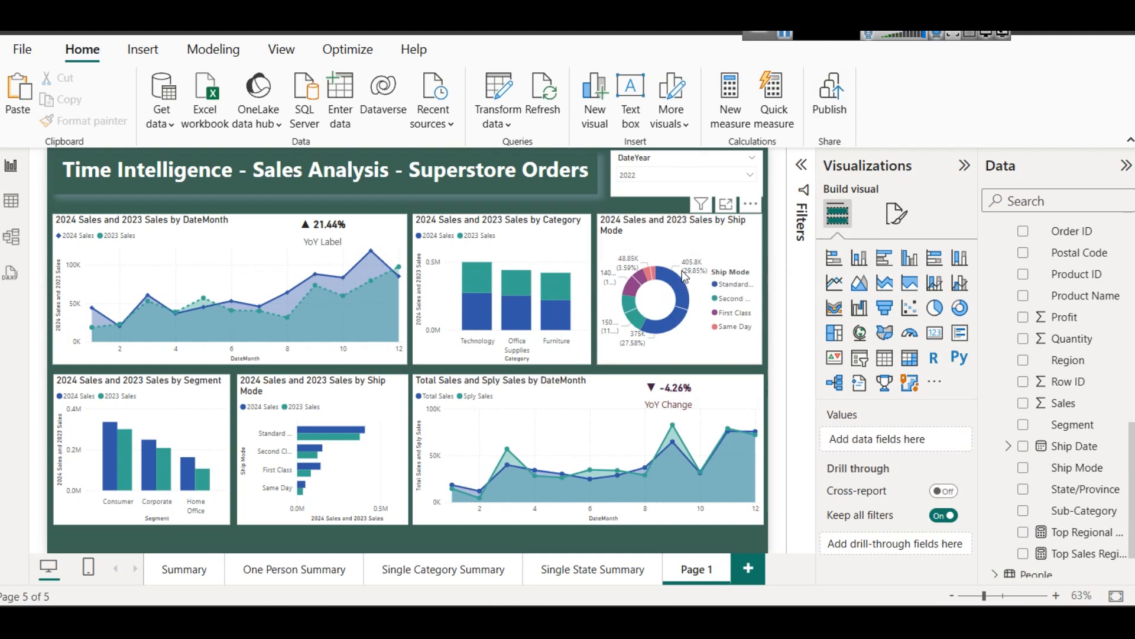
pyautogui.moveTo(684, 275)
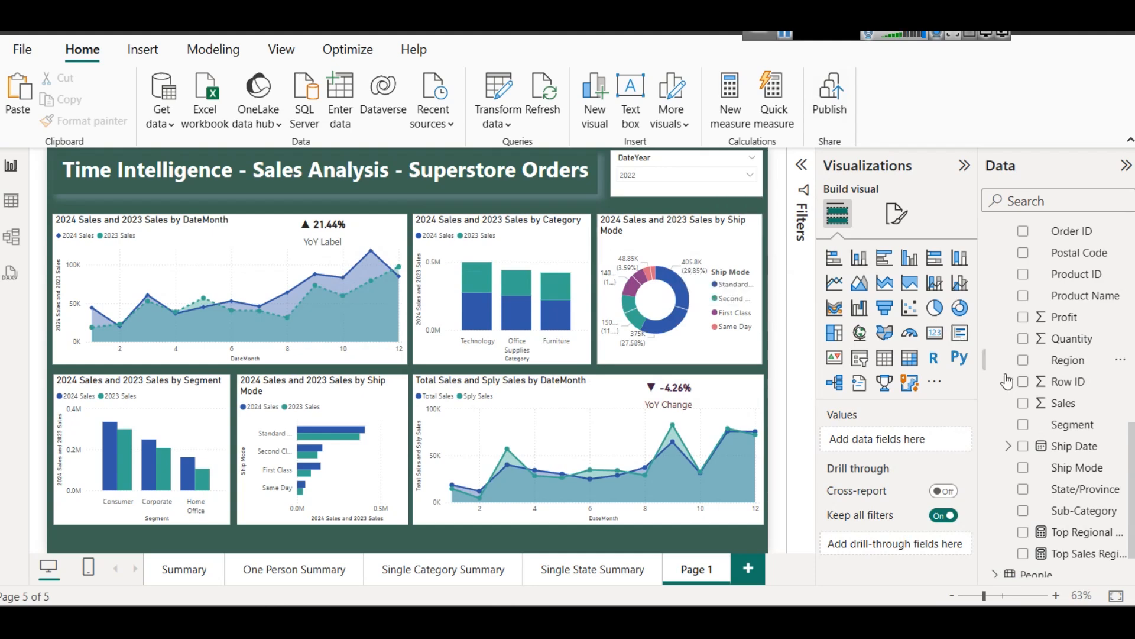
# Examine the formula of the YoY% measure in the Measures Table.
pyautogui.scroll(-1, 1085, 444)
pyautogui.scroll(5, 1085, 444)
pyautogui.scroll(4, 1085, 441)
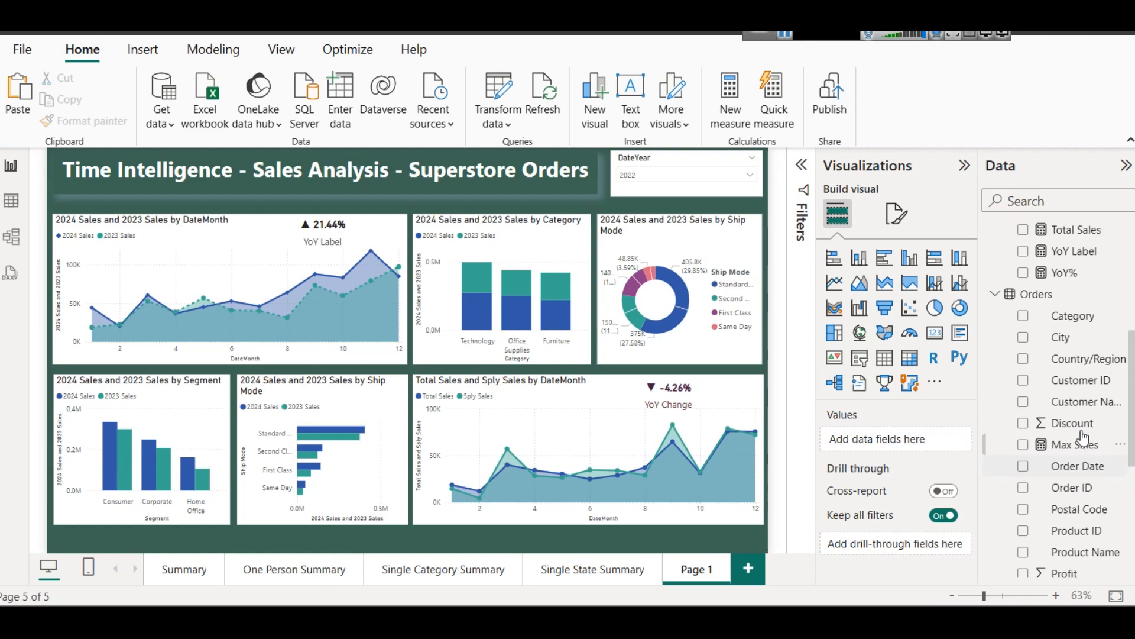
pyautogui.click(1070, 288)
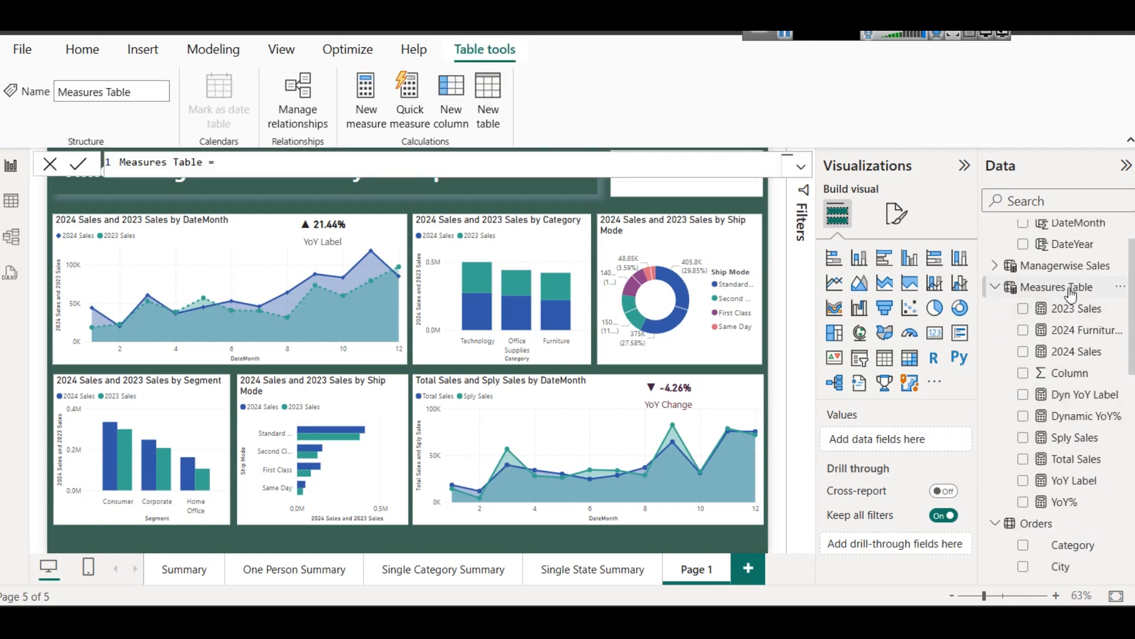
pyautogui.click(1079, 504)
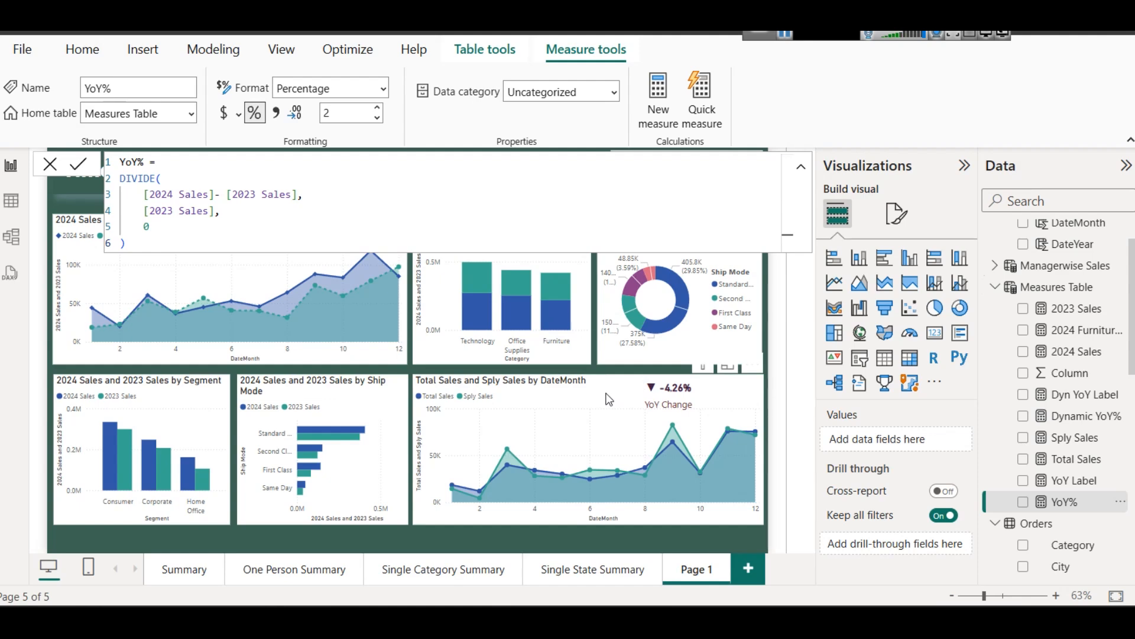
pyautogui.click(587, 368)
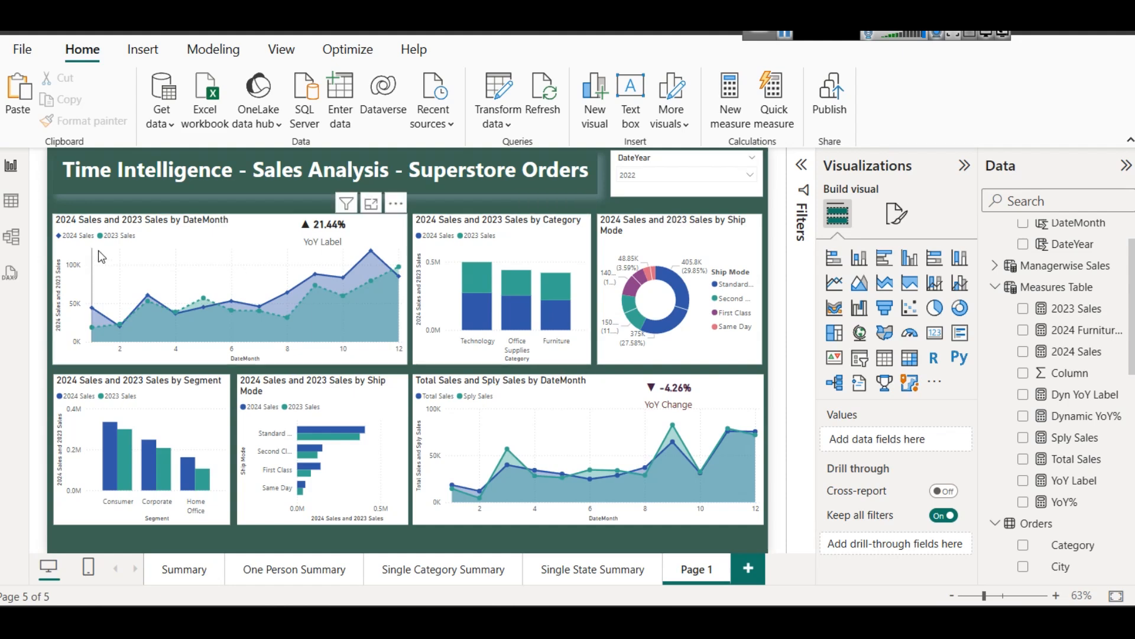
# Review the Orders table's data, including its Order ID, City, State/Province and Product Name columns, and return to the report page.
pyautogui.click(11, 201)
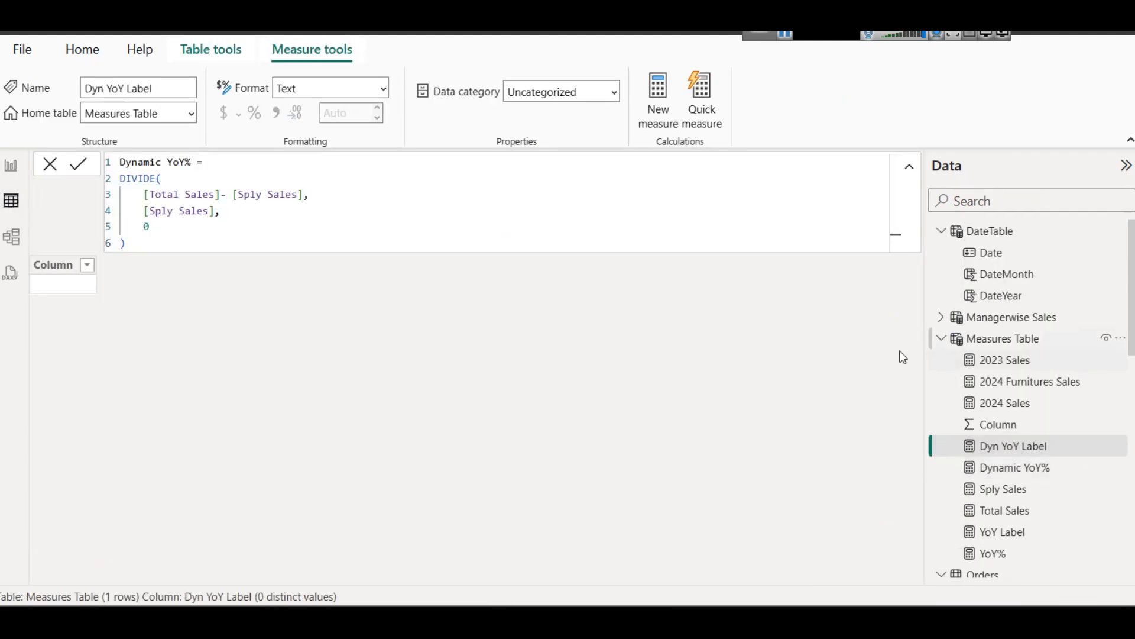
pyautogui.scroll(-5, 1026, 378)
pyautogui.scroll(3, 1028, 365)
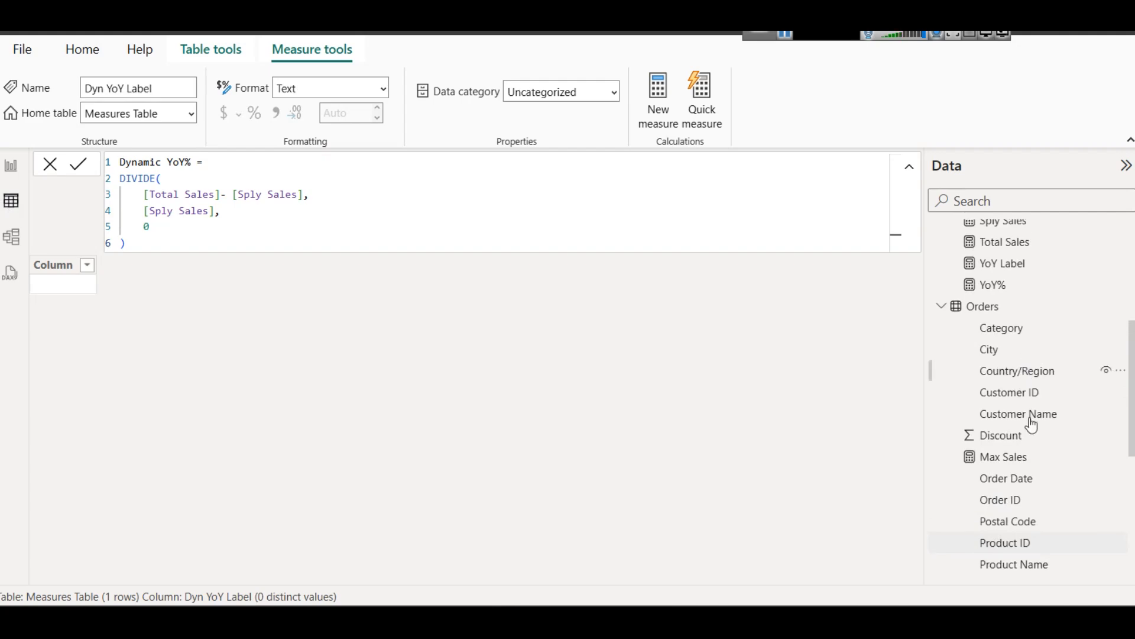
pyautogui.click(1009, 502)
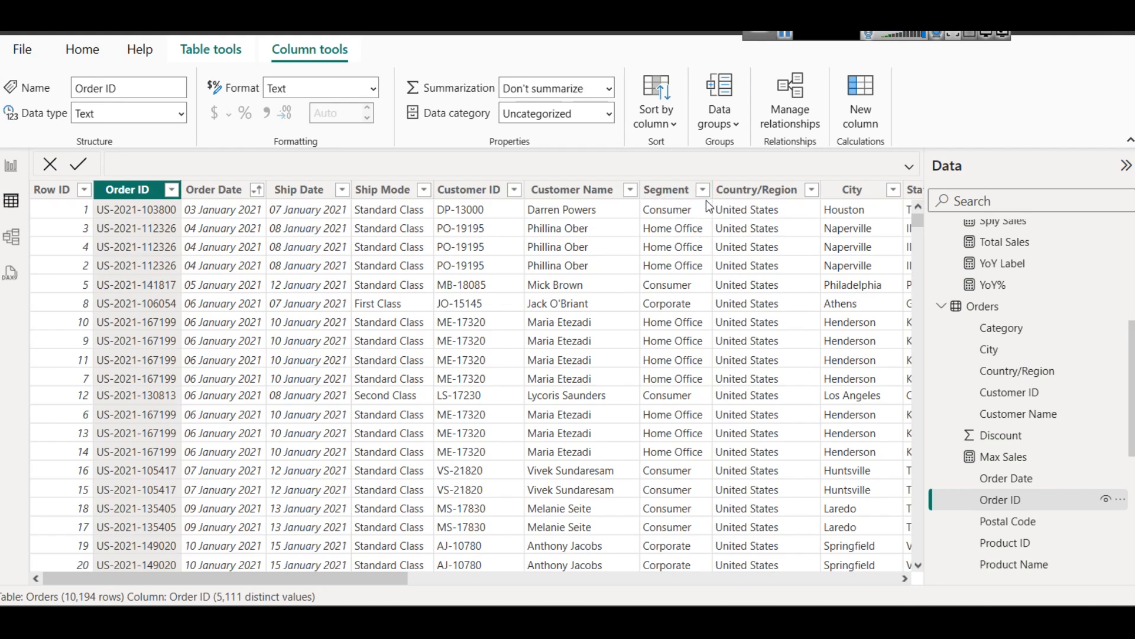
pyautogui.click(852, 190)
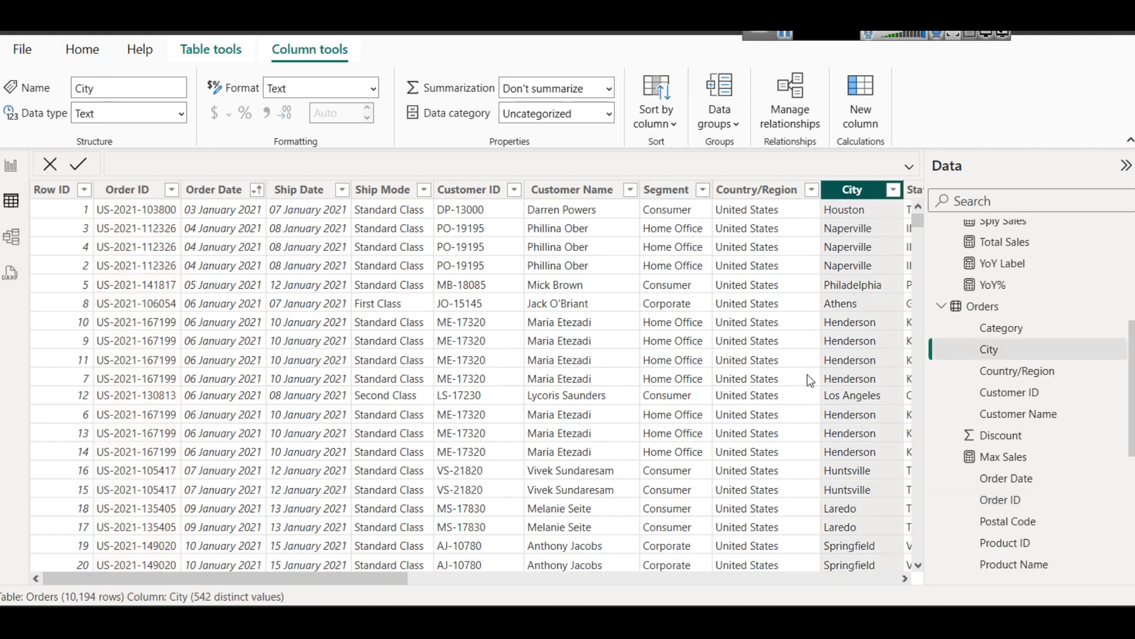
pyautogui.moveTo(354, 576); pyautogui.dragTo(446, 576)
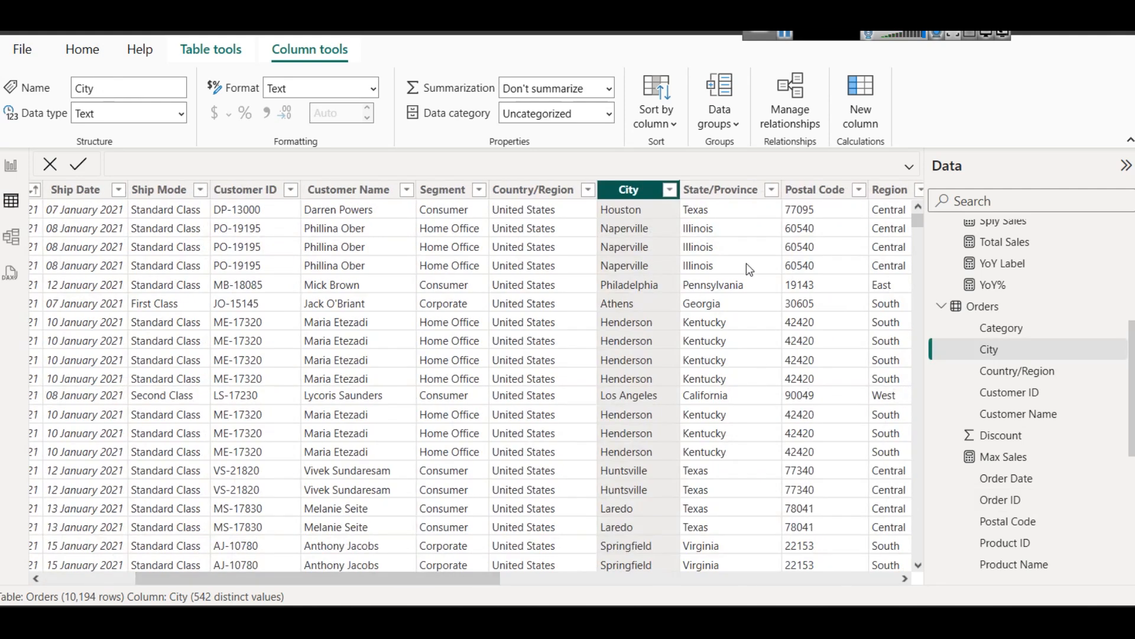
pyautogui.click(742, 191)
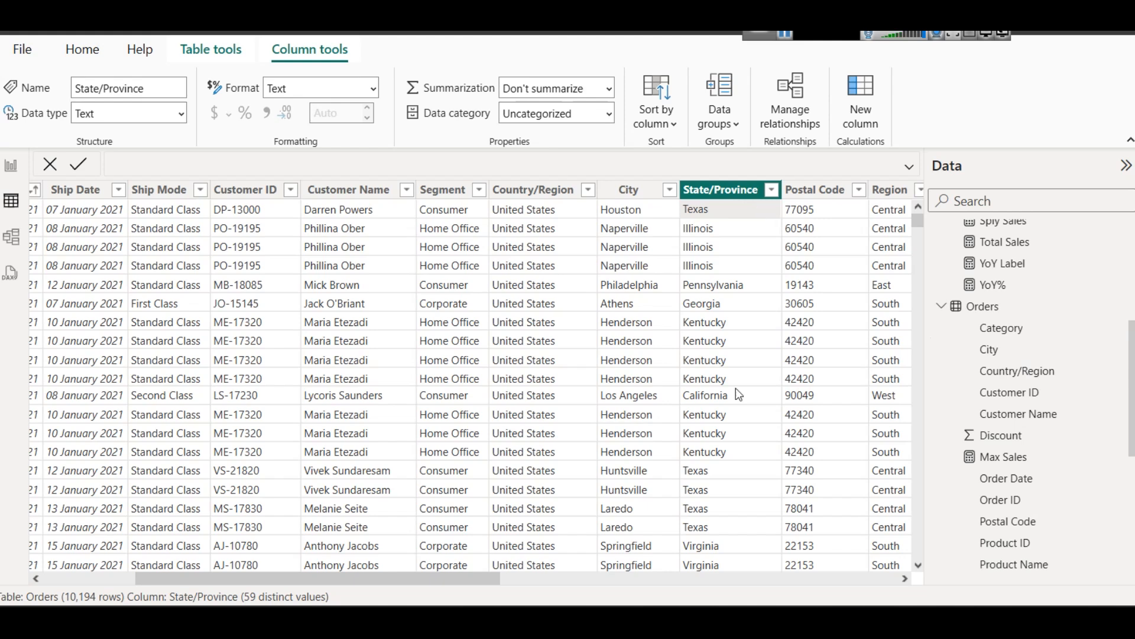
pyautogui.click(846, 576)
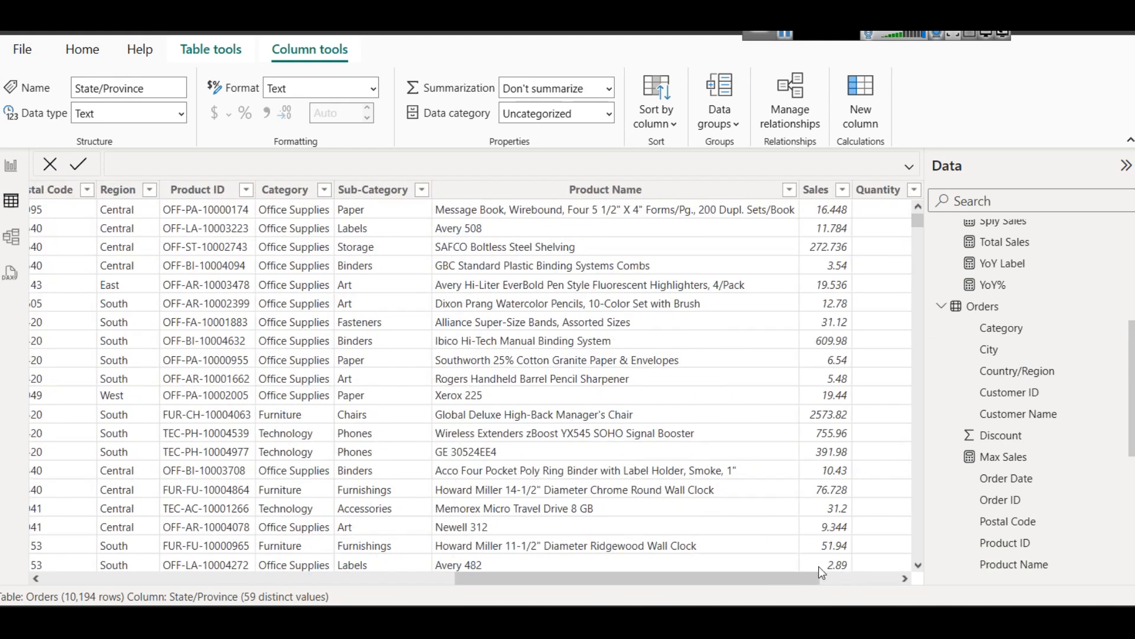
pyautogui.click(717, 563)
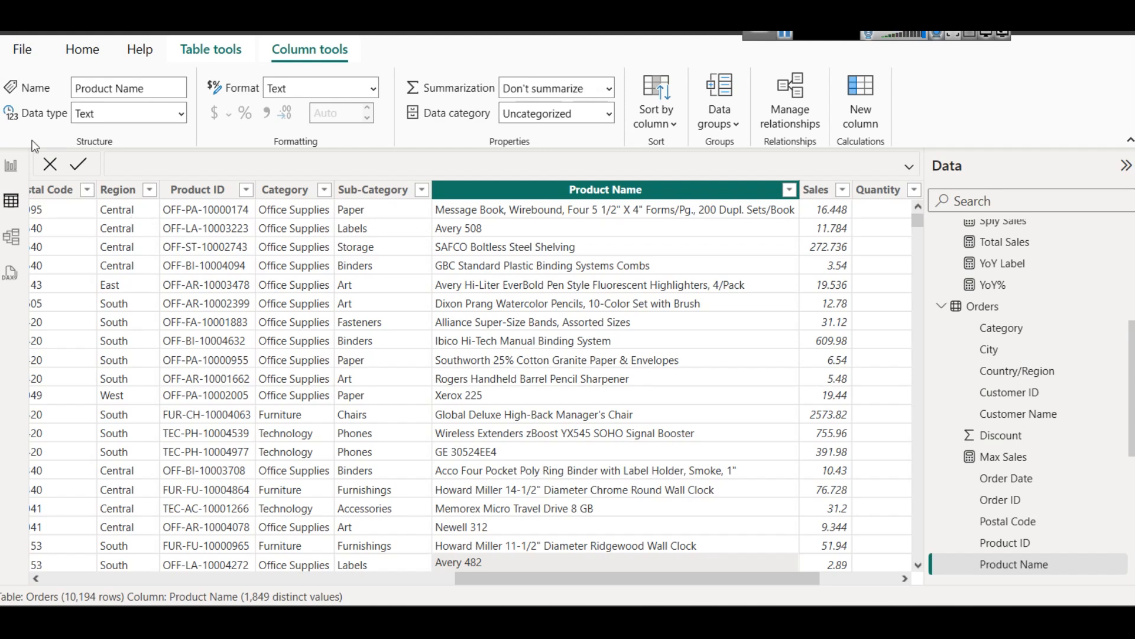
pyautogui.click(10, 165)
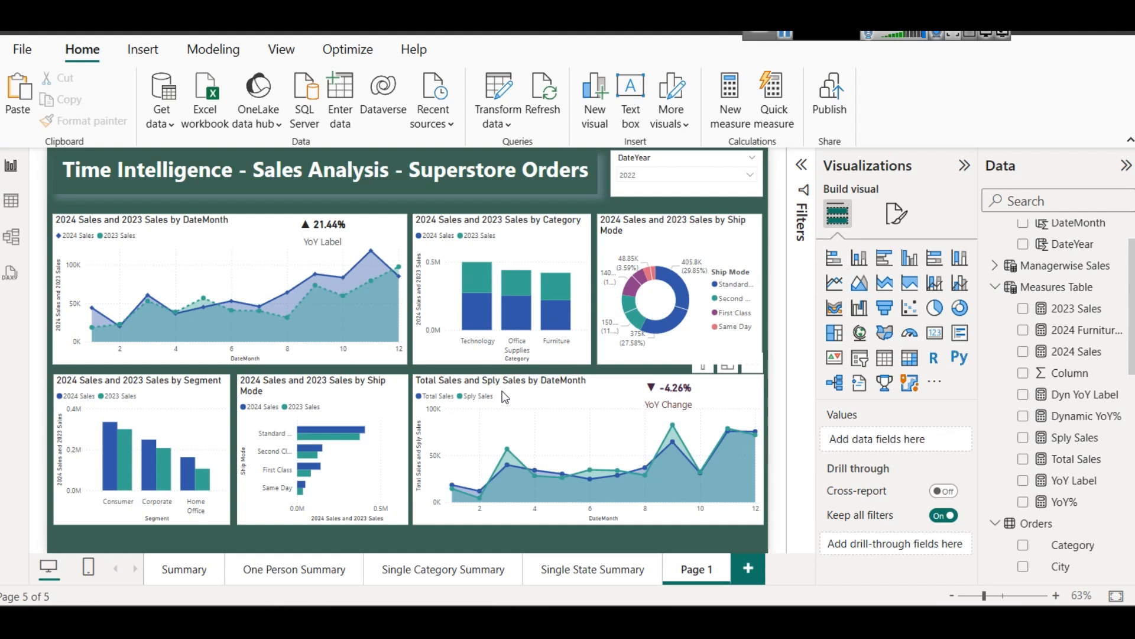
# Create a measure in the Measures Table defined as Today's Date = TODAY().
pyautogui.click(1045, 290)
pyautogui.rightClick(1044, 291)
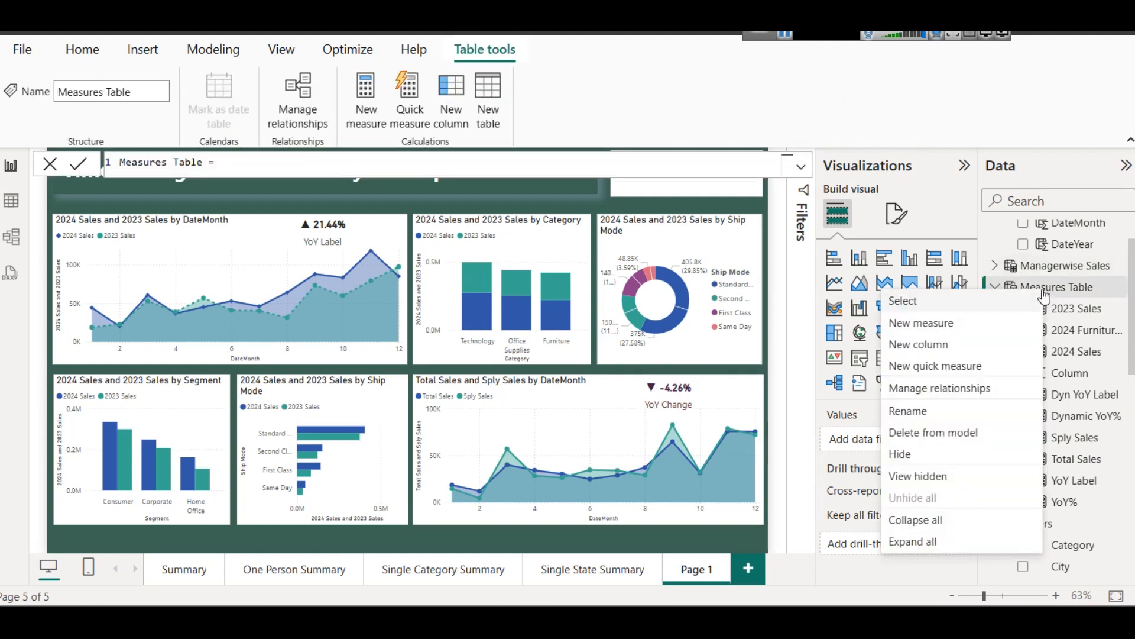
pyautogui.click(906, 323)
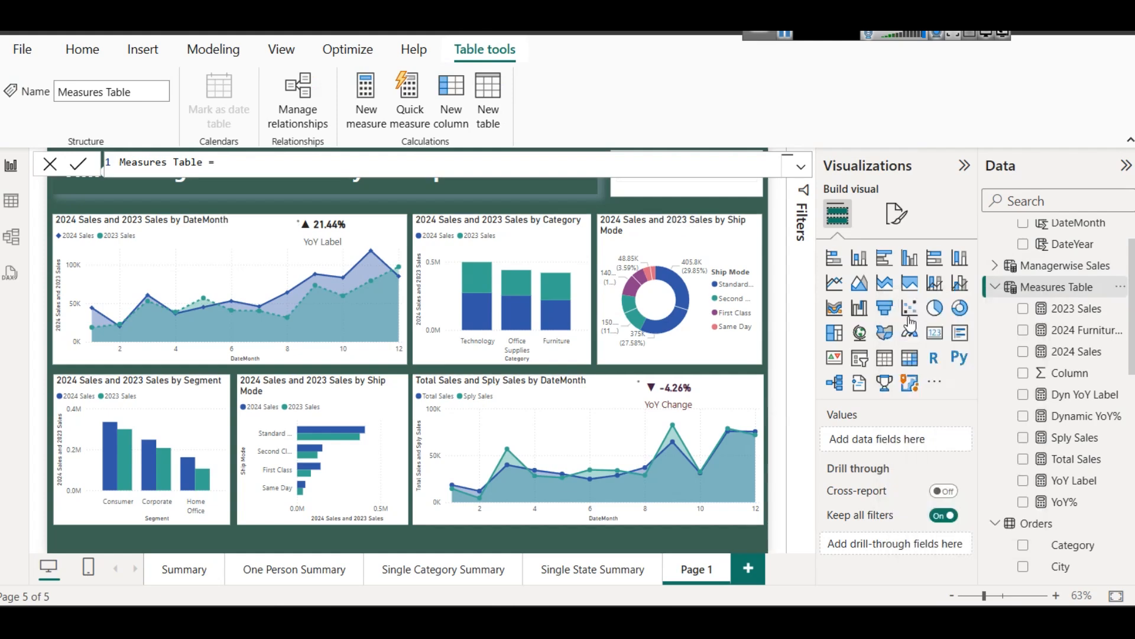
pyautogui.click(210, 161)
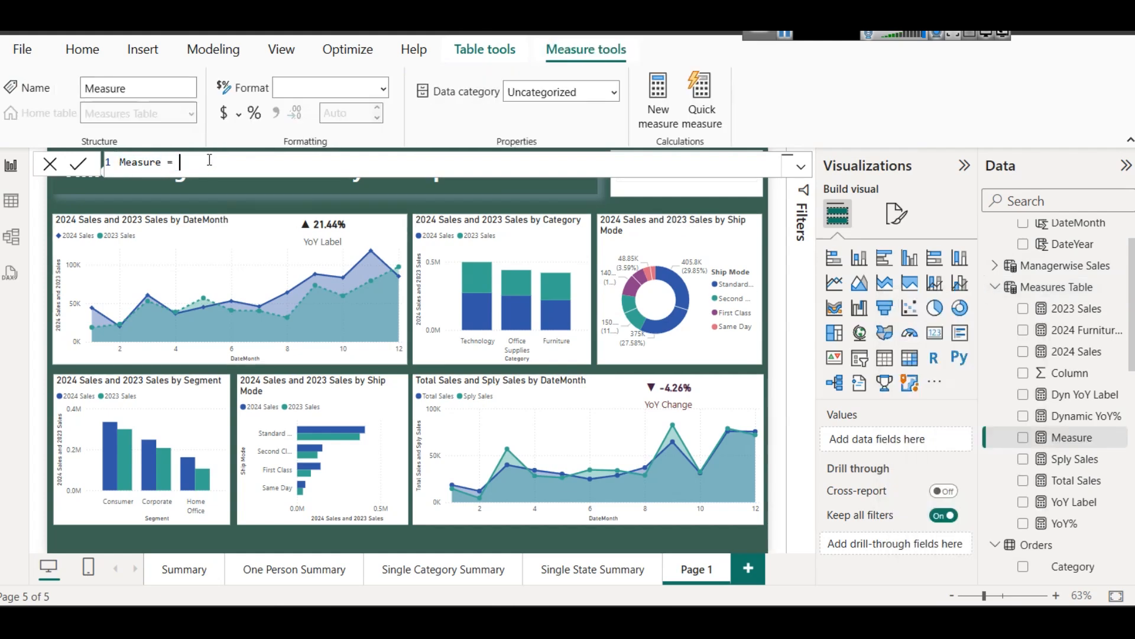
pyautogui.hotkey('ctrl', 'a')
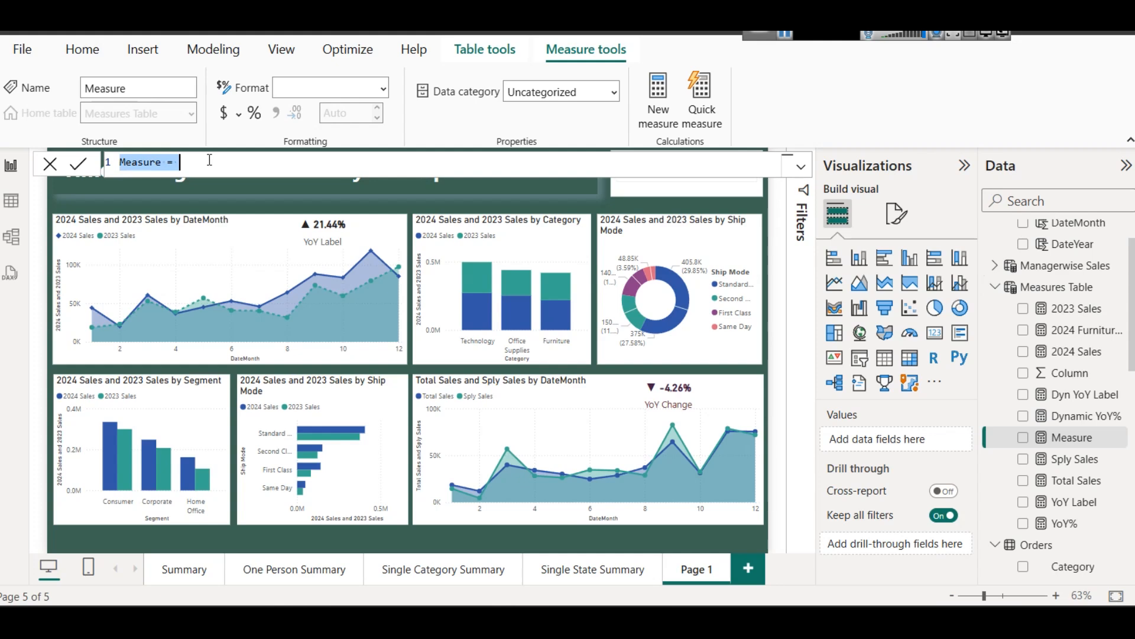
pyautogui.write('Today')
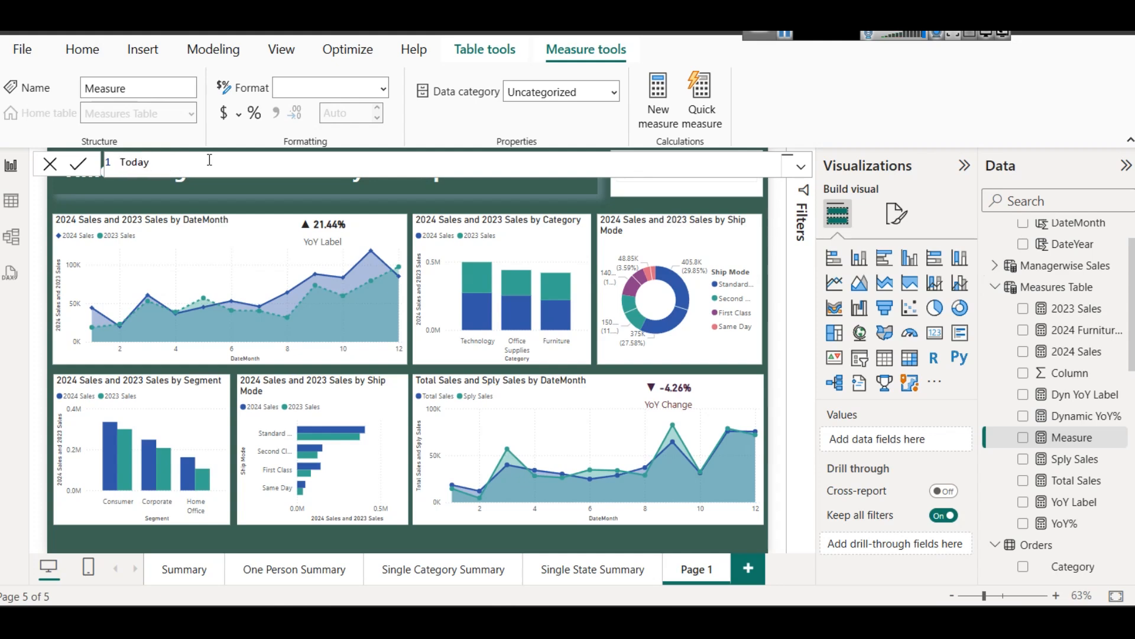
pyautogui.write("'s Date = TODAY()")
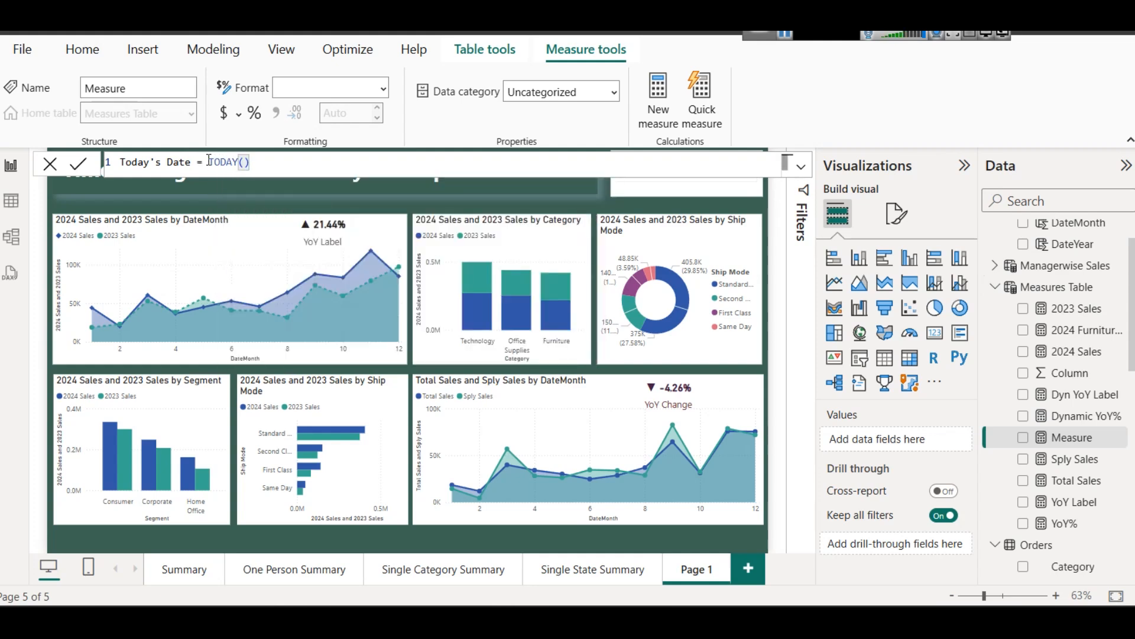
pyautogui.click(78, 164)
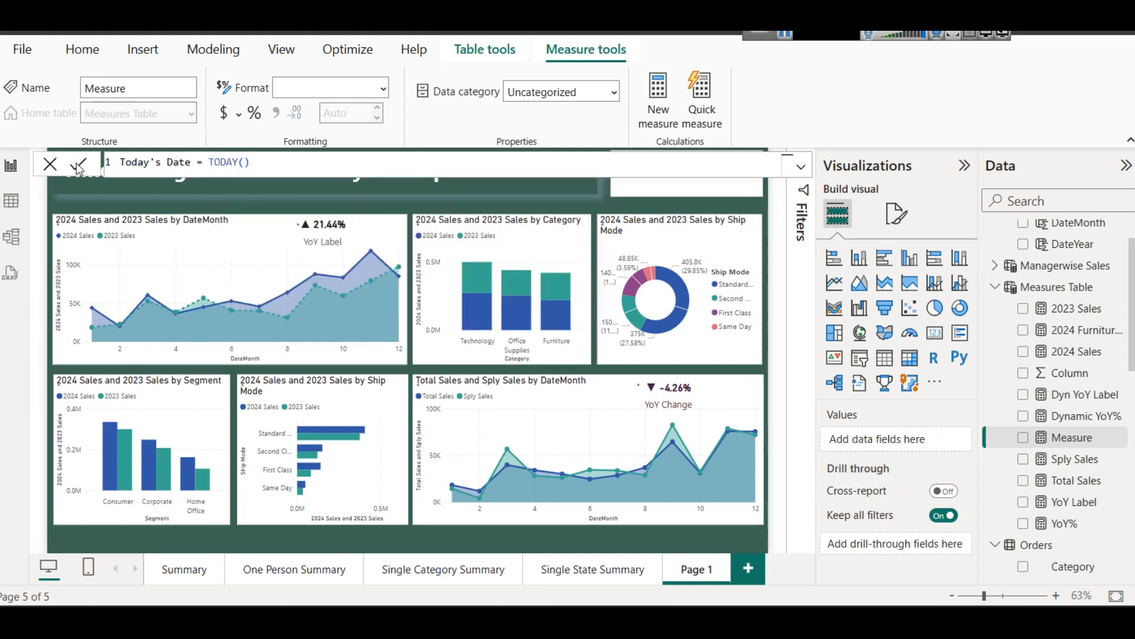
pyautogui.click(565, 553)
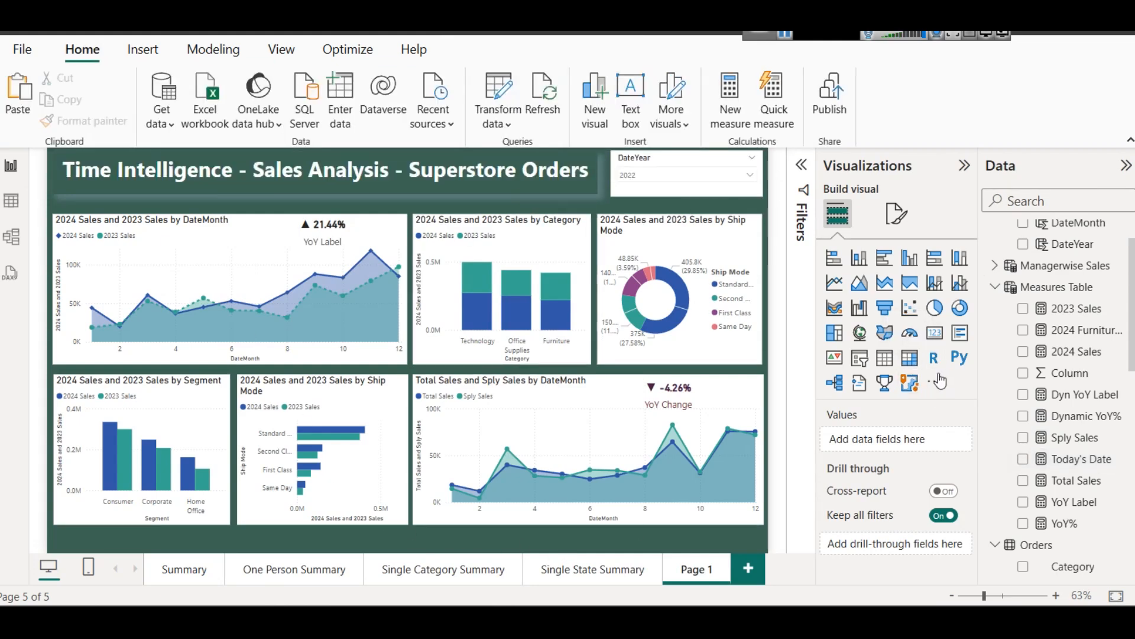
# Add a card showing Today's Date in the strip below the Total Sales and Sply Sales by DateMonth chart.
pyautogui.click(935, 332)
pyautogui.moveTo(184, 279); pyautogui.dragTo(686, 532)
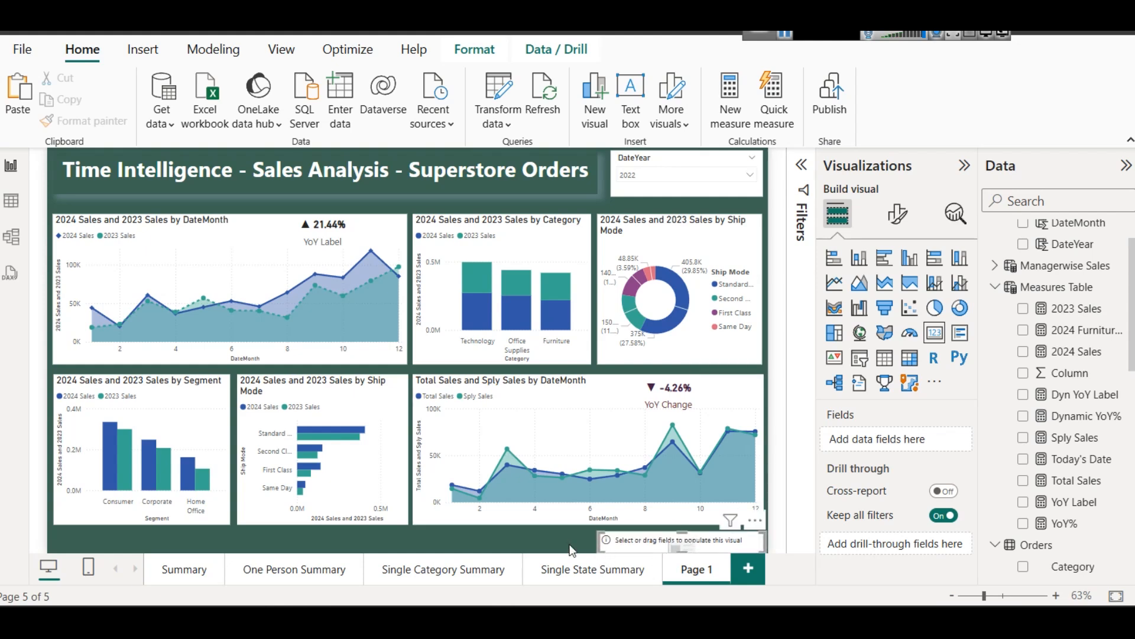
pyautogui.moveTo(599, 541); pyautogui.dragTo(461, 541)
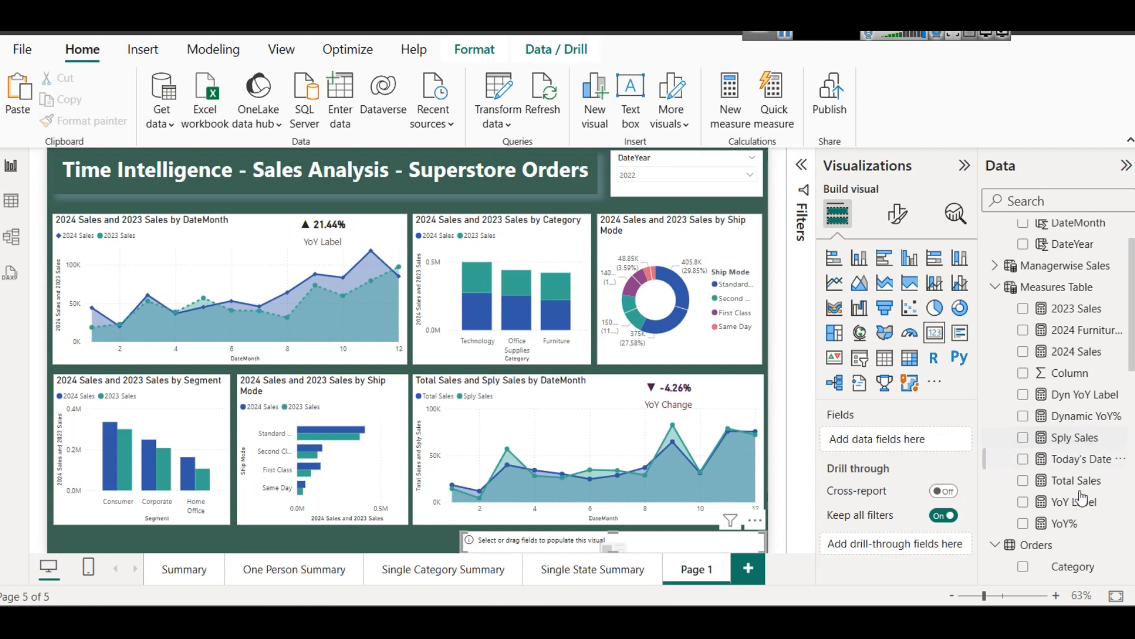
pyautogui.moveTo(1084, 463); pyautogui.dragTo(702, 548)
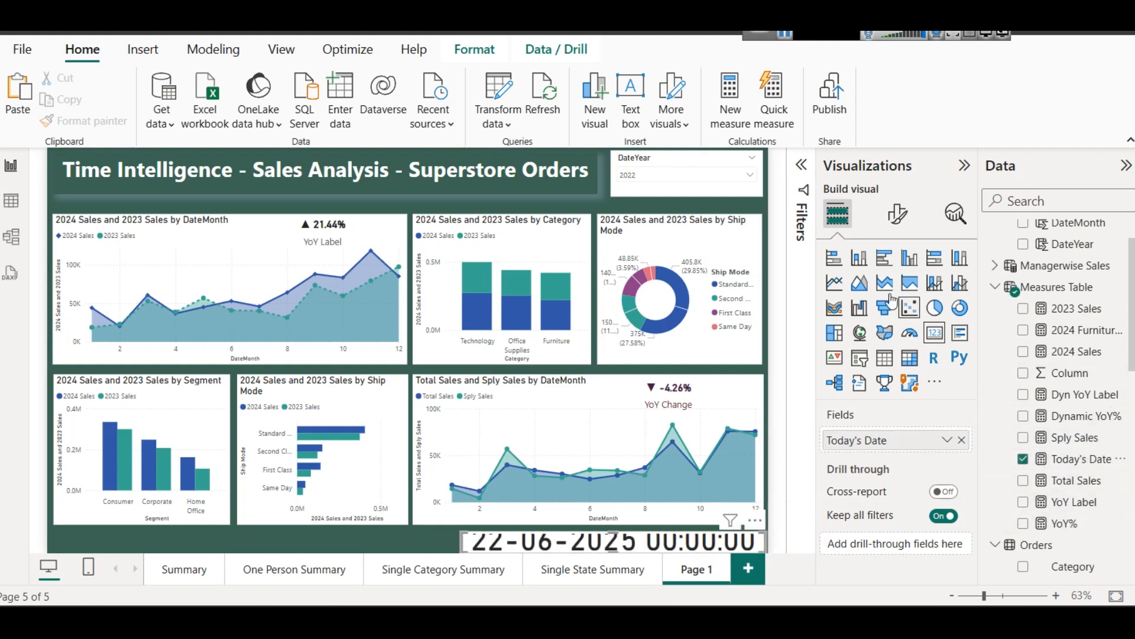
# Reduce the callout value font size of the Today's Date card to 26.
pyautogui.click(897, 213)
pyautogui.click(894, 335)
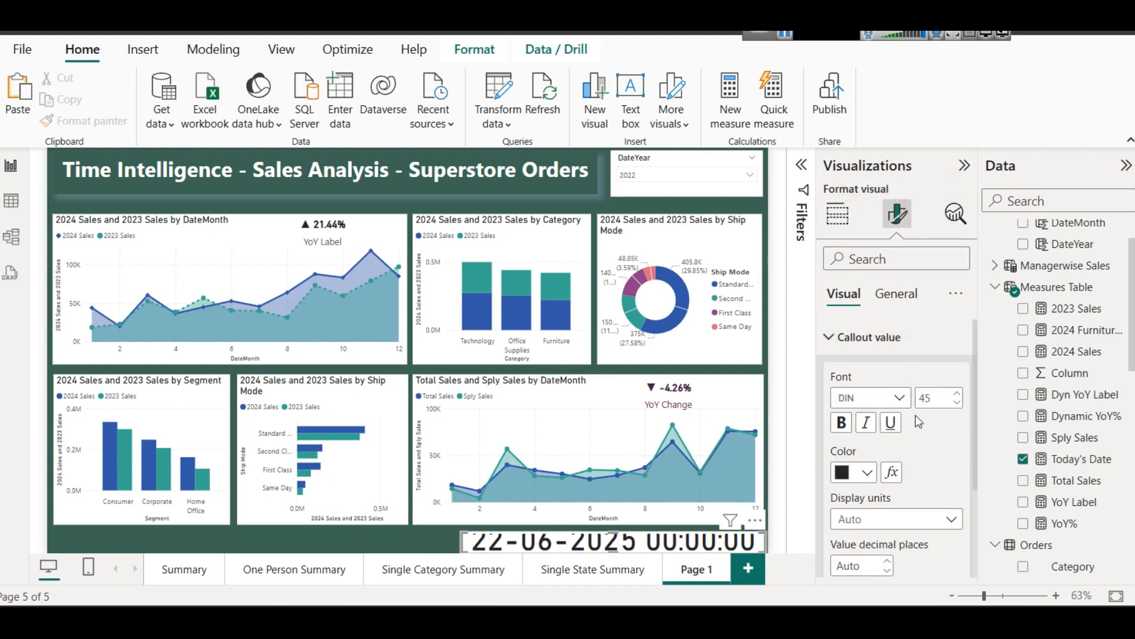
pyautogui.click(956, 404)
pyautogui.click(956, 405)
pyautogui.click(956, 405)
pyautogui.click(956, 404)
pyautogui.click(956, 404)
pyautogui.click(956, 404)
pyautogui.click(956, 405)
pyautogui.click(956, 404)
pyautogui.click(956, 404)
pyautogui.click(957, 405)
pyautogui.click(956, 405)
pyautogui.click(956, 405)
pyautogui.click(957, 404)
pyautogui.click(956, 405)
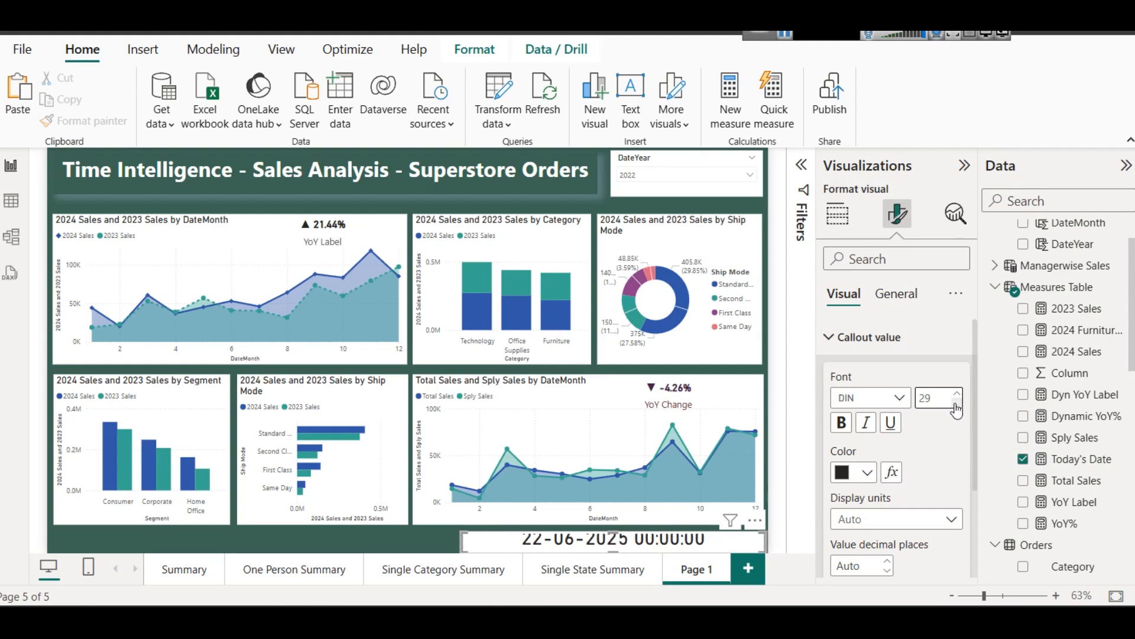
# Make the Today's Date card slightly taller and narrow it to fit its text beneath the right half of the DateMonth chart.
pyautogui.moveTo(614, 533); pyautogui.dragTo(612, 527)
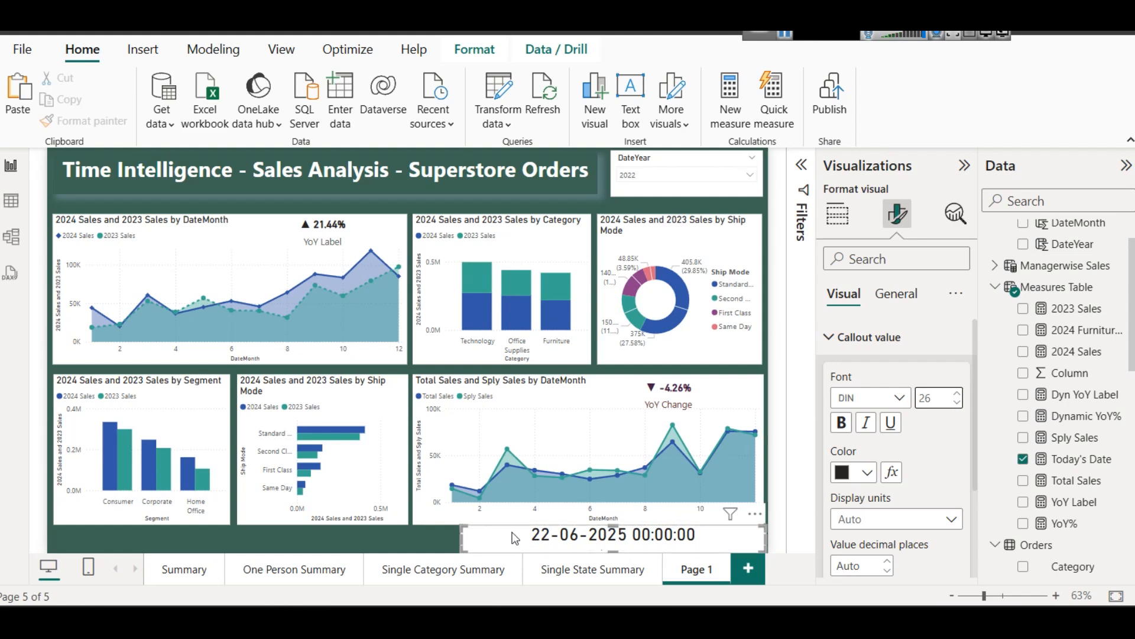
pyautogui.moveTo(619, 541)
pyautogui.mouseDown()
pyautogui.moveTo(617, 530)
pyautogui.moveTo(618, 552)
pyautogui.mouseUp()
pyautogui.click(441, 537)
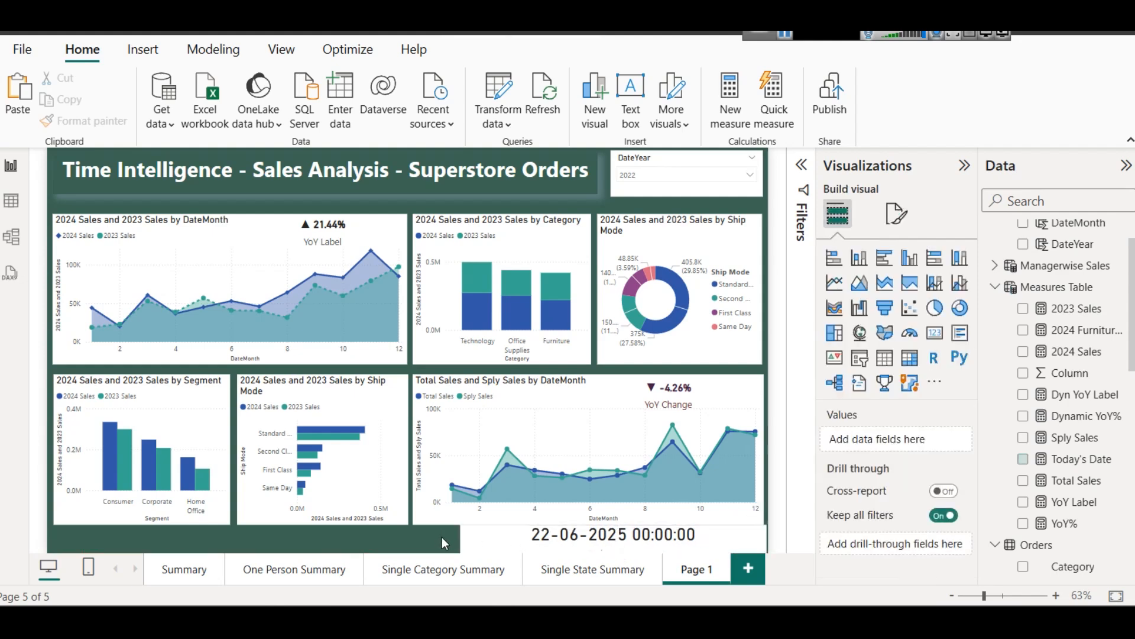
pyautogui.click(488, 549)
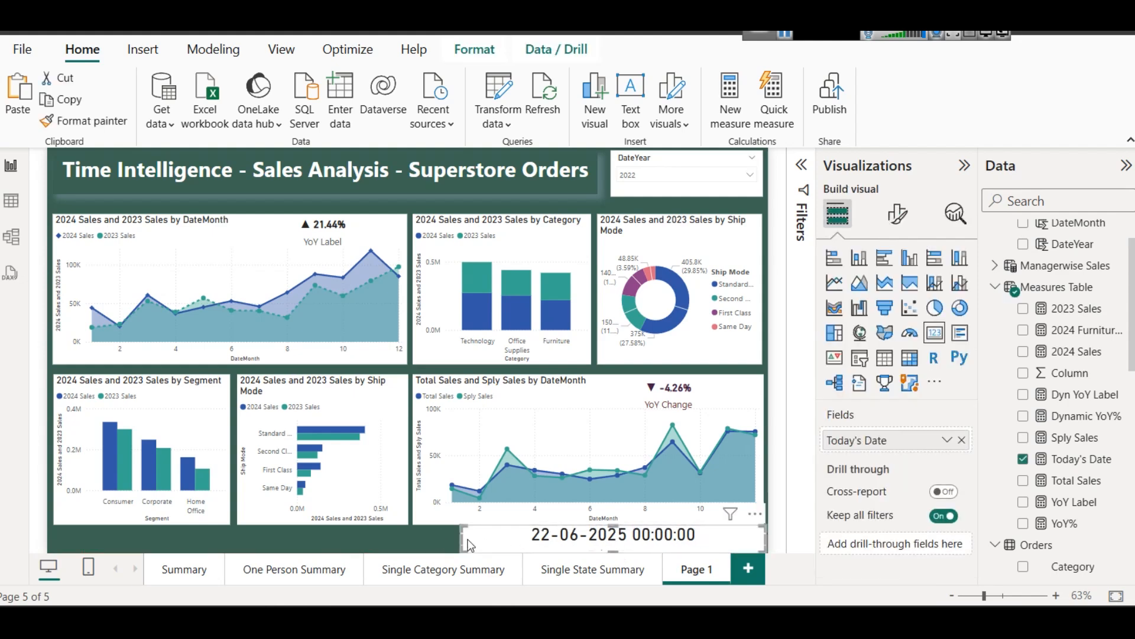
pyautogui.moveTo(460, 543); pyautogui.dragTo(577, 555)
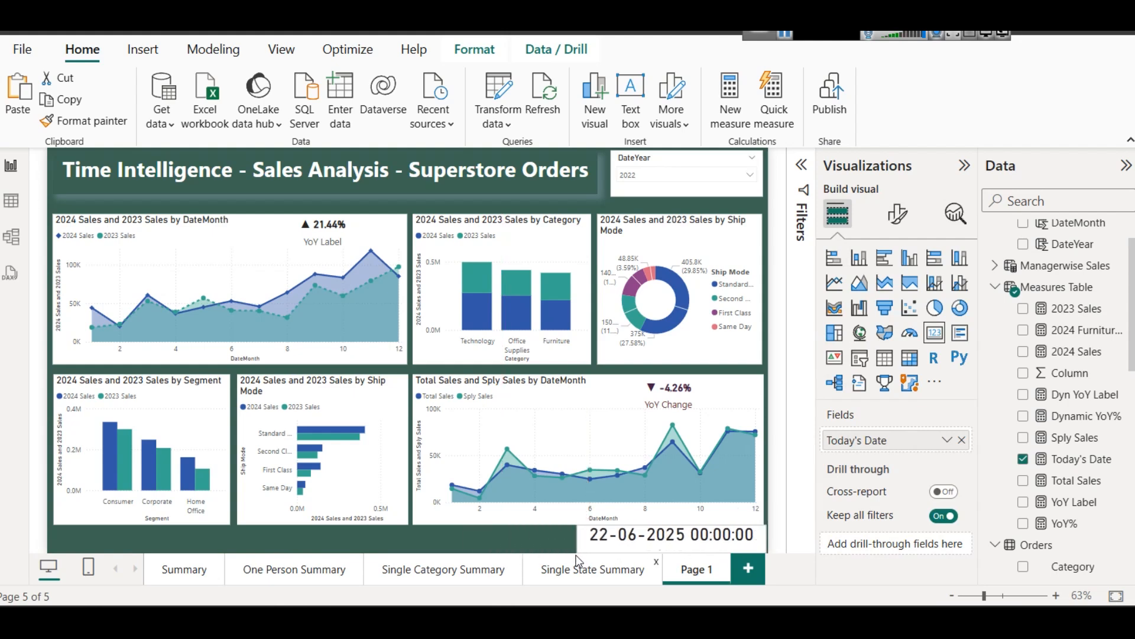
pyautogui.moveTo(760, 540); pyautogui.dragTo(729, 538)
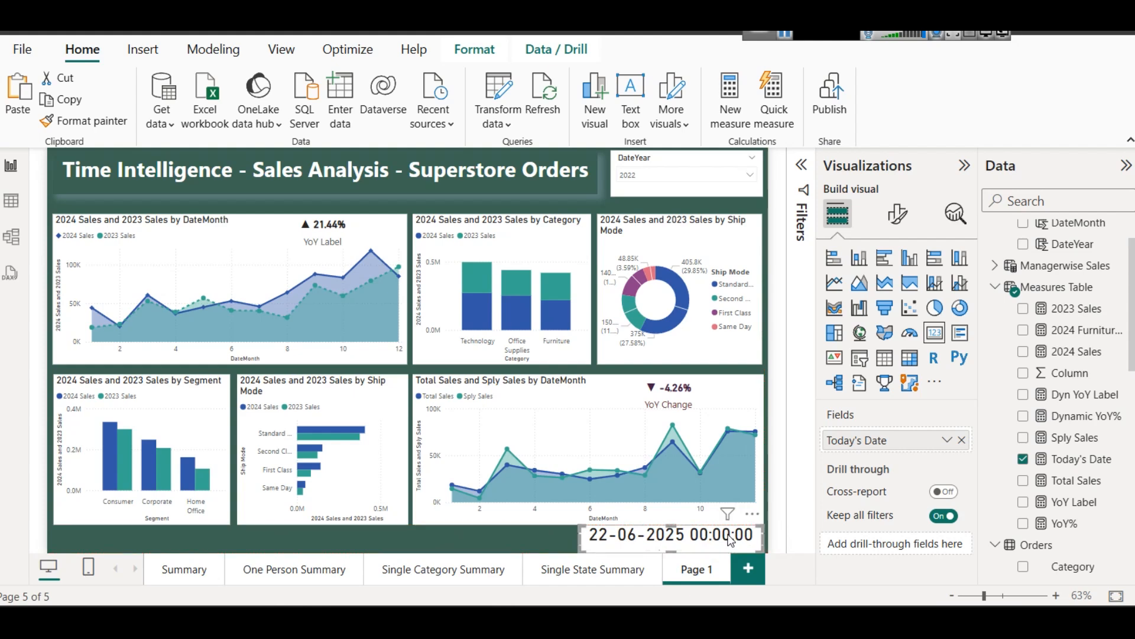
pyautogui.click(527, 534)
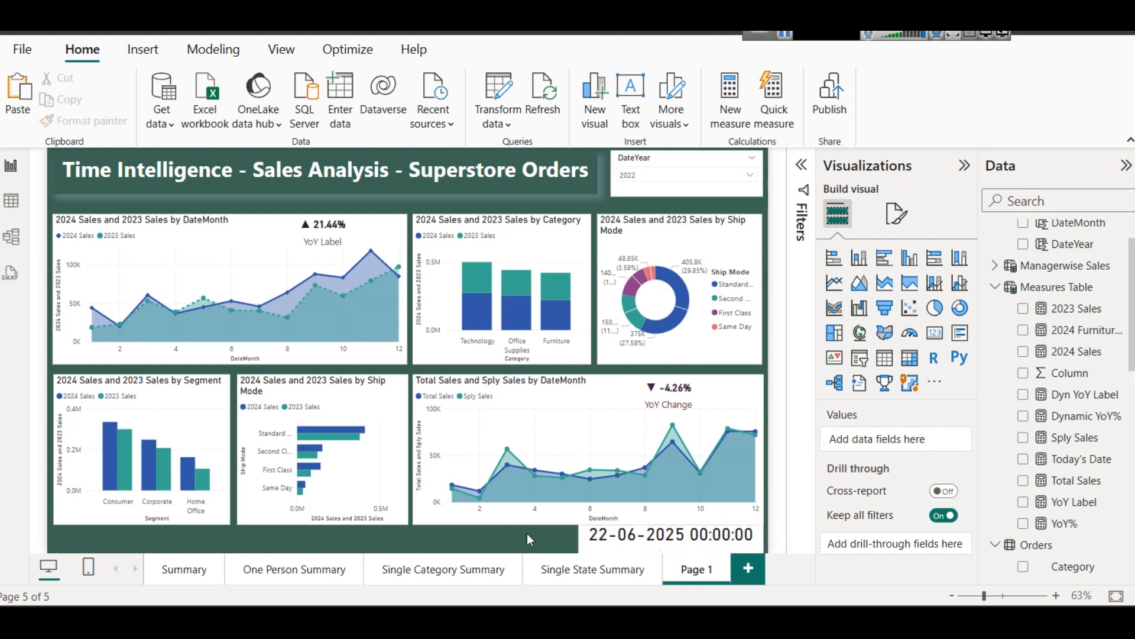
# Try to replace the fixed year in the 2023 Sales measure's DateYear filter with YEAR(TODAY()).
pyautogui.click(641, 542)
pyautogui.click(1057, 309)
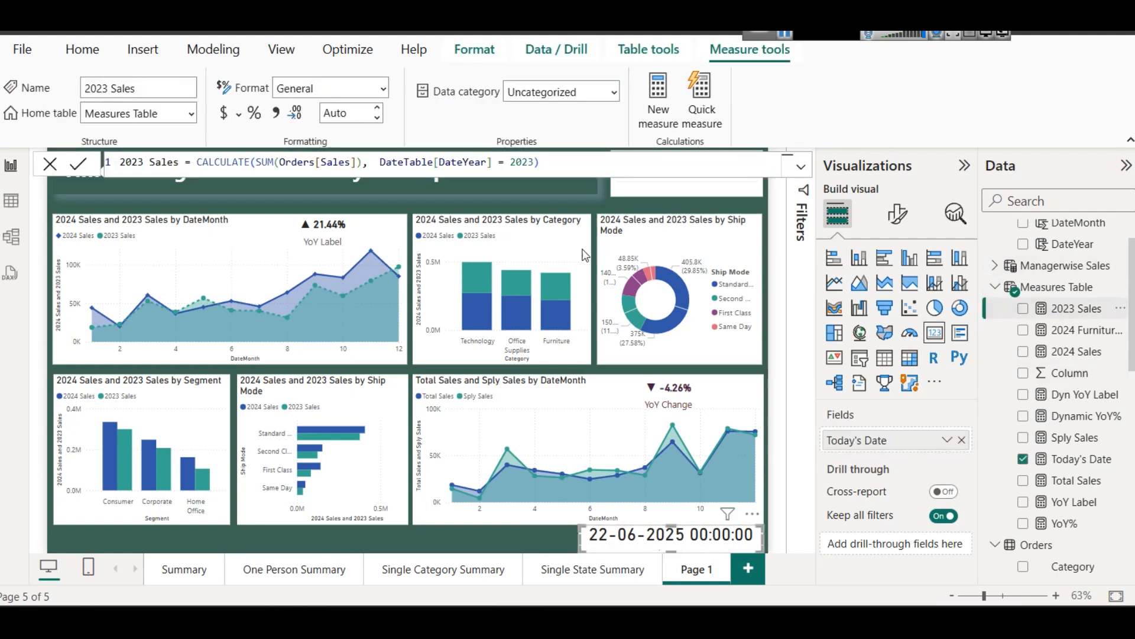
pyautogui.doubleClick(517, 163)
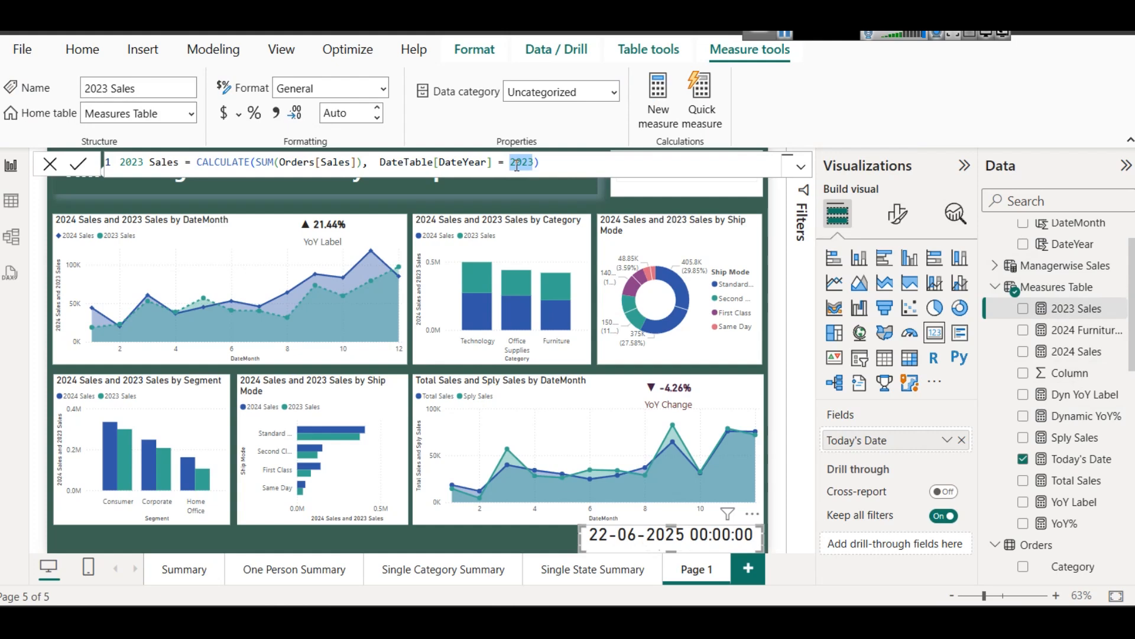
pyautogui.click(517, 165)
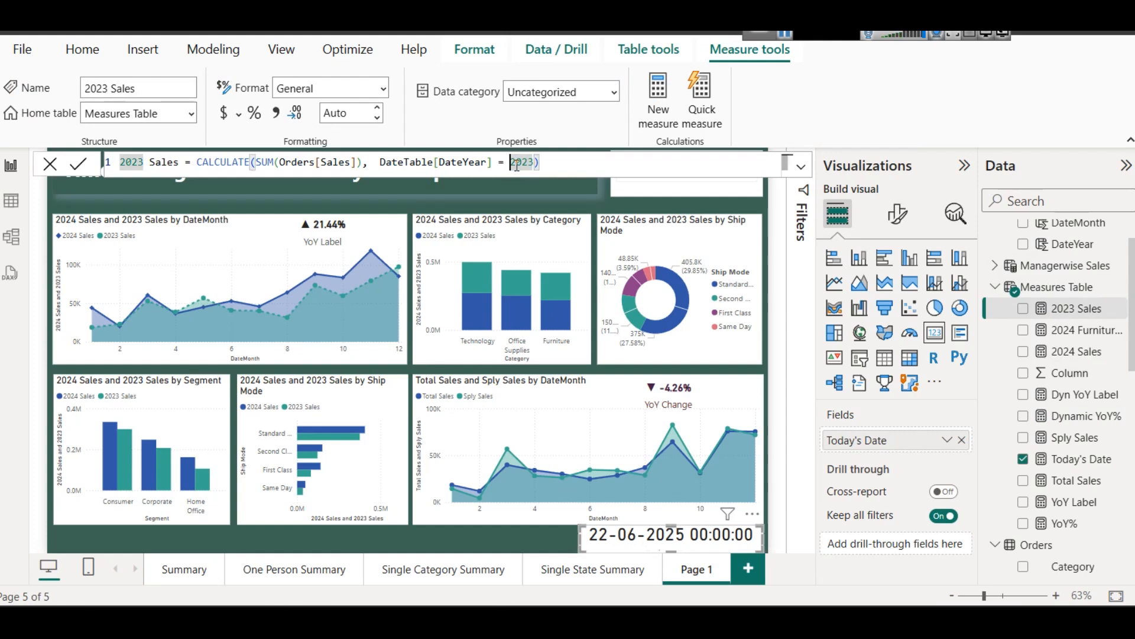
pyautogui.write('YEAR')
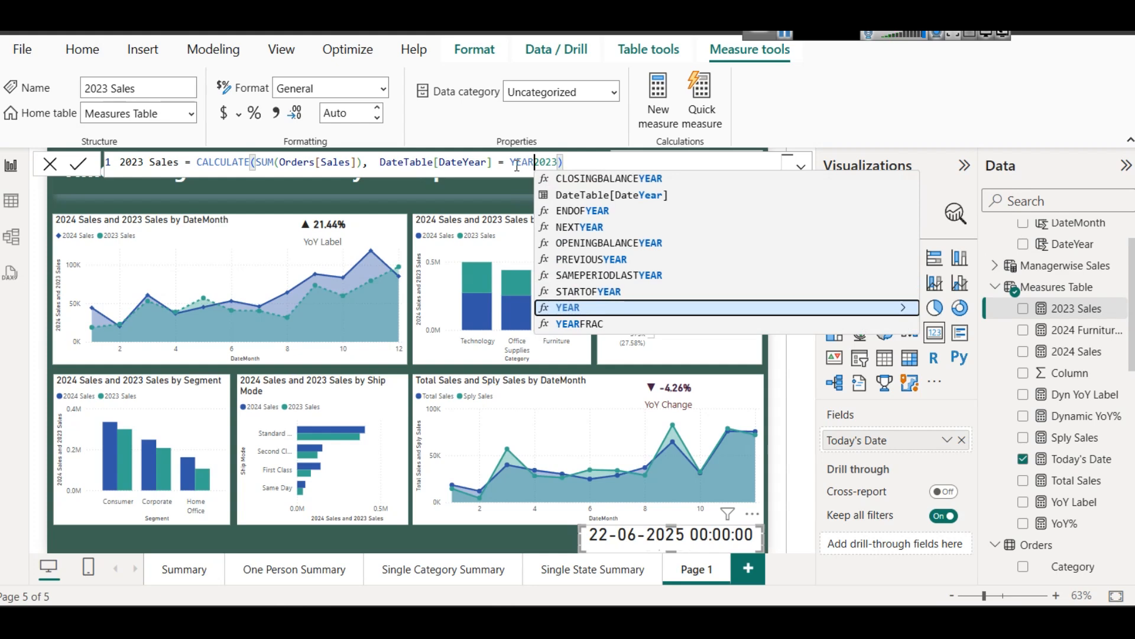
pyautogui.write('(to')
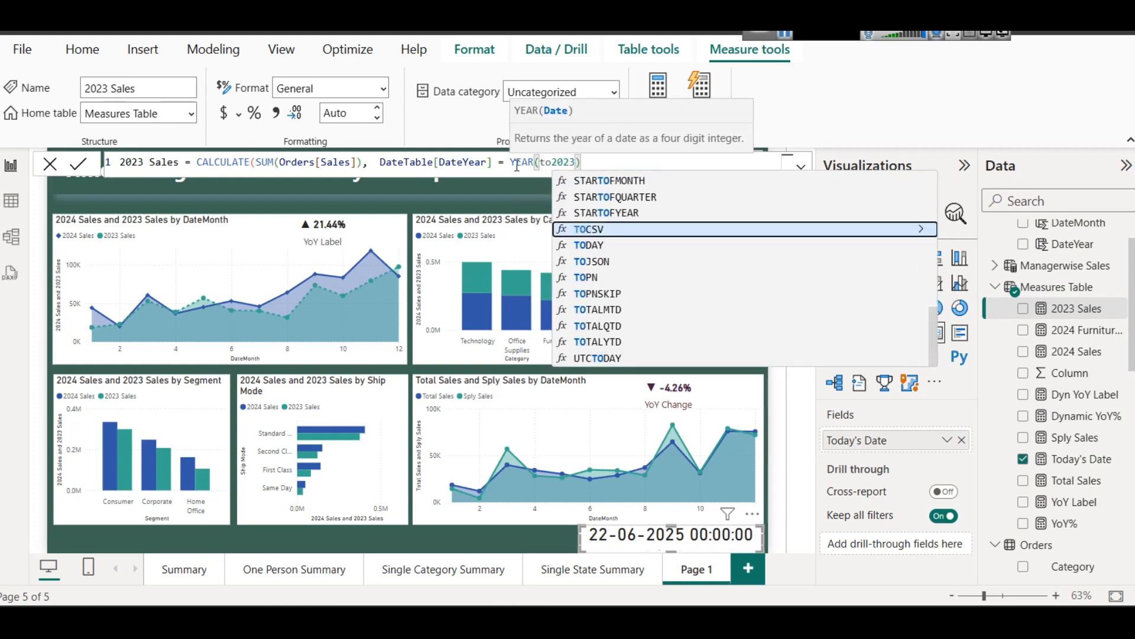
pyautogui.press('Down')
pyautogui.press('Tab')
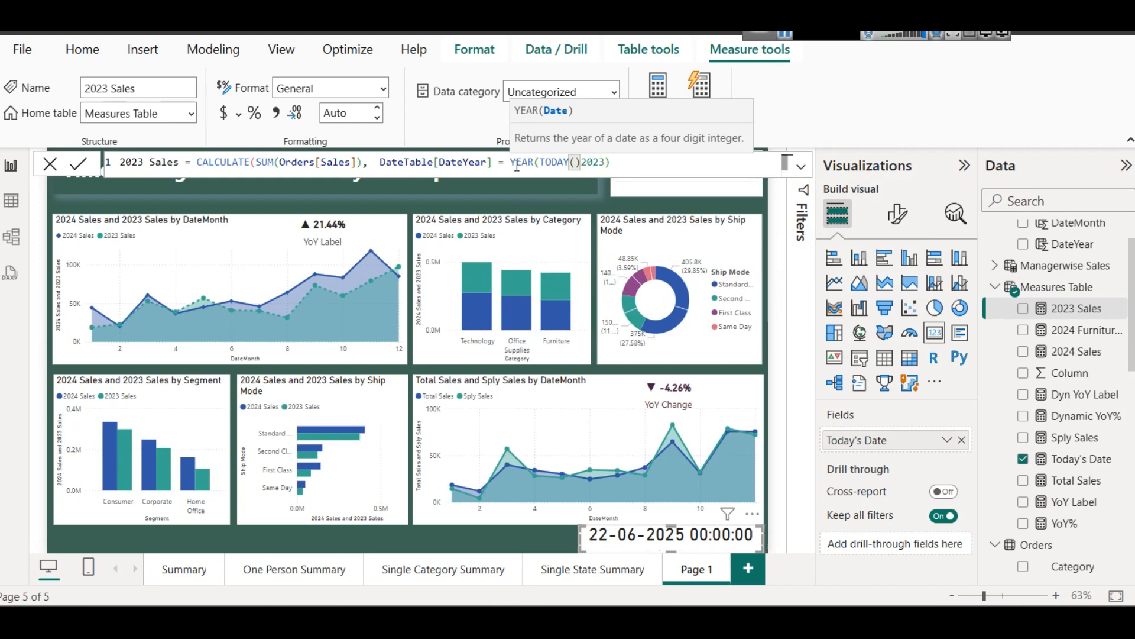
pyautogui.press('Right')
pyautogui.hotkey('ctrl', 'shift', 'Right')
pyautogui.press('Delete')
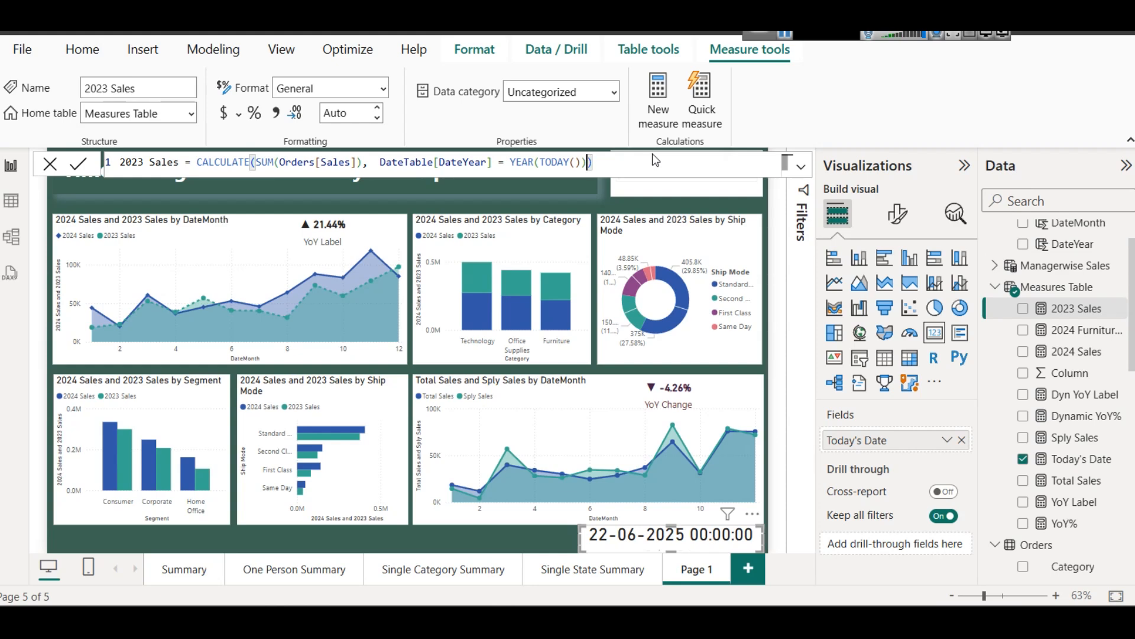
# Try subtracting 1 at the YEAR(TODAY()) expression in the 2023 Sales measure, first inside and then outside its closing parenthesis.
pyautogui.press('Left')
pyautogui.write('-1')
pyautogui.press('BackSpace')
pyautogui.press('BackSpace')
pyautogui.press('Right')
pyautogui.write('-1')
# Undo the formula edits in the 2023 Sales measure back to the fixed year 2023 and leave the formula.
pyautogui.hotkey('ctrl', 'z')
pyautogui.hotkey('ctrl', 'z')
pyautogui.hotkey('ctrl', 'z')
pyautogui.hotkey('ctrl', 'z')
pyautogui.hotkey('ctrl', 'z')
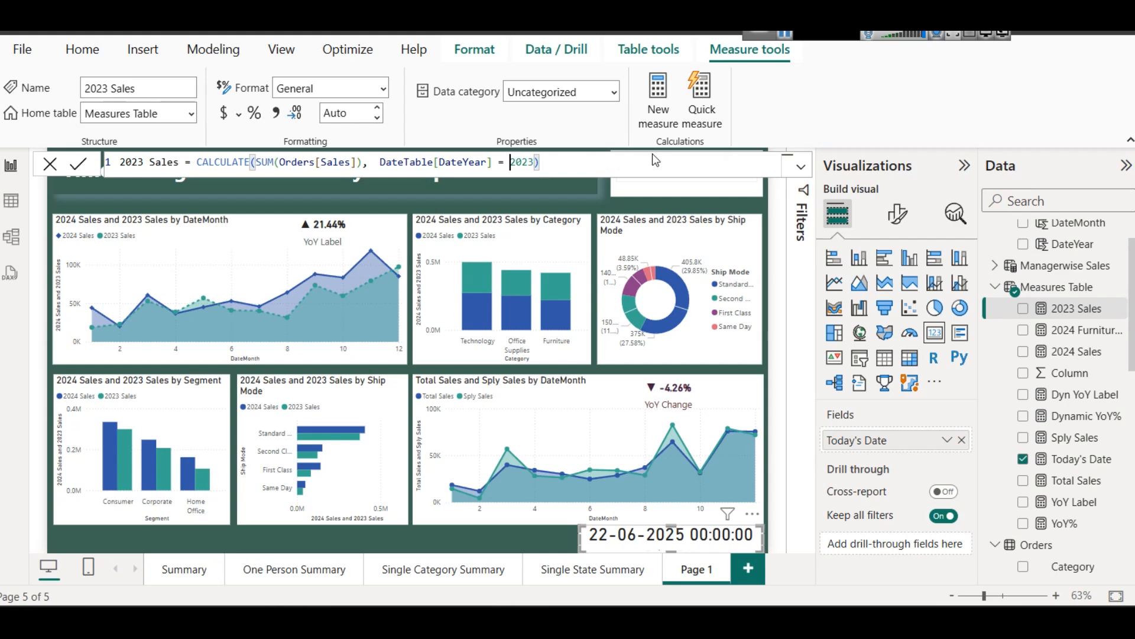
pyautogui.click(590, 200)
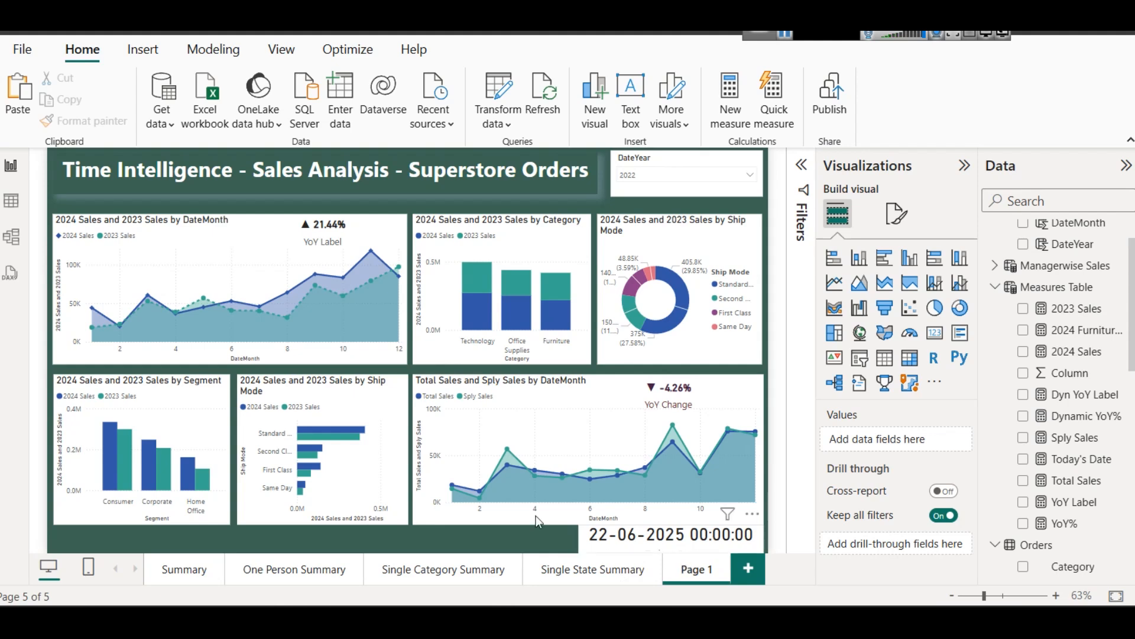
# Set the callout value font size of the Today's Date card to 20.
pyautogui.moveTo(503, 495)
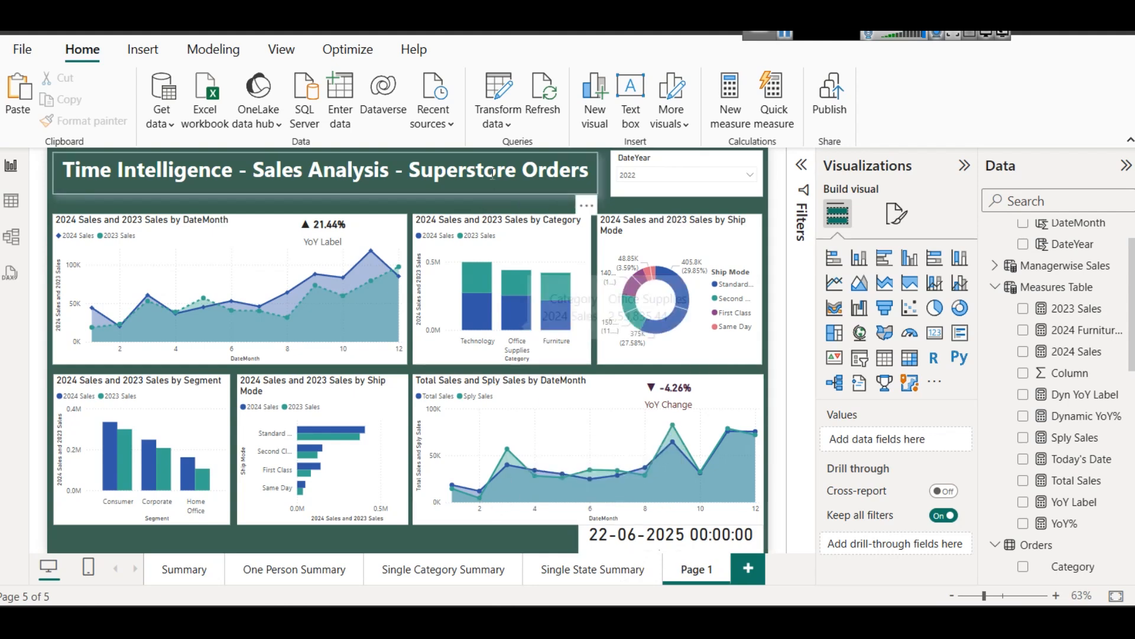
pyautogui.click(680, 538)
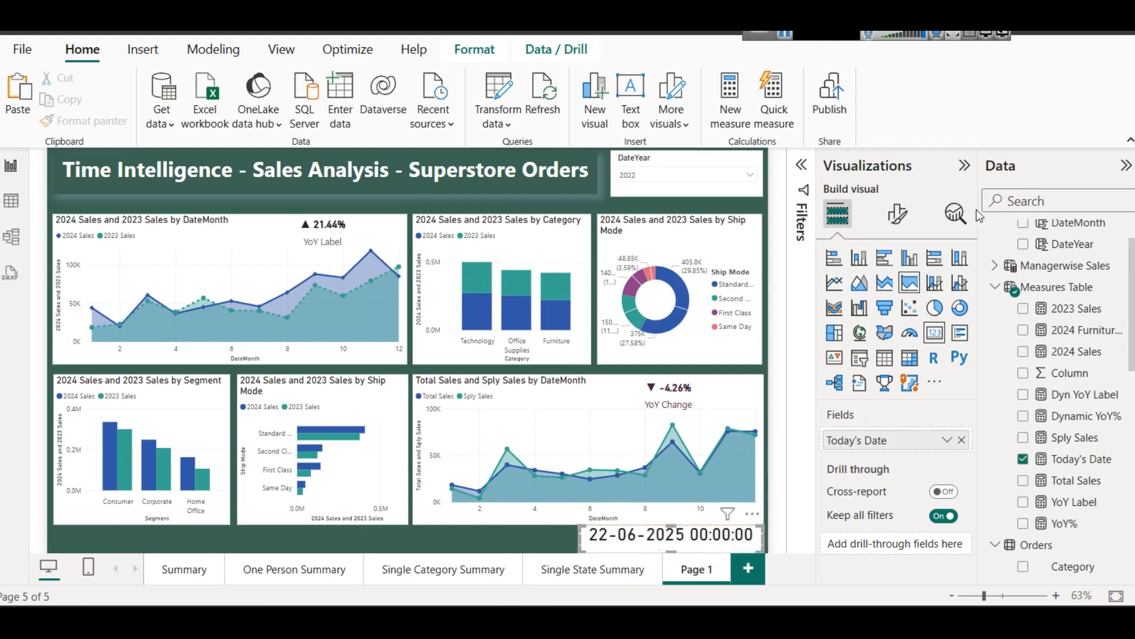
pyautogui.click(898, 216)
pyautogui.click(869, 337)
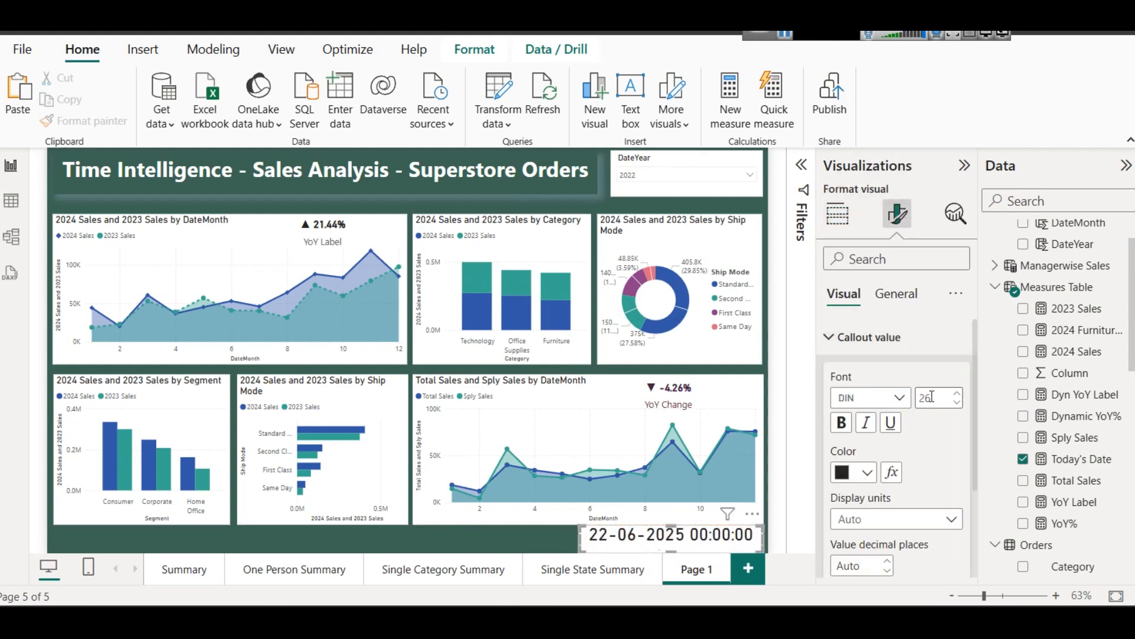
pyautogui.click(946, 397)
pyautogui.write('20')
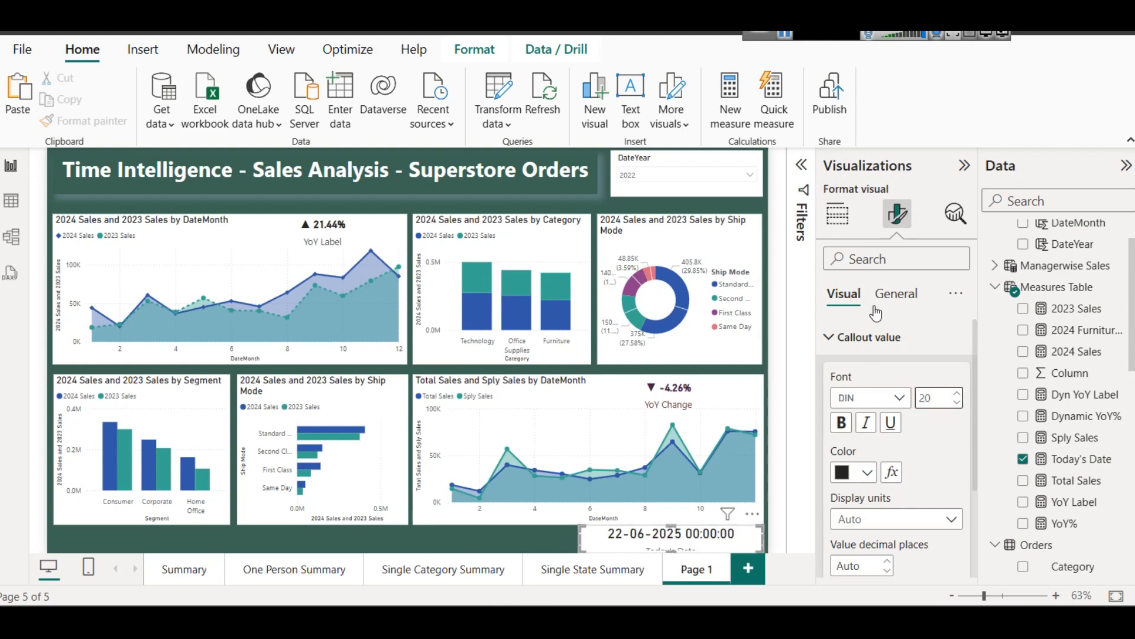
pyautogui.click(869, 337)
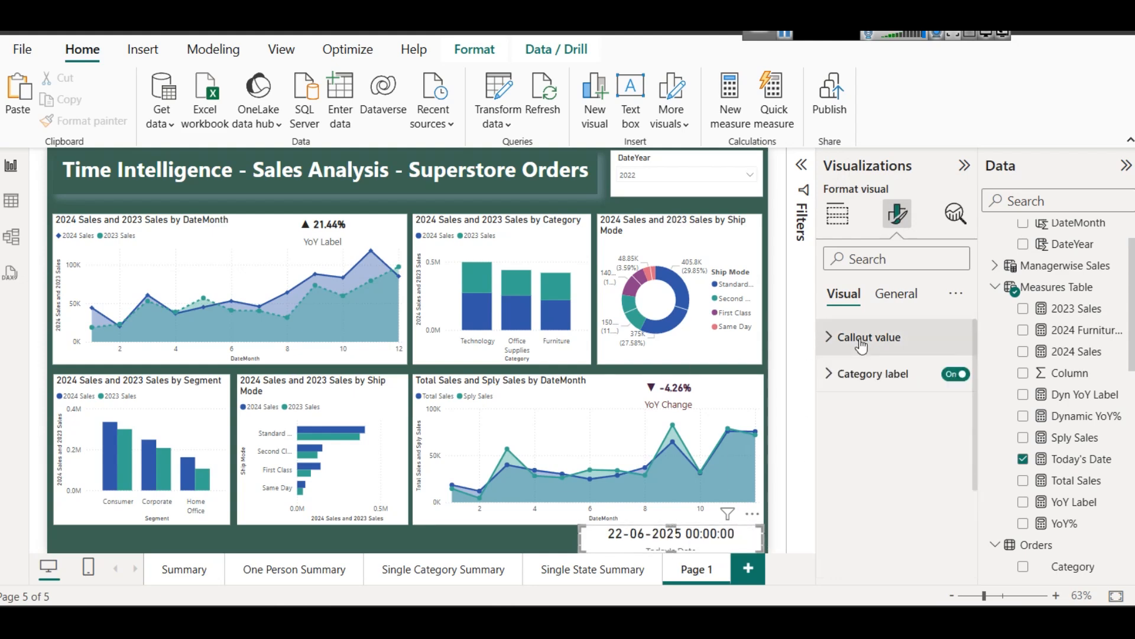
# Turn off the Today's Date card's category label and adjust the card to fit the strip below the Total Sales and Sply Sales chart.
pyautogui.click(956, 374)
pyautogui.moveTo(670, 526); pyautogui.dragTo(671, 532)
pyautogui.click(540, 538)
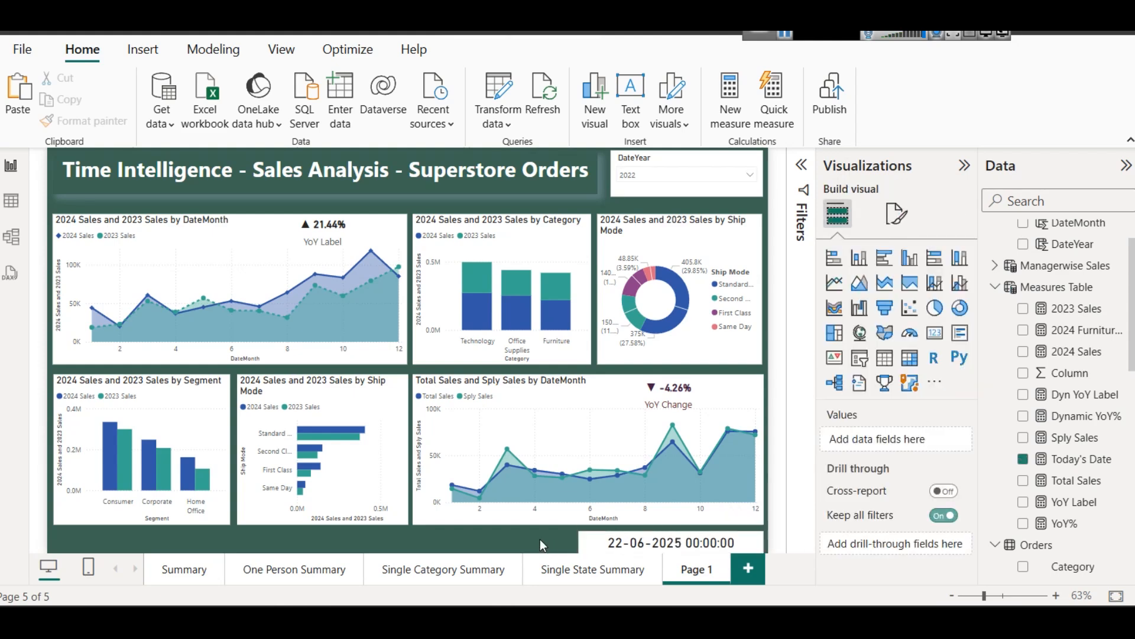
pyautogui.click(652, 545)
pyautogui.click(509, 551)
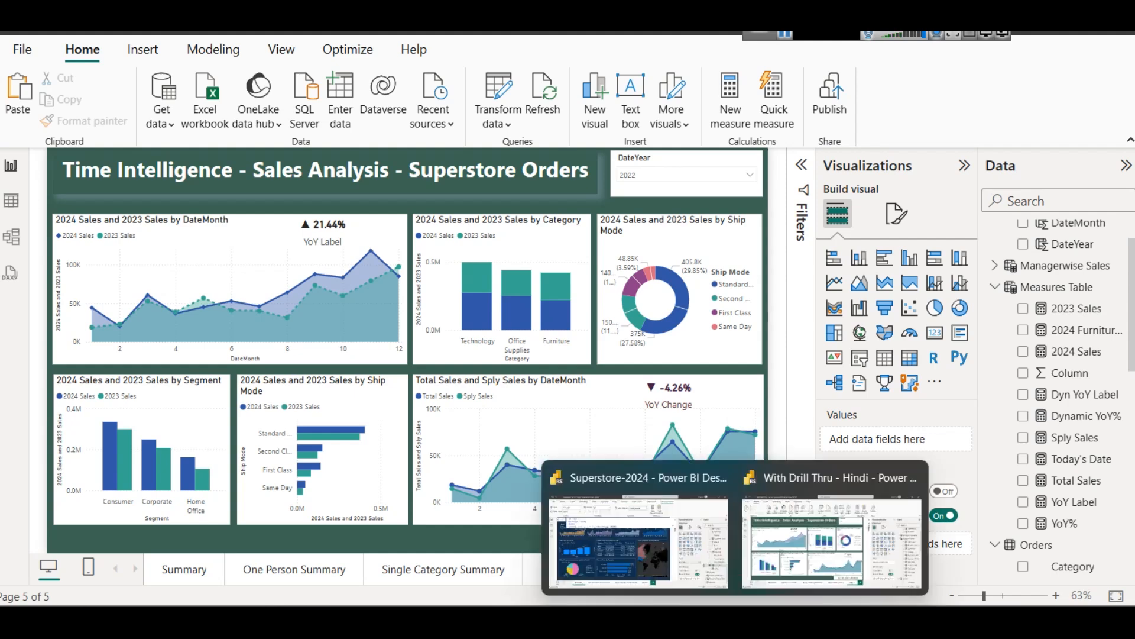
# Switch to the Superstore-2024 report to view its Summary dashboard, and return to the With Drill Thru - Hindi report.
pyautogui.click(625, 553)
pyautogui.click(555, 304)
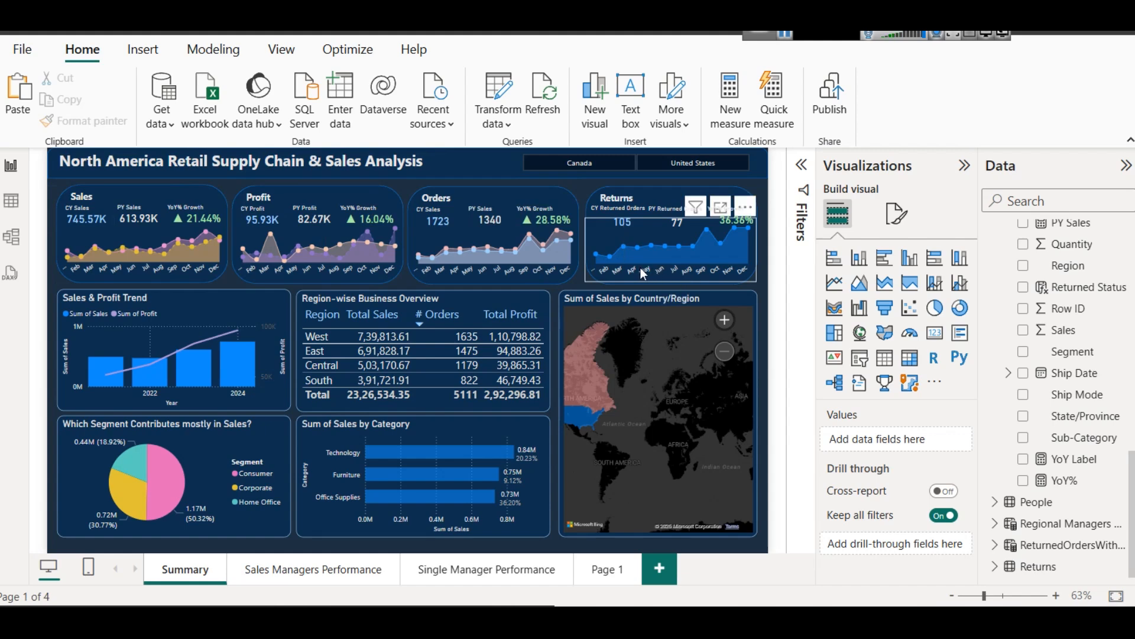
pyautogui.moveTo(746, 621)
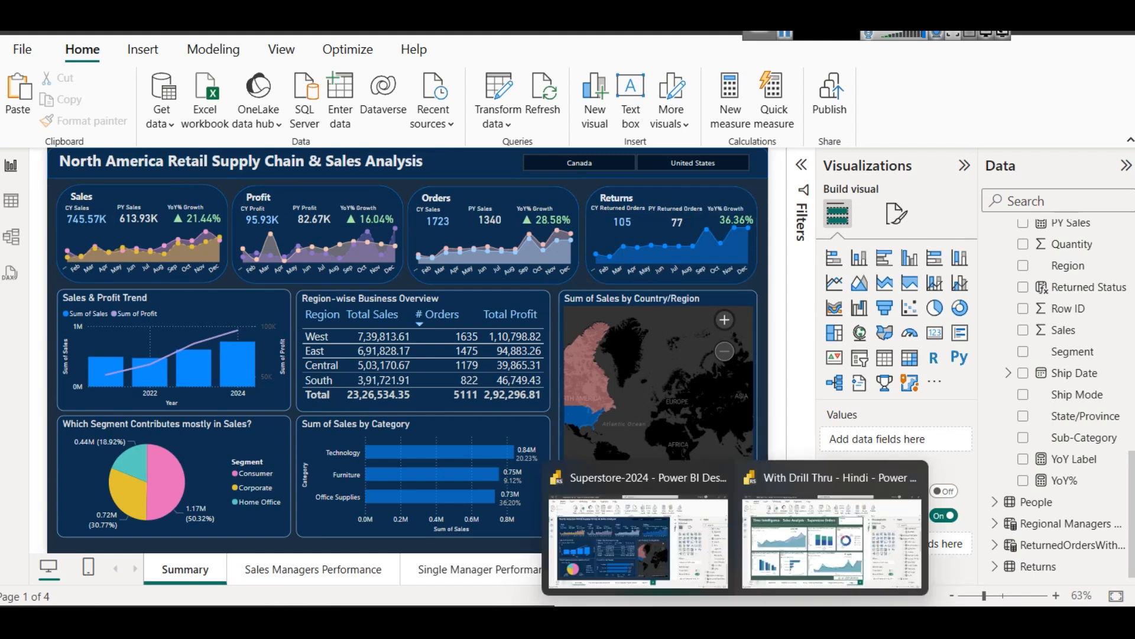
pyautogui.click(746, 566)
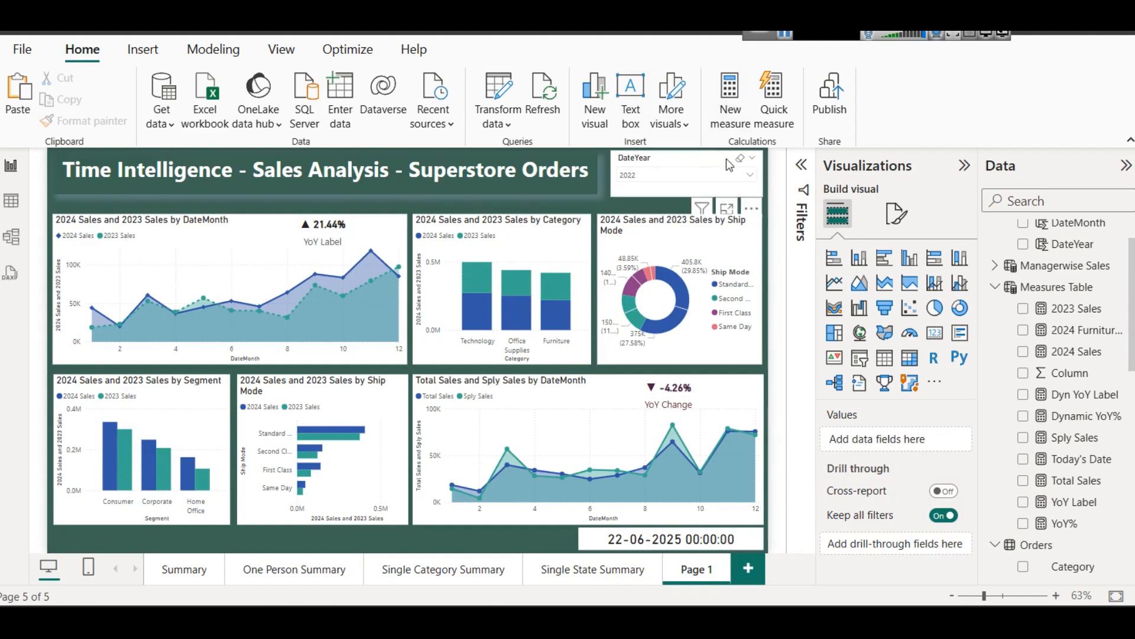